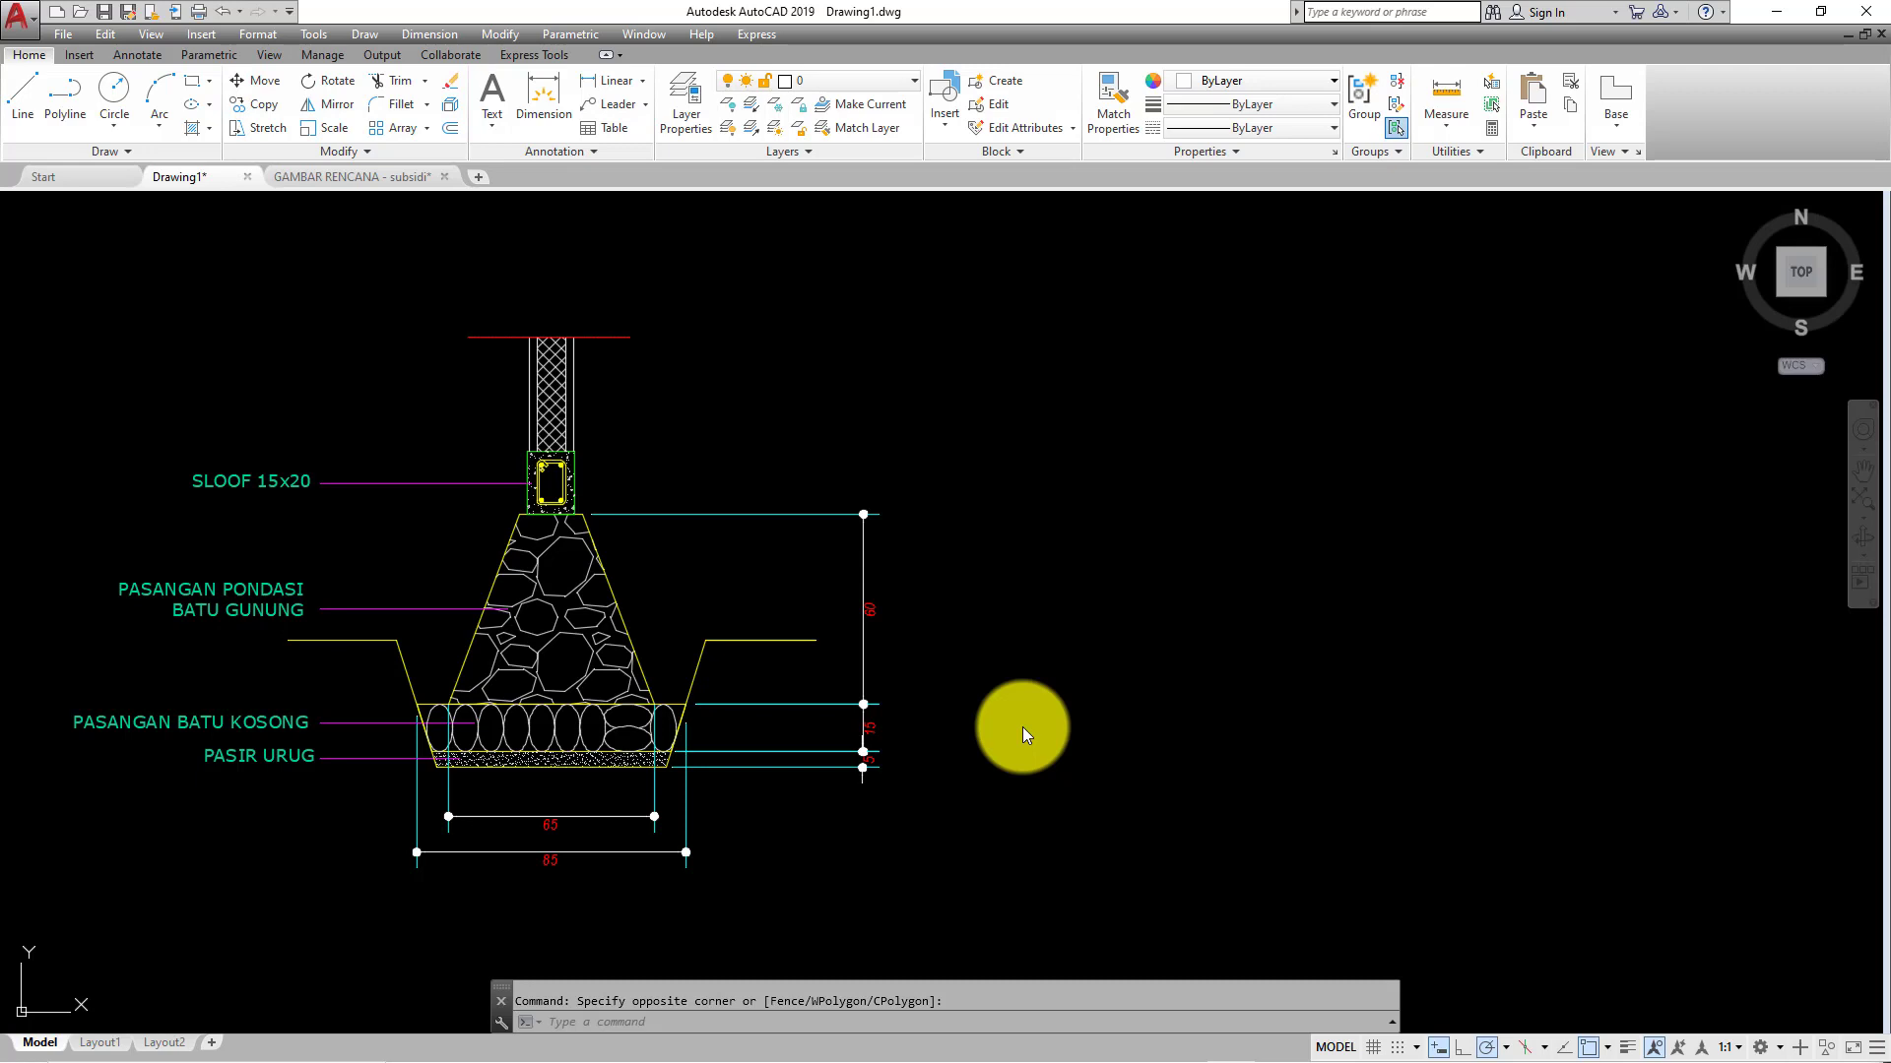
- Cancel the empty selection, pan the drawing right, and open the Leader dropdown list
click(1022, 726)
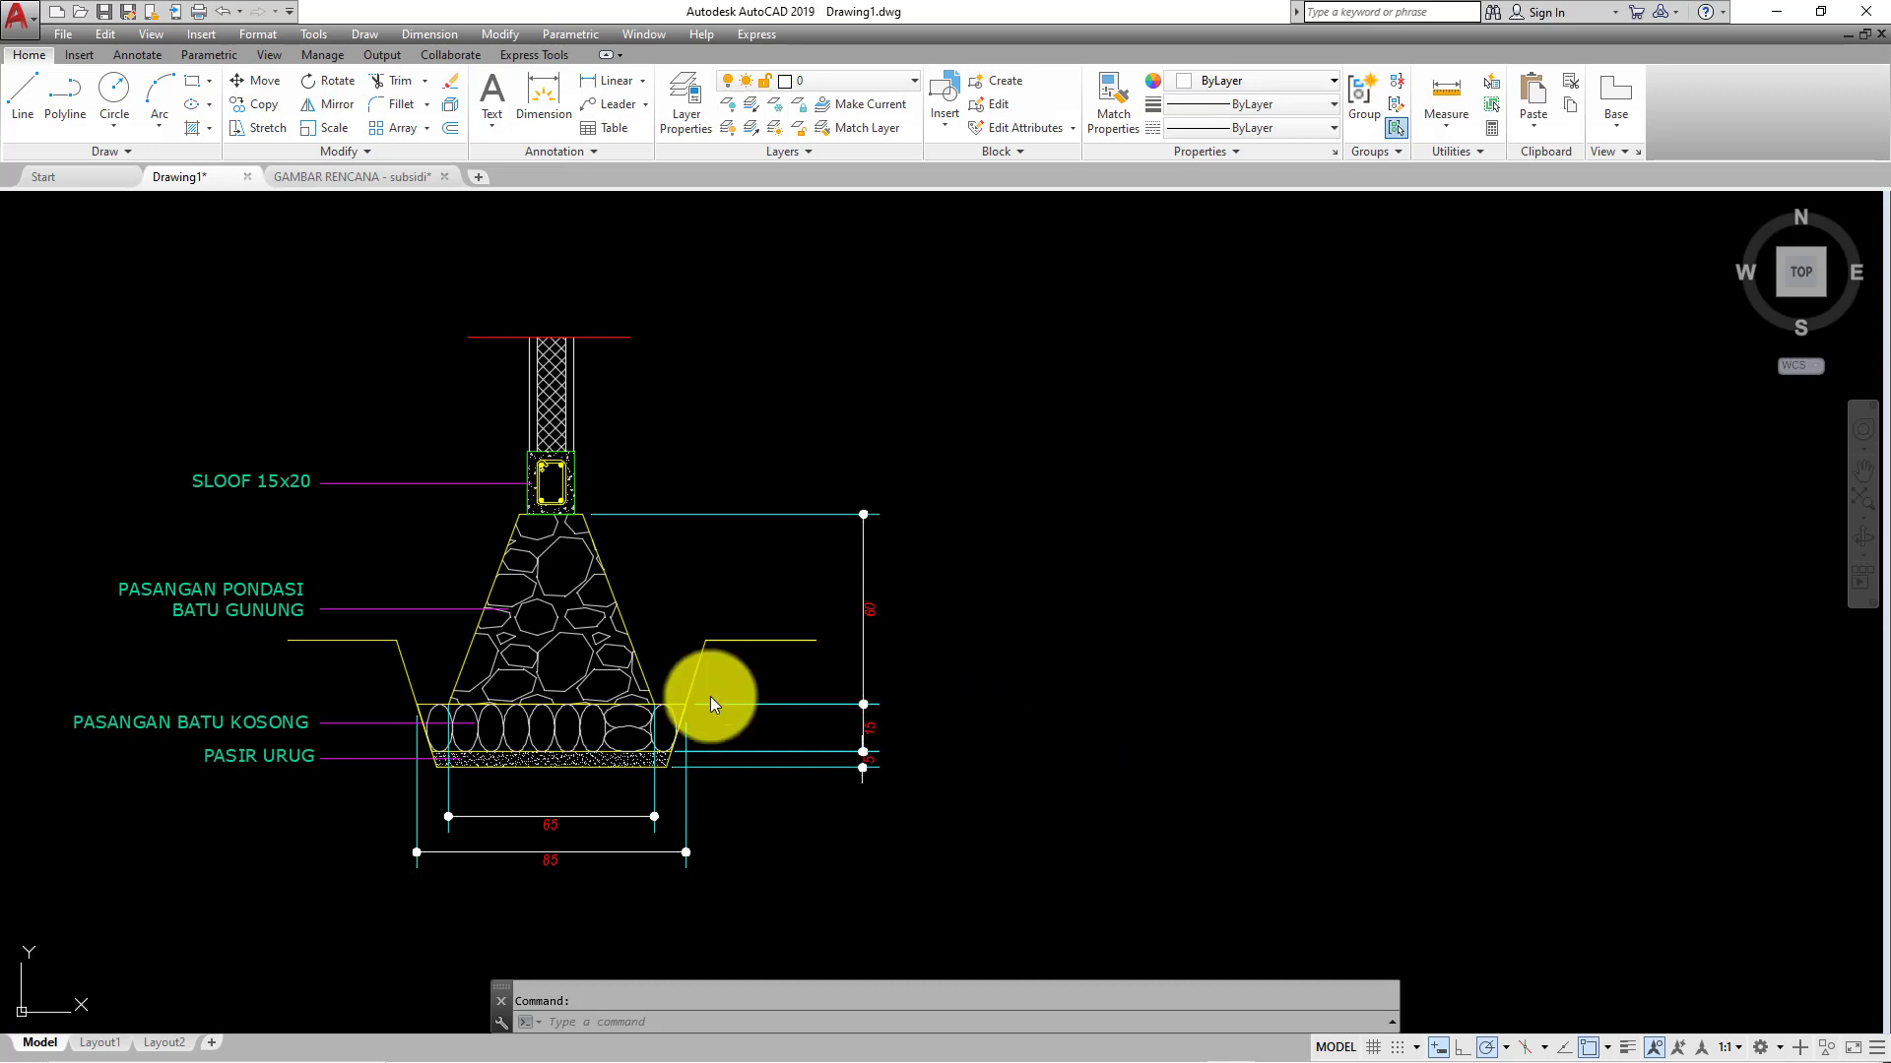
middle_drag(382, 569, 574, 574)
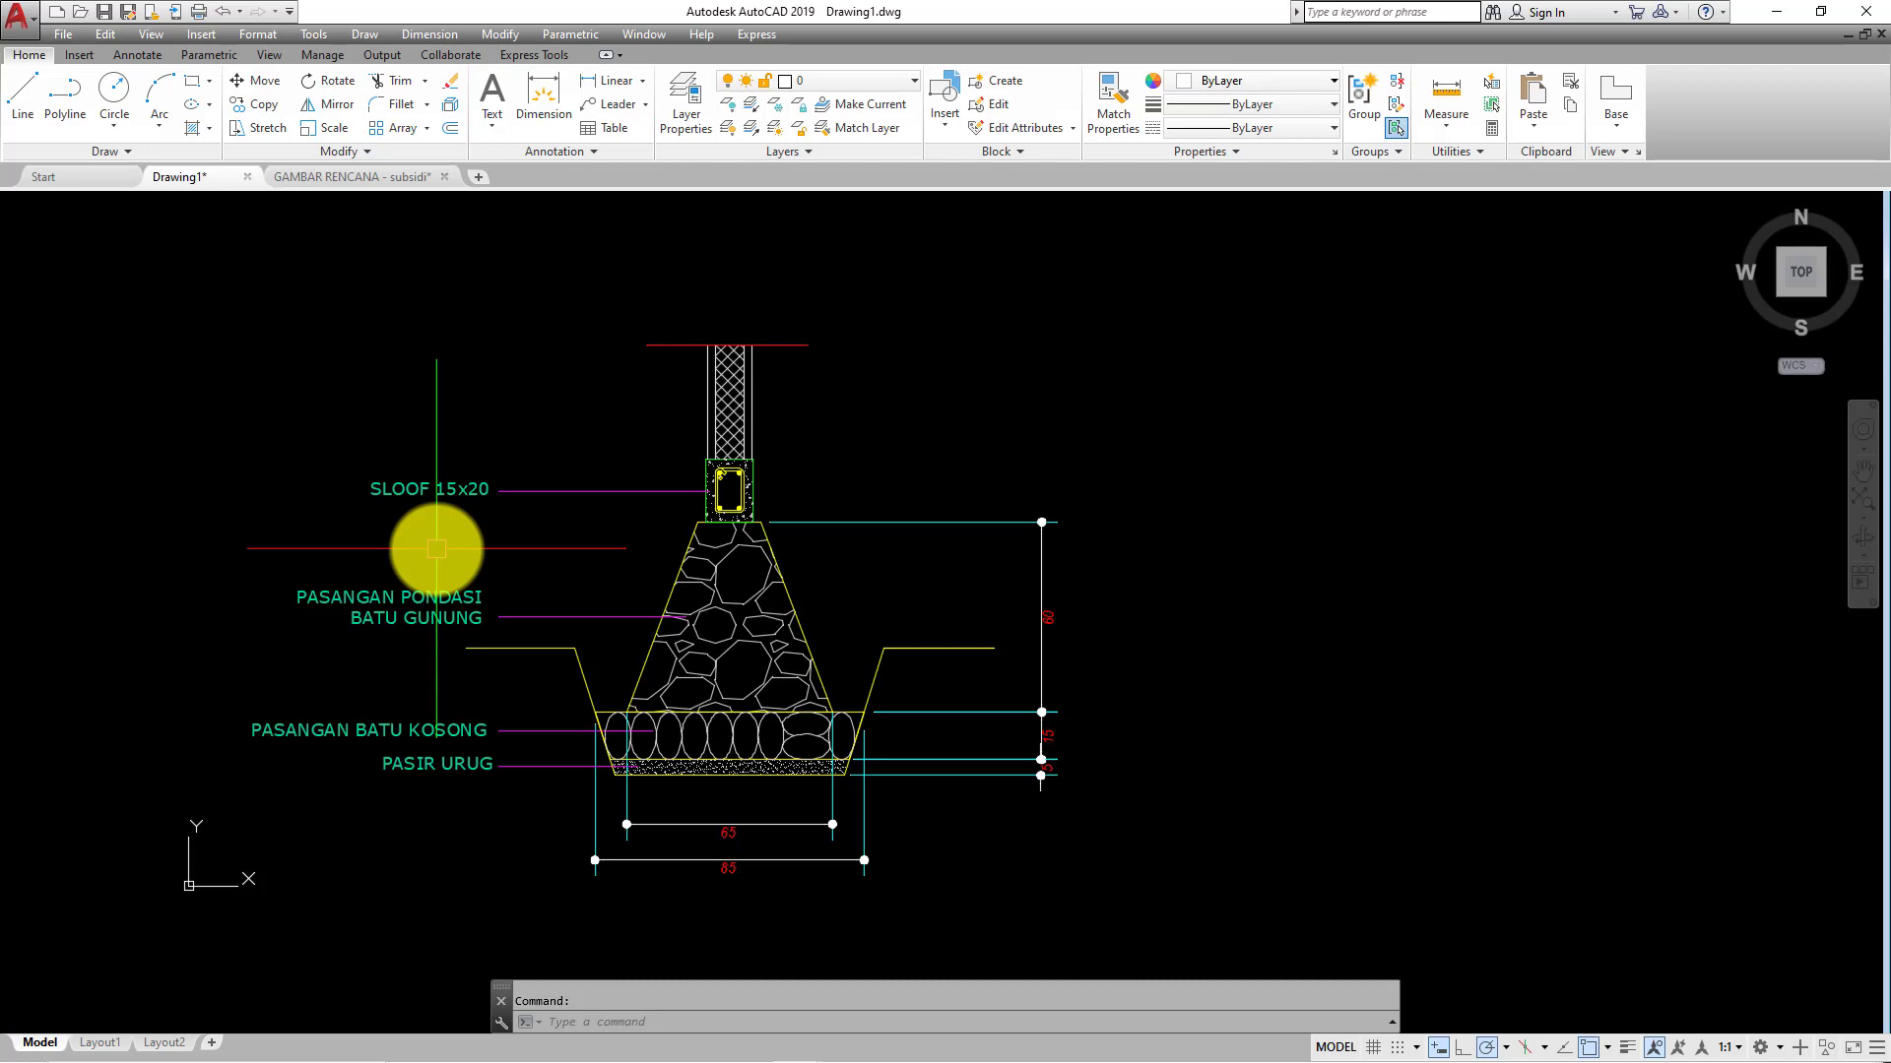
click(644, 104)
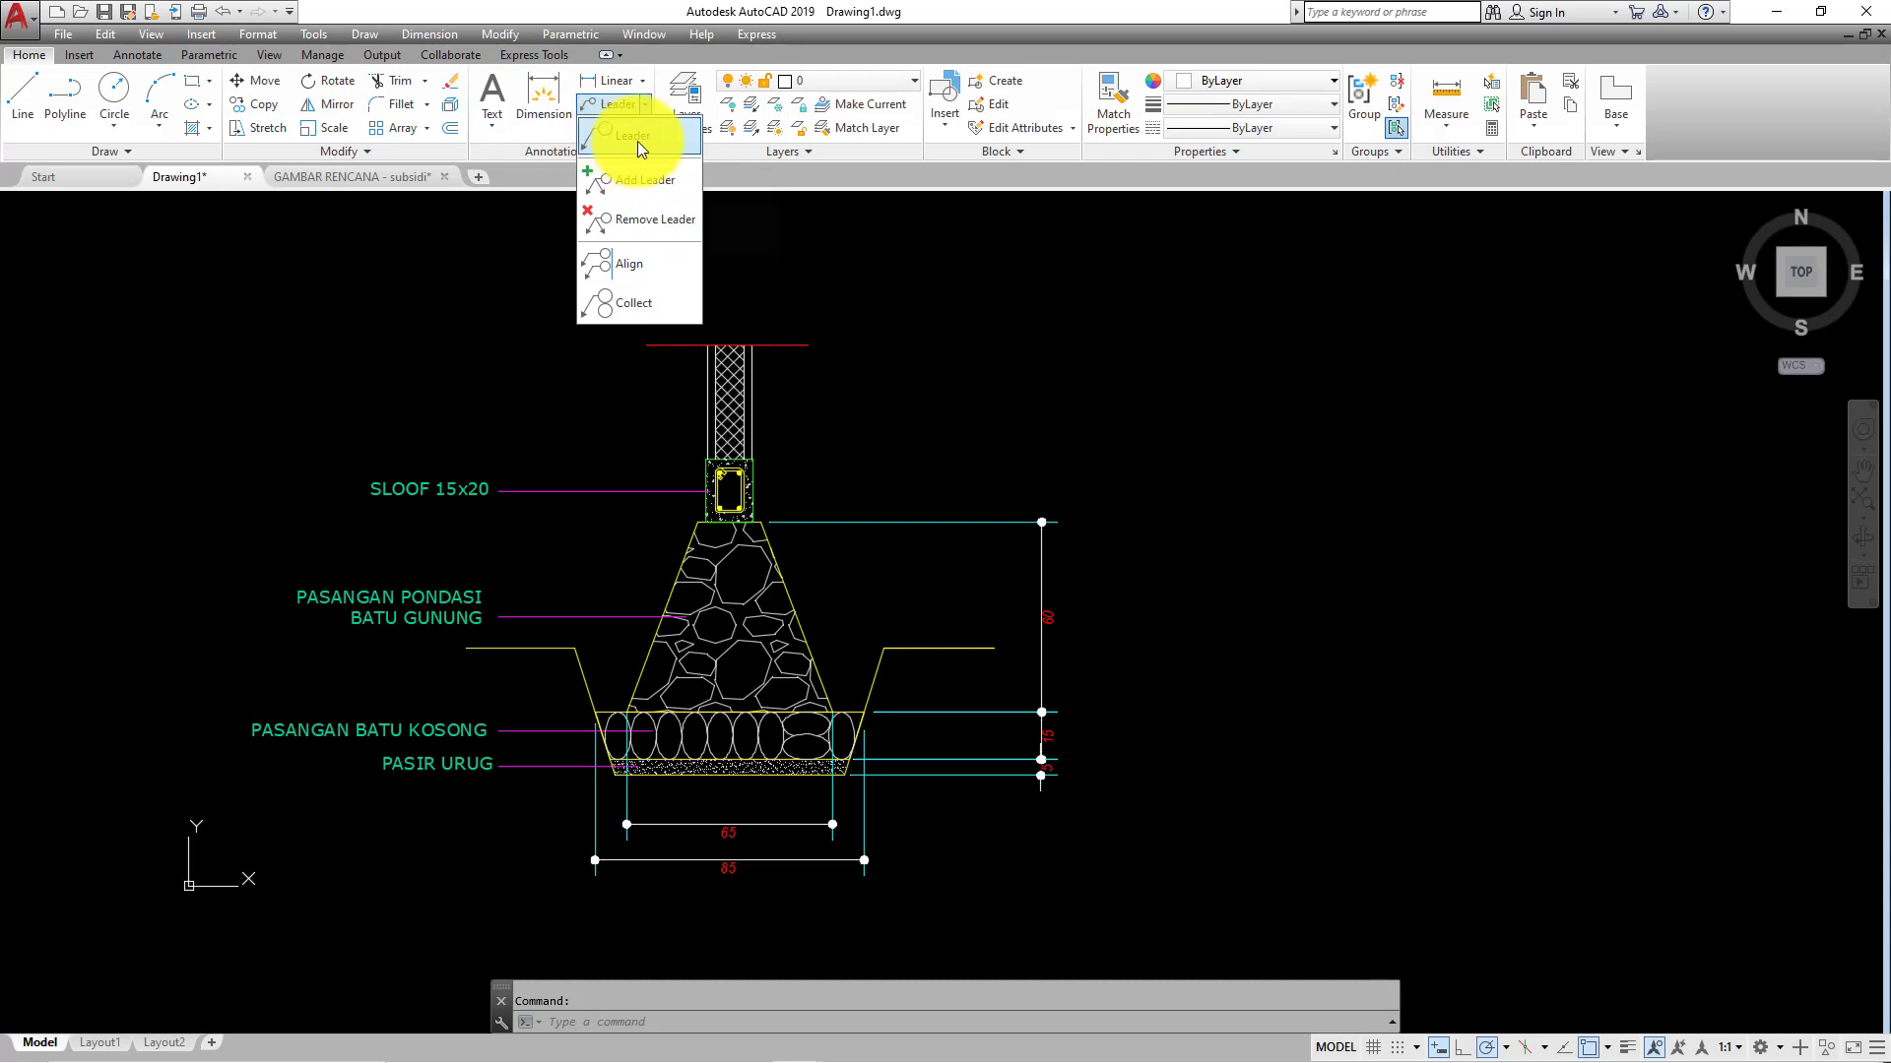
scroll(573, 502, up, 2)
middle_drag(561, 548, 690, 532)
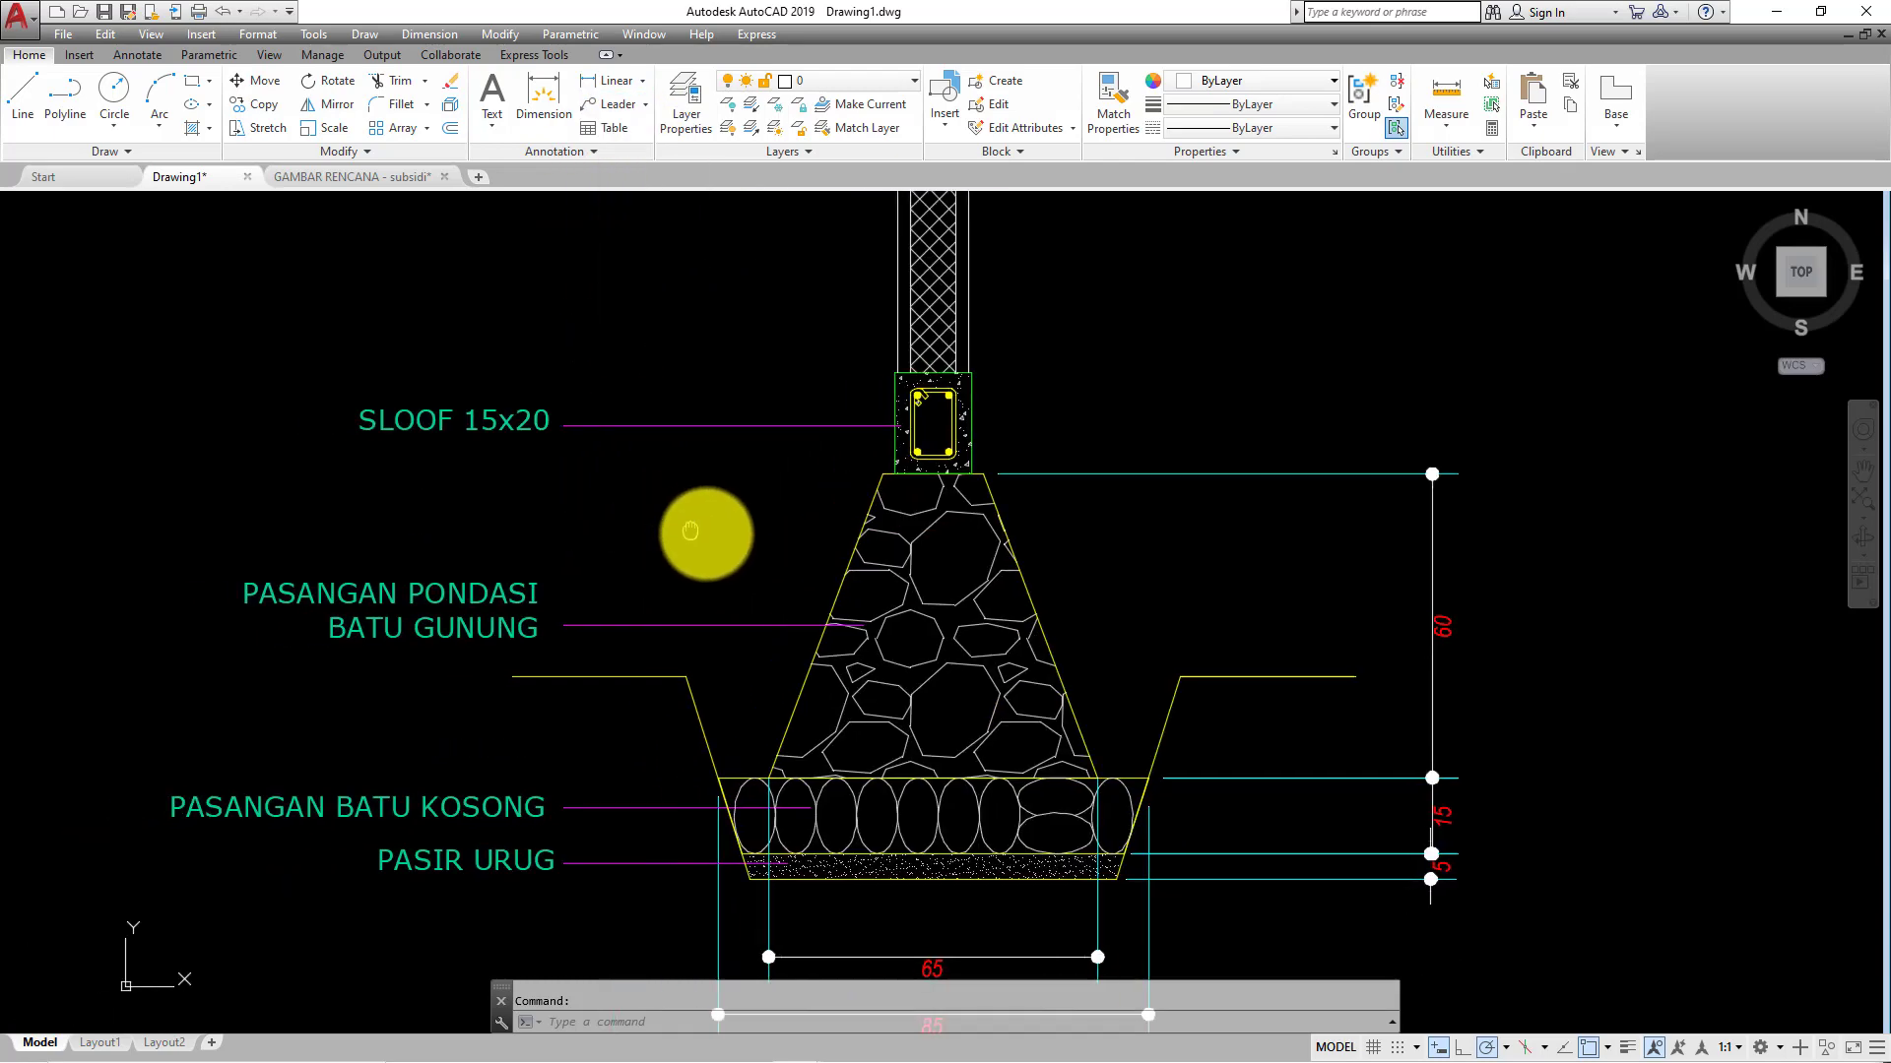
scroll(452, 553, down, 3)
scroll(464, 505, up, 3)
click(575, 482)
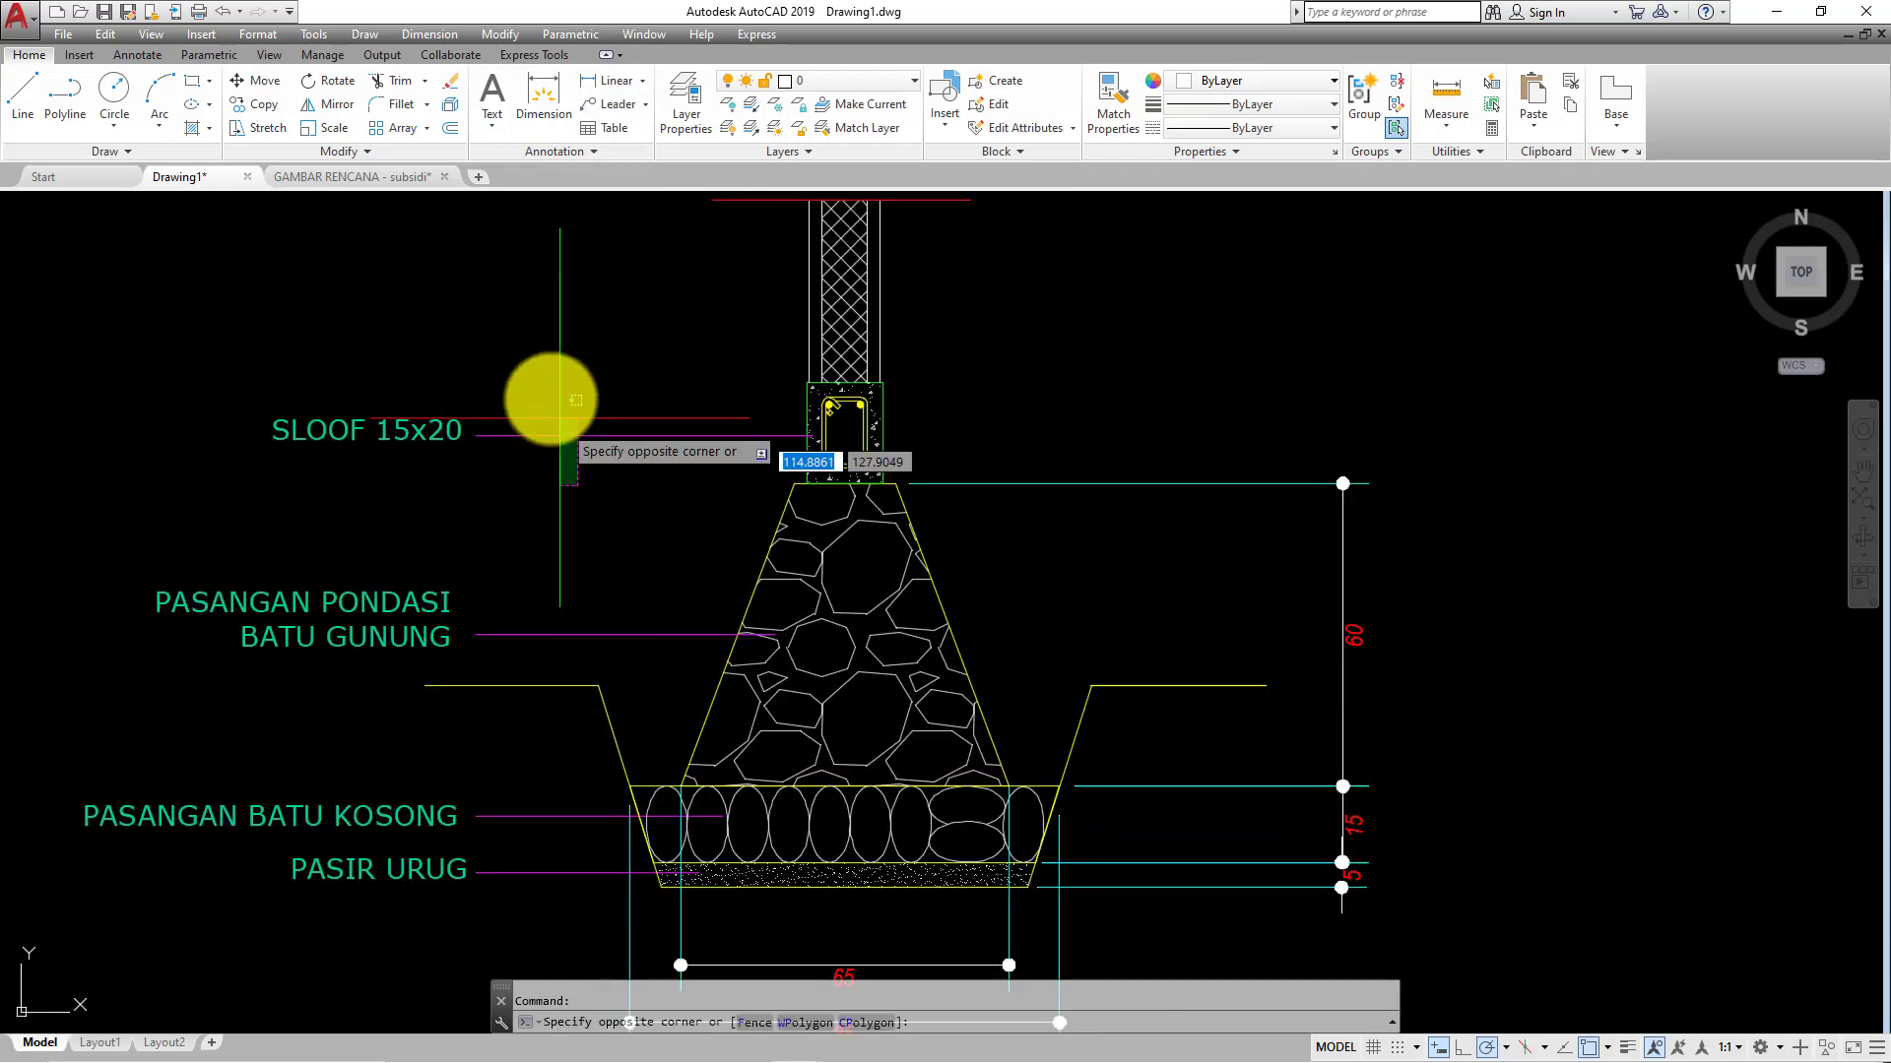
click(576, 399)
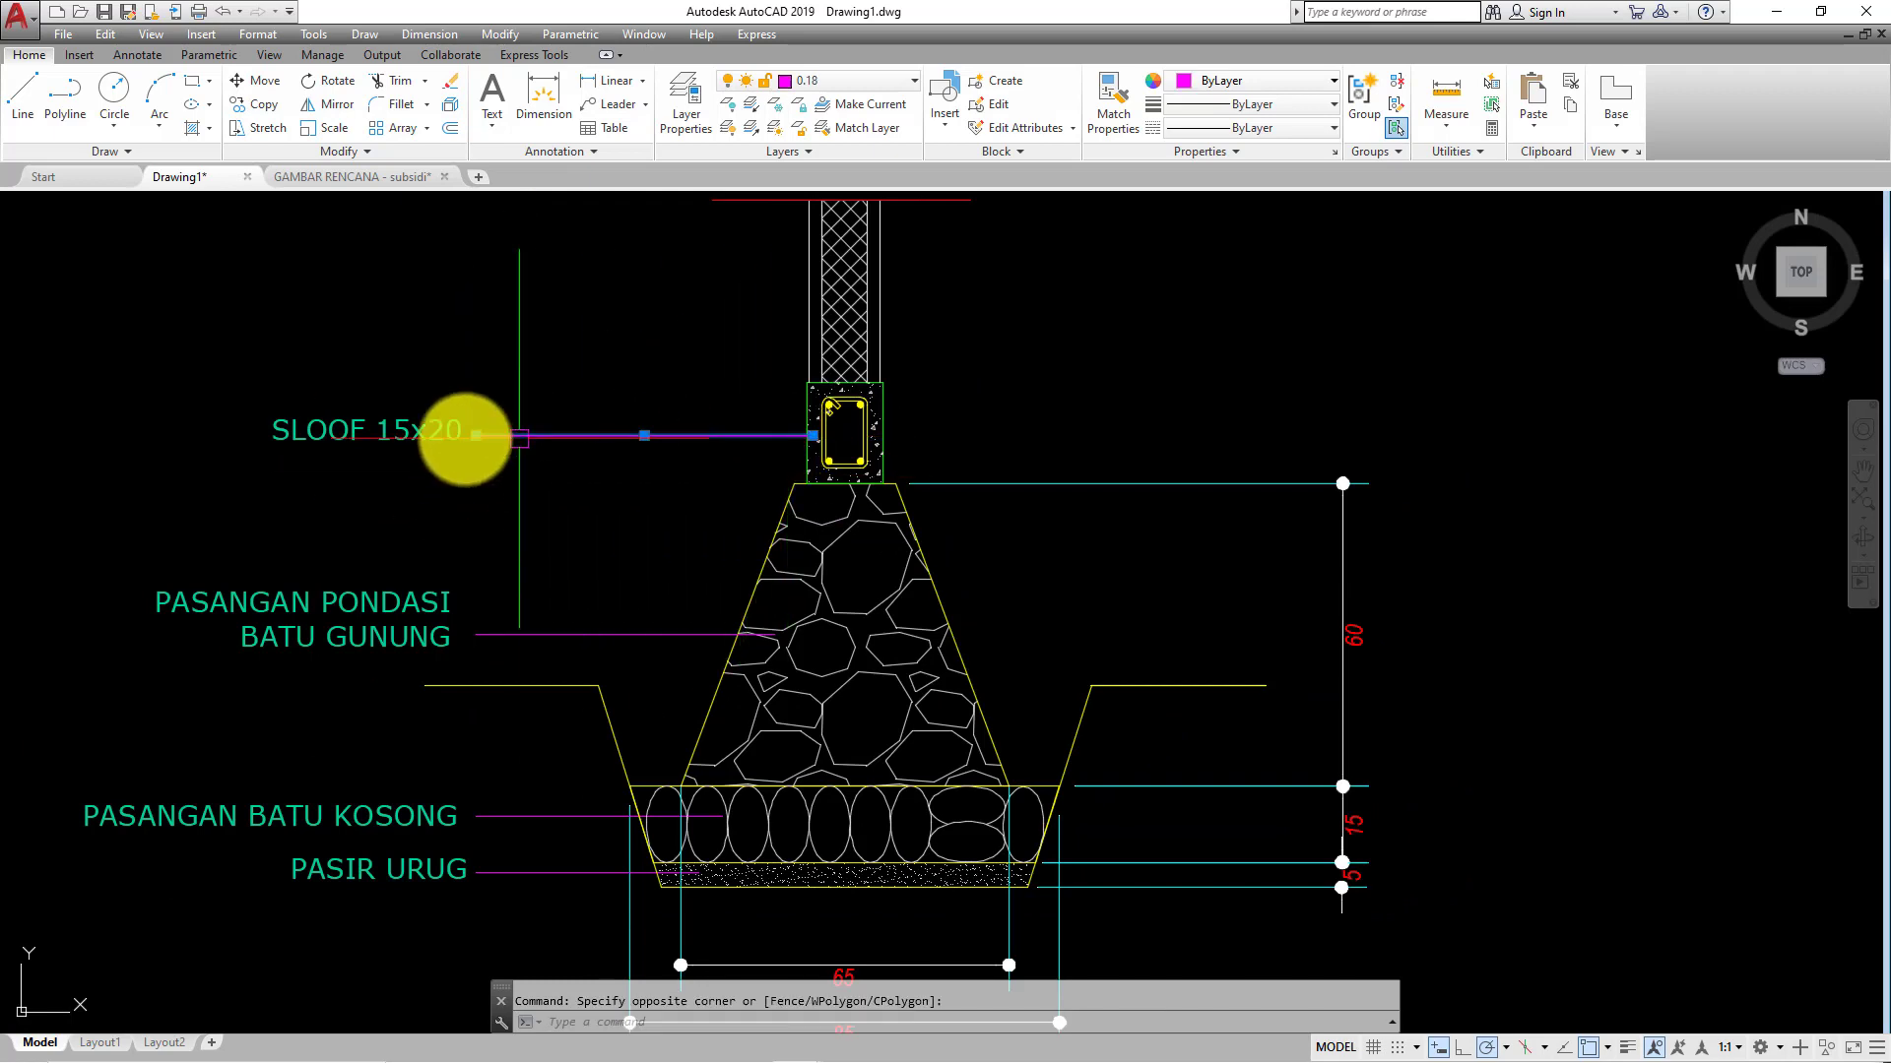
key(Escape)
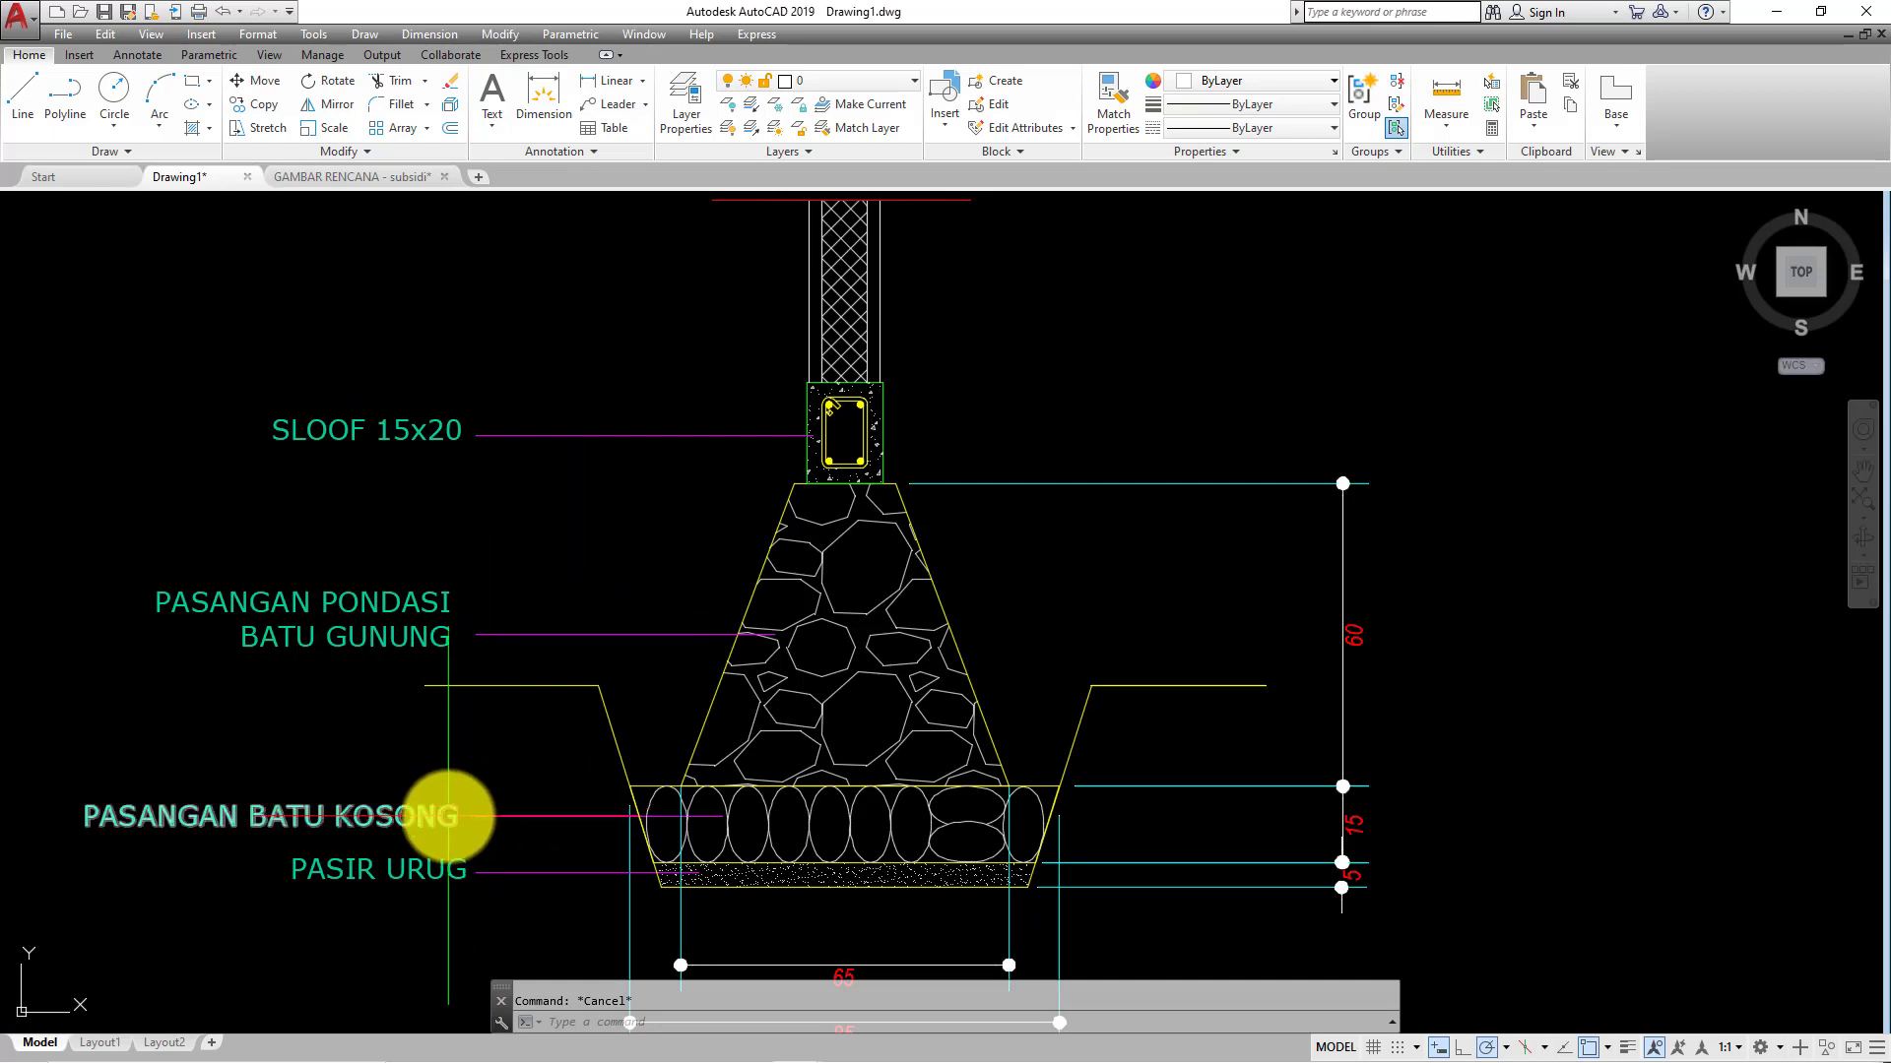
click(448, 815)
click(608, 669)
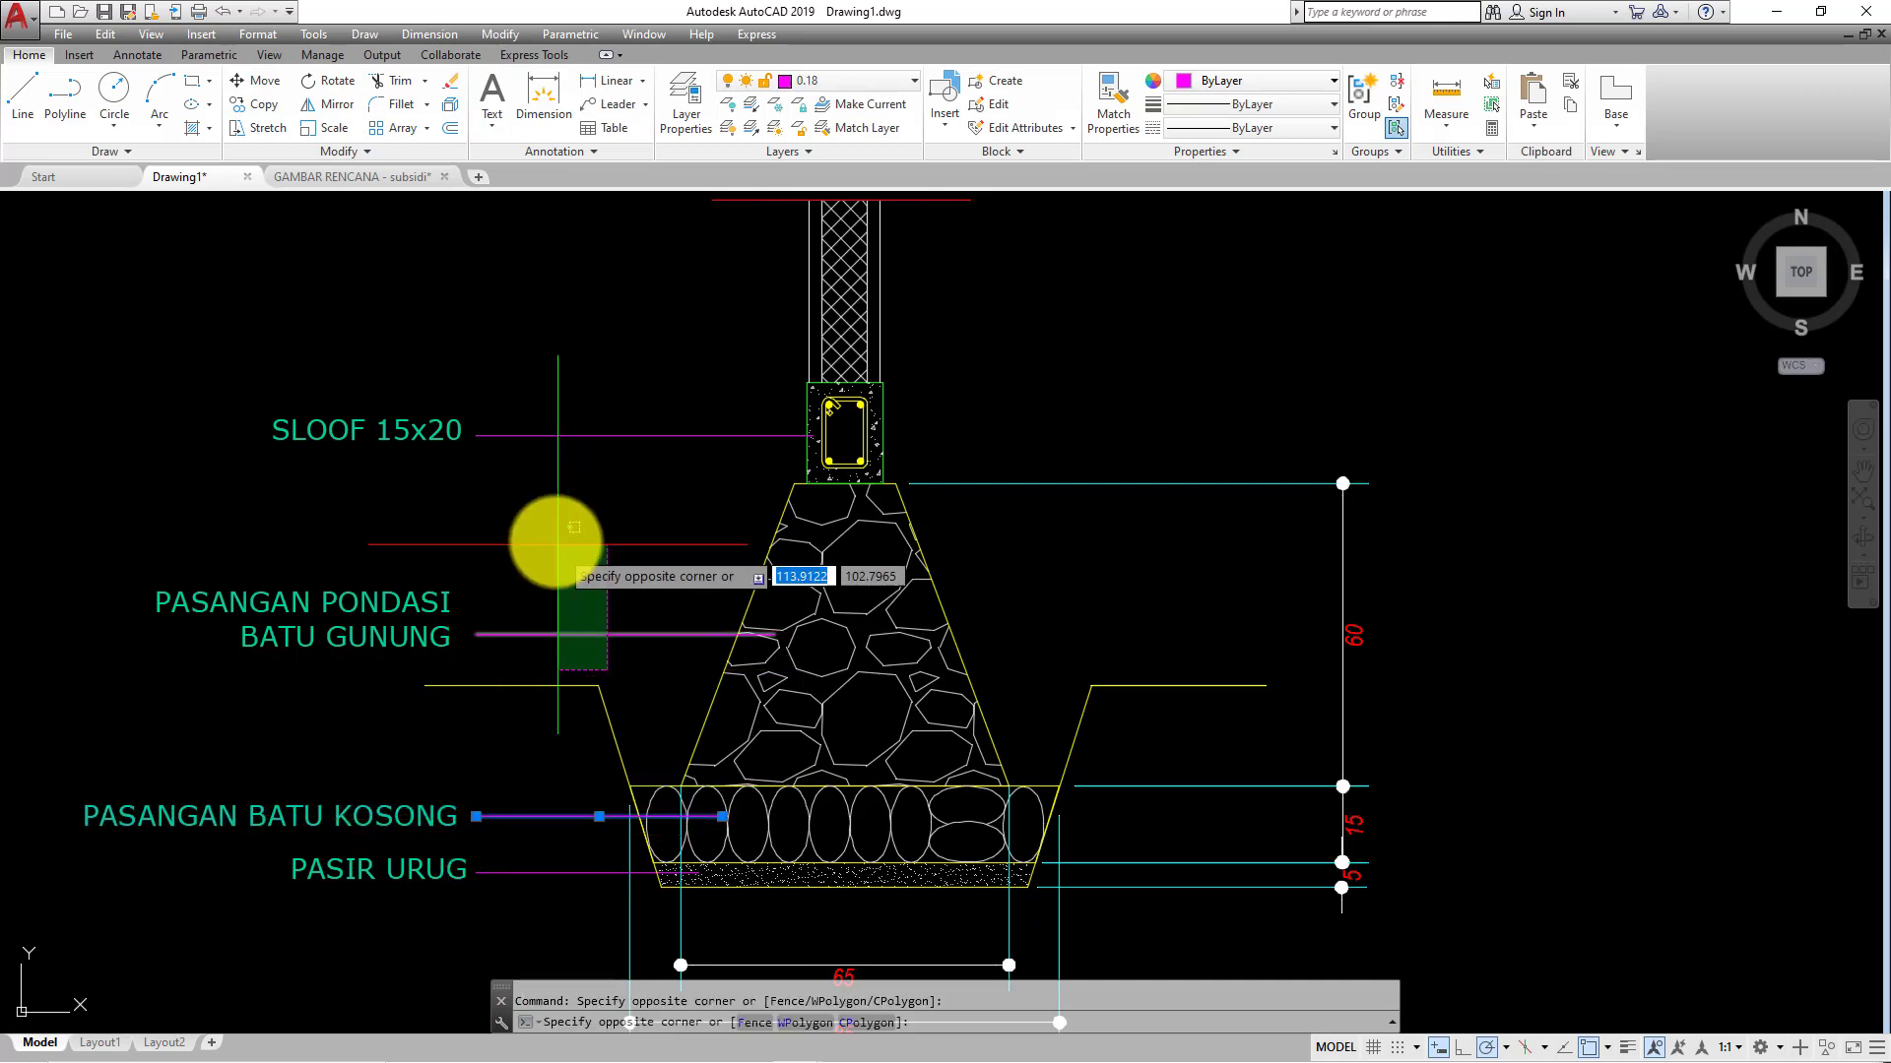
click(558, 529)
click(564, 873)
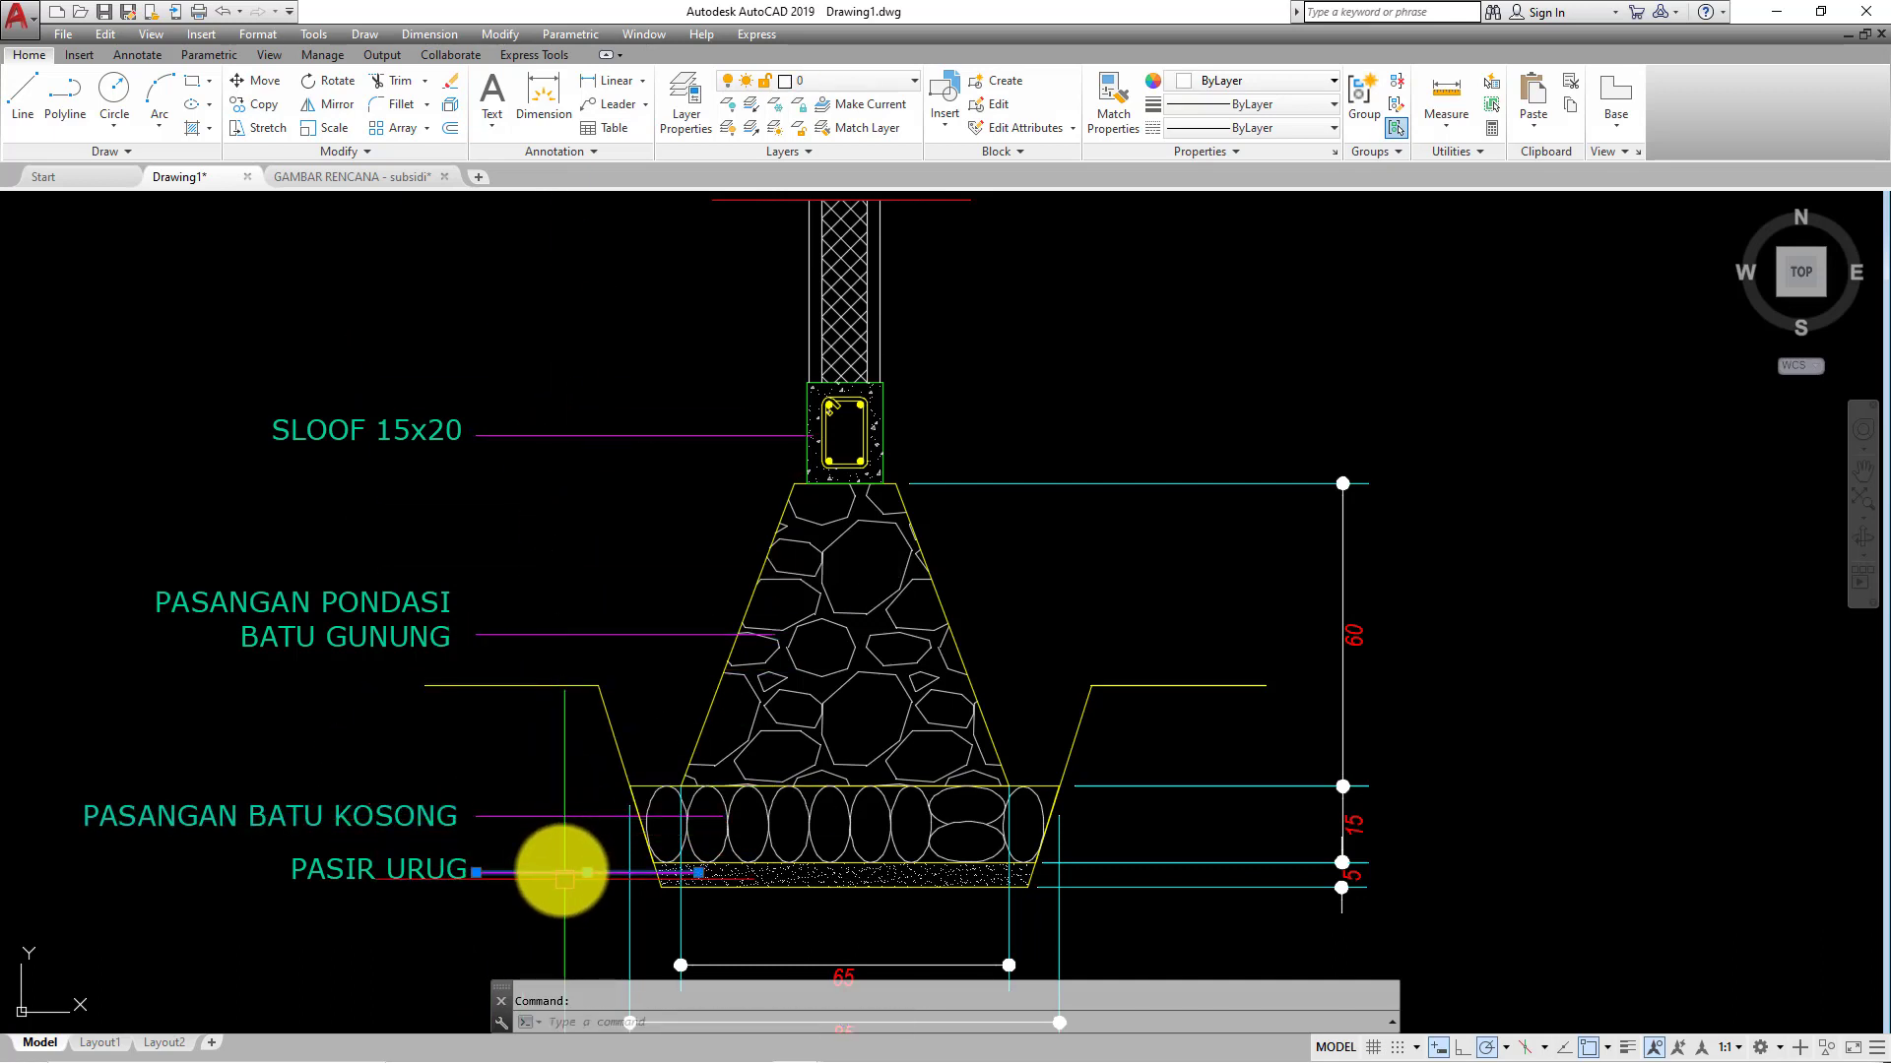
click(423, 428)
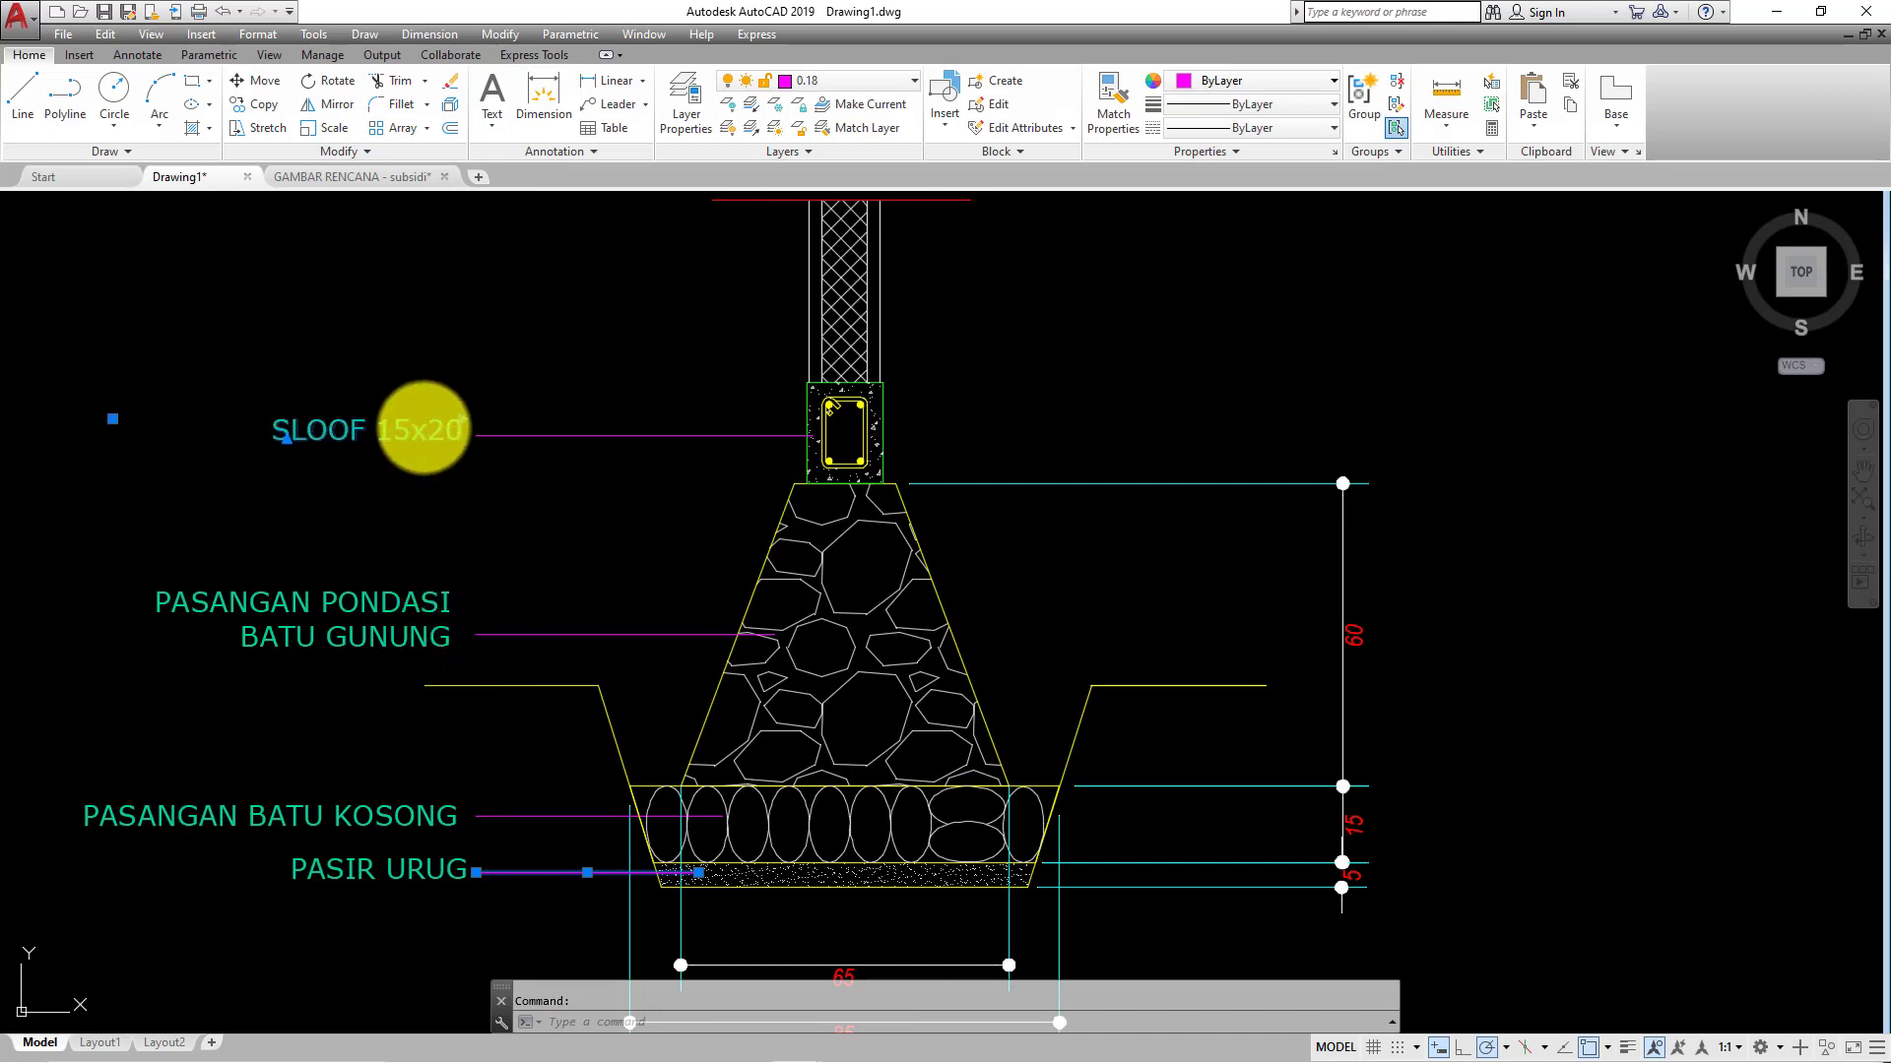
key(ctrl+shift+p)
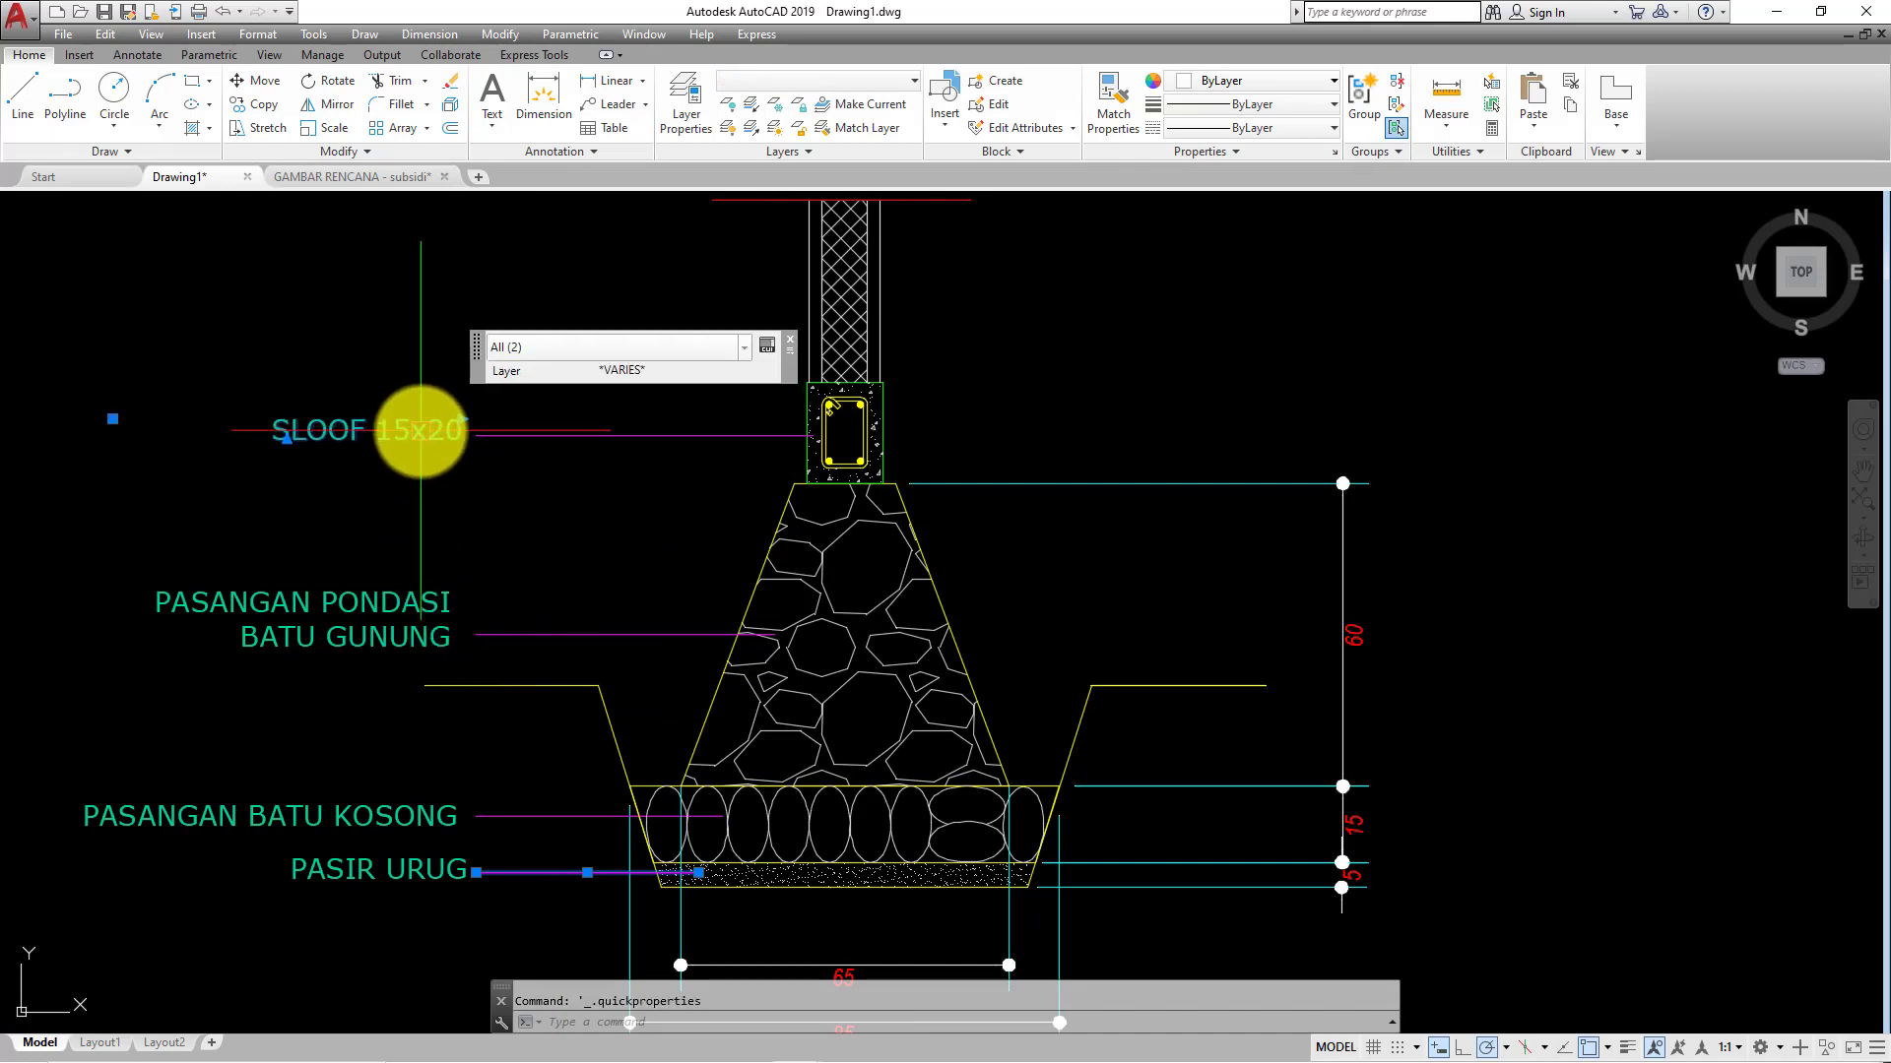
key(Escape)
scroll(569, 532, down, 4)
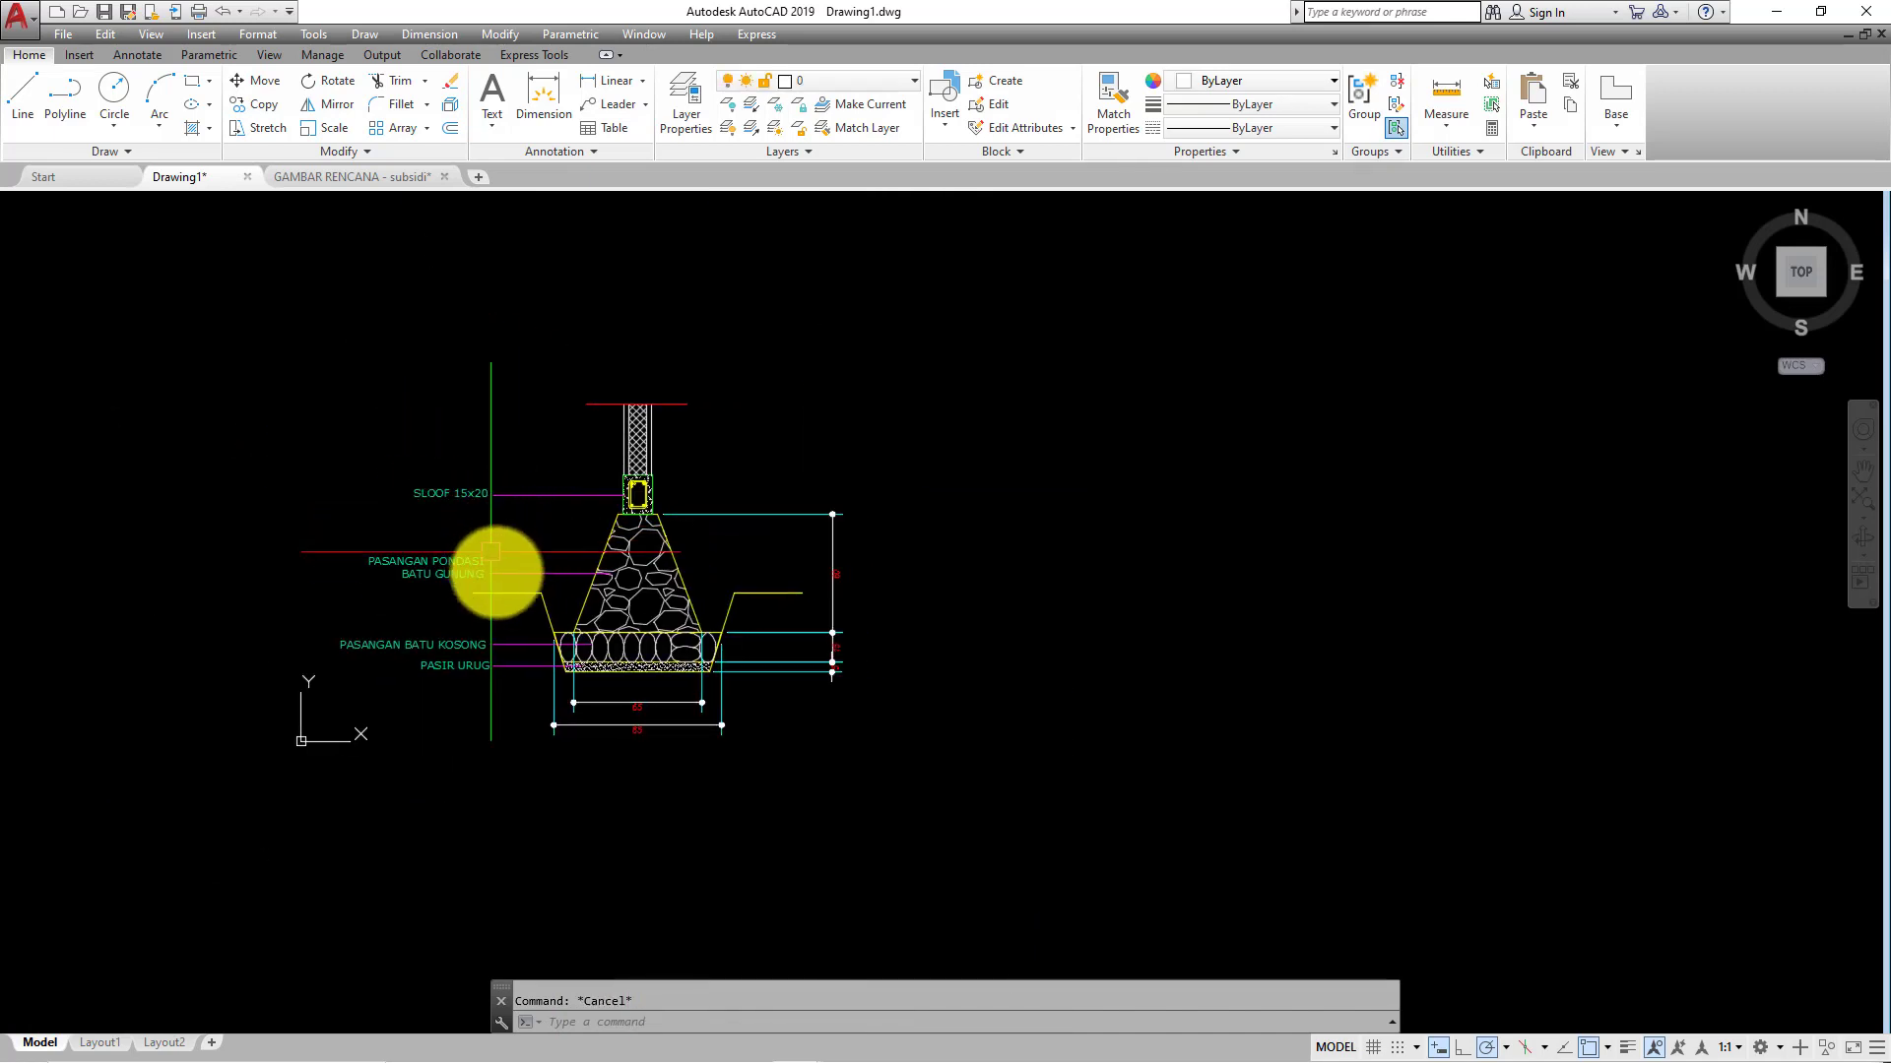
scroll(536, 498, up, 2)
scroll(768, 494, up, 1)
scroll(826, 492, up, 2)
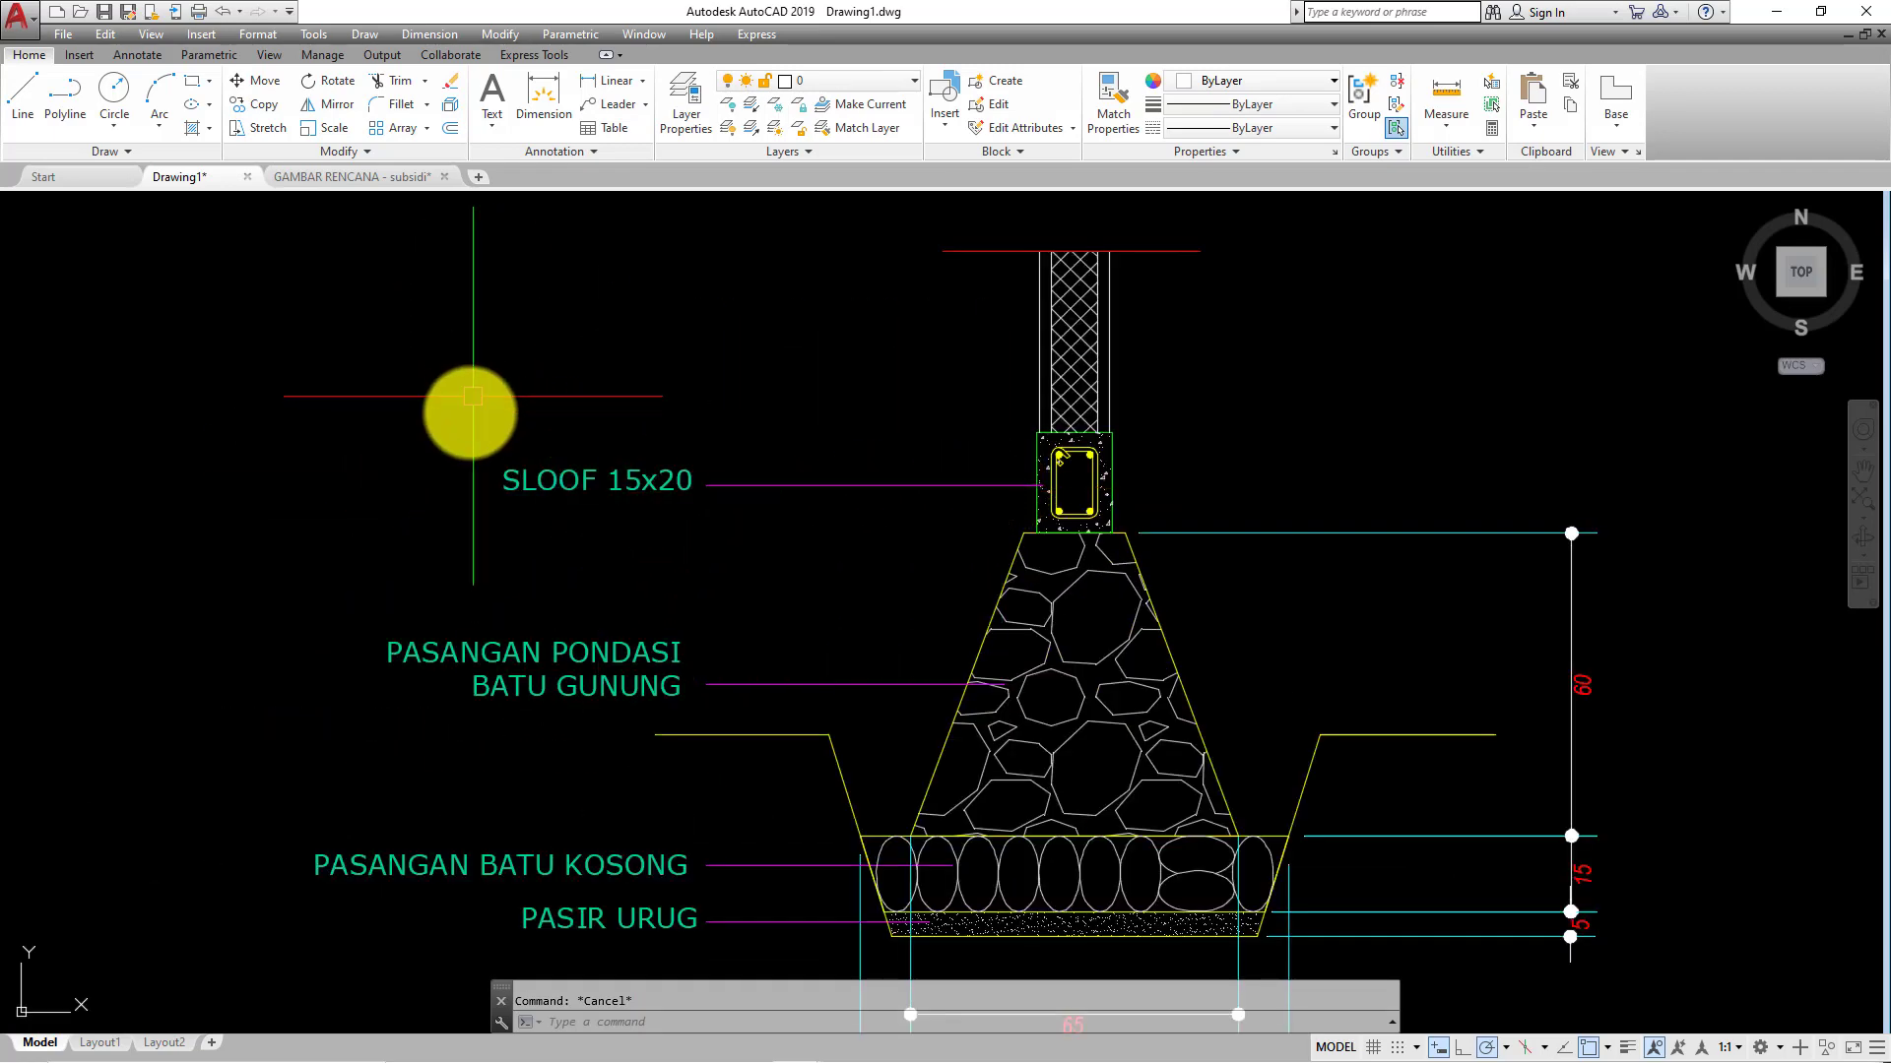
scroll(414, 512, down, 1)
scroll(354, 589, up, 1)
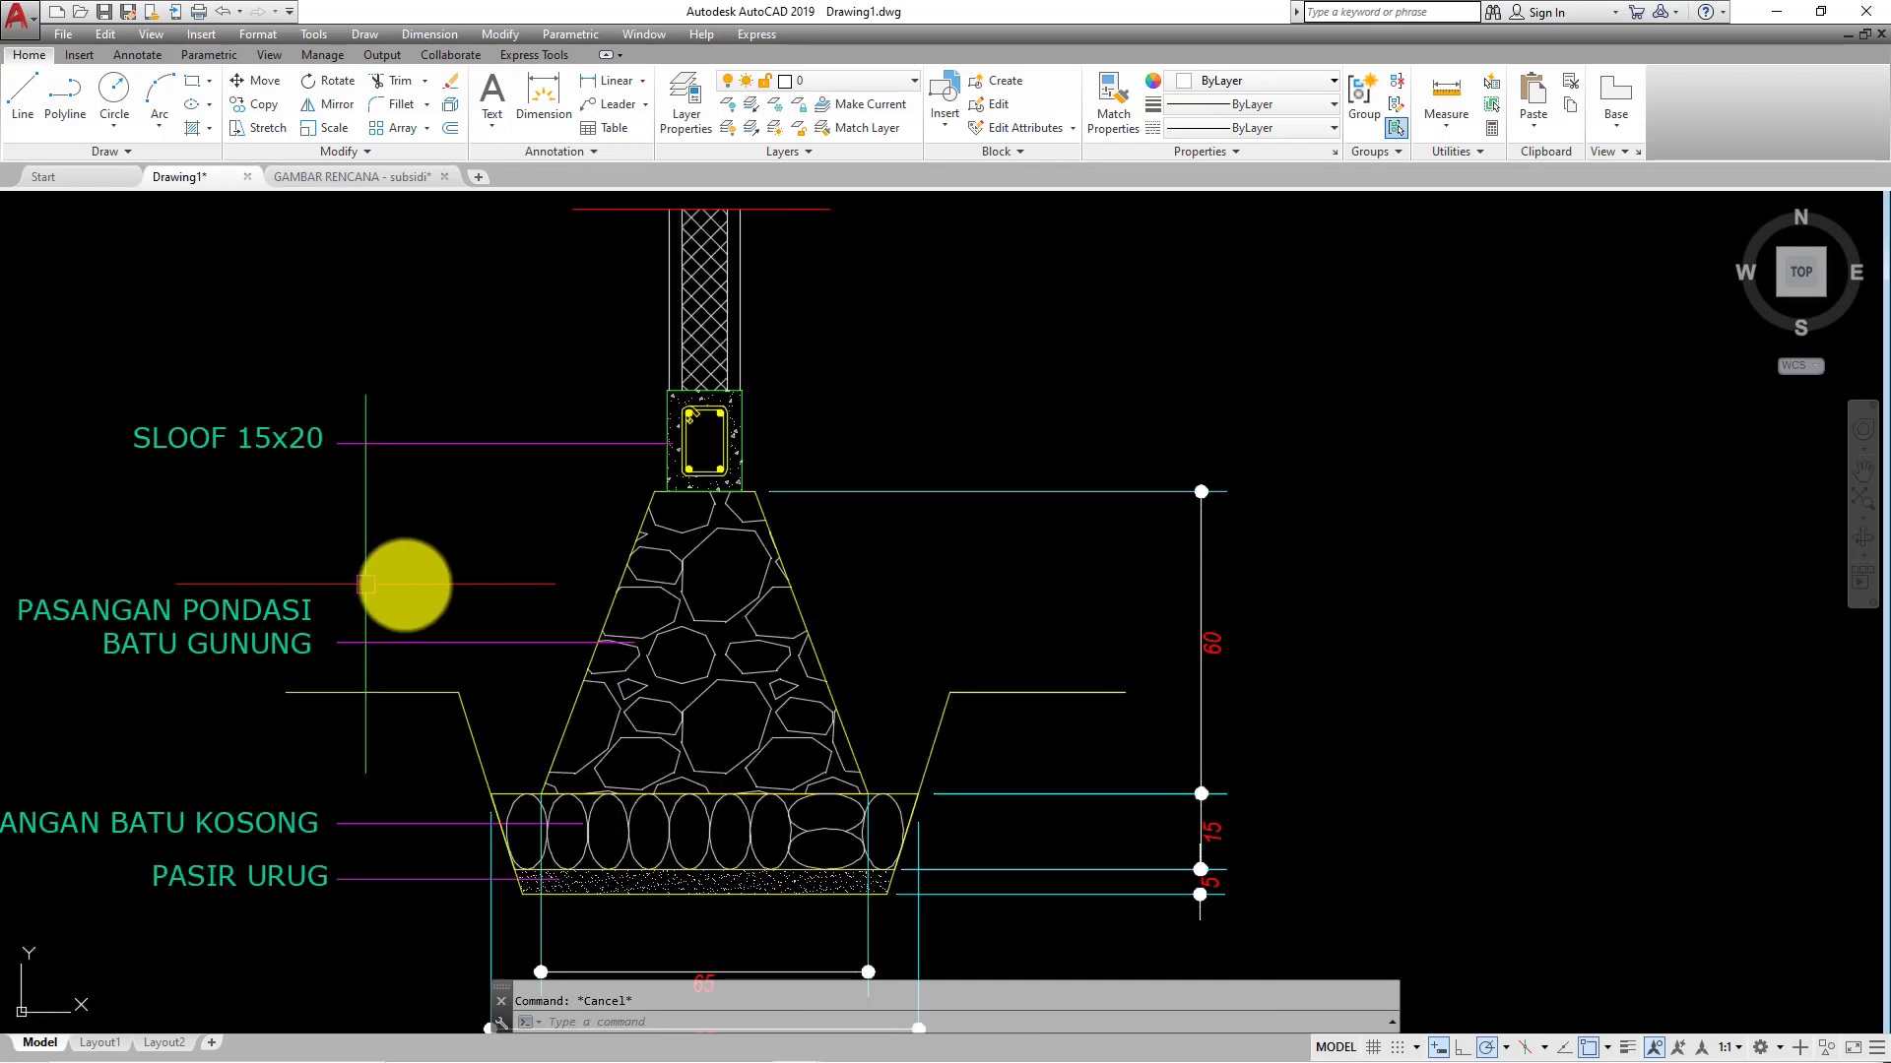
middle_drag(394, 581, 565, 512)
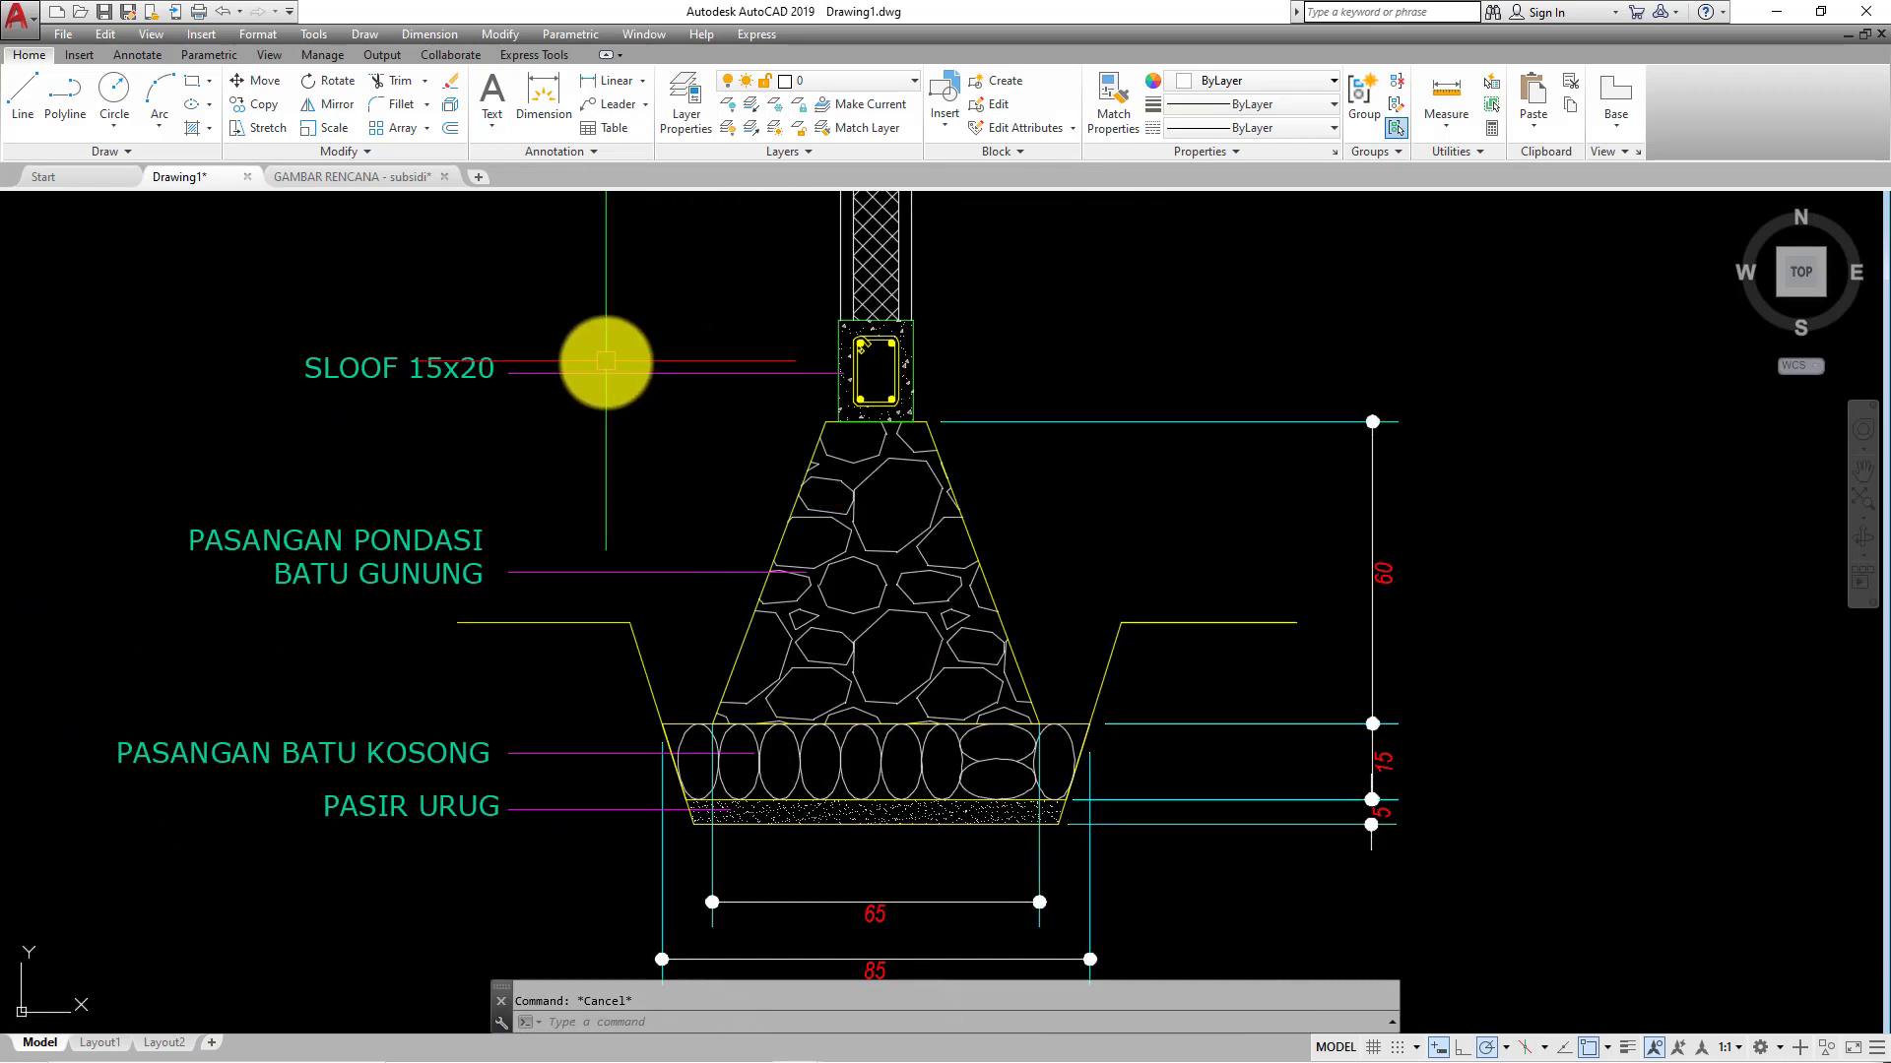
click(647, 103)
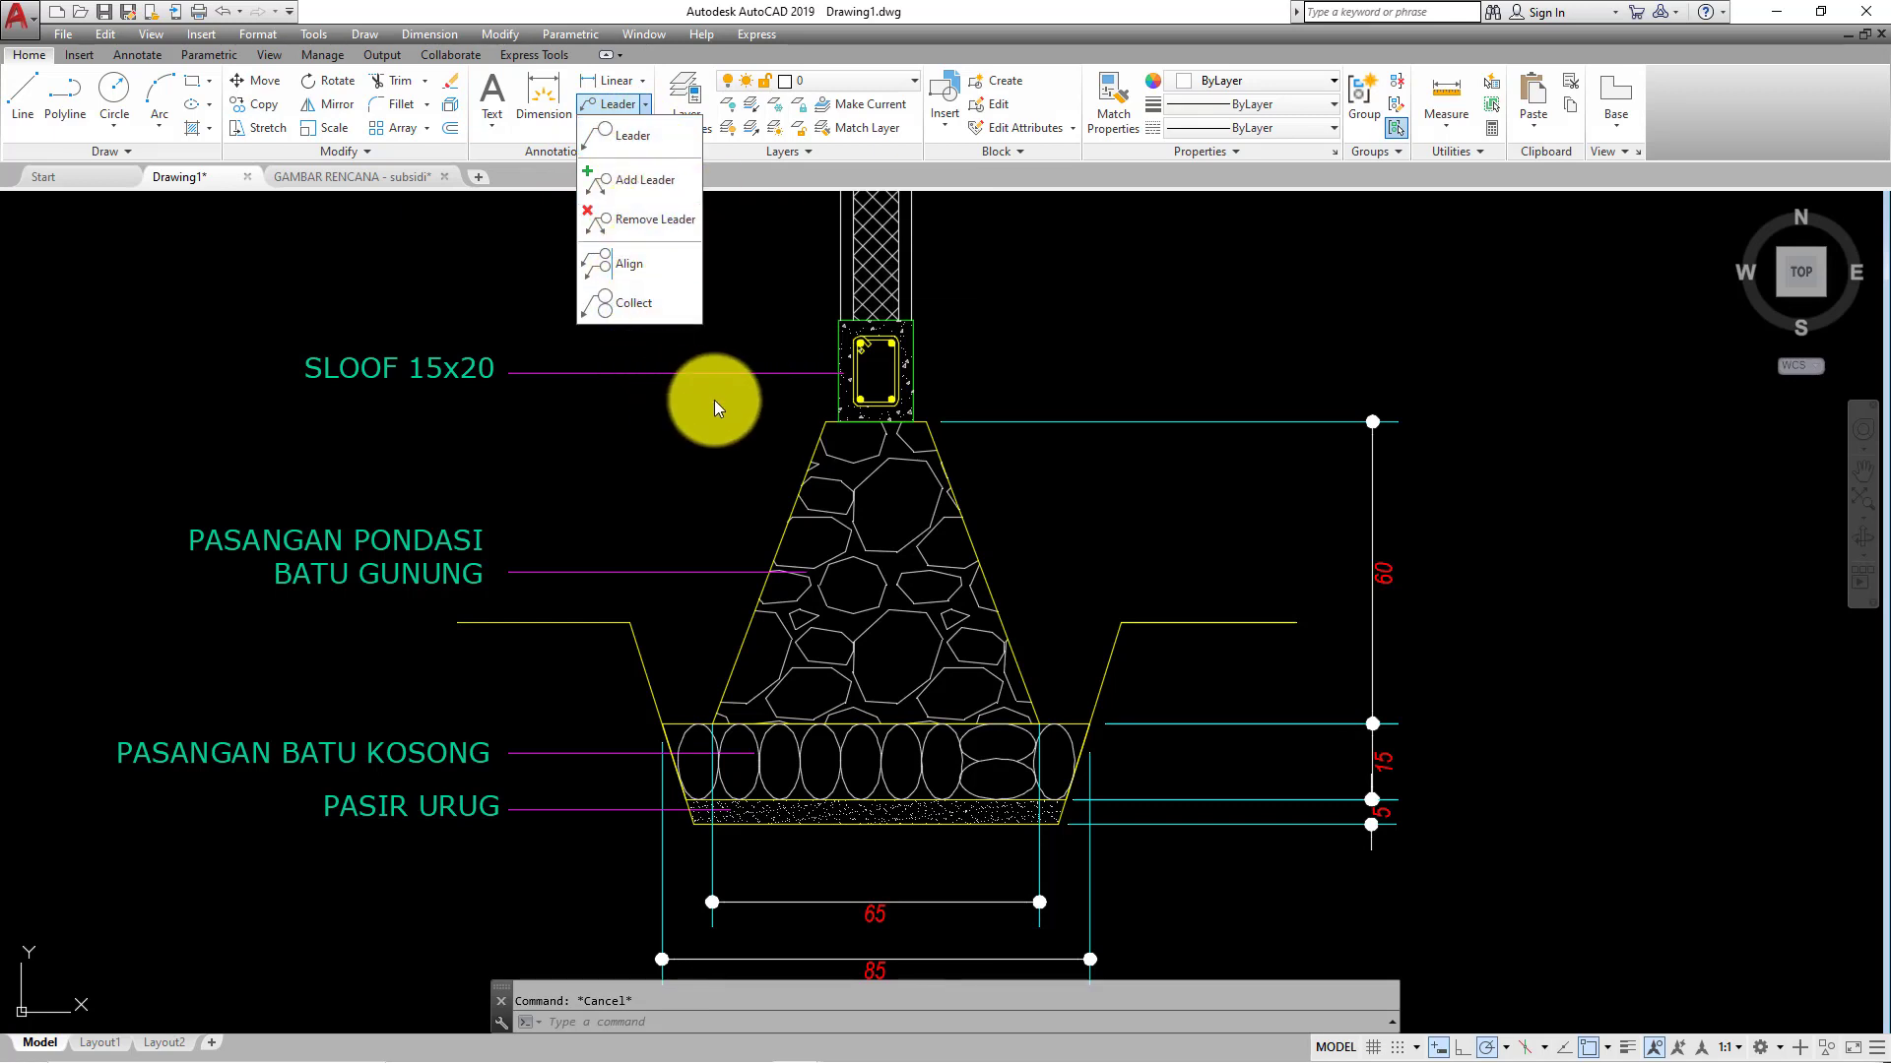
- Zoom out and window-select the entire foundation section
scroll(713, 400, down, 4)
middle_drag(696, 410, 405, 468)
scroll(405, 468, up, 2)
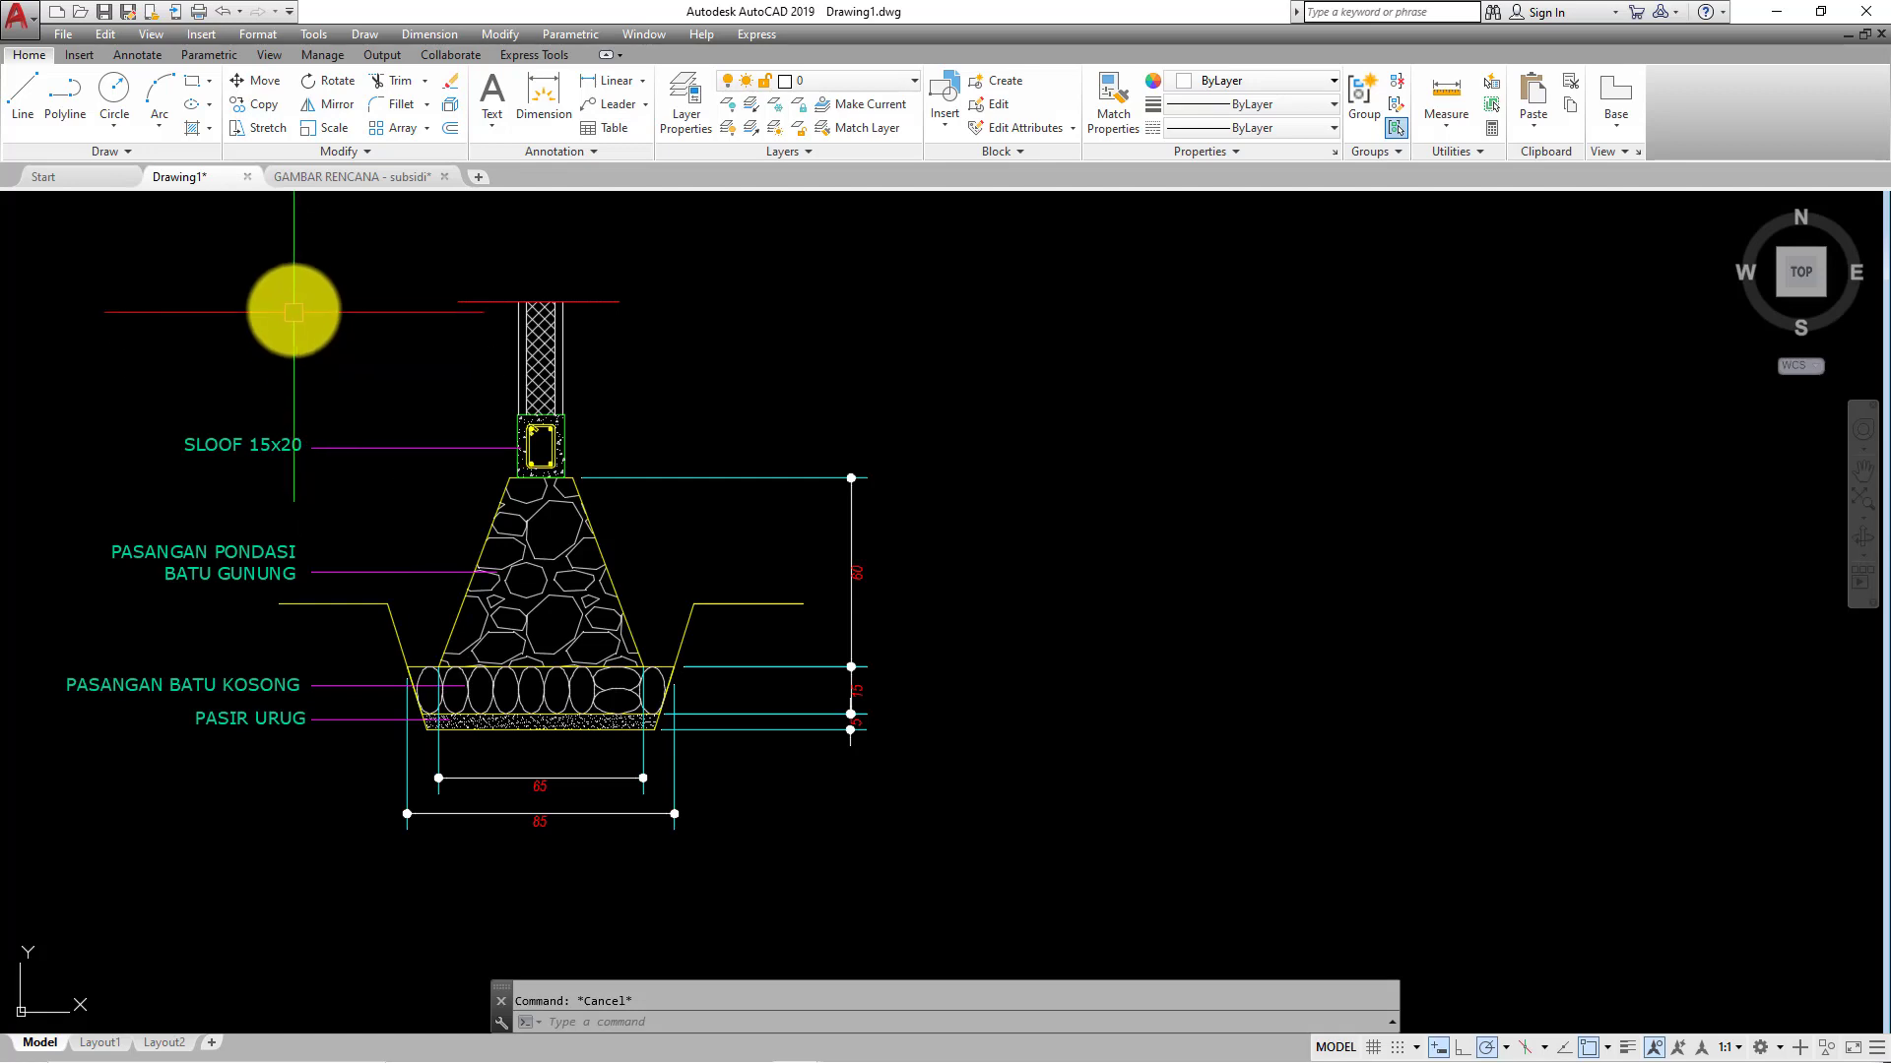
click(303, 220)
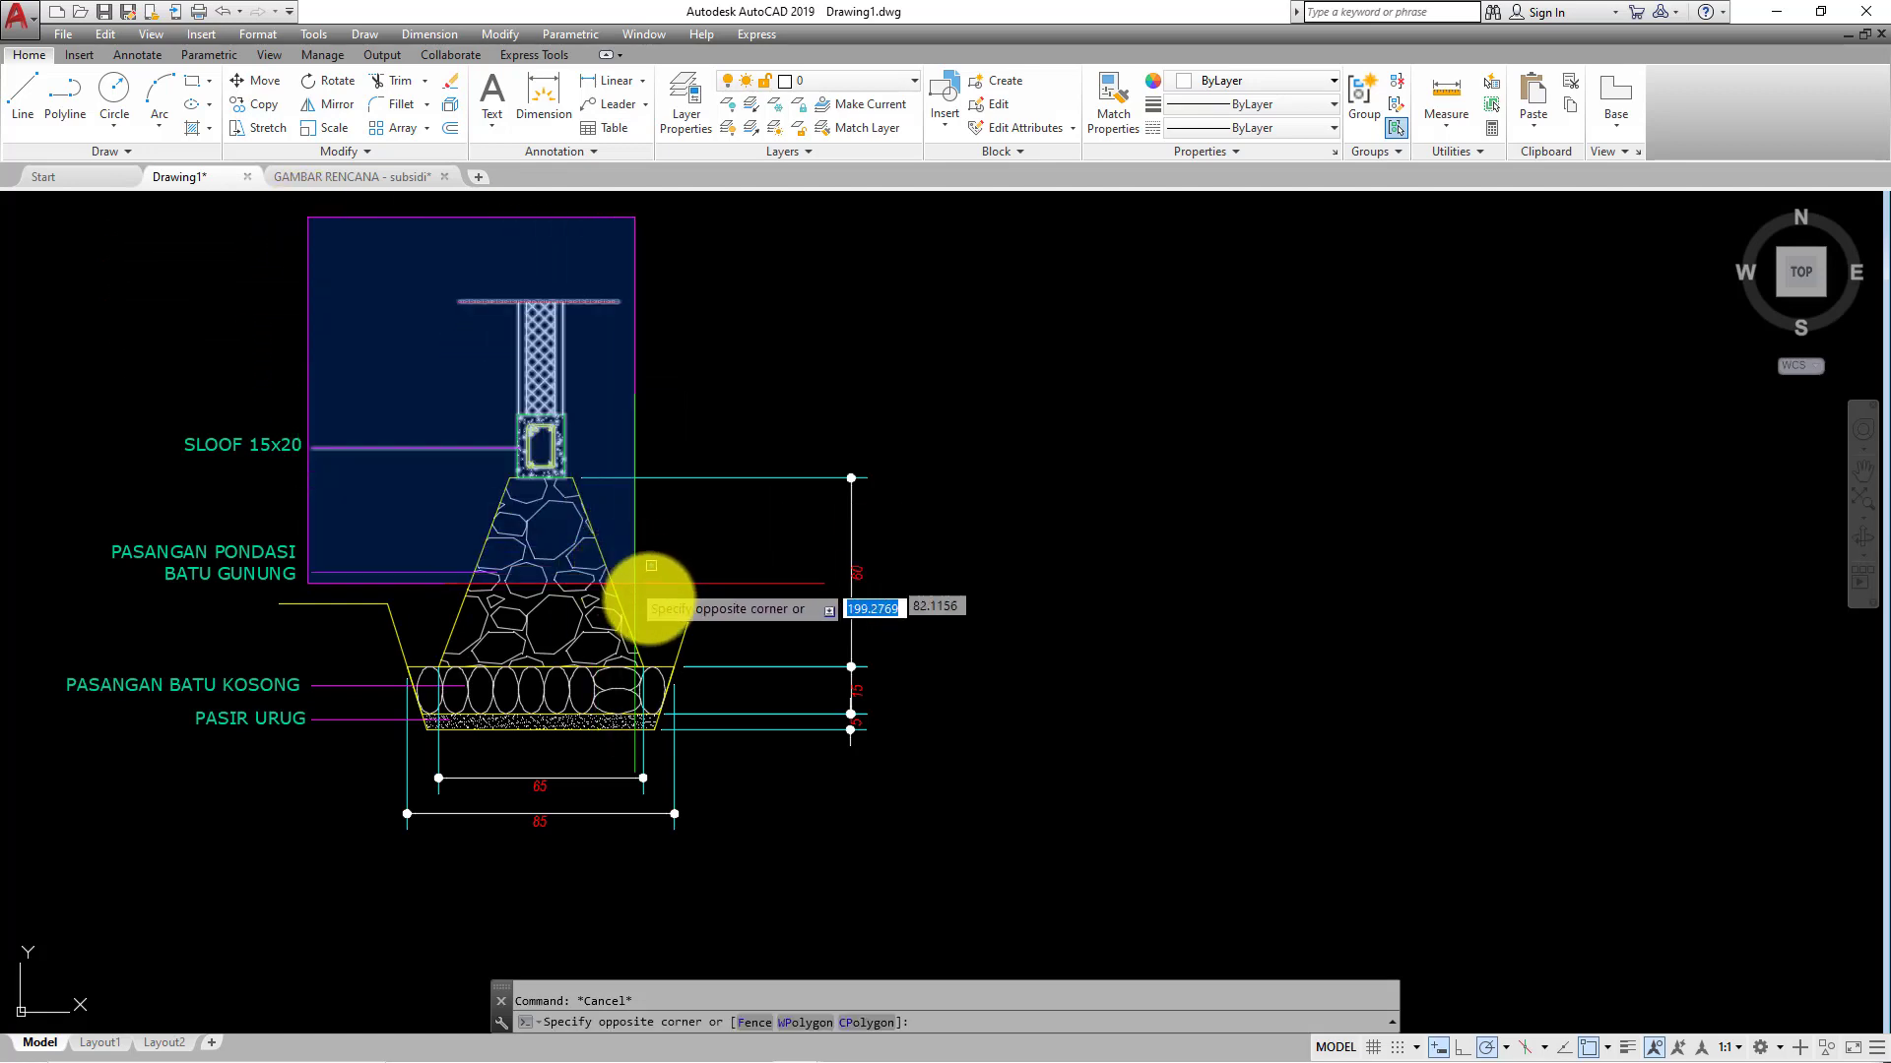
click(945, 886)
click(1038, 849)
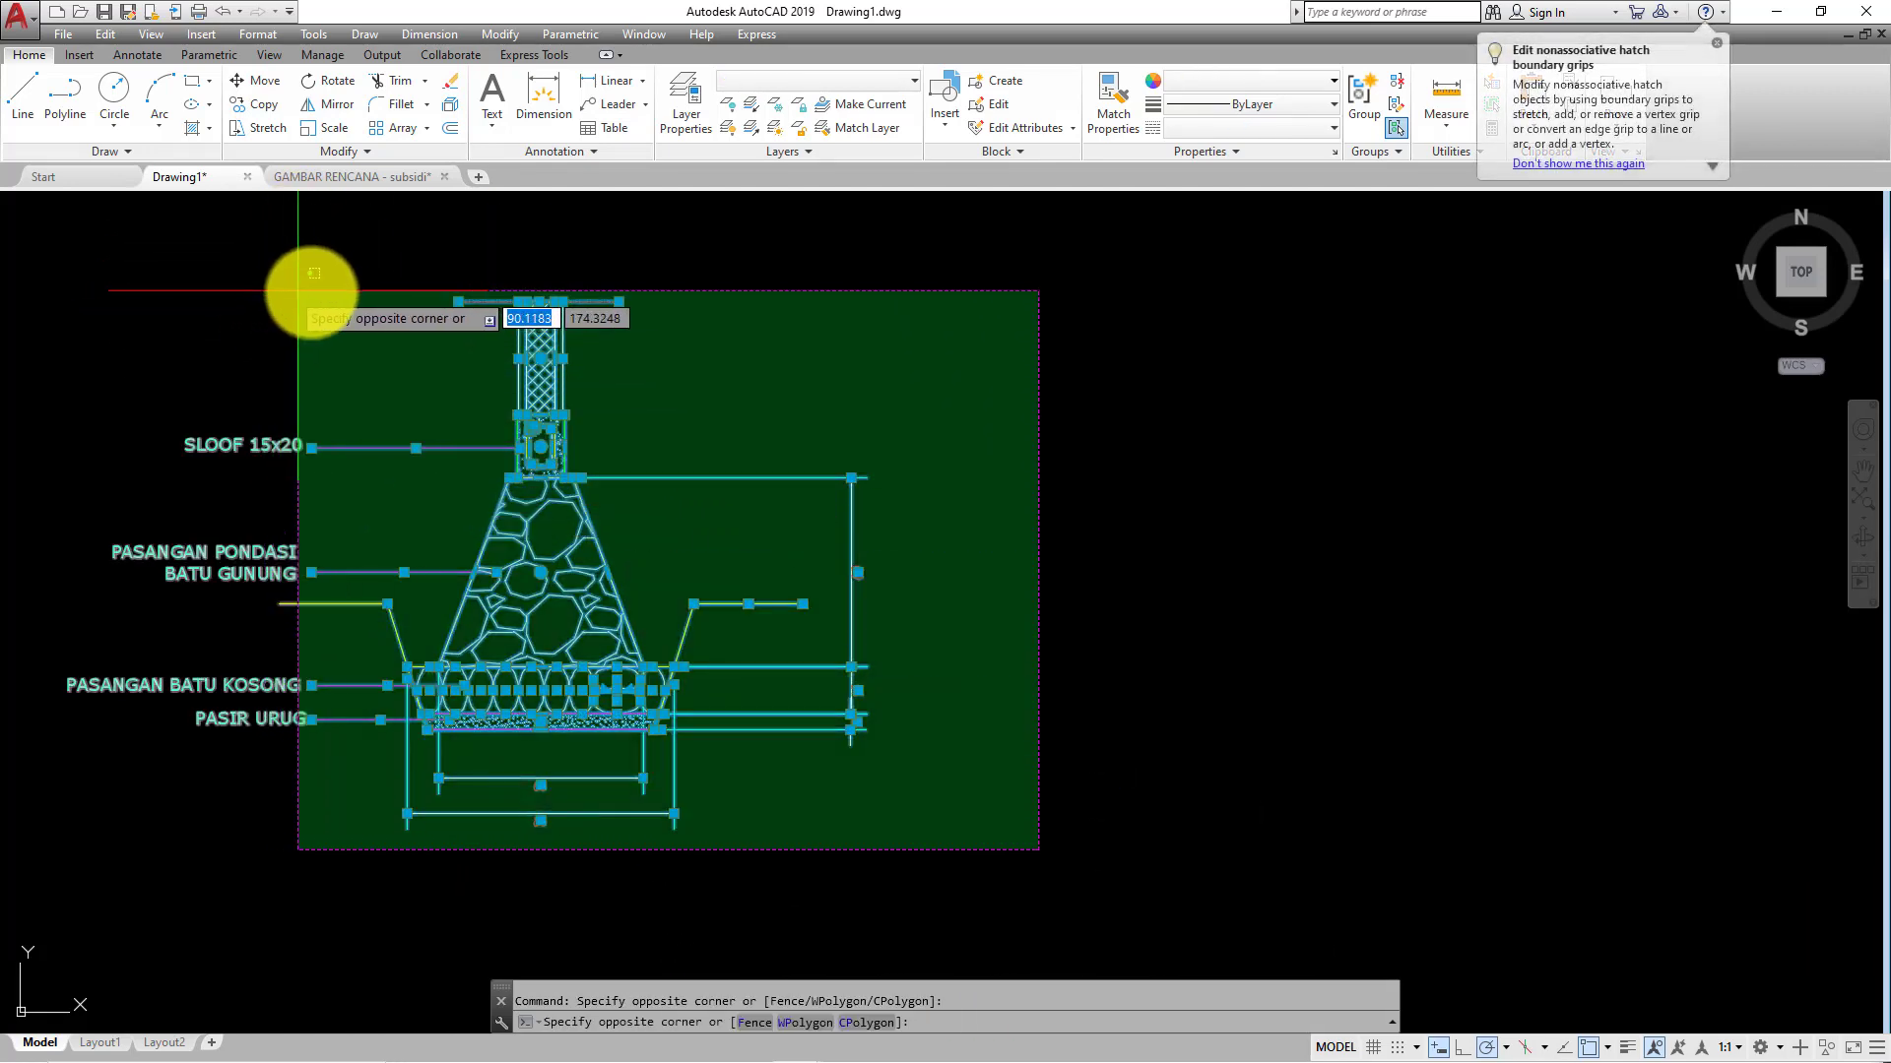
click(335, 283)
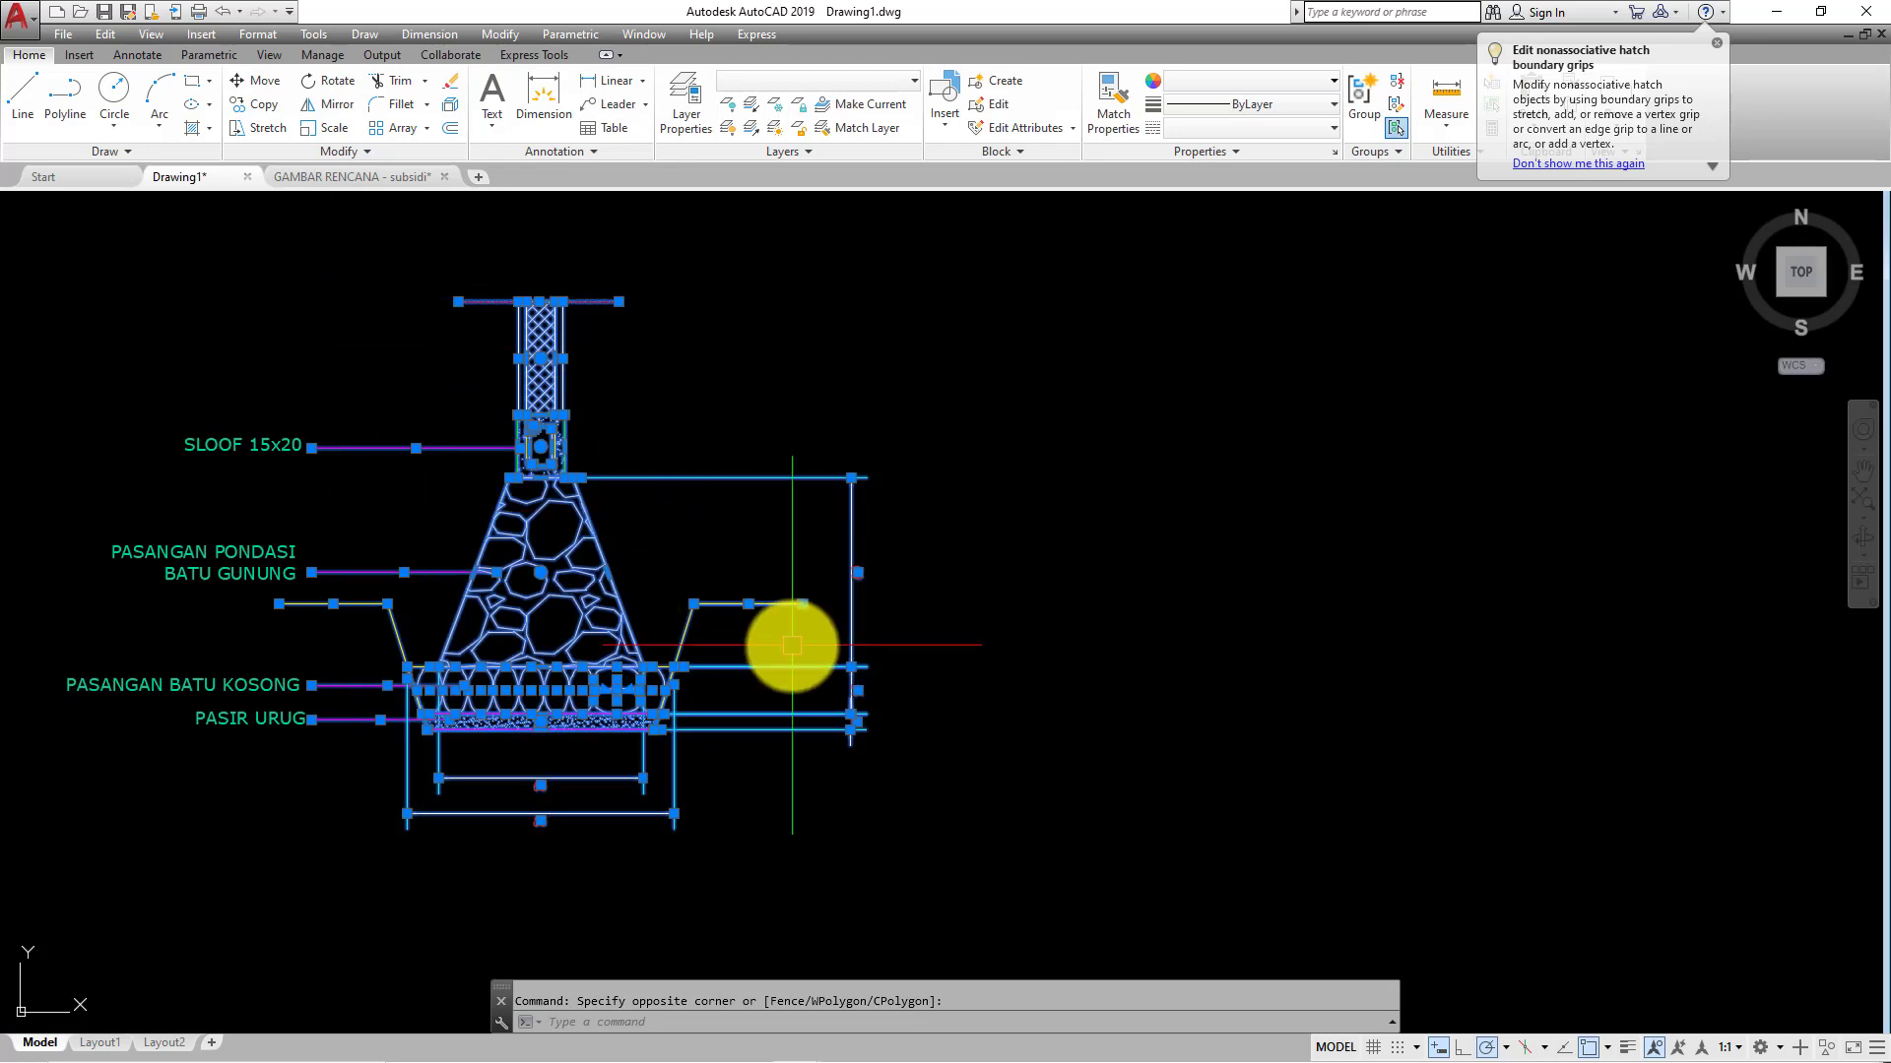
- Copy the selected footing with CO, placing it to the right of the original
text(co)
key(Return)
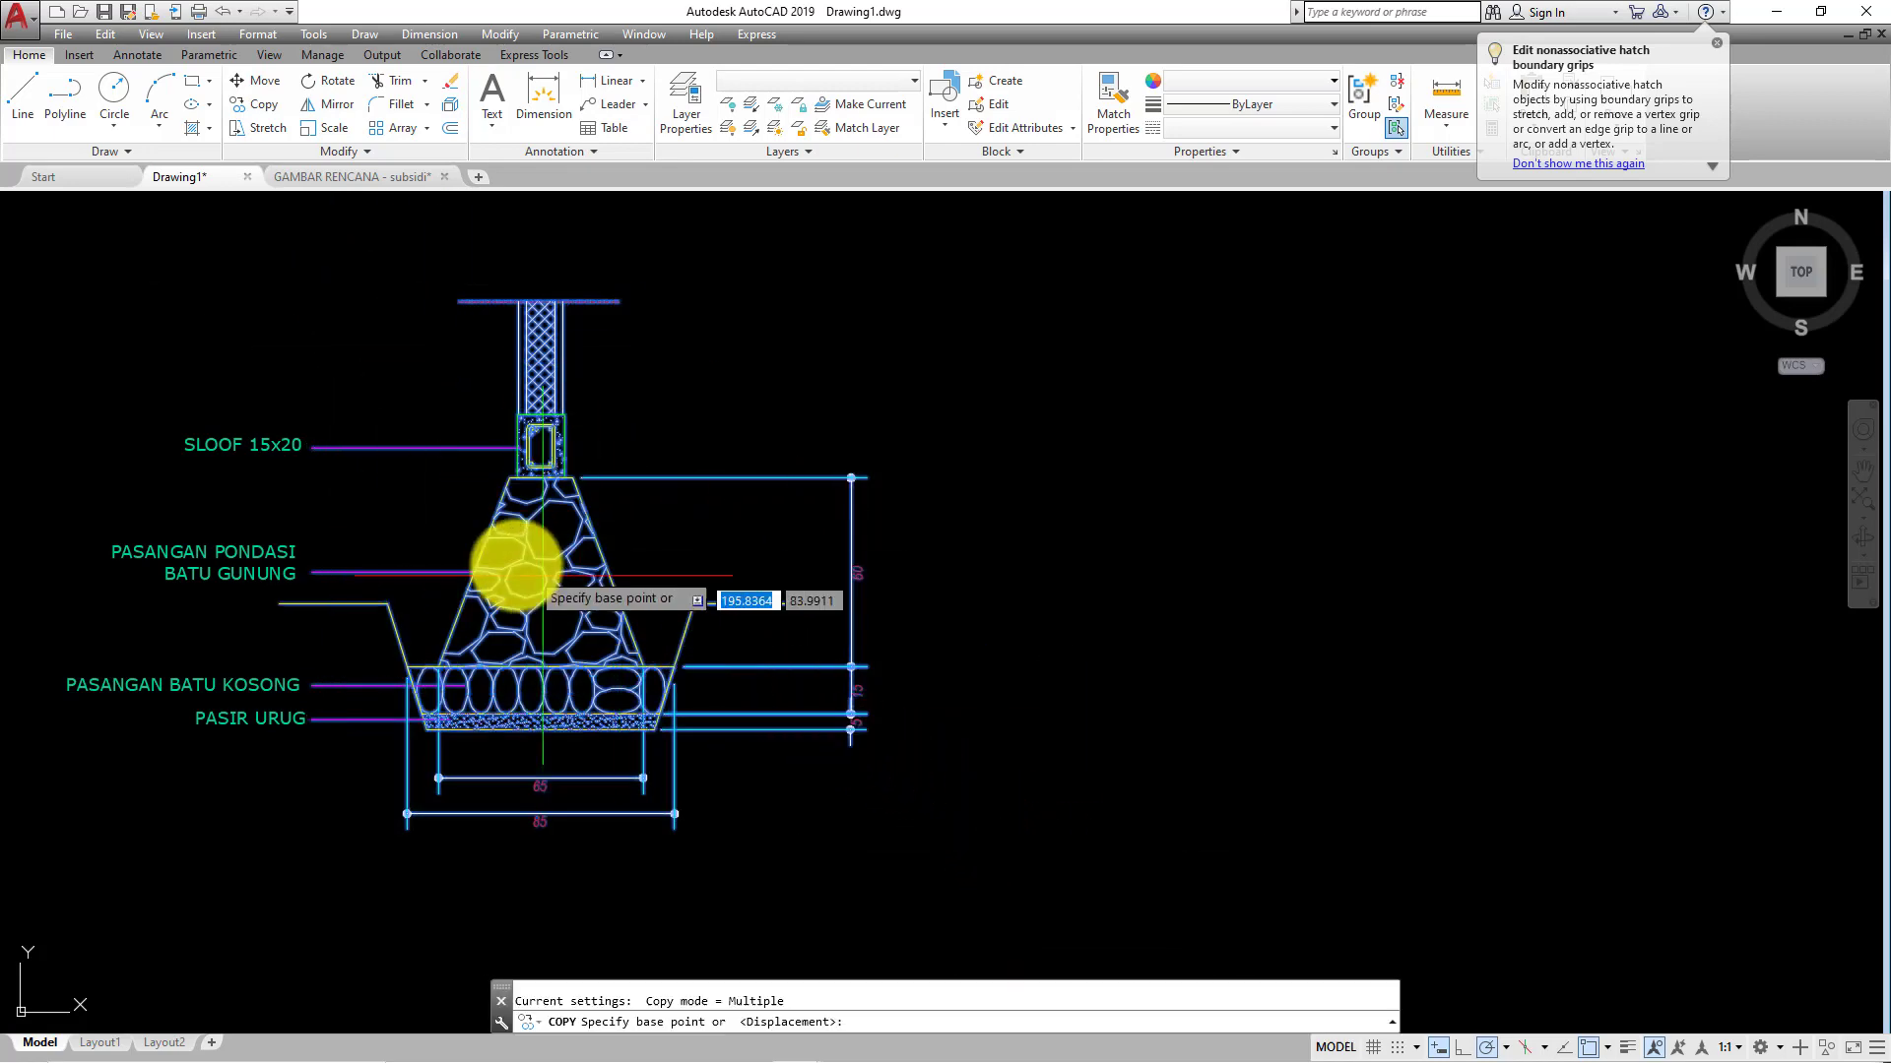
click(517, 569)
scroll(448, 615, down, 4)
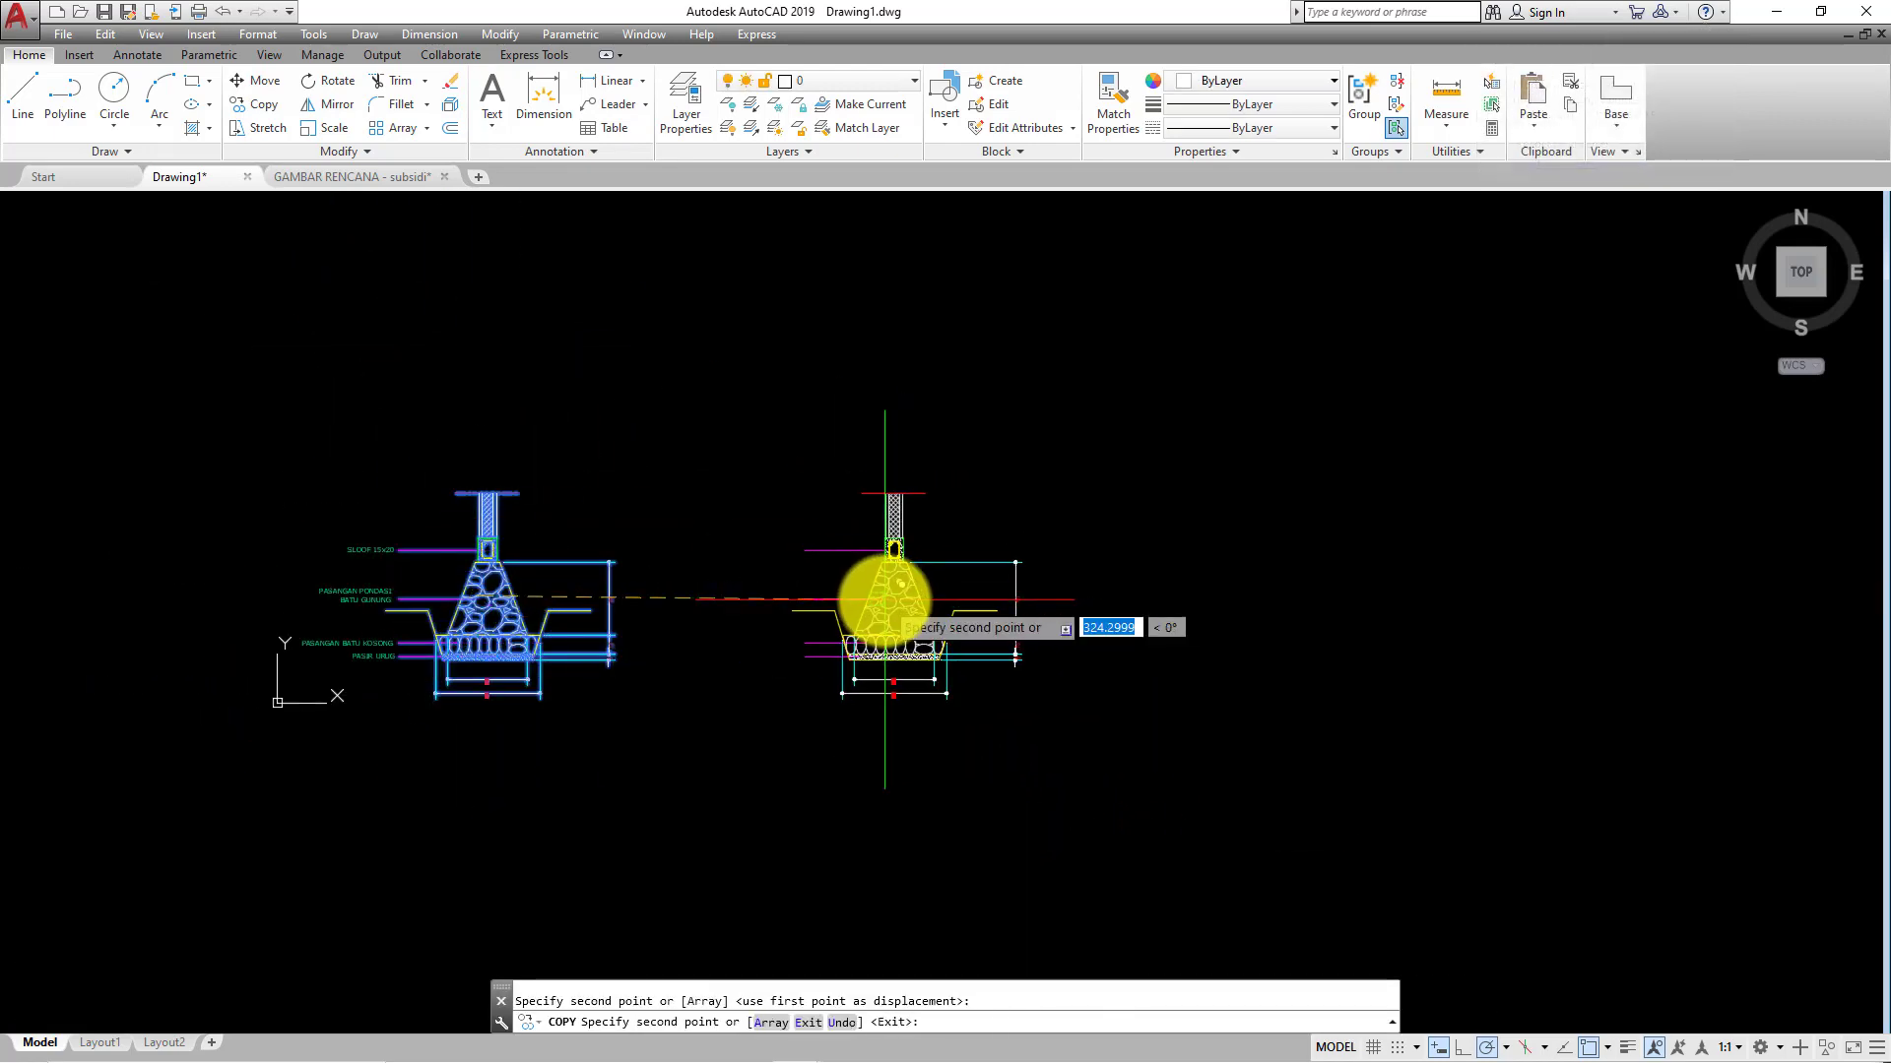
click(881, 599)
key(Escape)
scroll(827, 667, up, 5)
- Erase the four leader lines on the copied section
click(829, 656)
click(759, 517)
middle_drag(828, 409, 838, 631)
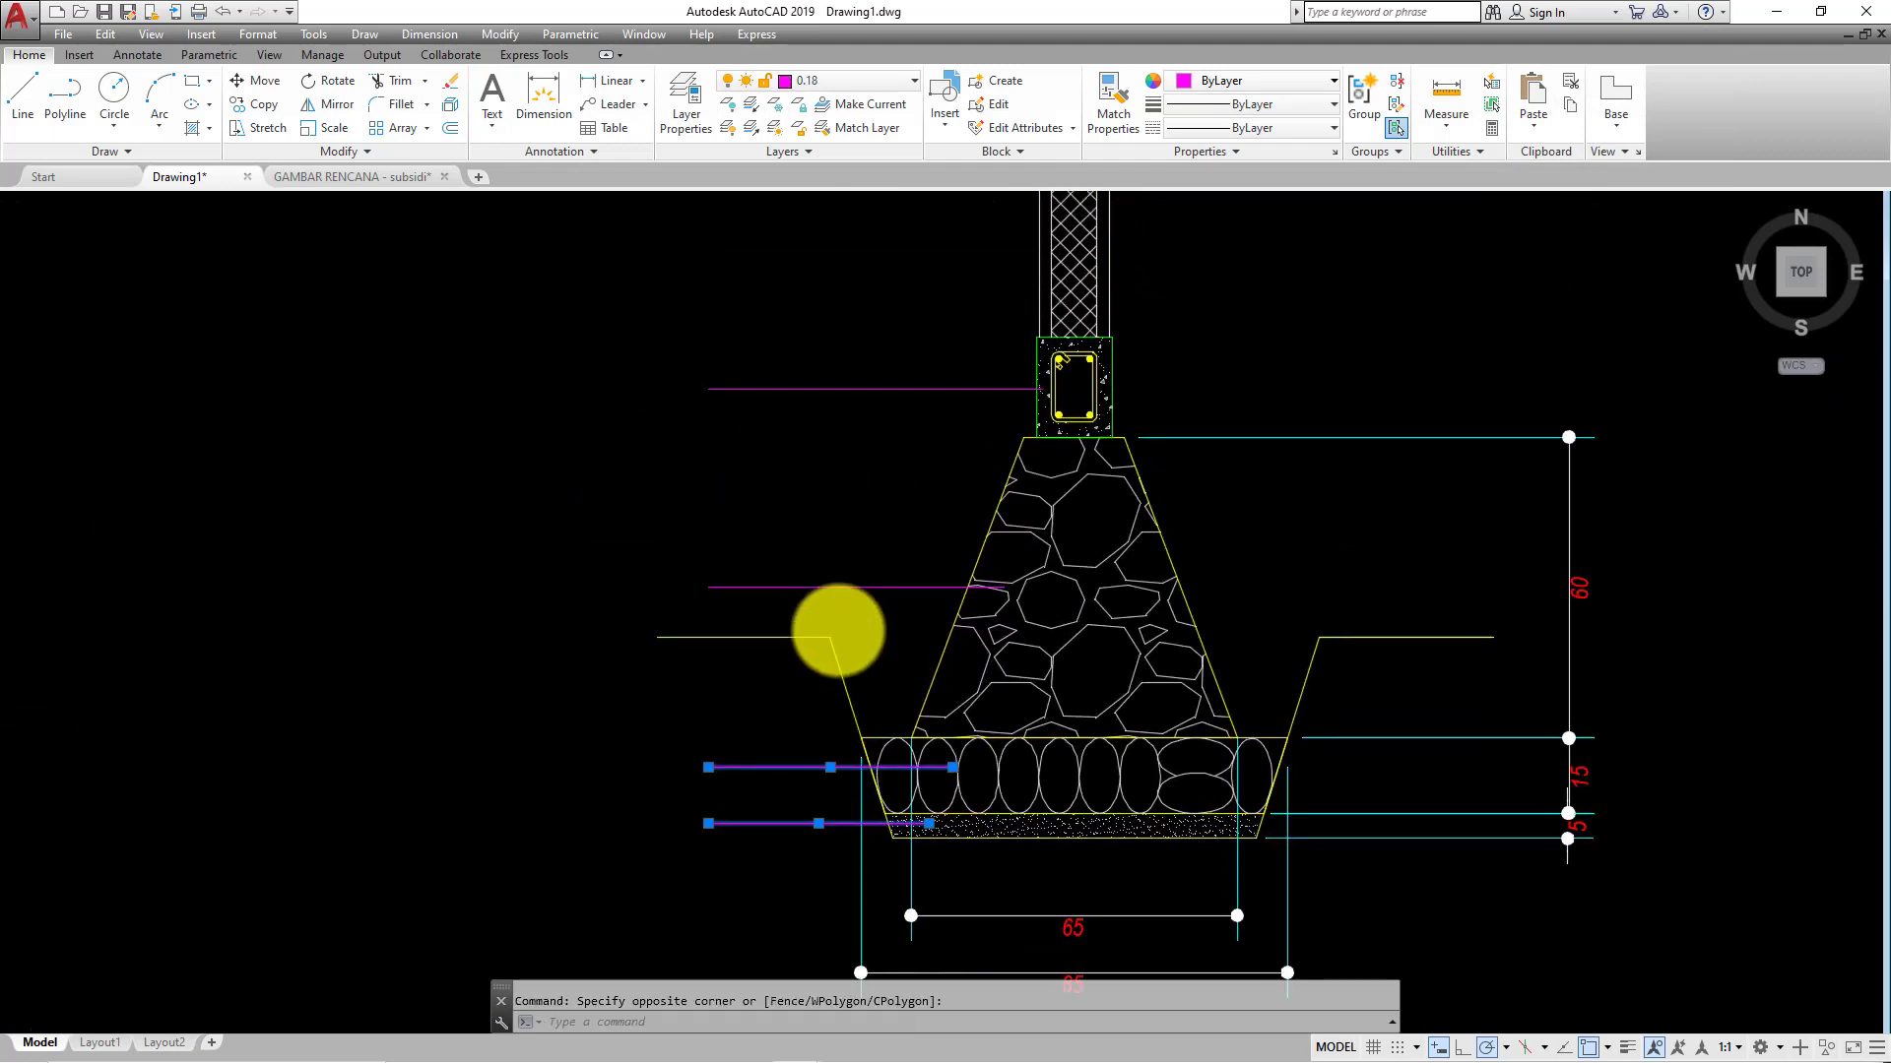
click(866, 606)
click(836, 351)
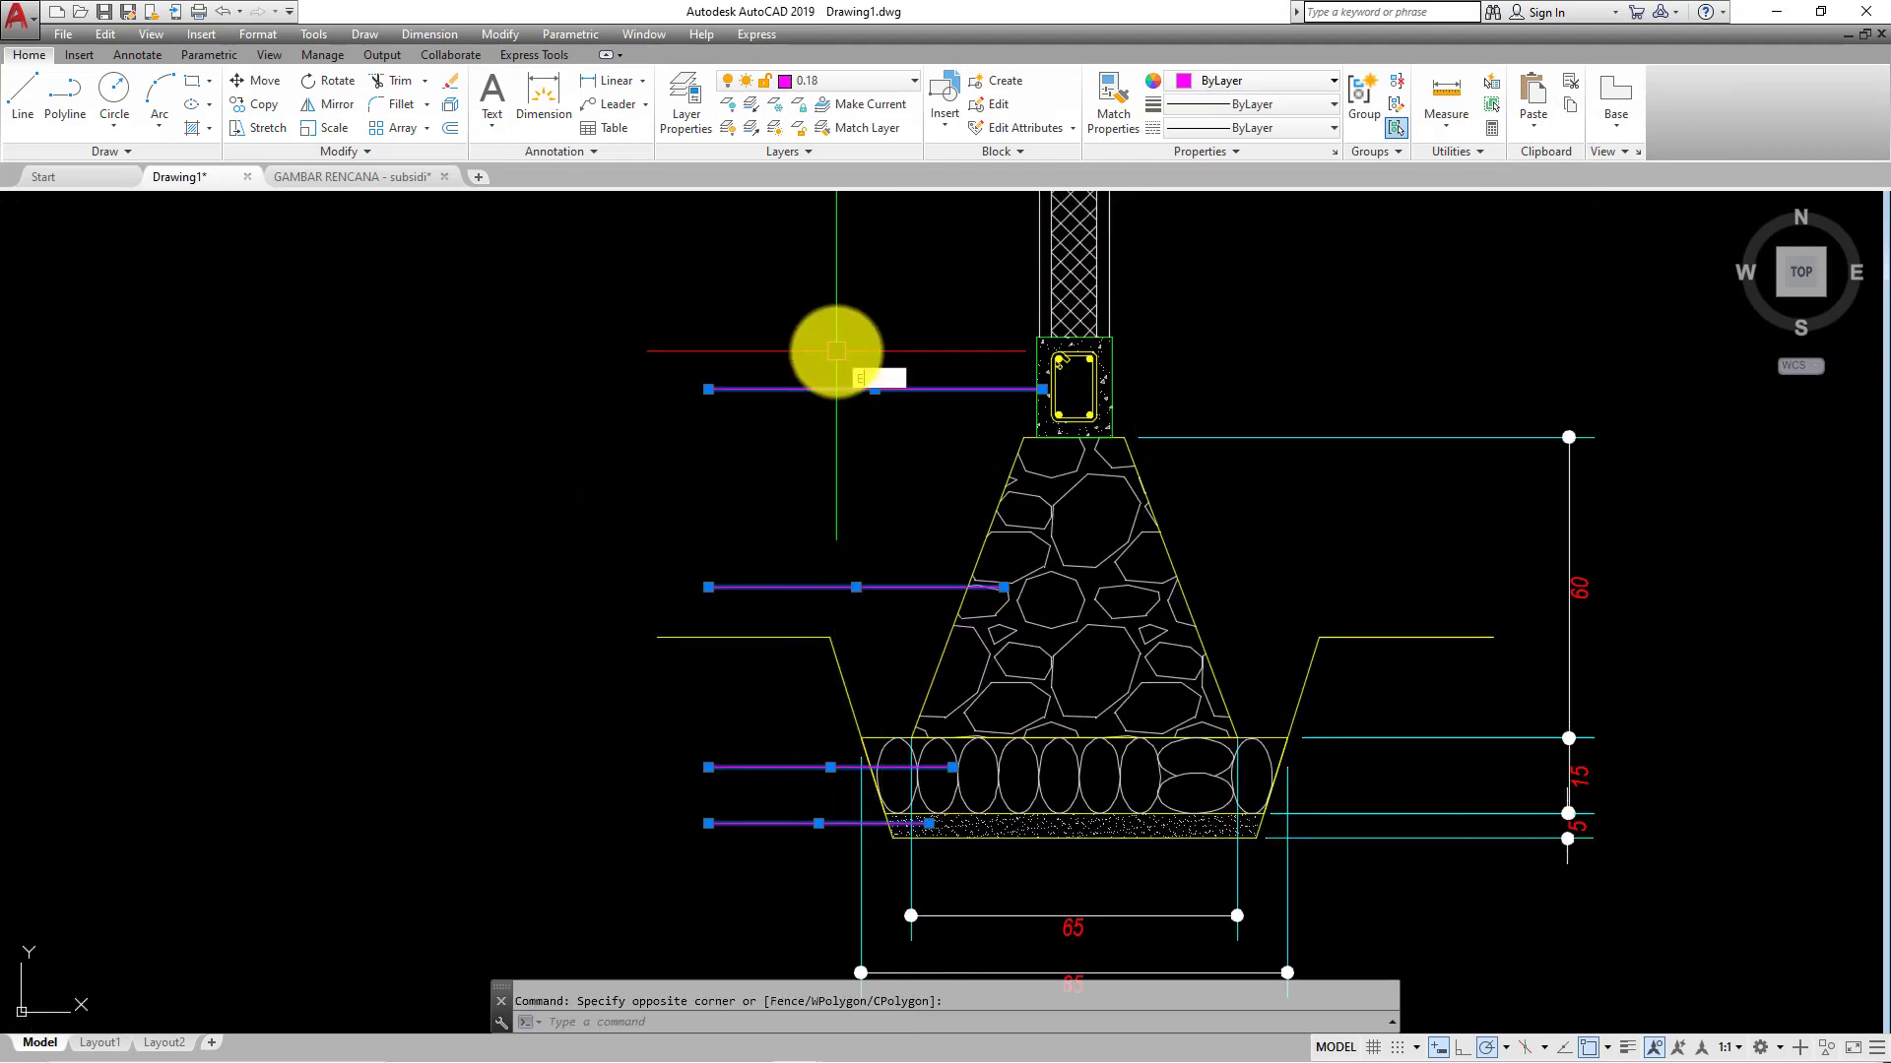
key(Delete)
- Pan back to the labelled footing and bring up the leader options list
scroll(815, 443, down, 2)
scroll(802, 633, down, 2)
scroll(844, 579, up, 4)
mouse_move(845, 579)
middle_down()
mouse_move(958, 646)
mouse_move(818, 717)
mouse_move(1231, 724)
middle_up()
middle_drag(198, 552, 330, 573)
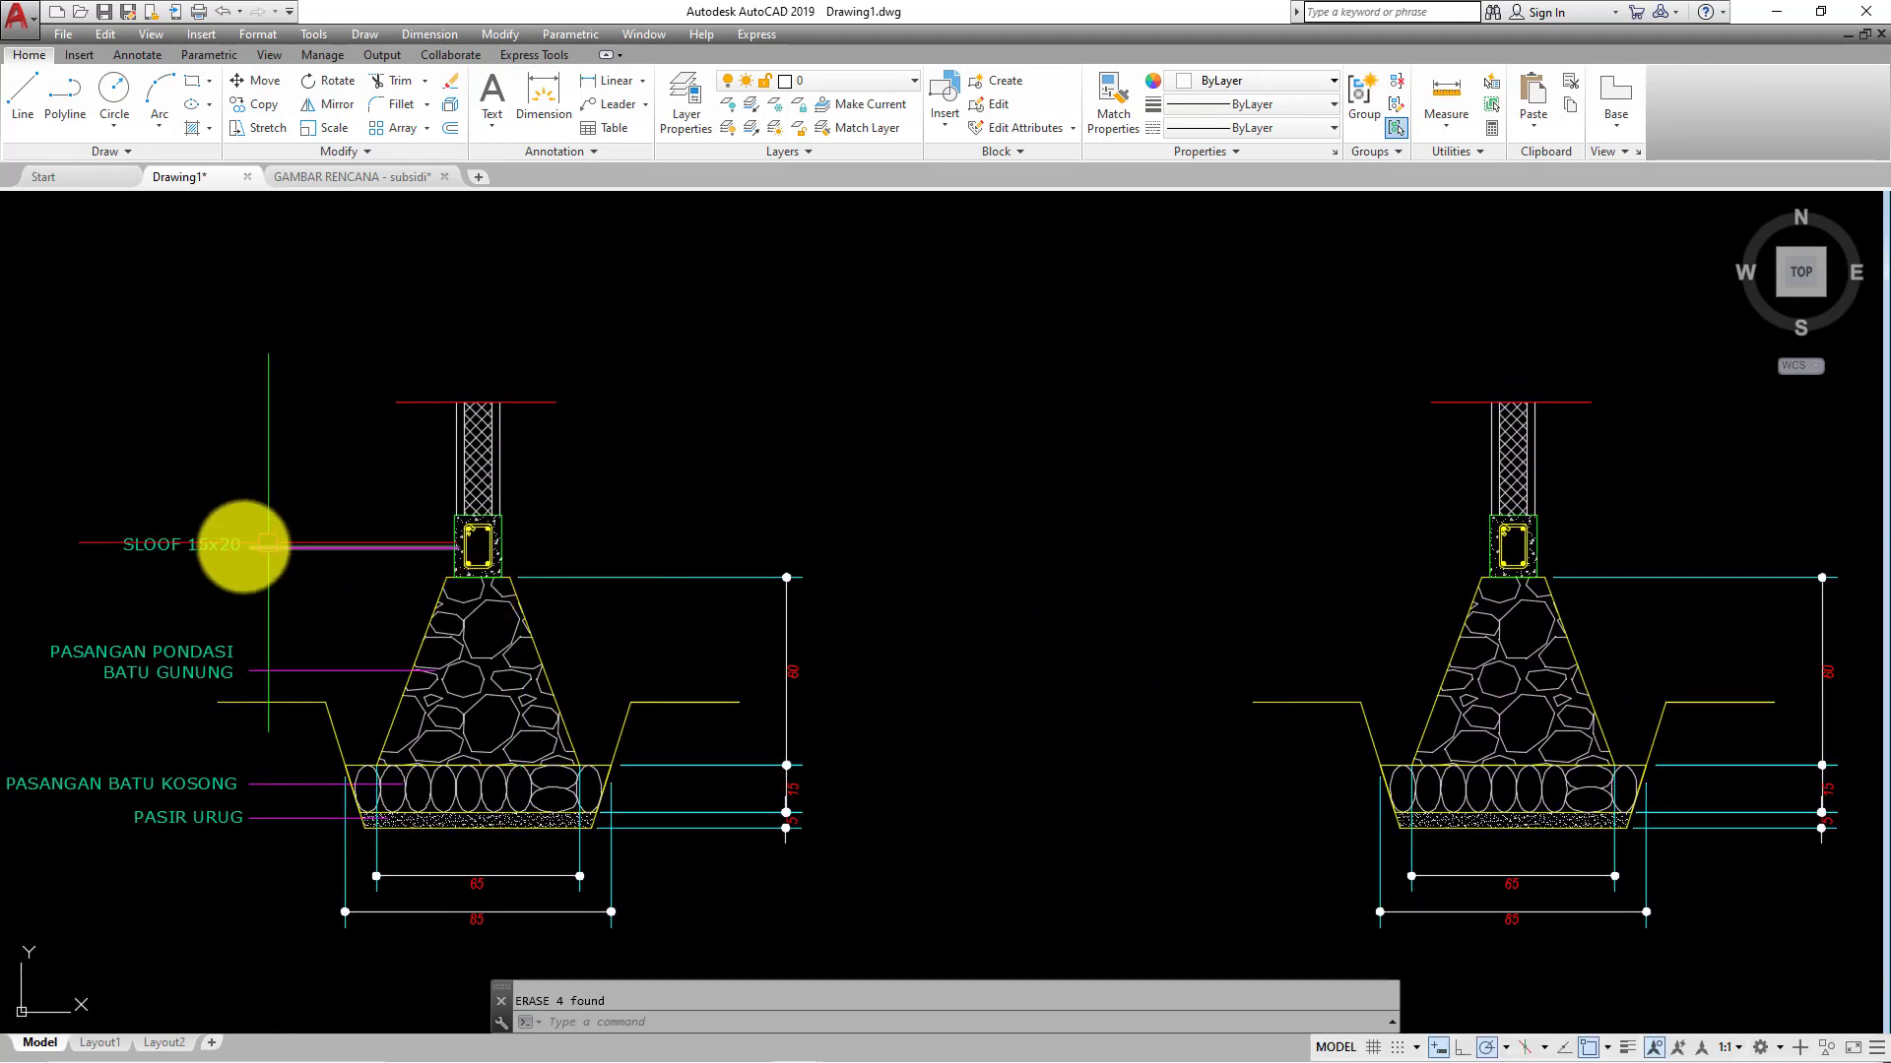
click(644, 104)
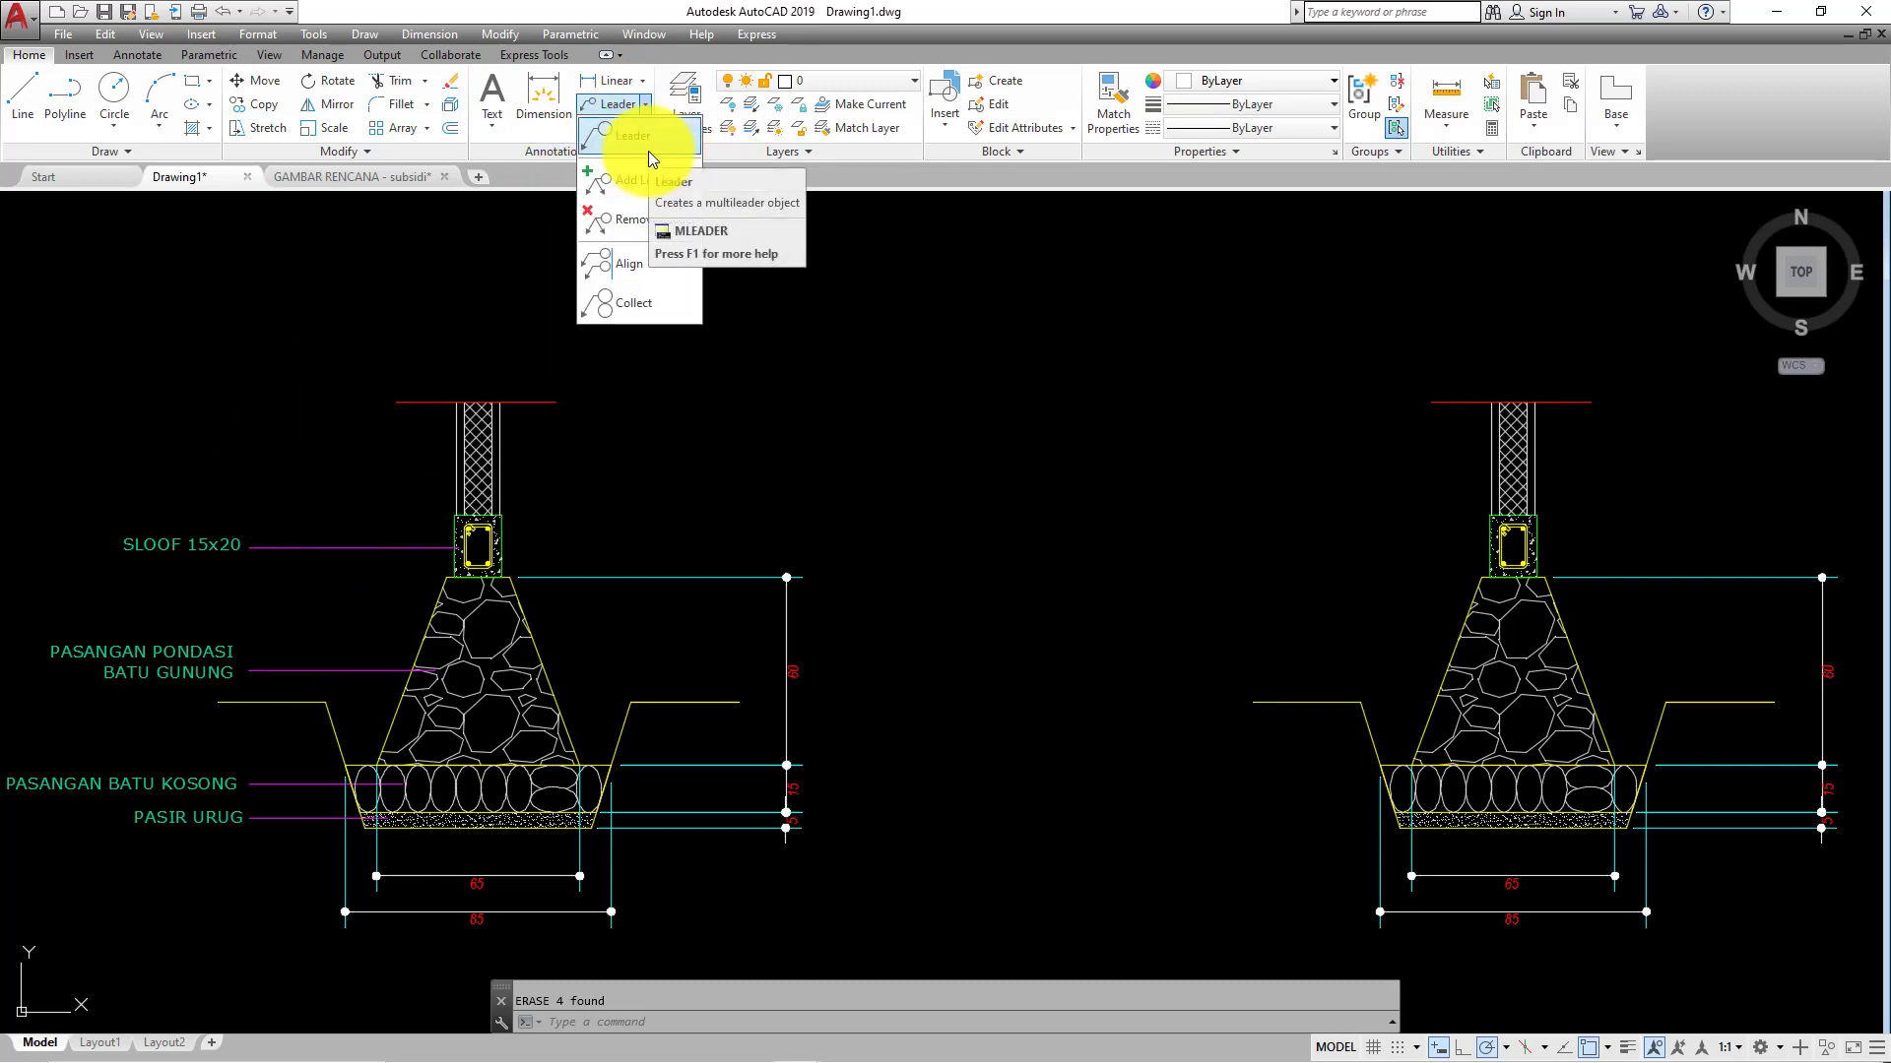
- Make layer 0.13 current and shift the view toward the right footing
middle_drag(1142, 512, 656, 453)
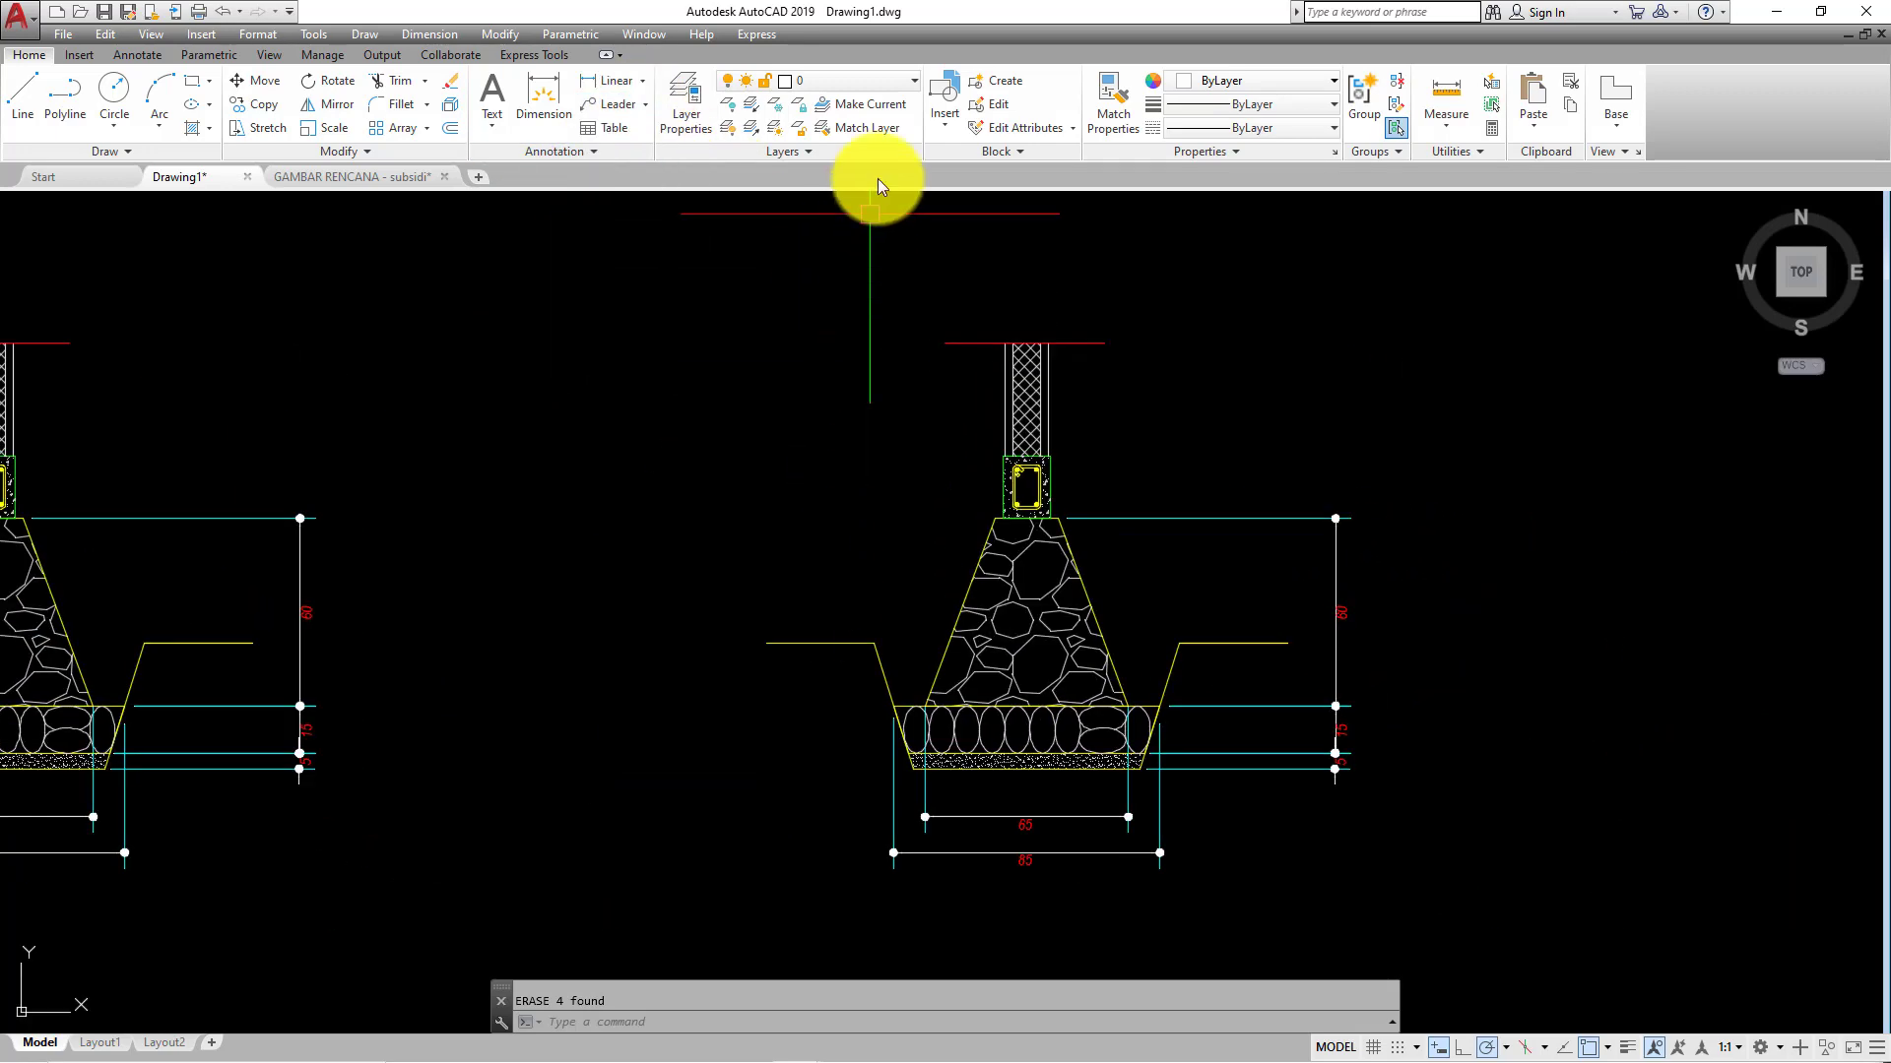
click(884, 77)
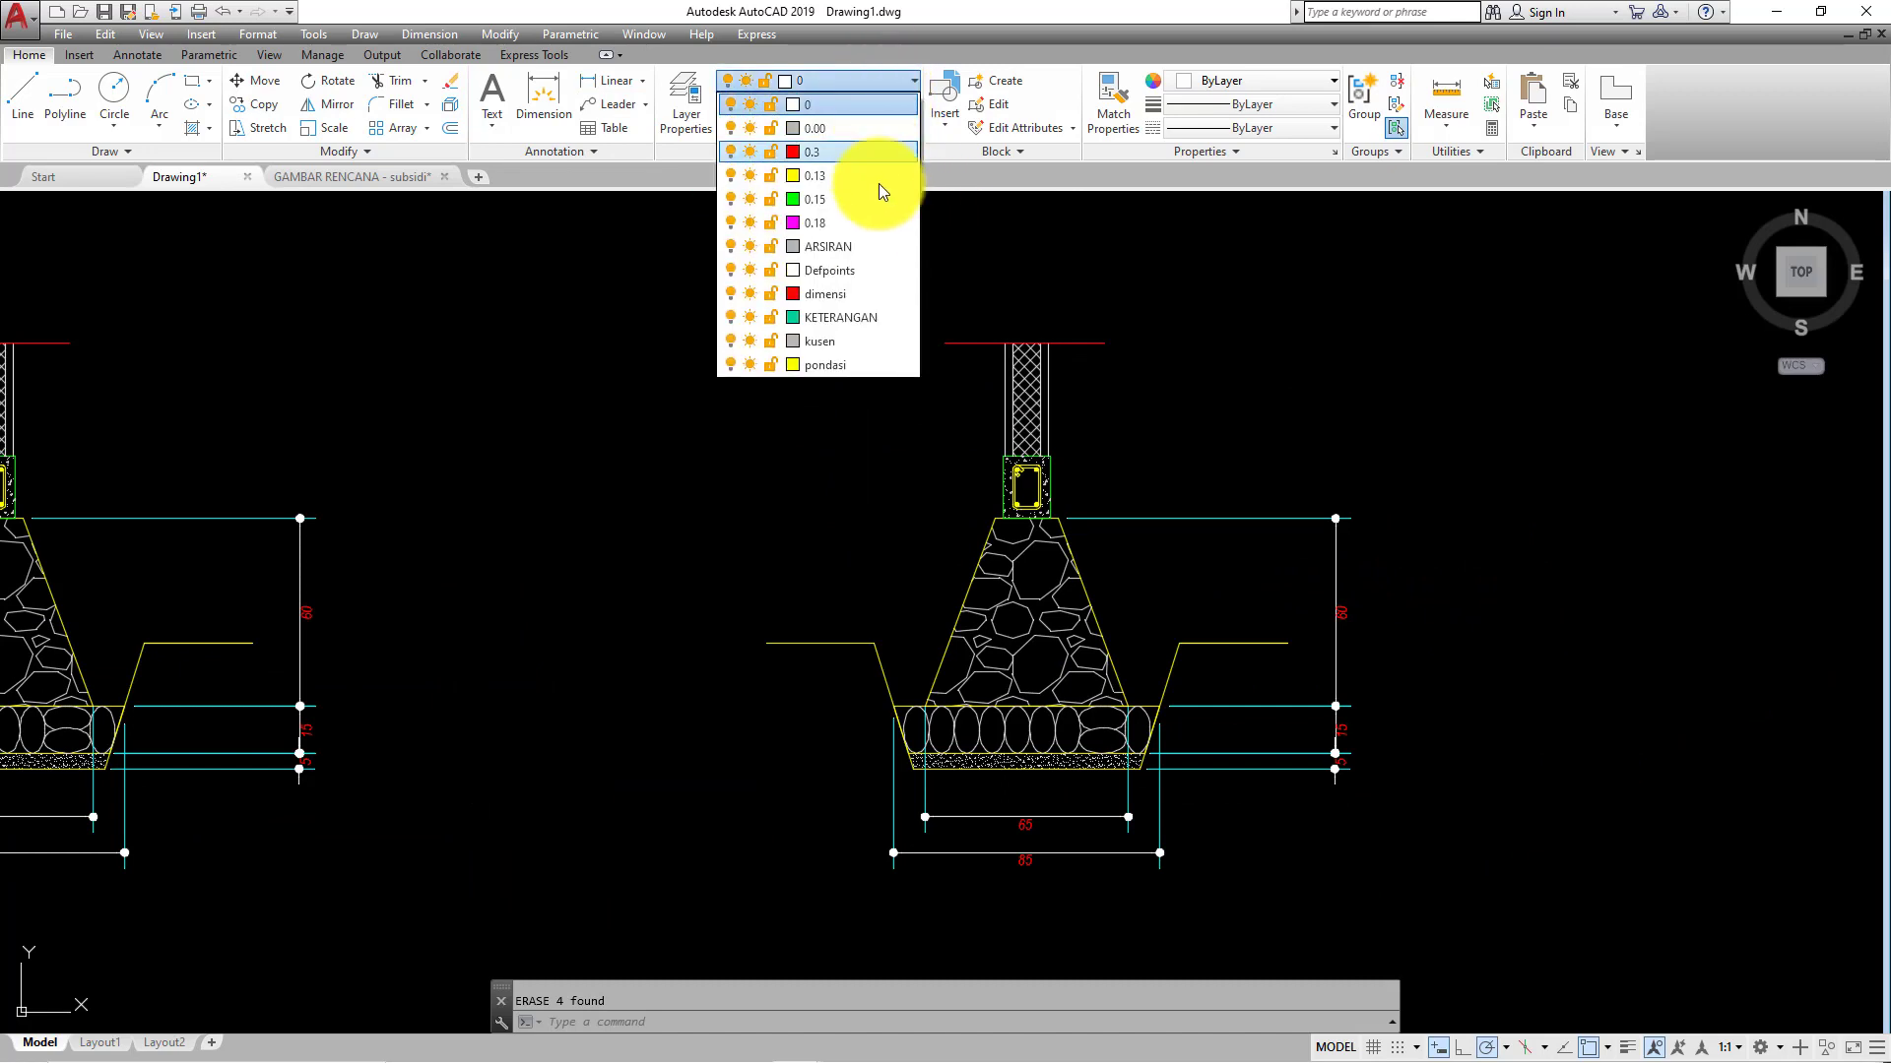
click(843, 174)
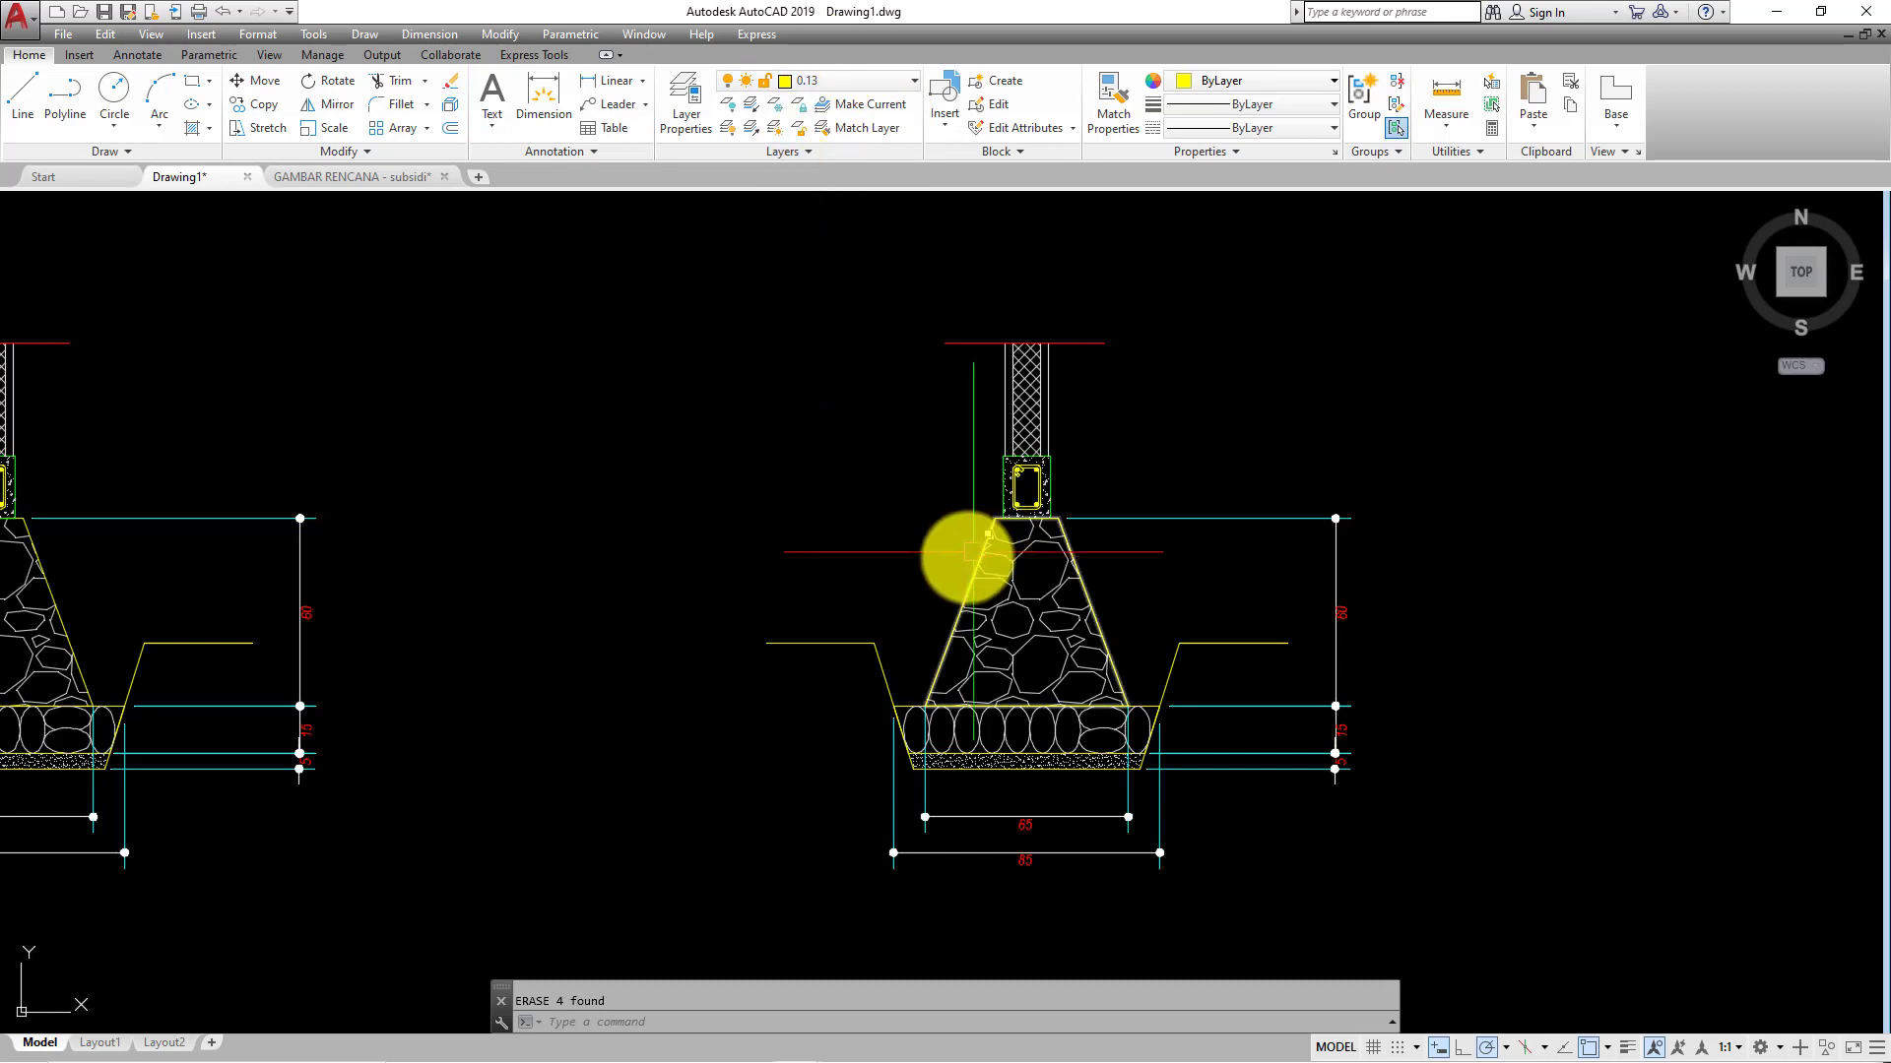
middle_drag(970, 551, 1276, 603)
middle_drag(942, 481, 782, 347)
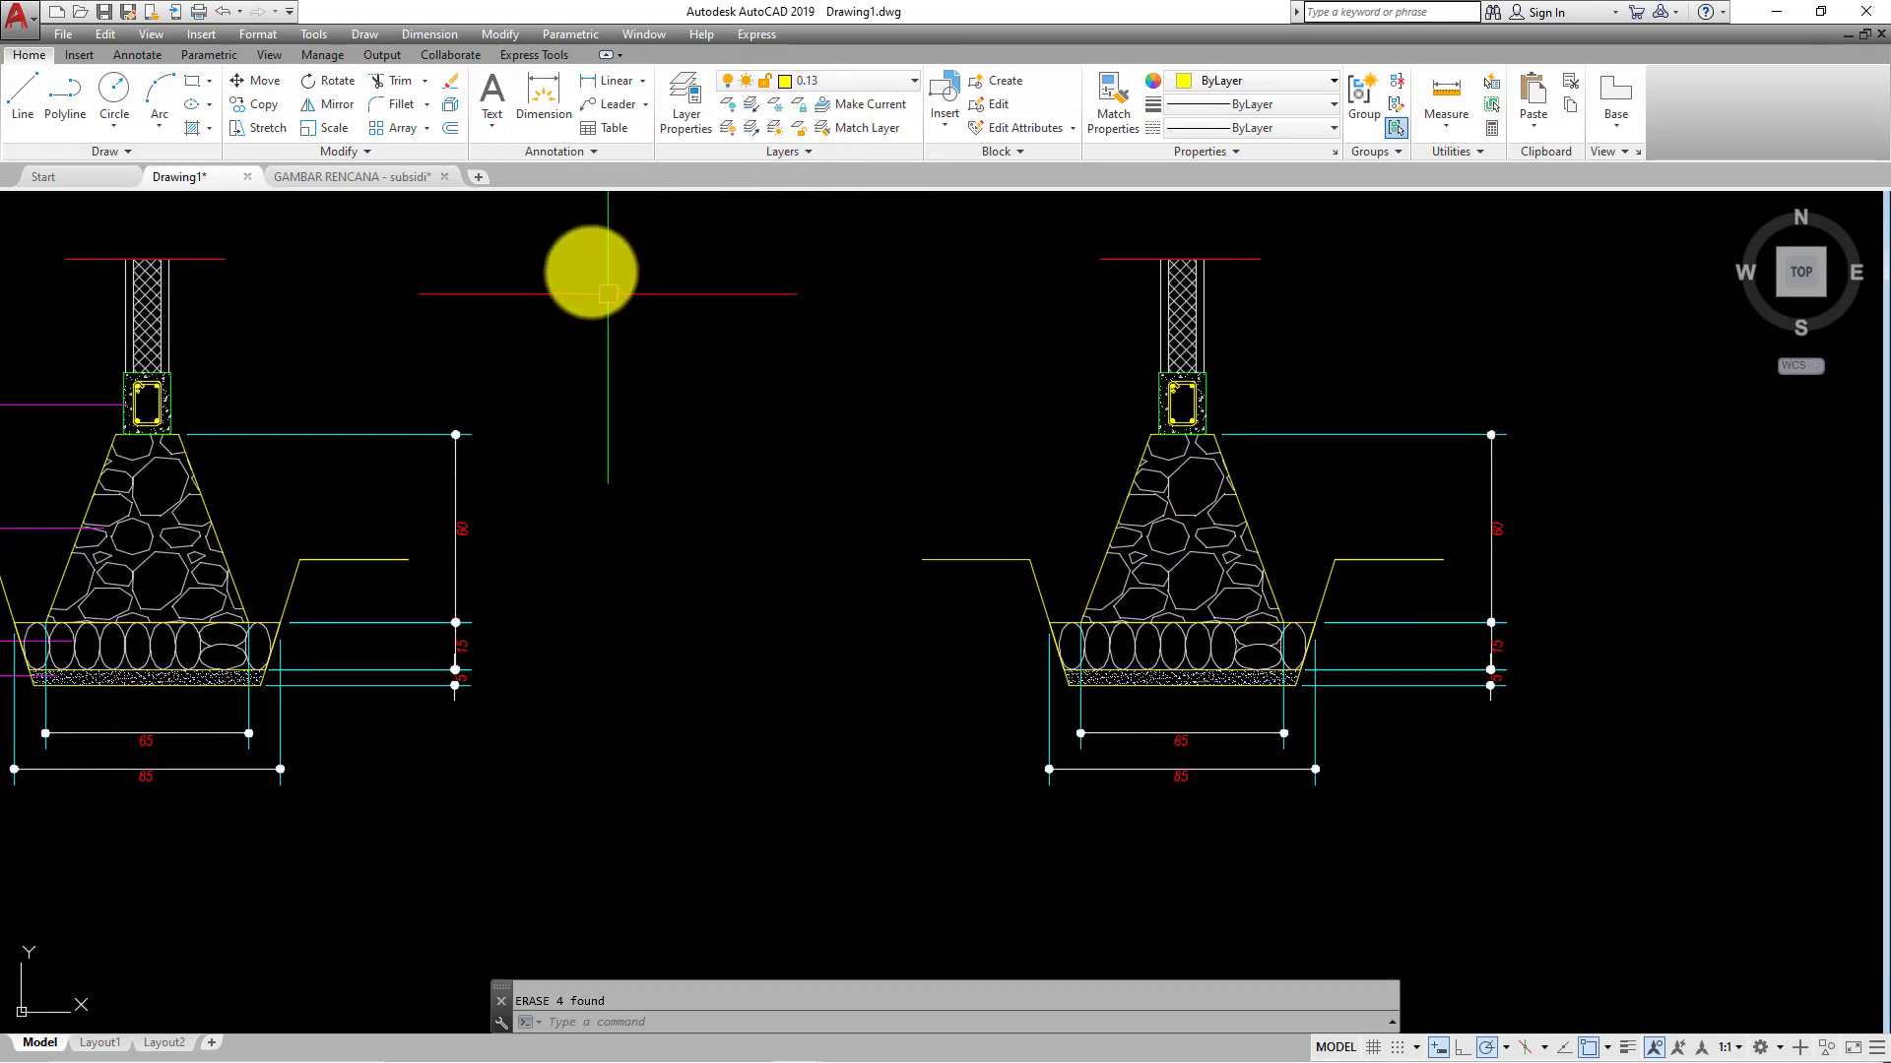
- Start a multileader with its arrowhead at the sloof column's left edge and landing to the left
click(647, 106)
click(624, 132)
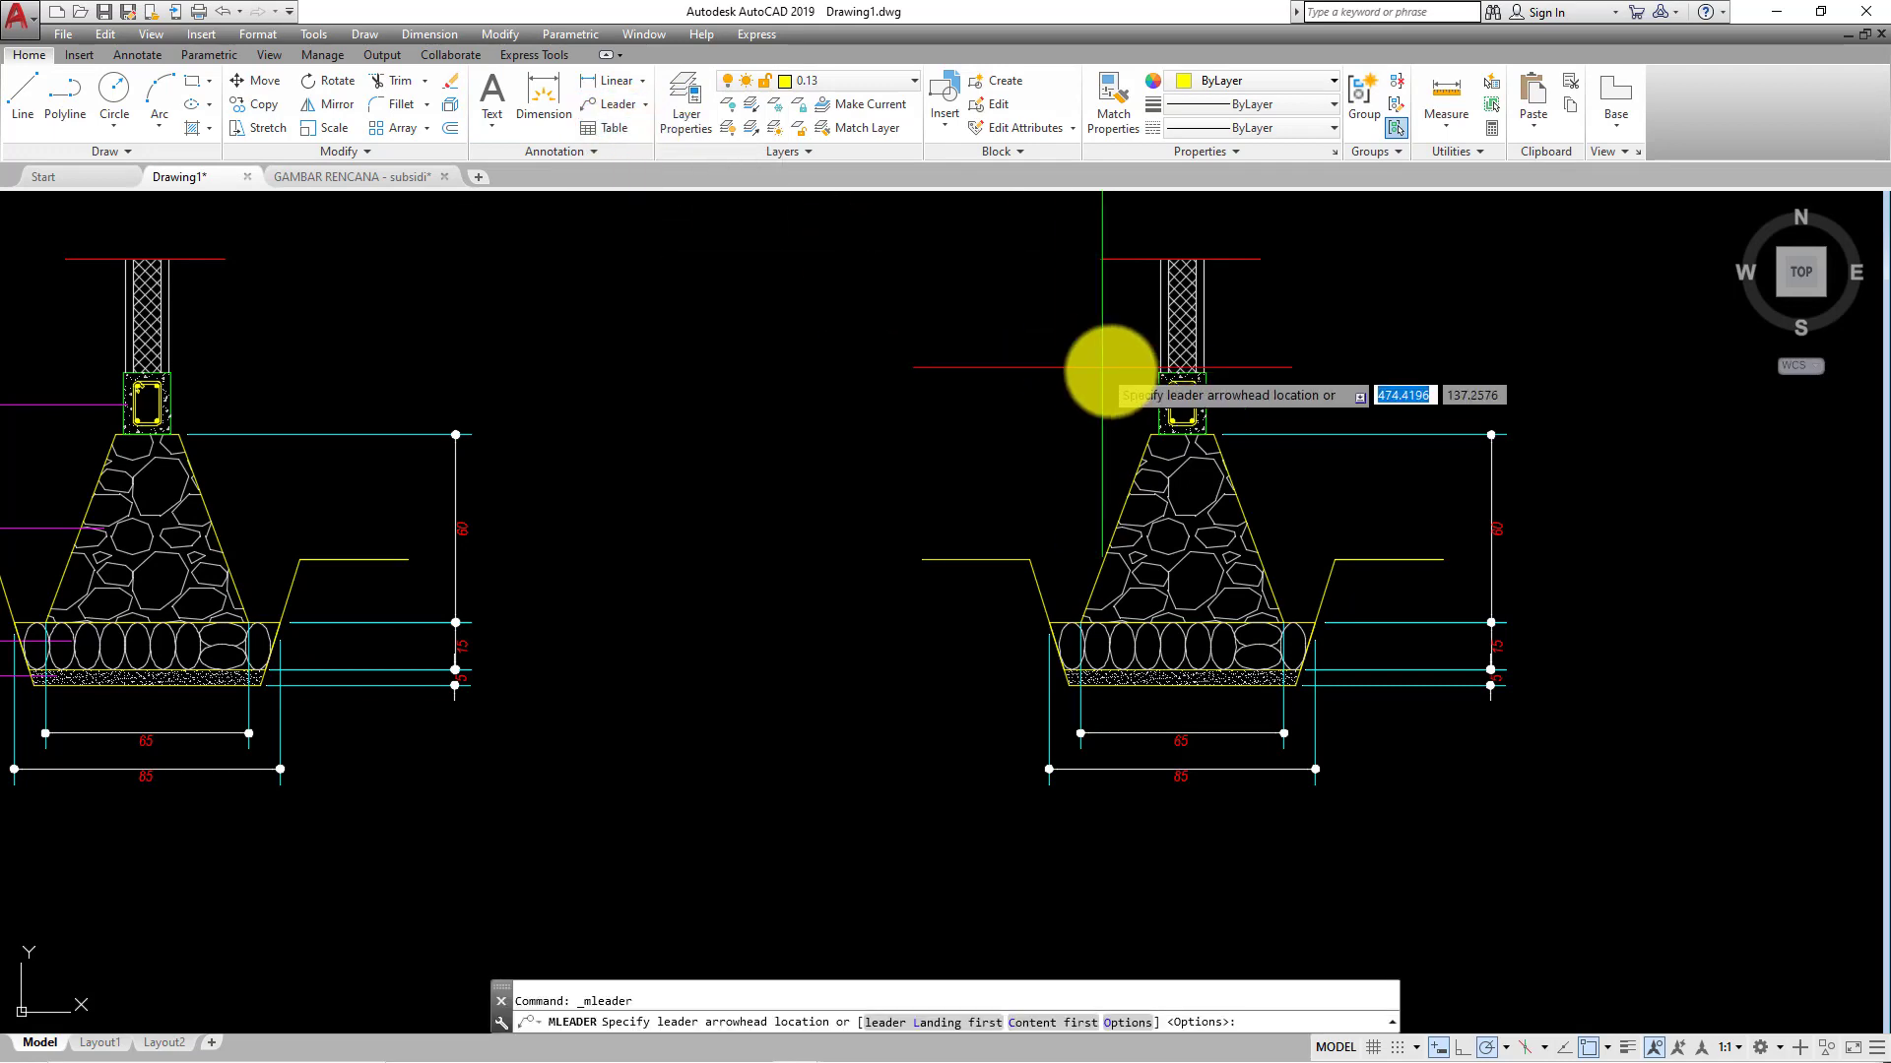
scroll(1265, 423, up, 5)
click(1268, 418)
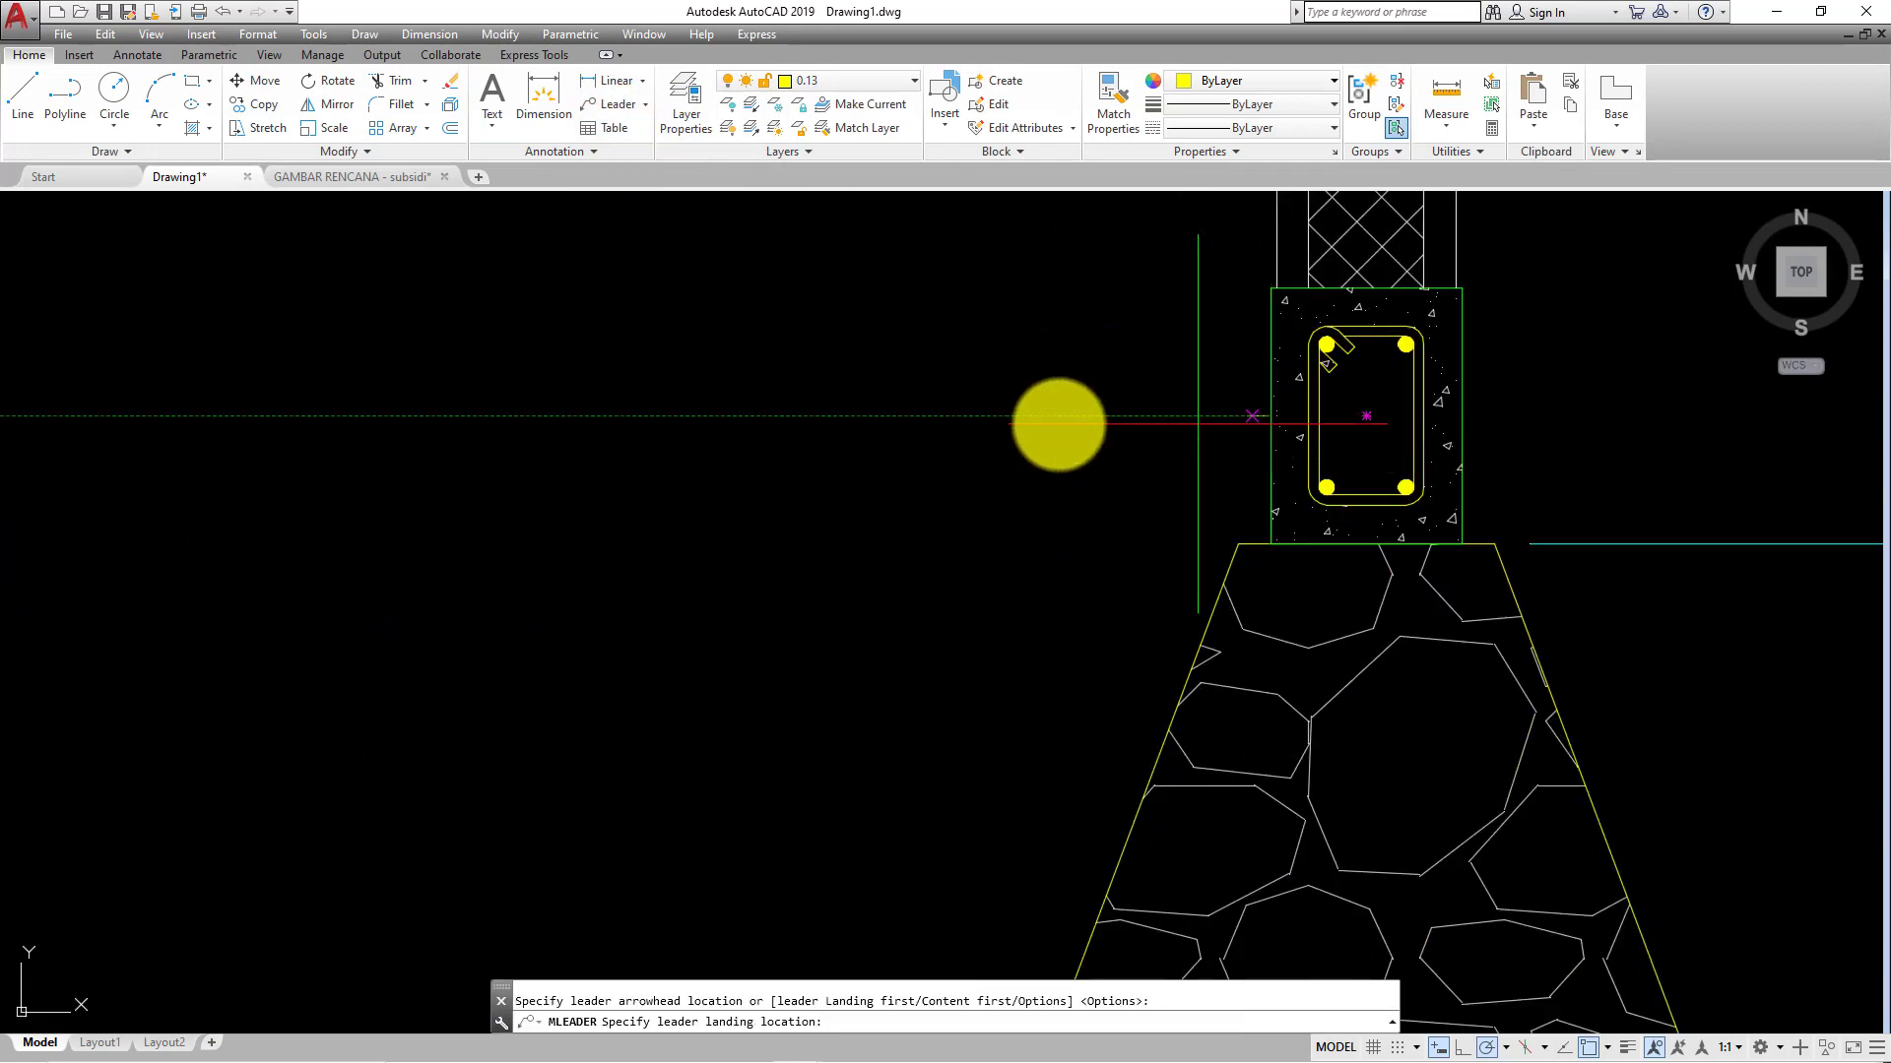
click(998, 416)
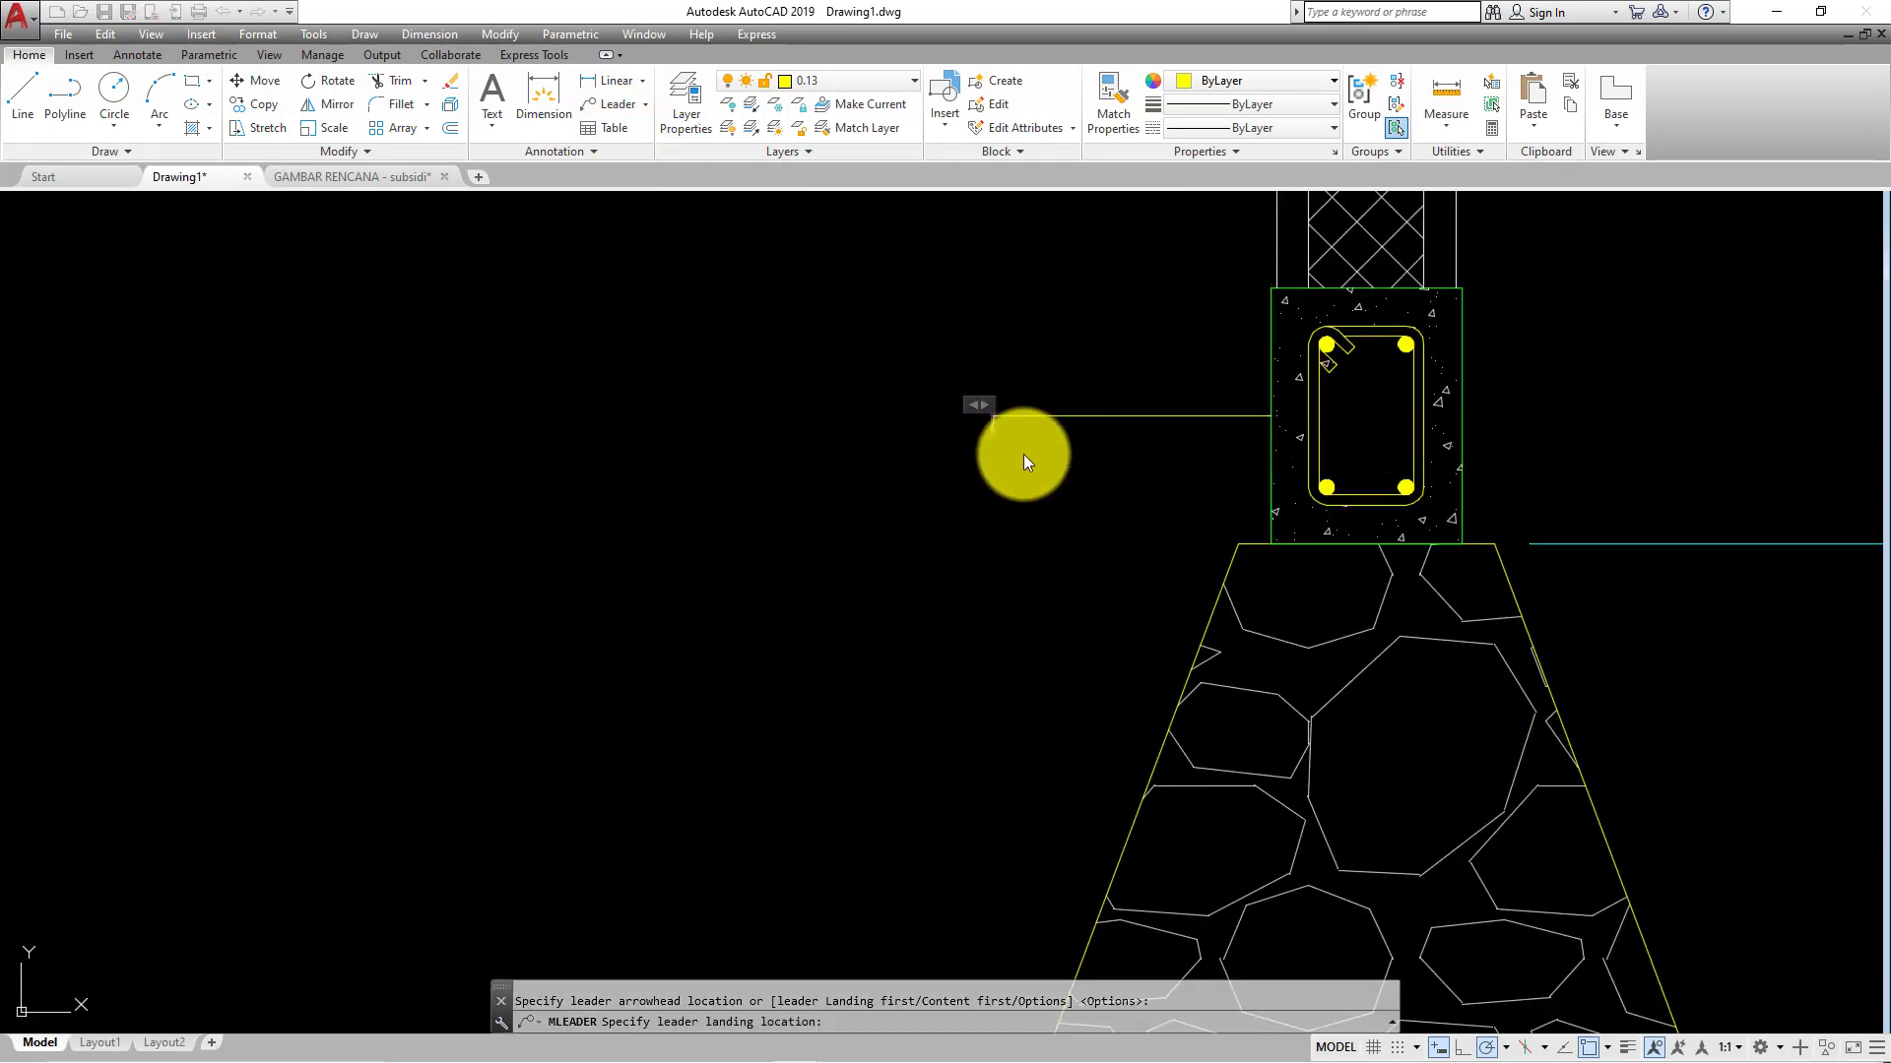
scroll(1024, 453, down, 3)
scroll(480, 483, down, 3)
mouse_move(481, 489)
middle_down()
mouse_move(1169, 510)
mouse_move(1148, 523)
middle_up()
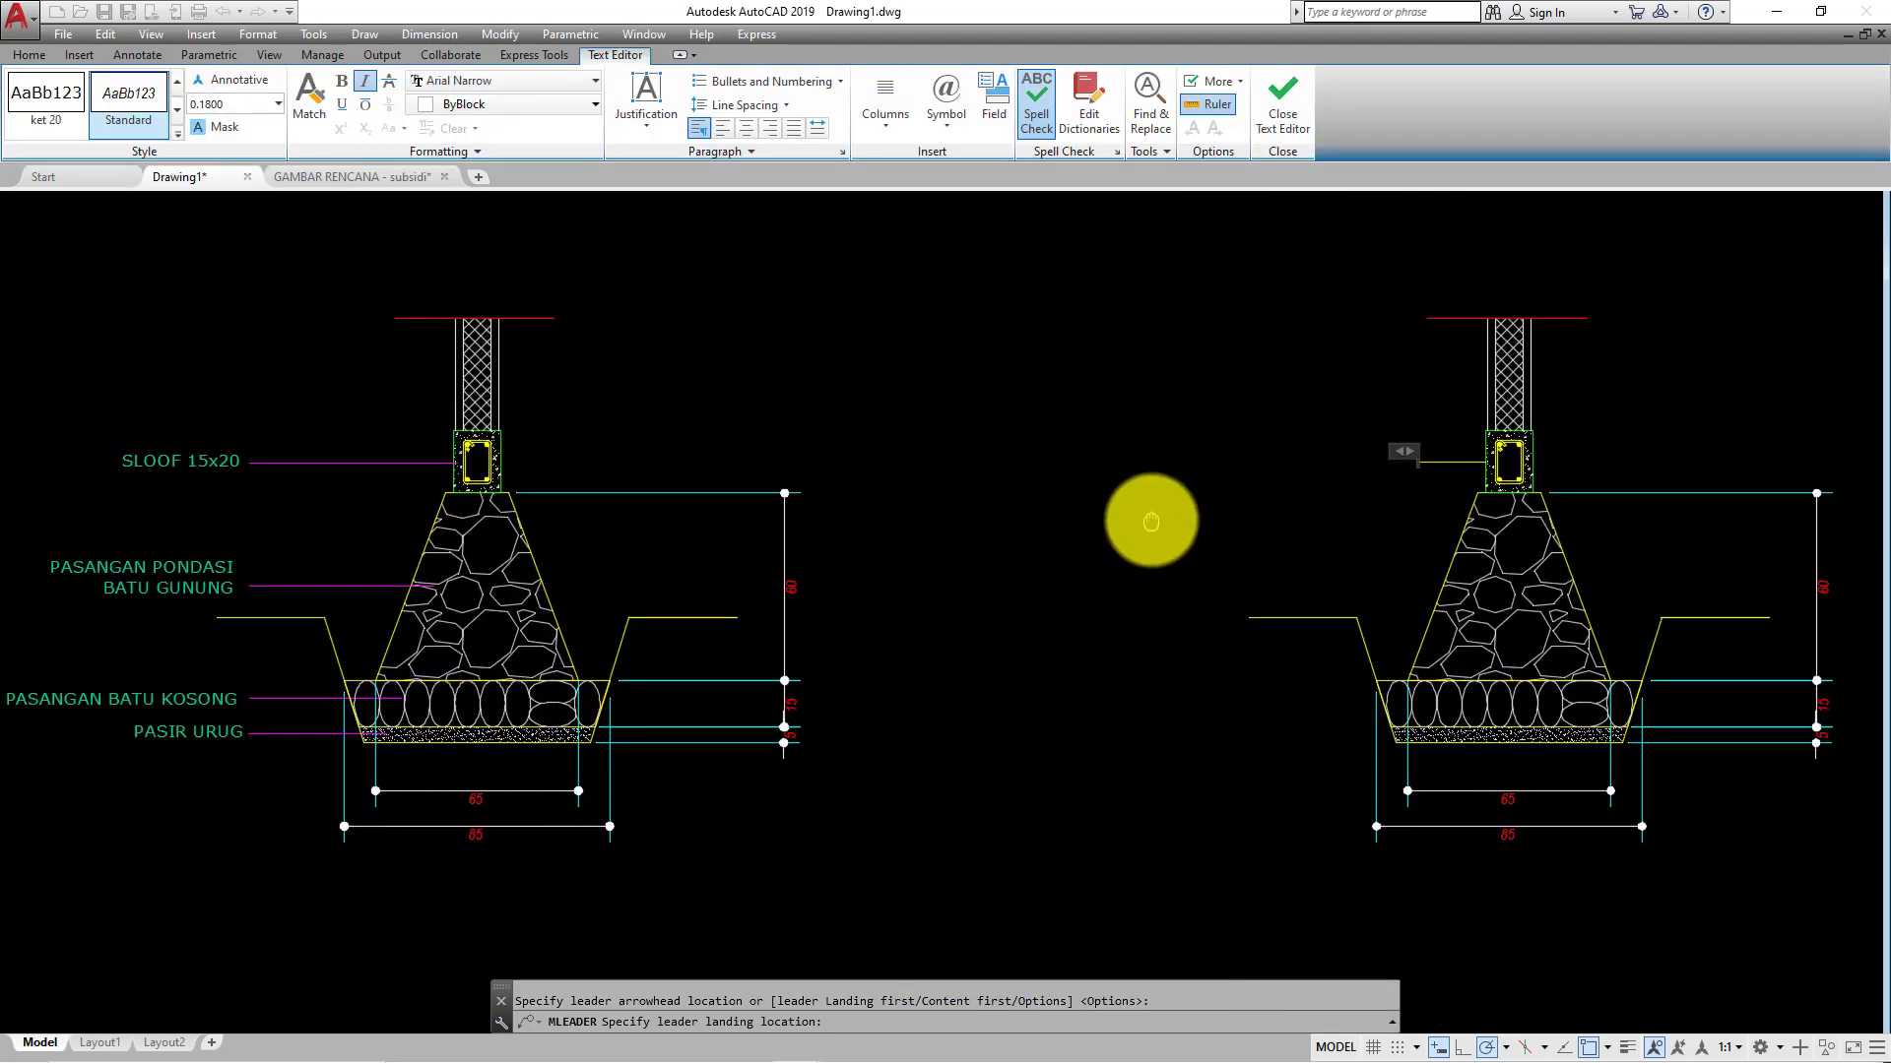
- Enter the callout text SLOOF 15 X 20 and close the text editor
scroll(1375, 453, up, 3)
scroll(1458, 494, up, 3)
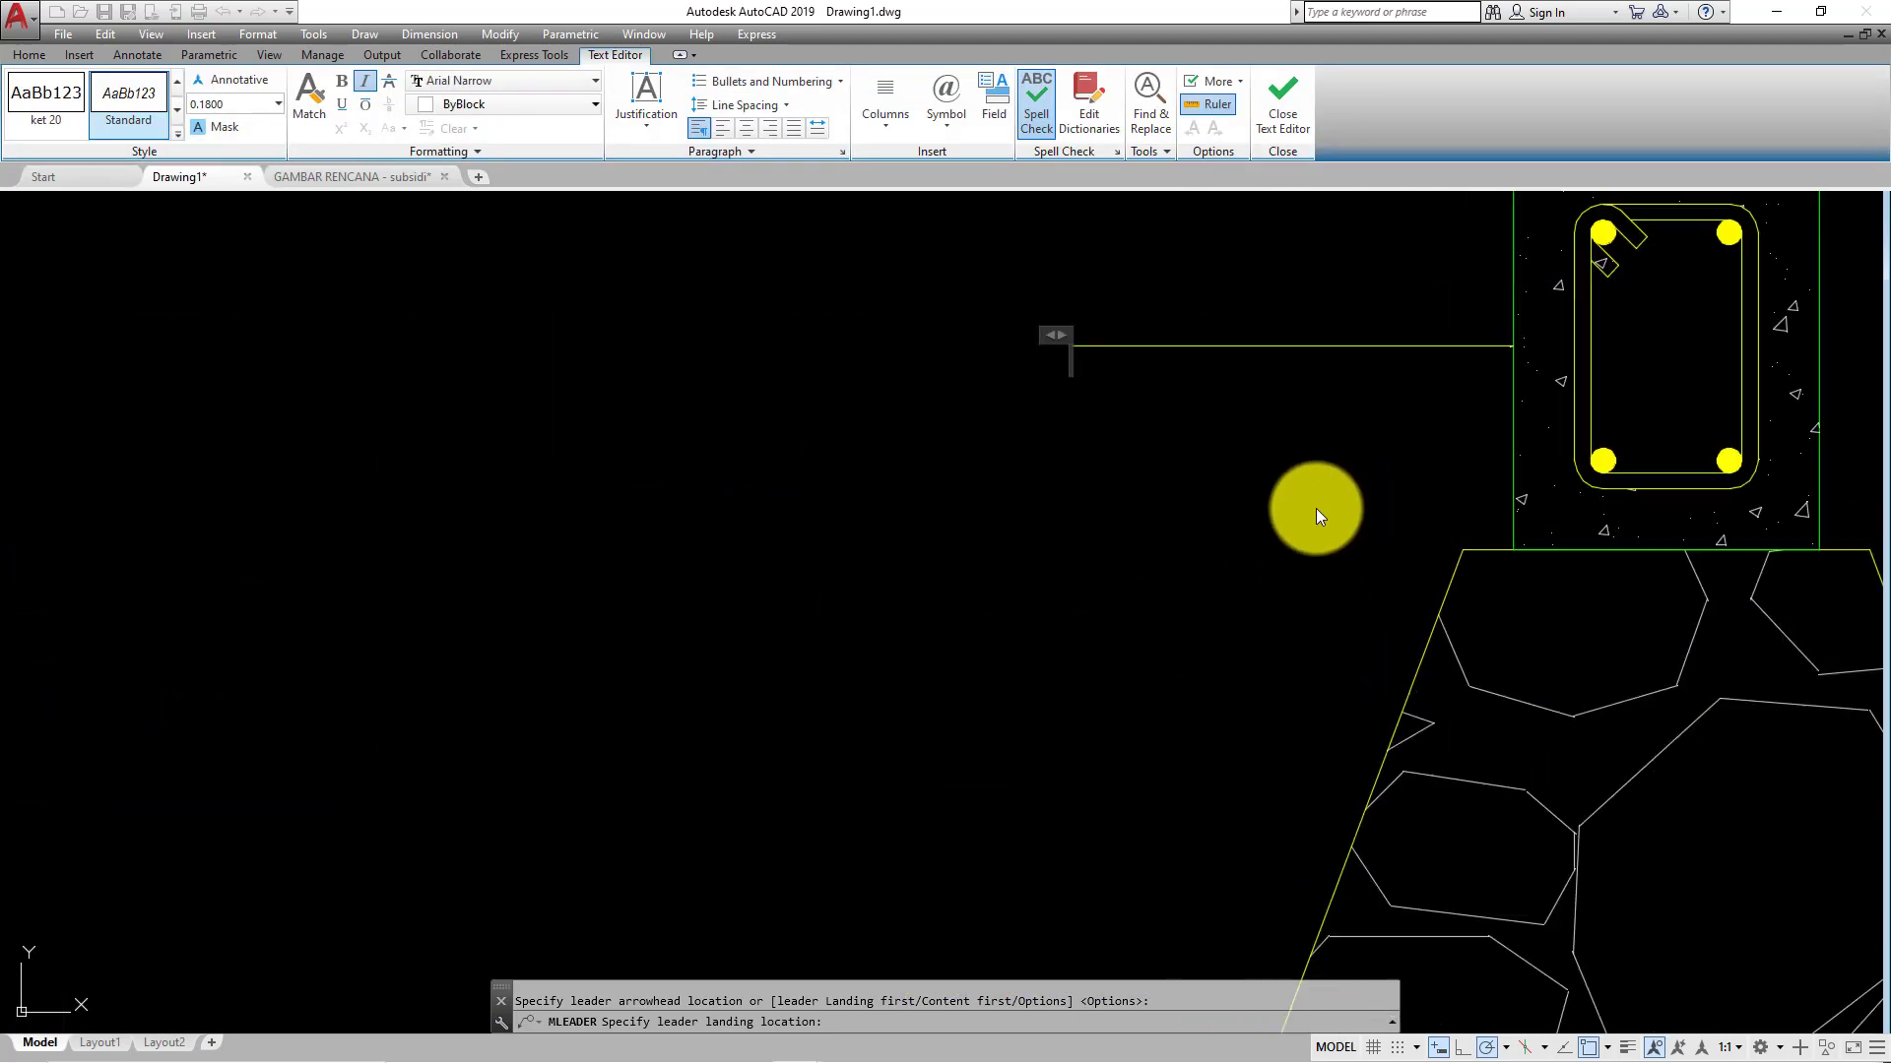
mouse_move(1316, 508)
middle_down()
mouse_move(726, 718)
mouse_move(425, 747)
middle_up()
text(s)
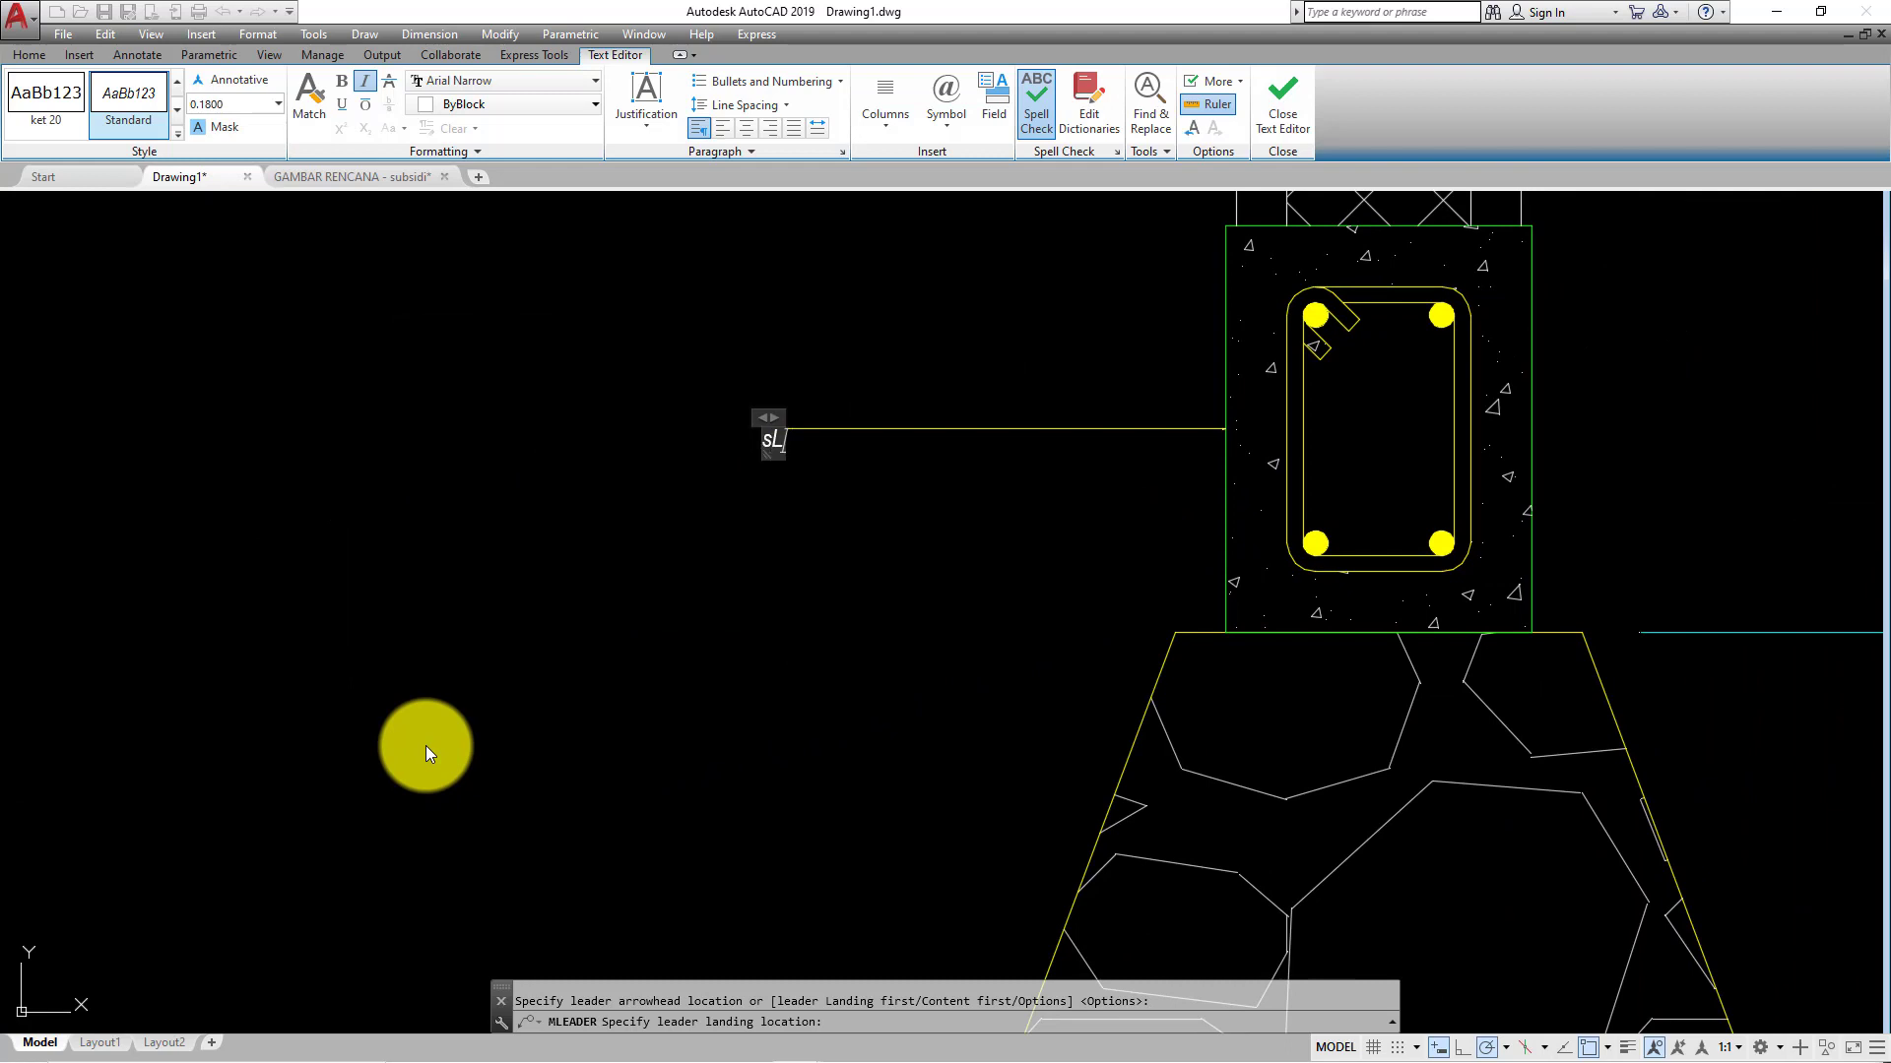
text(O)
key(BackSpace)
key(BackSpace)
text(SLOOF =)
key(BackSpace)
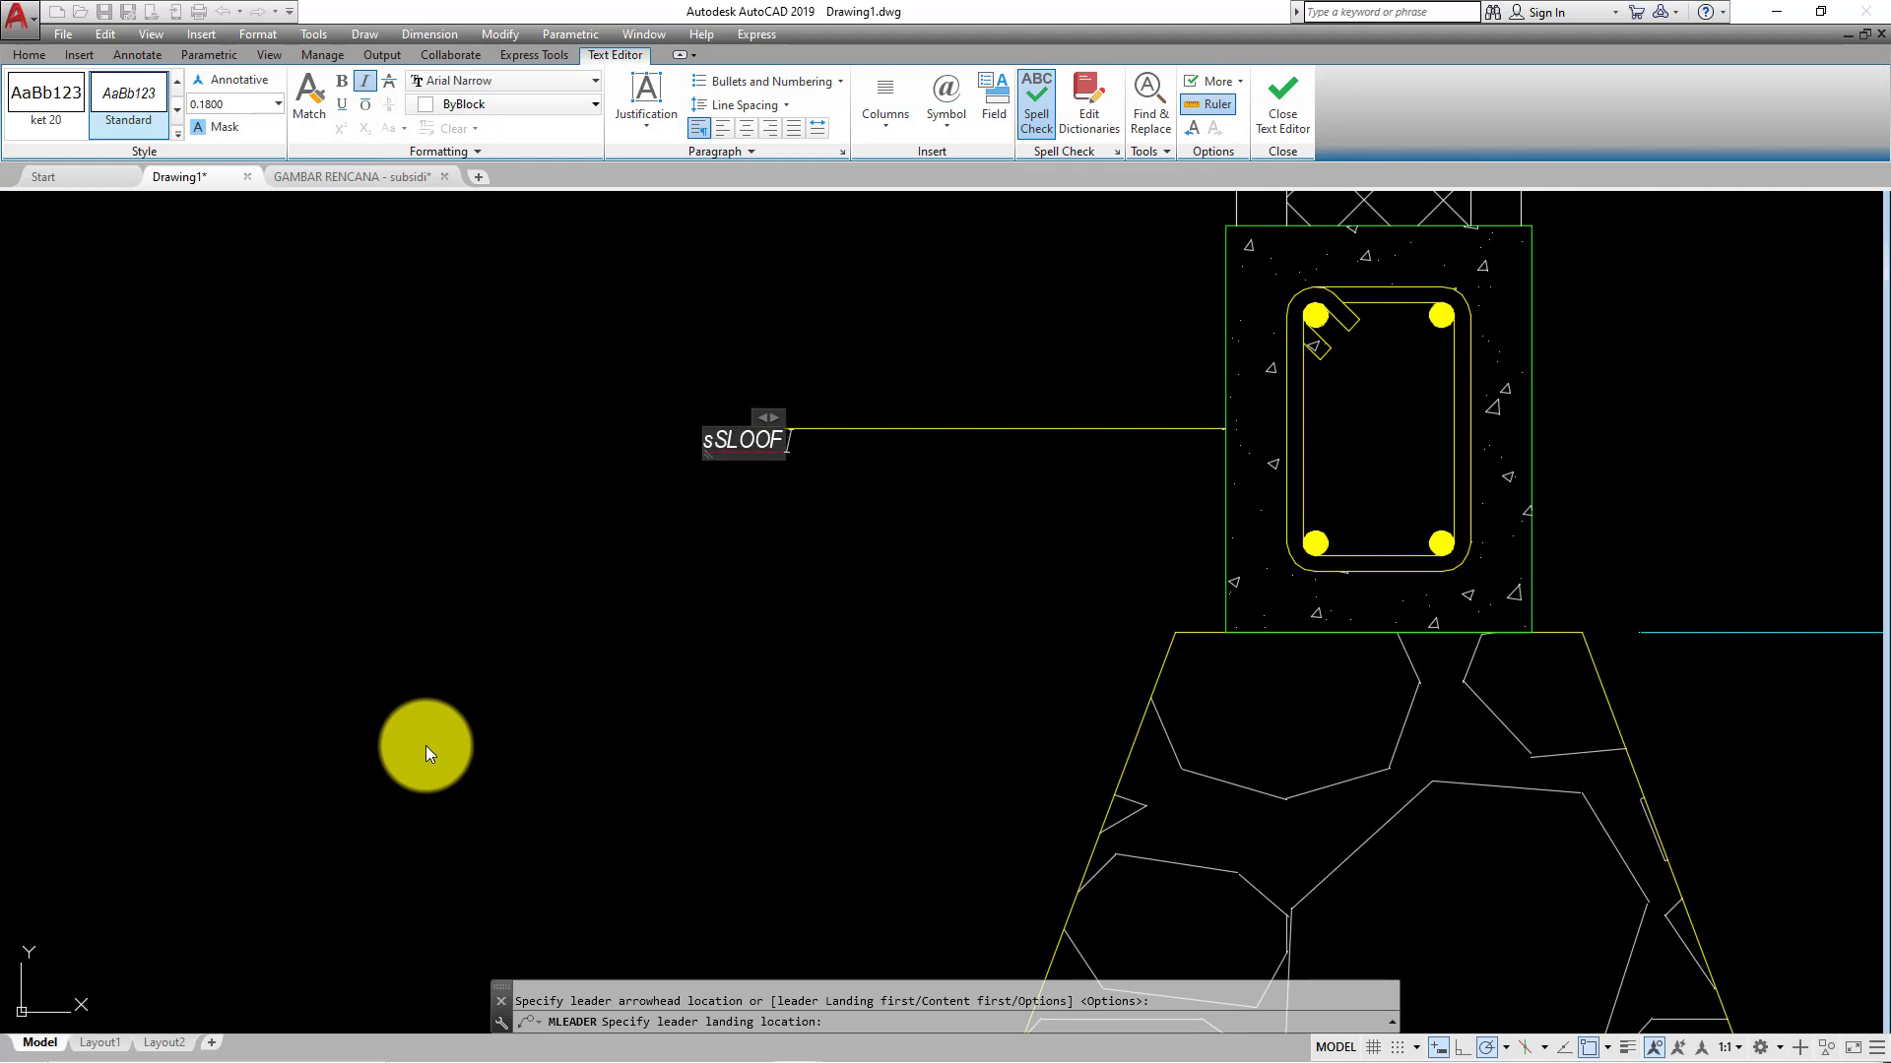
key(BackSpace)
key(BackSpace)
key(BackSpace)
text(LO)
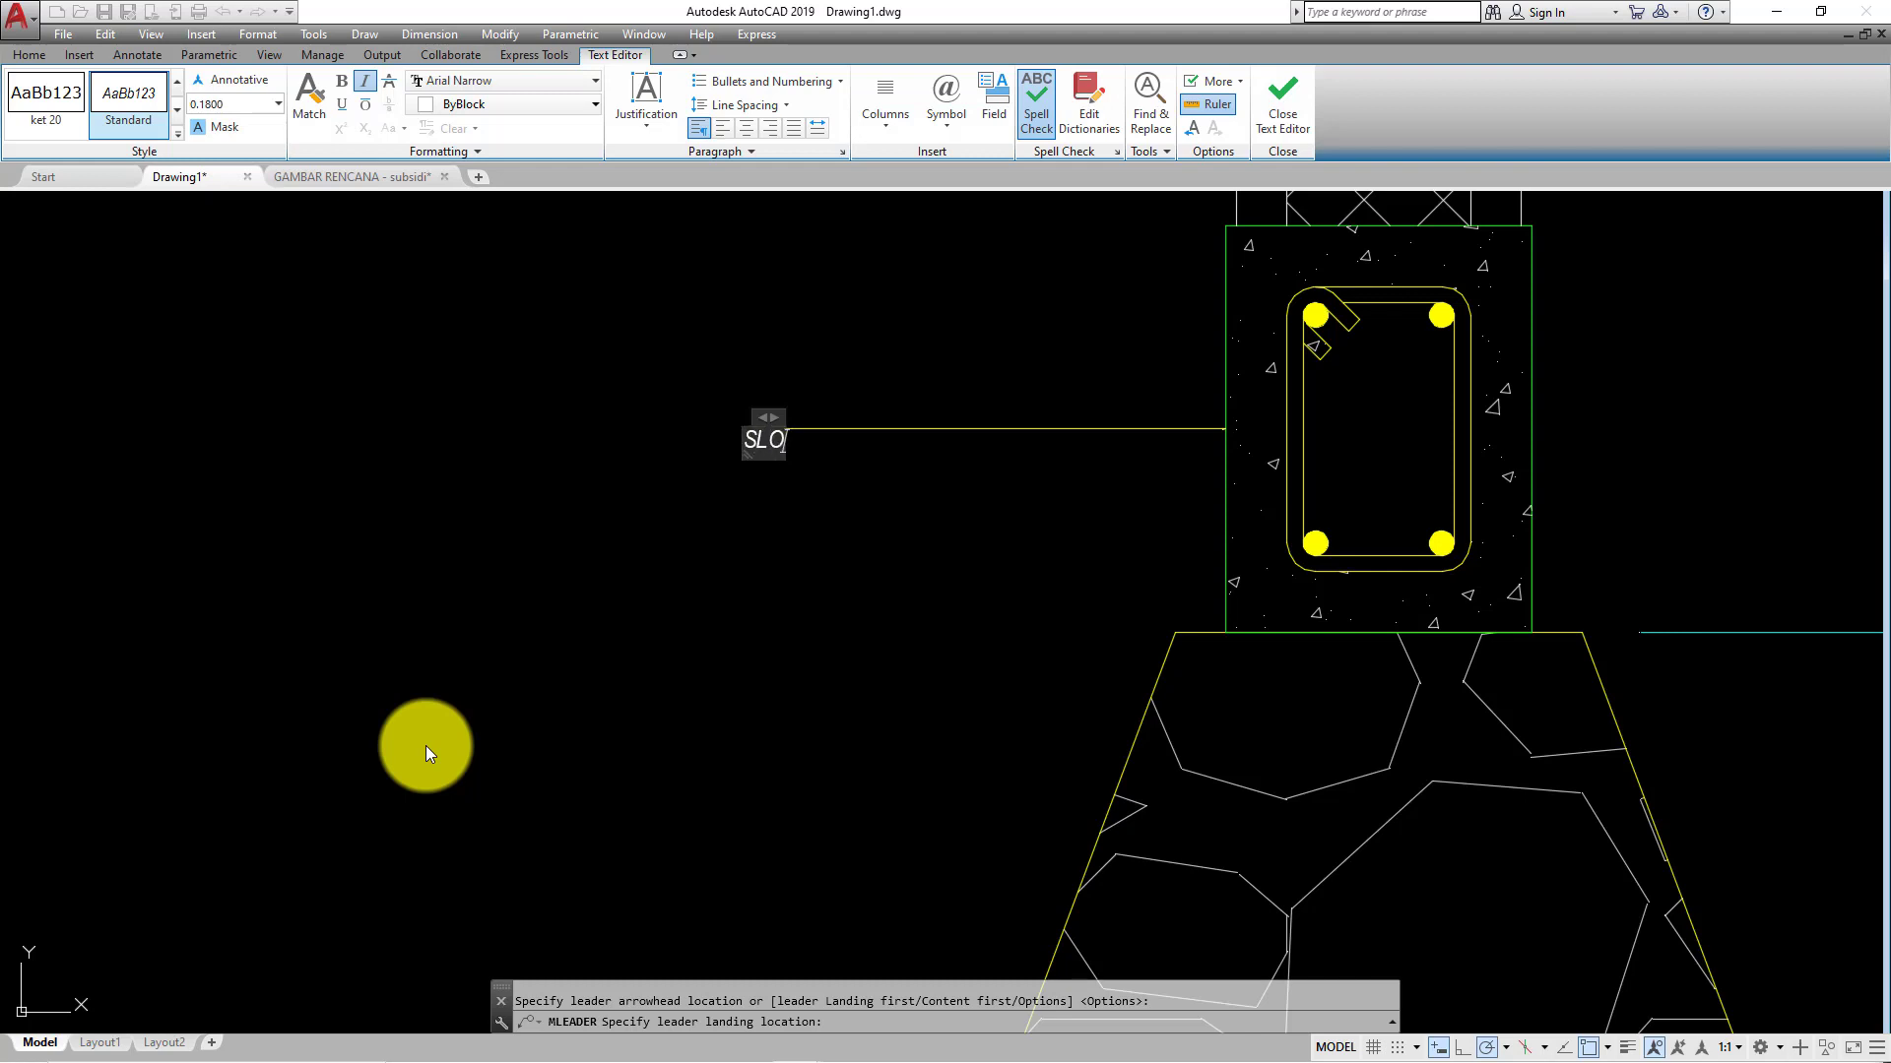
text(OF 15)
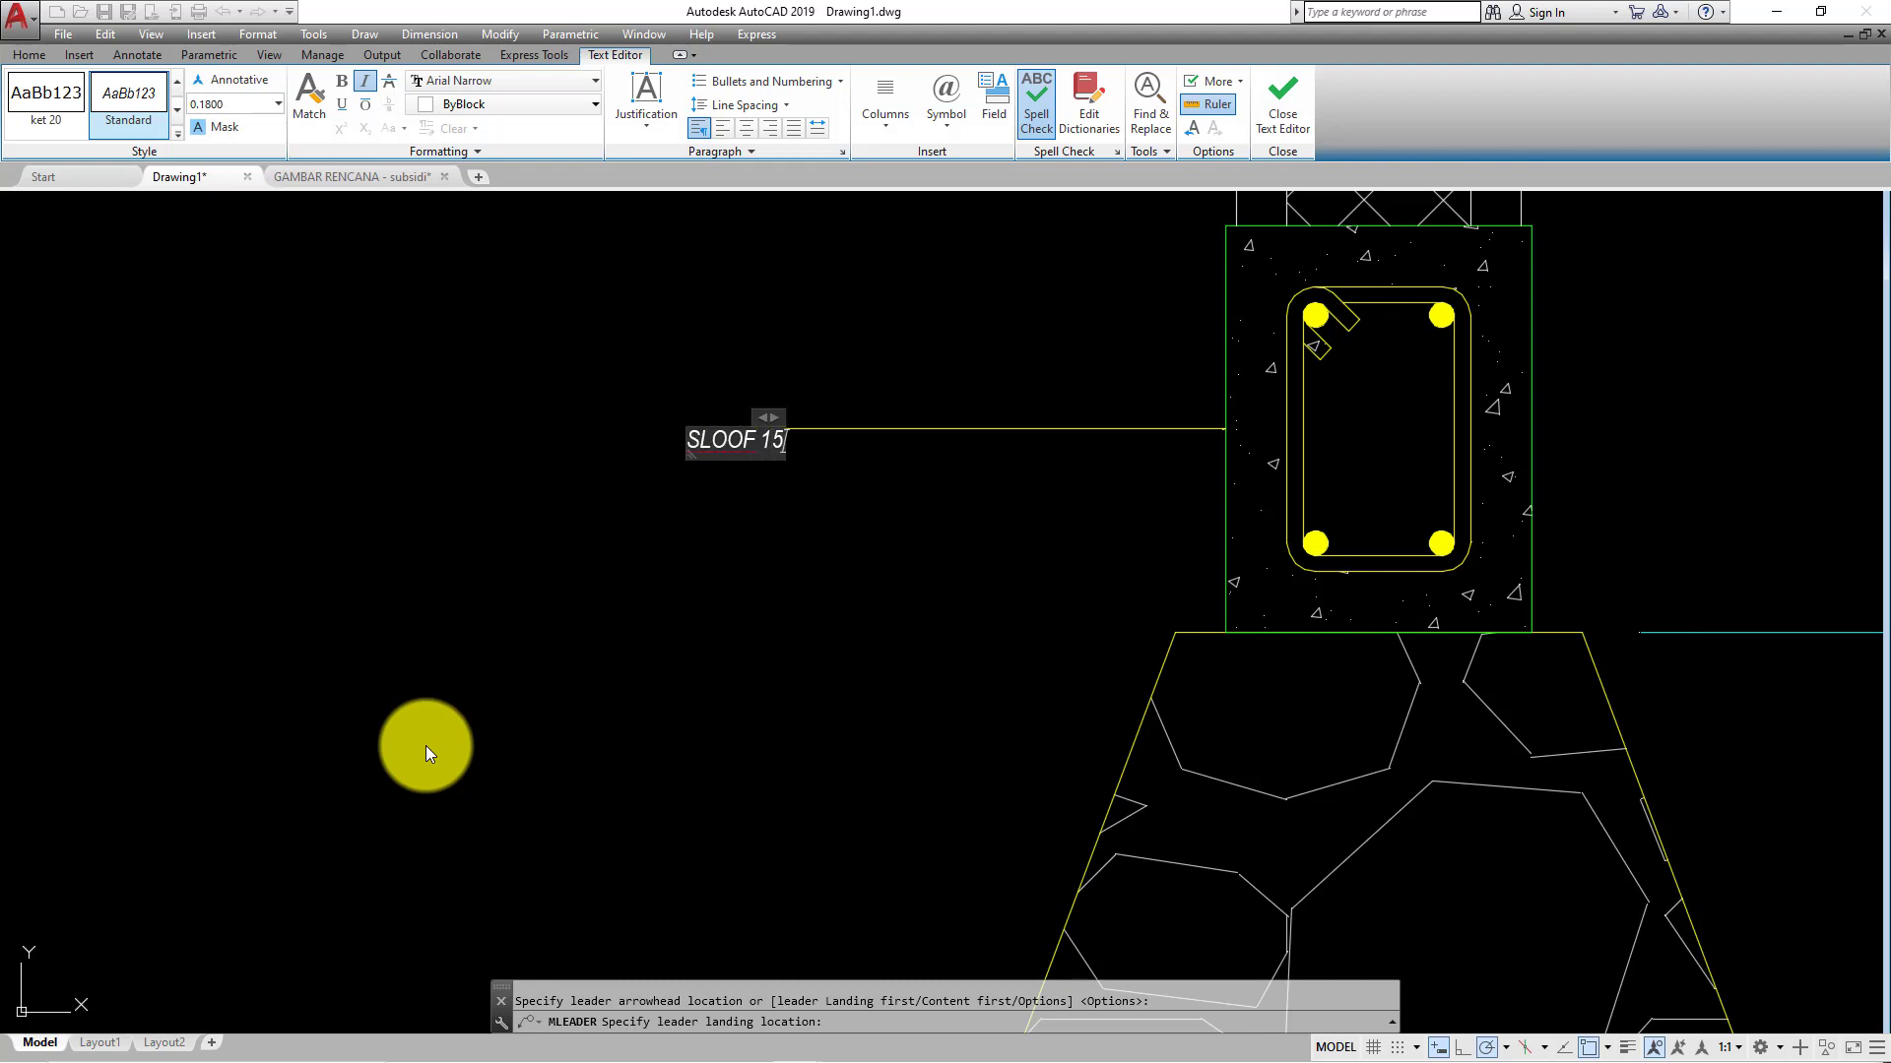
text( X 1)
key(BackSpace)
text(20)
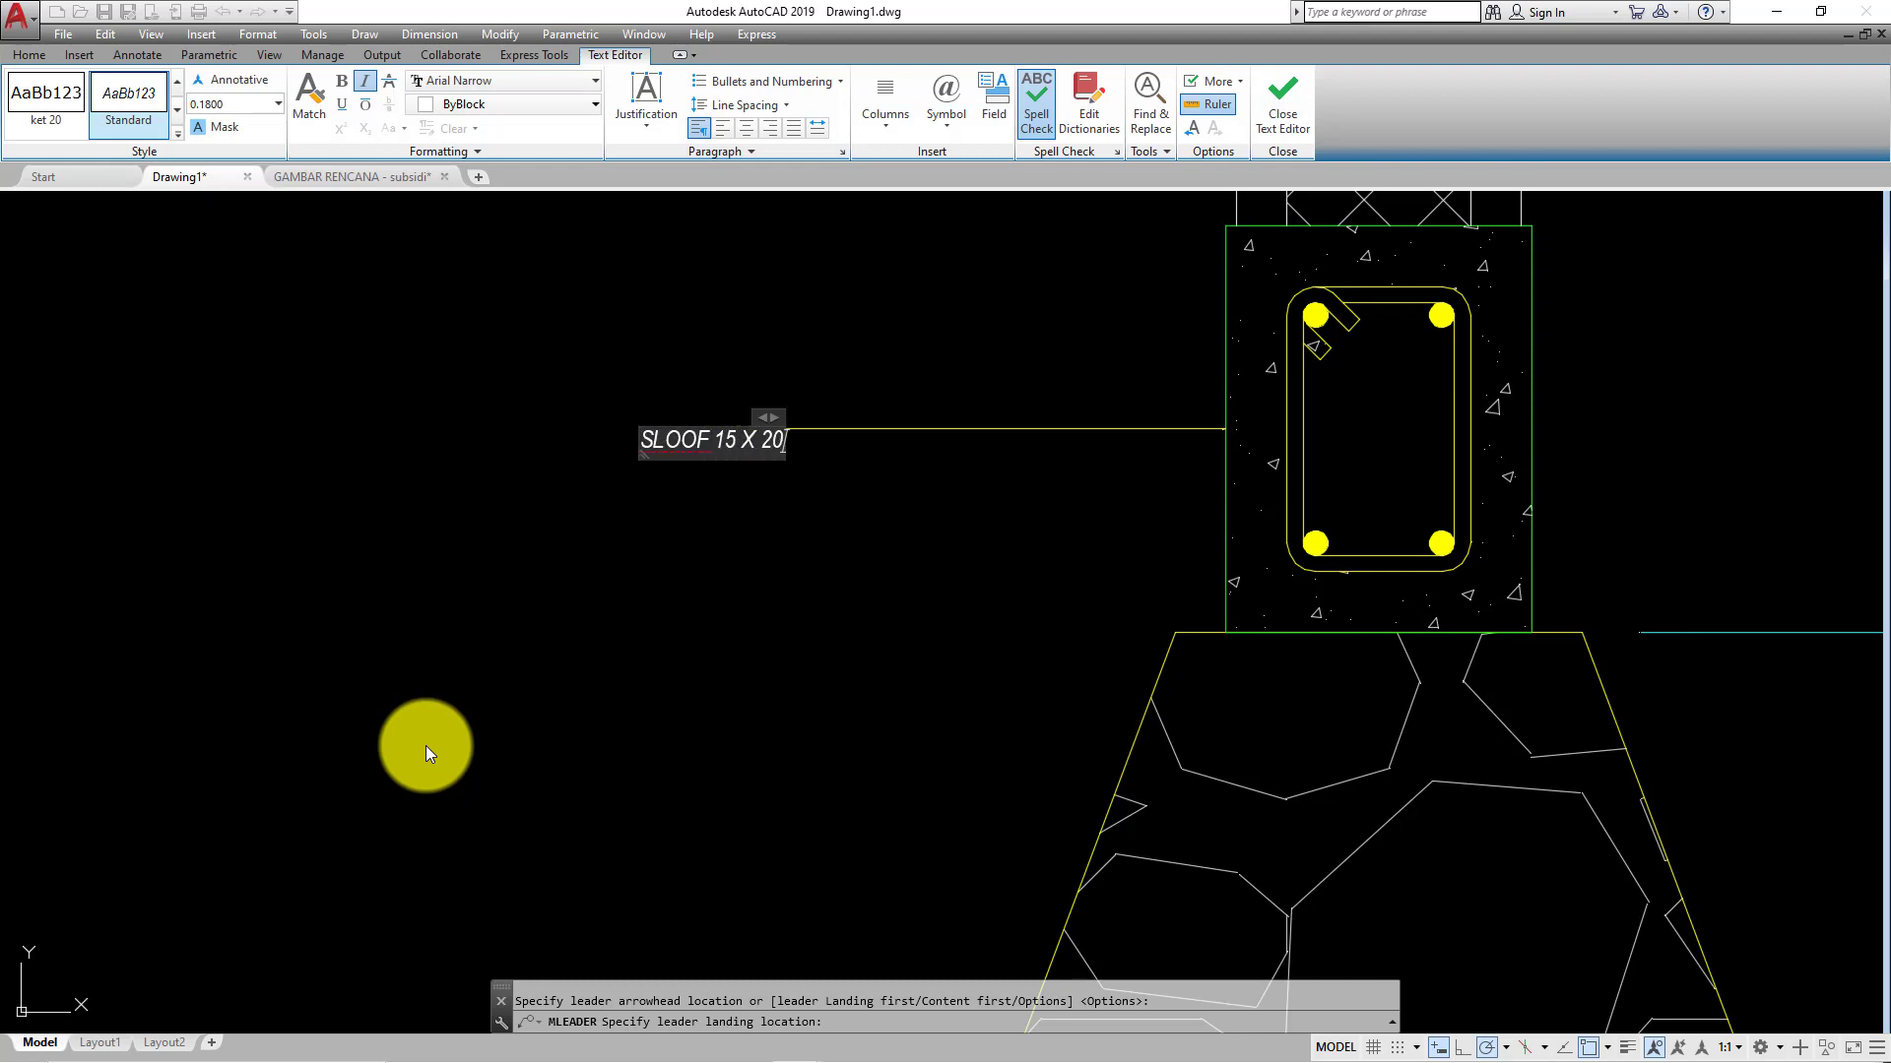
click(441, 784)
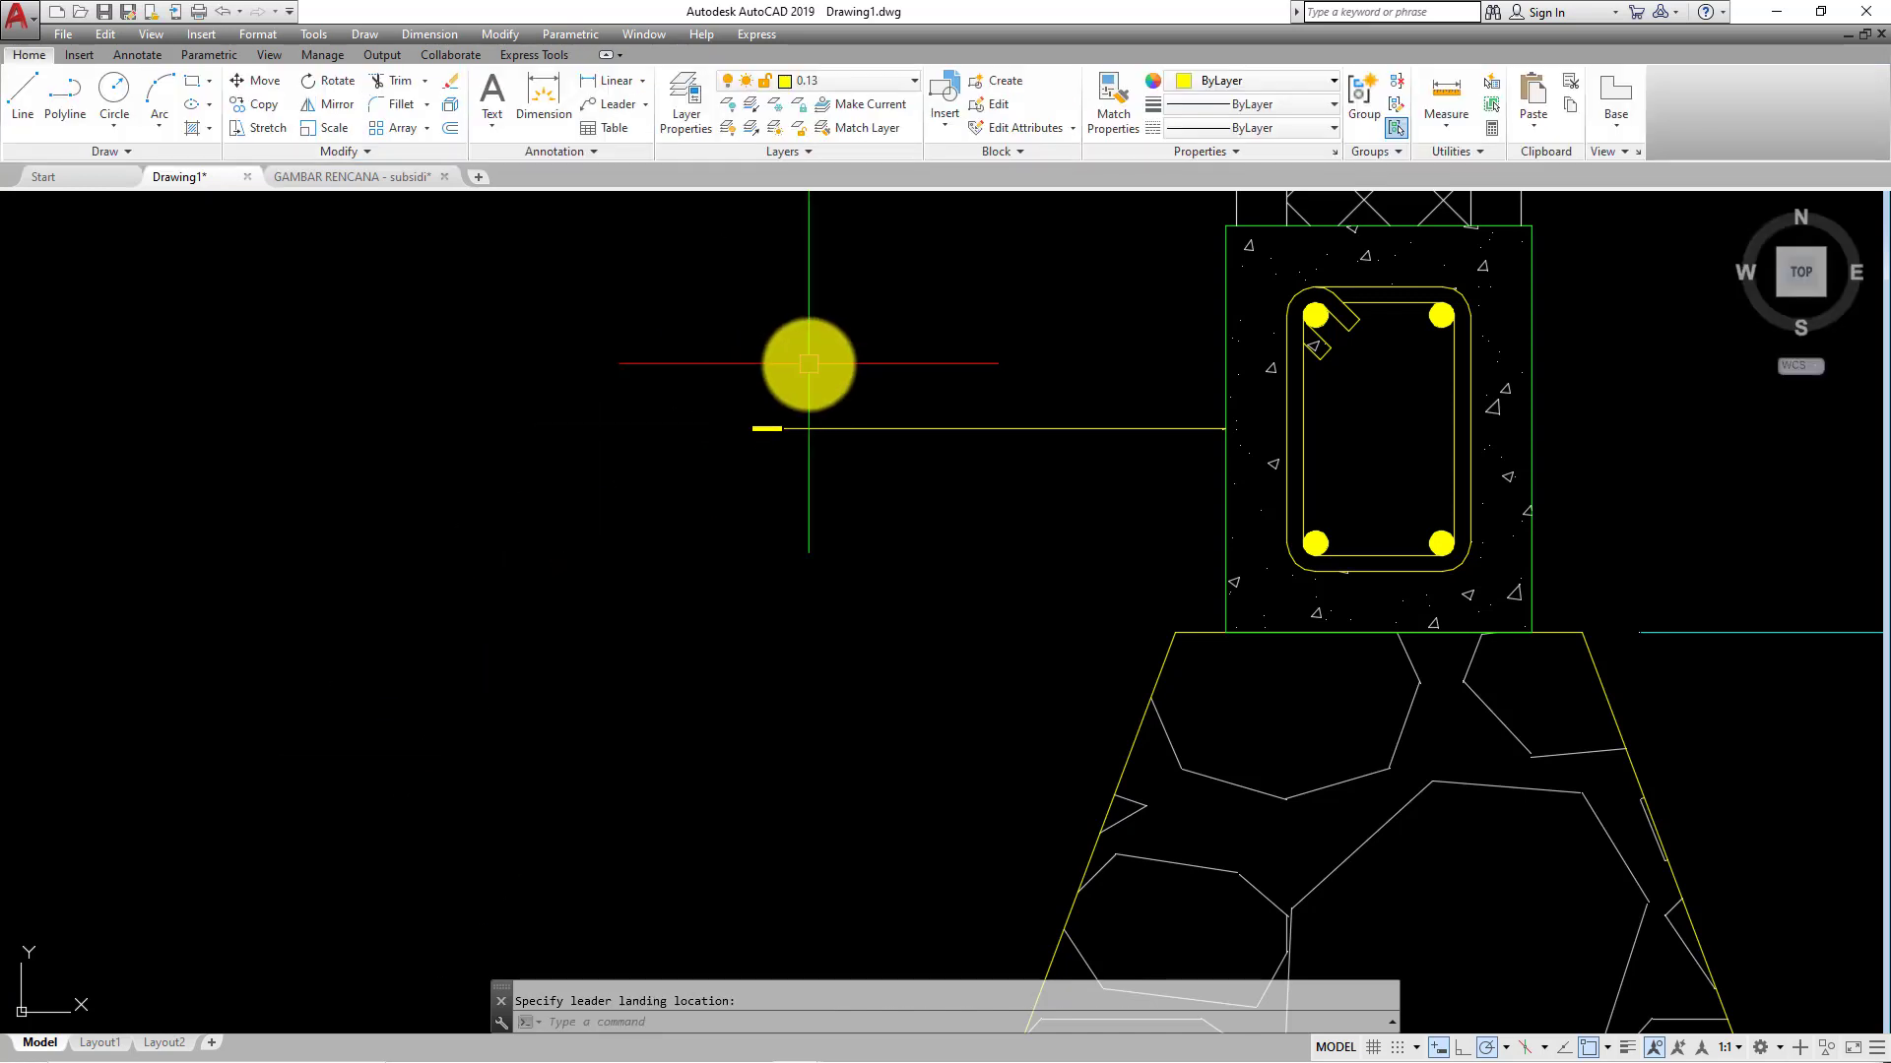
- Zoom and pan out to show both footings with their dimensions
scroll(773, 425, up, 5)
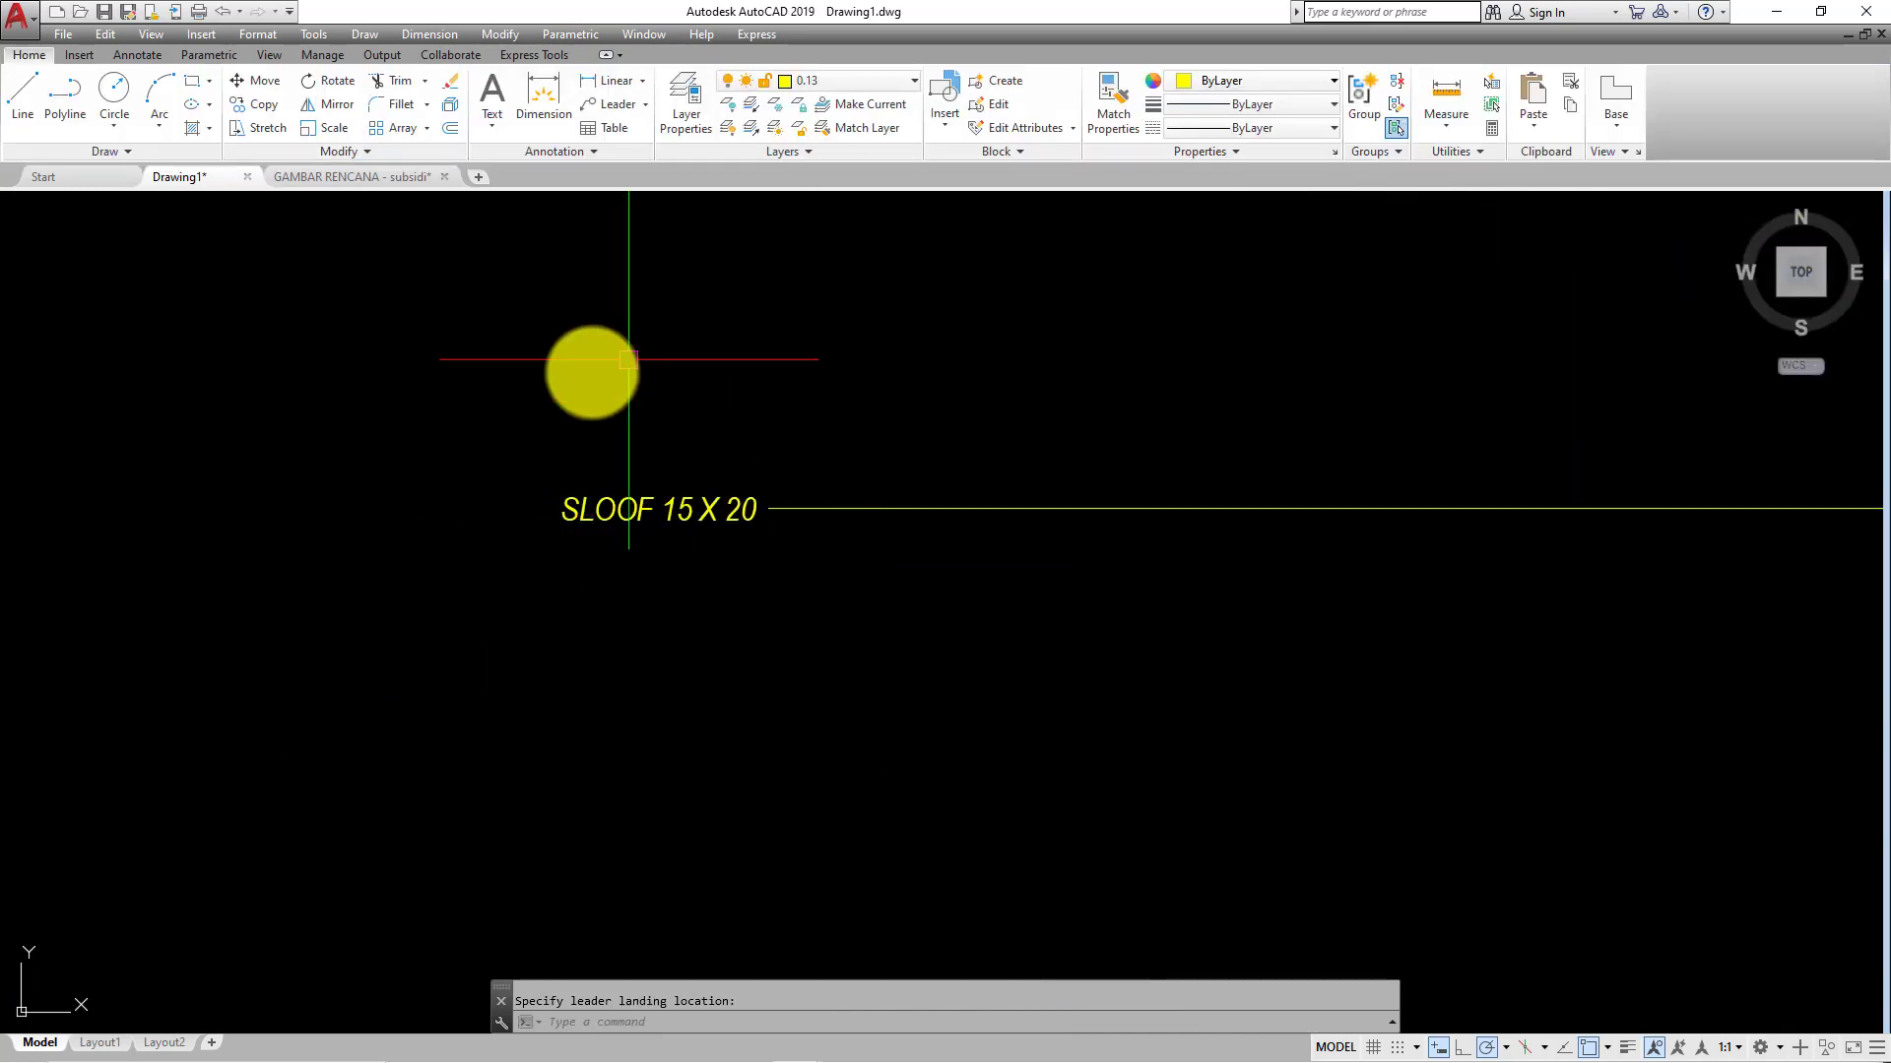
scroll(700, 501, down, 5)
scroll(640, 528, down, 3)
mouse_move(697, 540)
middle_down()
mouse_move(878, 495)
mouse_move(955, 374)
middle_up()
scroll(955, 374, down, 5)
scroll(938, 472, down, 2)
middle_drag(947, 465, 966, 513)
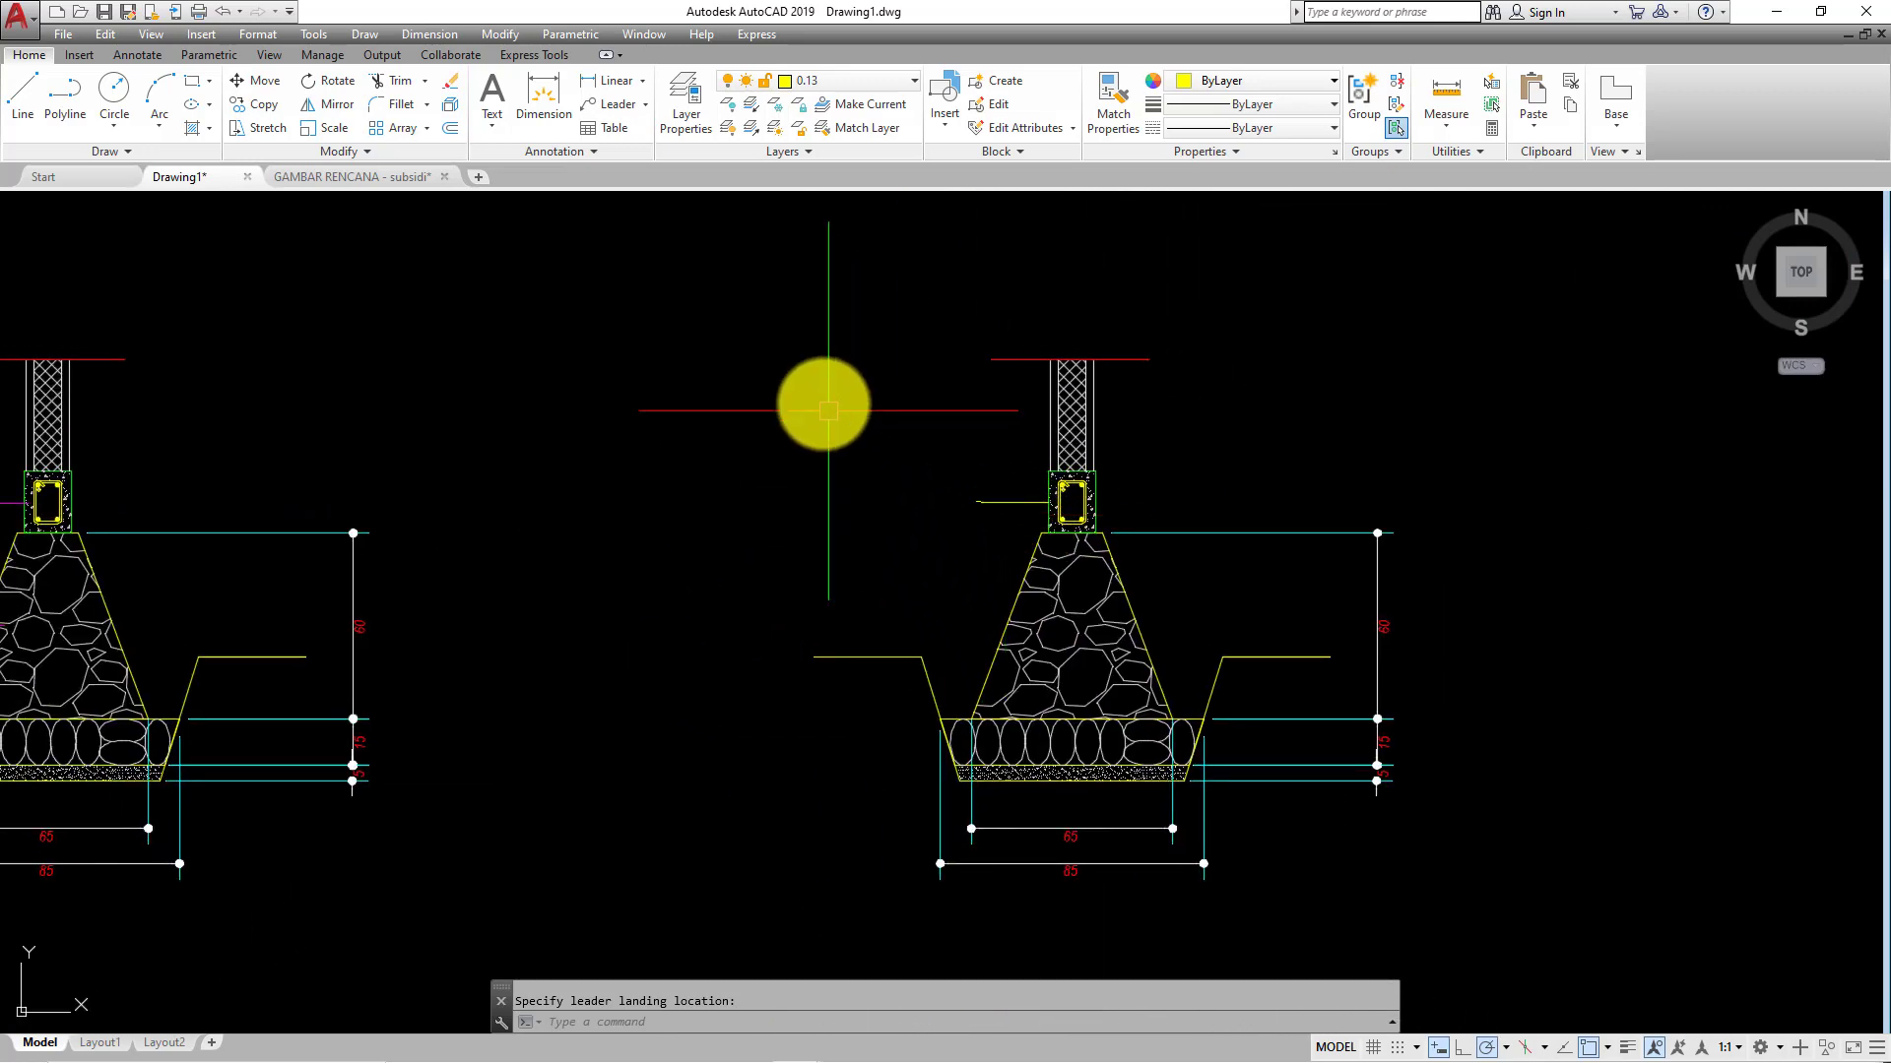
- Open the Multileader Style Manager from the Annotate tab's Leaders panel and move it aside
click(134, 61)
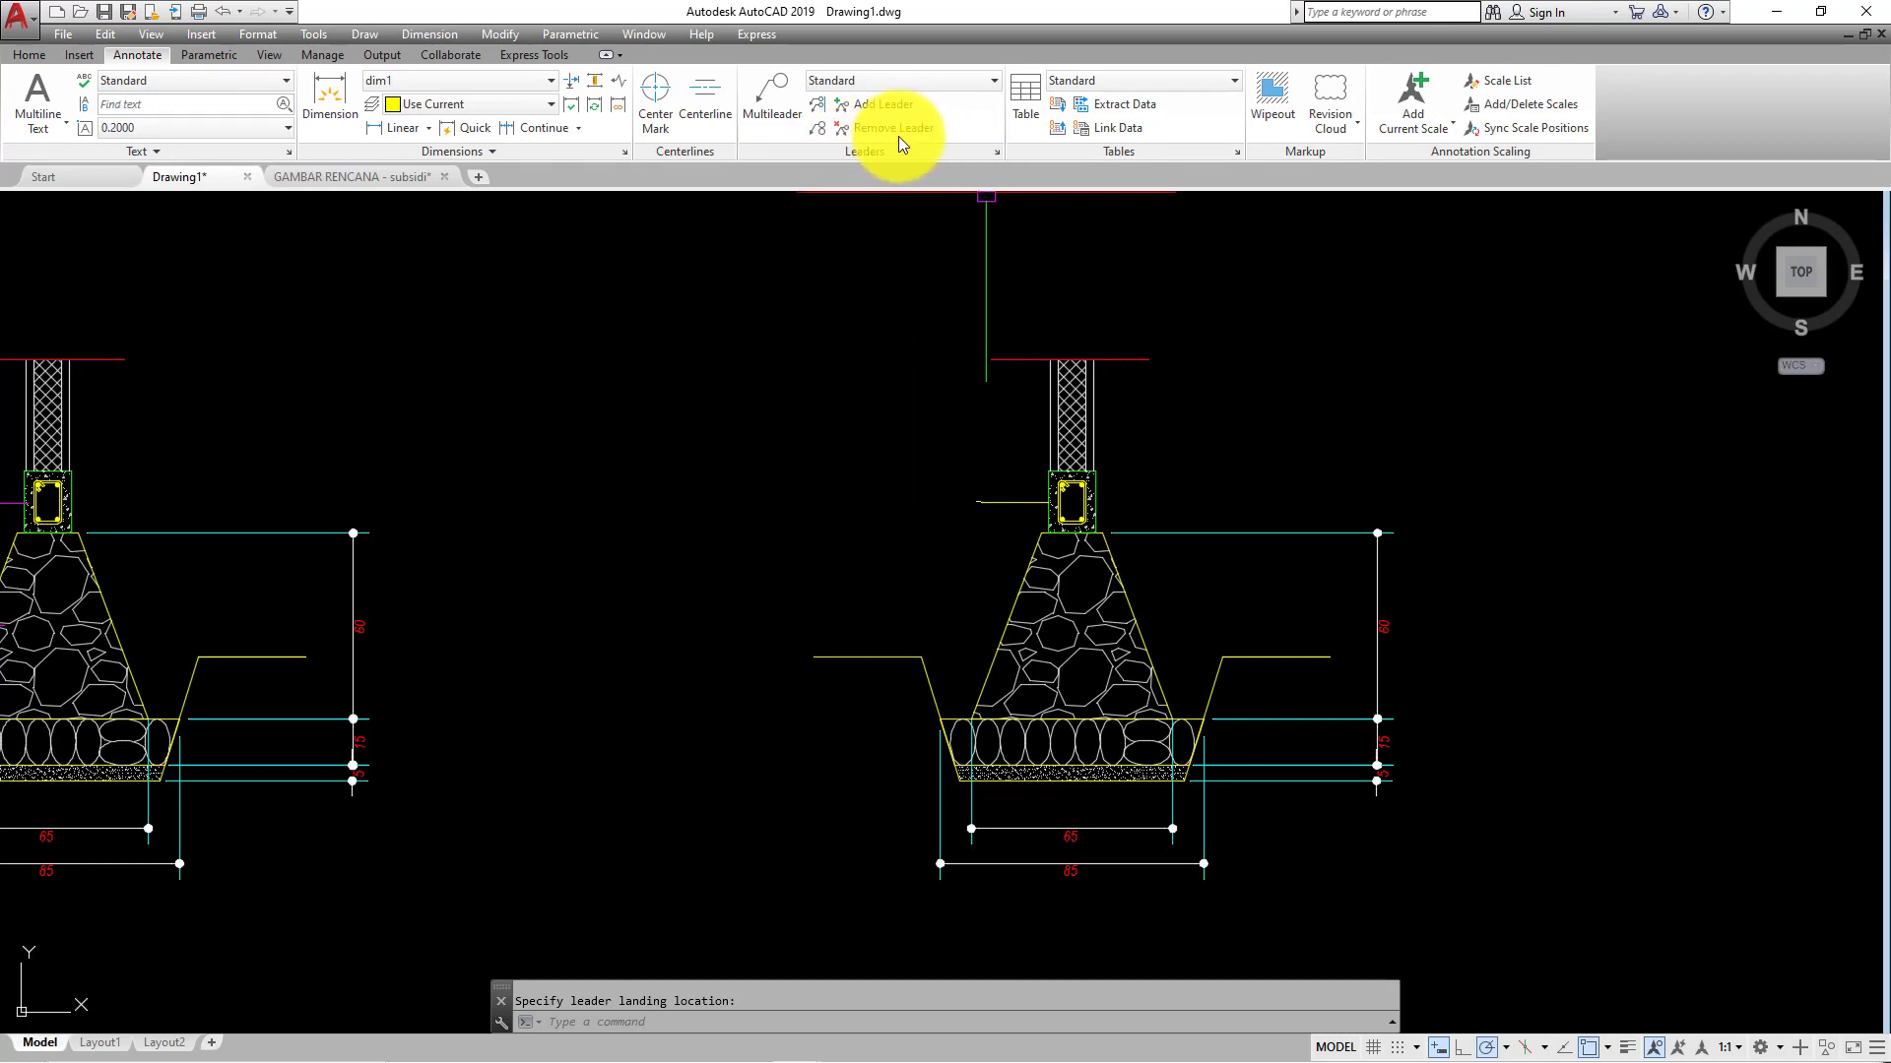
click(993, 150)
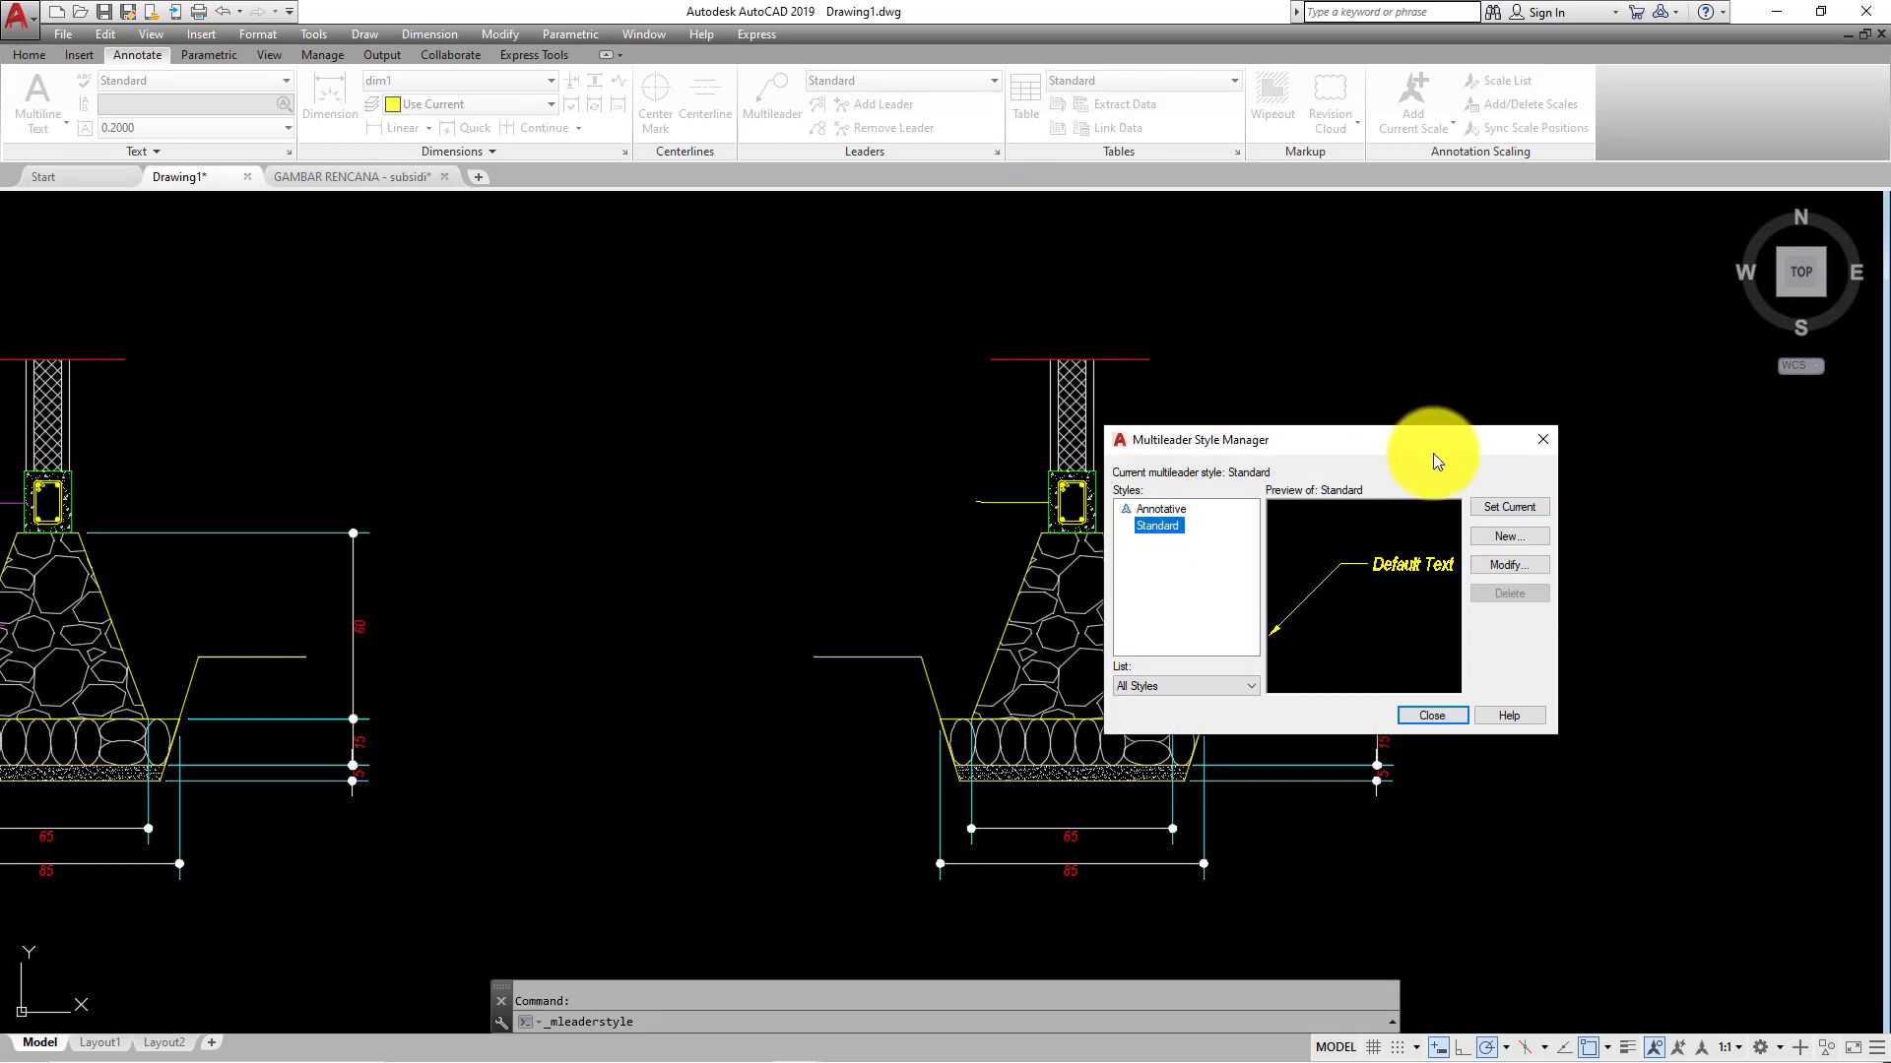
drag(1414, 439, 1468, 280)
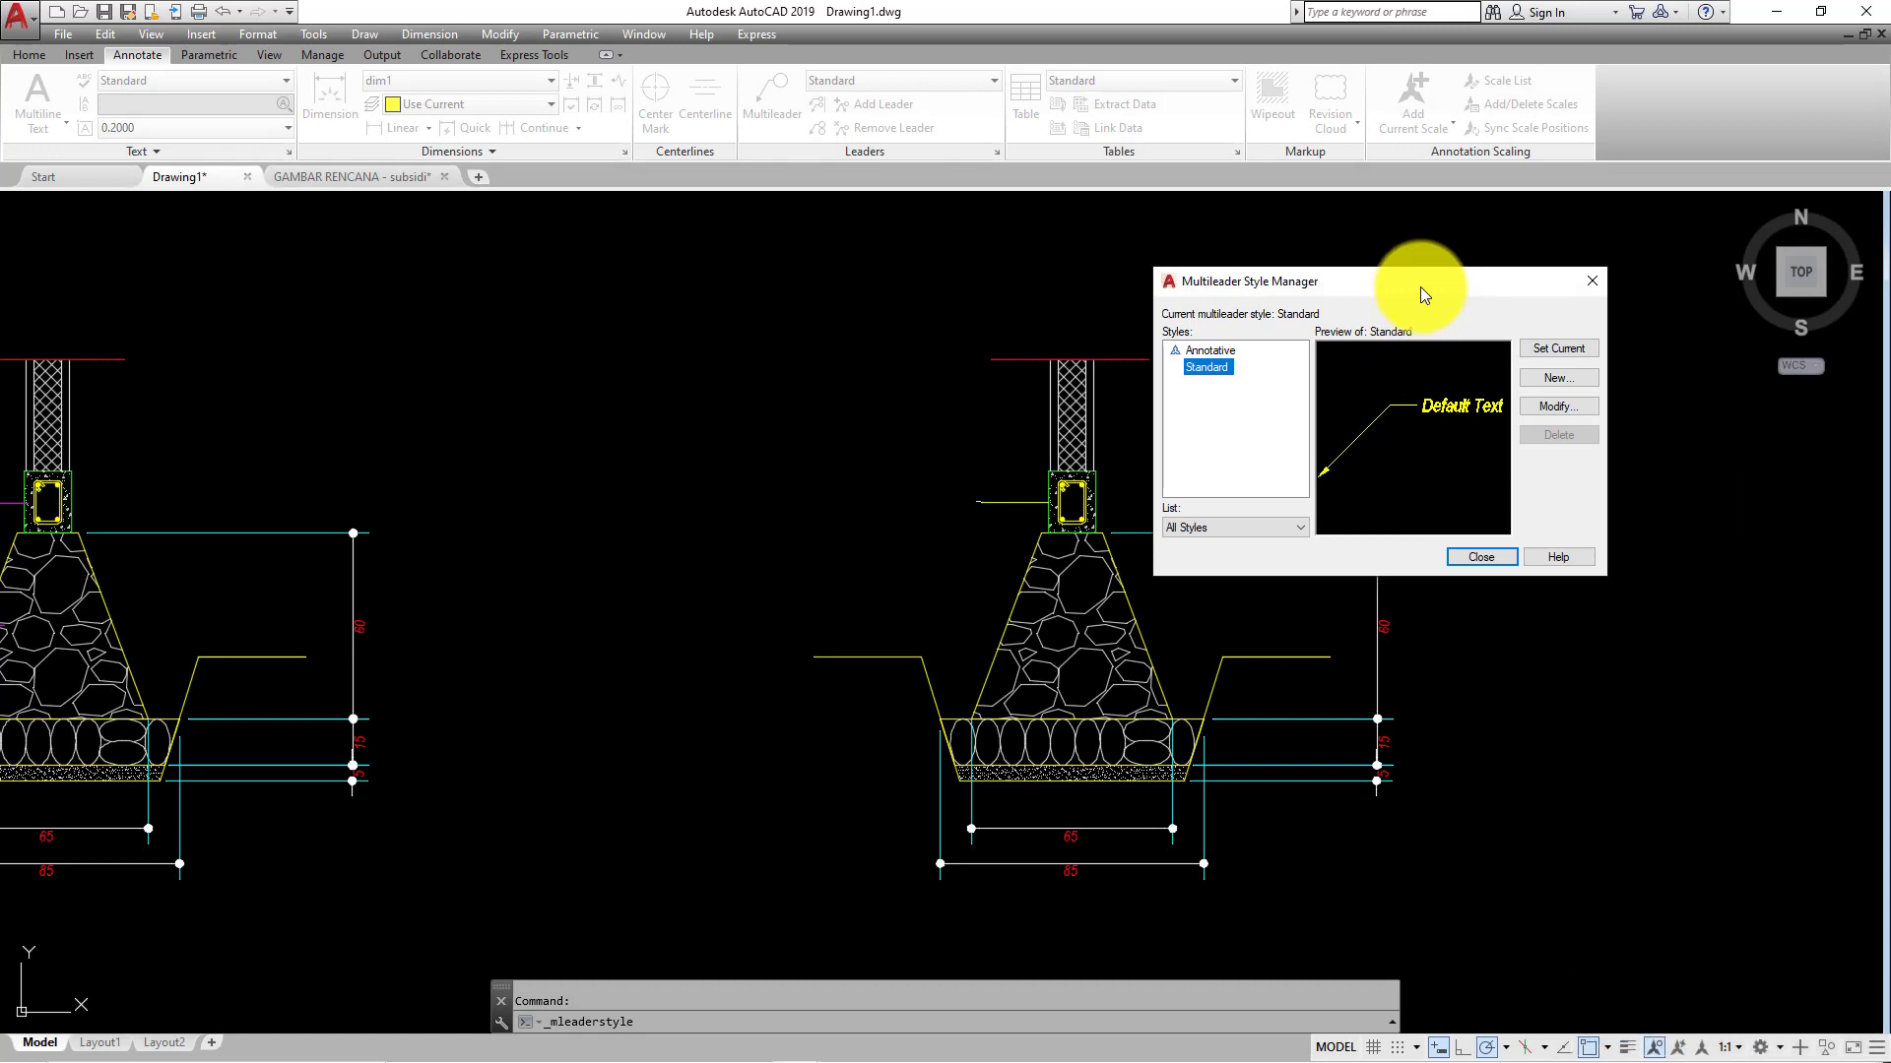
drag(1420, 286, 1351, 275)
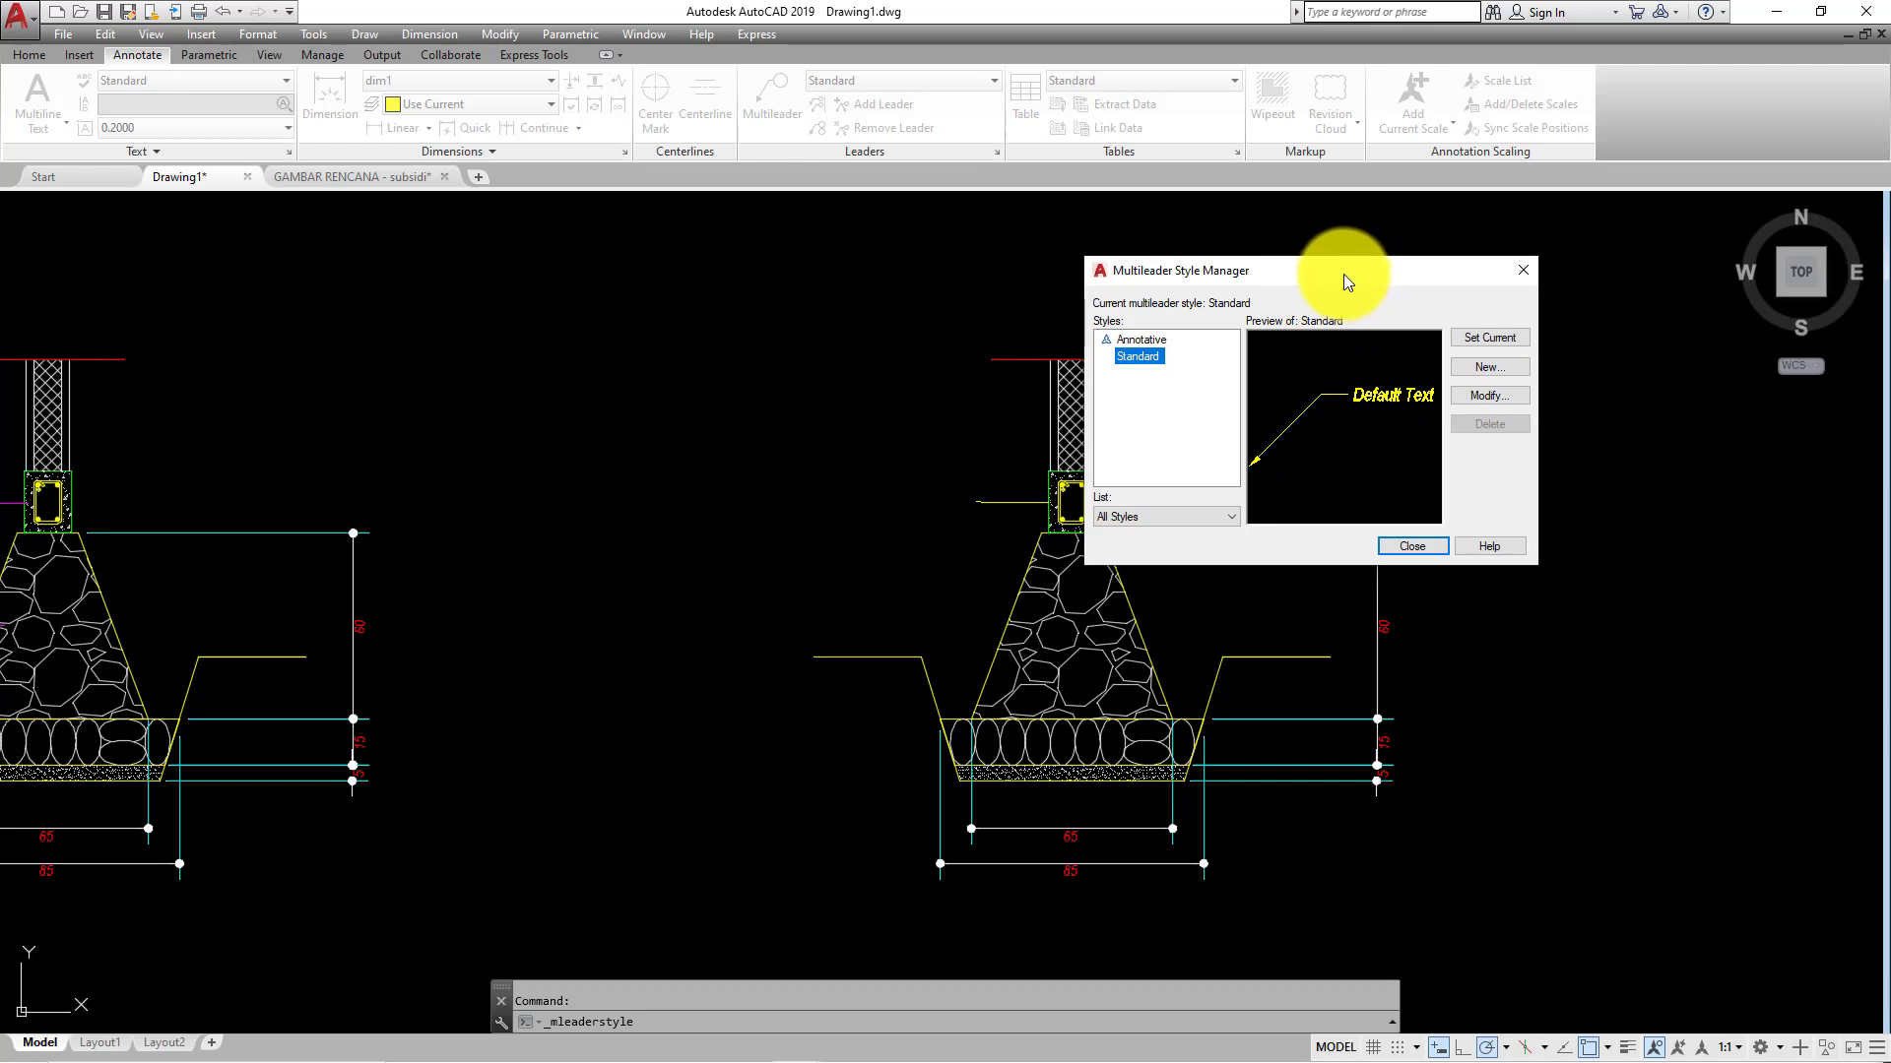
mouse_move(1213, 270)
mouse_down()
mouse_move(1368, 299)
mouse_move(1281, 287)
mouse_up()
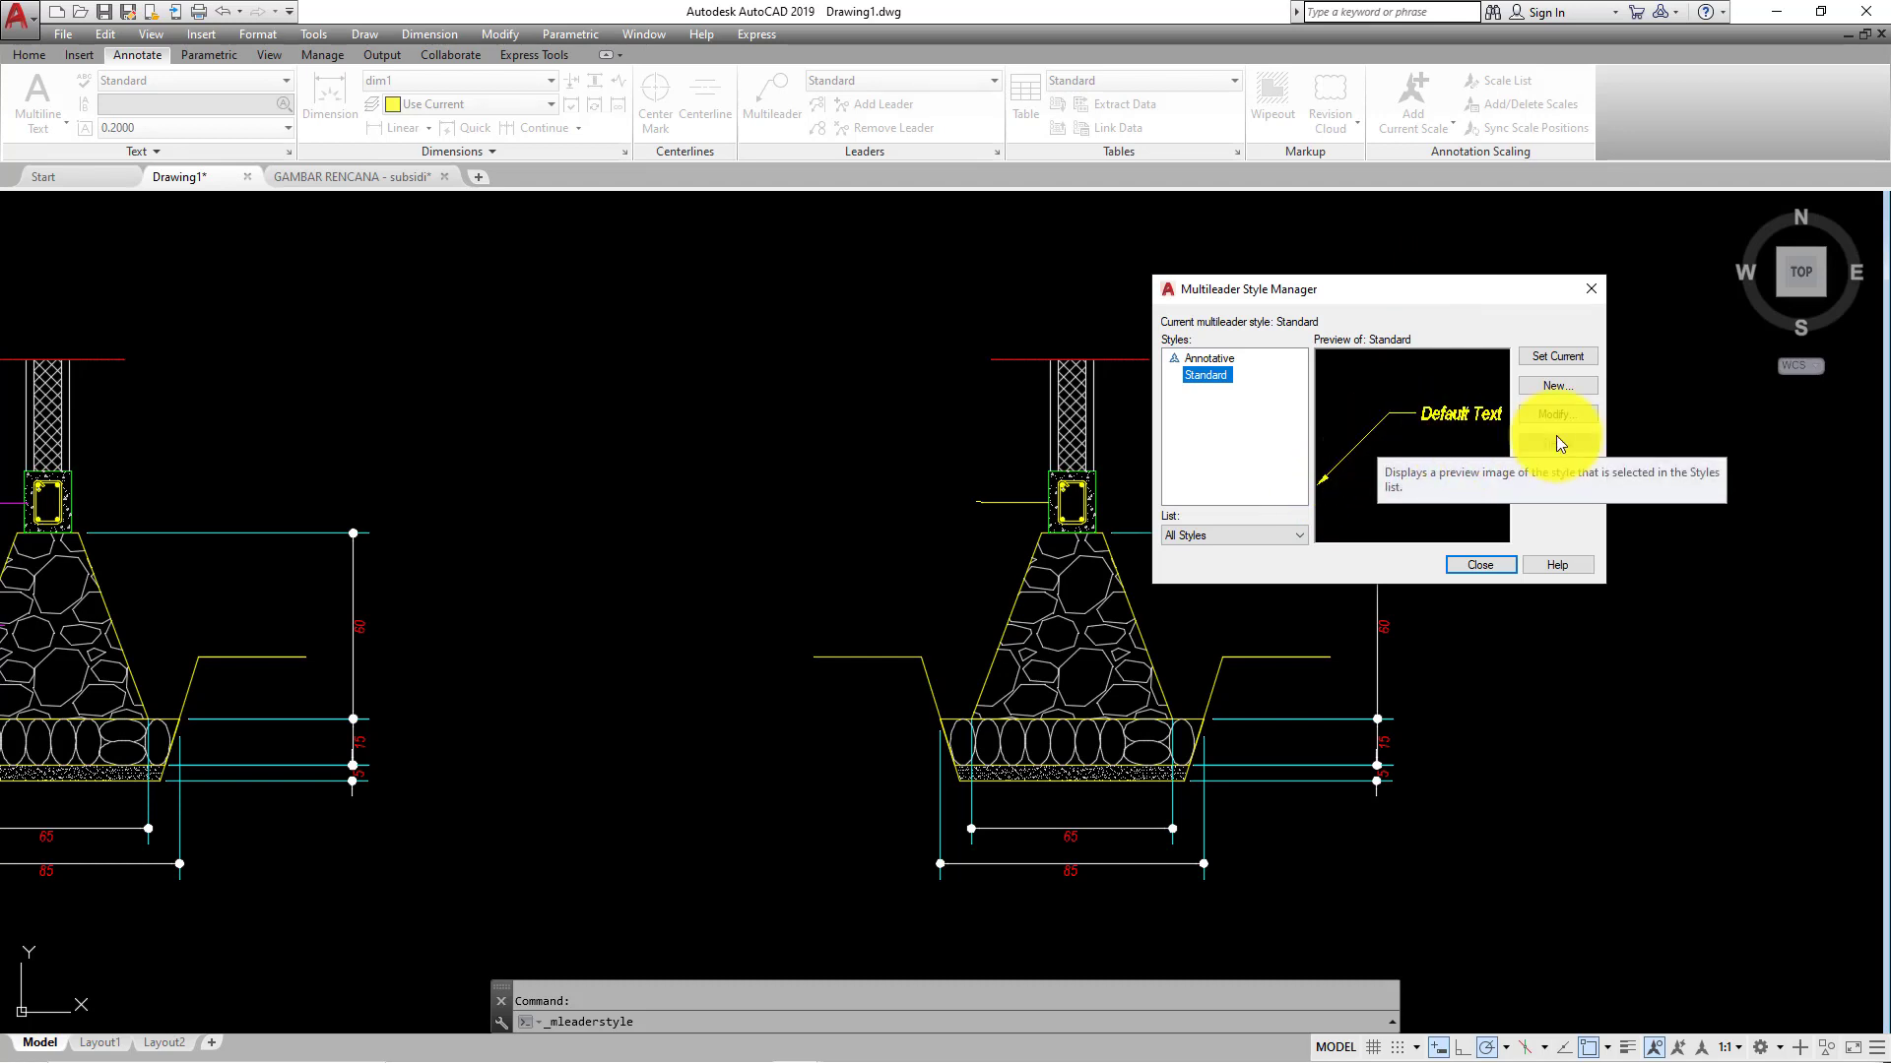
- Start a new style from Standard named KETERANGAN PONDASI and continue to its settings
click(1557, 387)
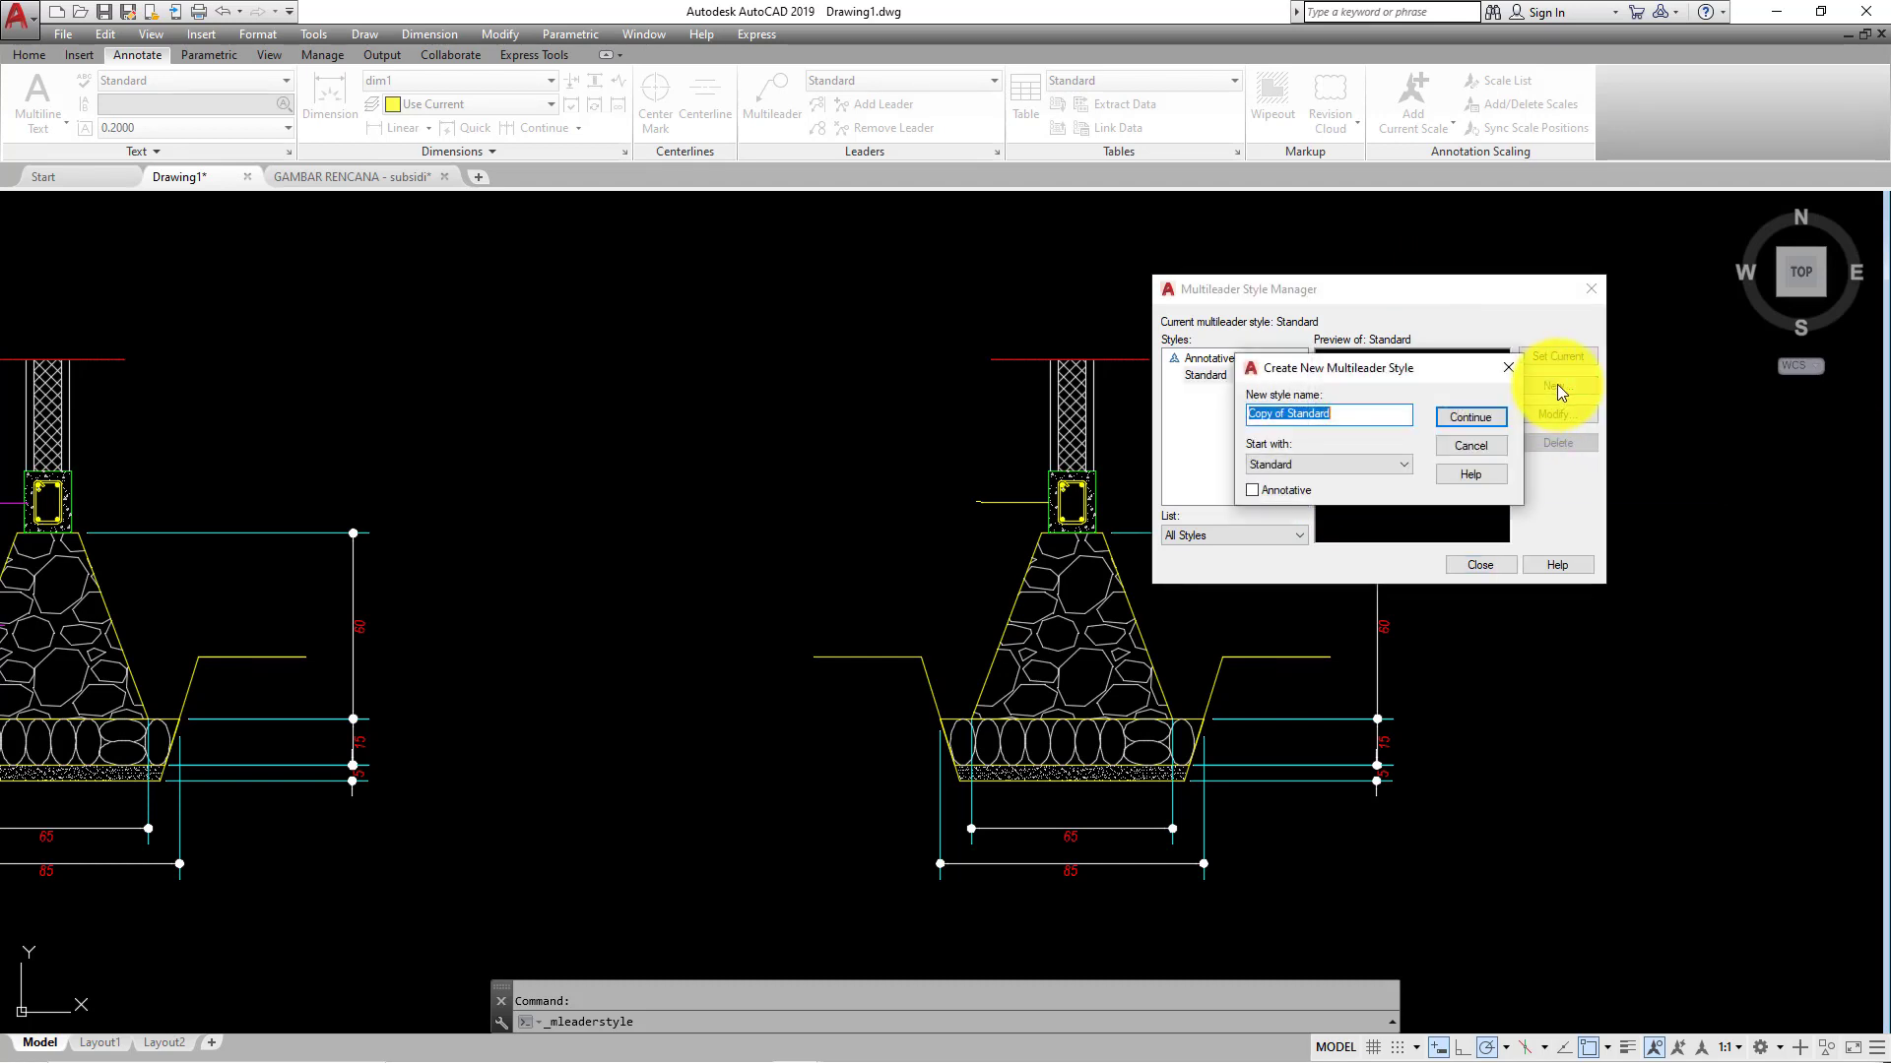
key(BackSpace)
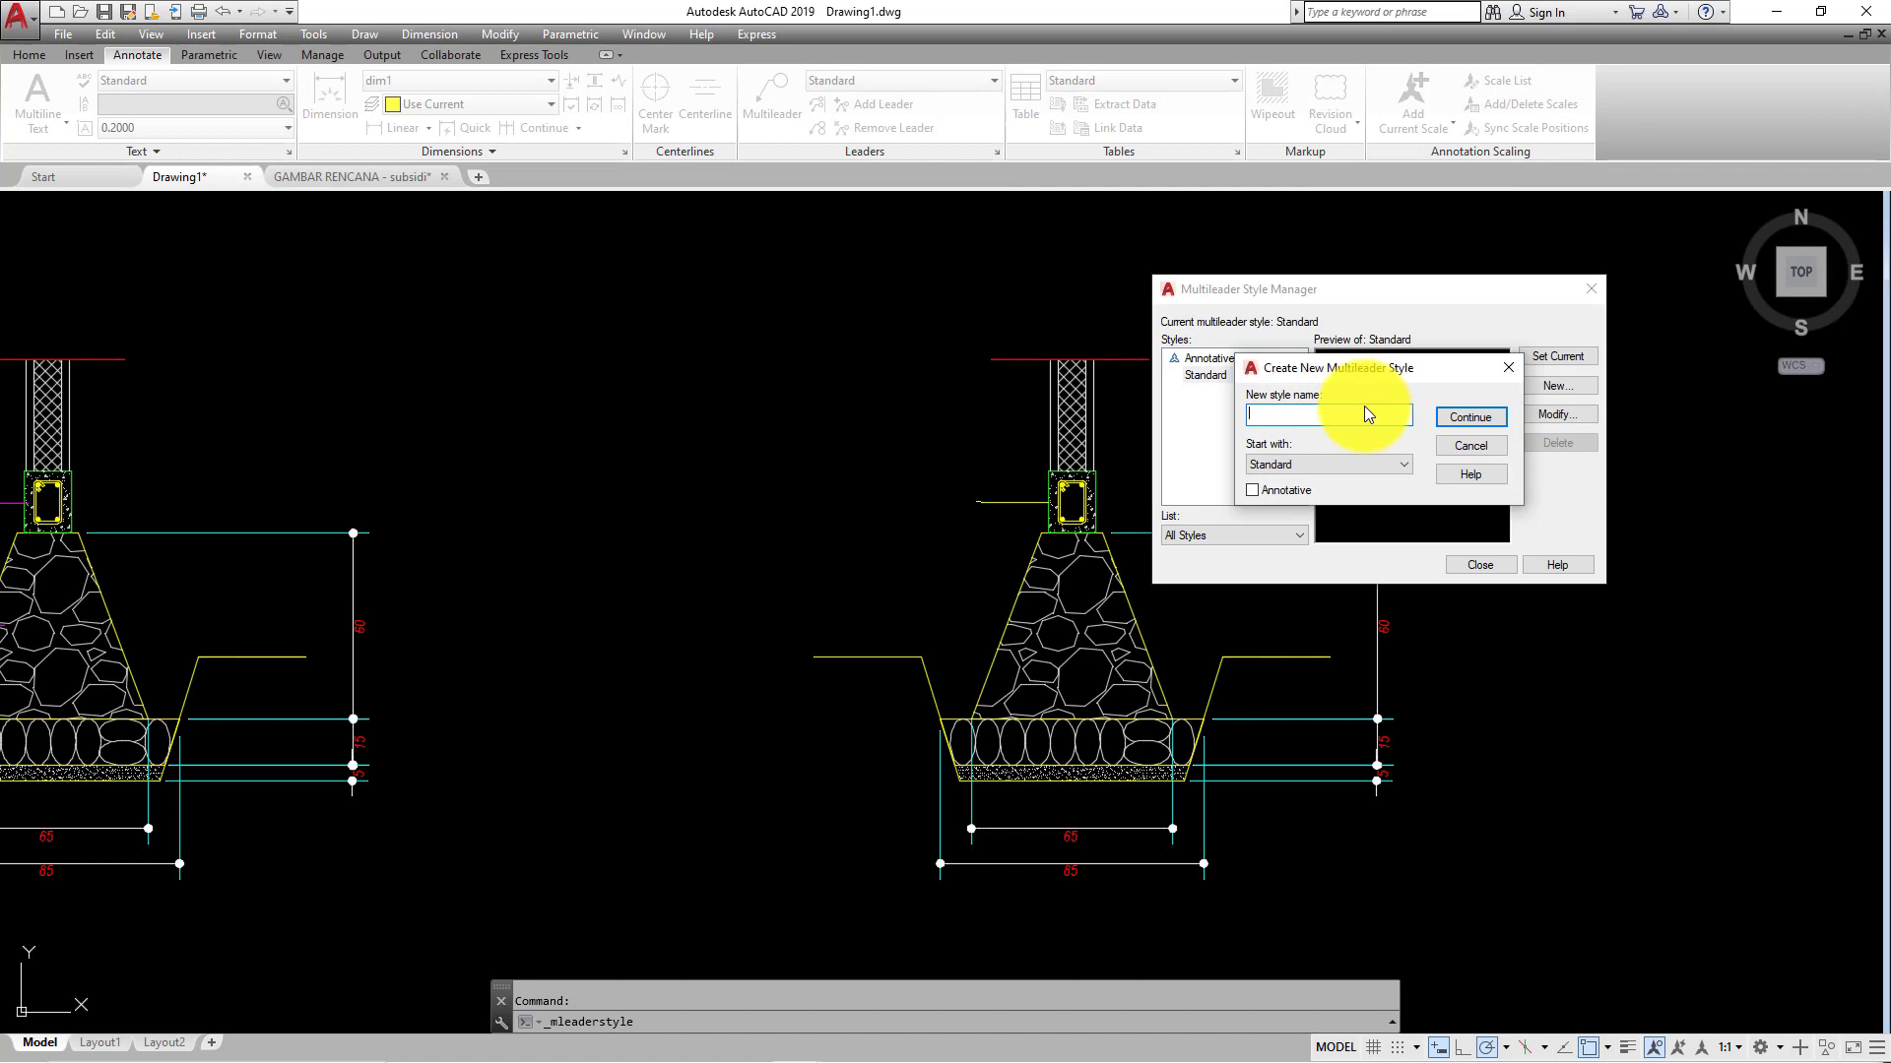
text(g)
key(BackSpace)
text(KET)
text(ERANGAN PONDASI)
click(1470, 422)
drag(1383, 323, 1517, 289)
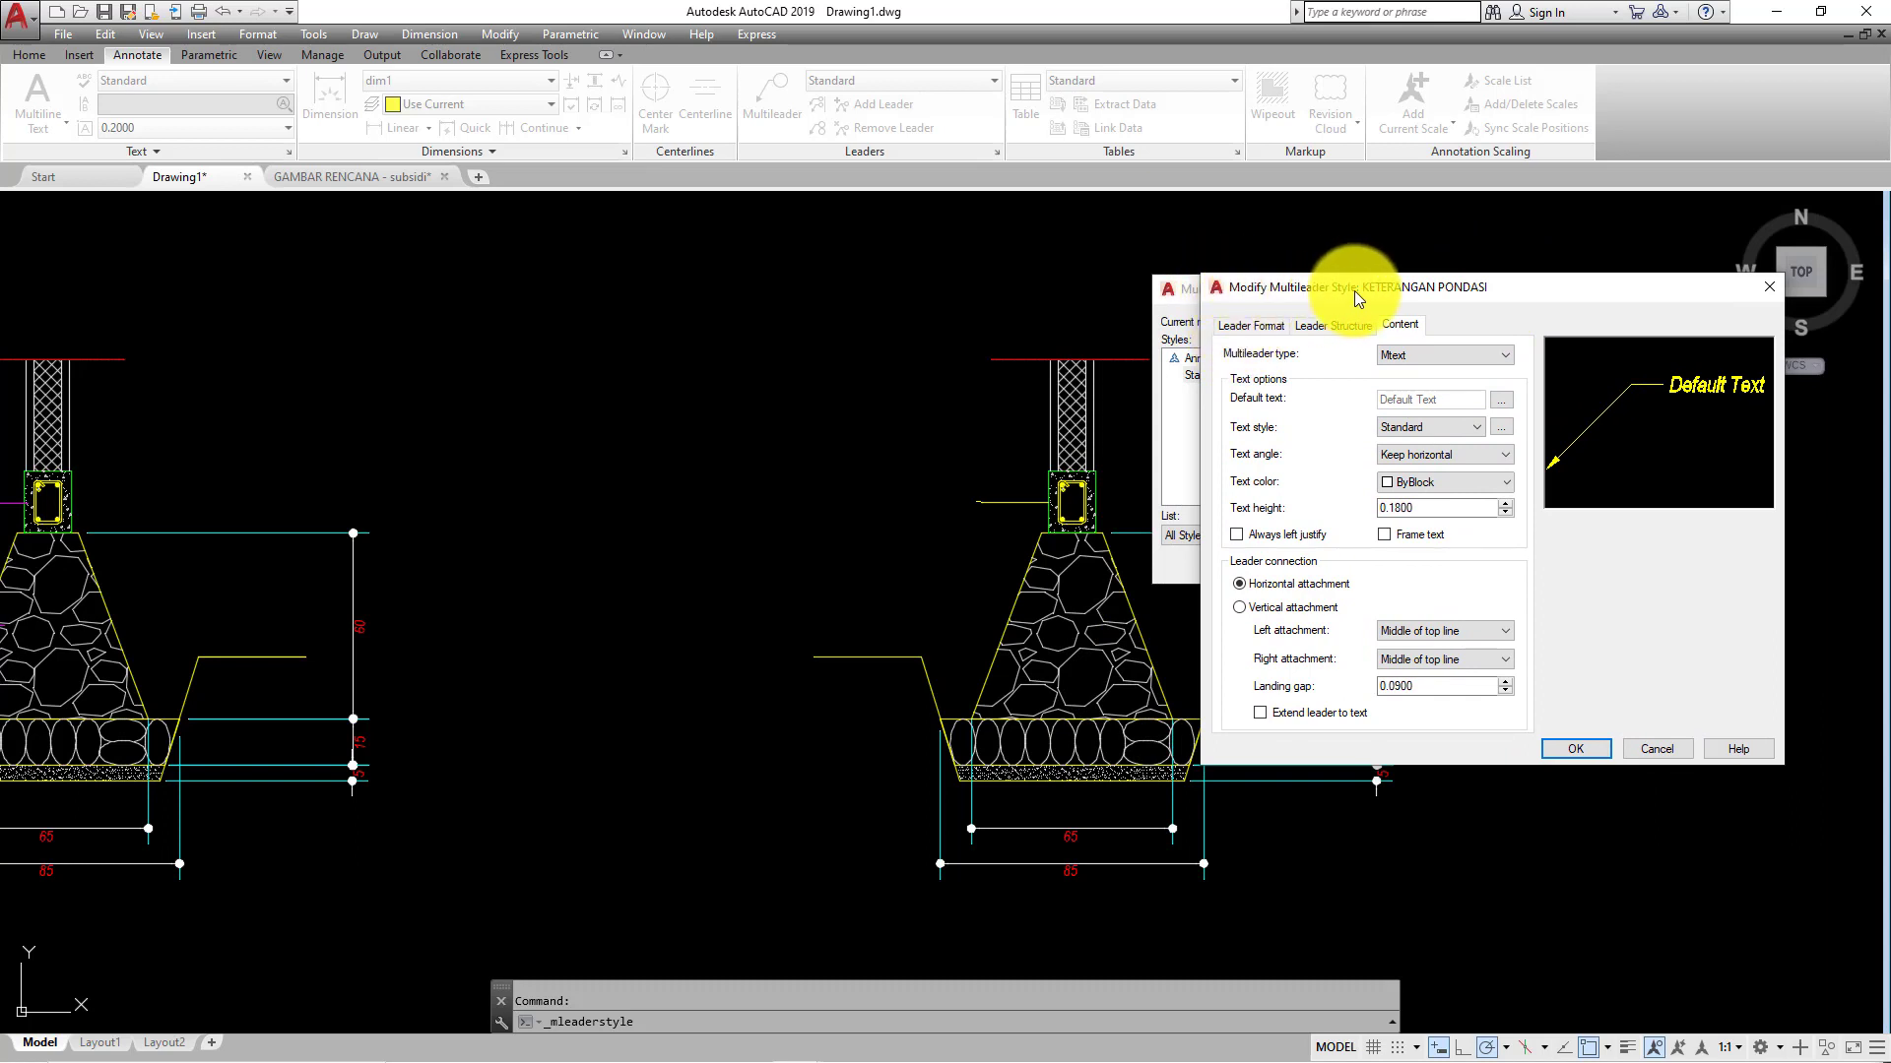
- On Leader Format, try a spline leader type, then keep it Straight
click(1255, 326)
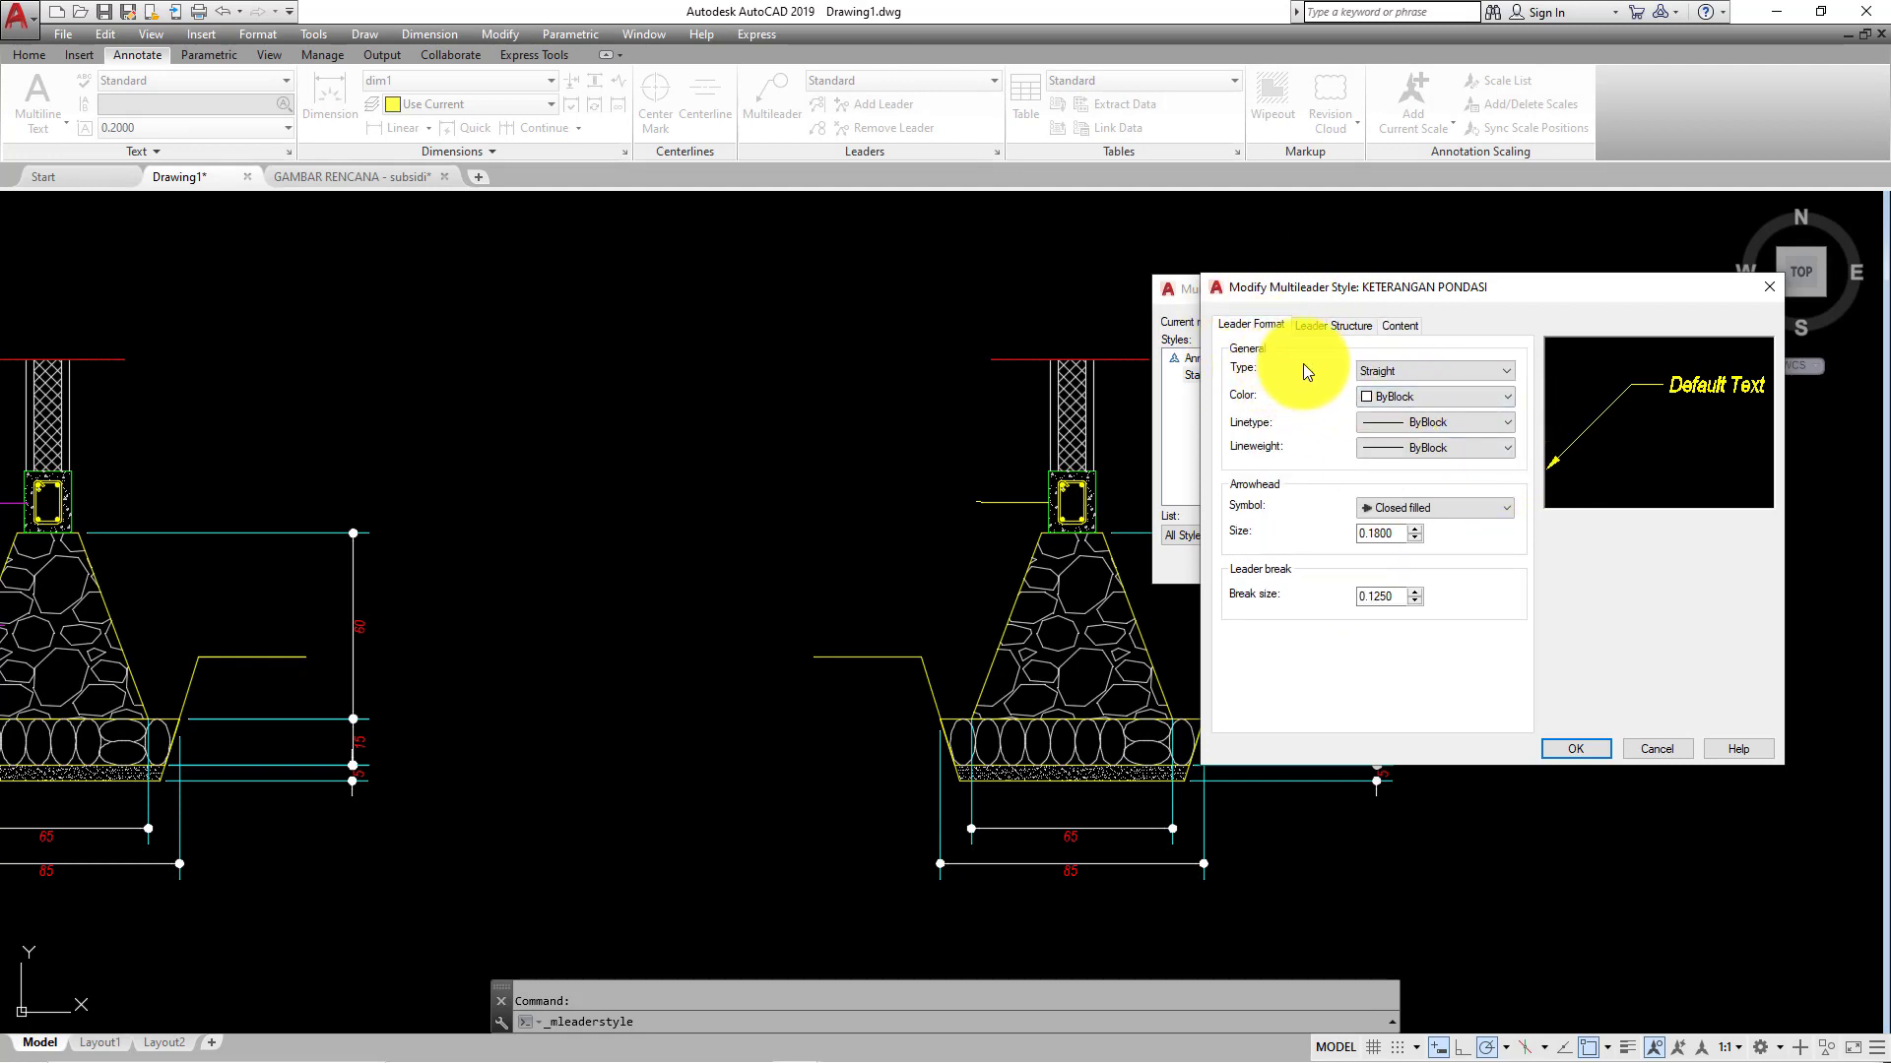
click(1410, 374)
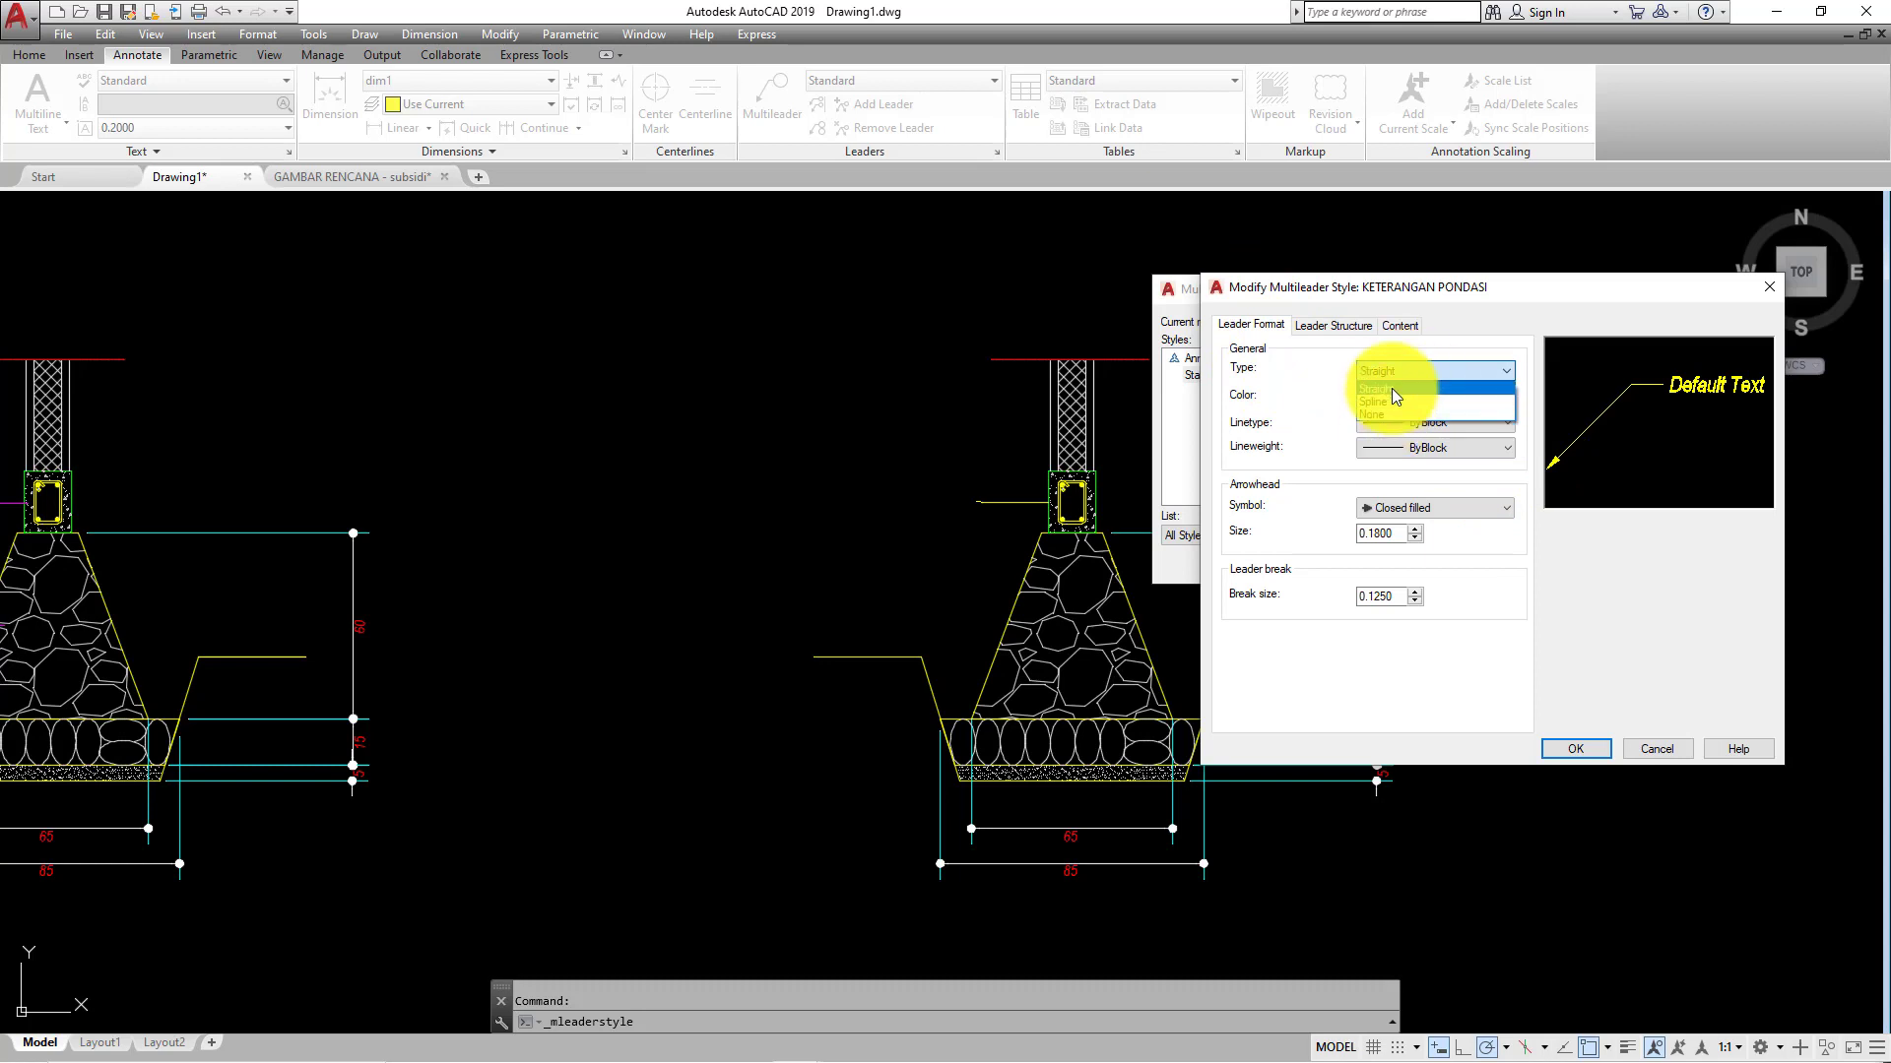
click(1392, 392)
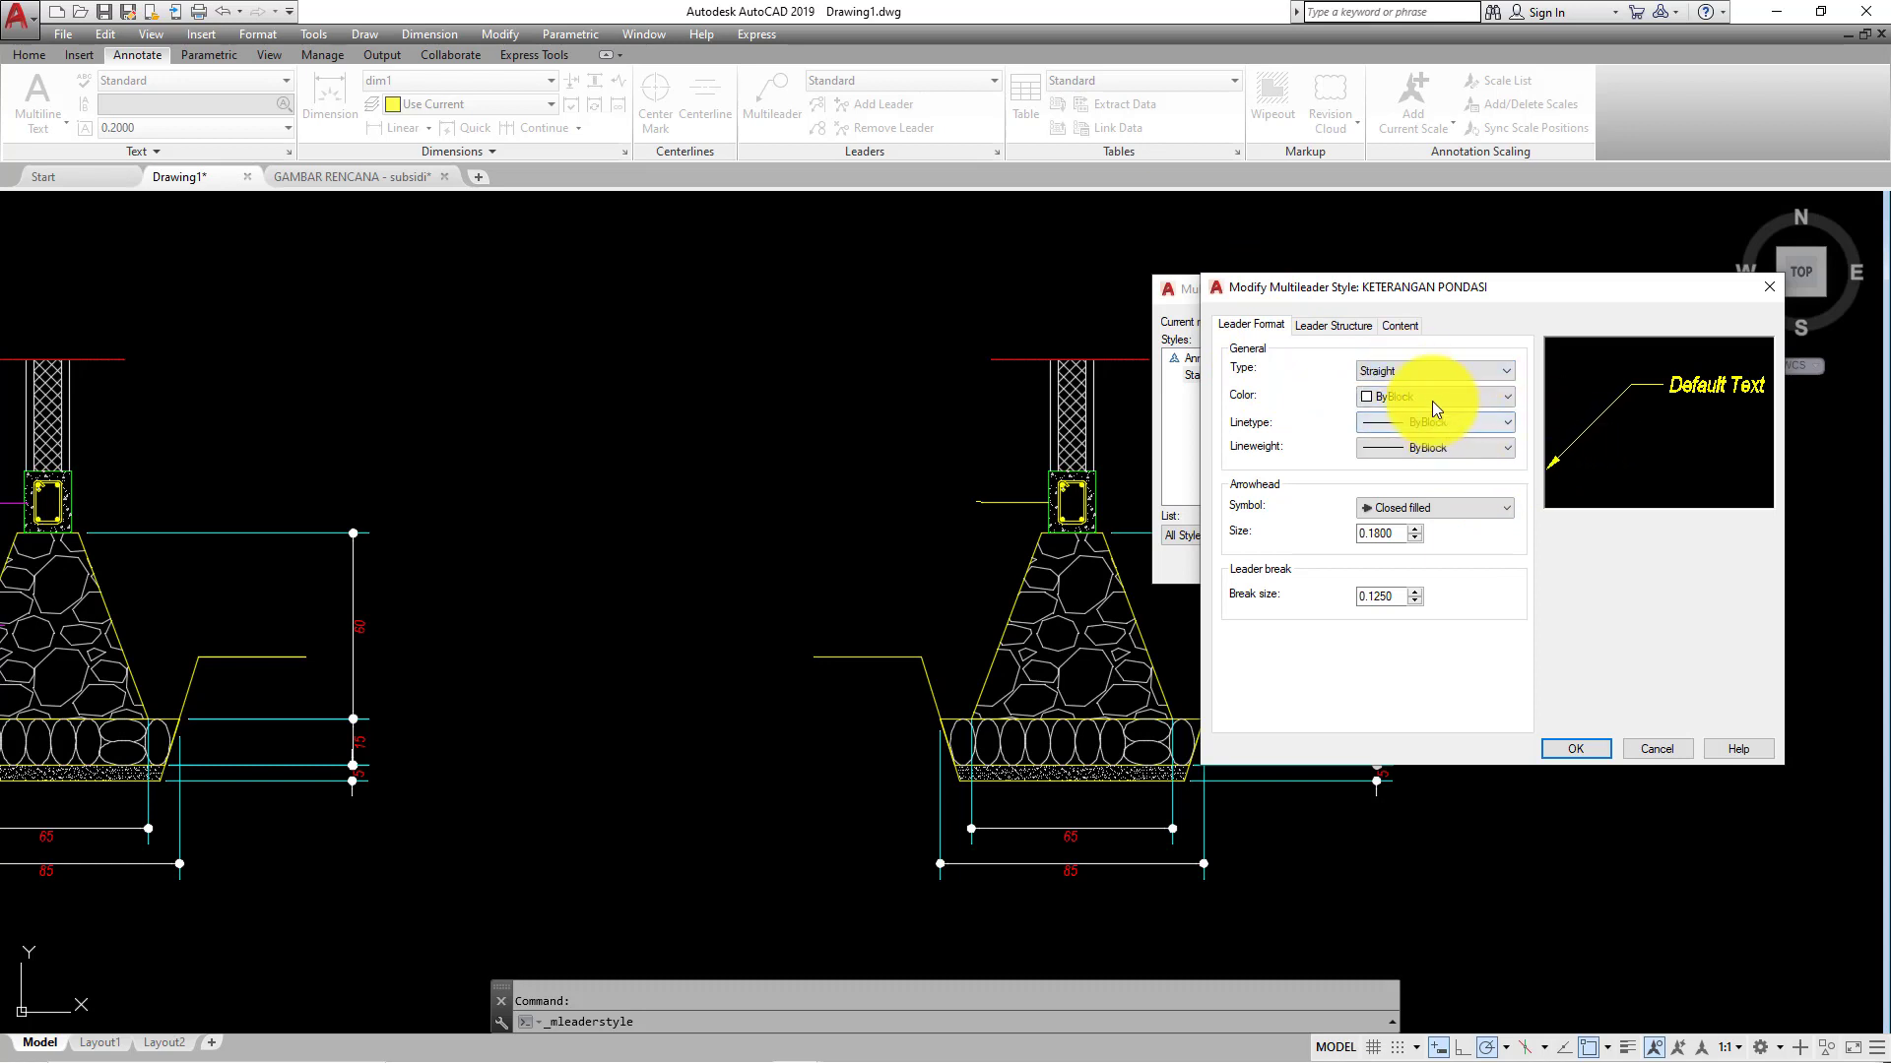
click(1438, 380)
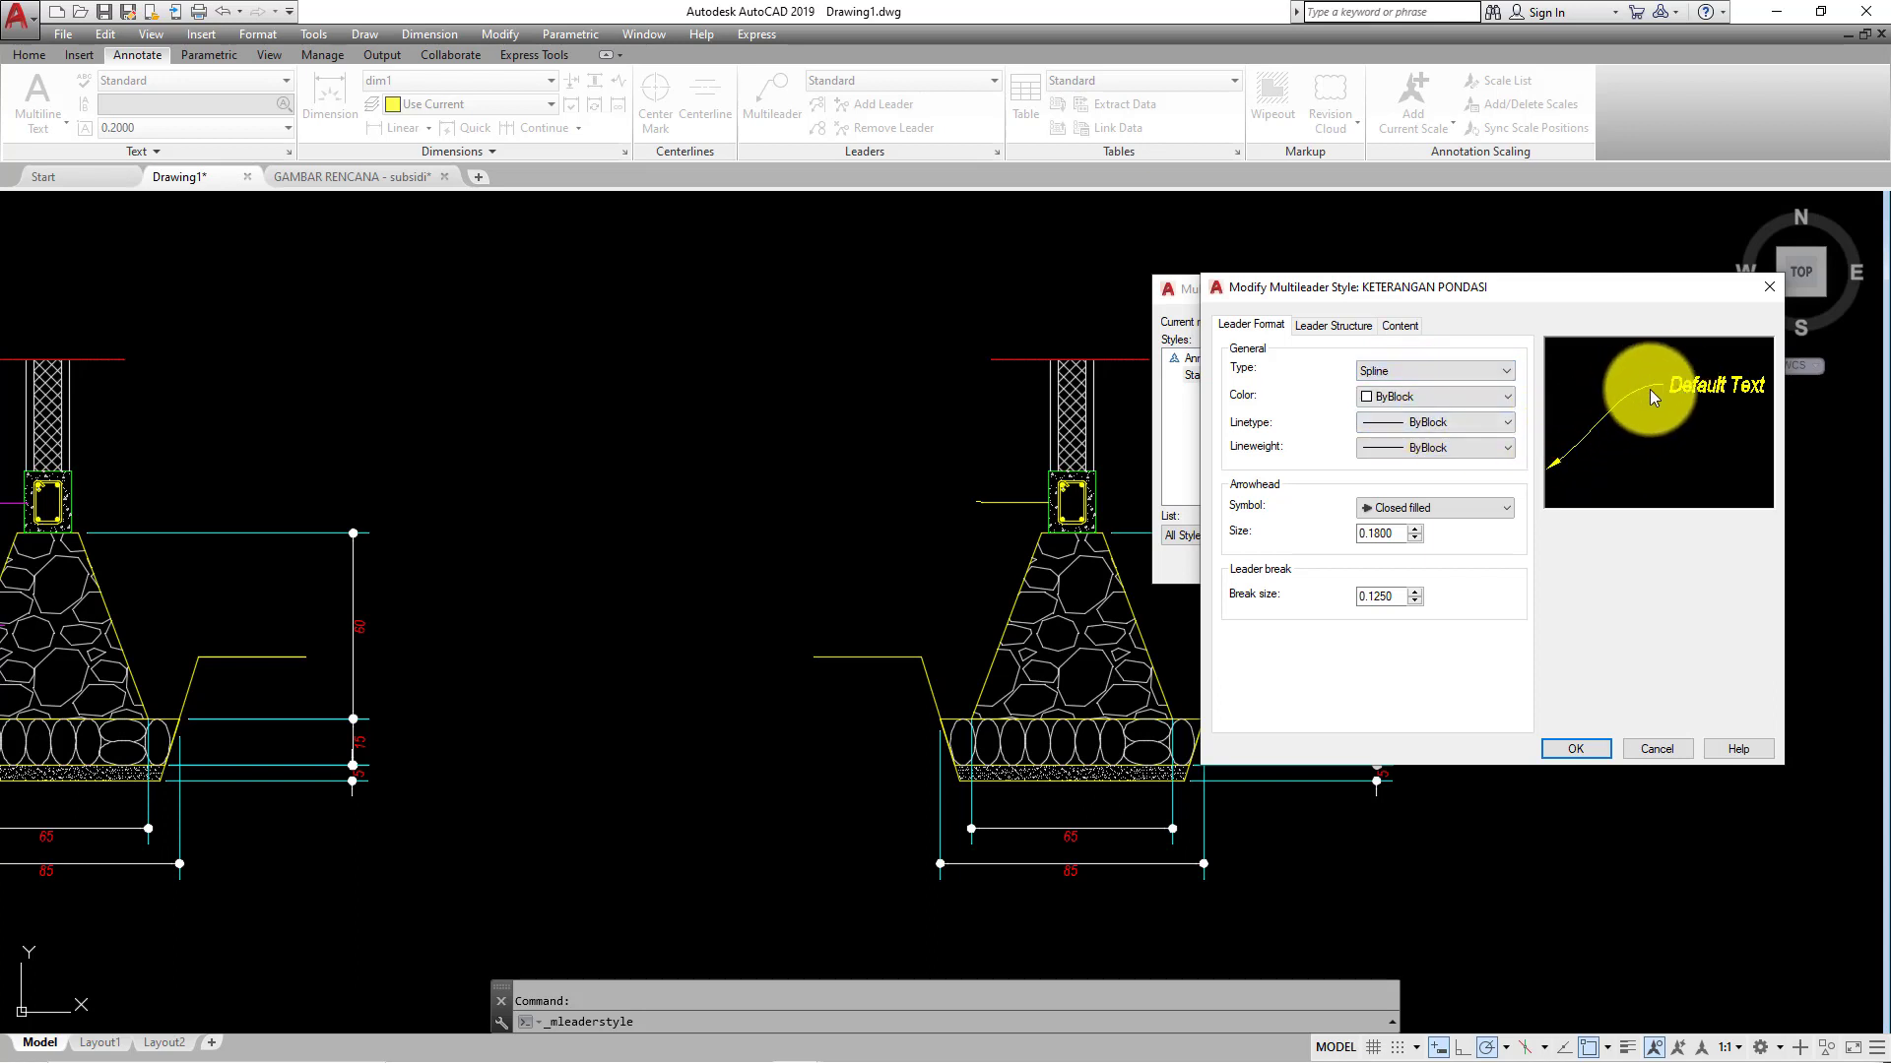
click(1503, 375)
click(1428, 386)
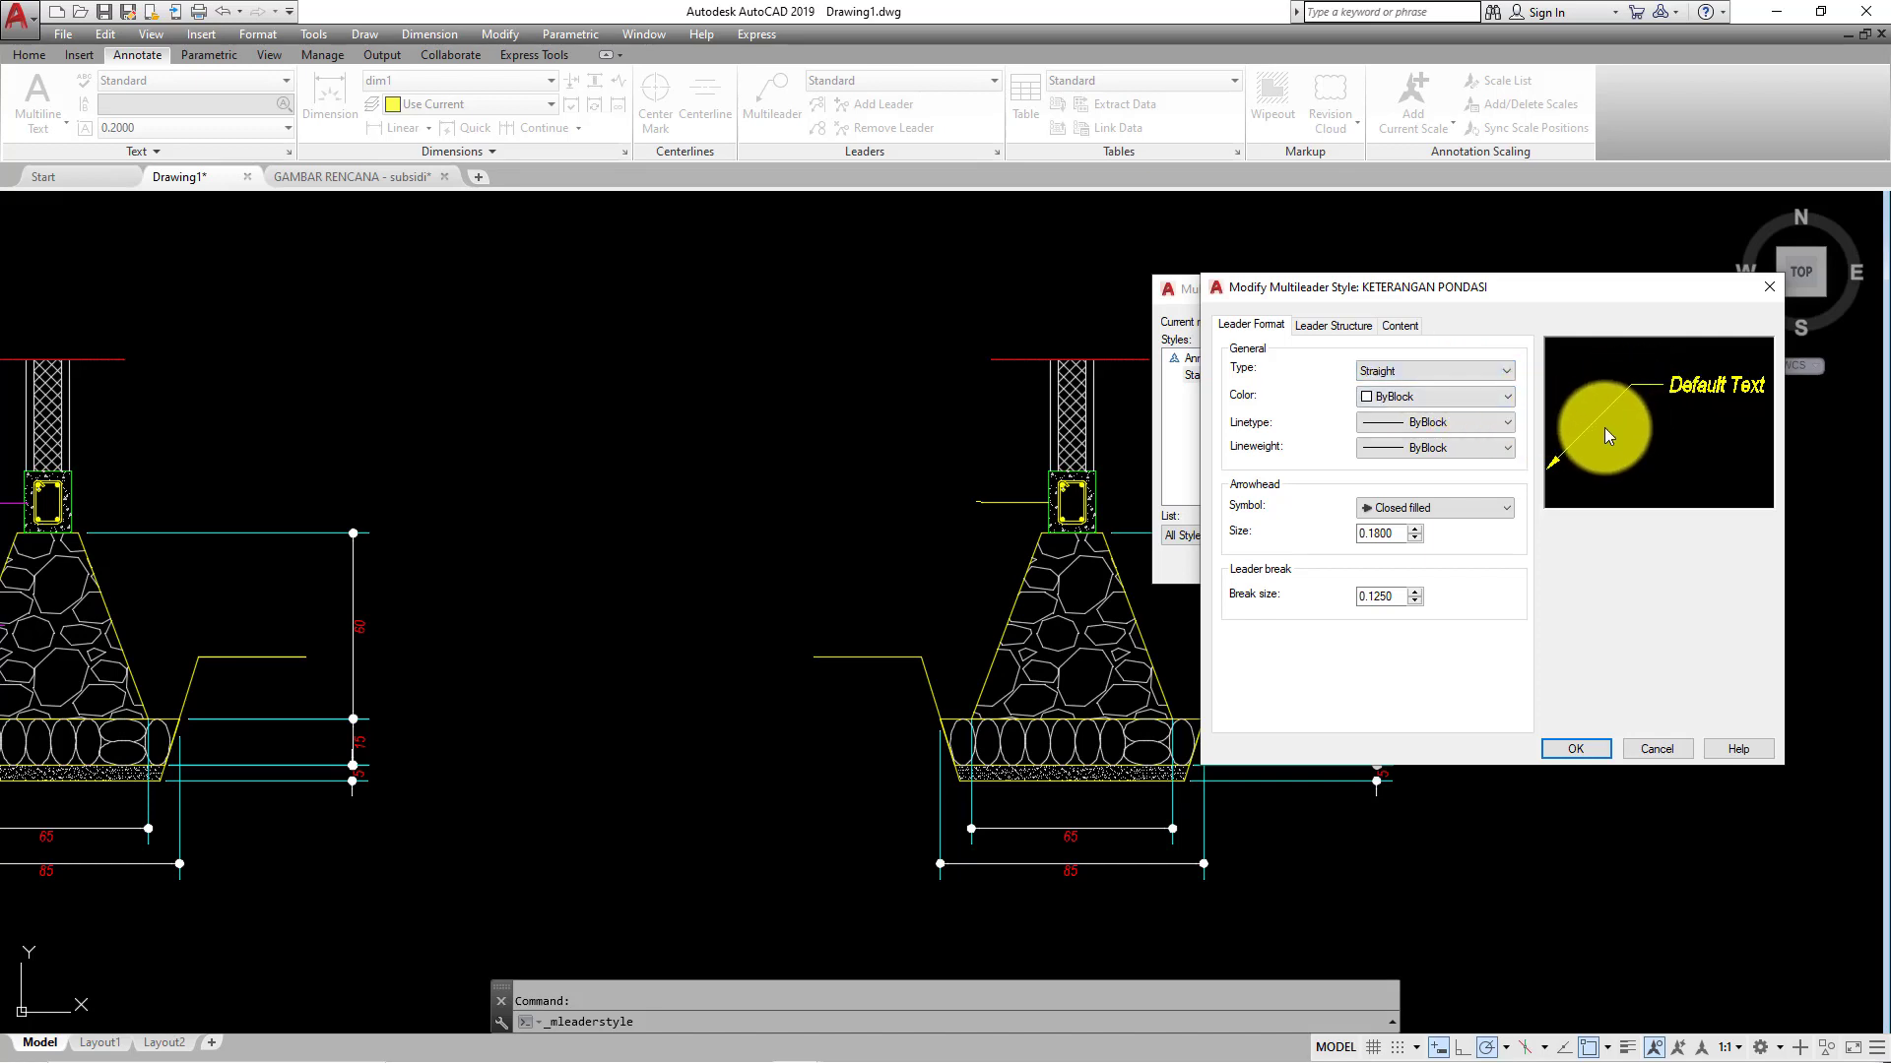
- Set the leader colour to Magenta and browse the arrowhead symbol list
click(1498, 397)
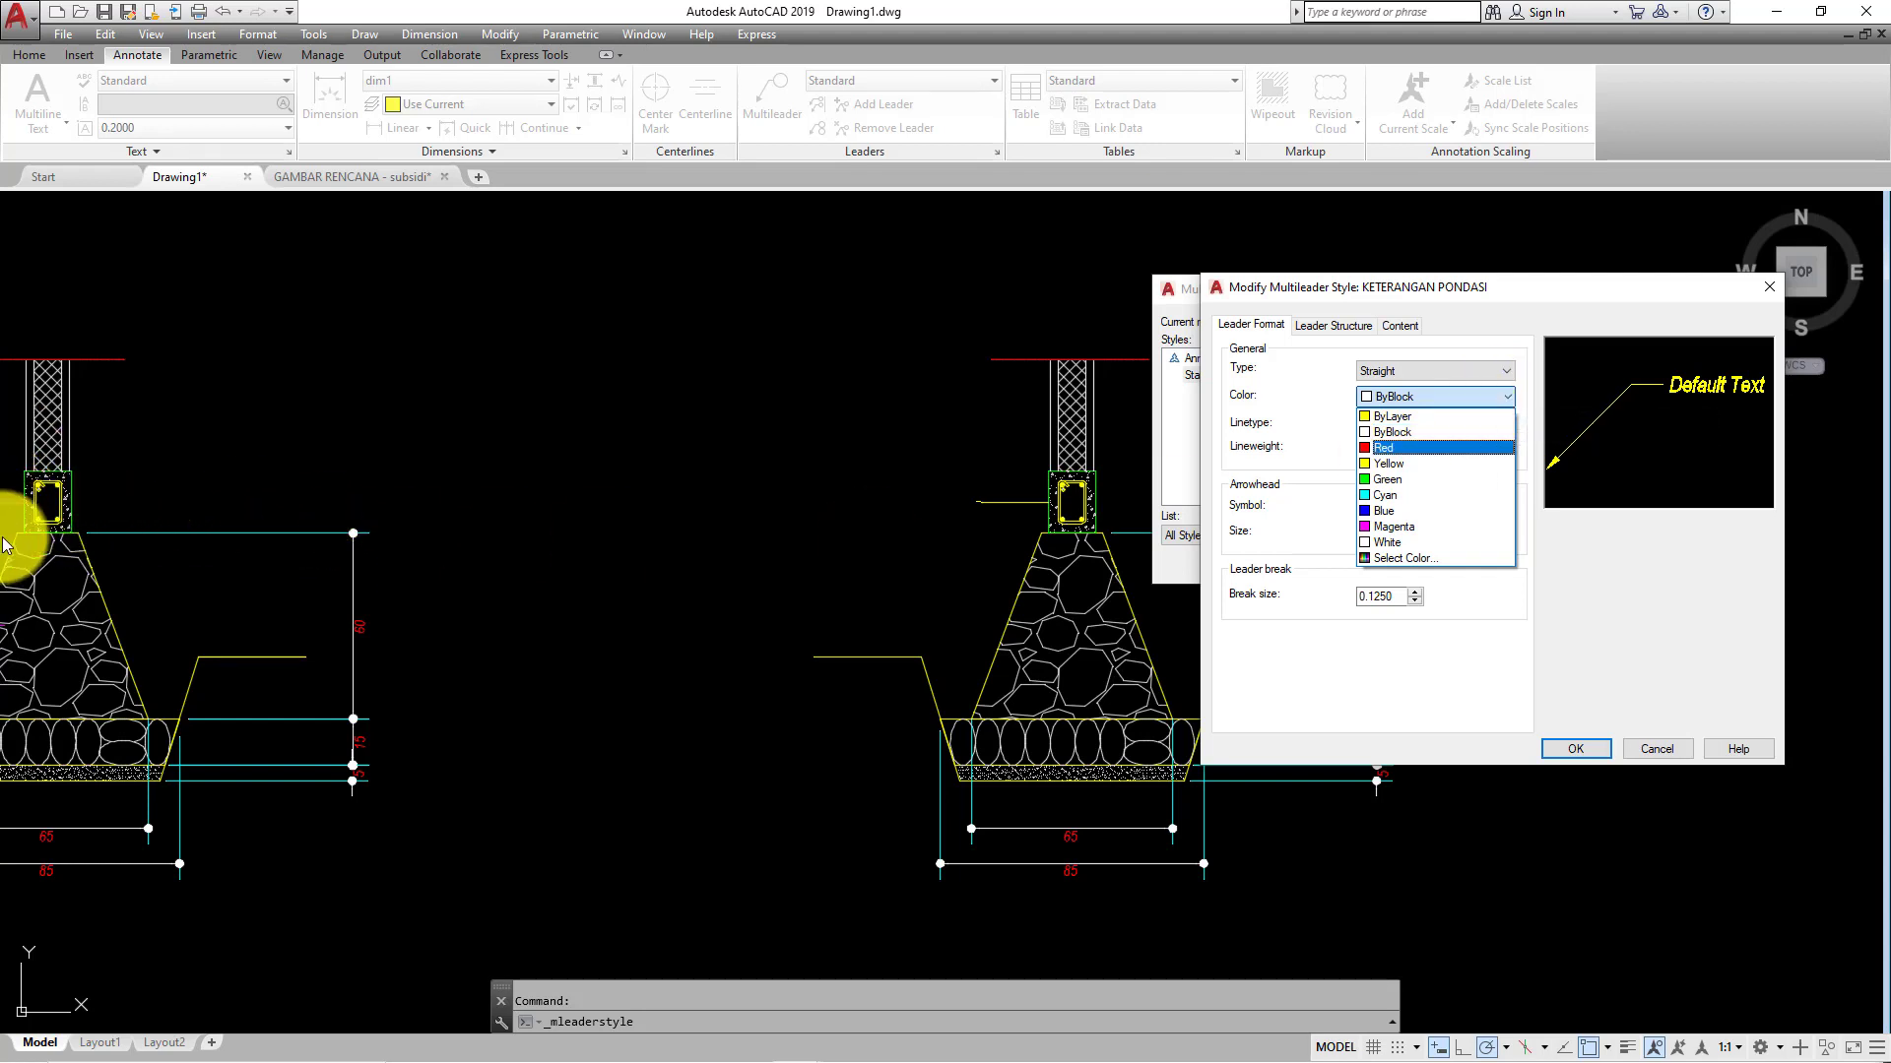
click(1400, 526)
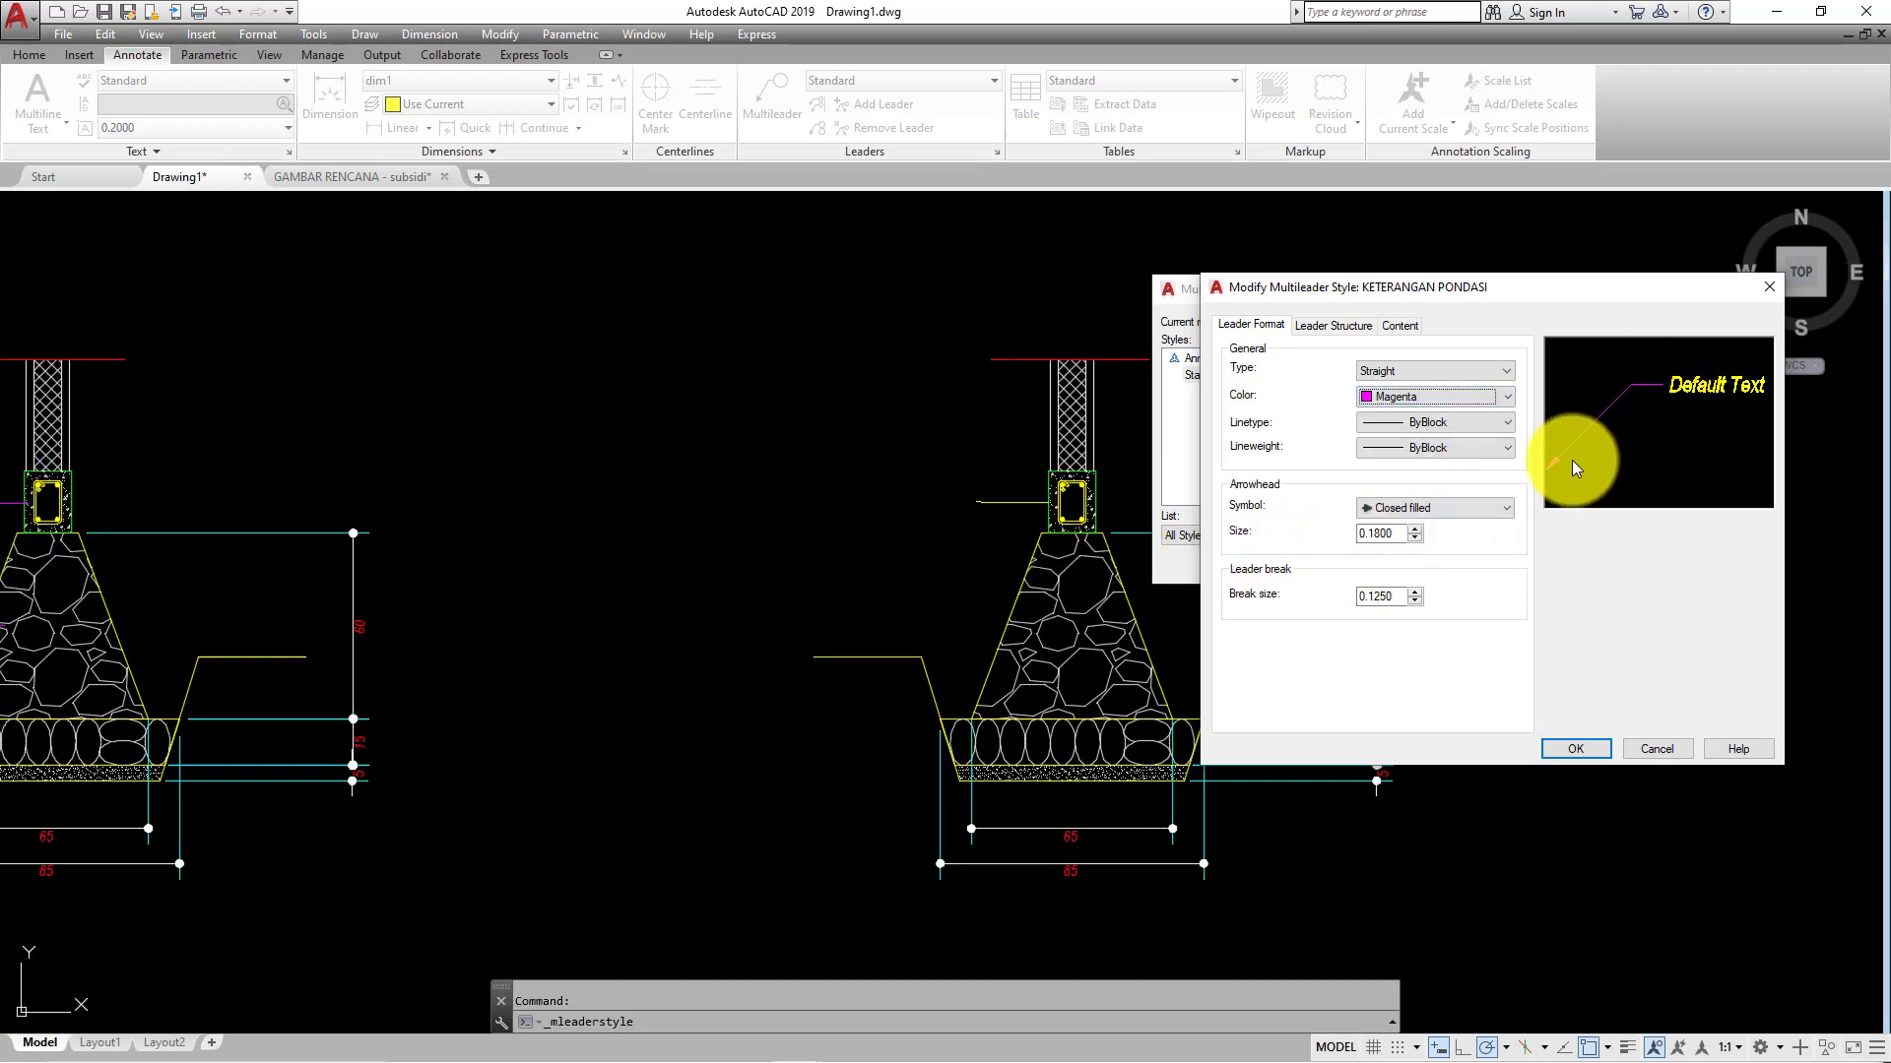
click(1506, 504)
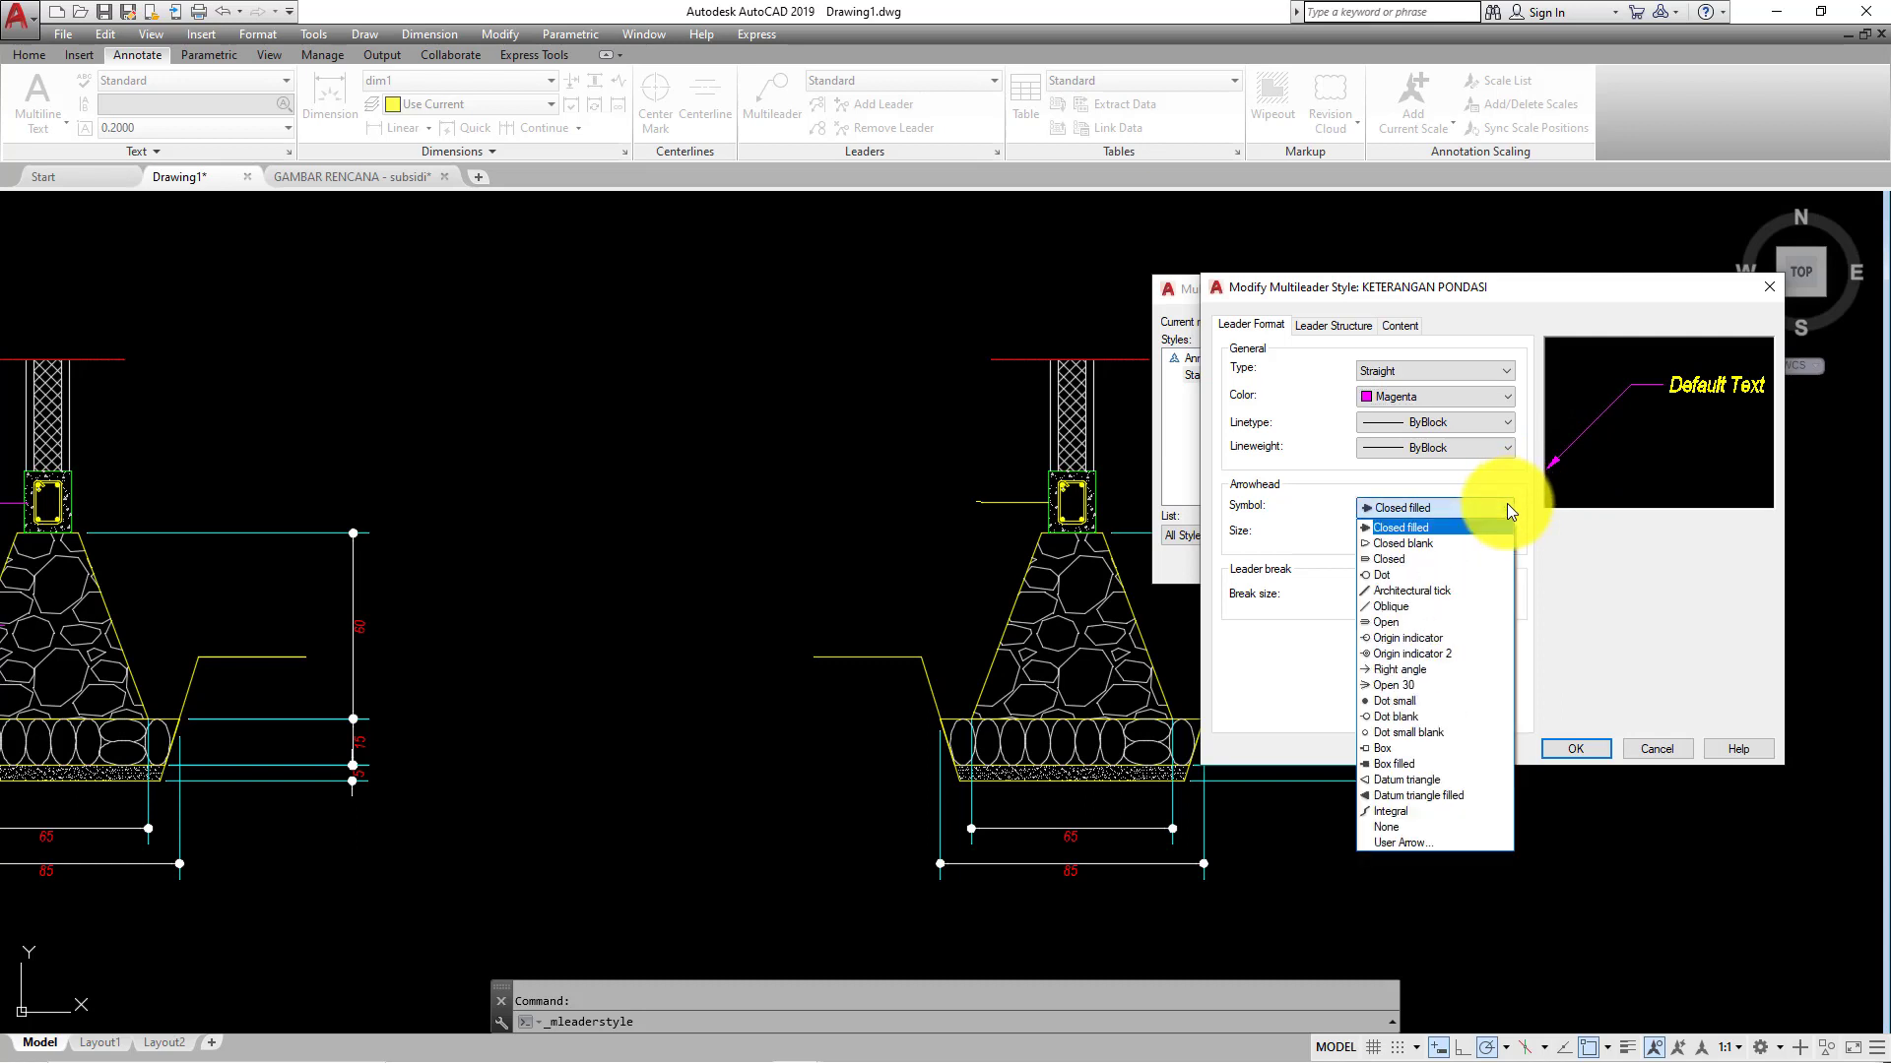
- Choose the Open 30 arrowhead and select the Arrowhead Size value to change it to 5
click(1384, 685)
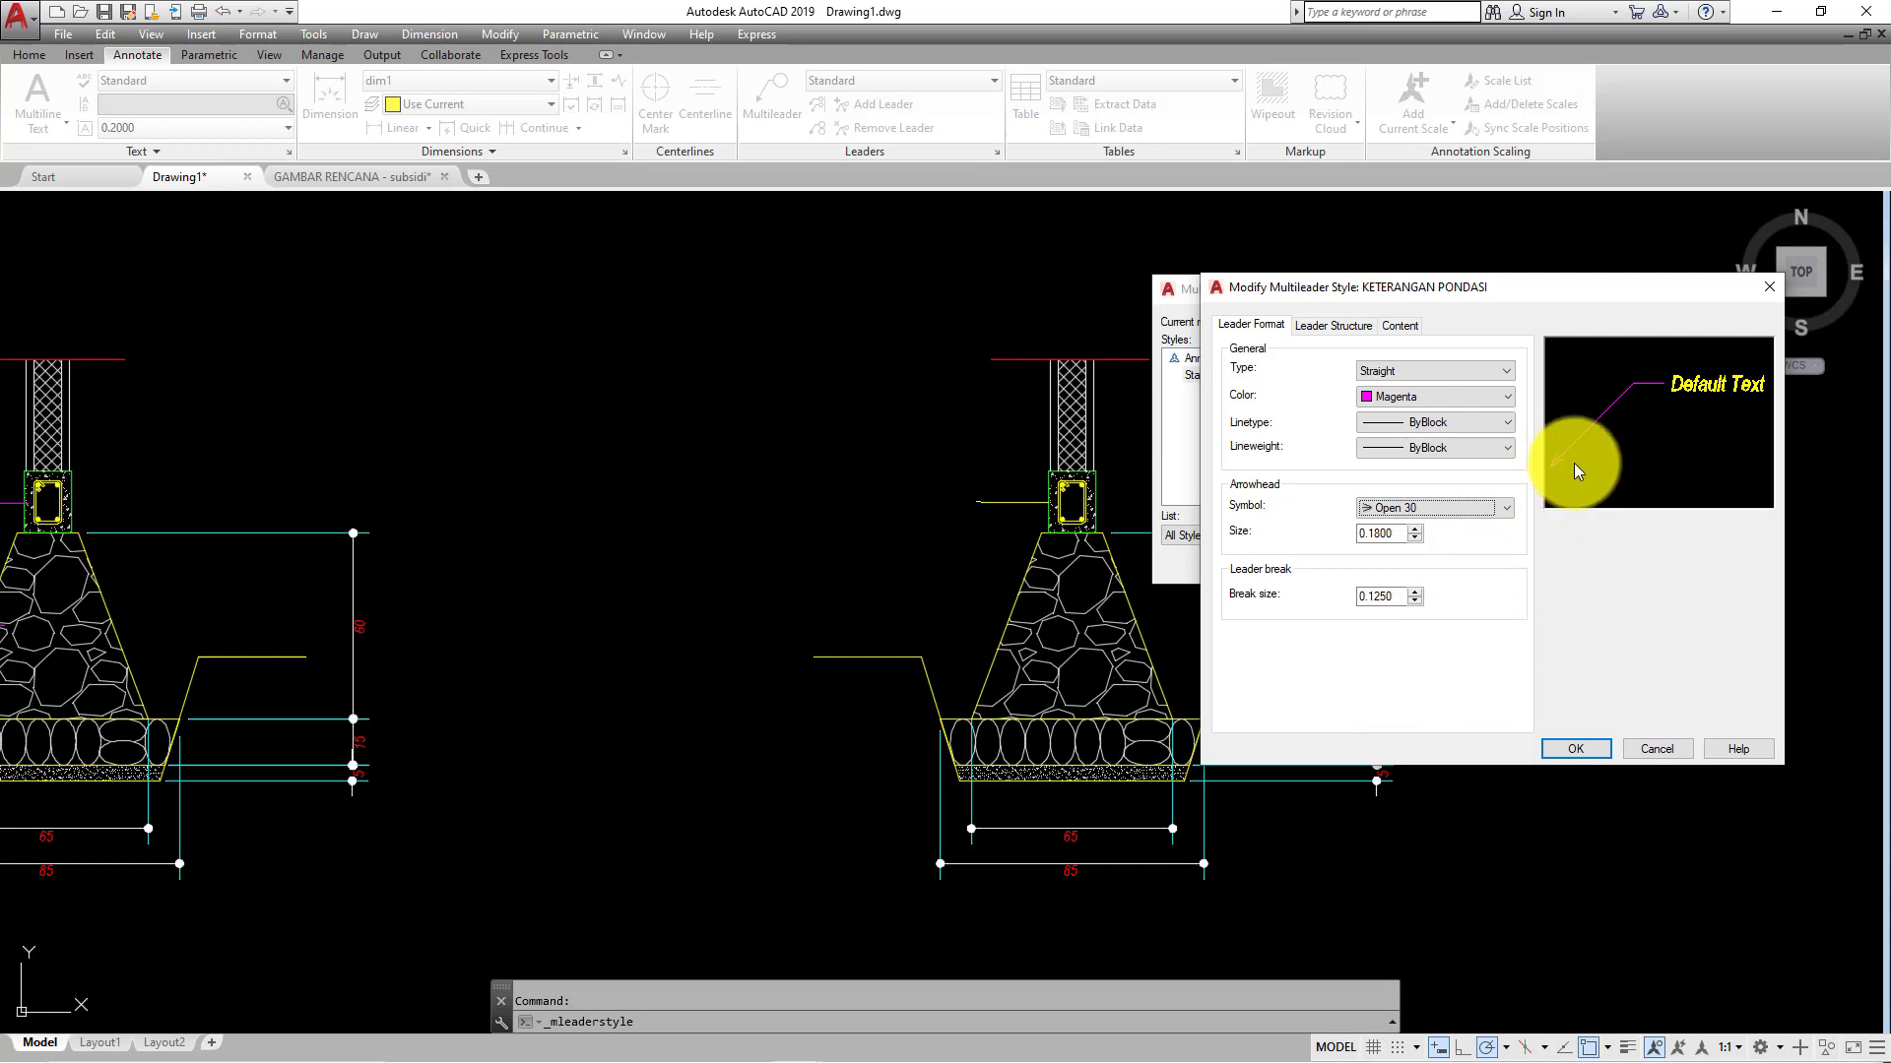
click(1497, 506)
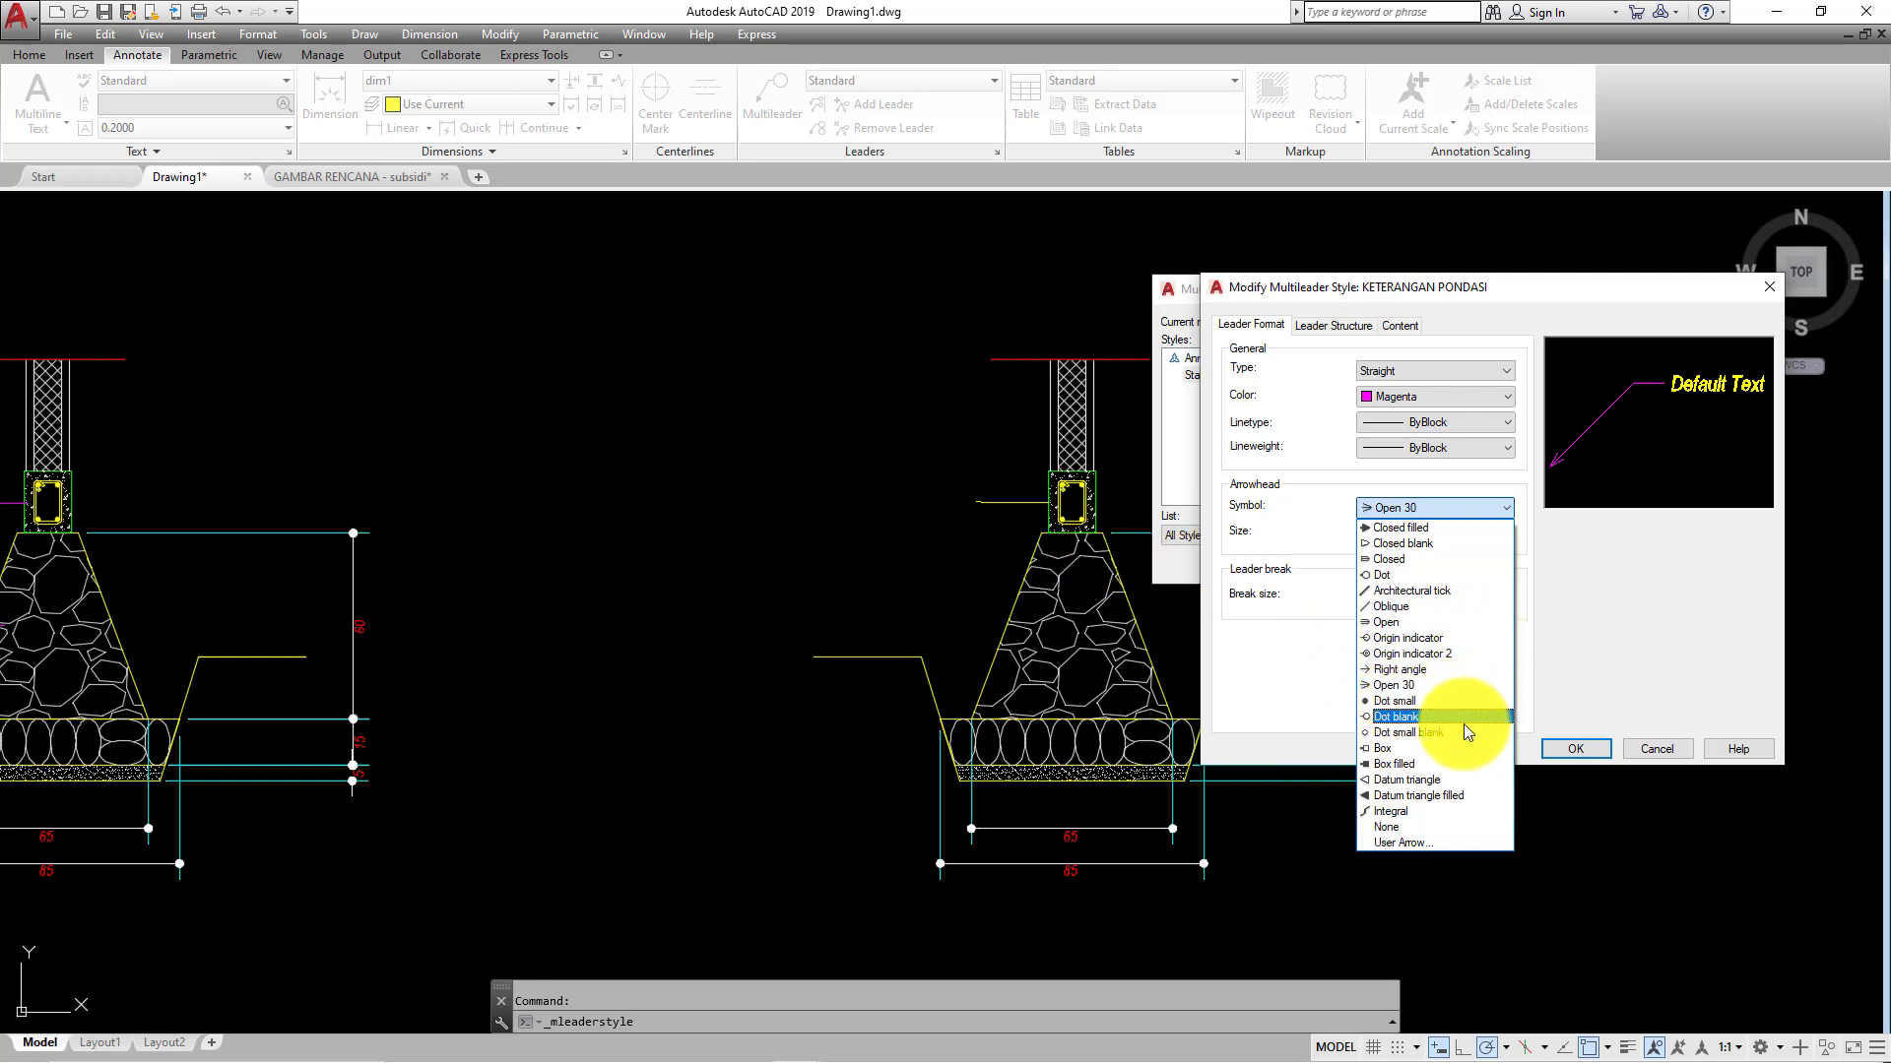
click(1398, 688)
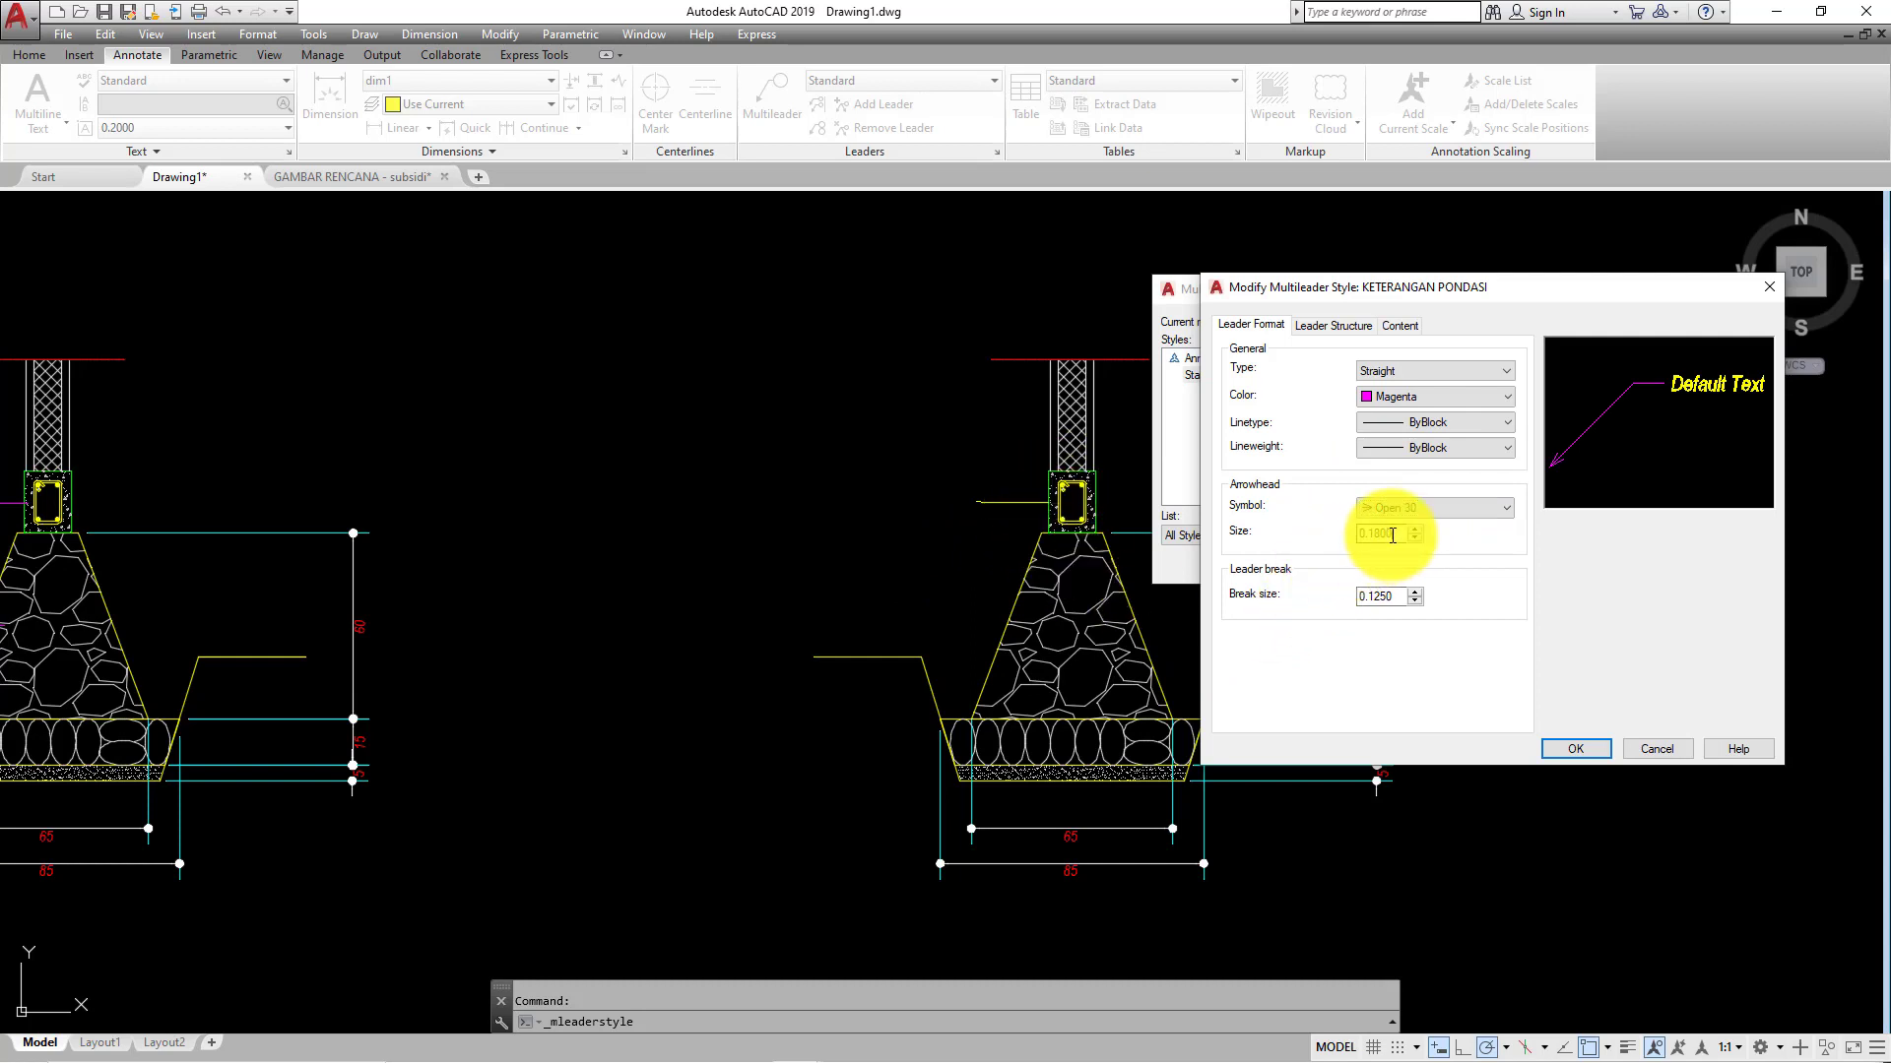
double_click(1351, 535)
text(5)
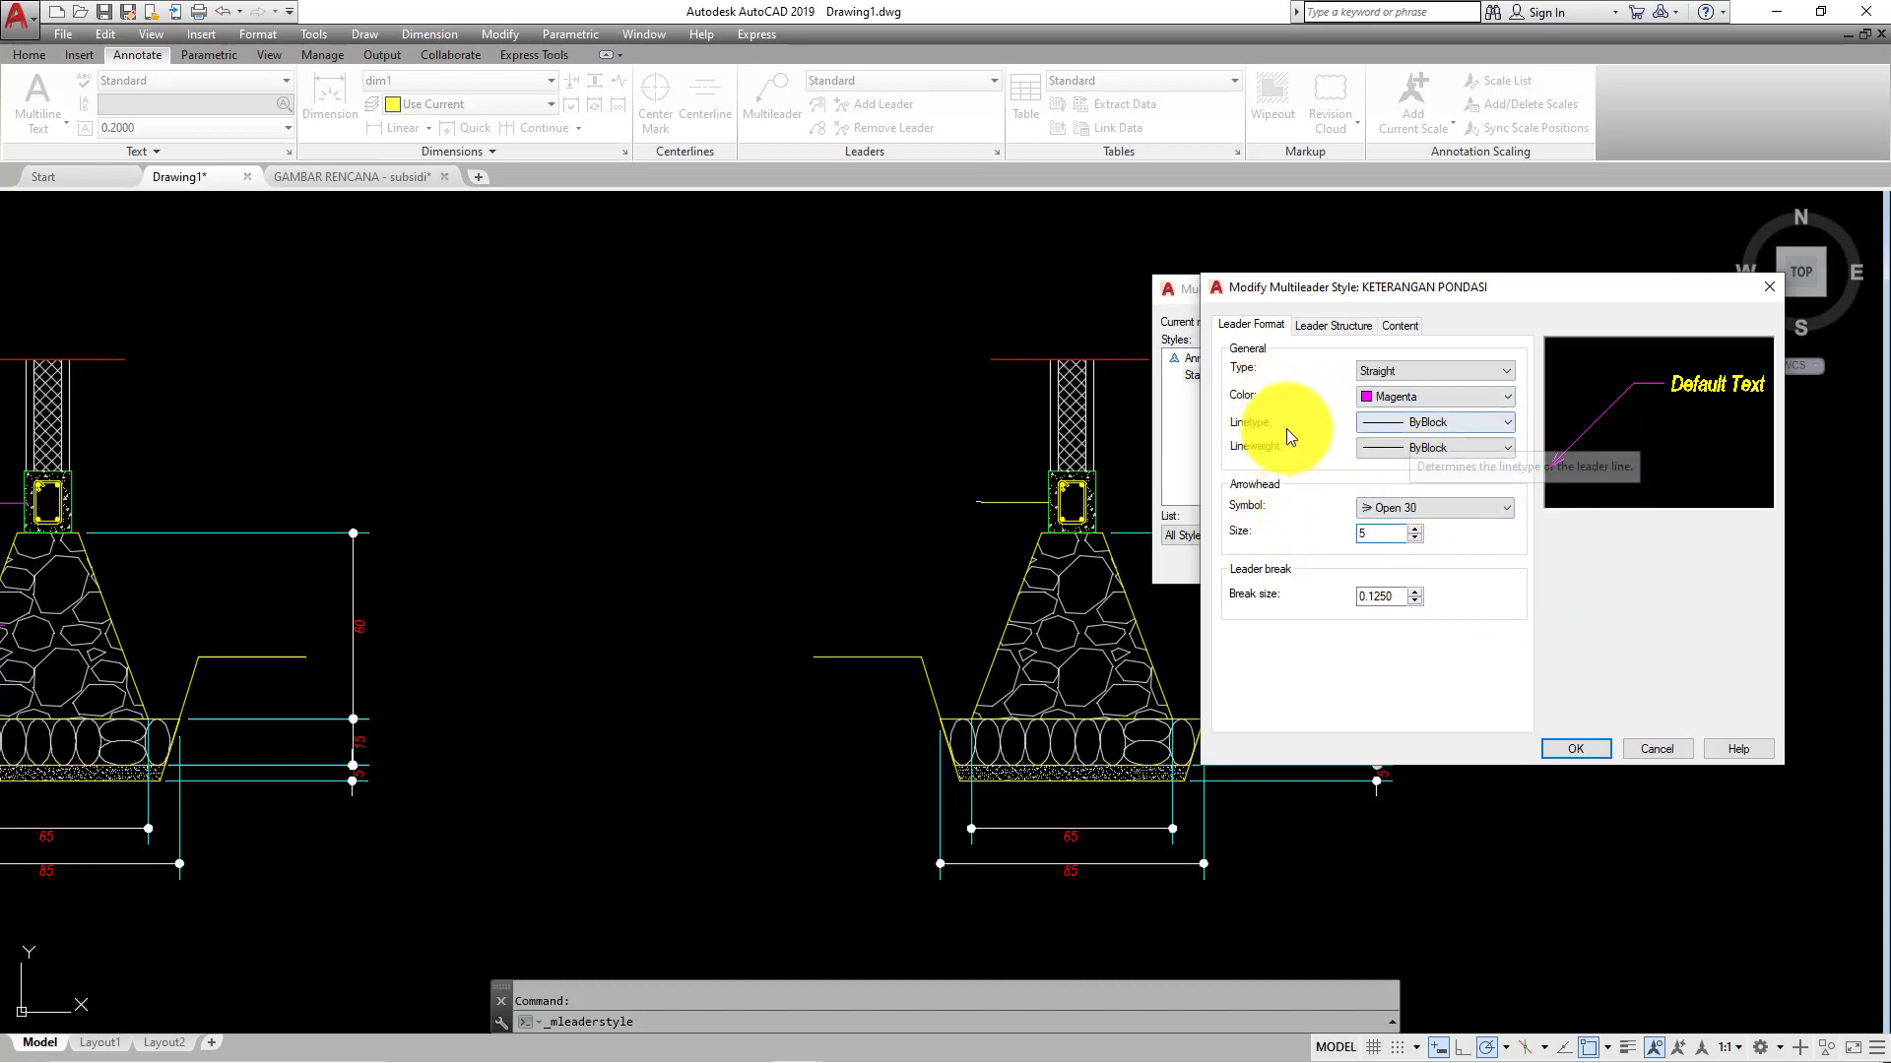
- Browse and cancel loading extra linetypes, leaving leader linetype and lineweight at ByBlock
click(1469, 427)
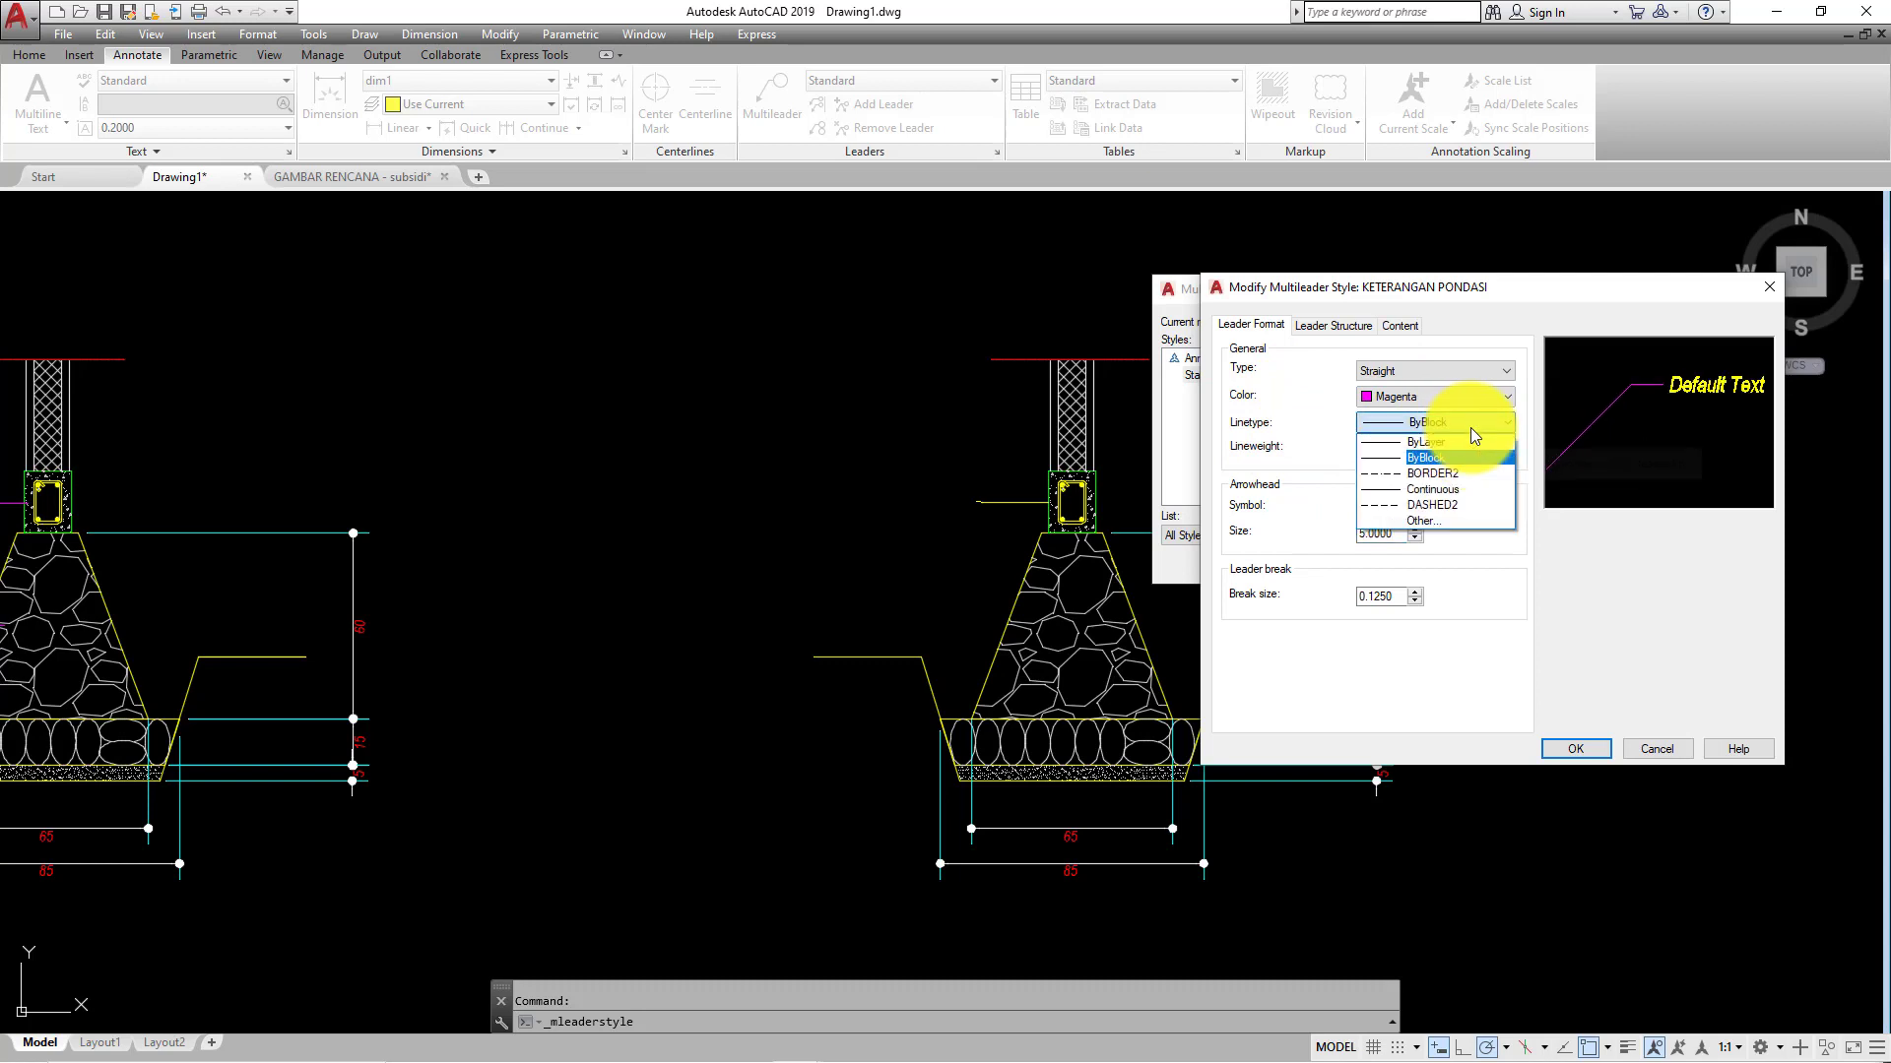
click(1416, 518)
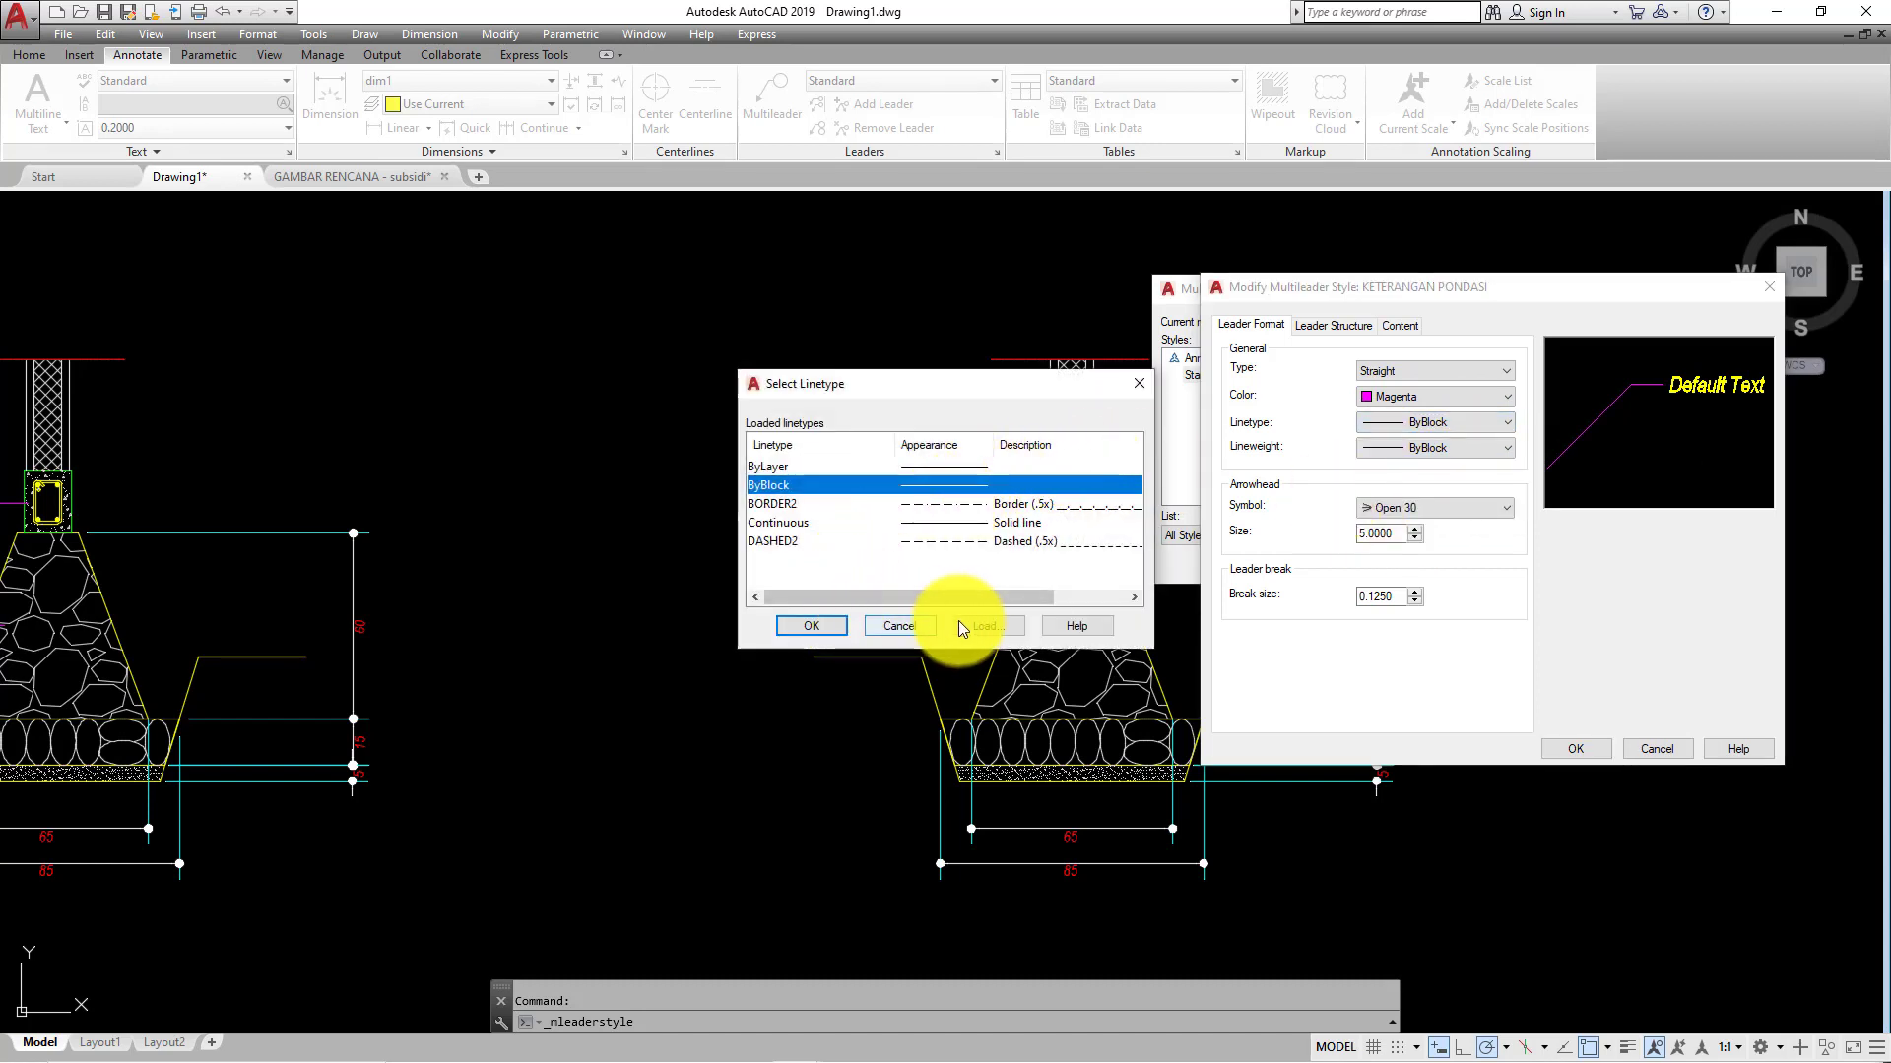
click(983, 627)
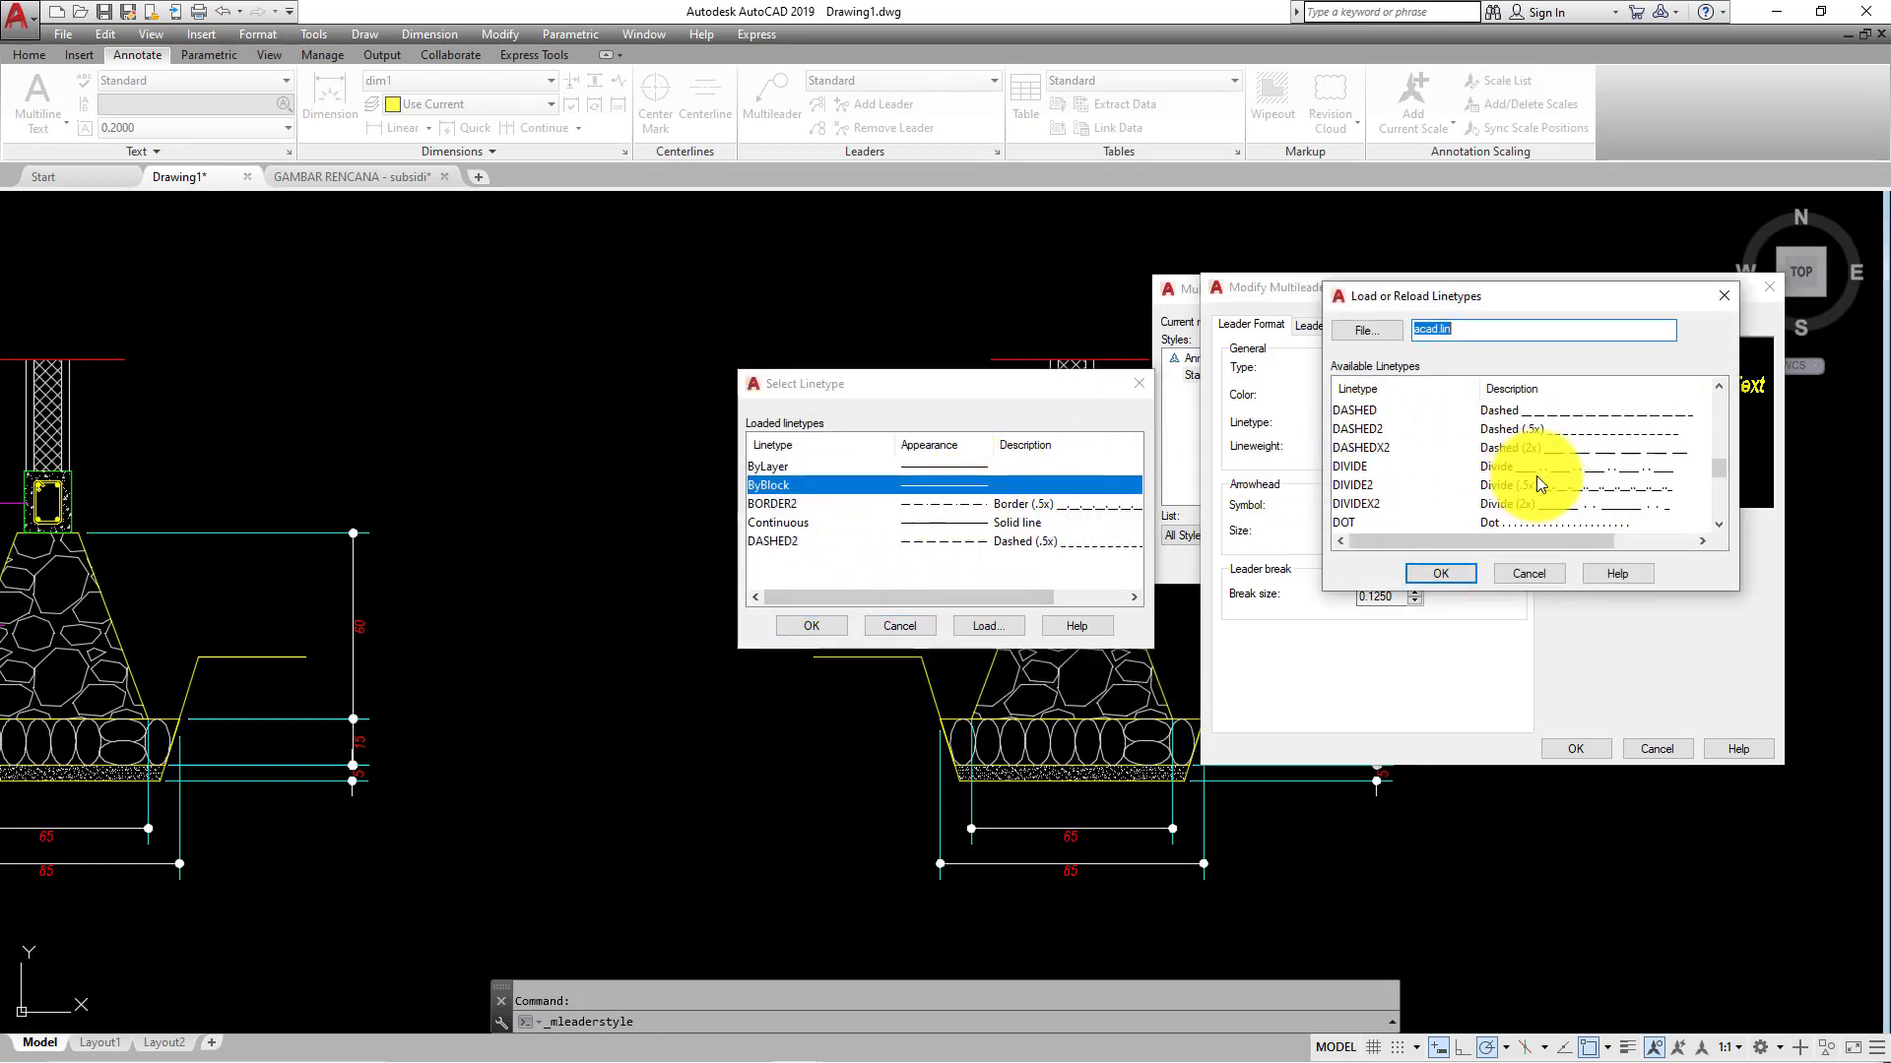
scroll(1537, 482, down, 5)
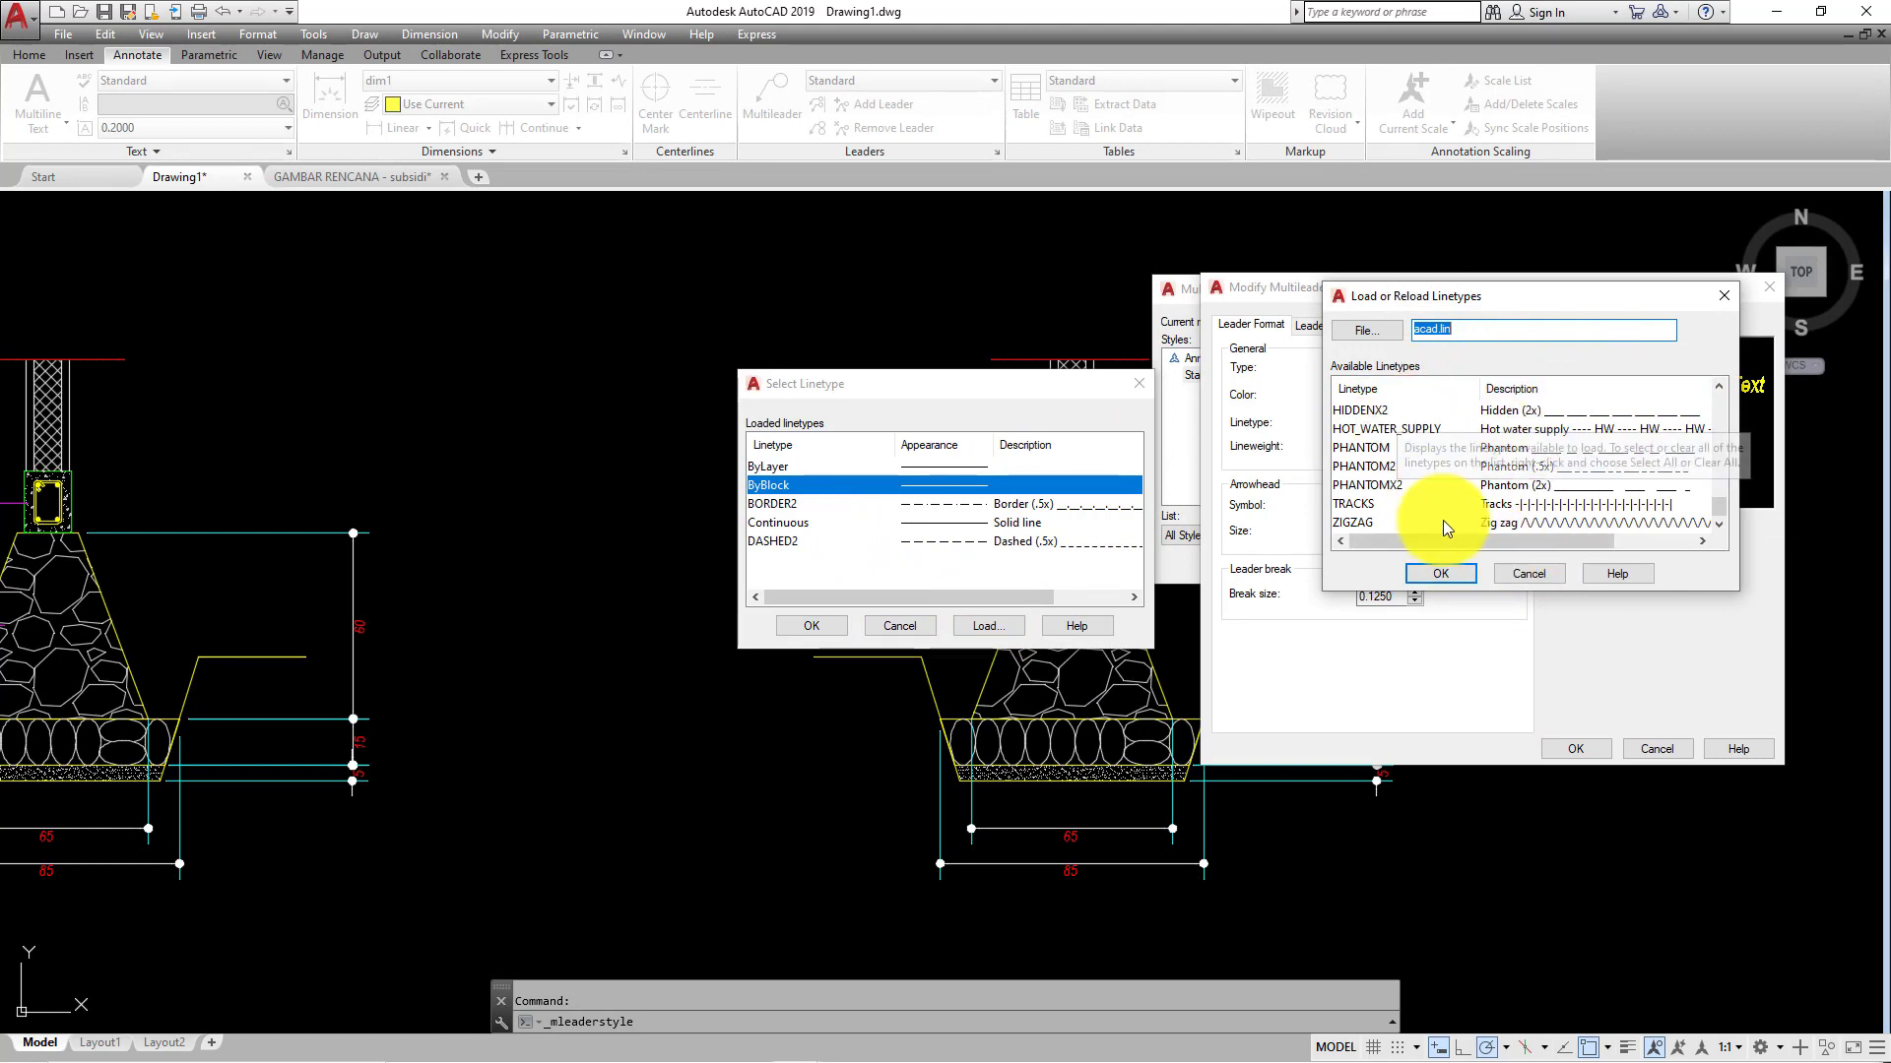
click(1723, 299)
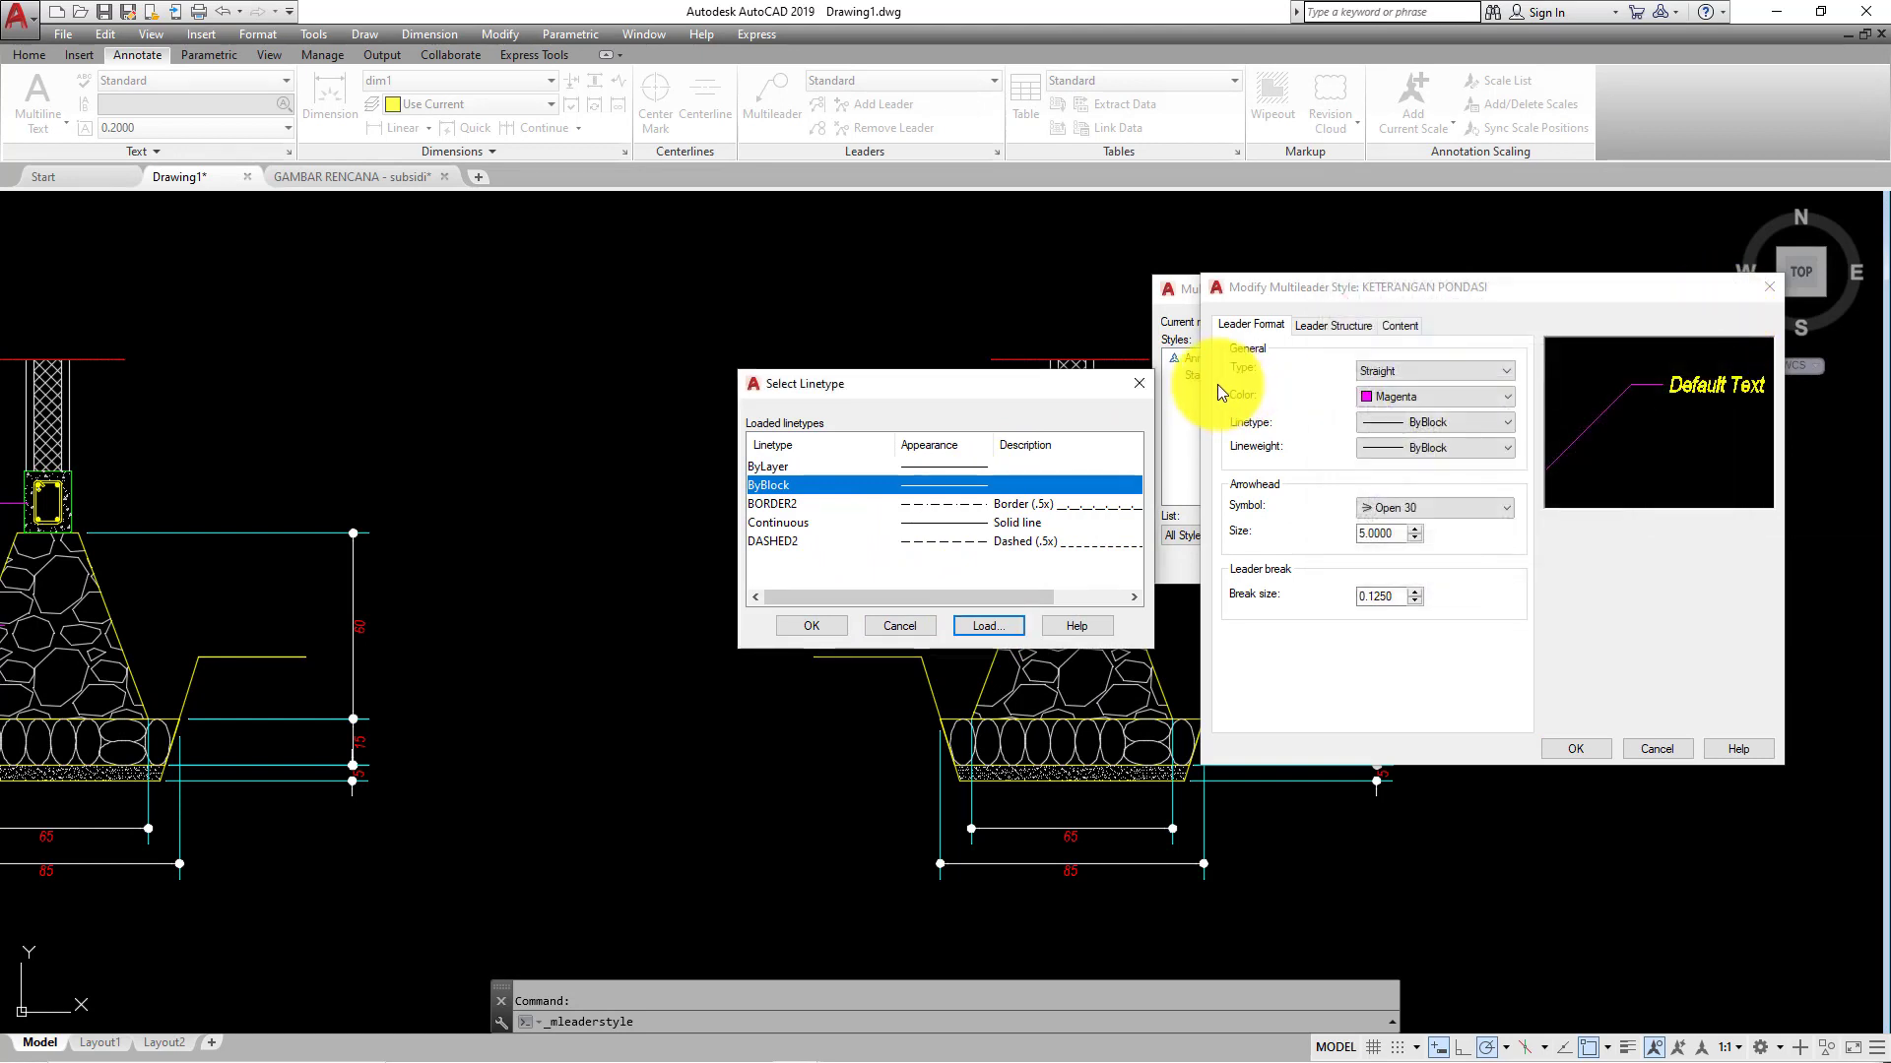
click(1139, 383)
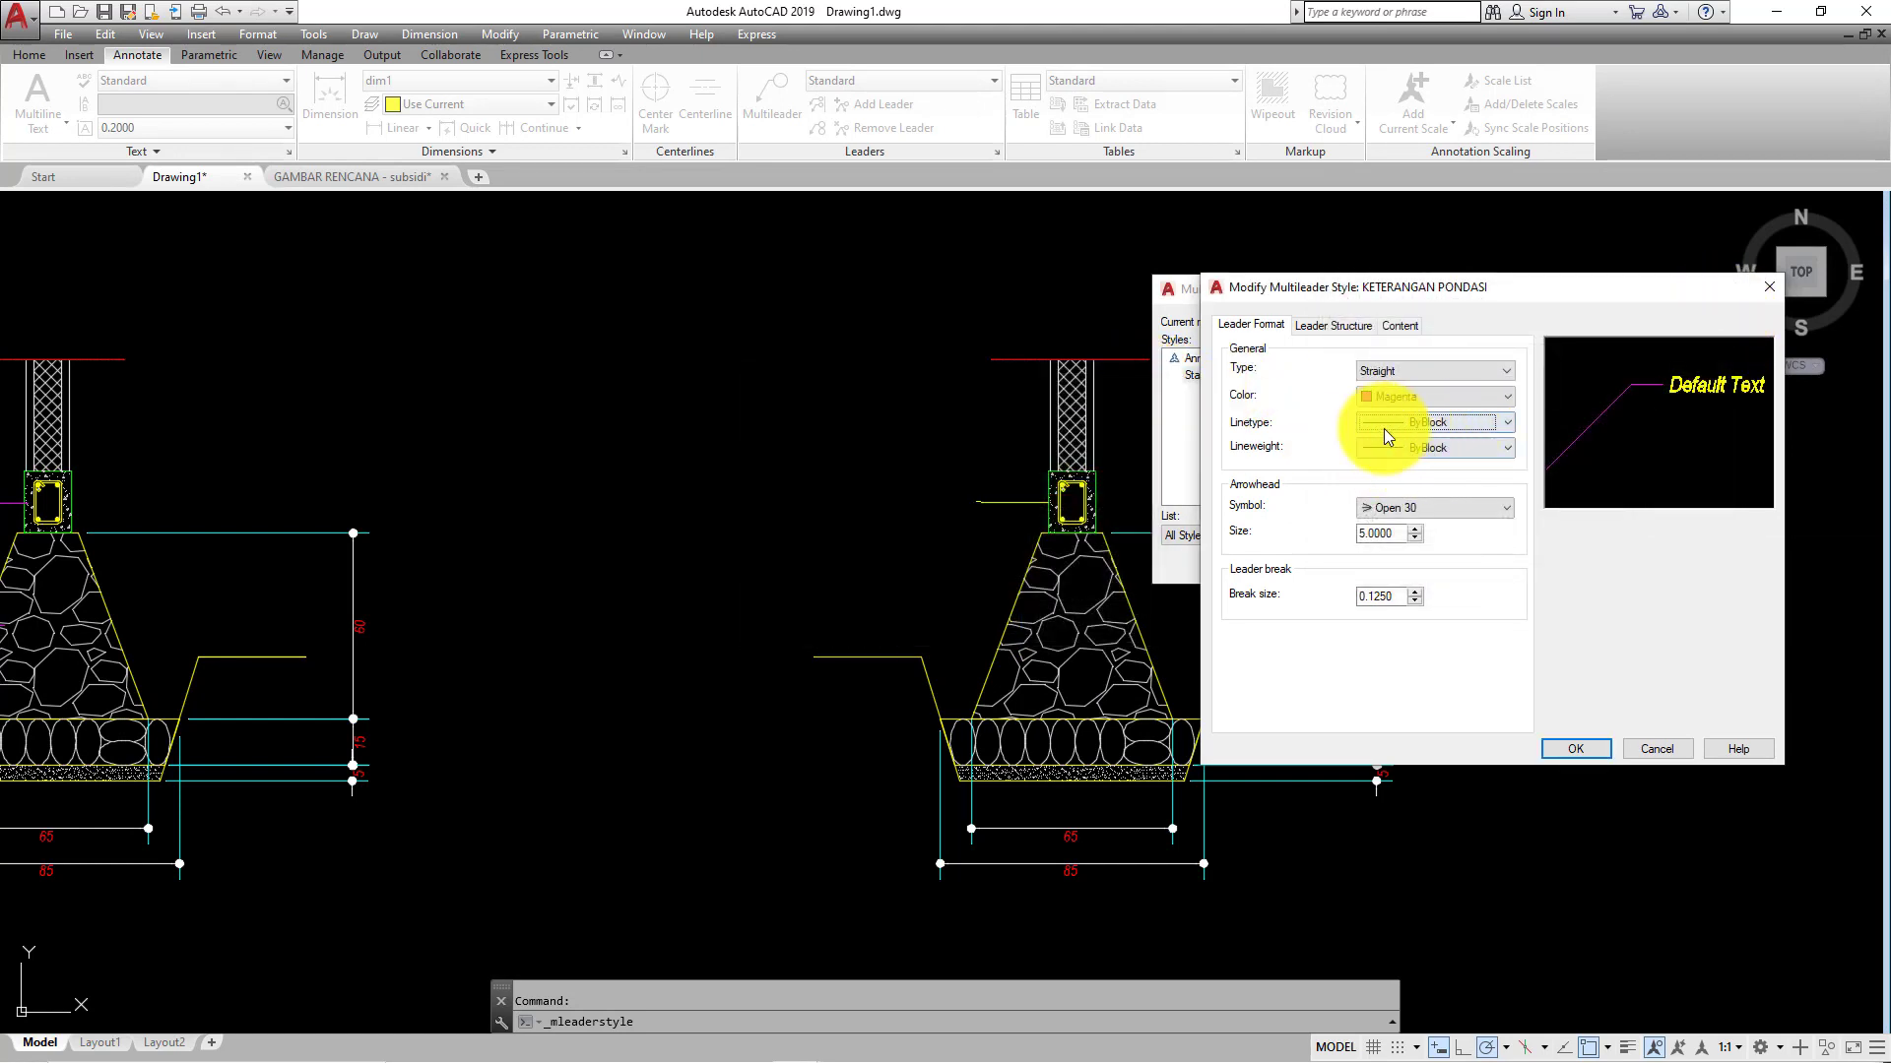
click(1432, 451)
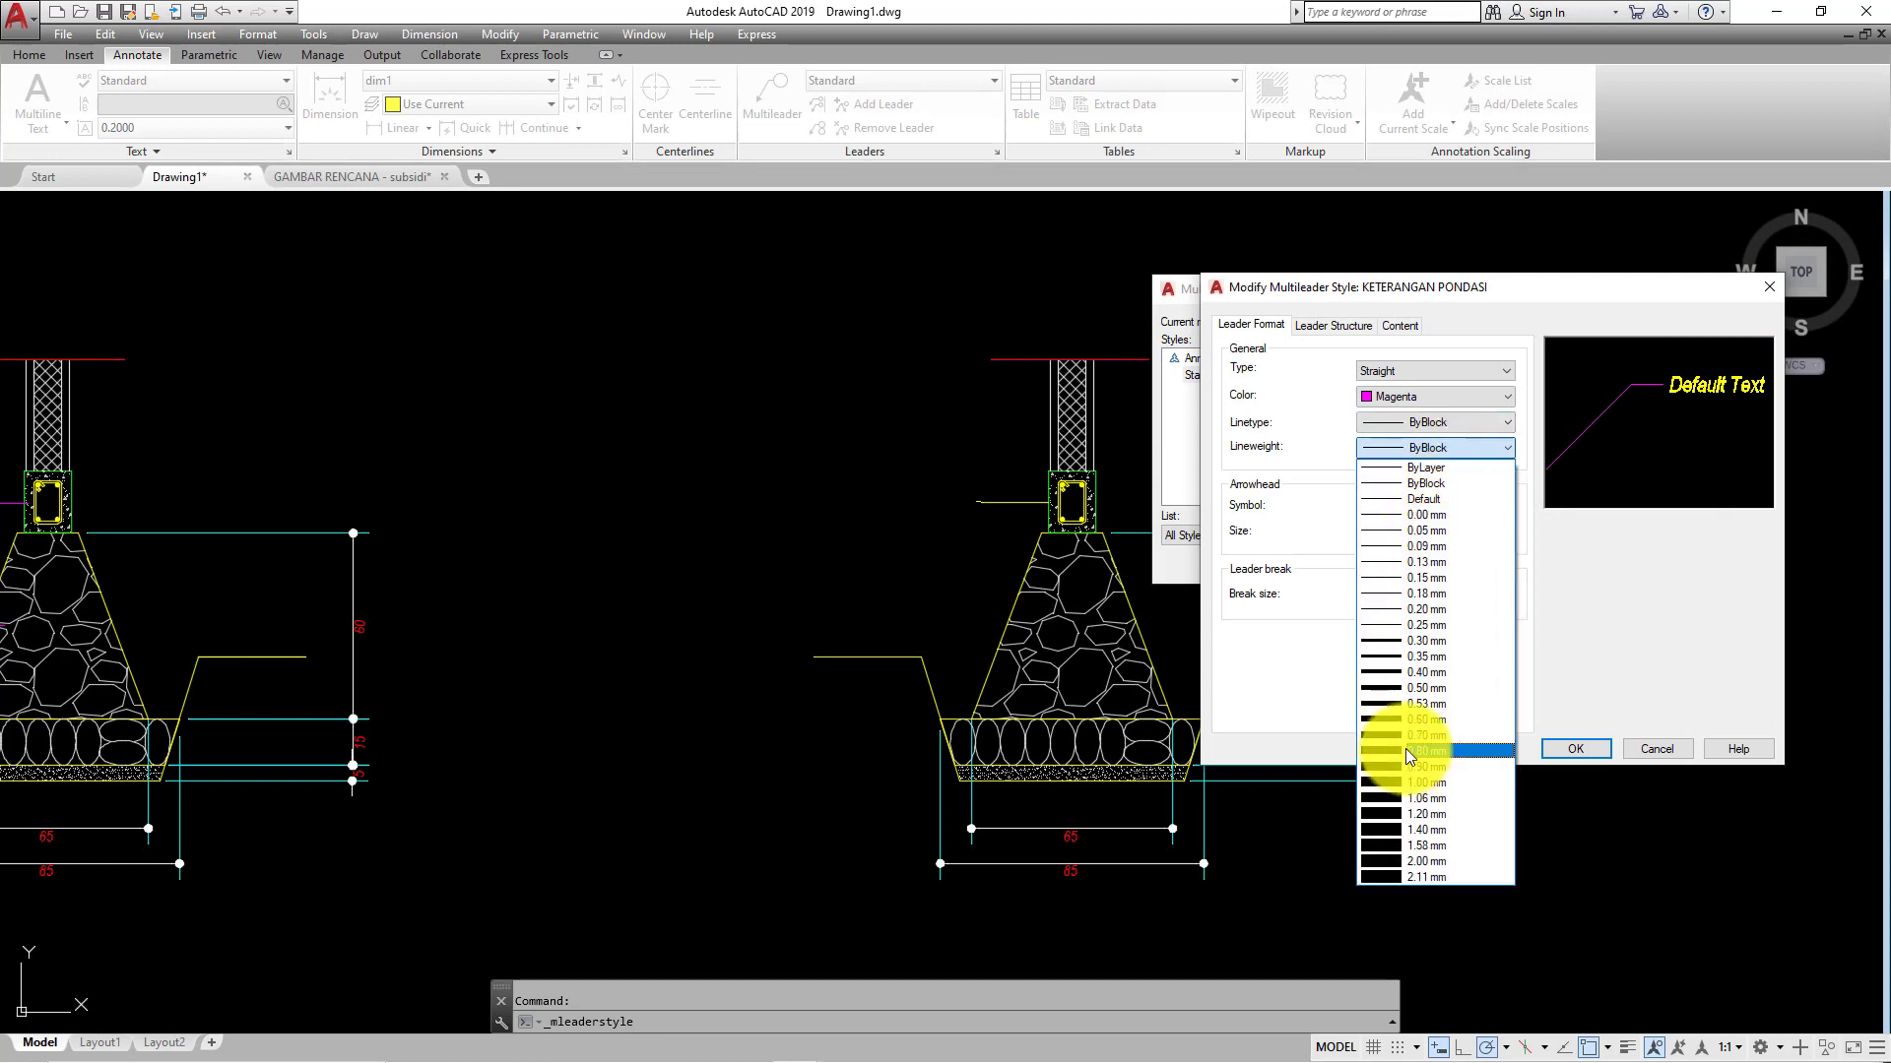
click(1443, 447)
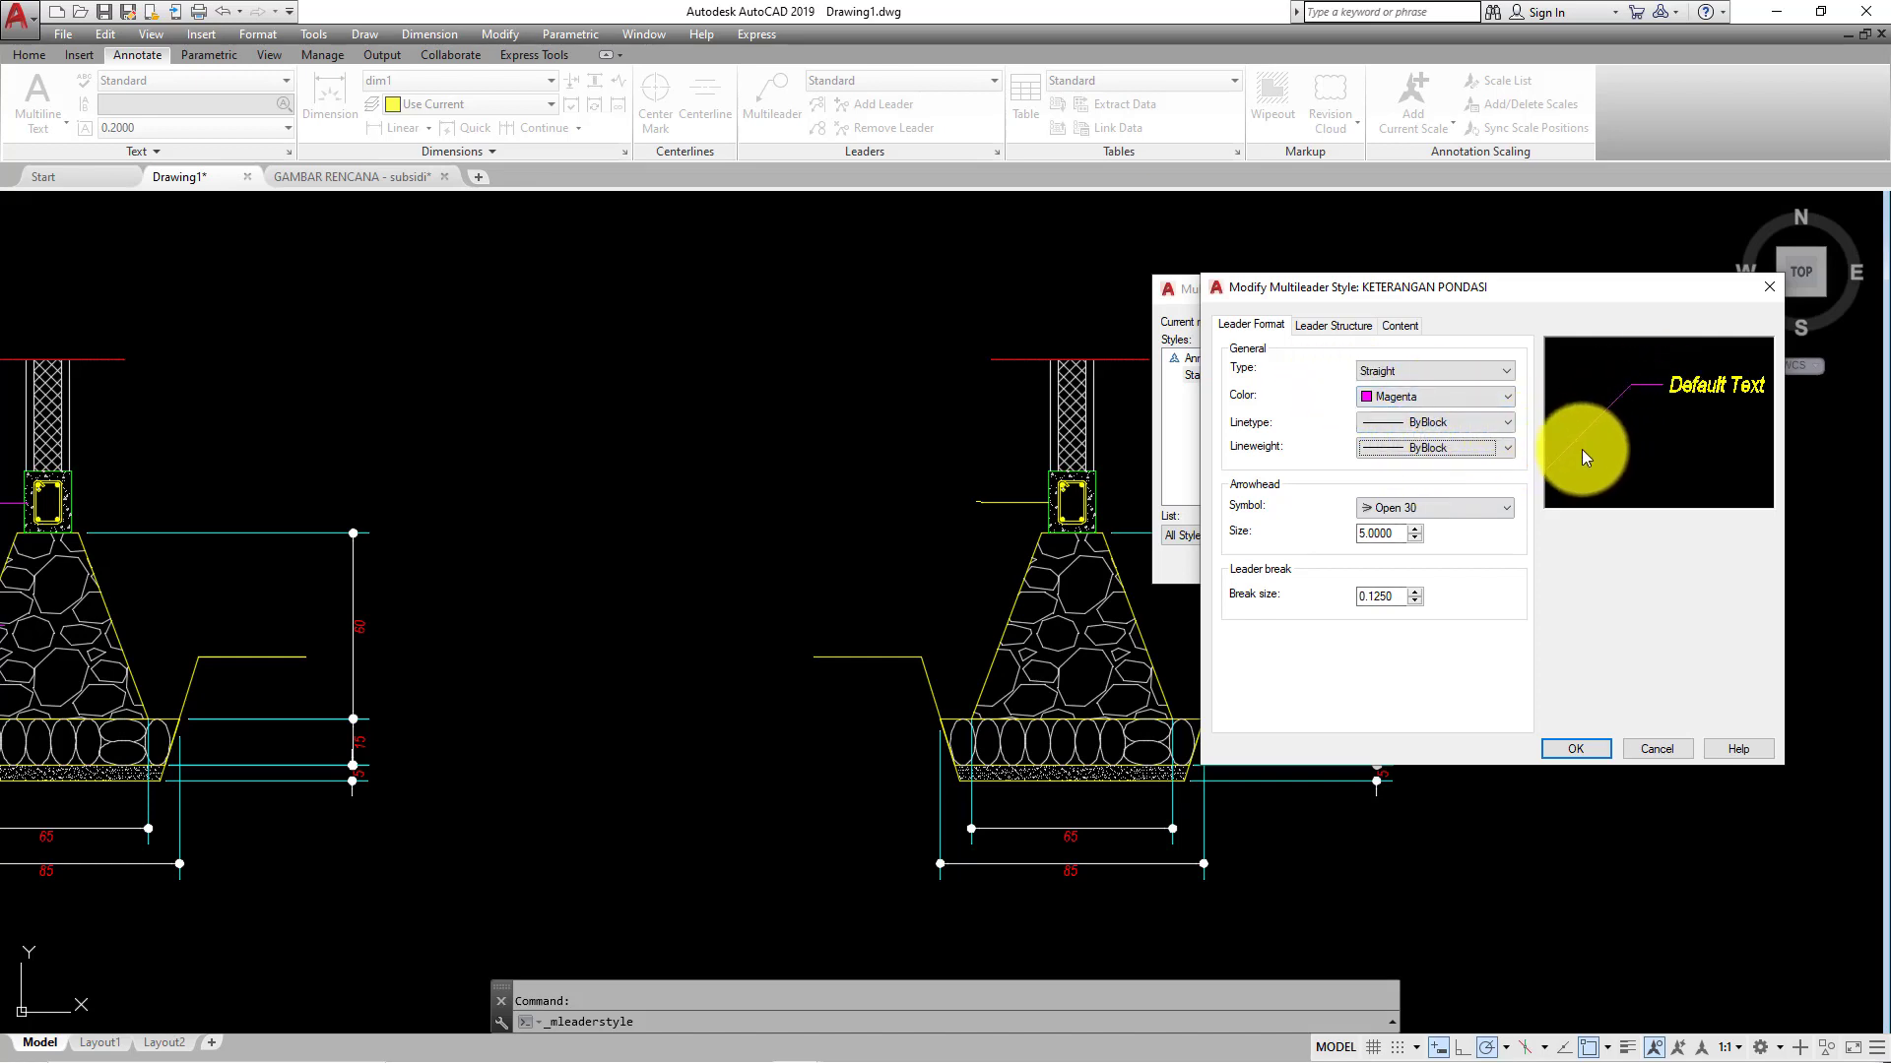
- Review the Leader Structure and Content tabs, keep the Standard text style, and open its settings
click(1333, 327)
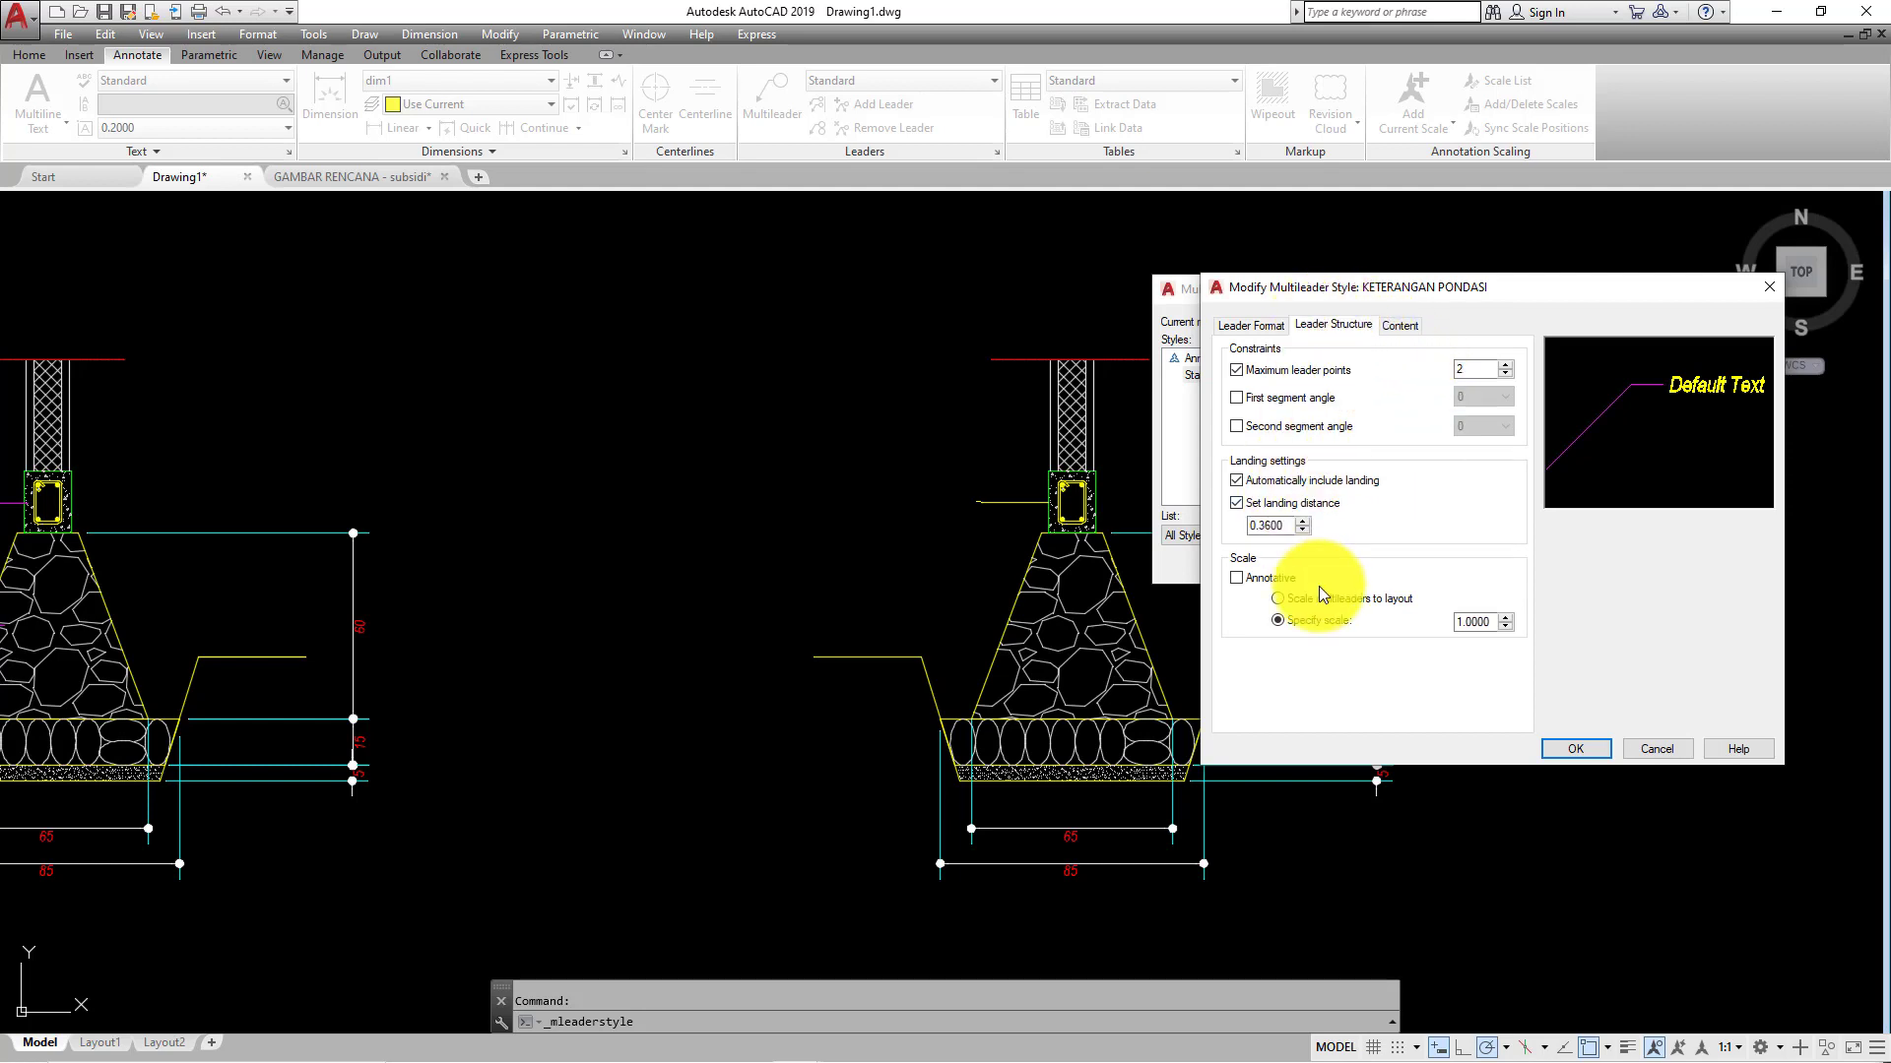
click(1408, 328)
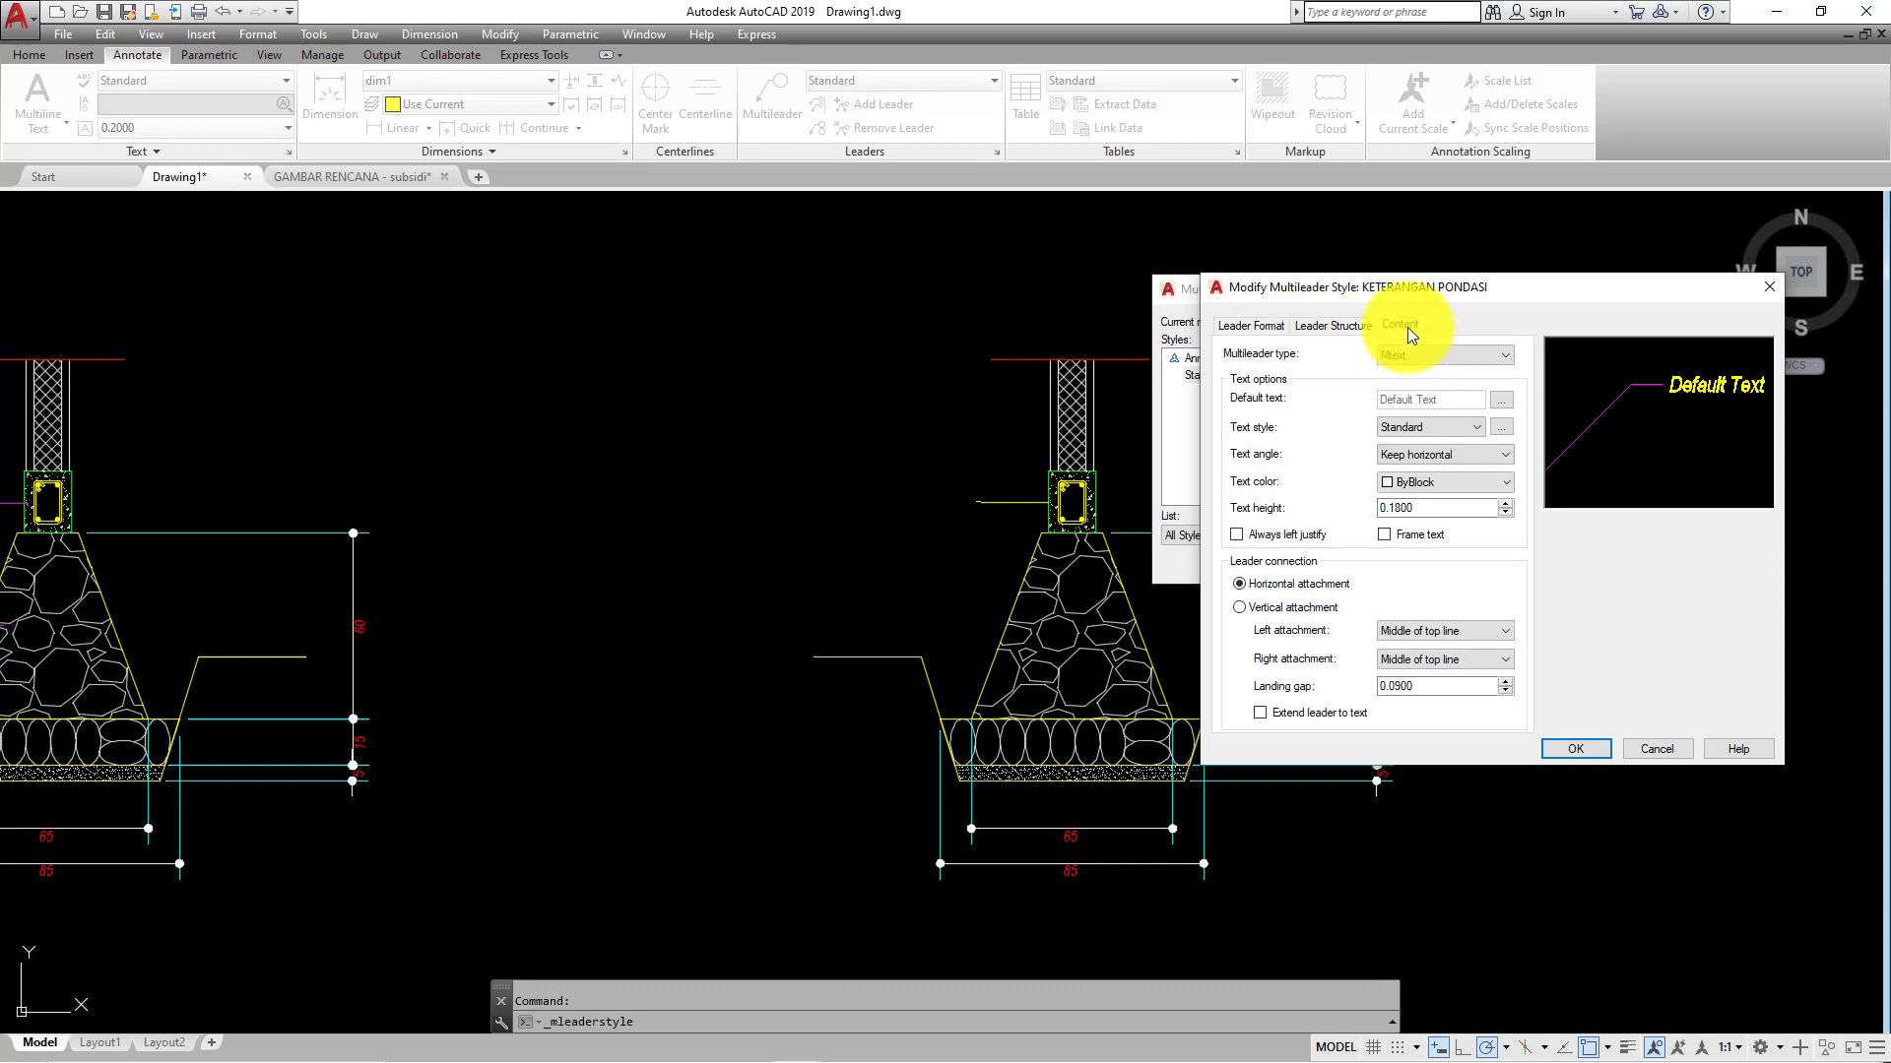
click(1449, 356)
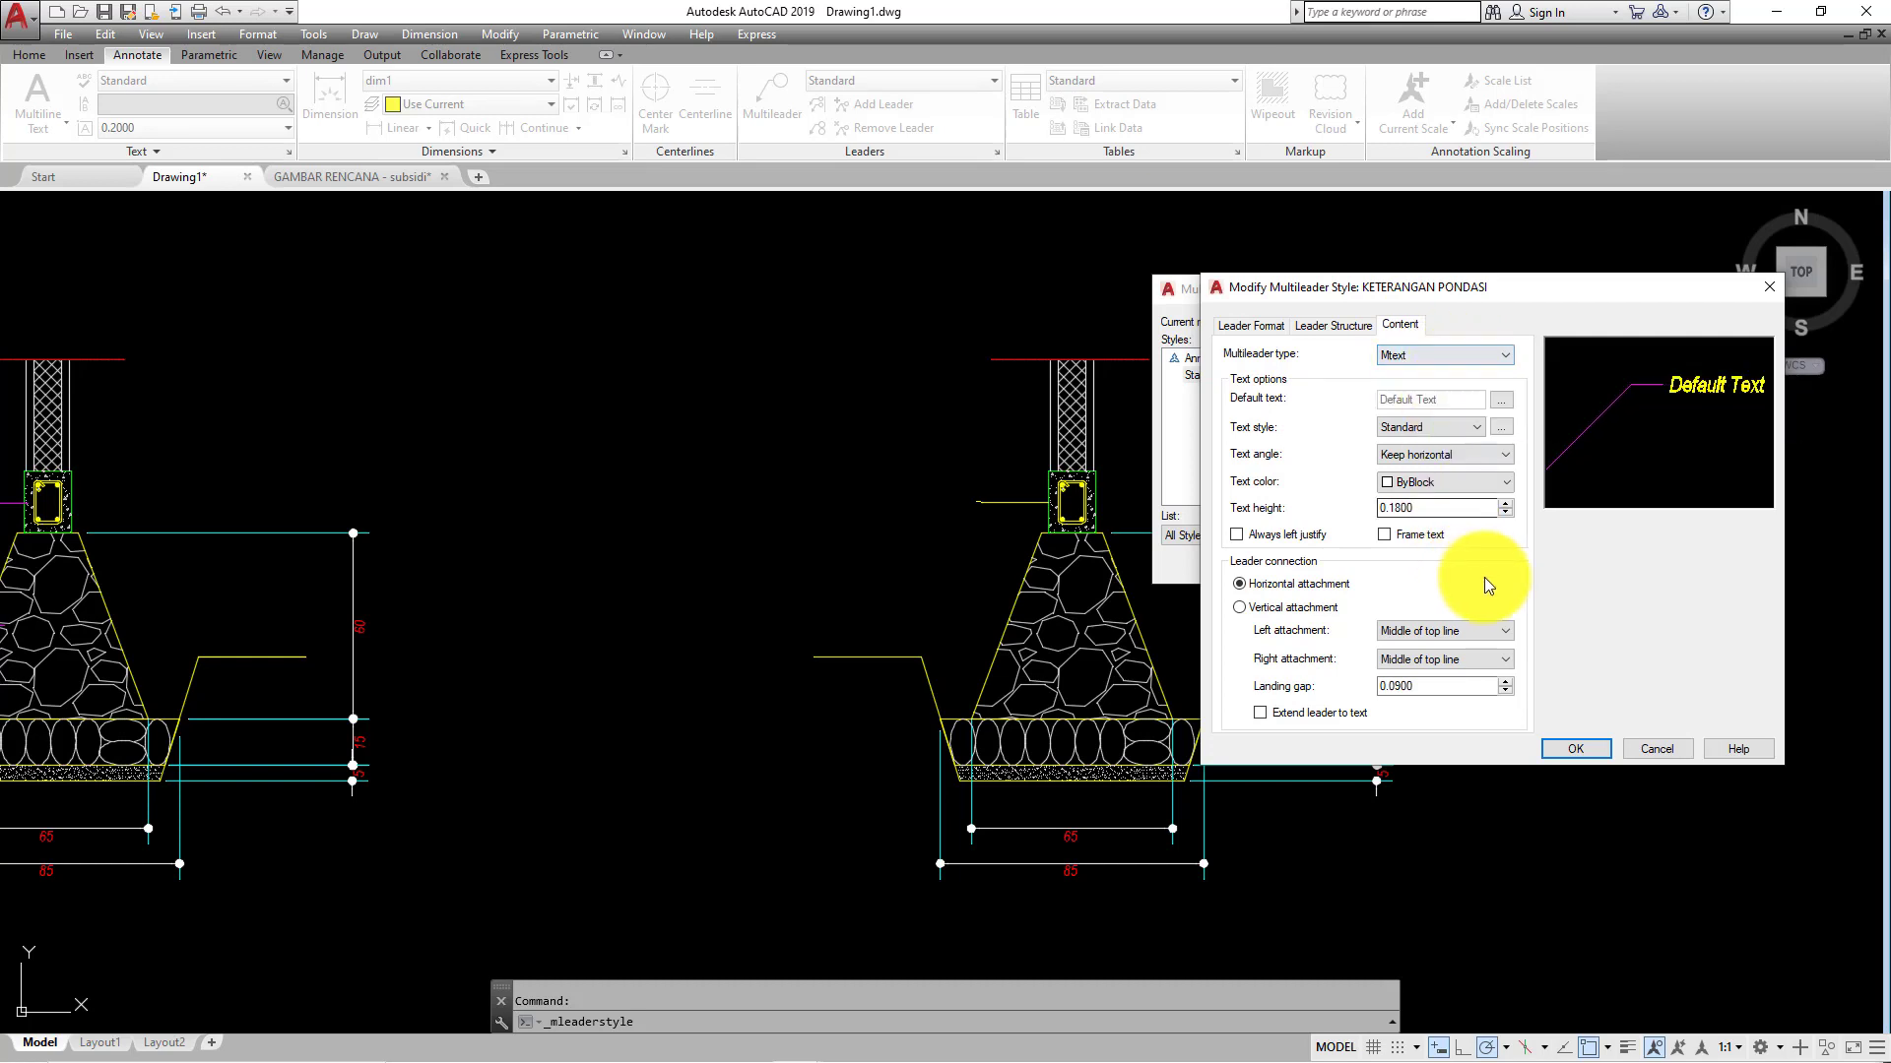
click(1479, 432)
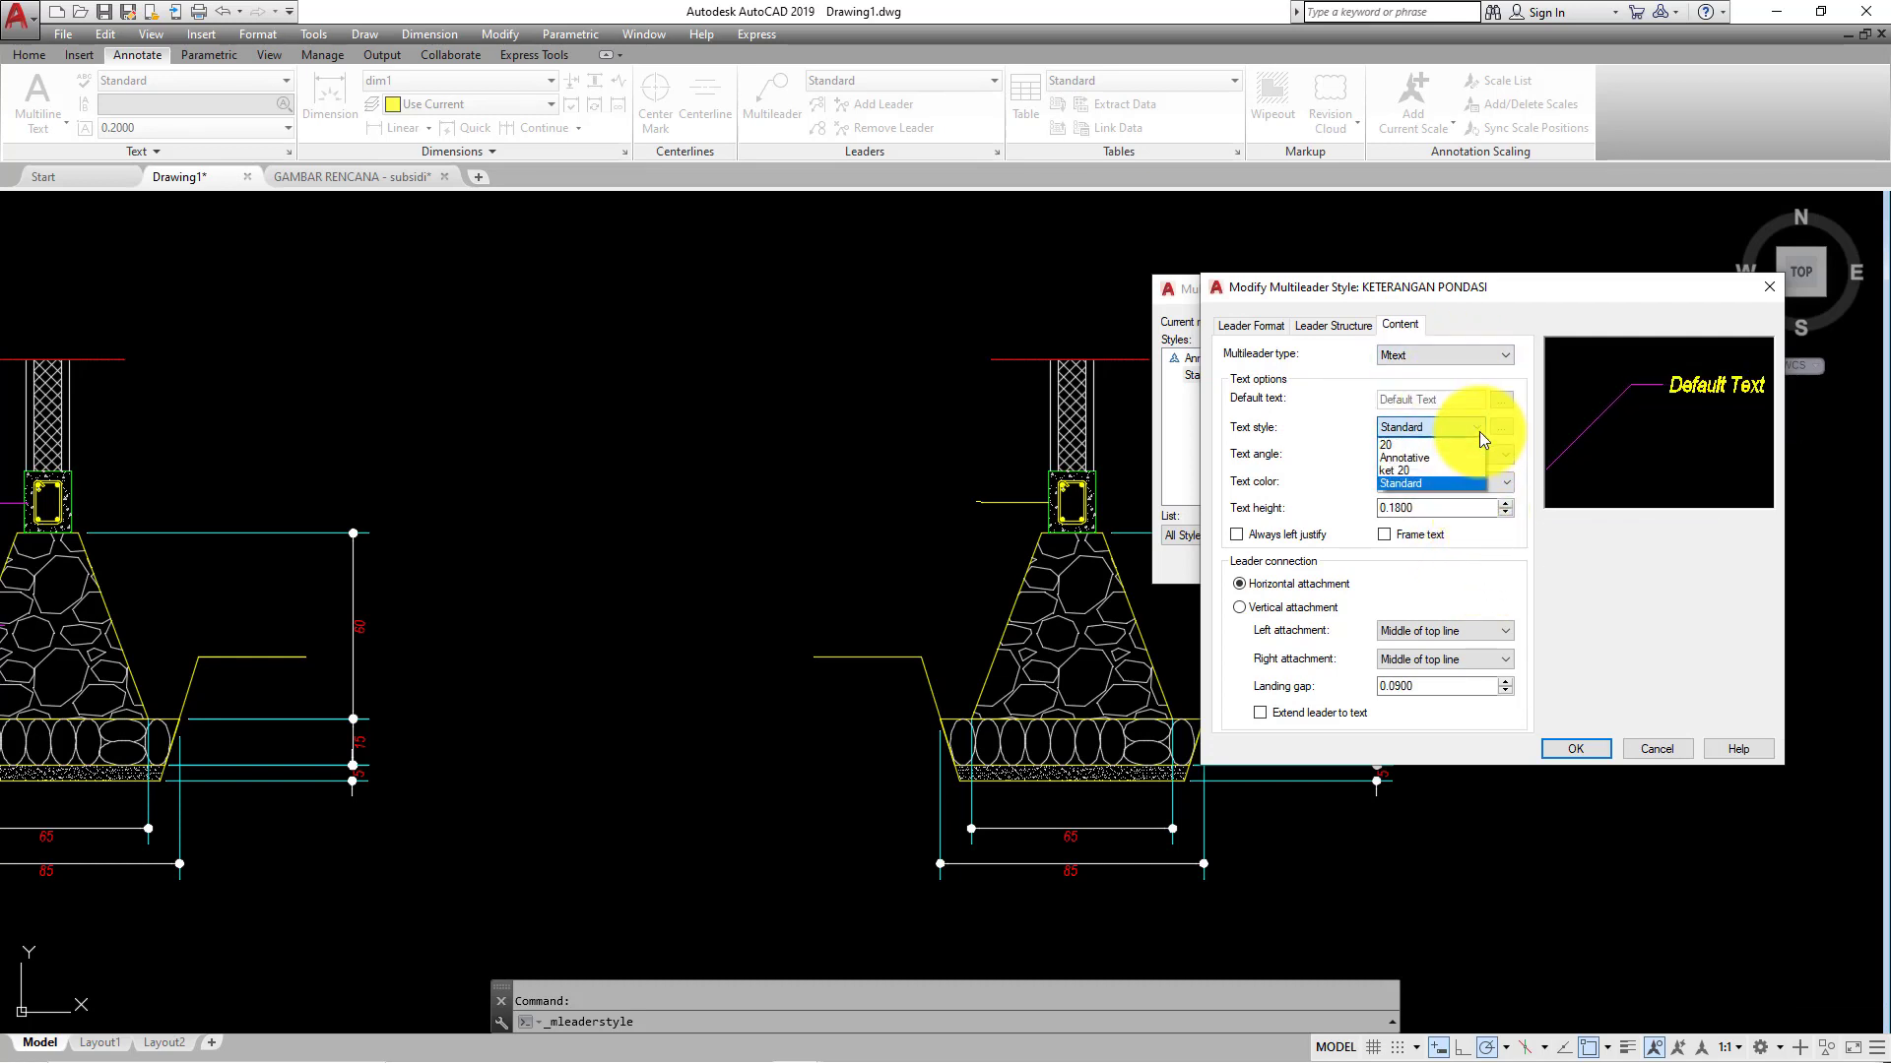
click(1479, 431)
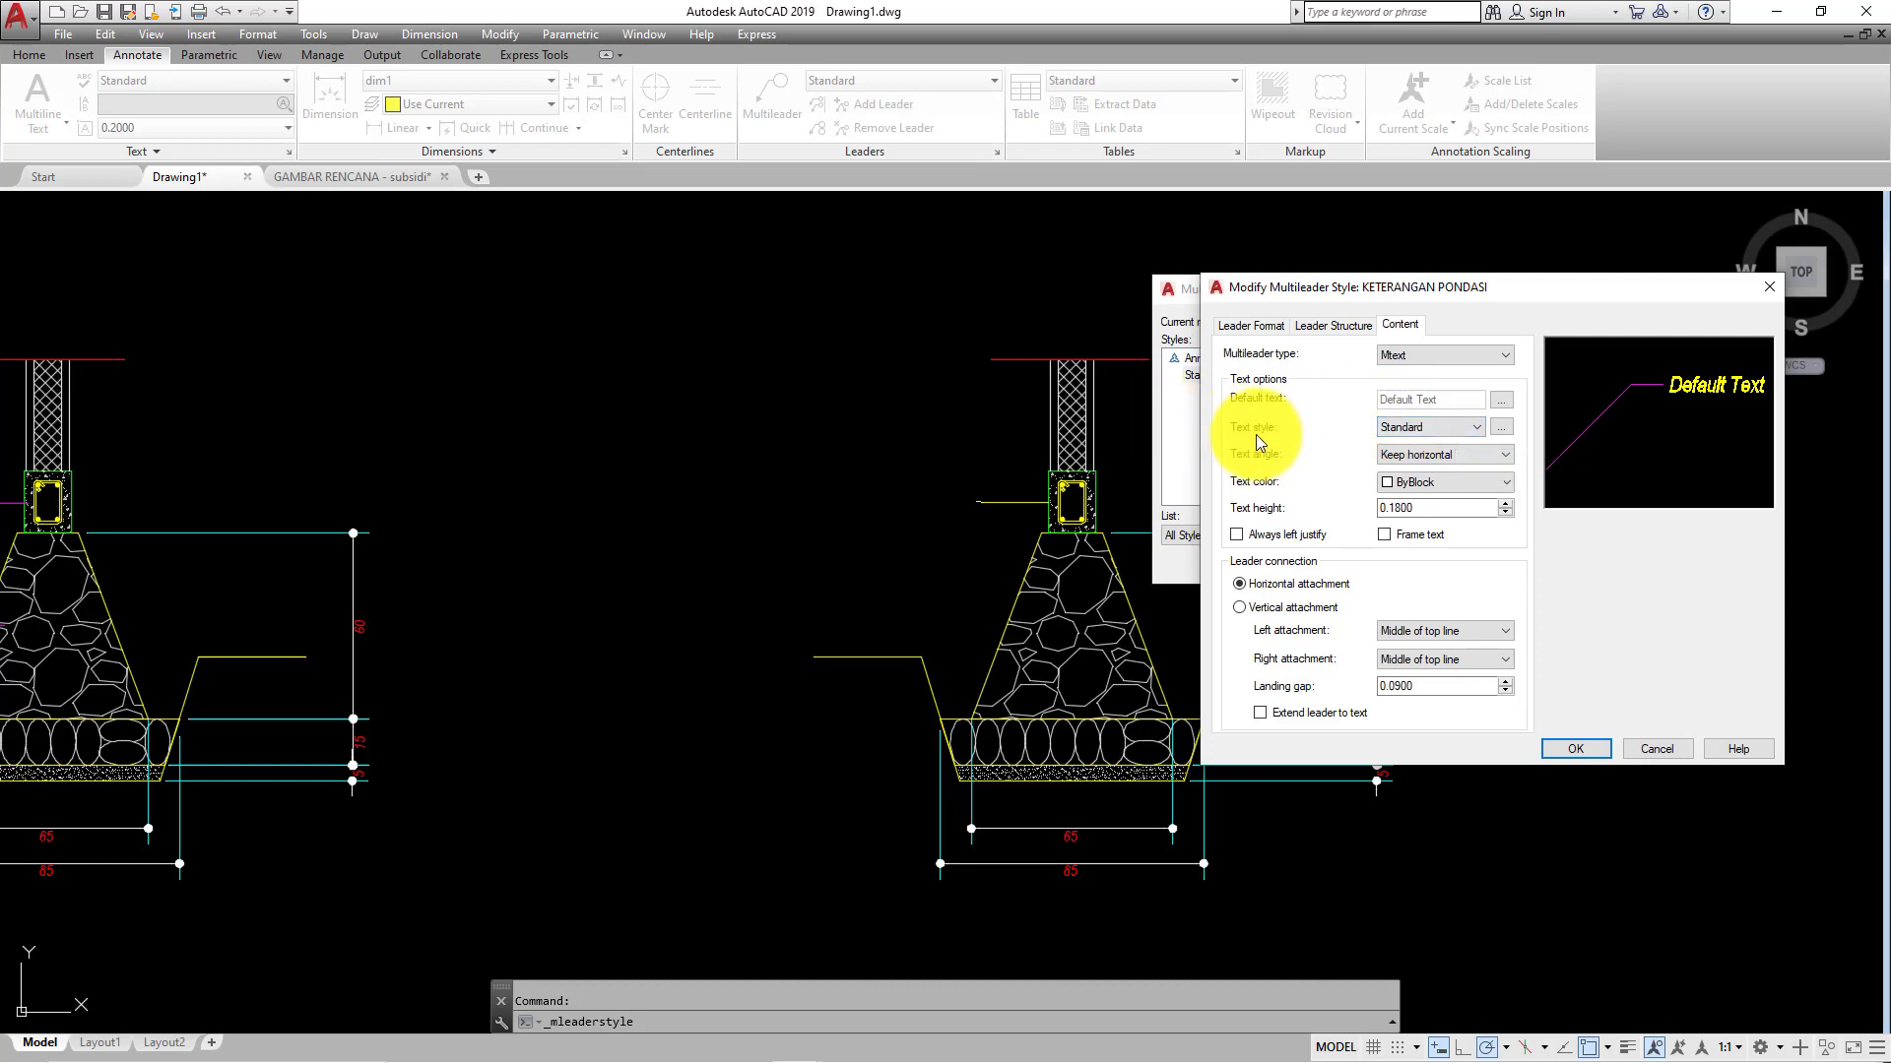
click(1503, 428)
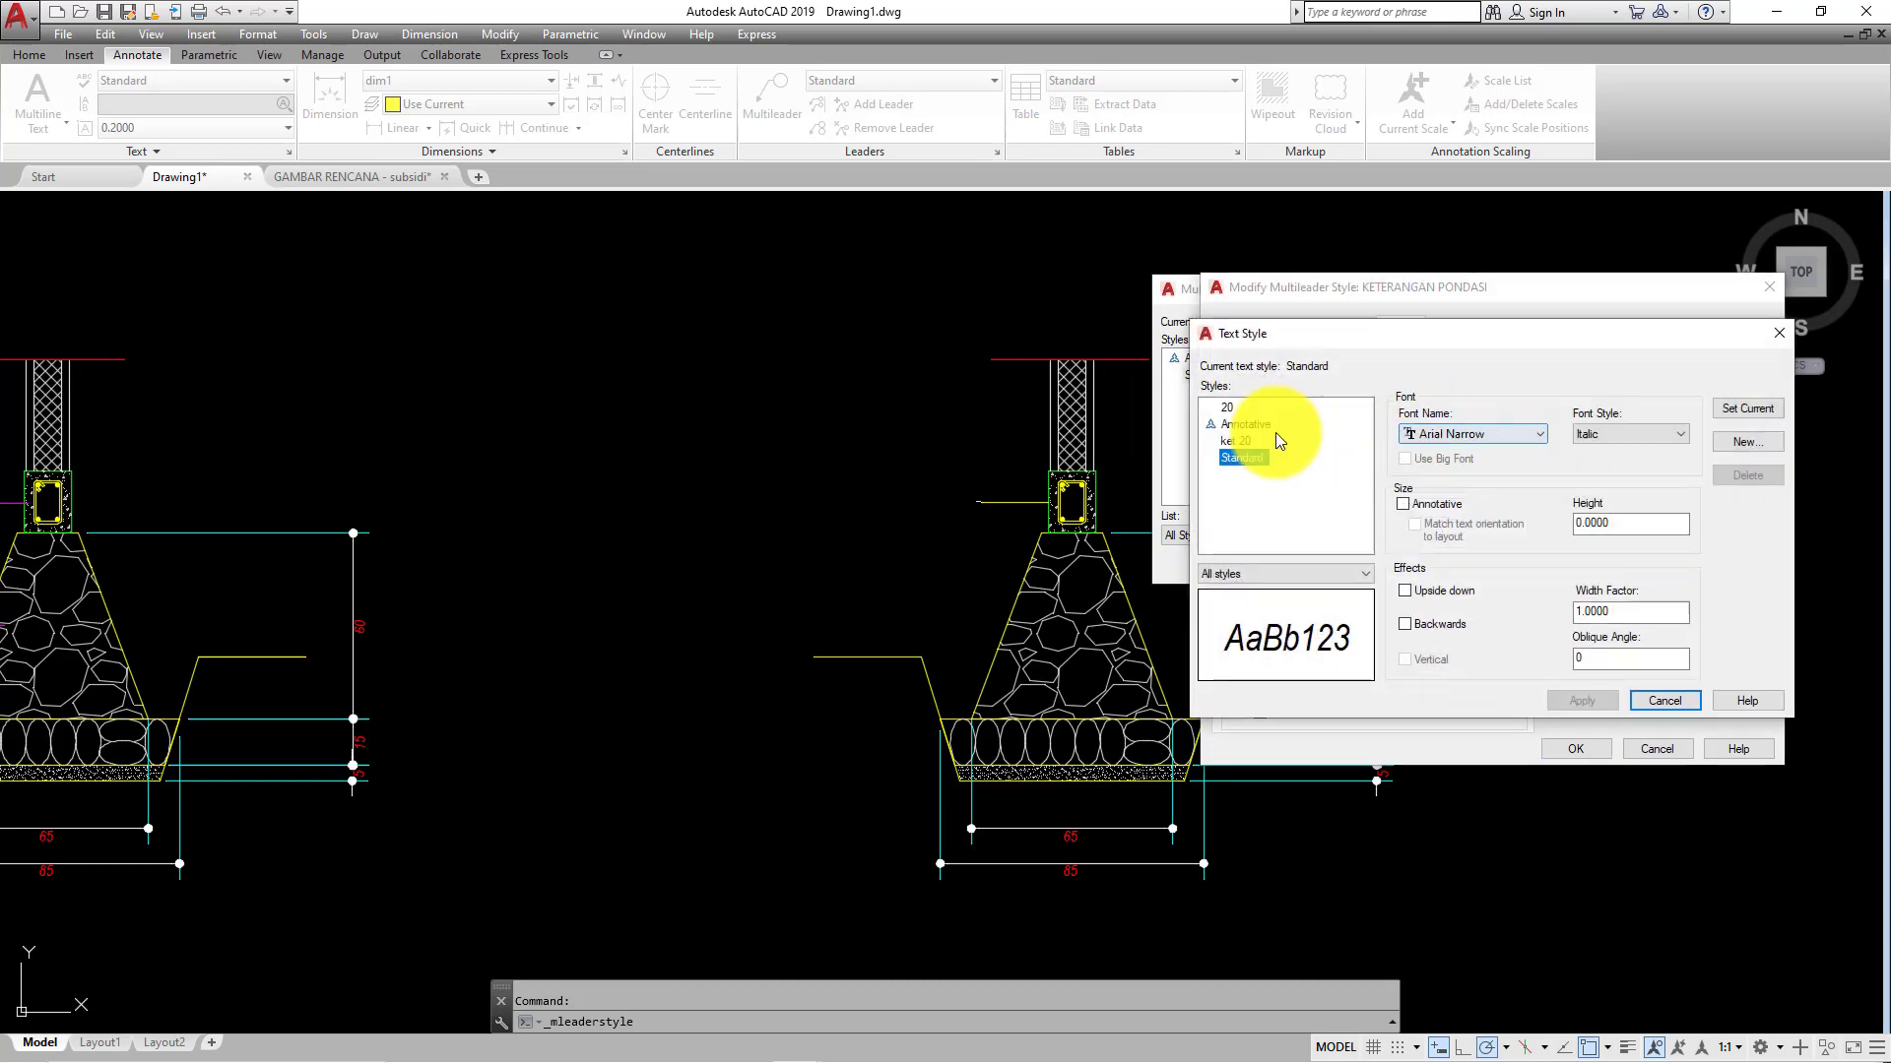
- Add a text style named TEXT KET PONDASI with font Arial Narrow, style Italic
click(1747, 441)
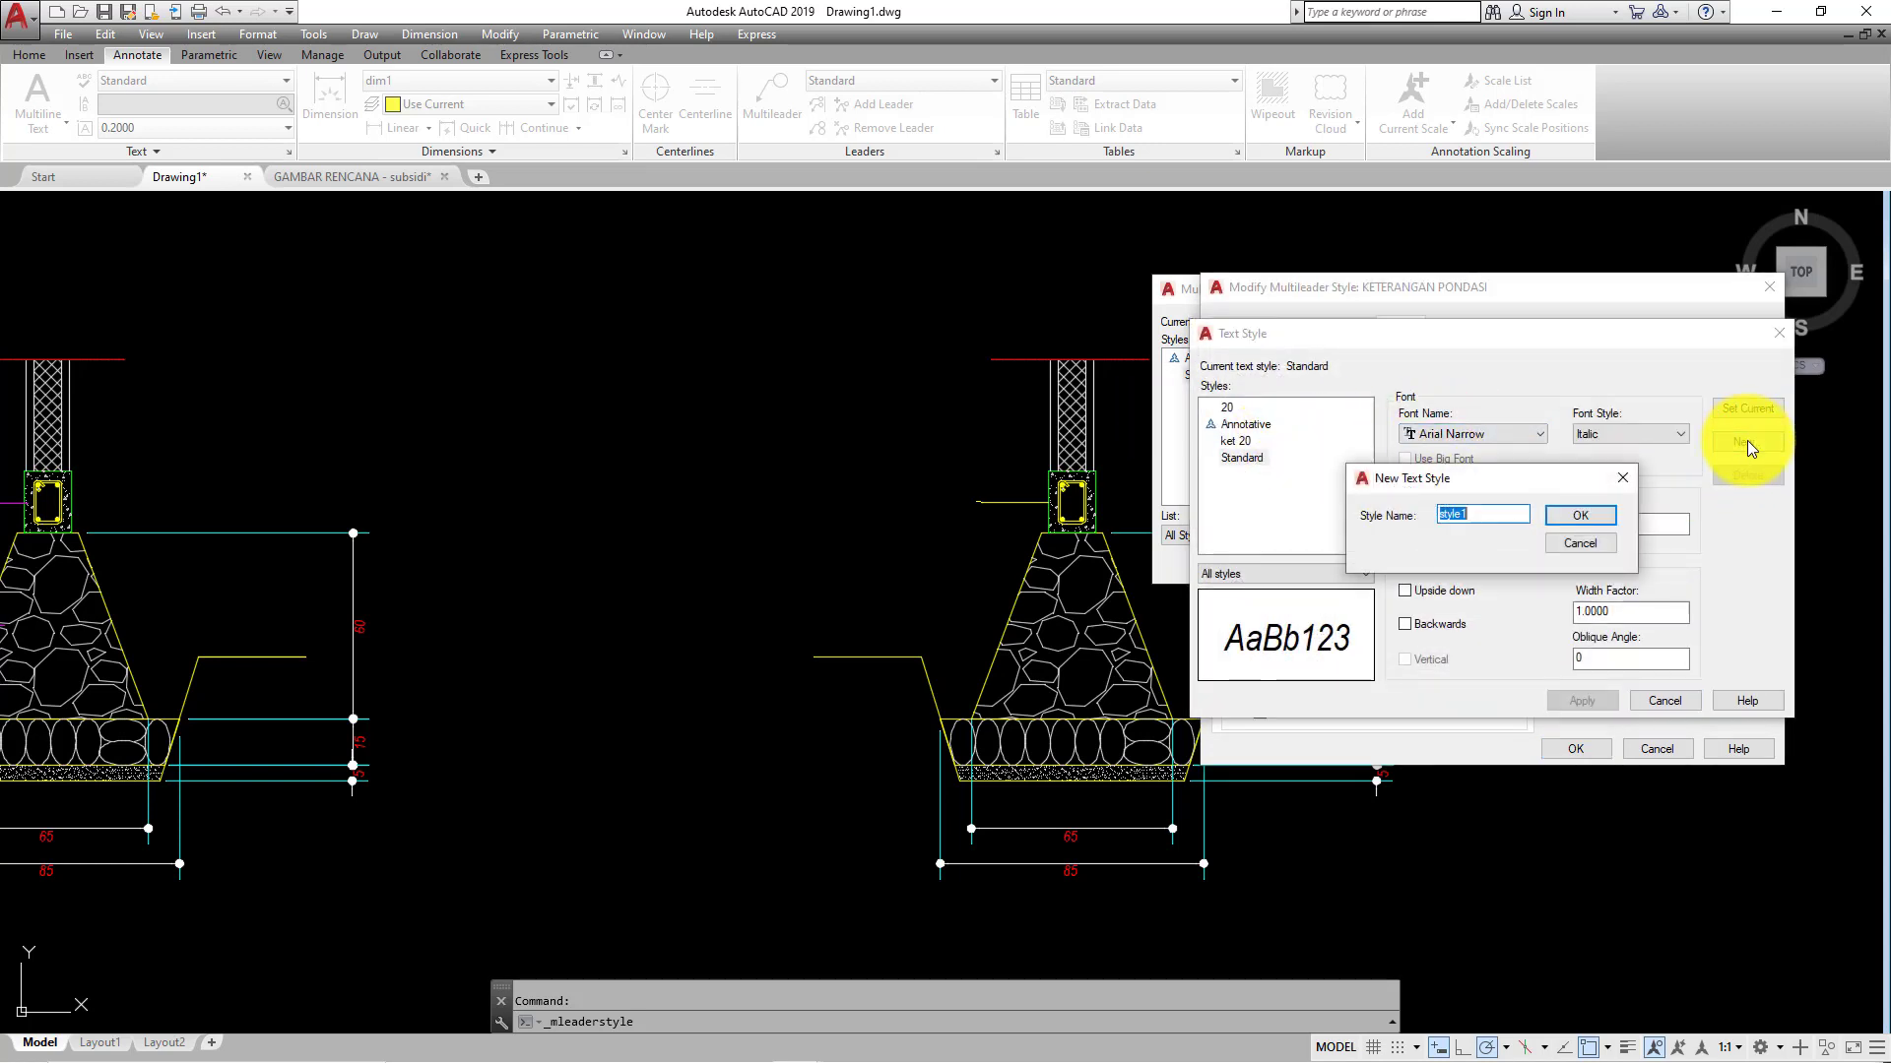
text(TE)
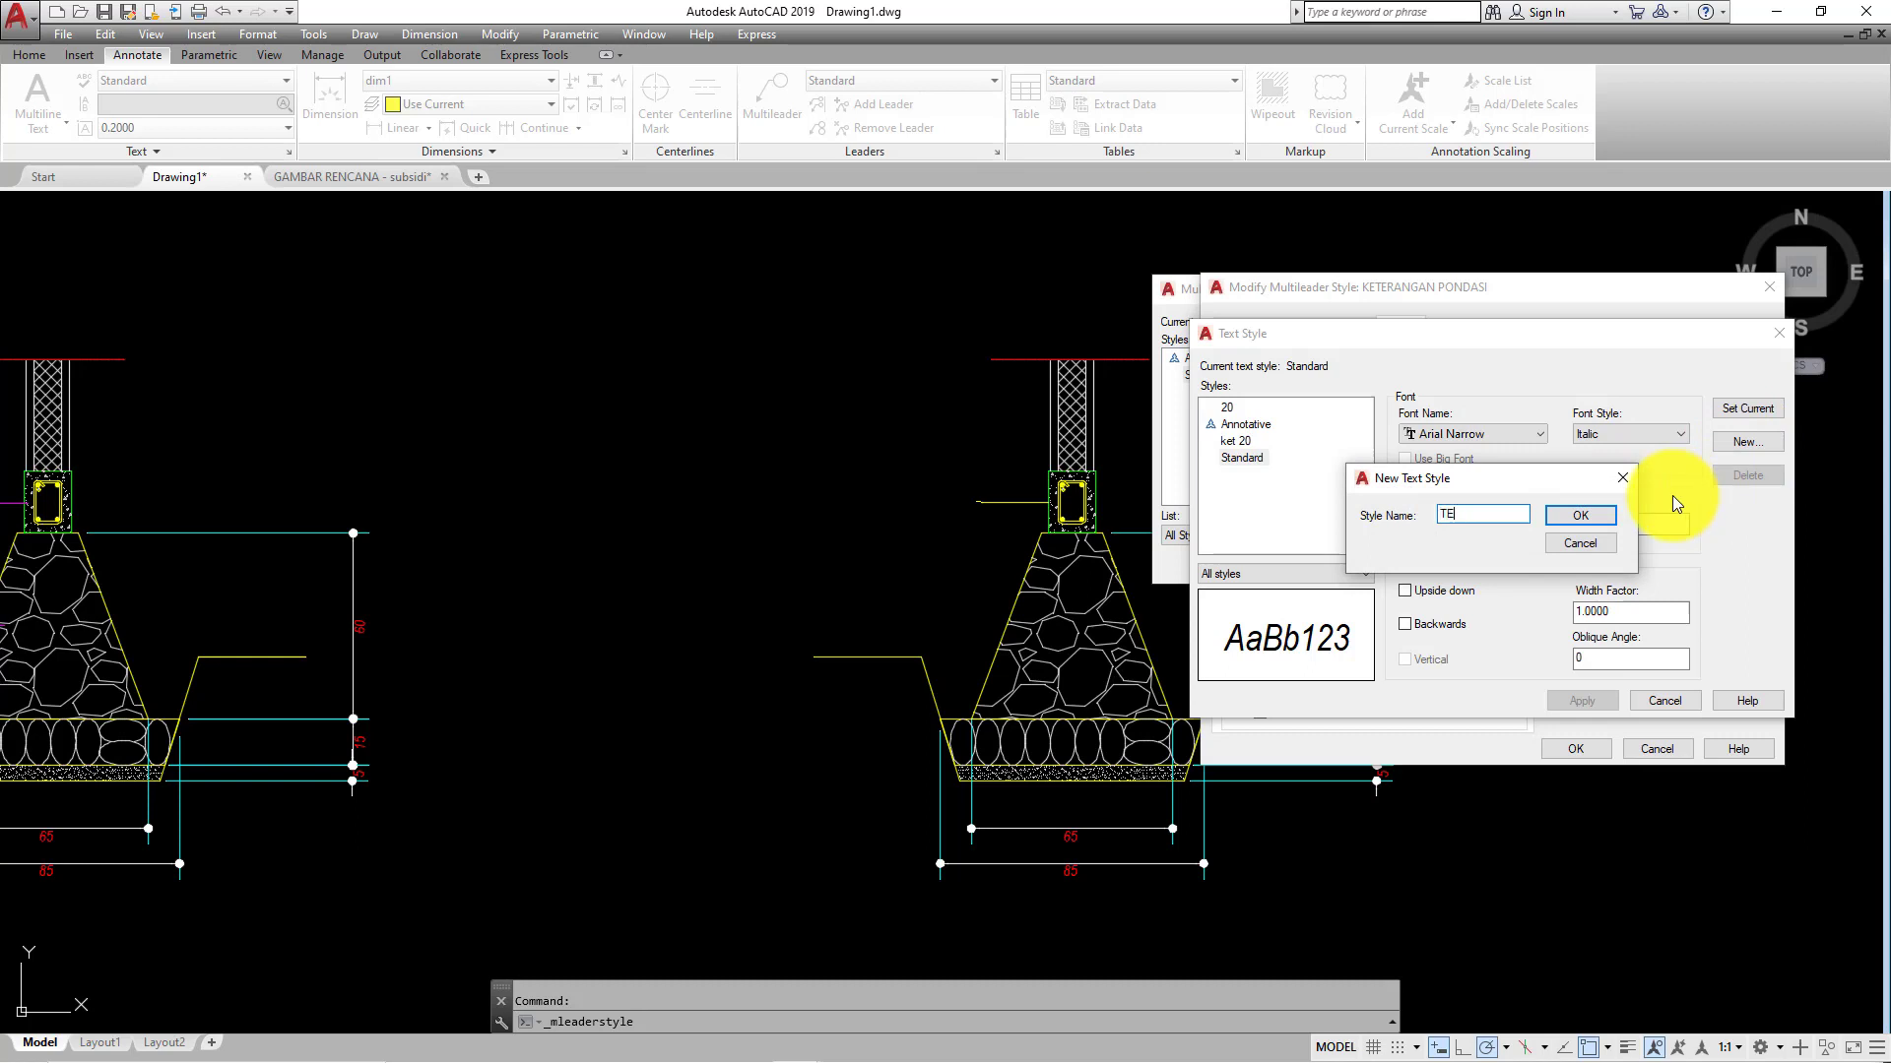
text(XT K)
text(ET POND)
text(ASI)
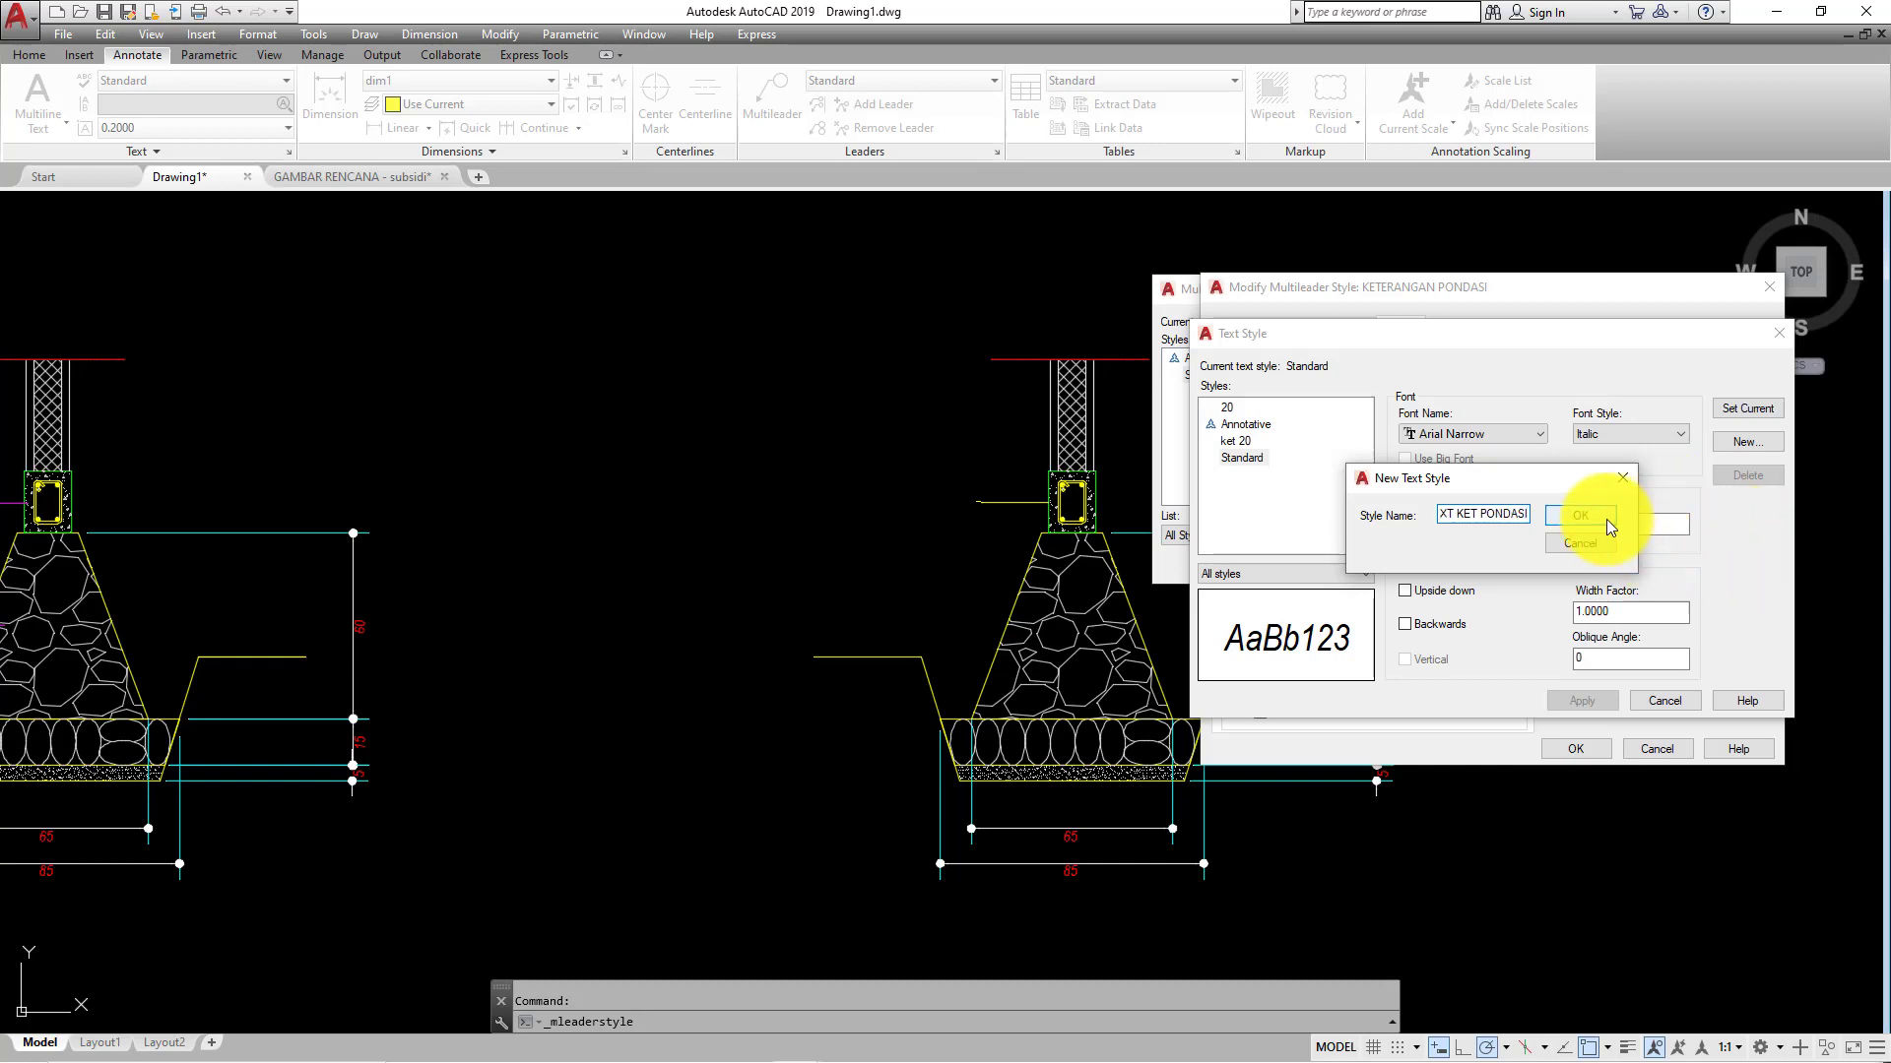
click(1605, 518)
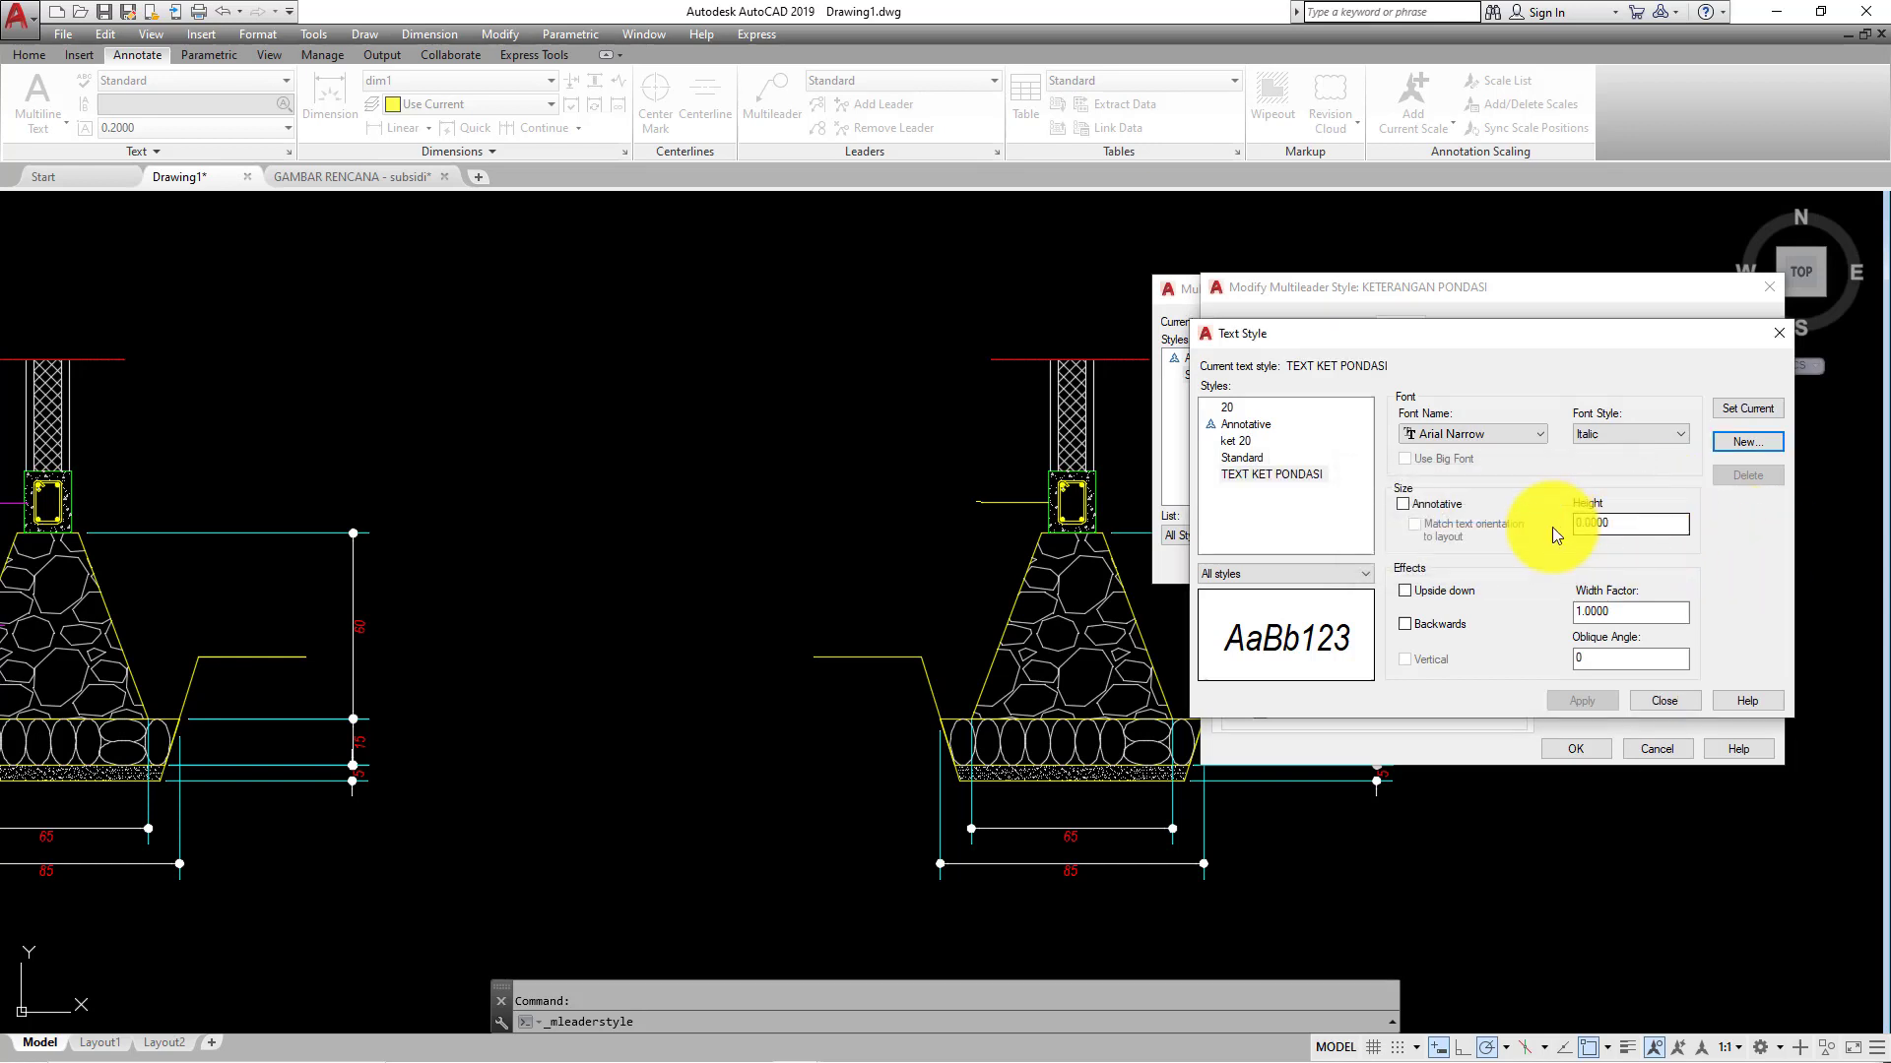
click(1521, 442)
click(1436, 451)
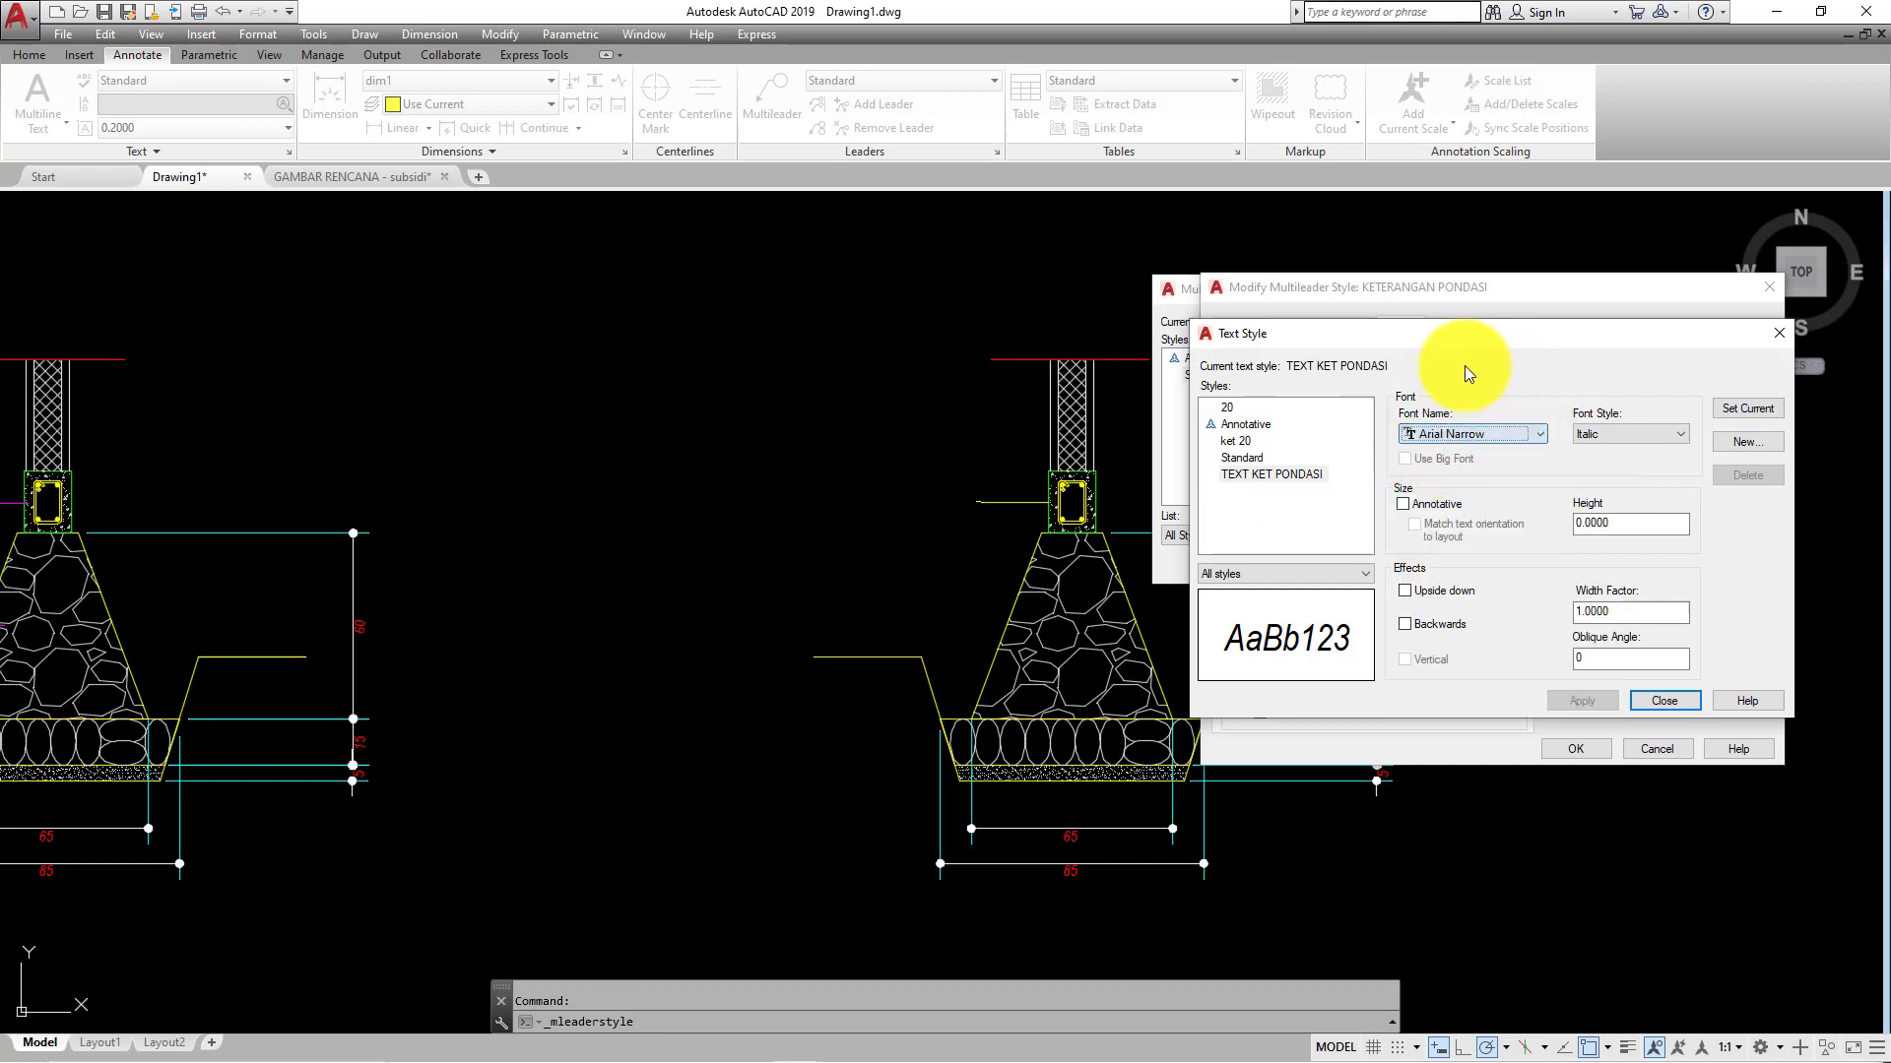
click(1668, 440)
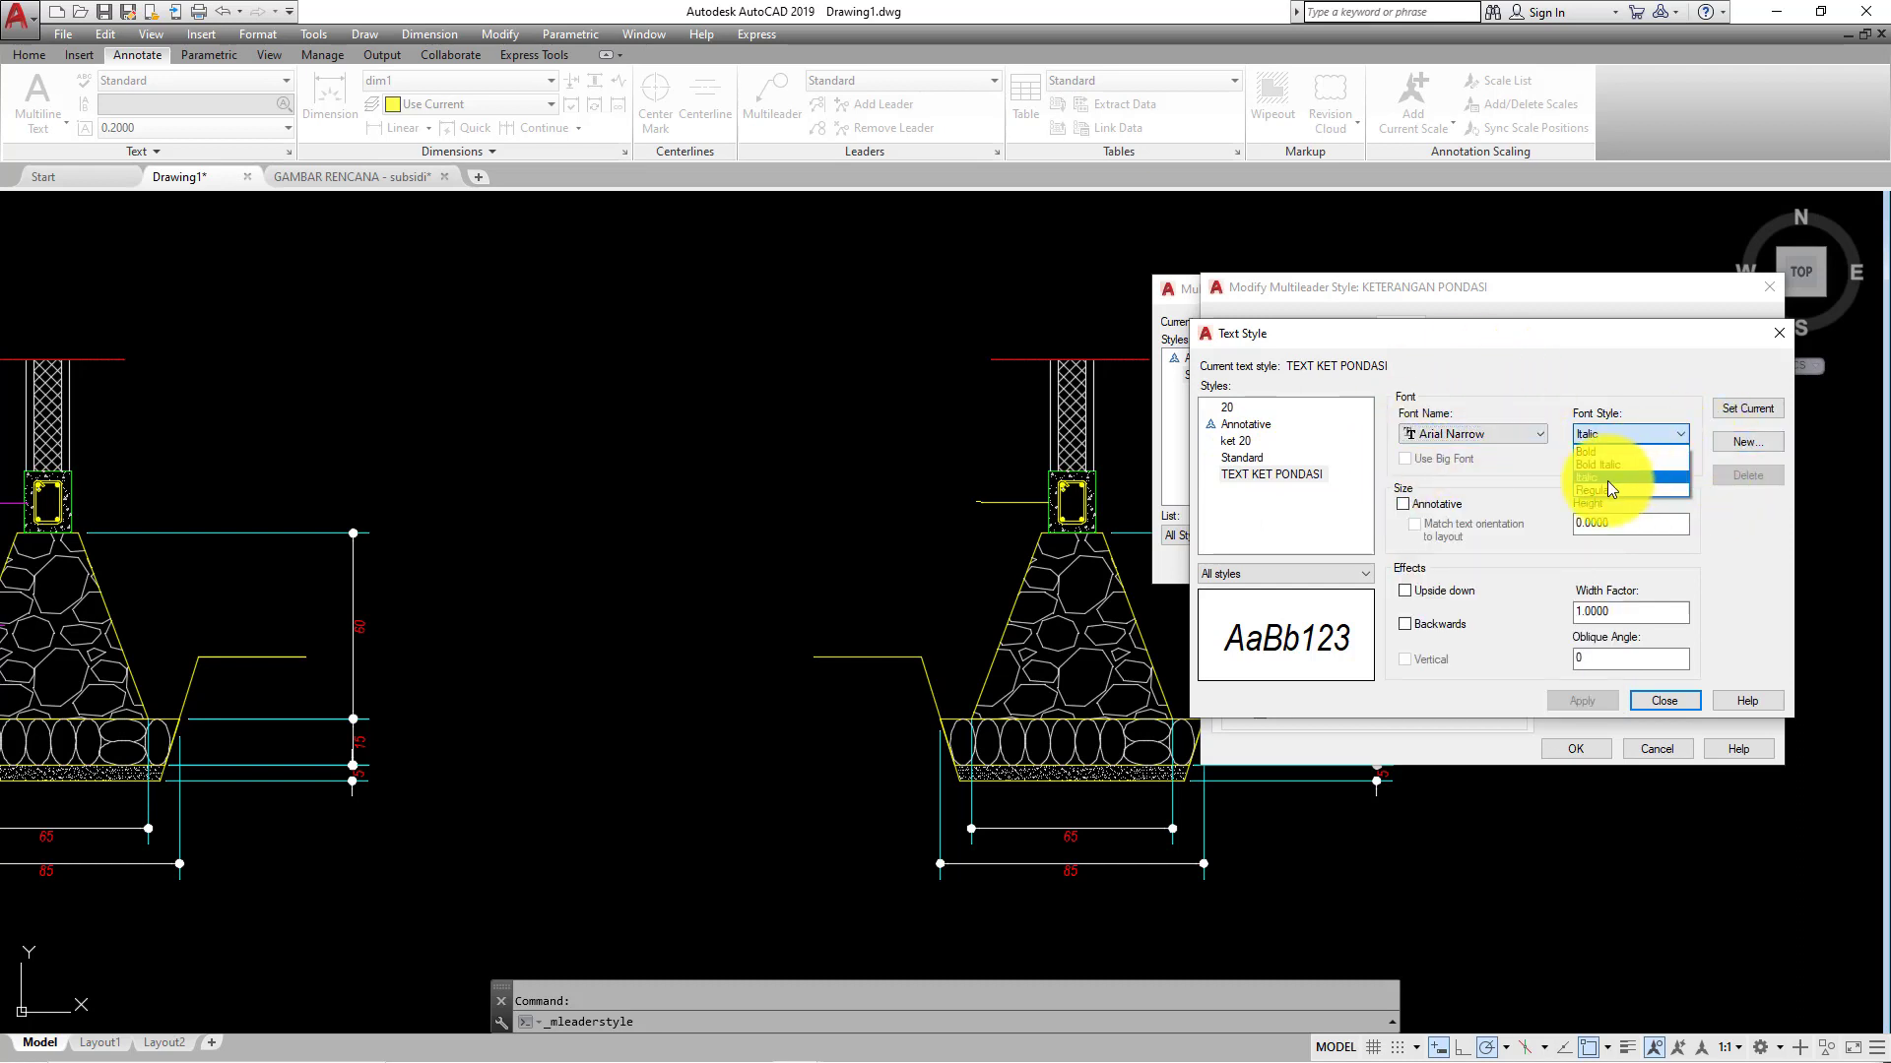
click(1607, 480)
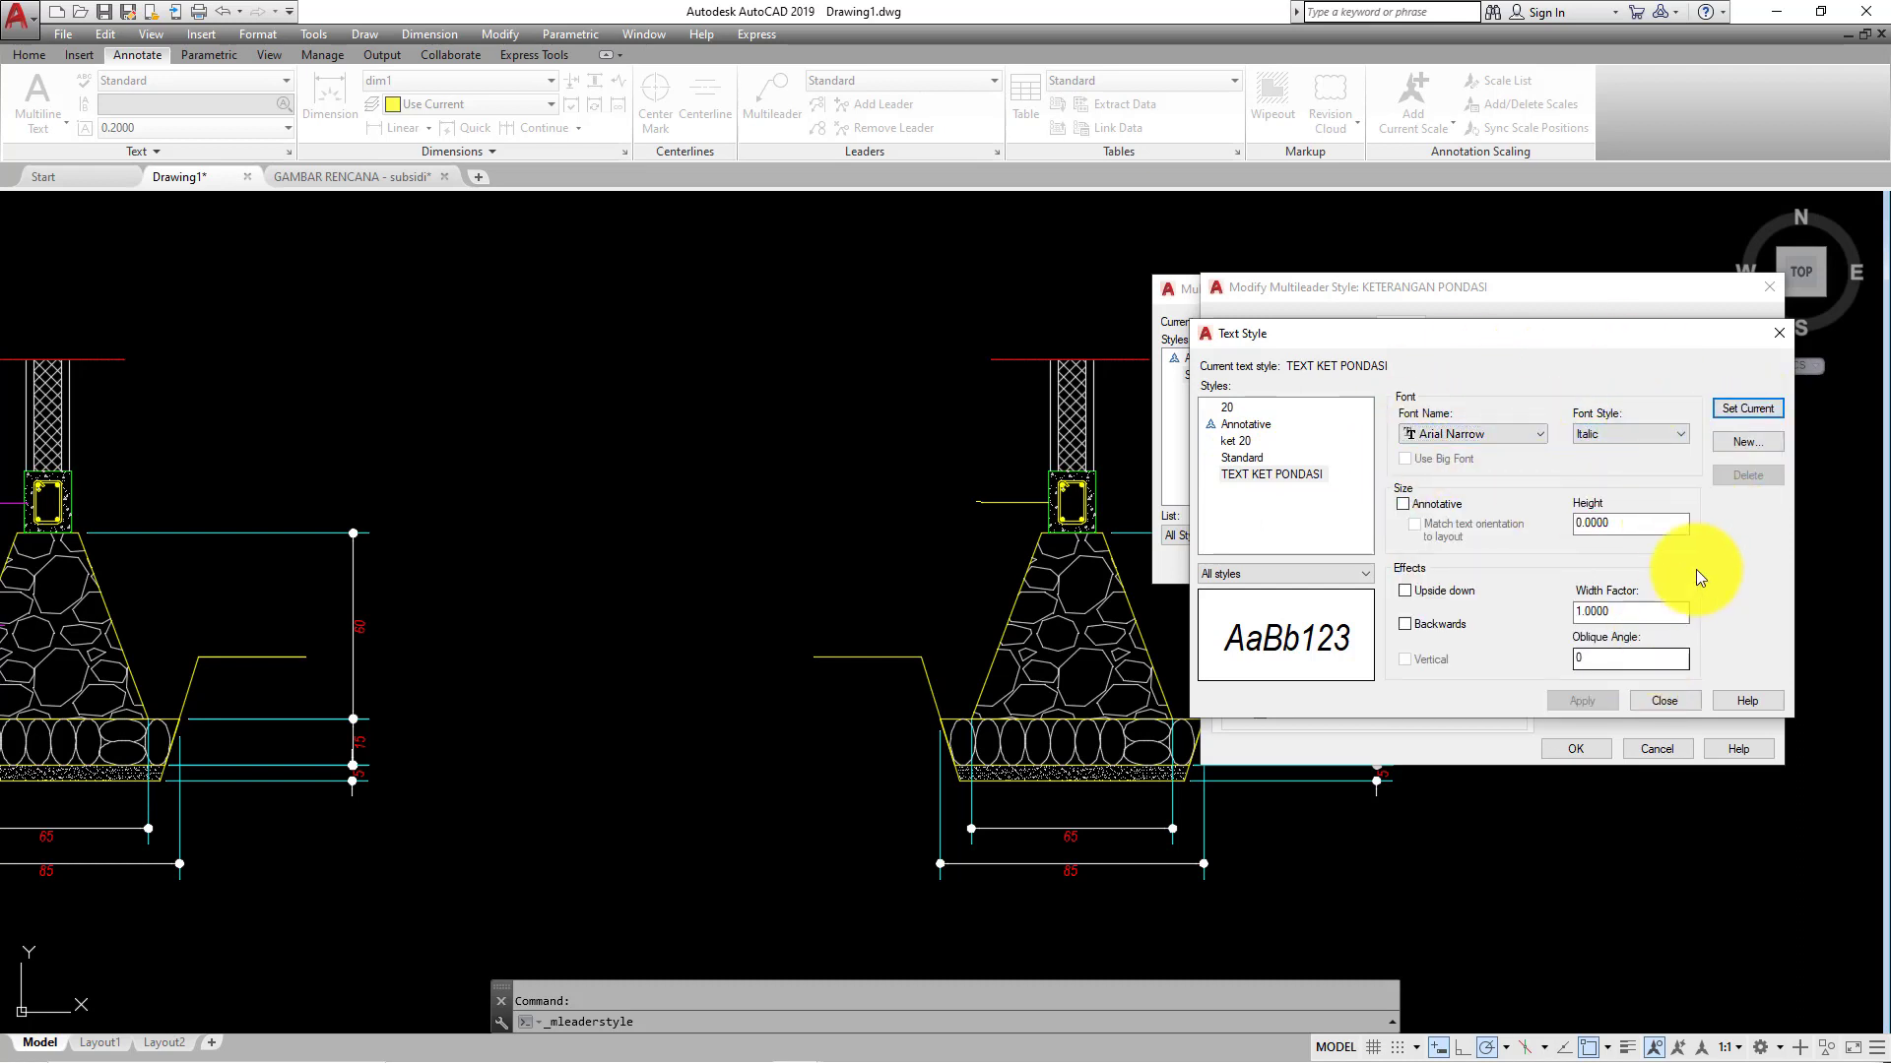
- Give the KETERANGAN PONDASI multileader style the TEXT KET PONDASI text style
click(1778, 334)
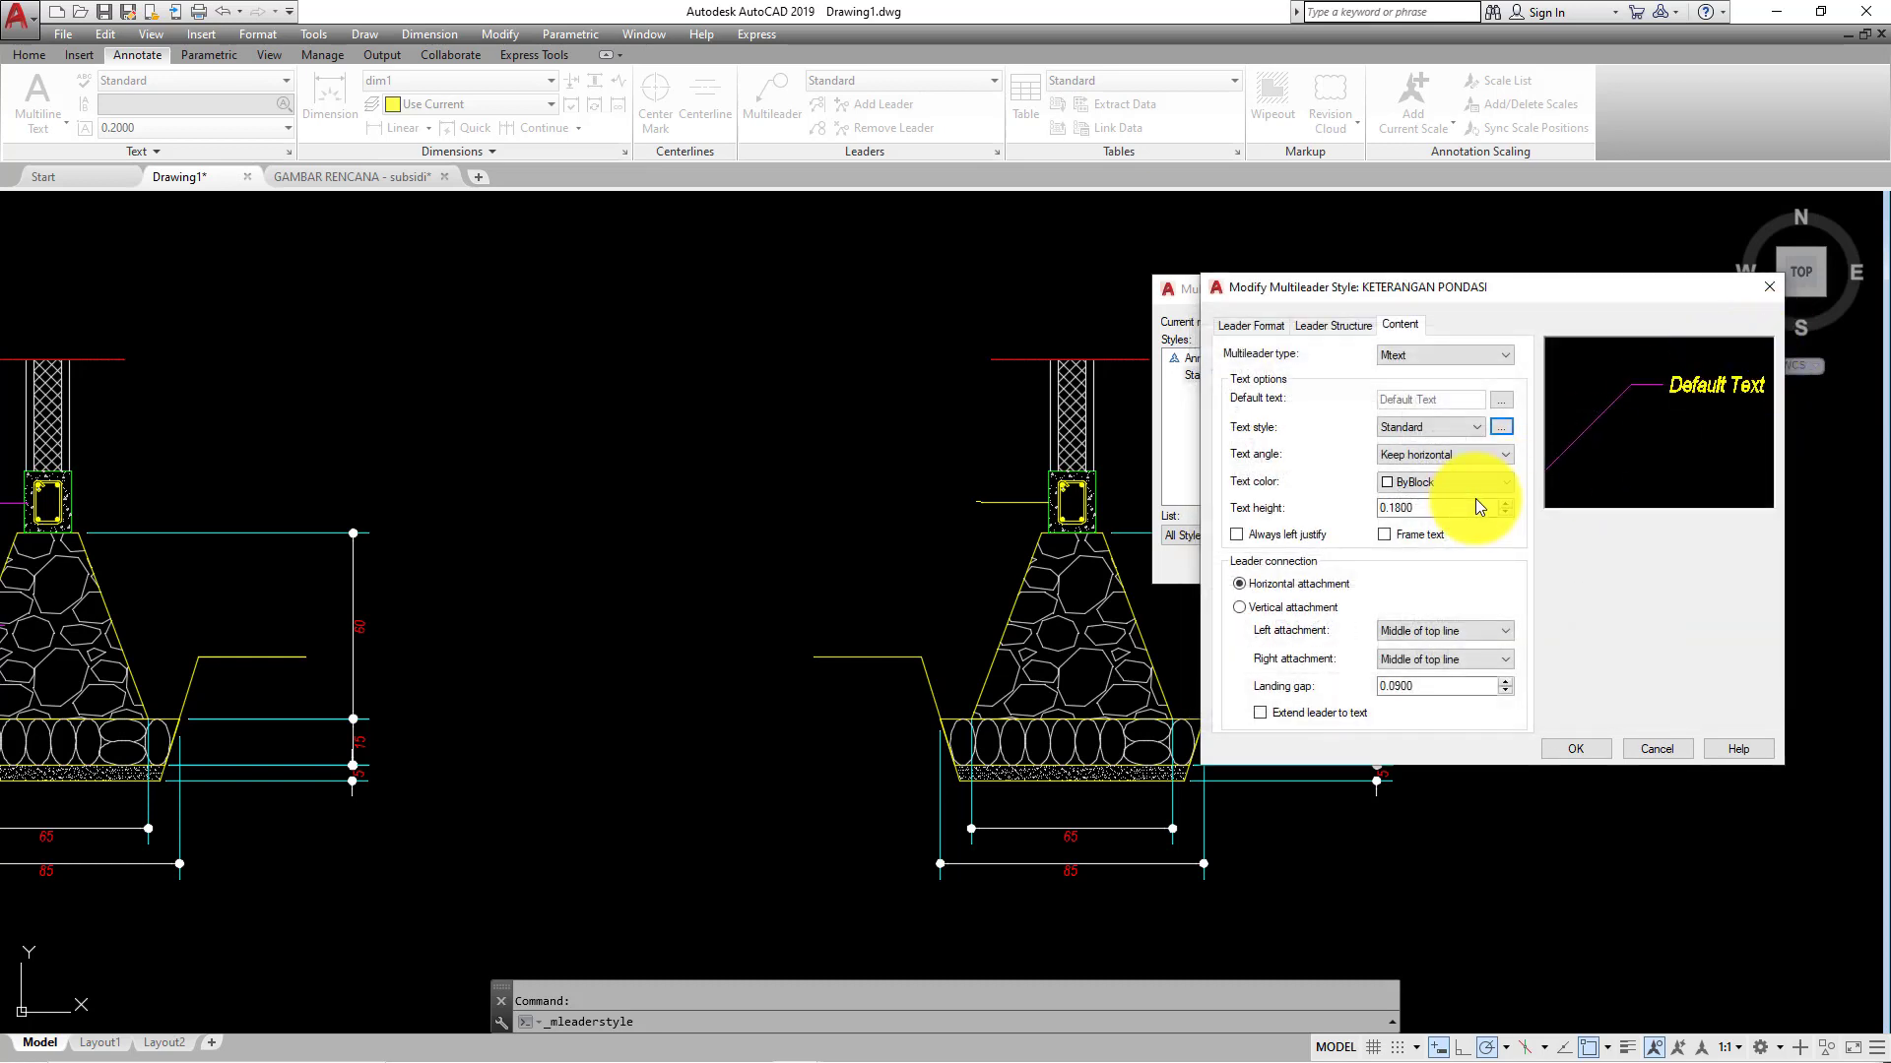
click(1458, 430)
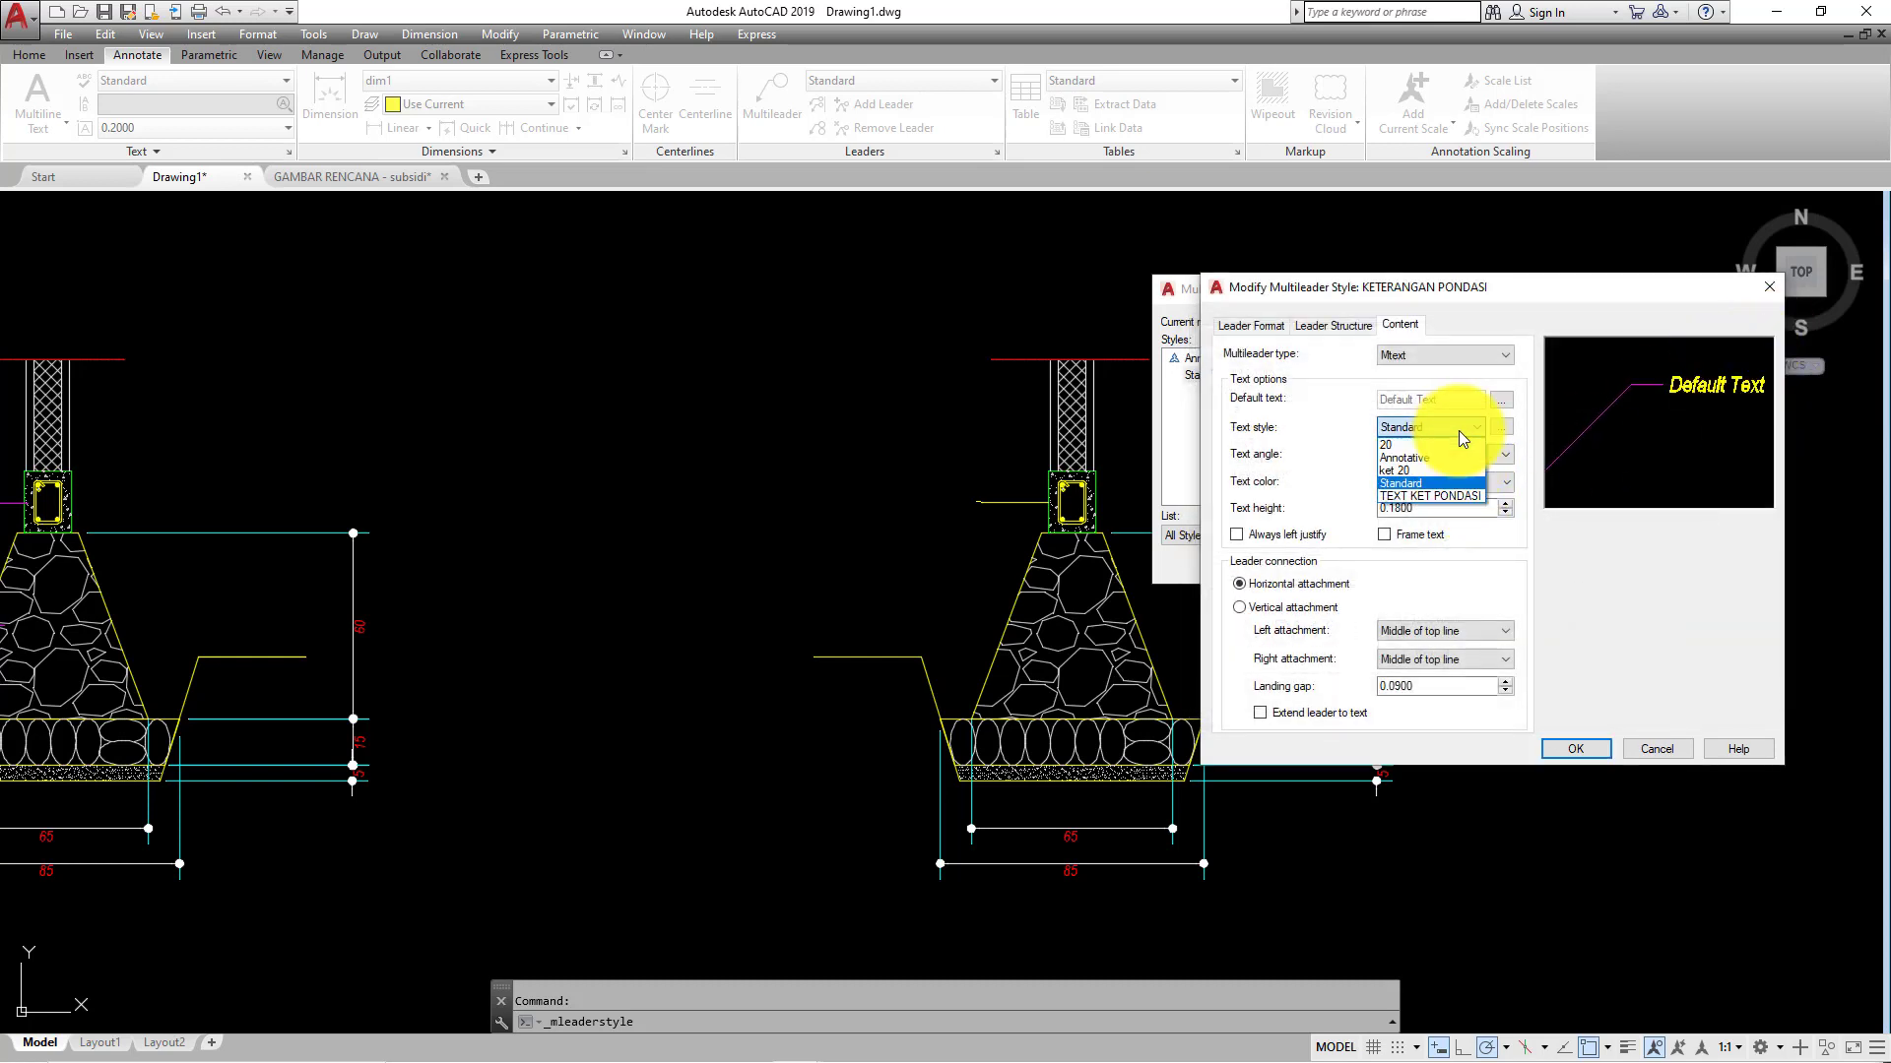
click(1424, 494)
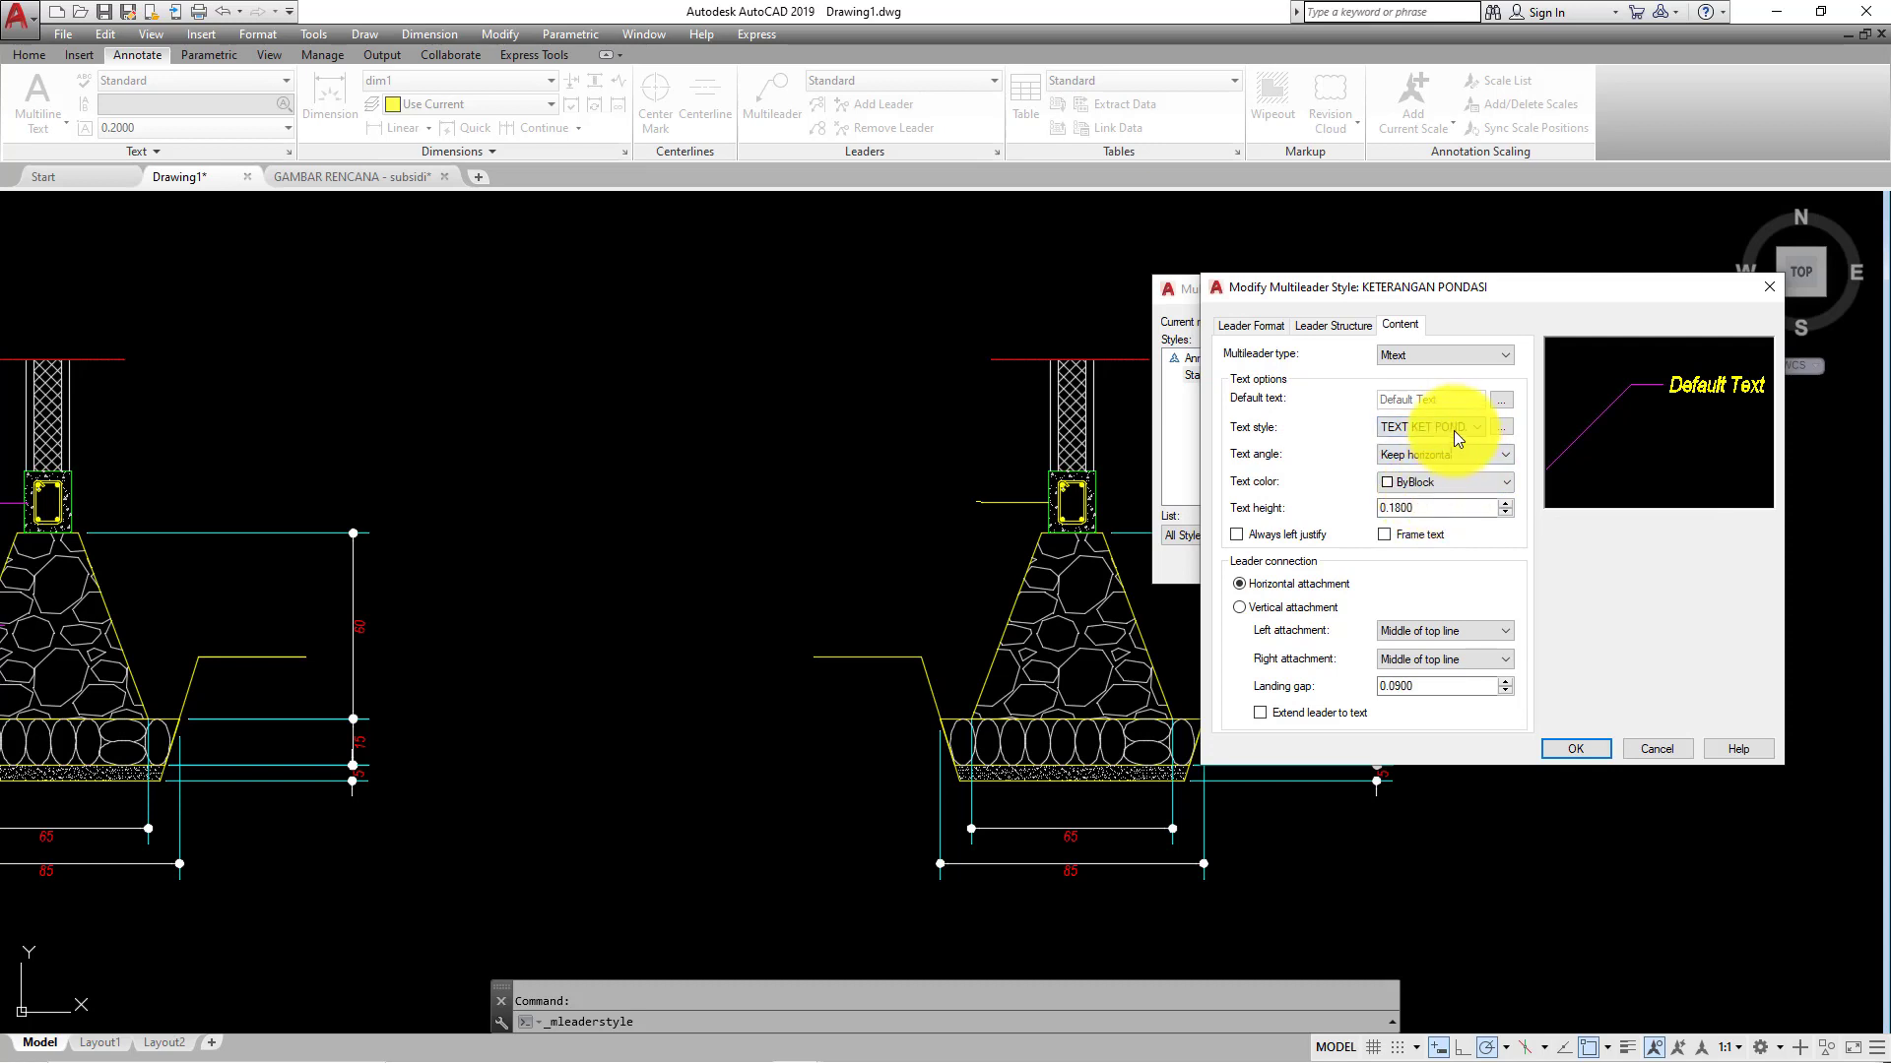
click(1457, 428)
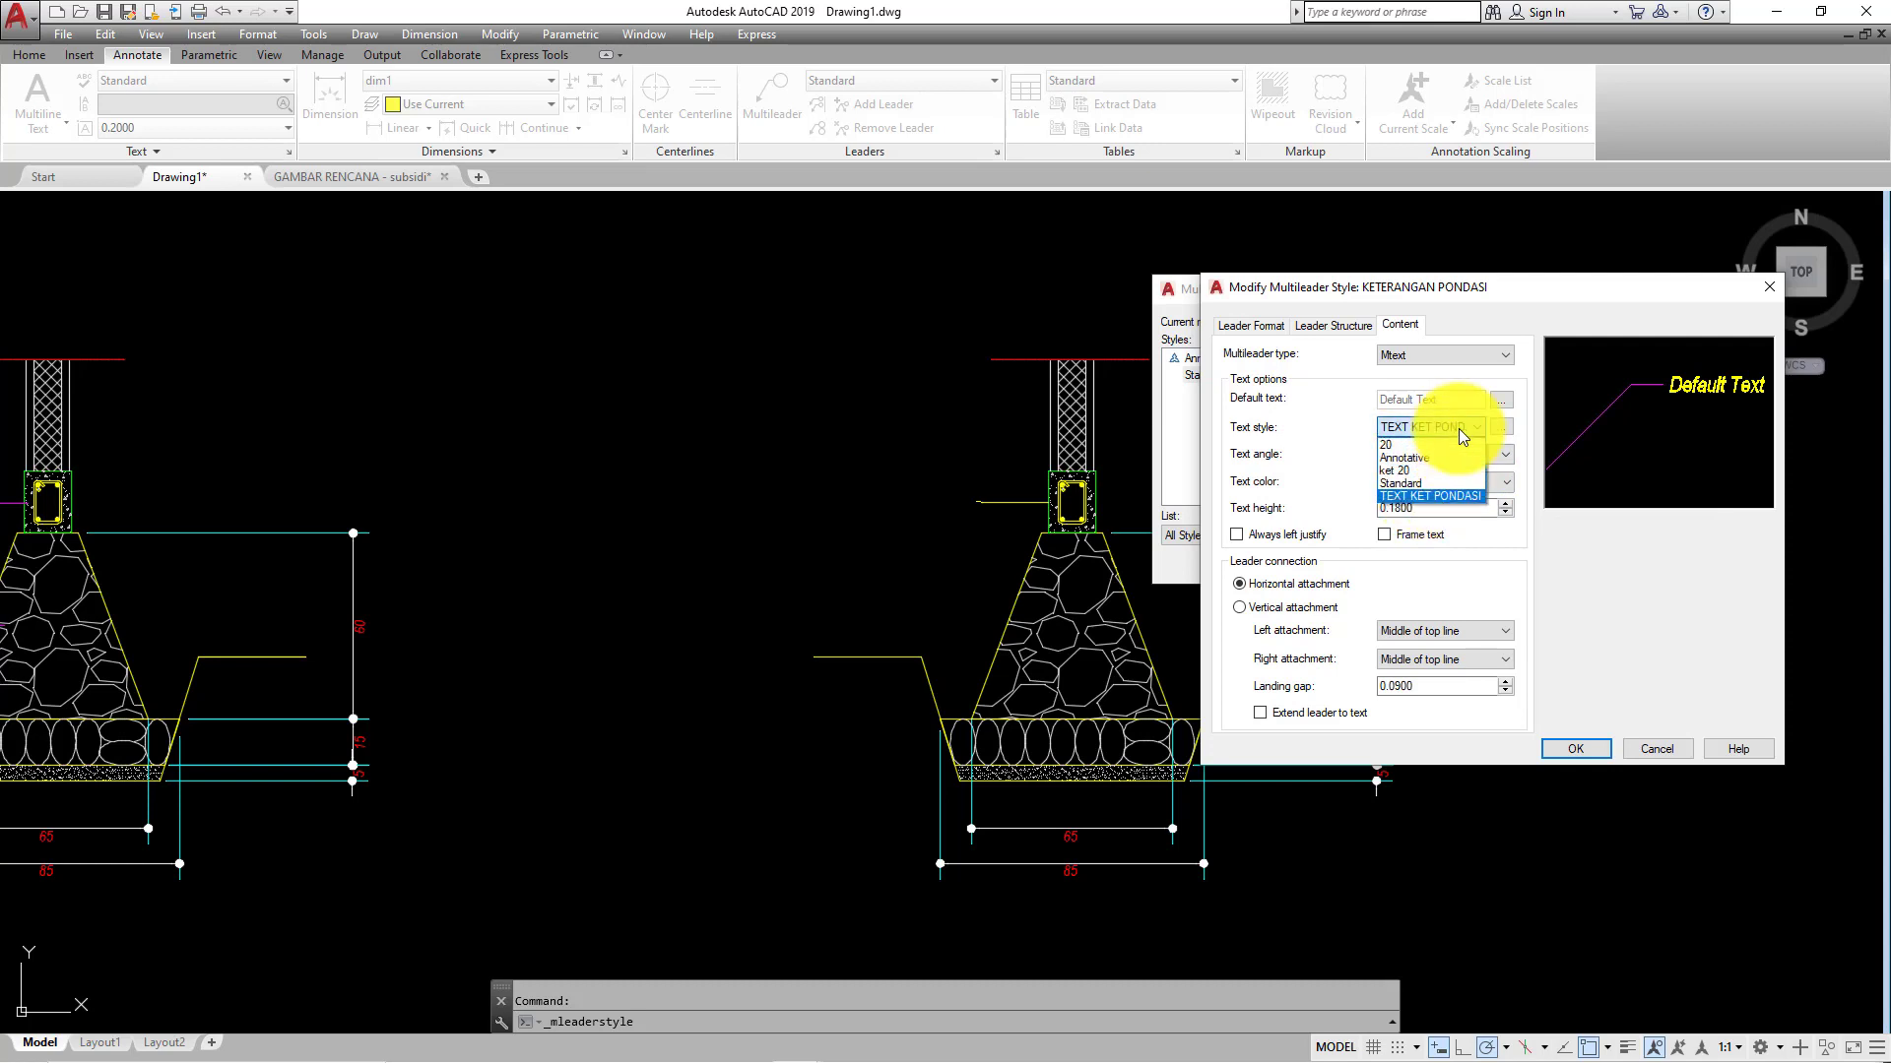
click(1409, 496)
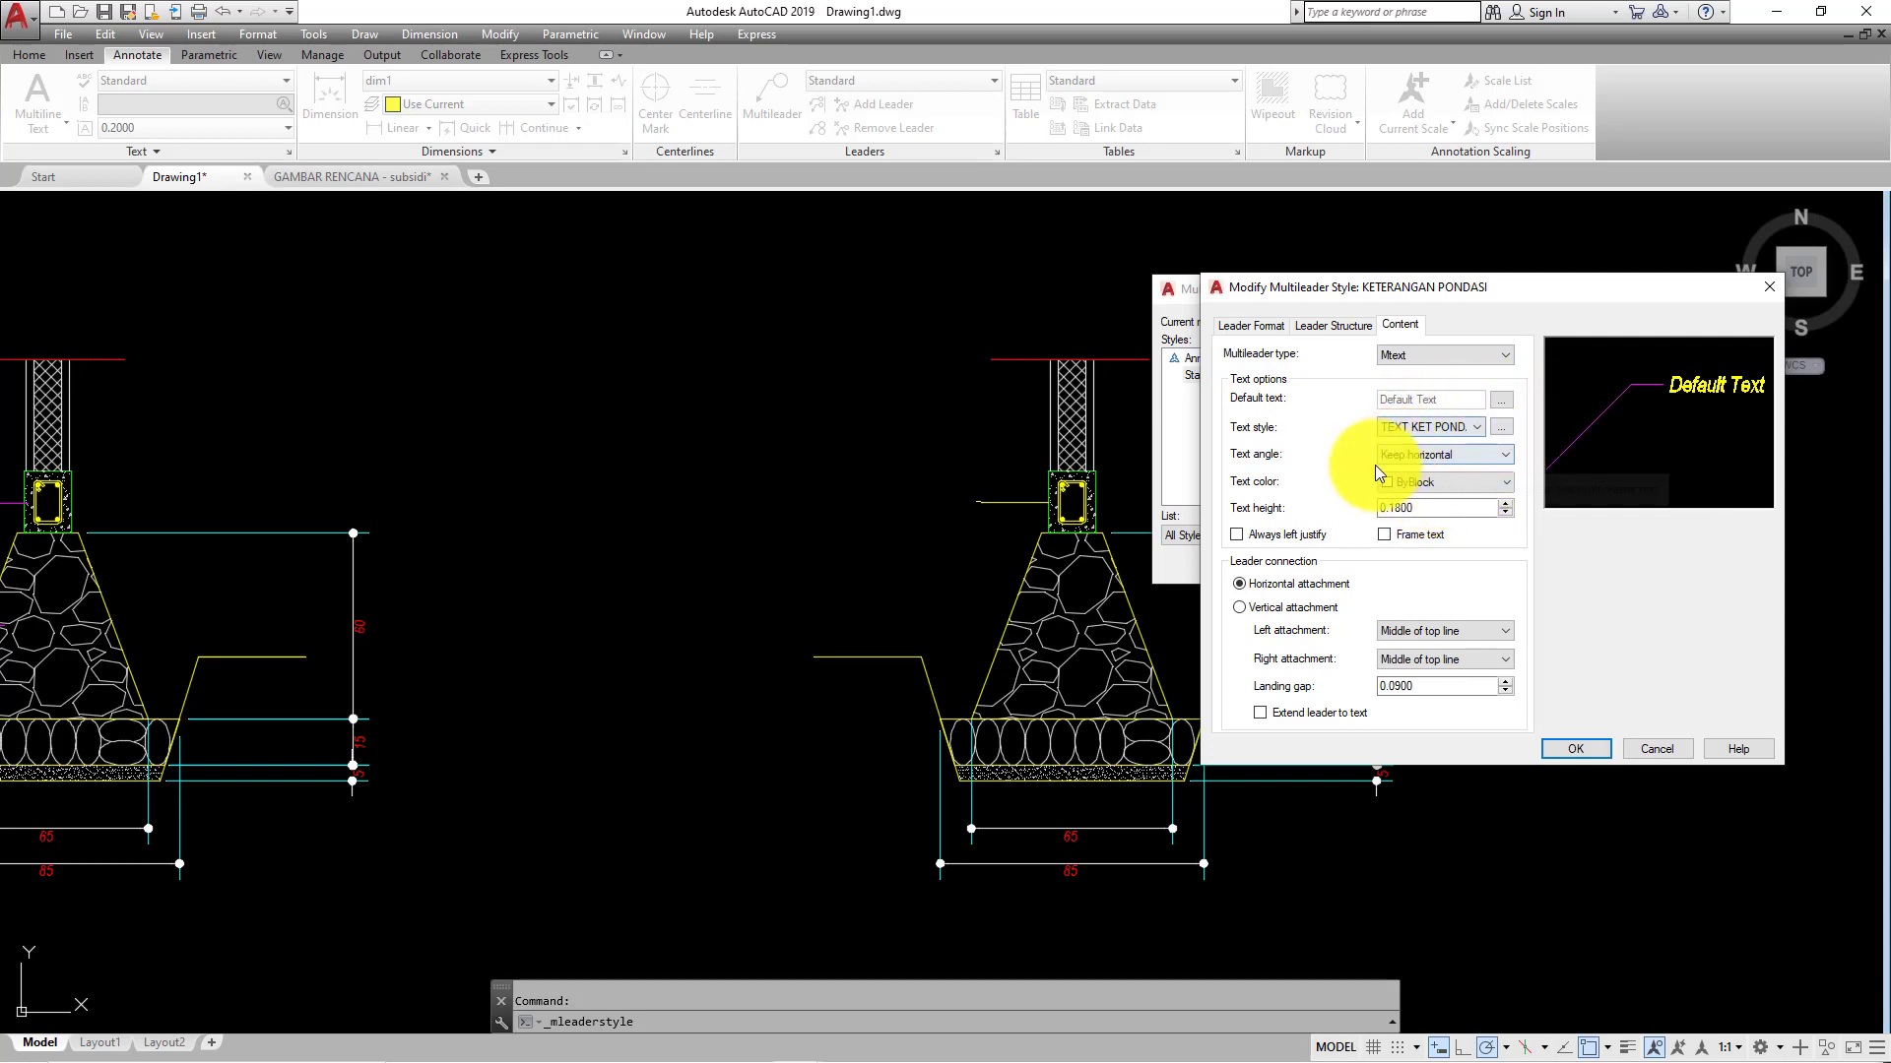
- Keep the leader text angle horizontal, colour it Green, and set text height 8
click(1497, 455)
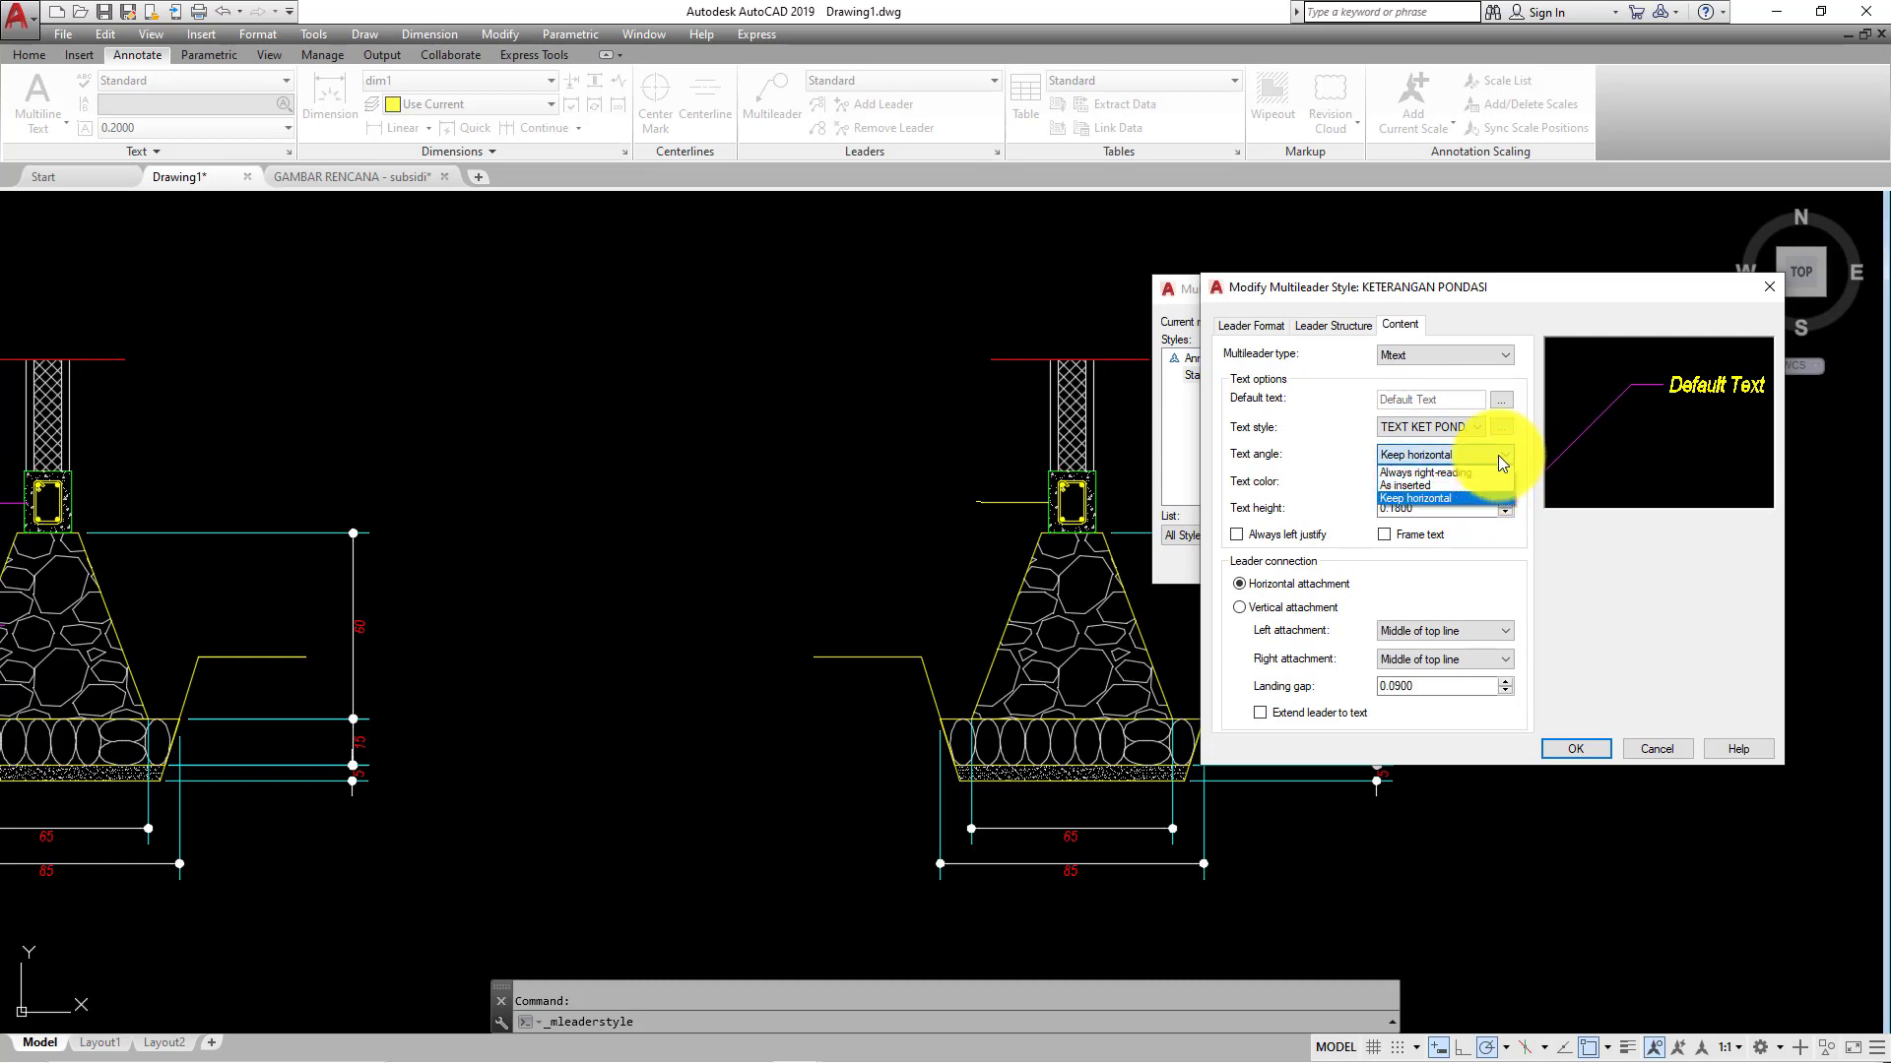
click(1479, 470)
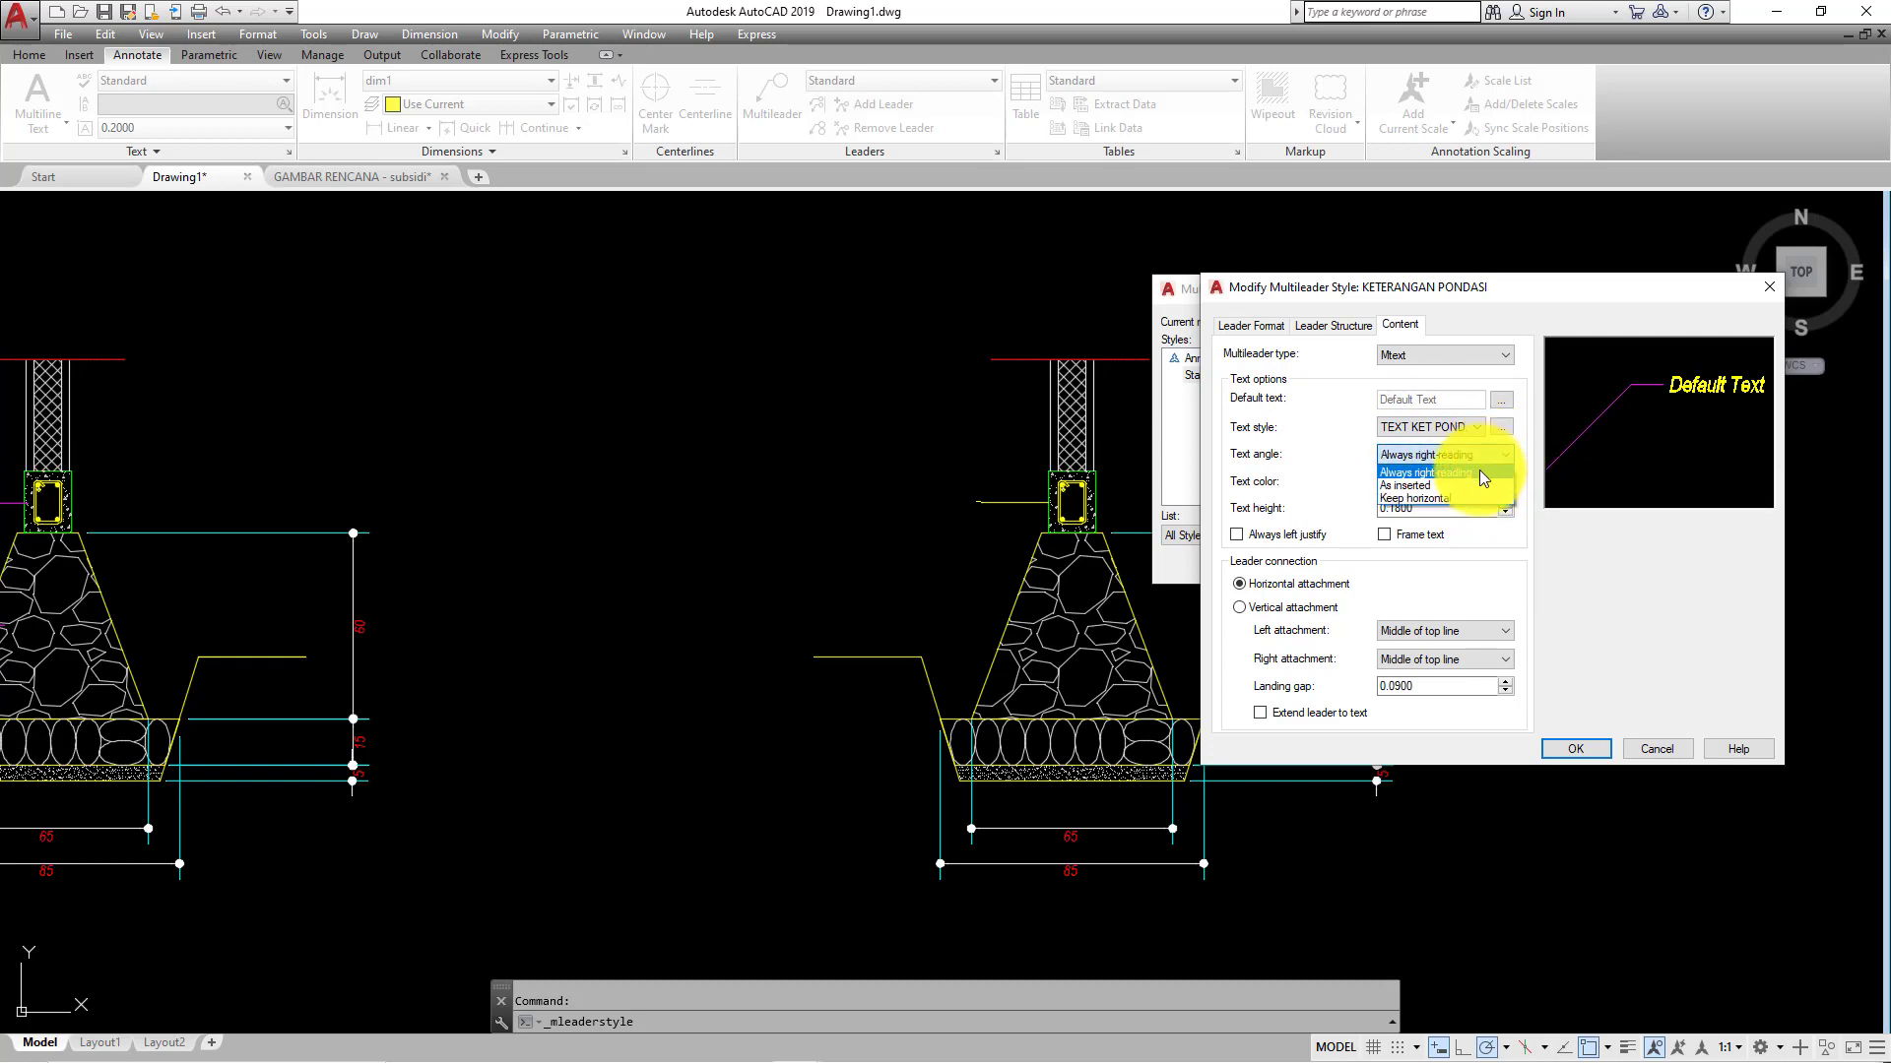
click(1426, 492)
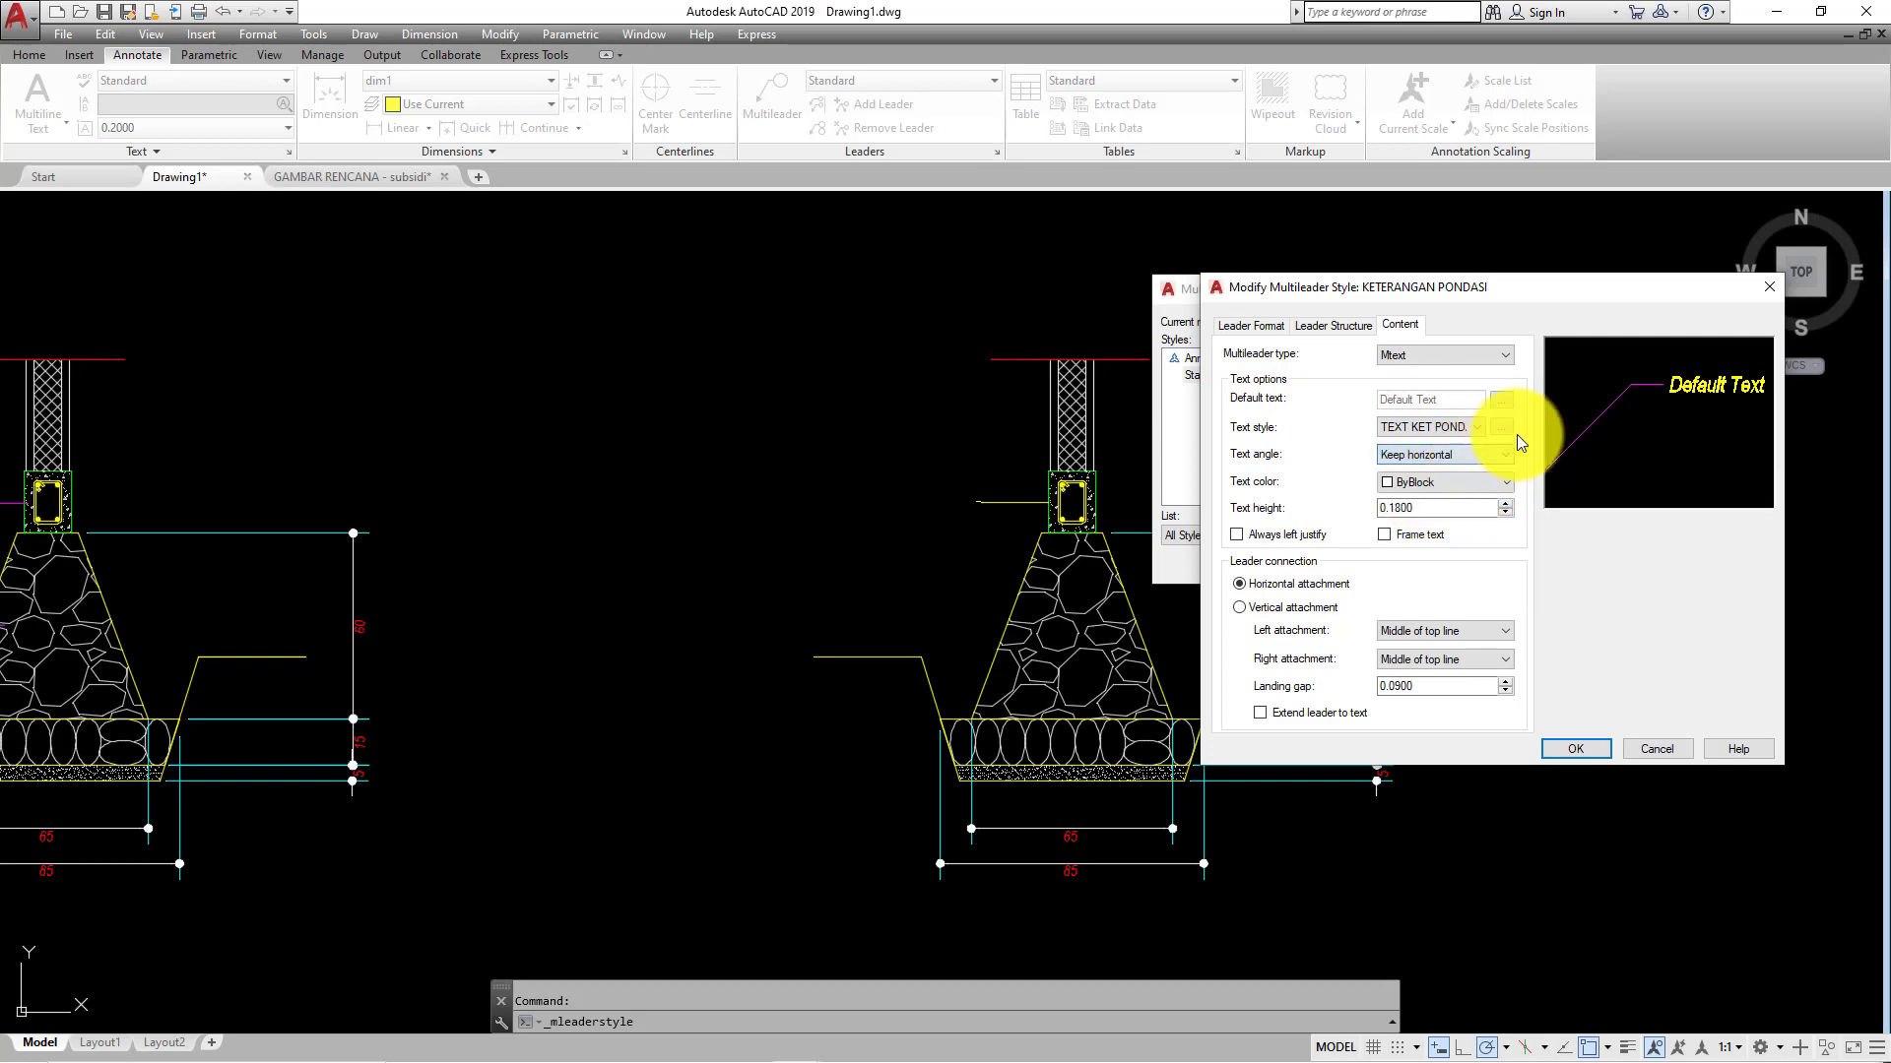
click(1459, 481)
click(1422, 563)
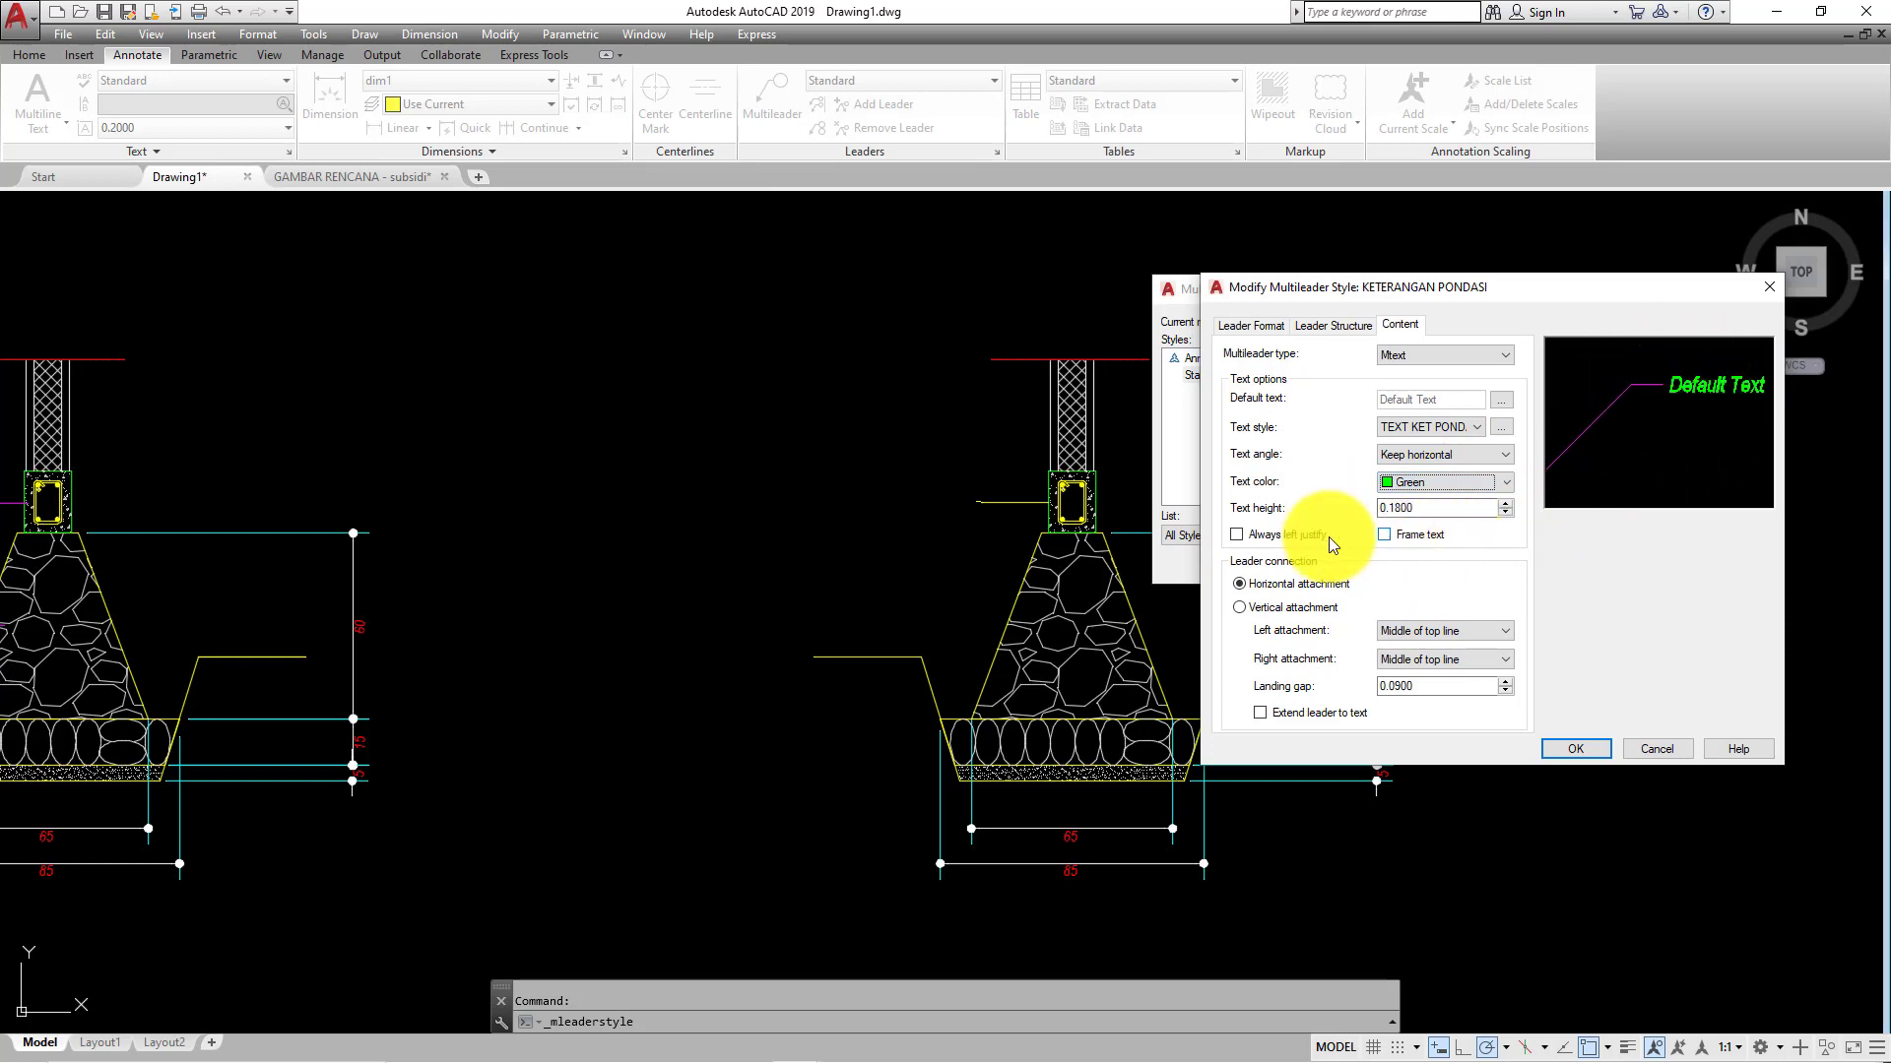
key(Tab)
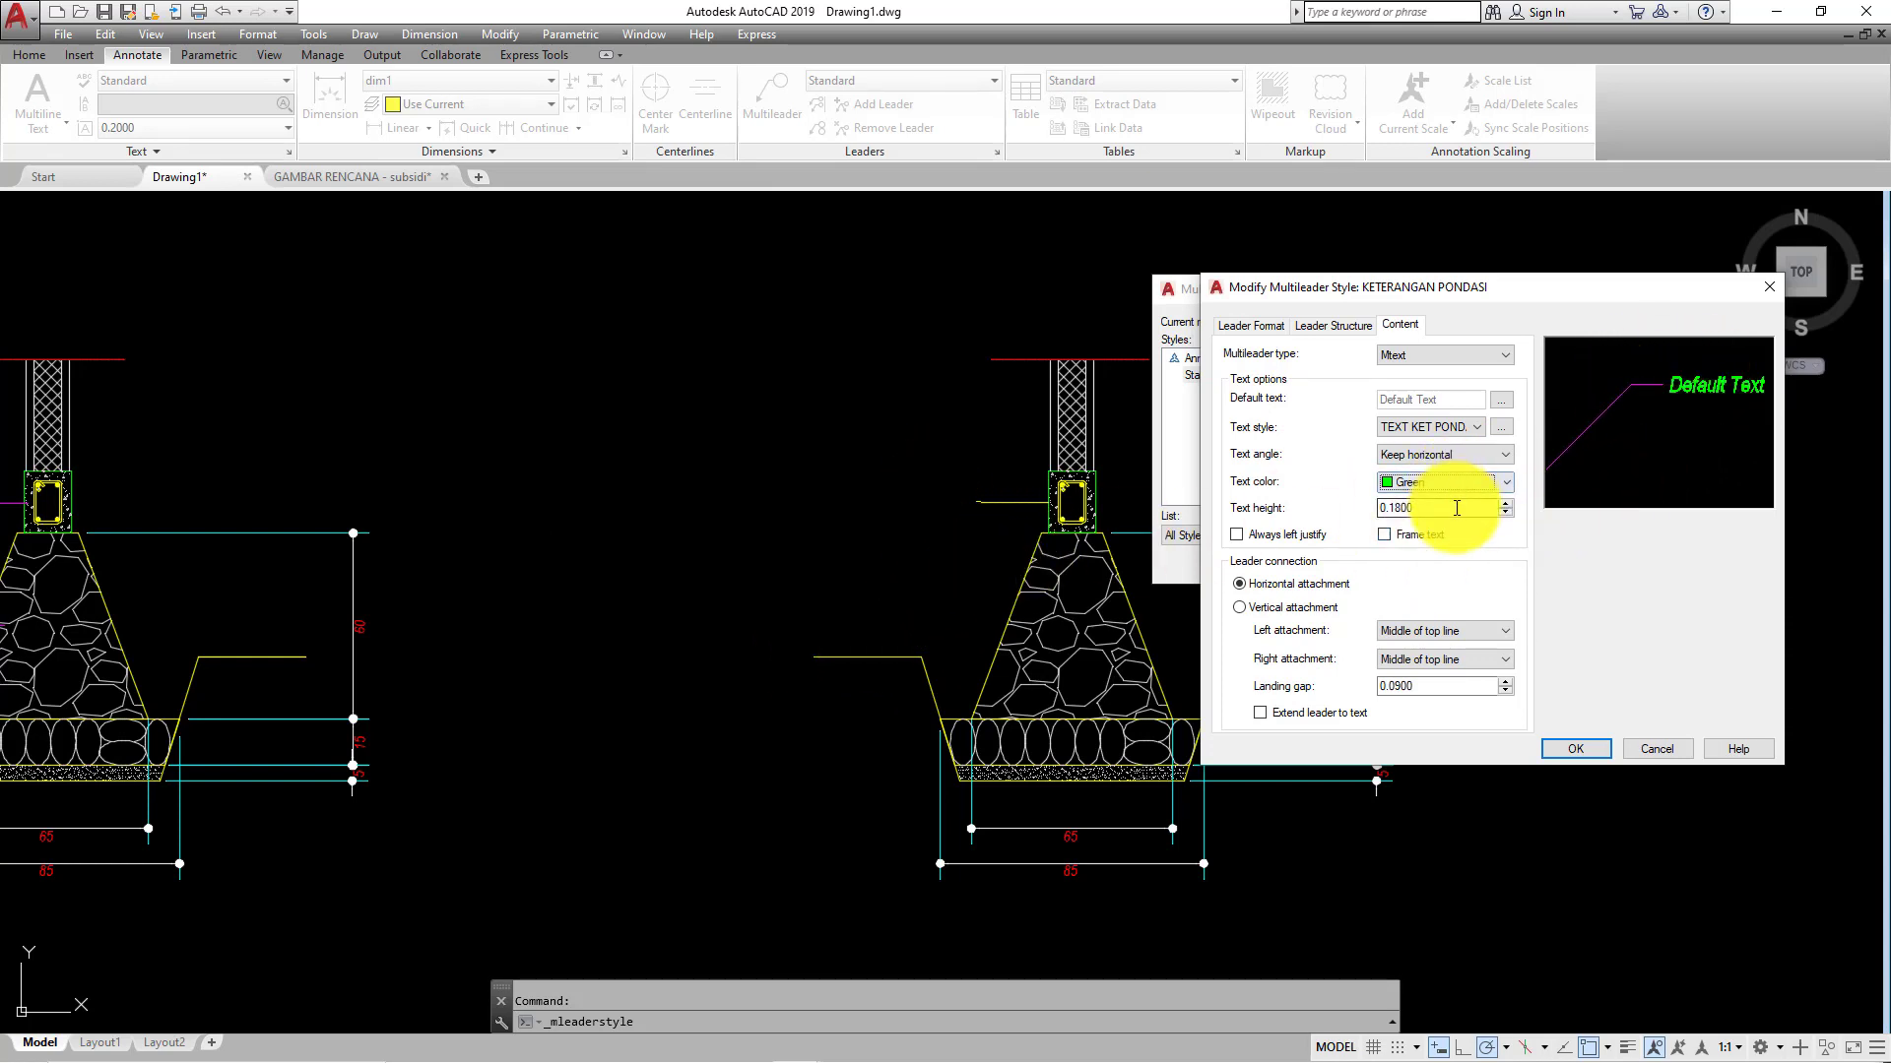
text(8)
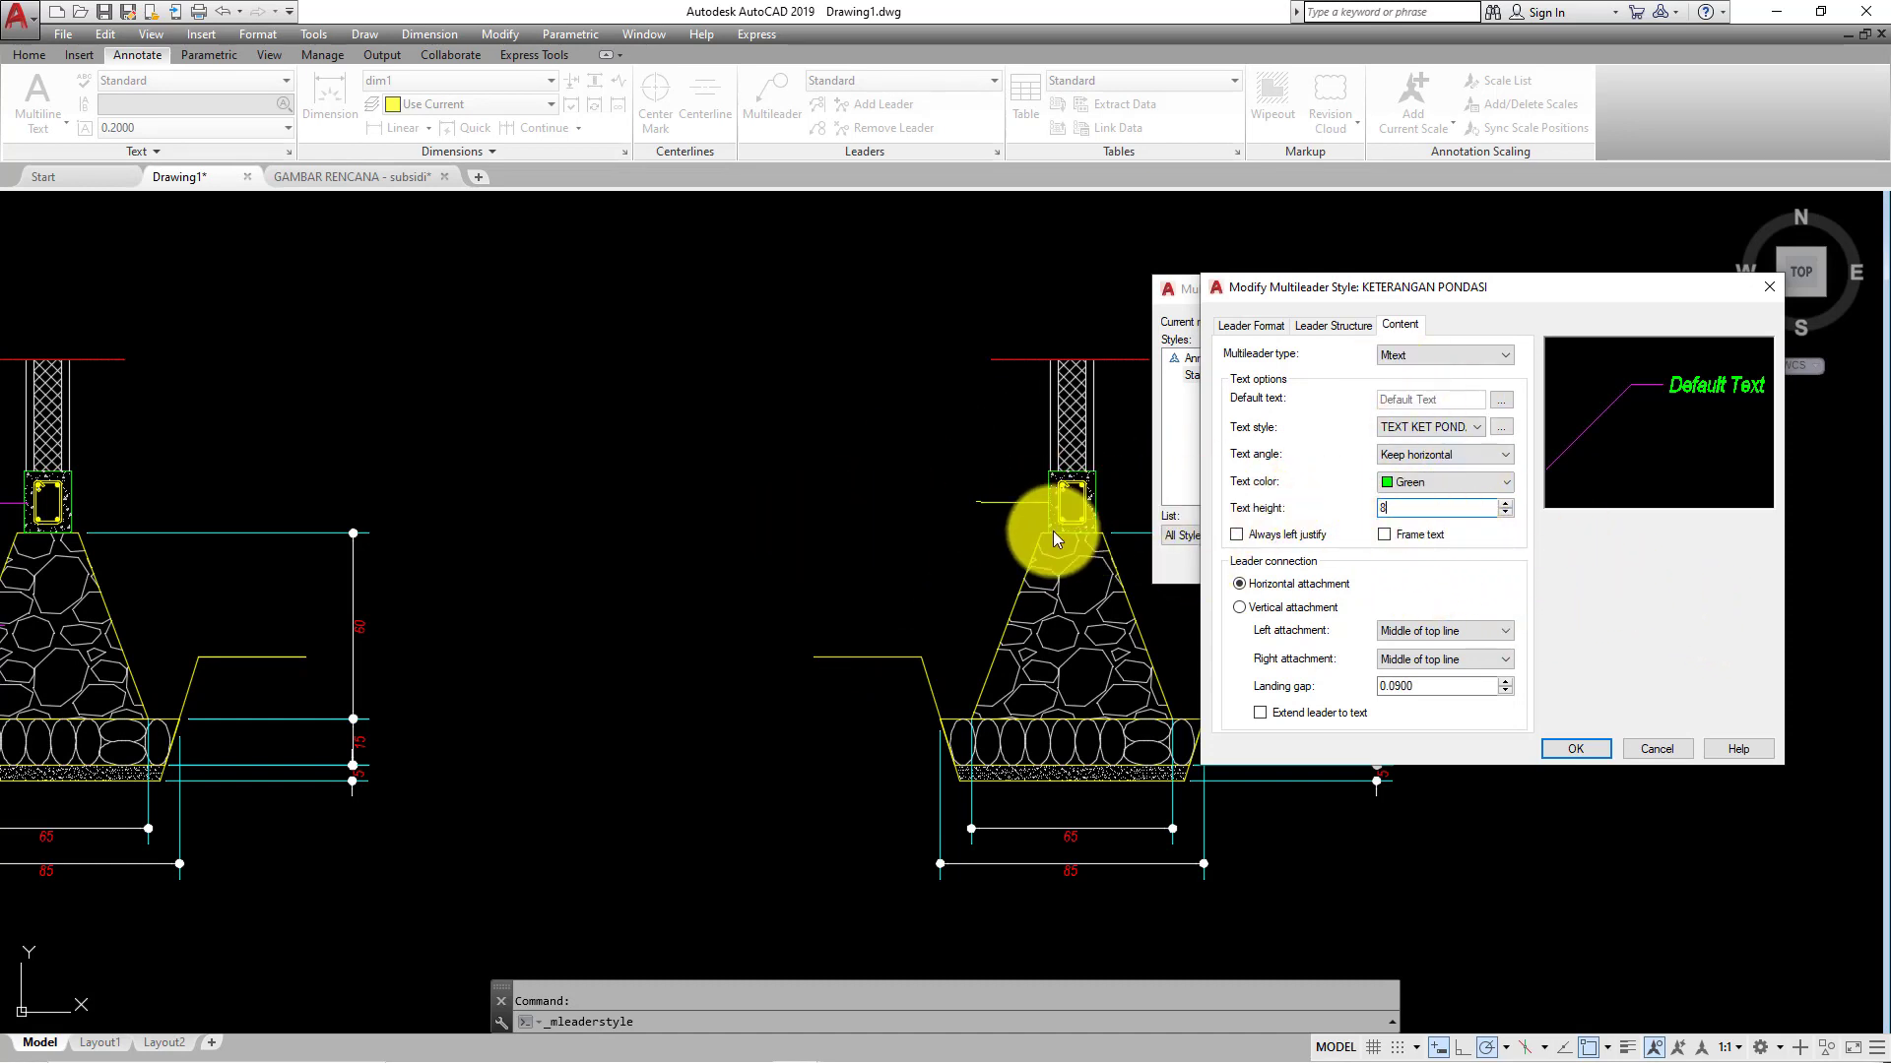
double_click(1382, 508)
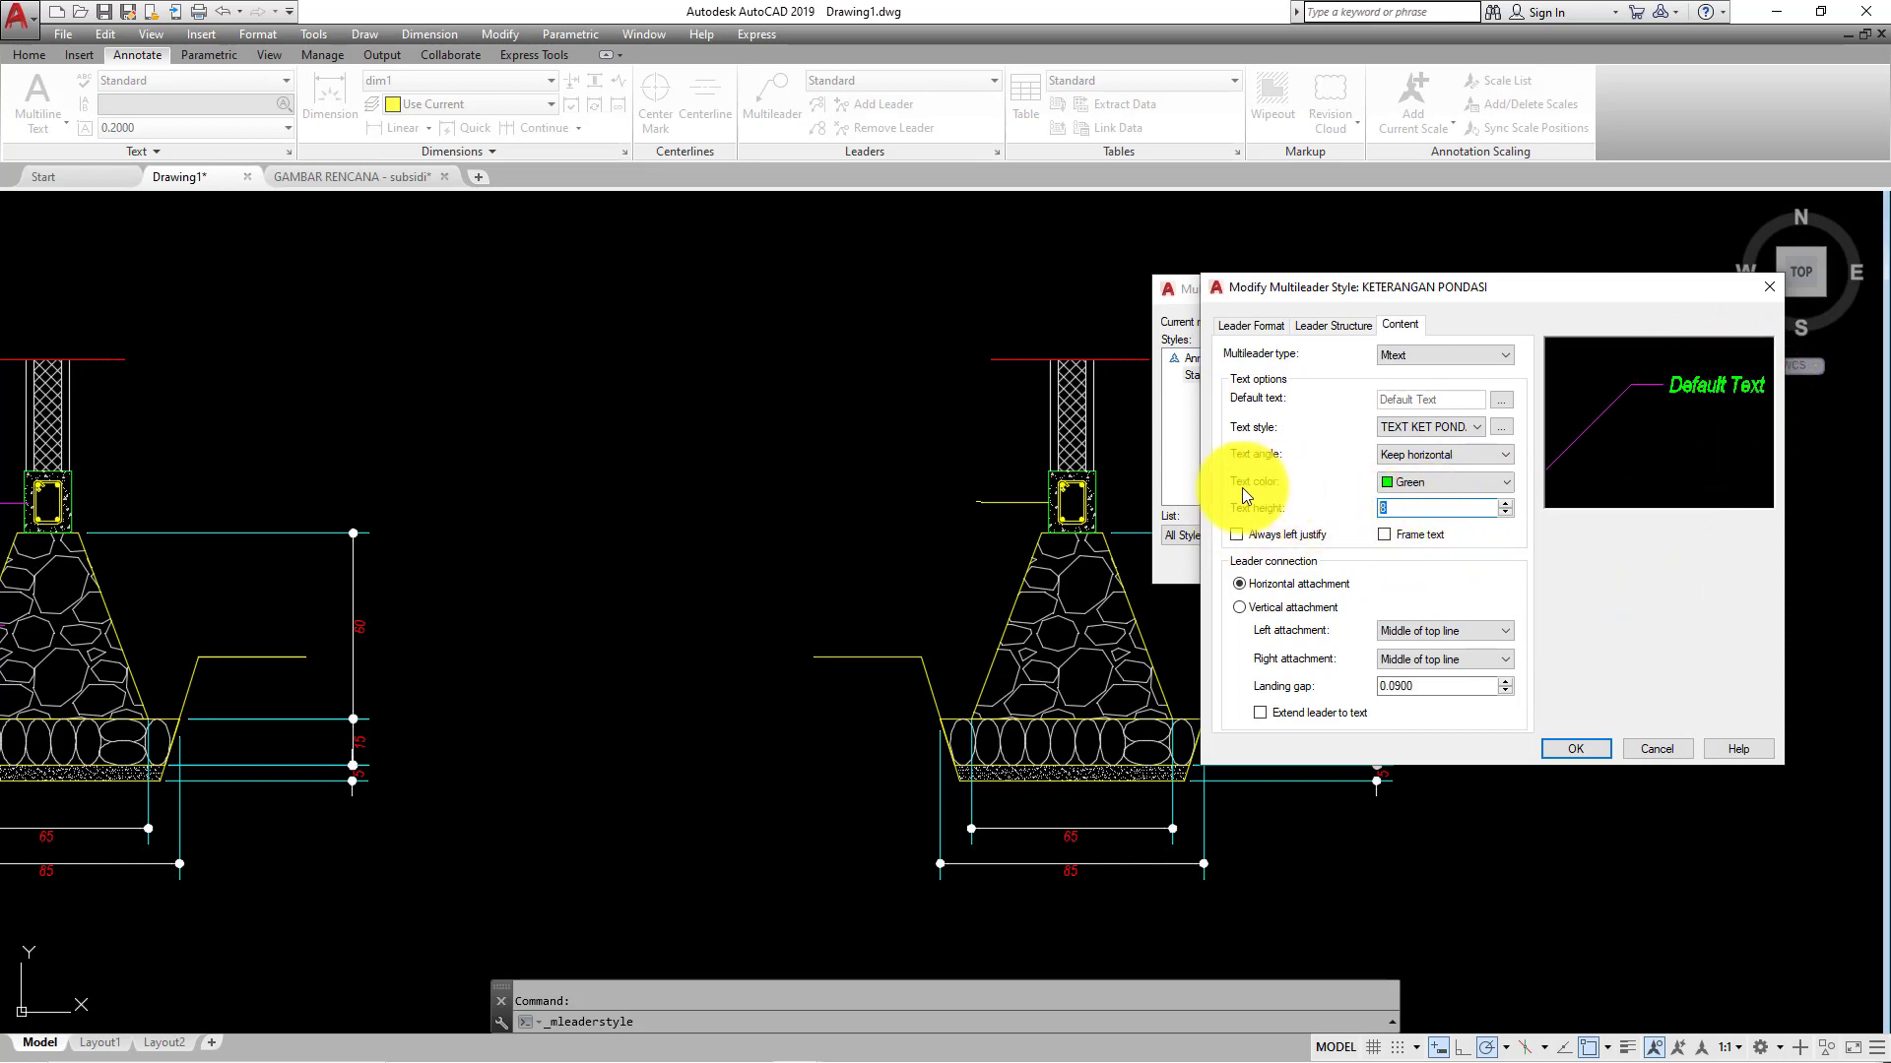
- Save the KETERANGAN PONDASI style, make it current, and close the style manager
click(1577, 748)
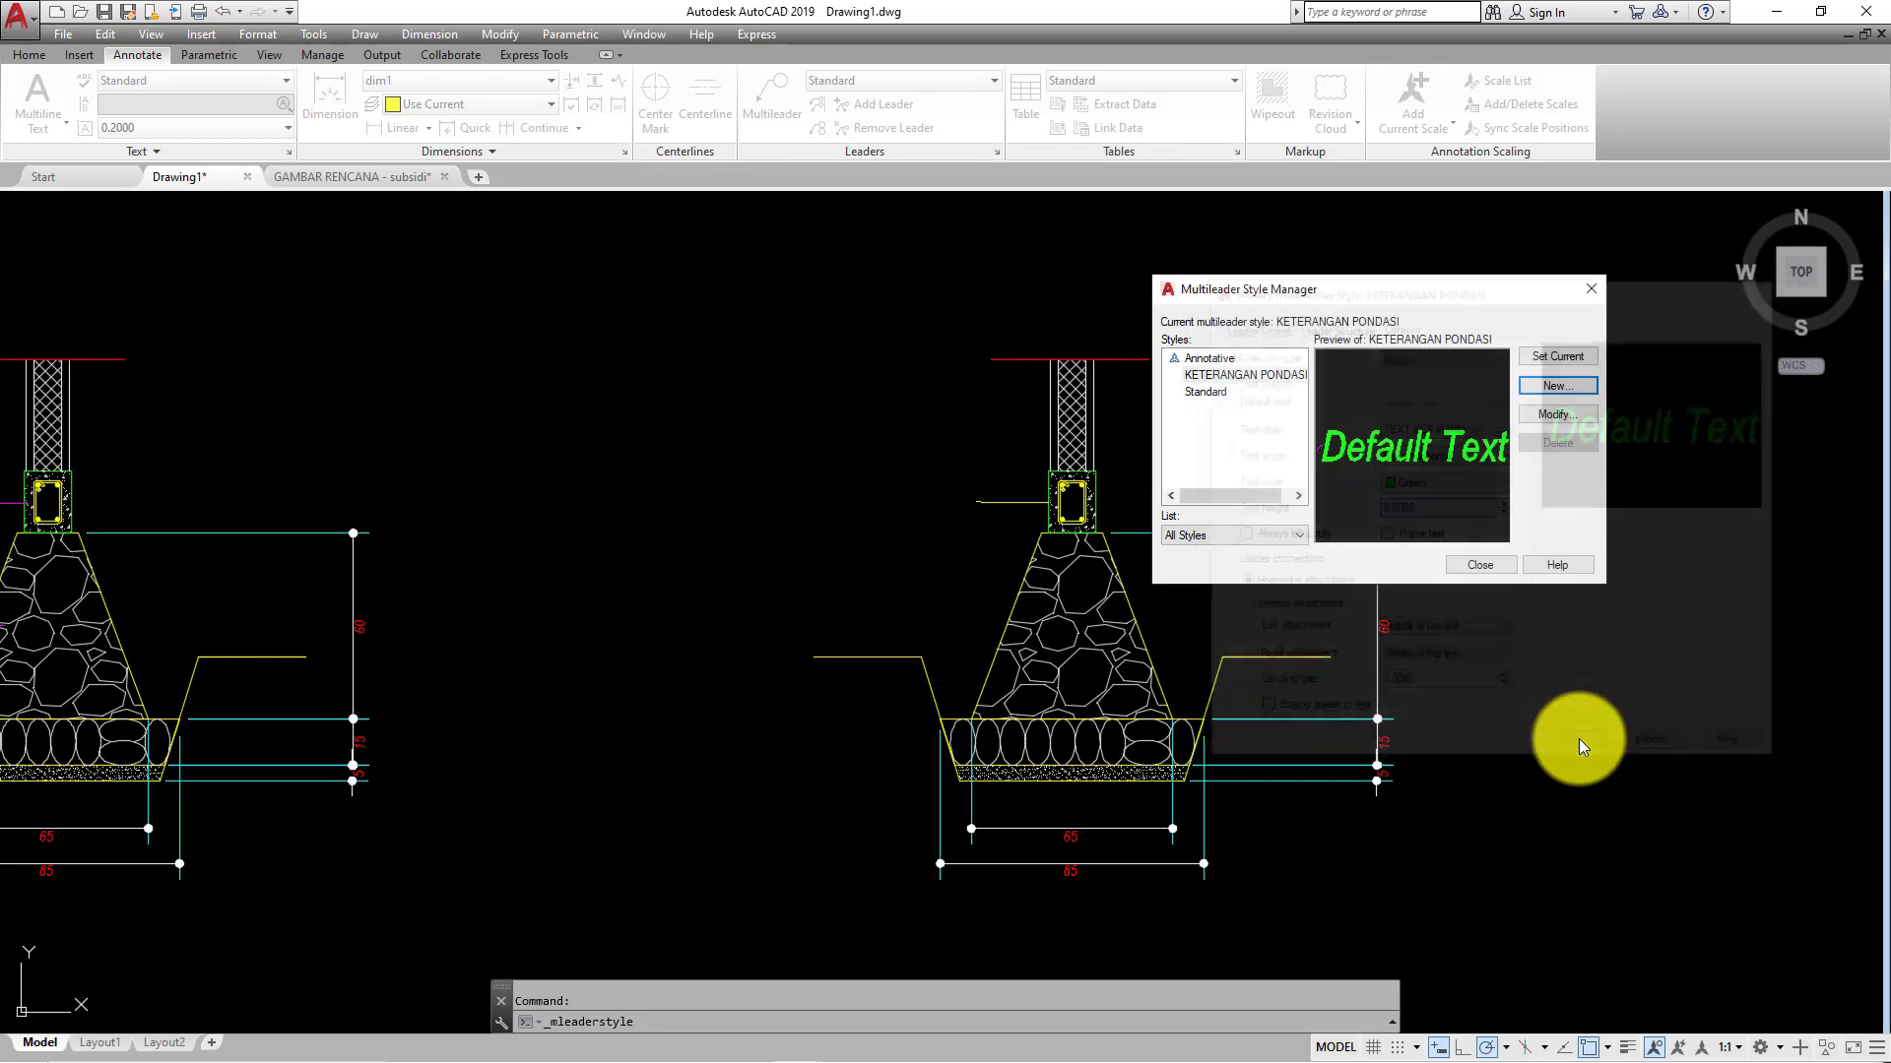
click(1544, 363)
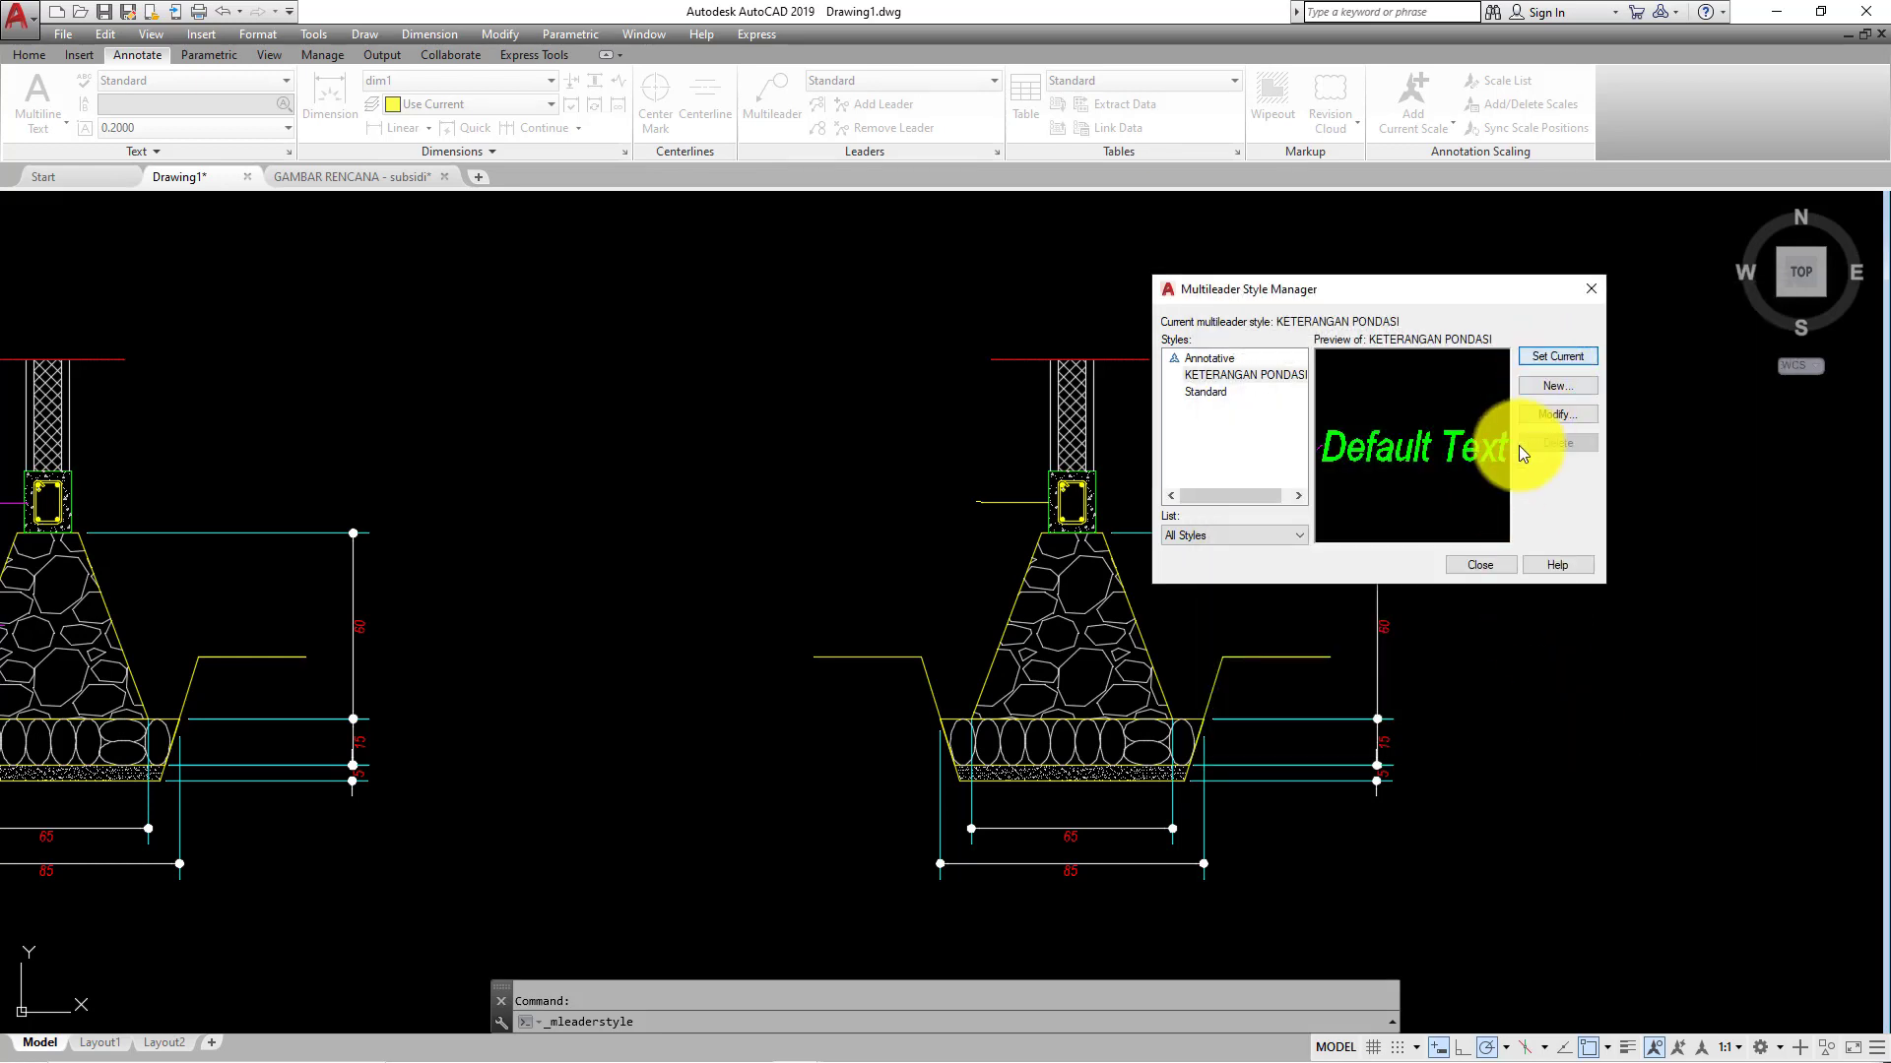
click(1472, 563)
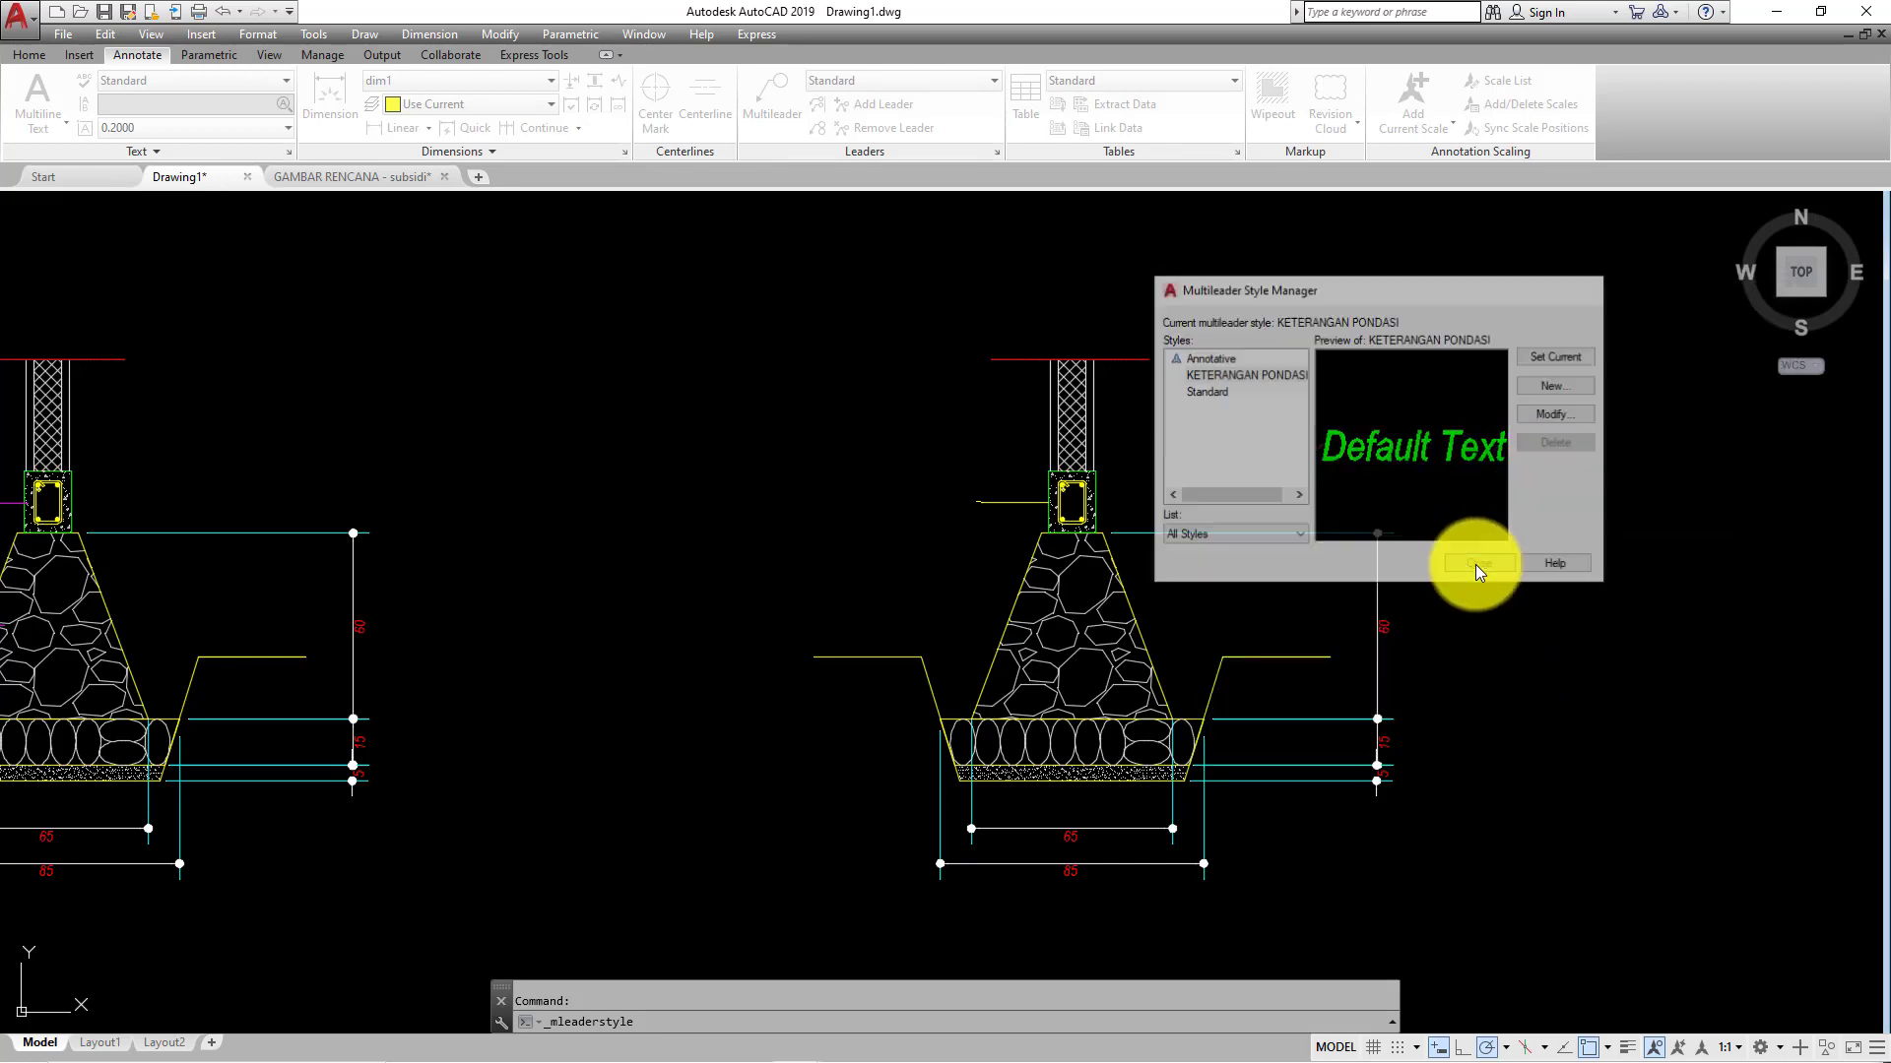
- Erase the short stray line beside the right sloof and begin a new multileader
click(983, 520)
click(965, 466)
click(29, 54)
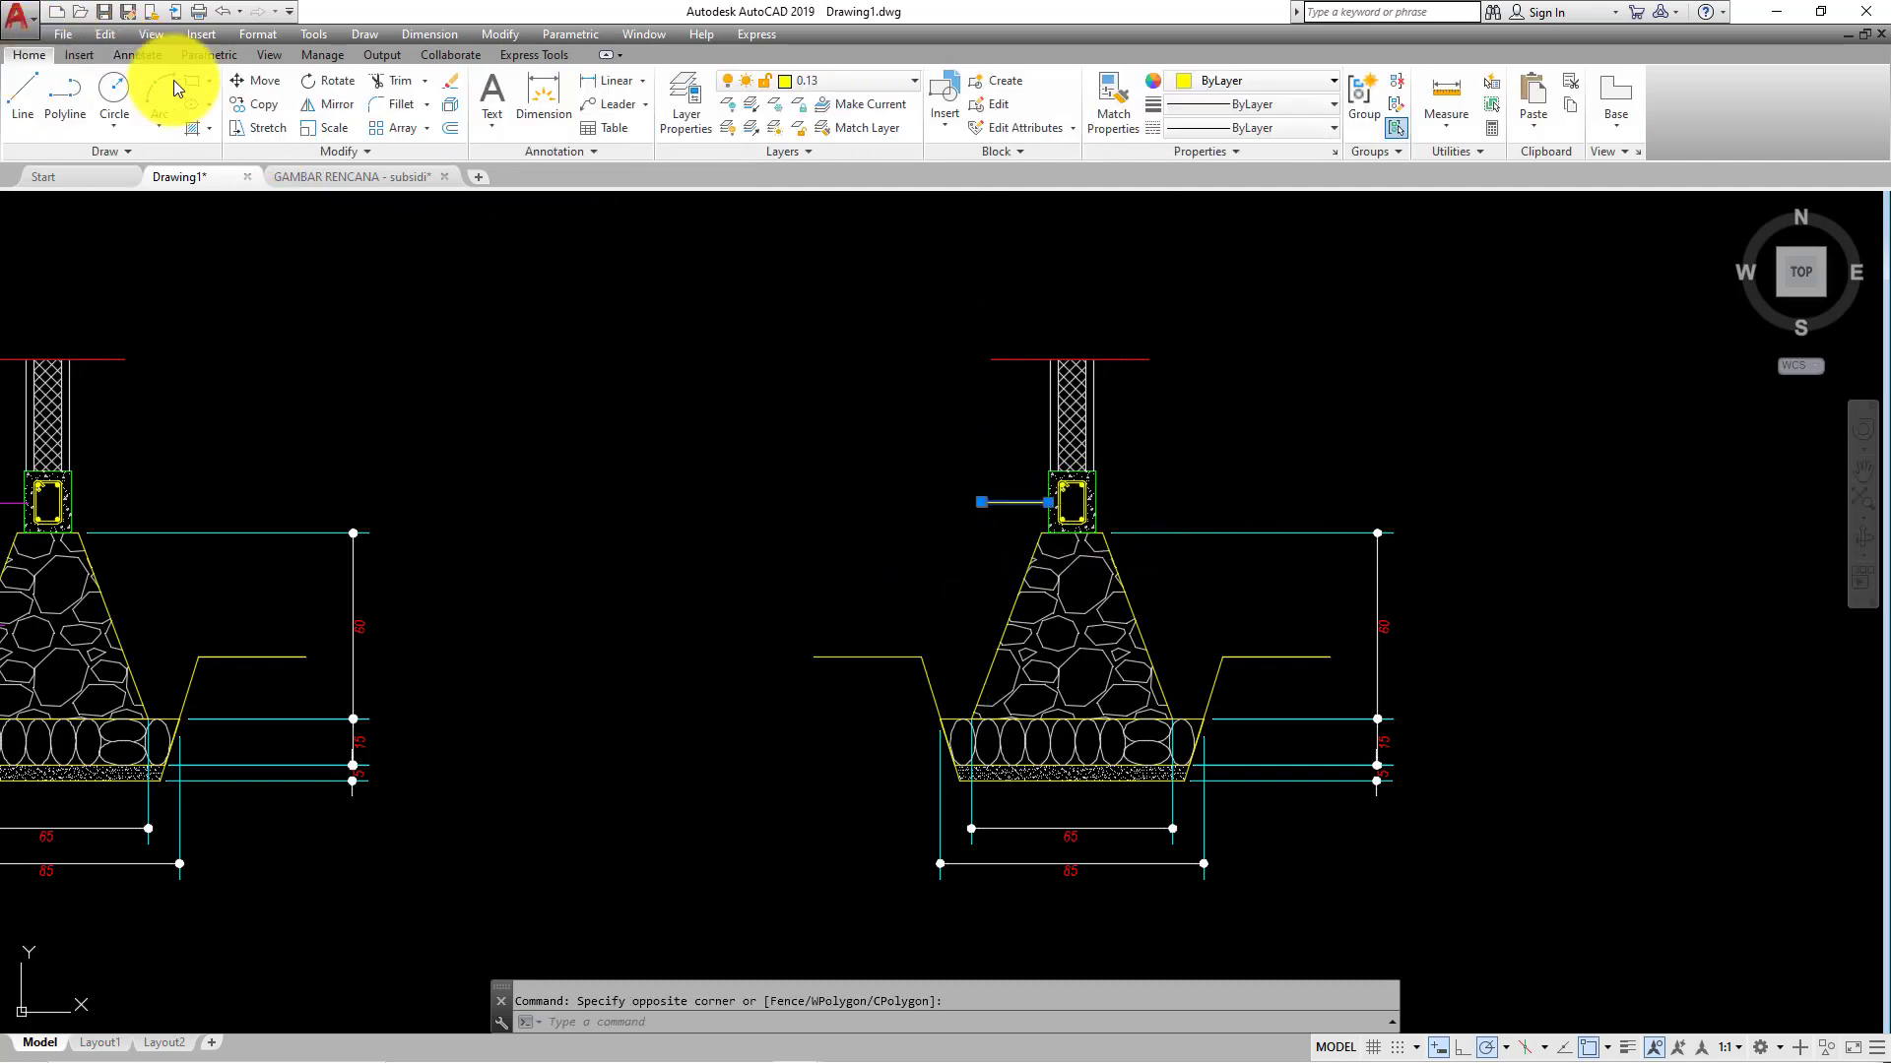
click(450, 80)
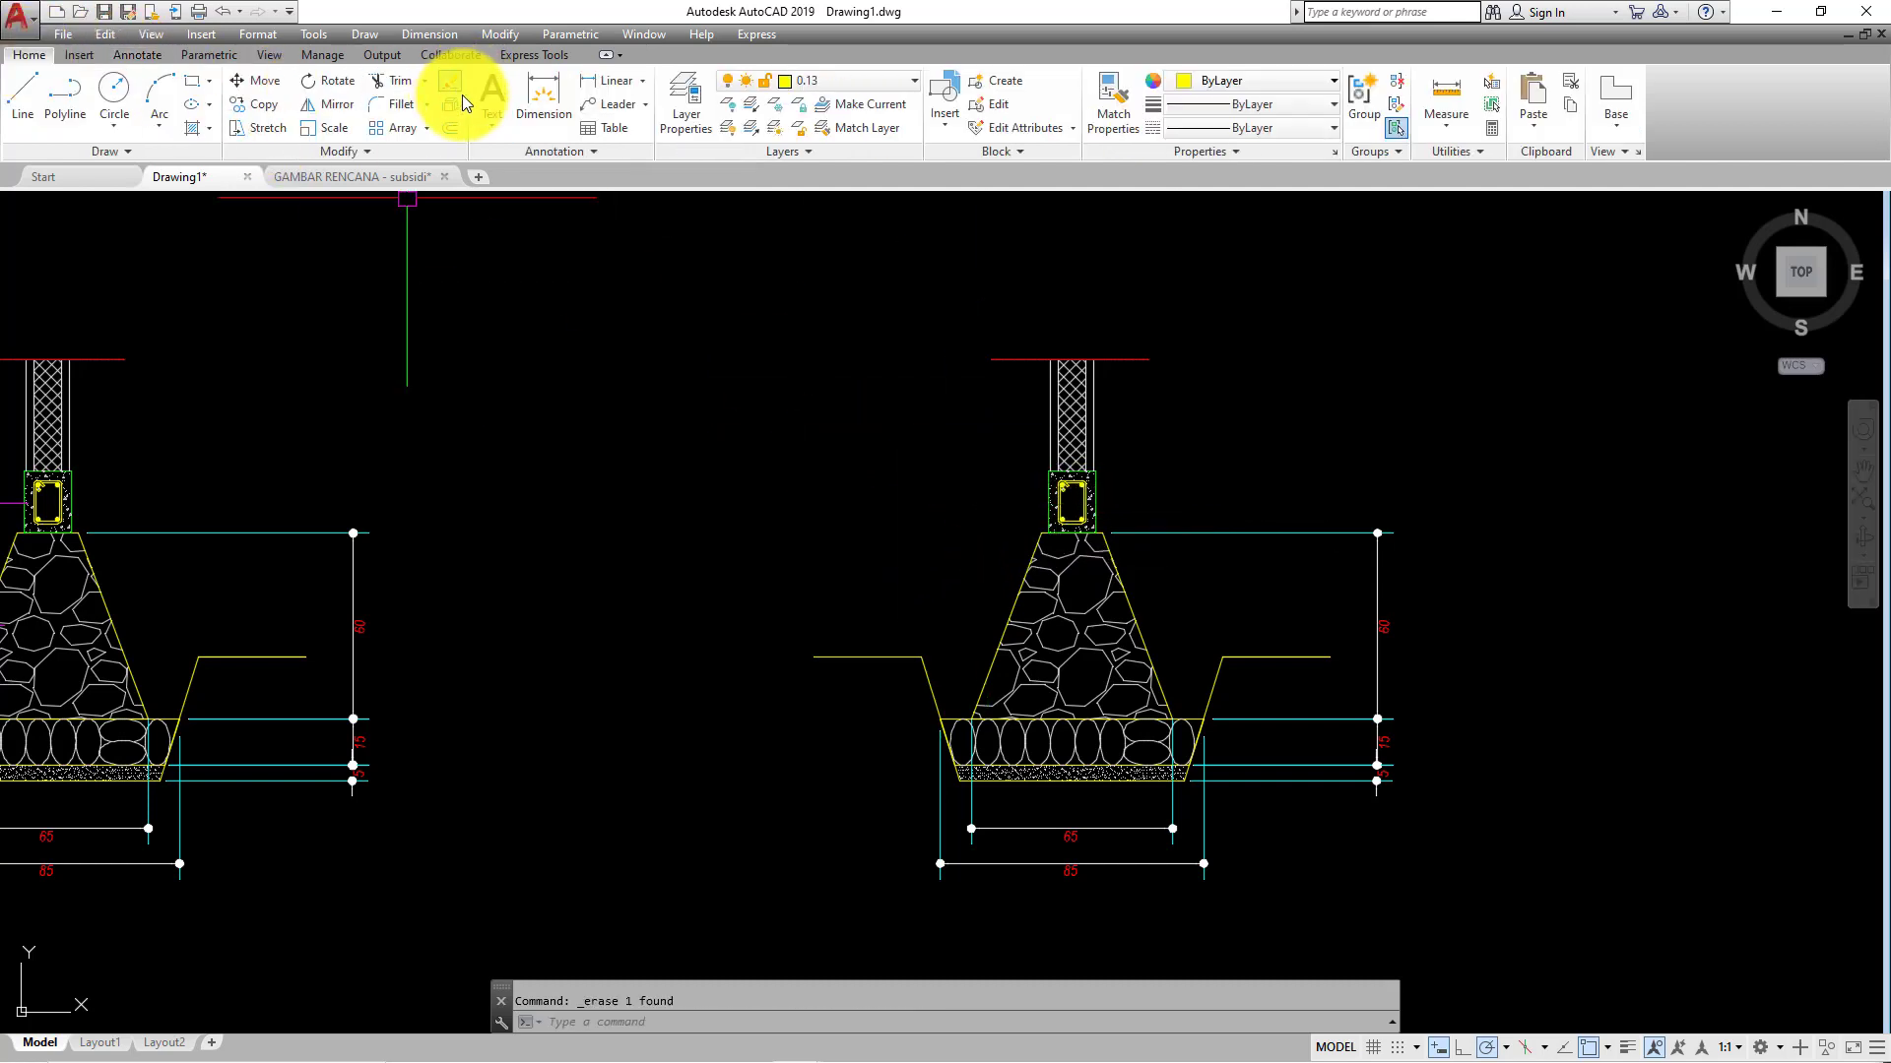
click(645, 104)
click(635, 134)
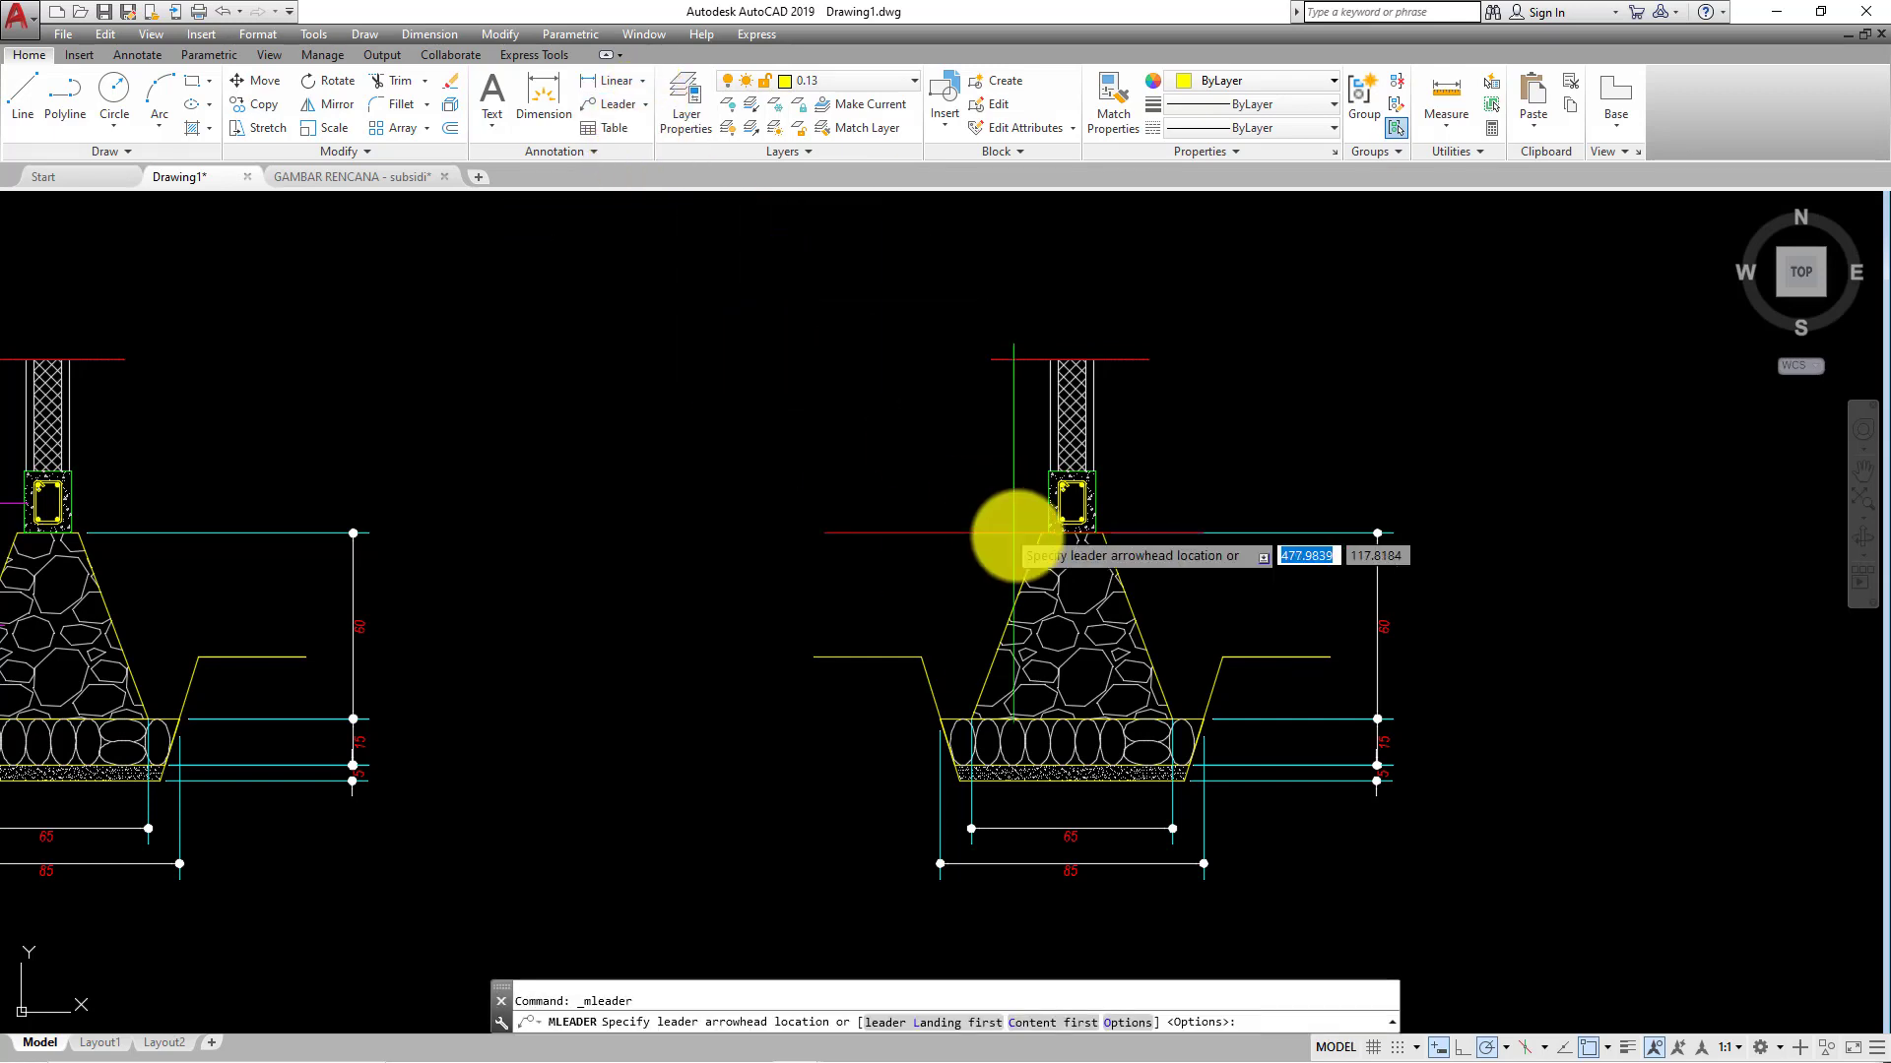
scroll(1048, 508, up, 2)
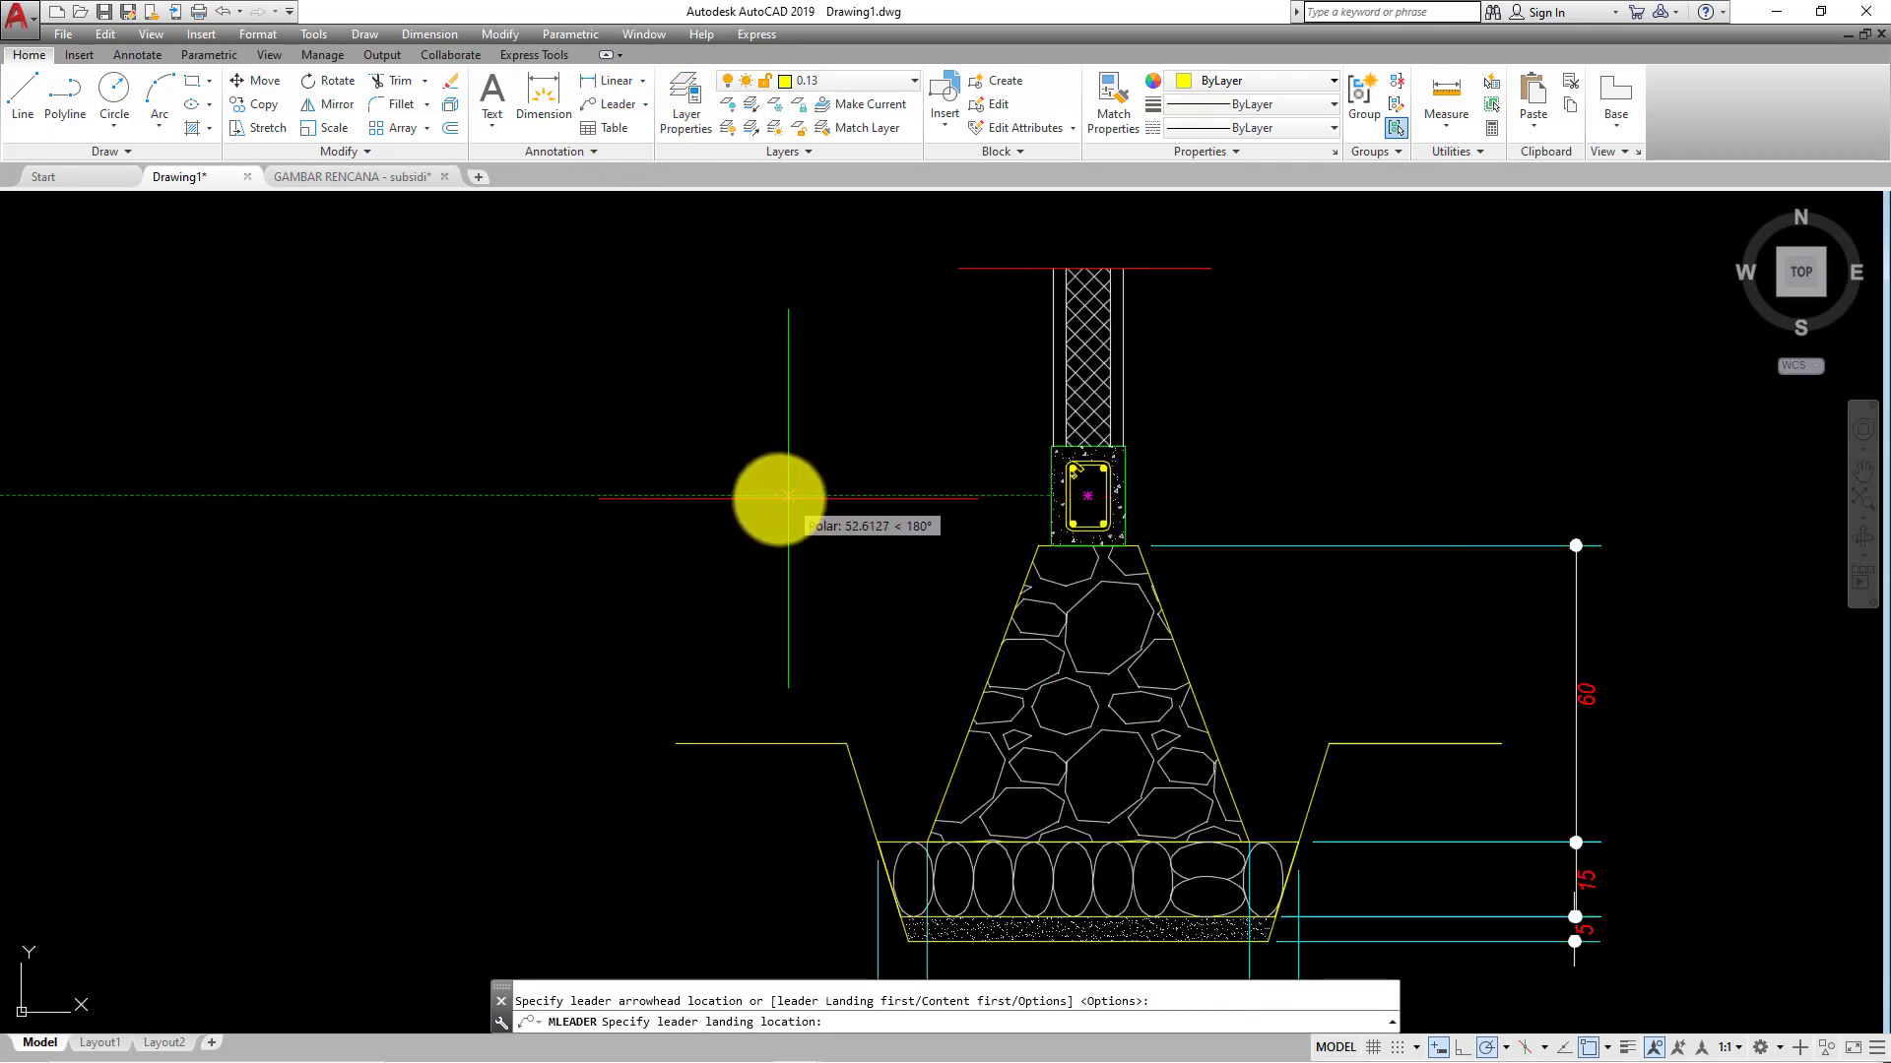
- Set the leader landing left of the sloof and enter the label 'sloof 15 x 20'
click(732, 496)
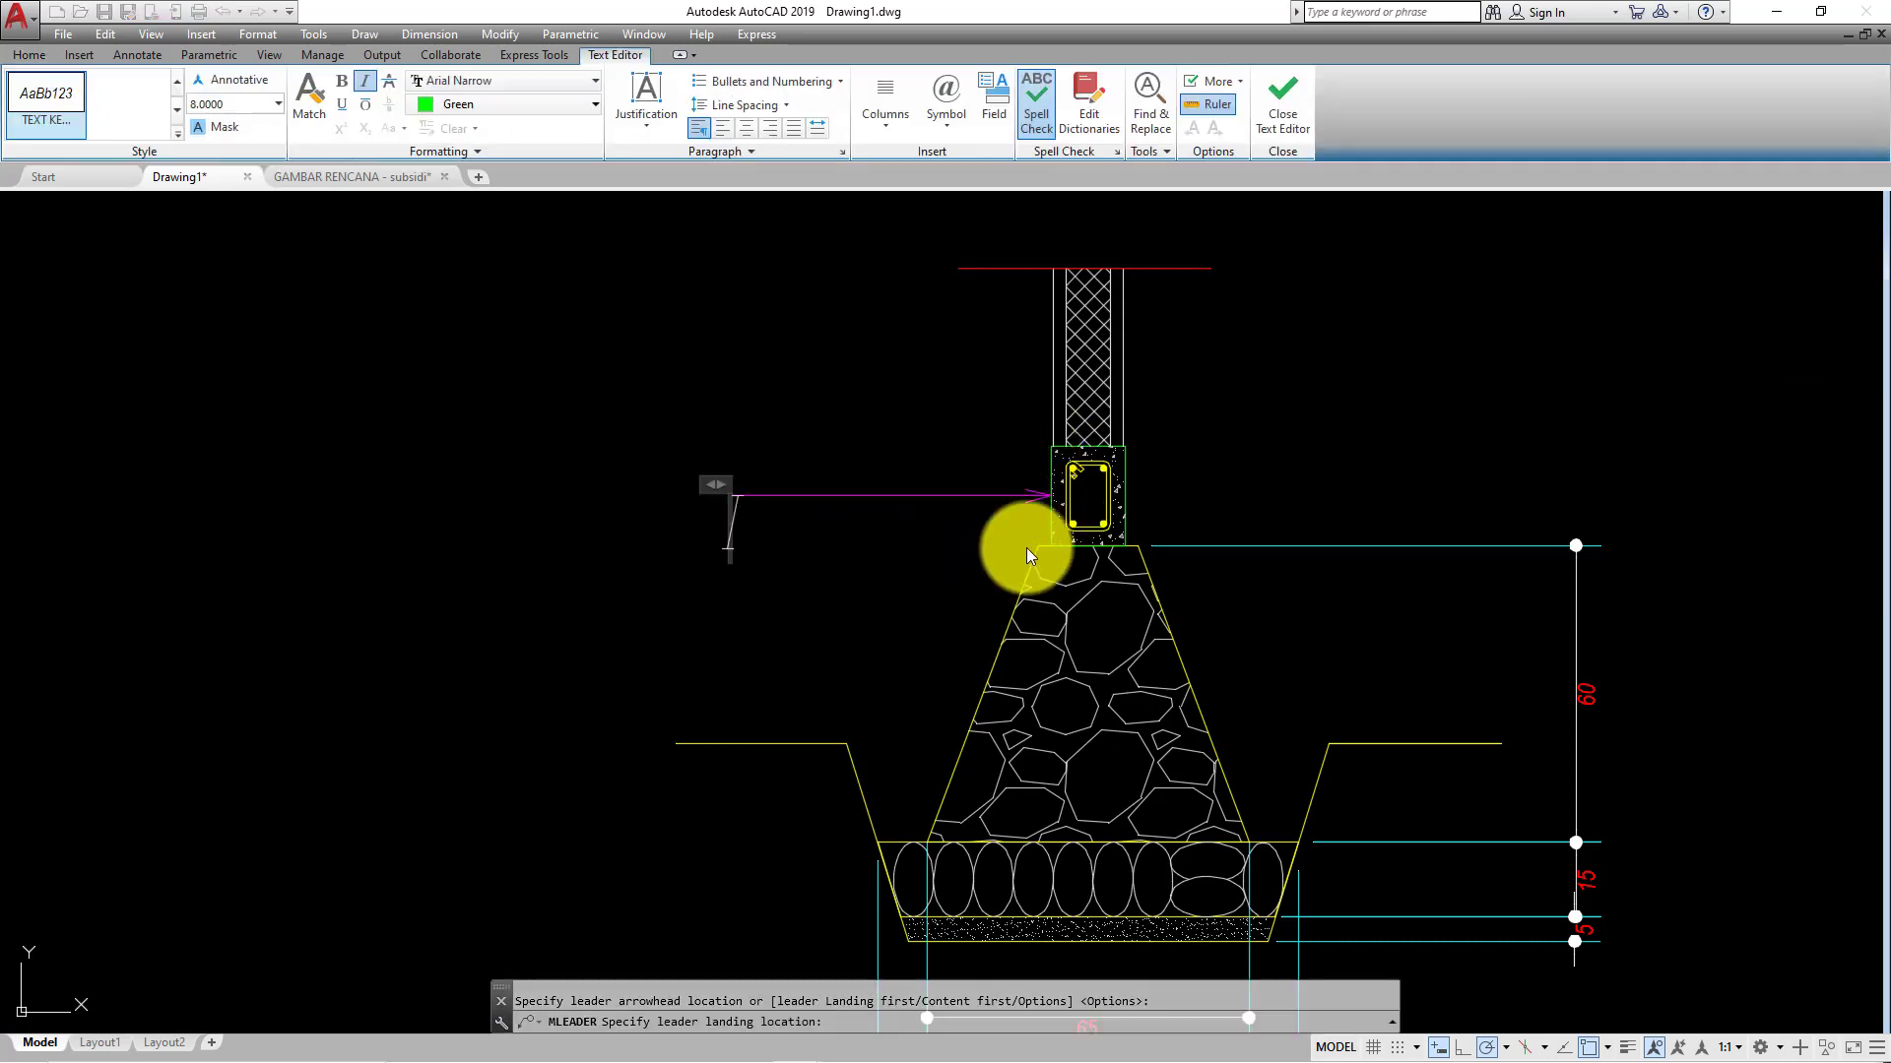
scroll(907, 535, up, 2)
text(PO)
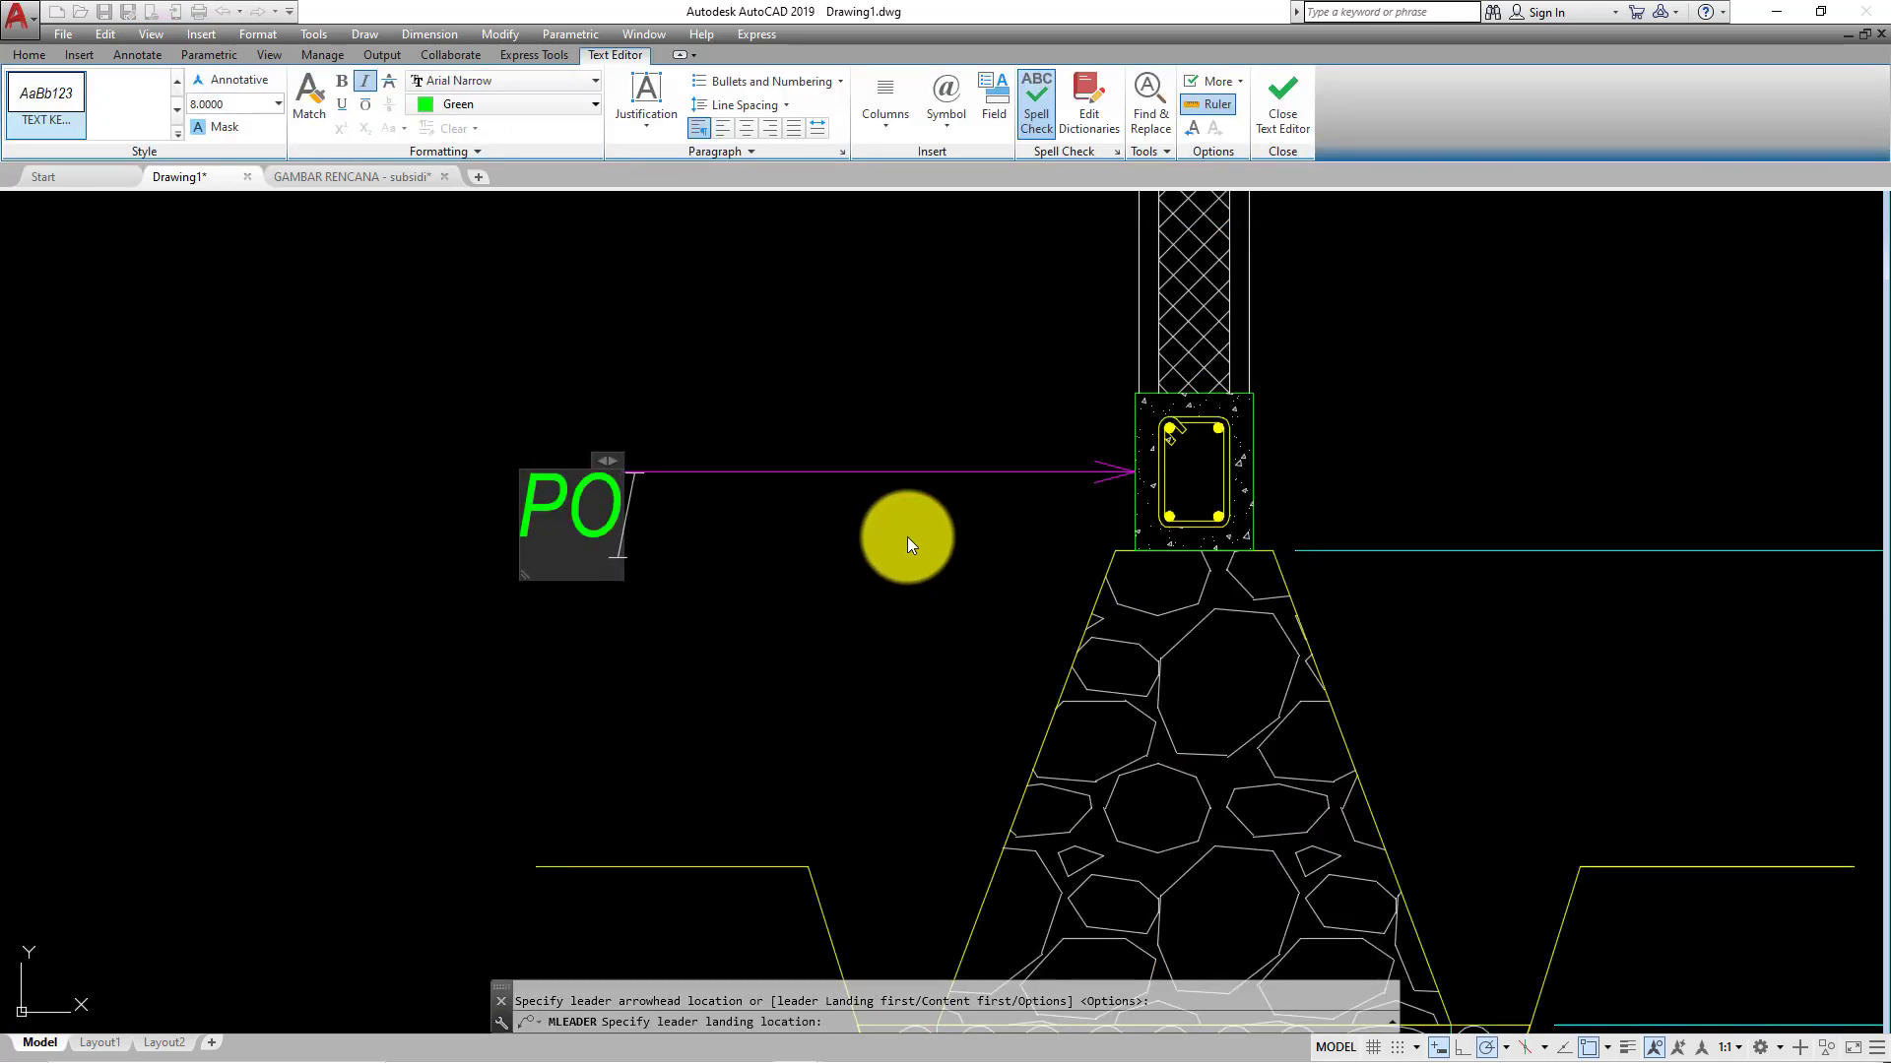
key(BackSpace)
key(BackSpace)
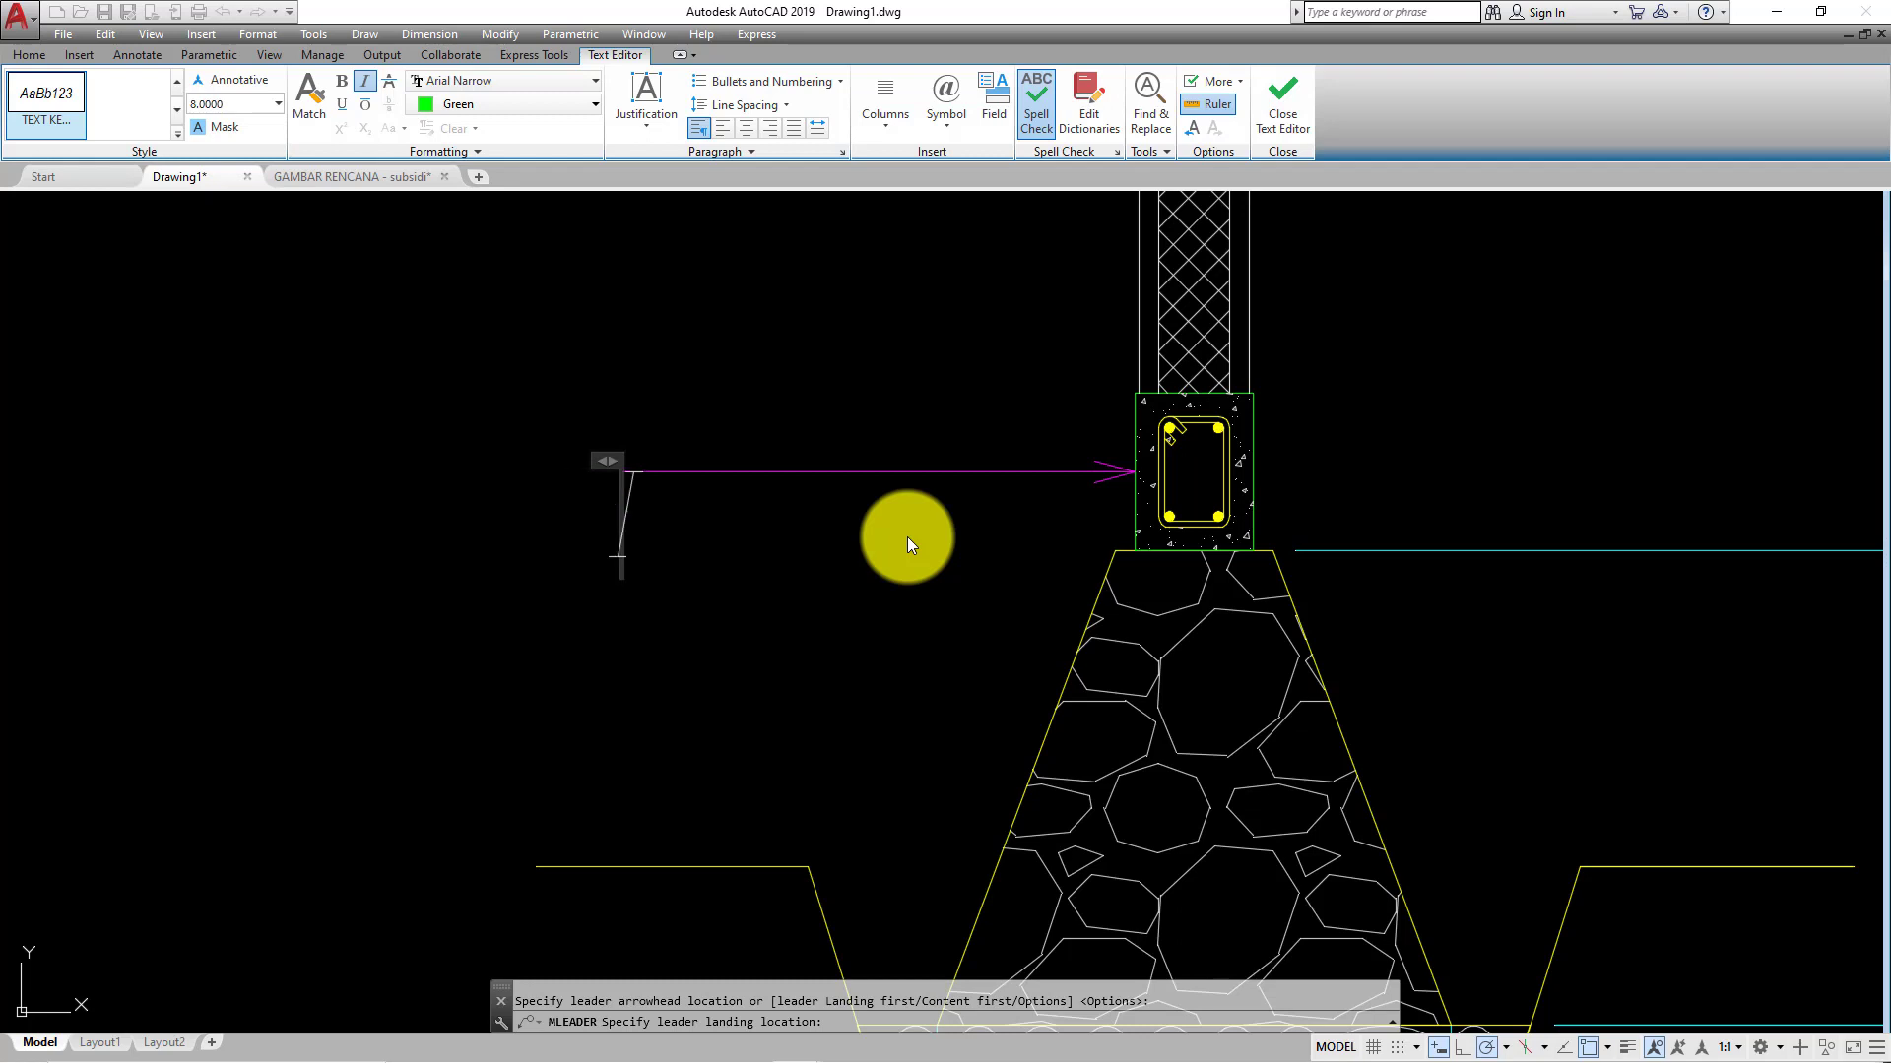
text(SLOO)
key(BackSpace)
key(BackSpace)
key(BackSpace)
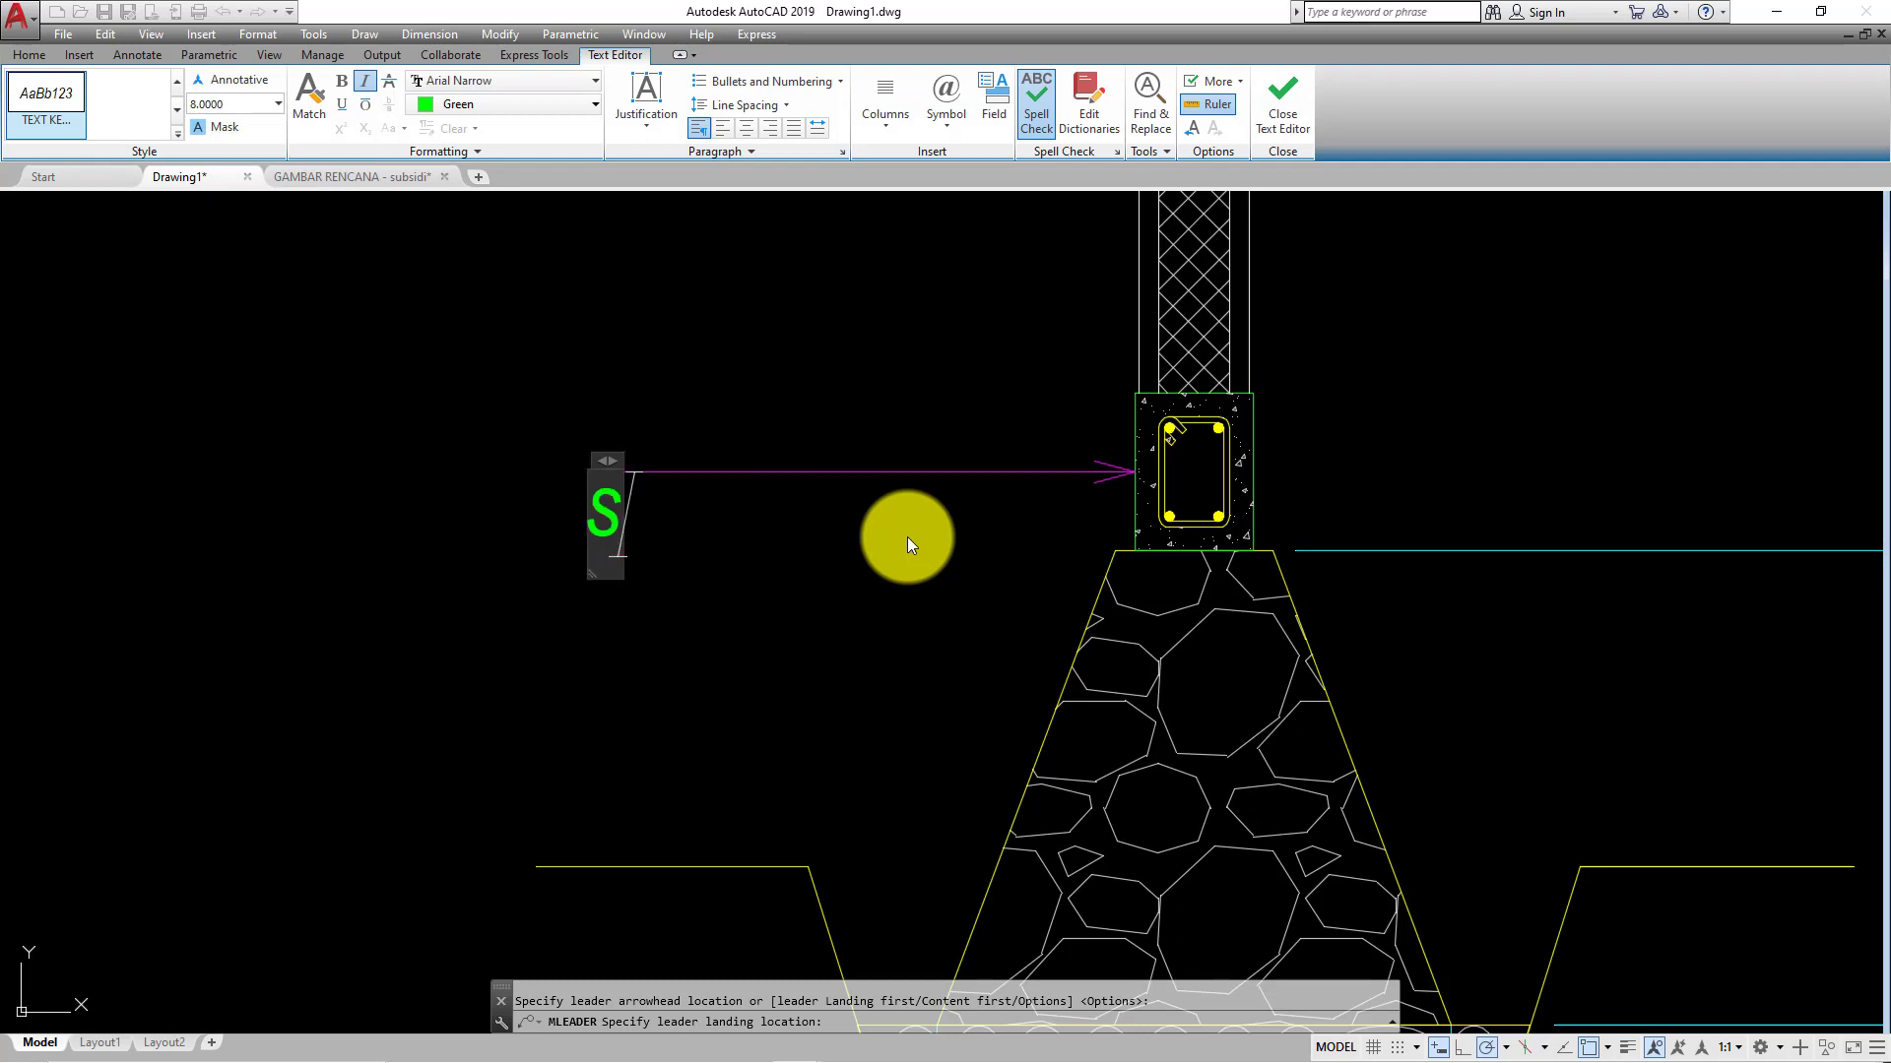
text(OO)
key(BackSpace)
key(BackSpace)
key(BackSpace)
text(S)
key(BackSpace)
text(sloof)
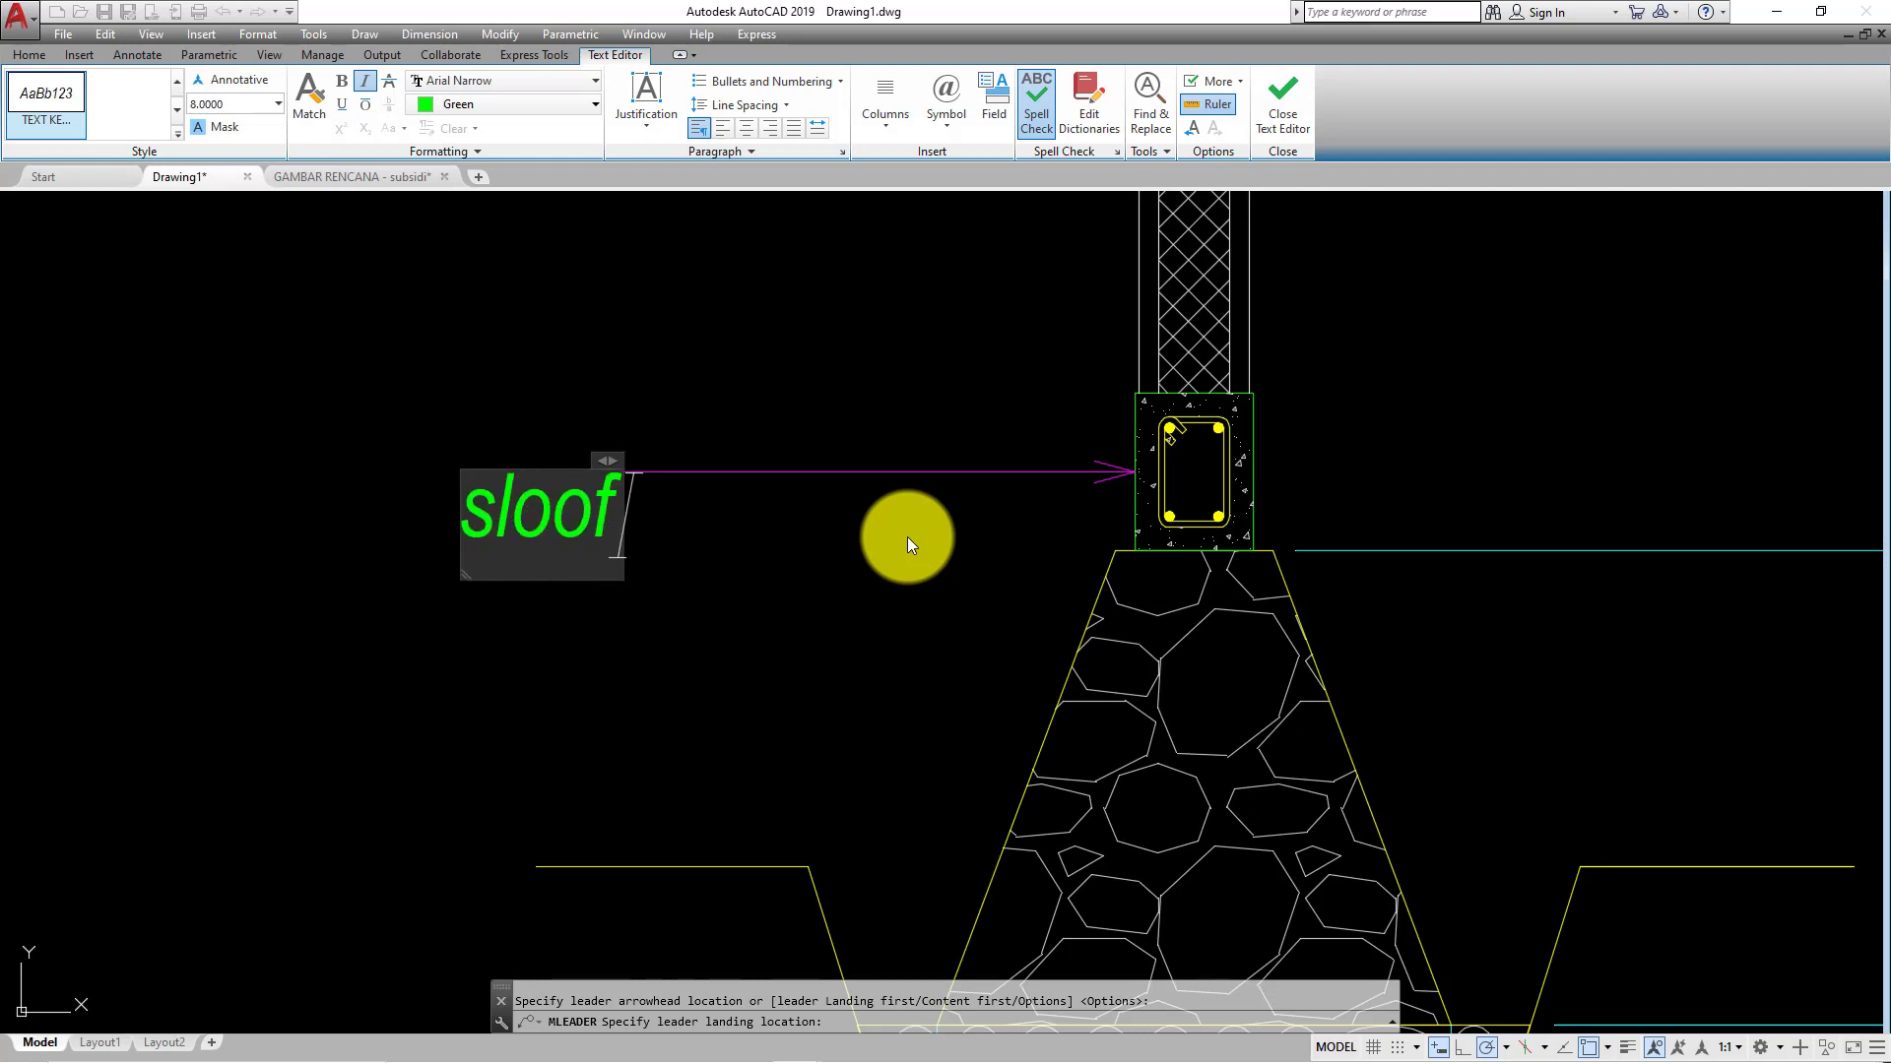
text( 11)
key(BackSpace)
text(5)
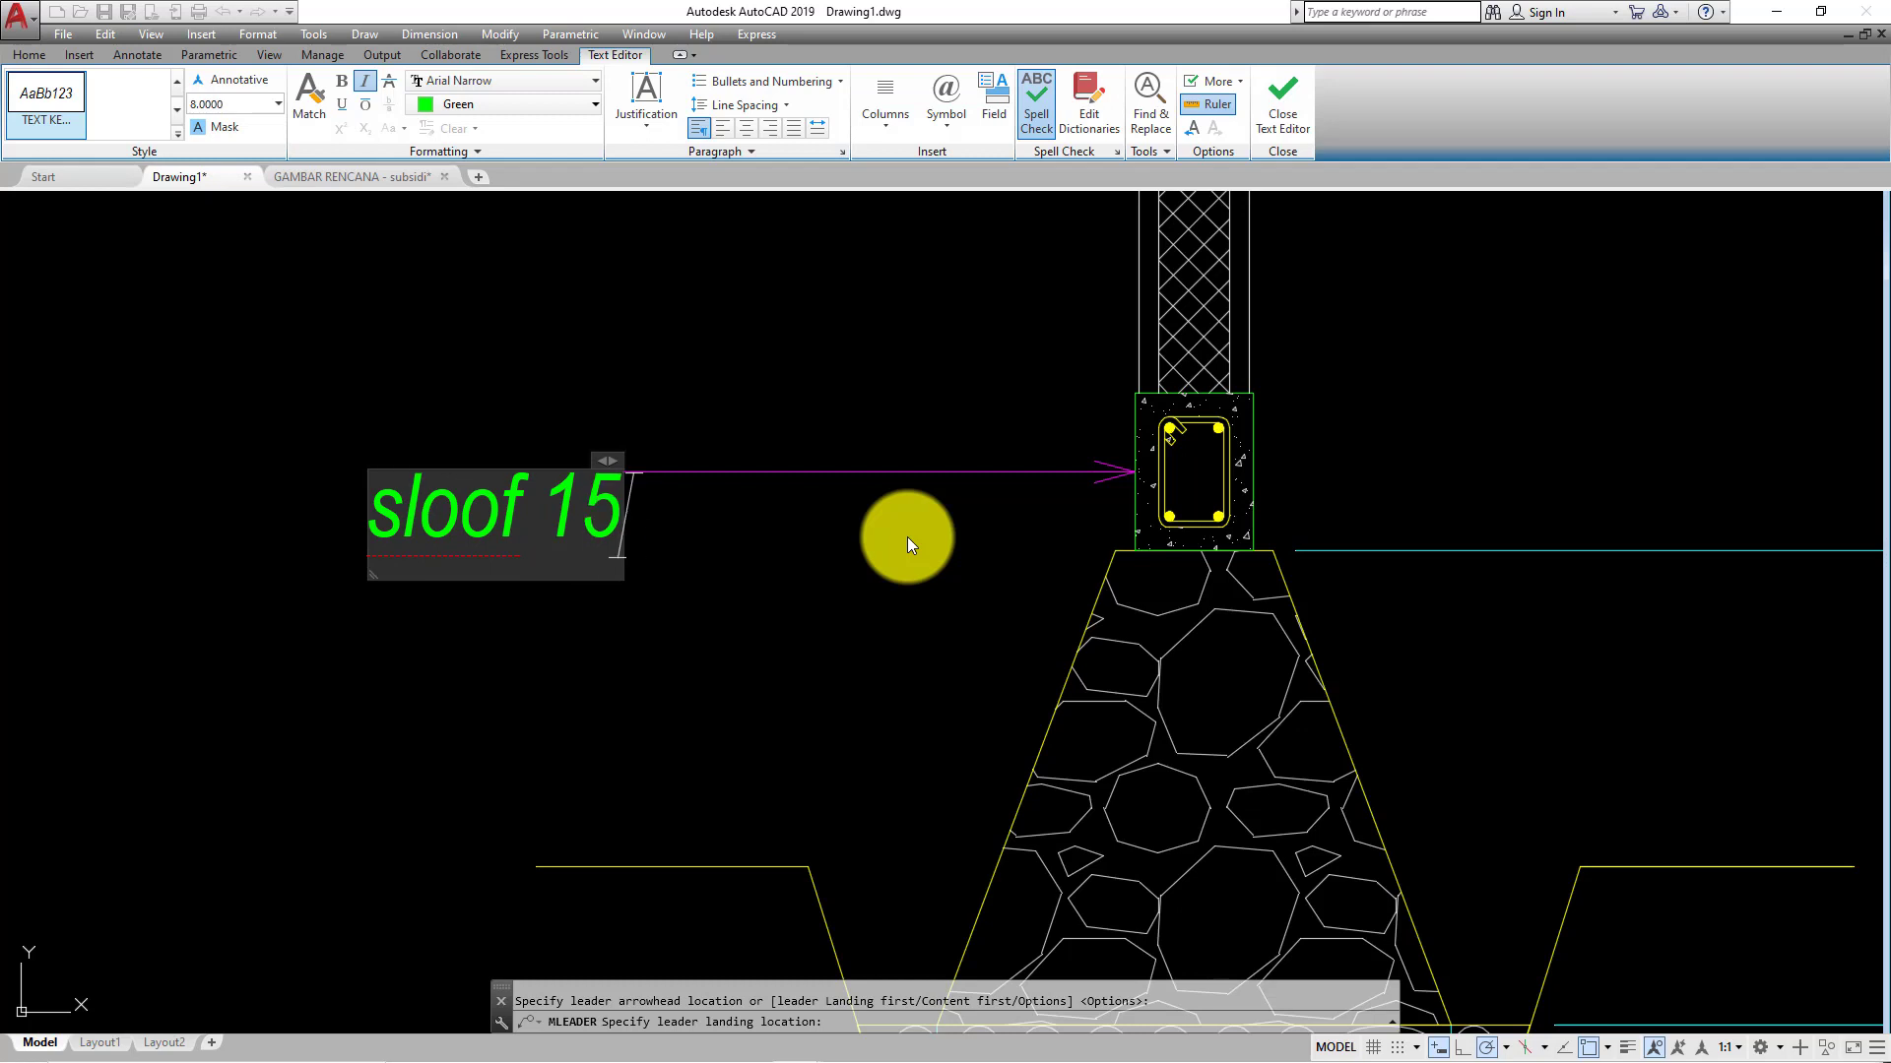
text( x 20)
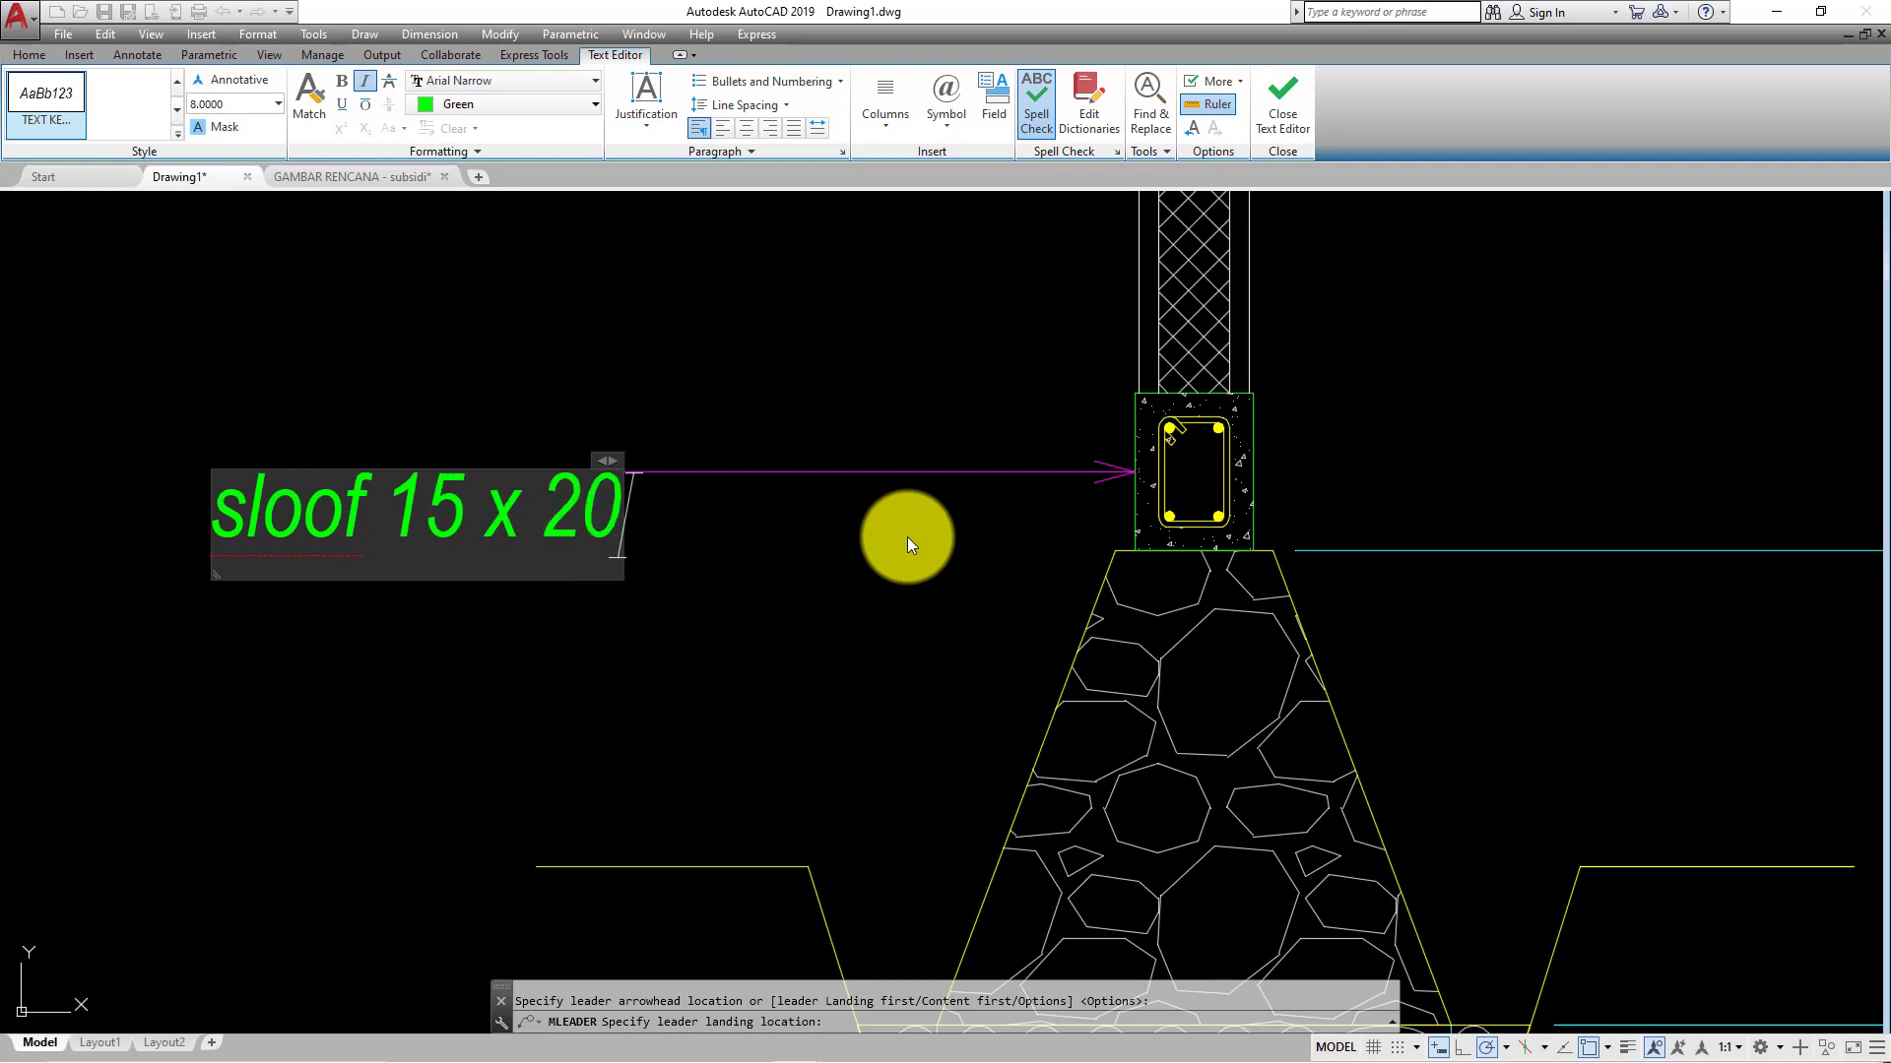
click(907, 536)
scroll(866, 542, down, 1)
- Pan and zoom so both foundation details sit side by side
scroll(1016, 549, down, 2)
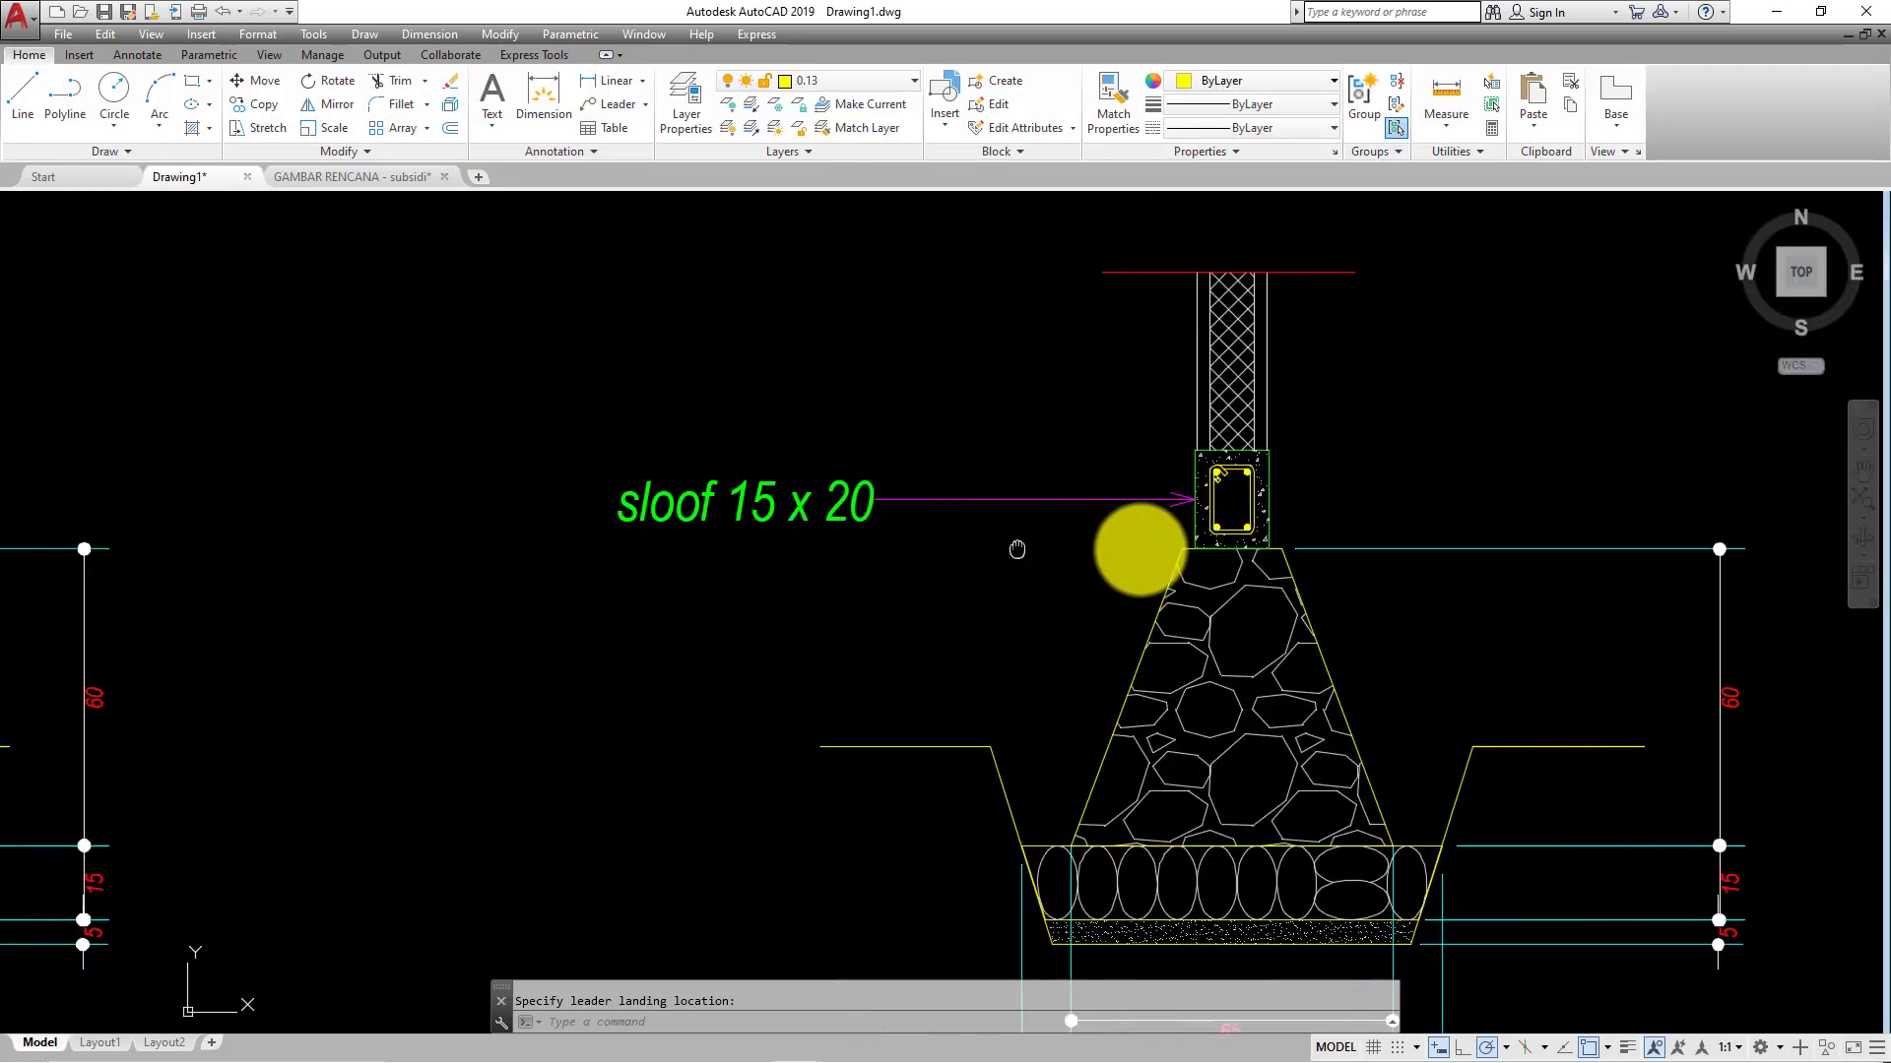
middle_drag(1017, 550, 1211, 528)
scroll(654, 338, down, 2)
scroll(538, 448, down, 2)
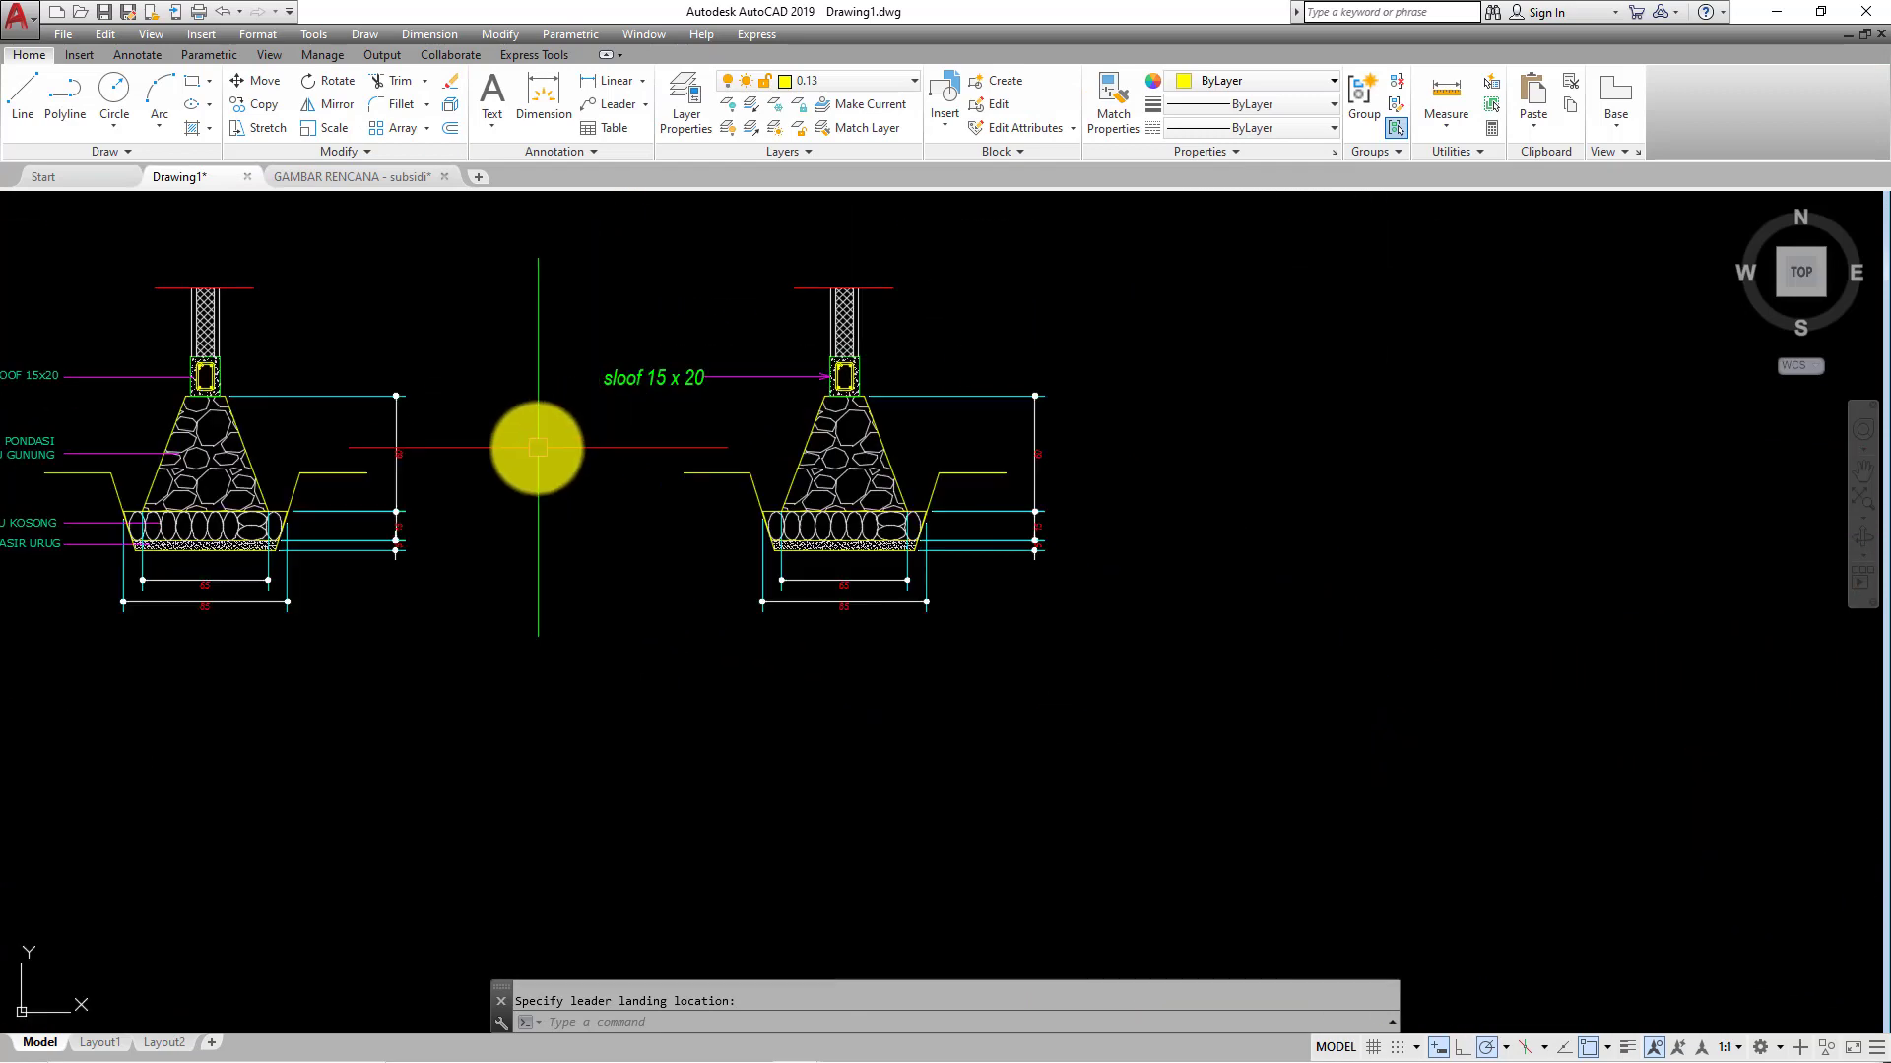
middle_drag(538, 448, 1068, 666)
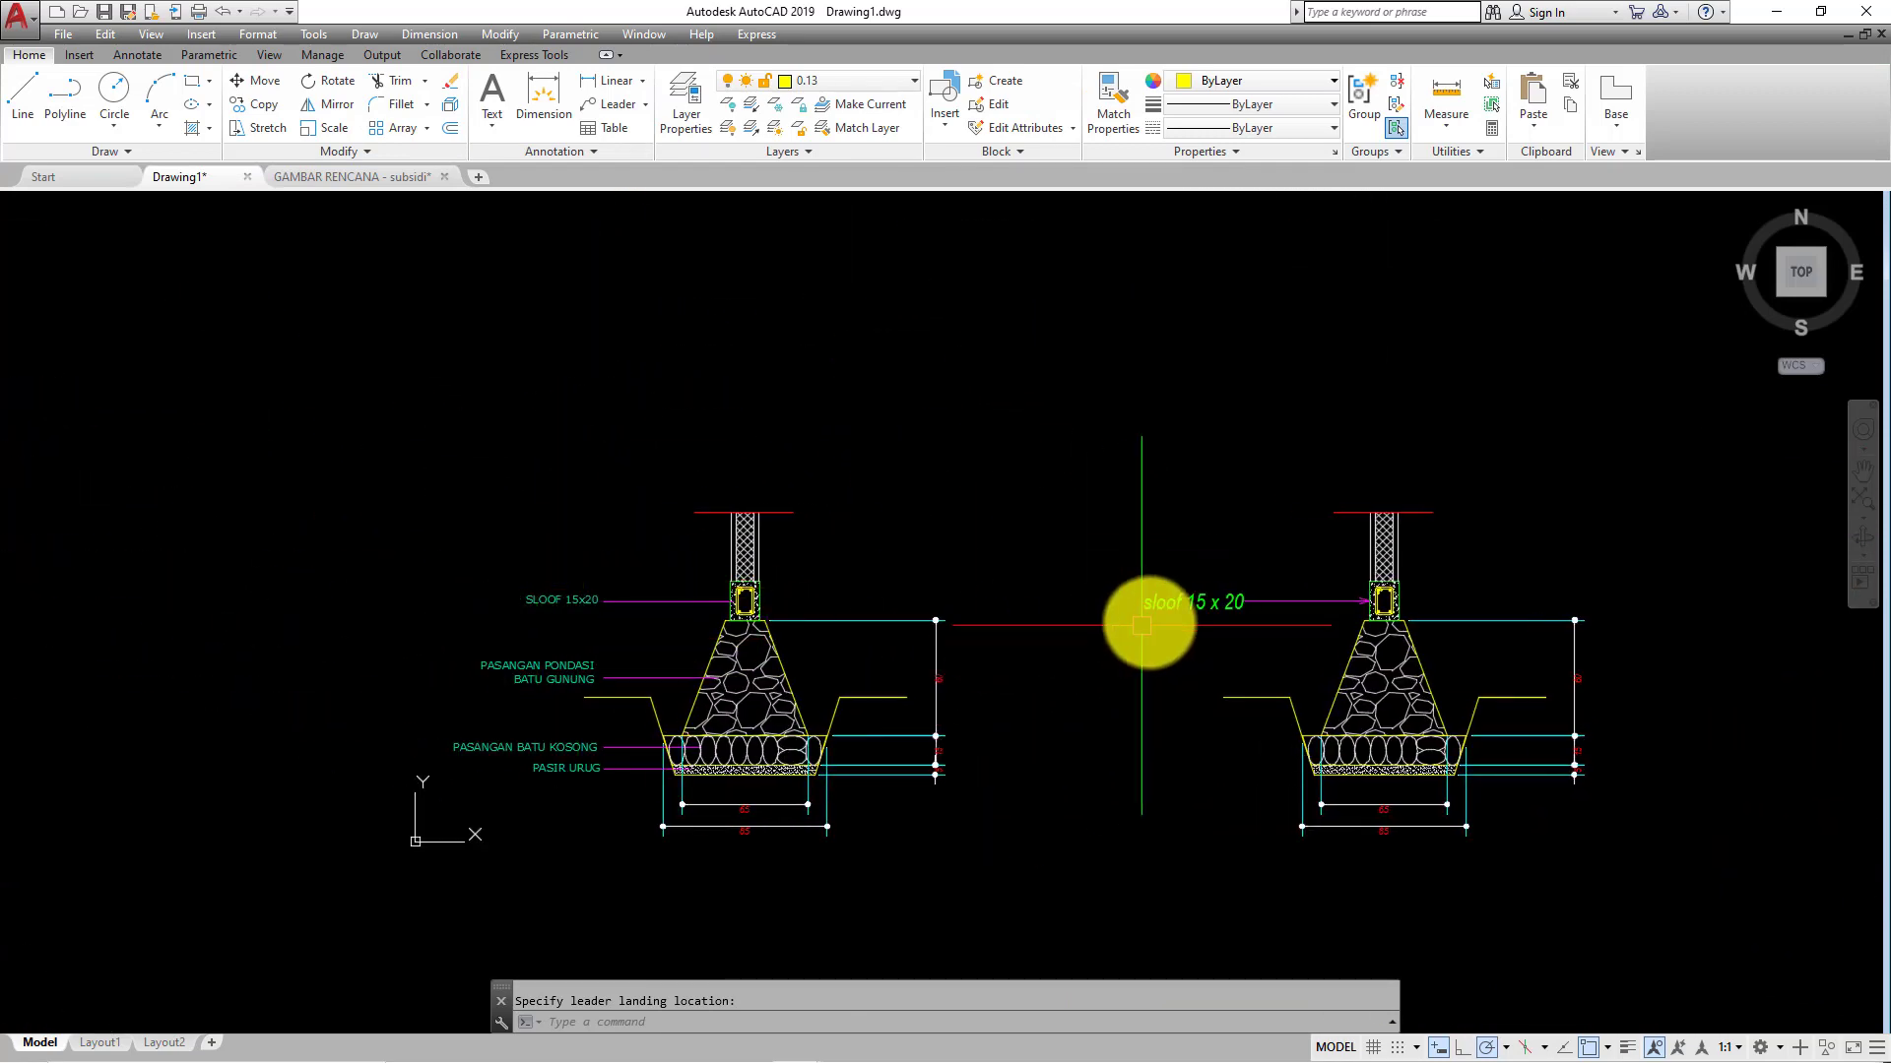
scroll(1171, 617, up, 3)
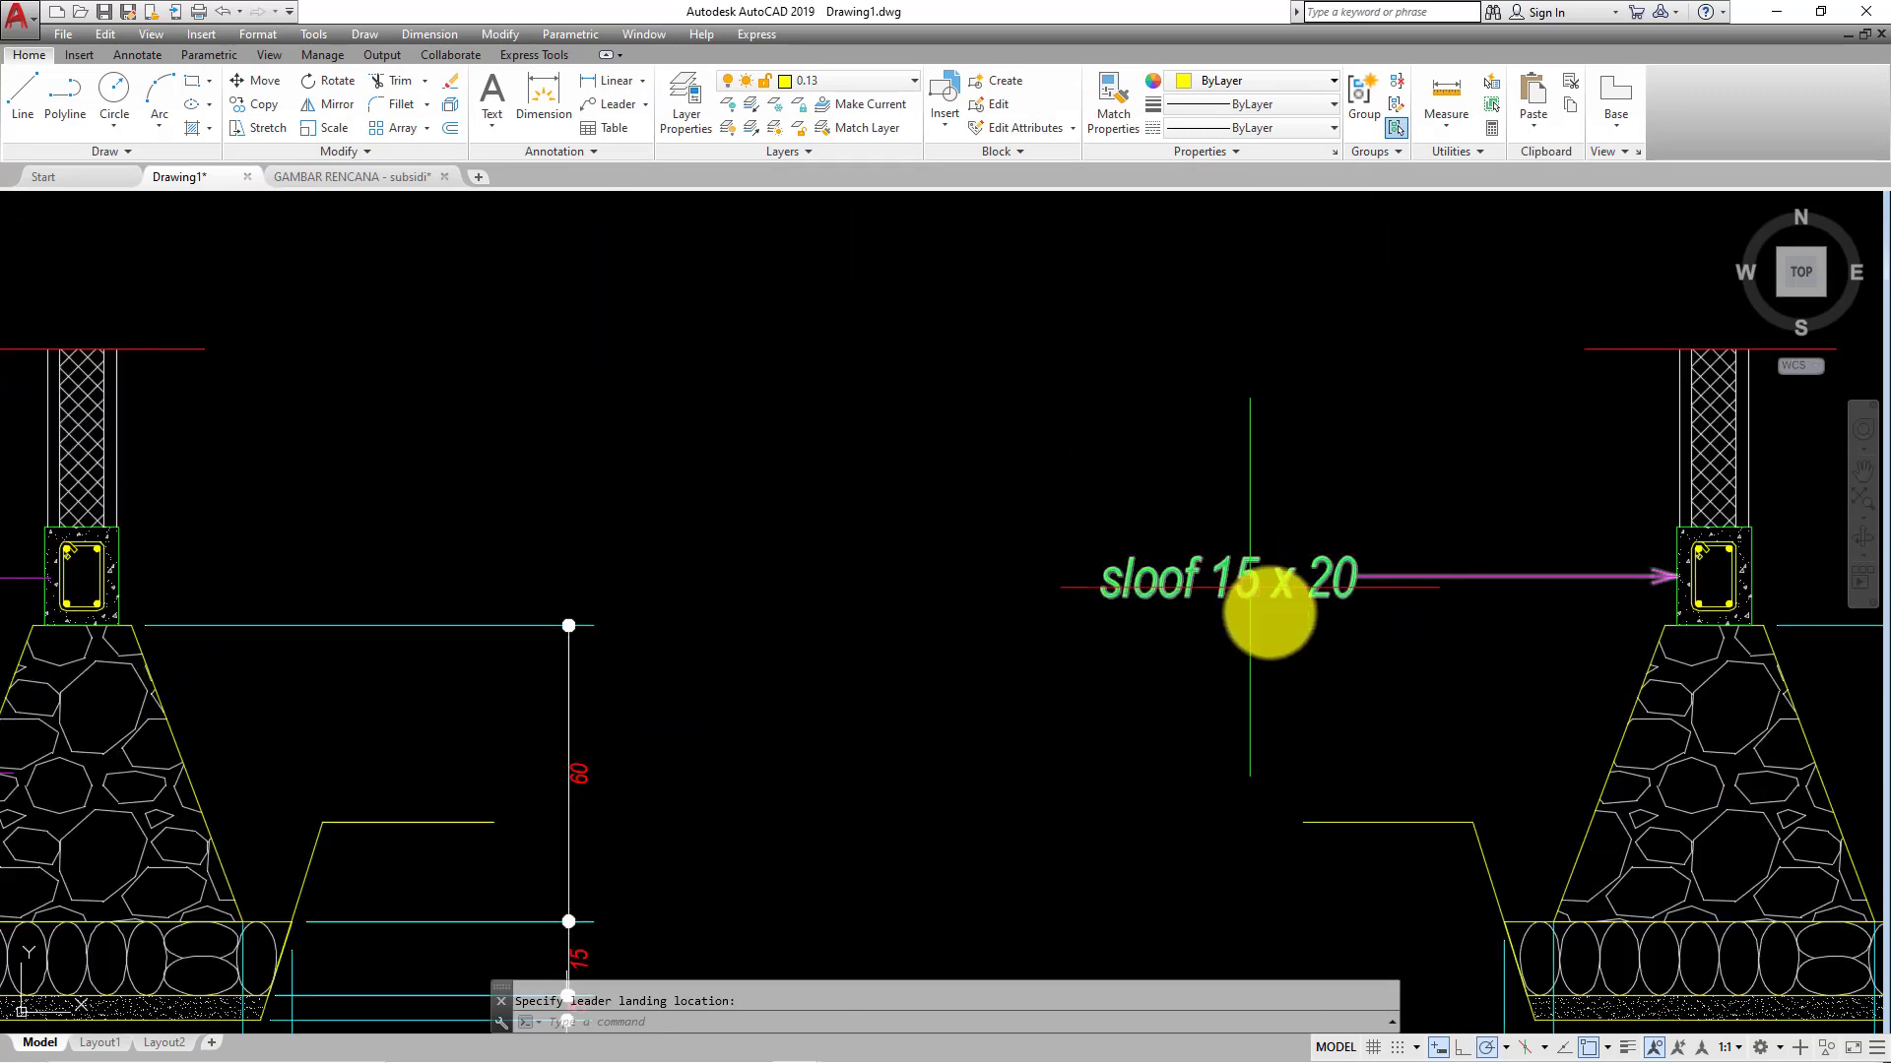
- Leave the sloof callout's text editing and switch to the Annotate ribbon
click(1293, 593)
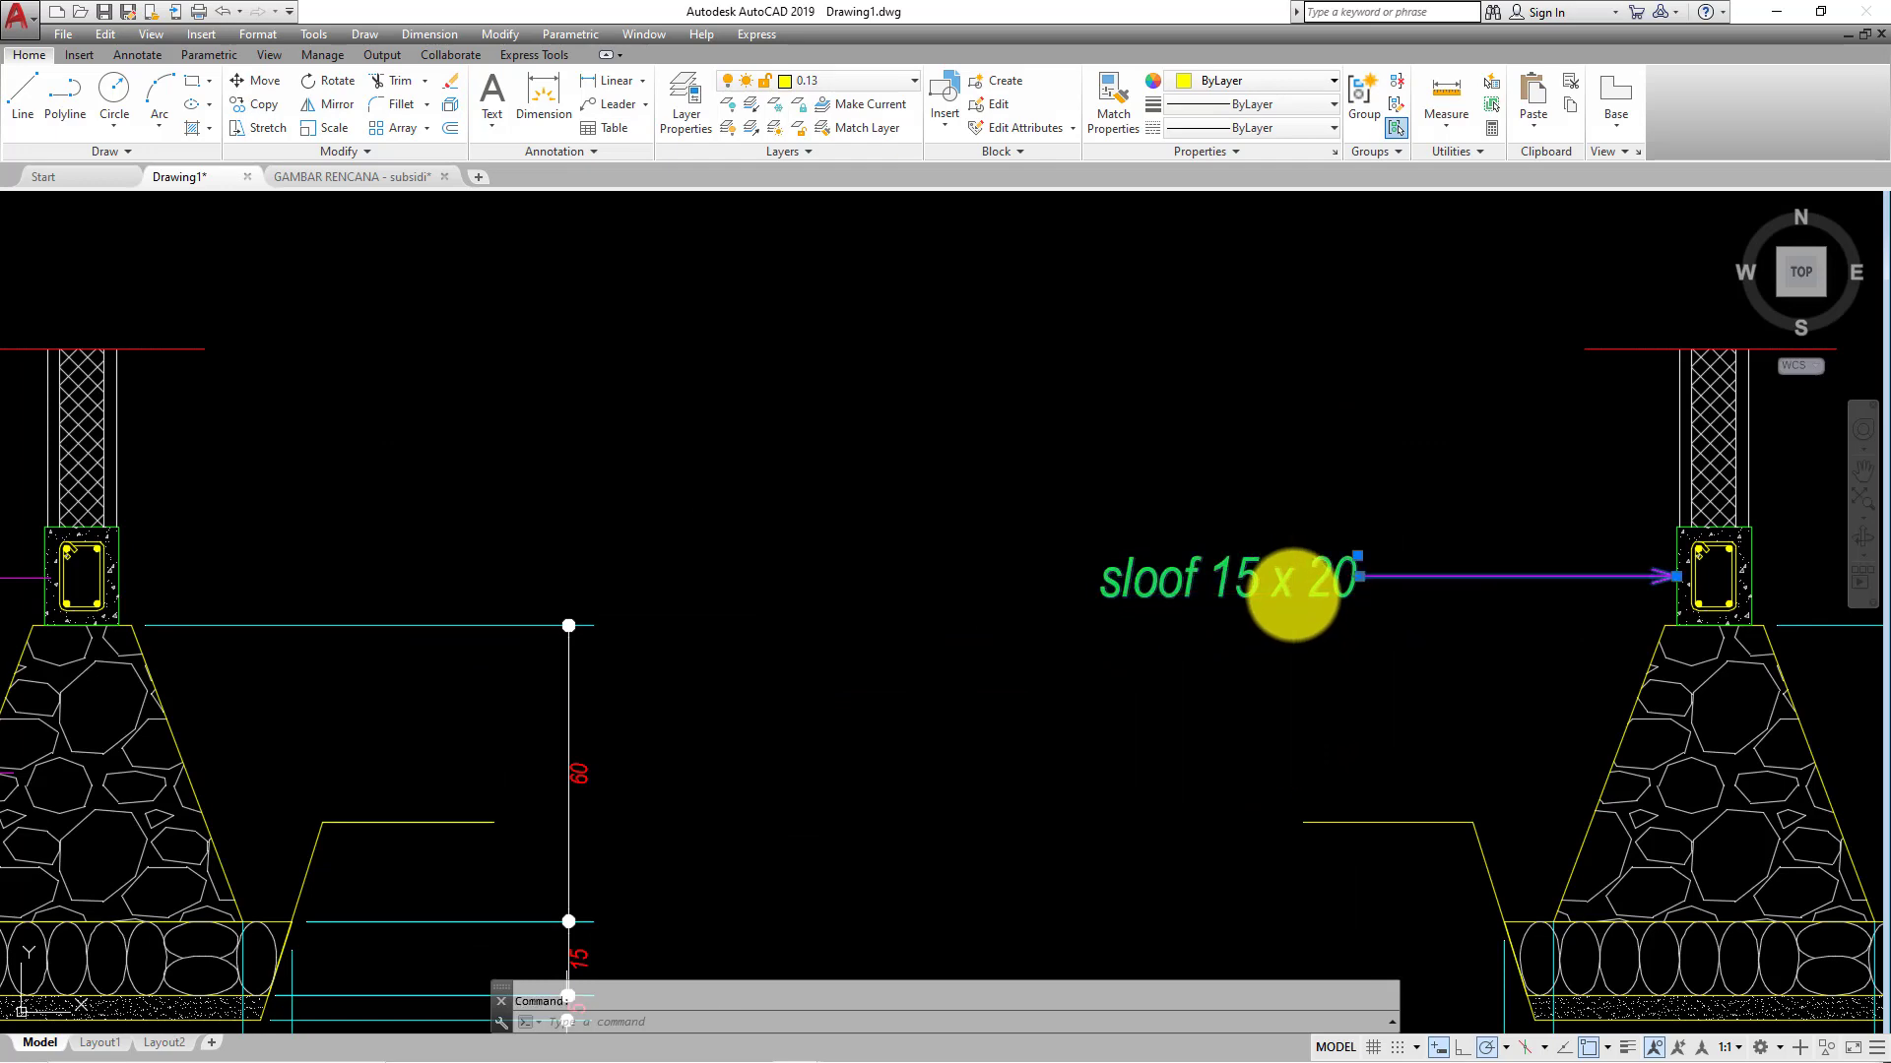
double_click(1293, 594)
key(Escape)
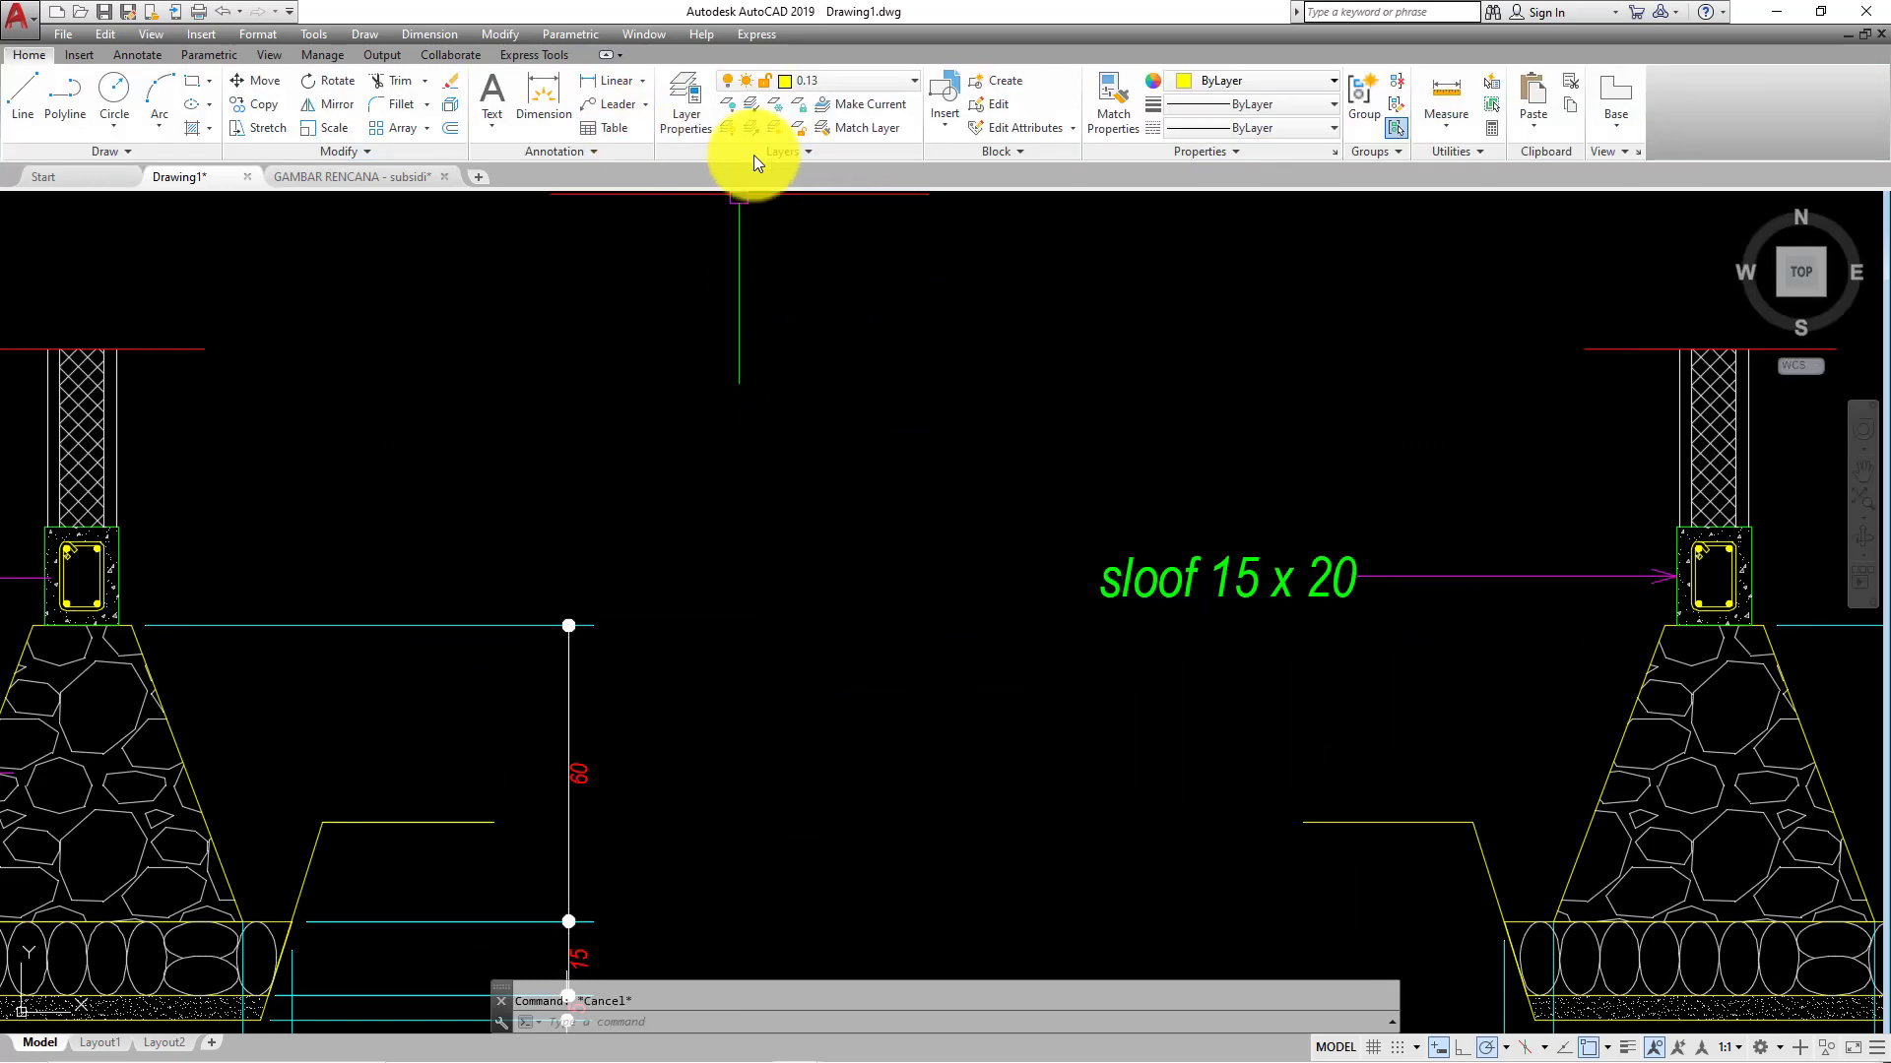
click(138, 55)
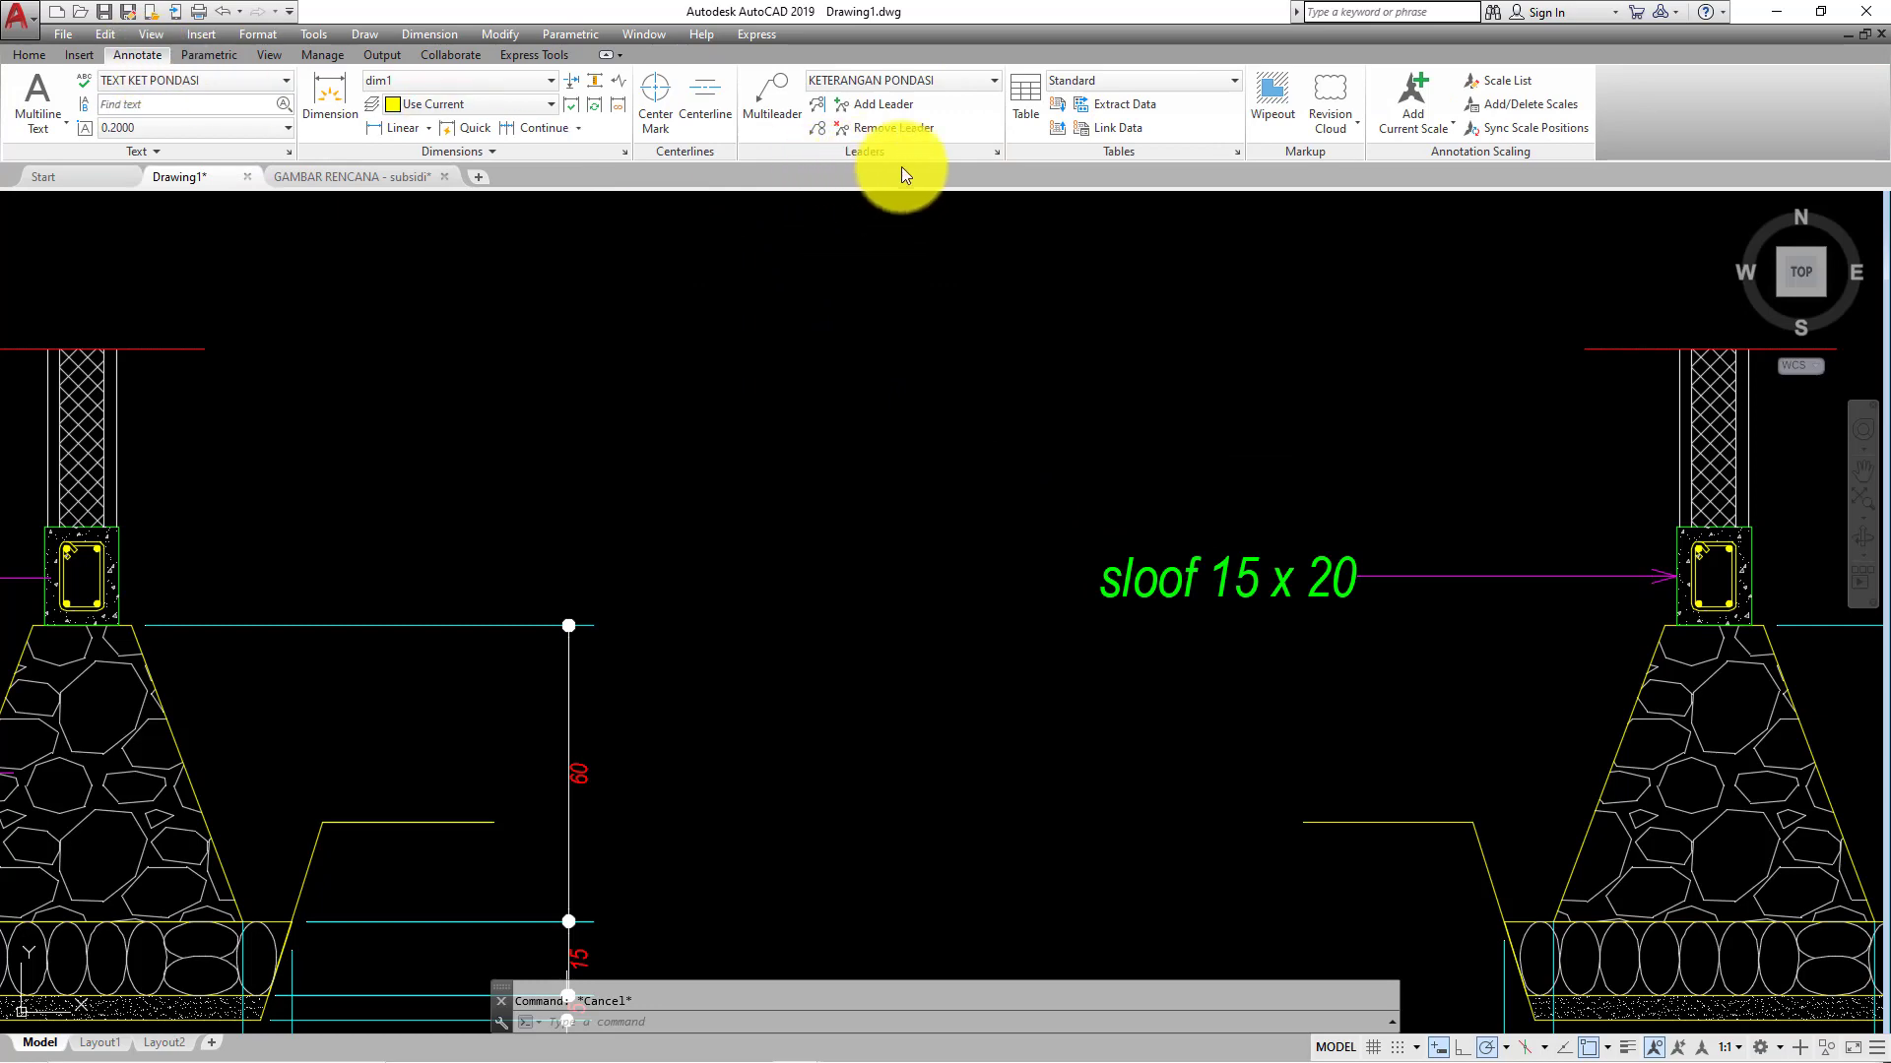
- Change the KETERANGAN PONDASI multileader text height from 8 to 7
click(997, 150)
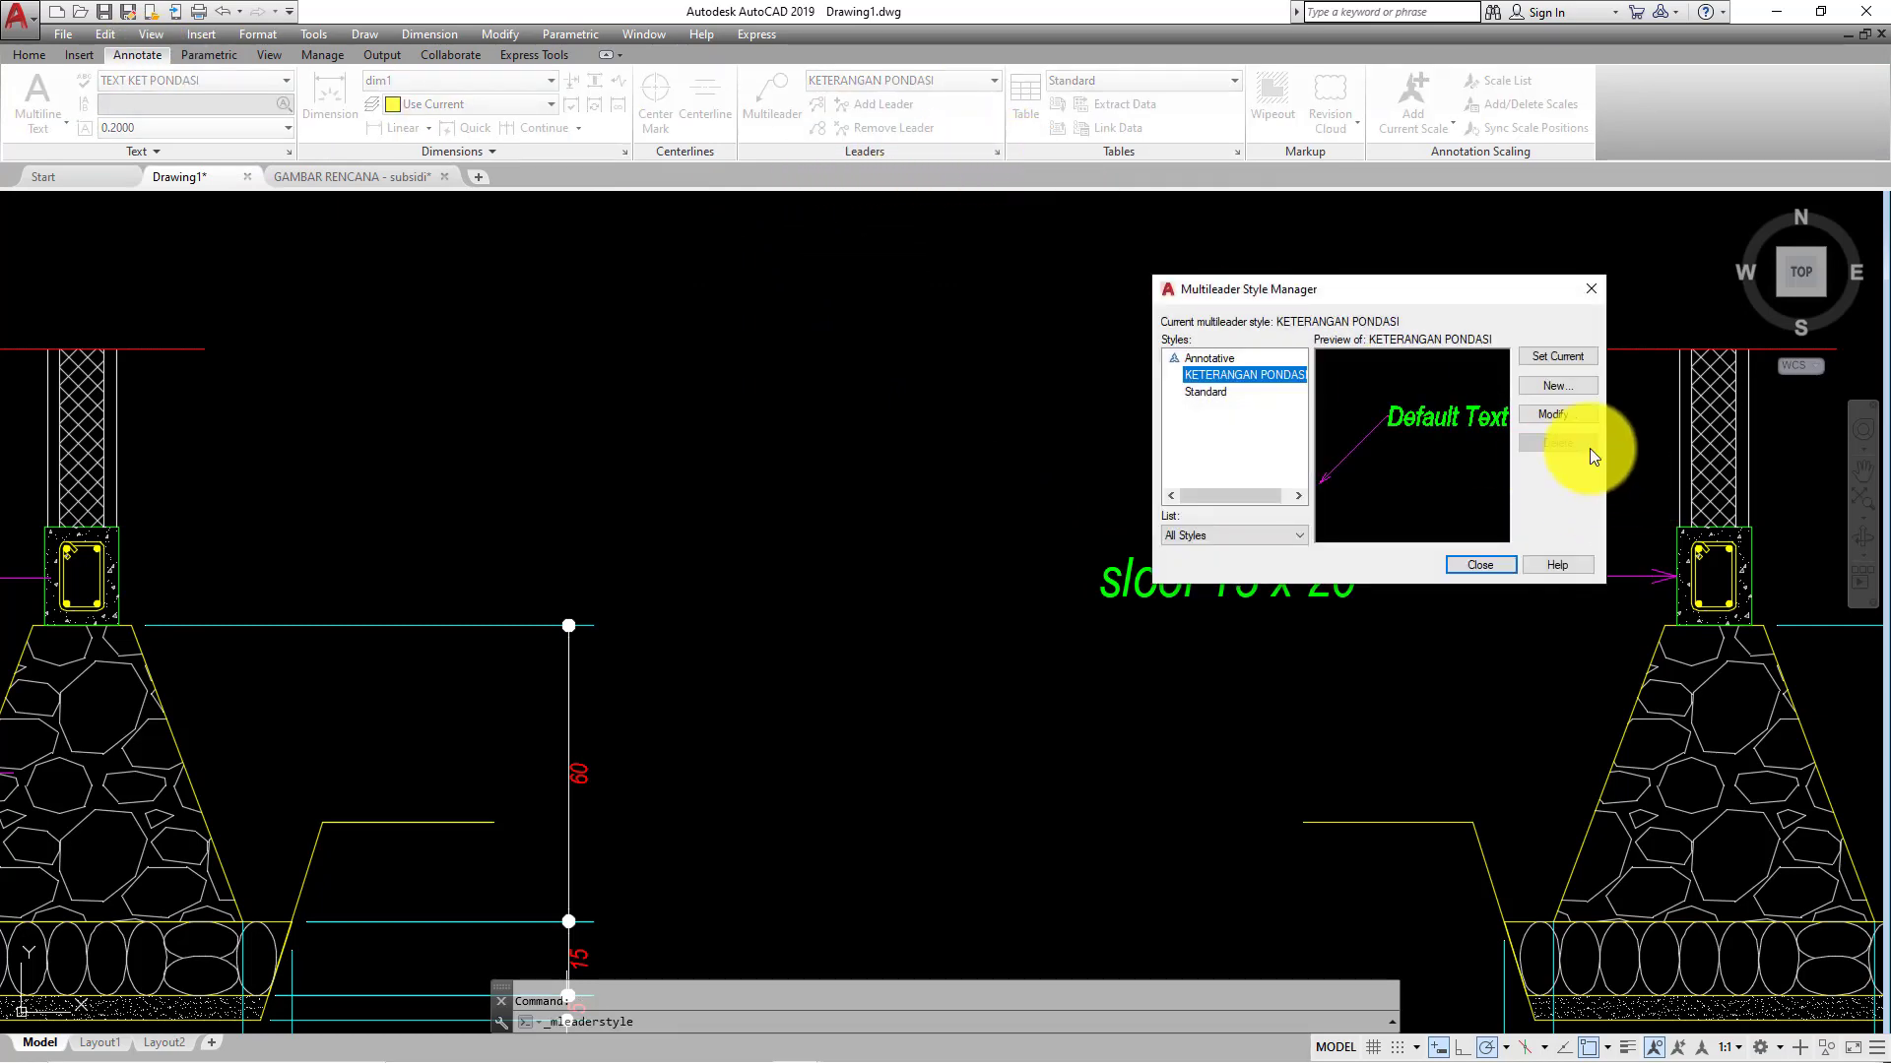
click(1558, 411)
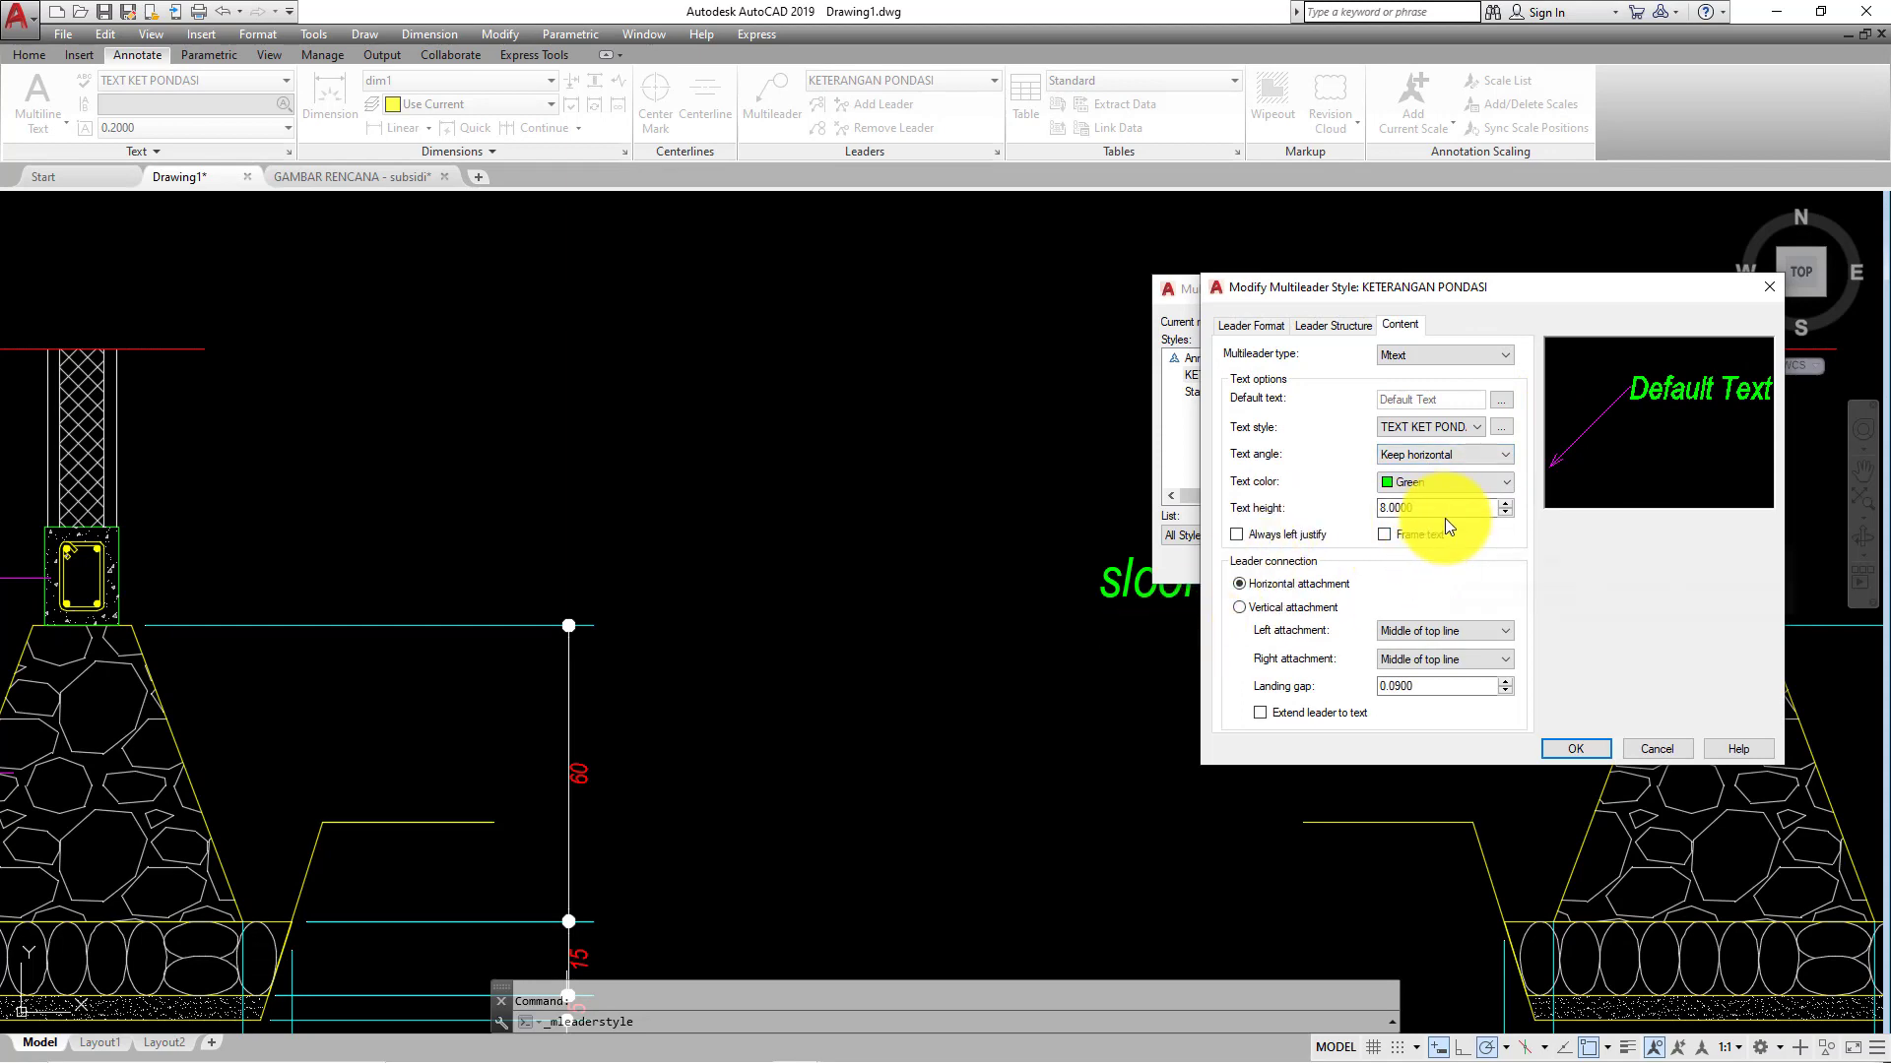
drag(1444, 510, 1330, 512)
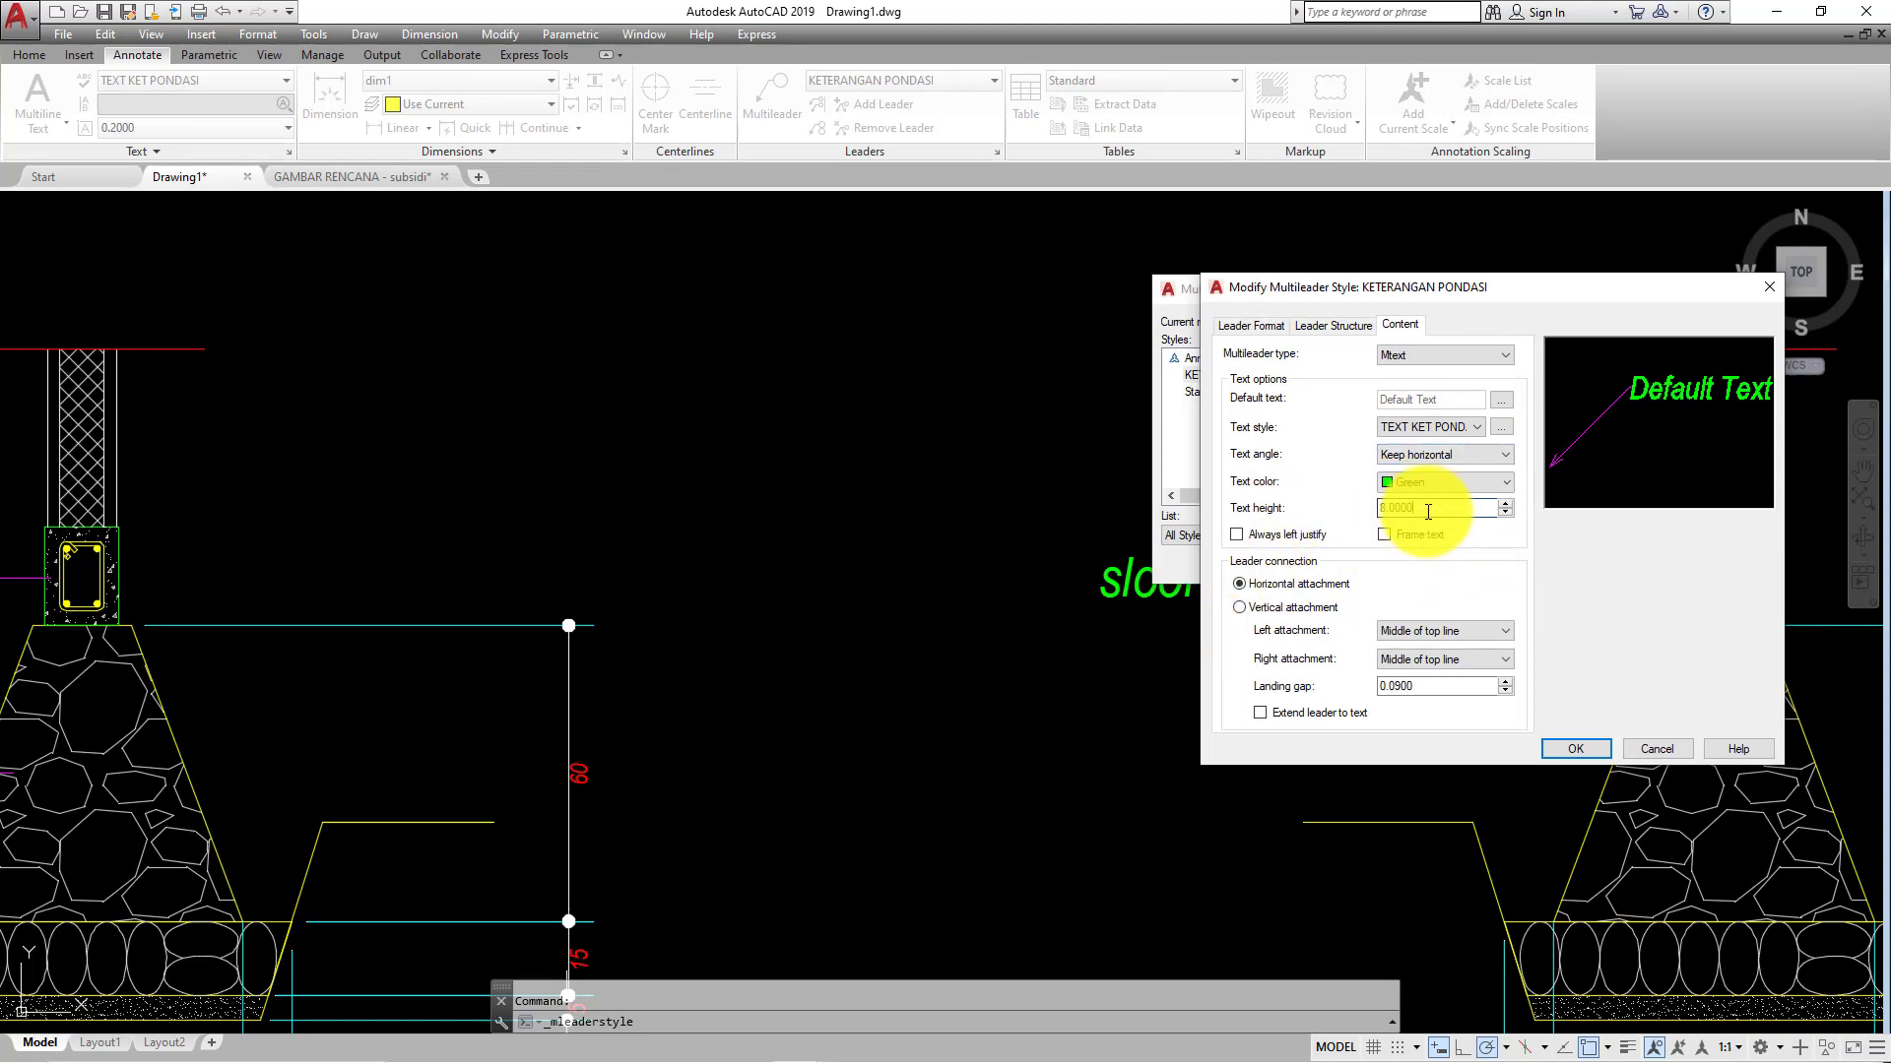
click(1572, 748)
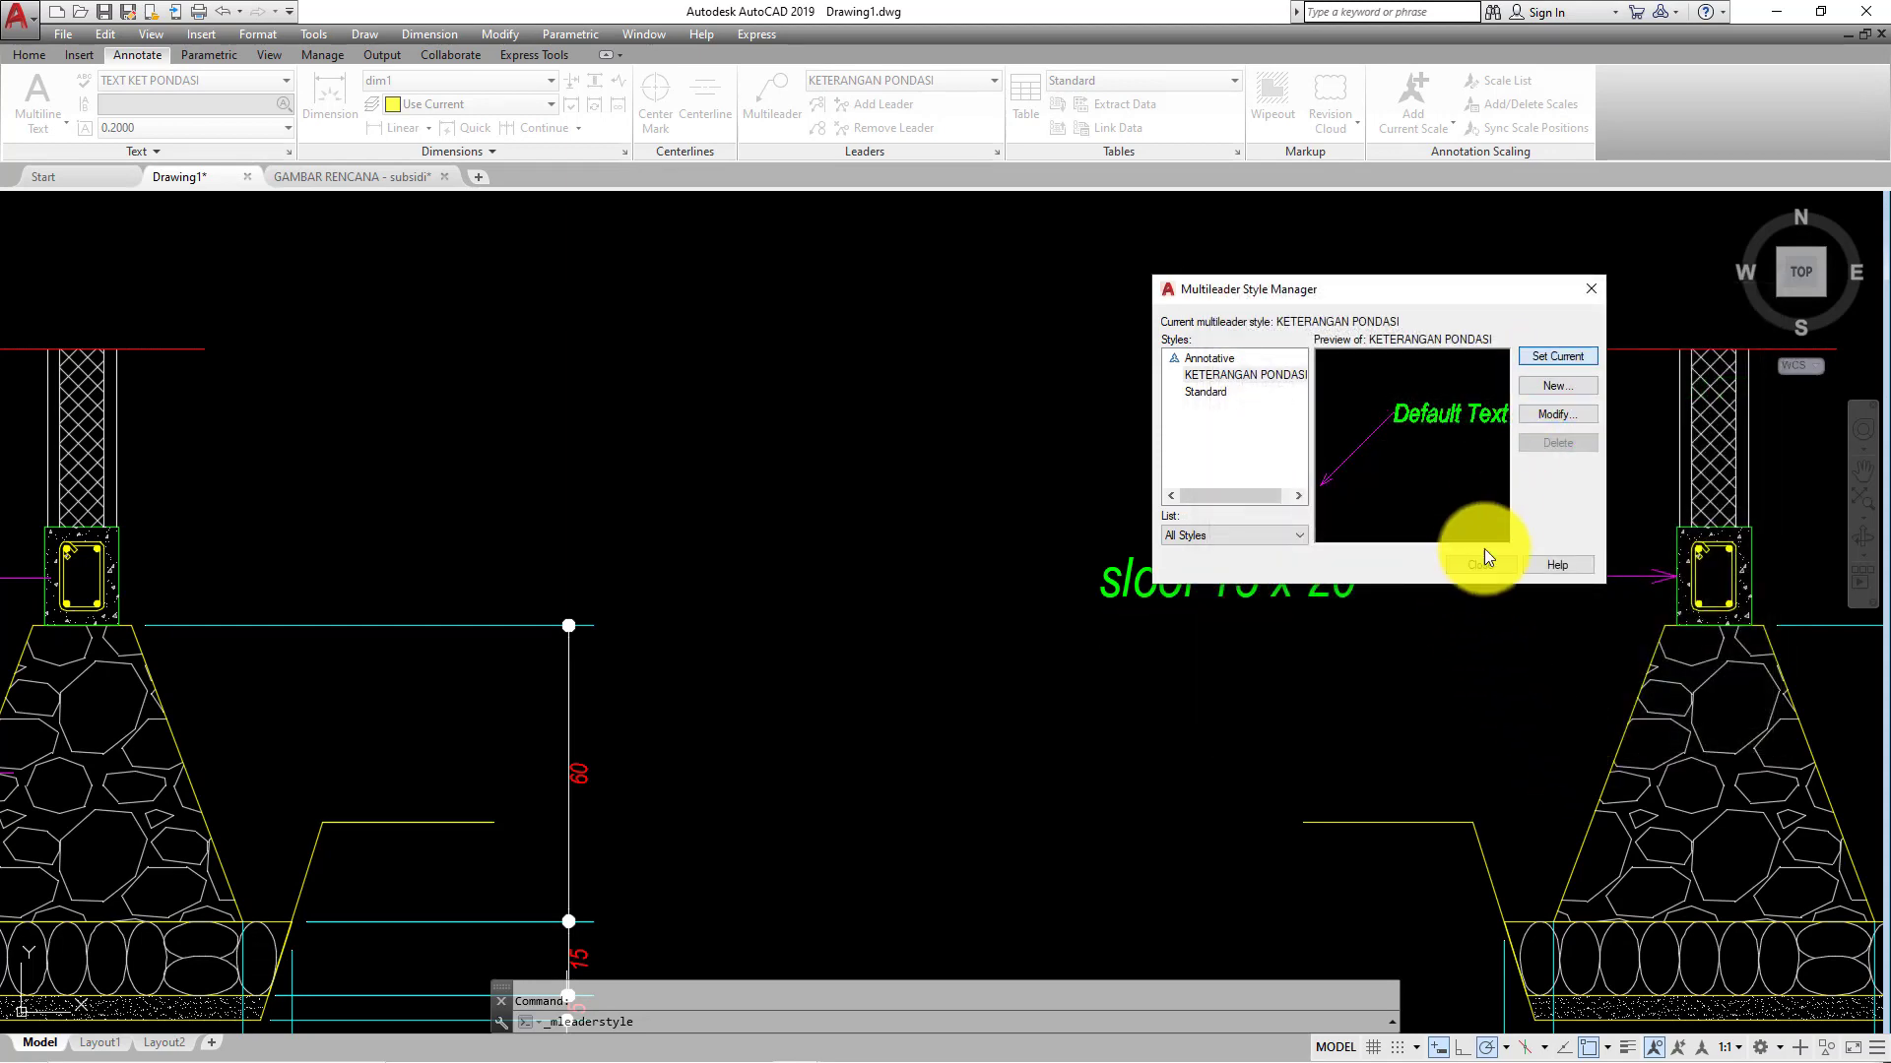
click(1480, 563)
middle_drag(1189, 674, 929, 633)
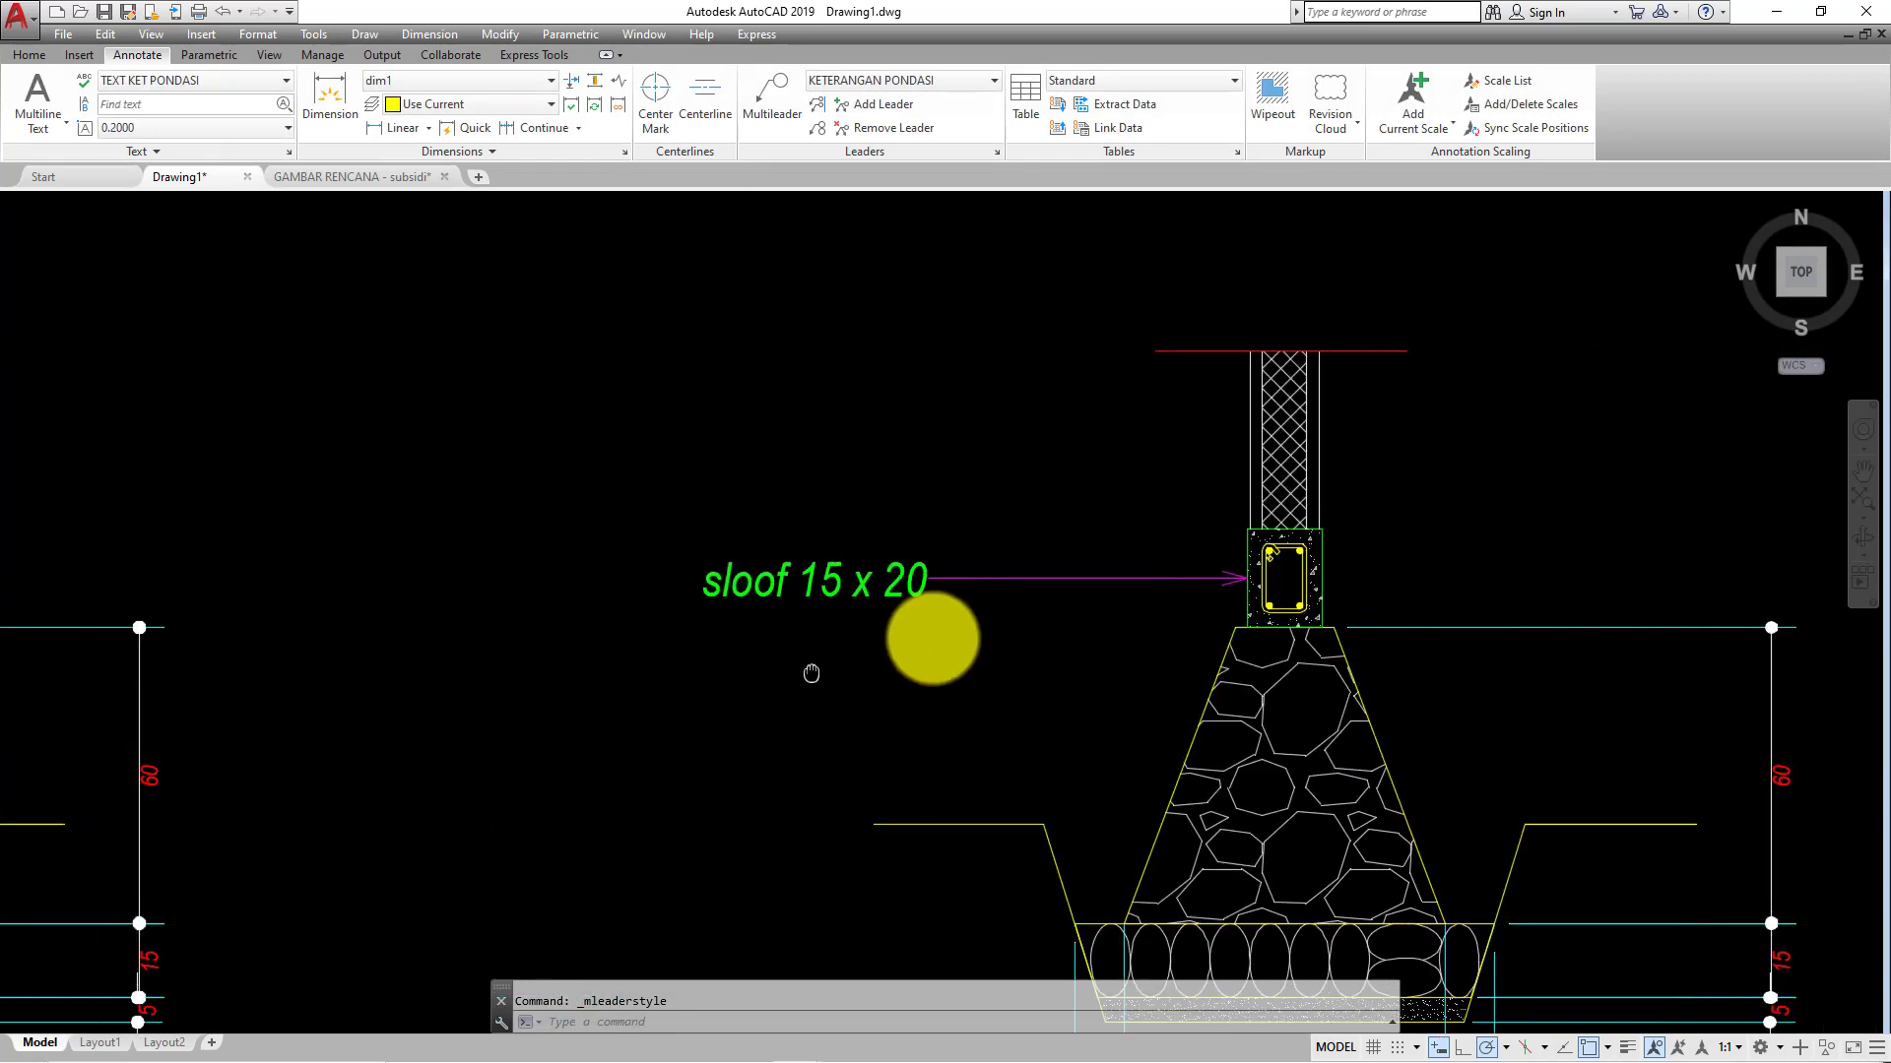
scroll(1280, 542, up, 3)
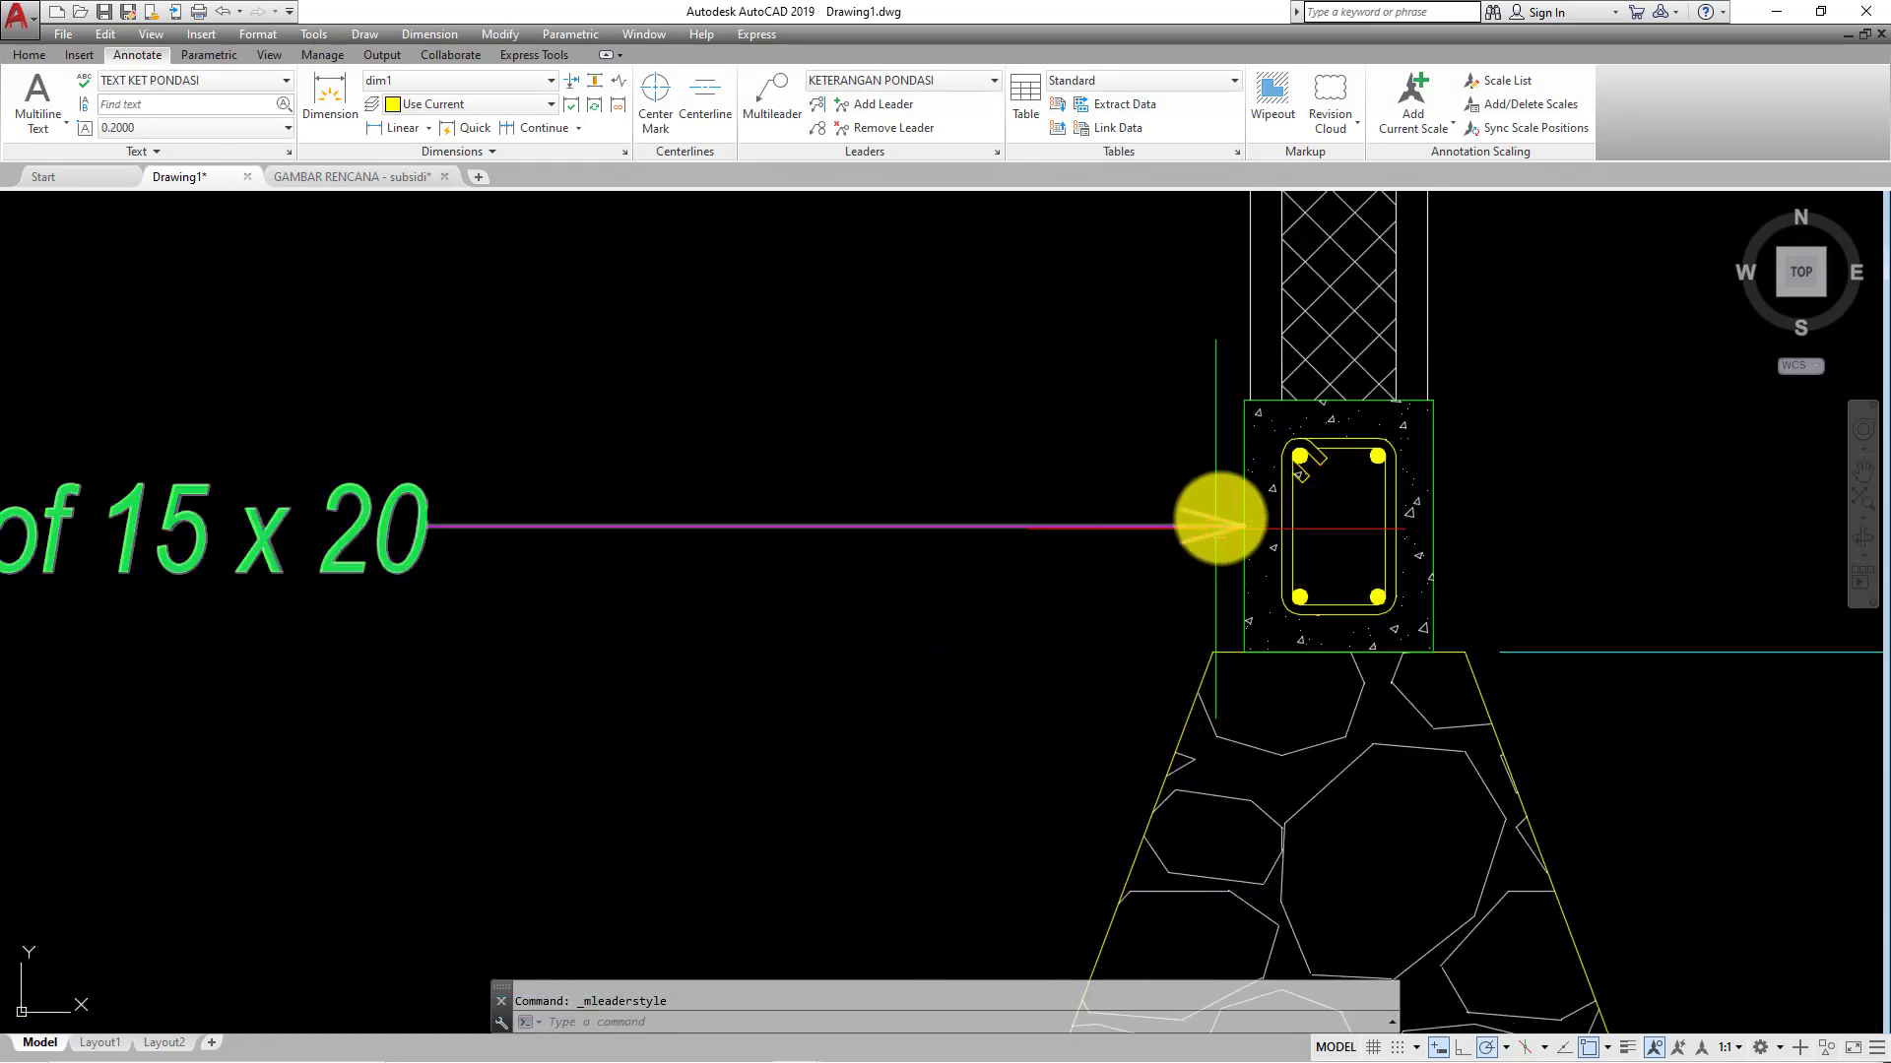
- Set the KETERANGAN PONDASI leader arrowhead to Closed blank and view both footings
click(996, 152)
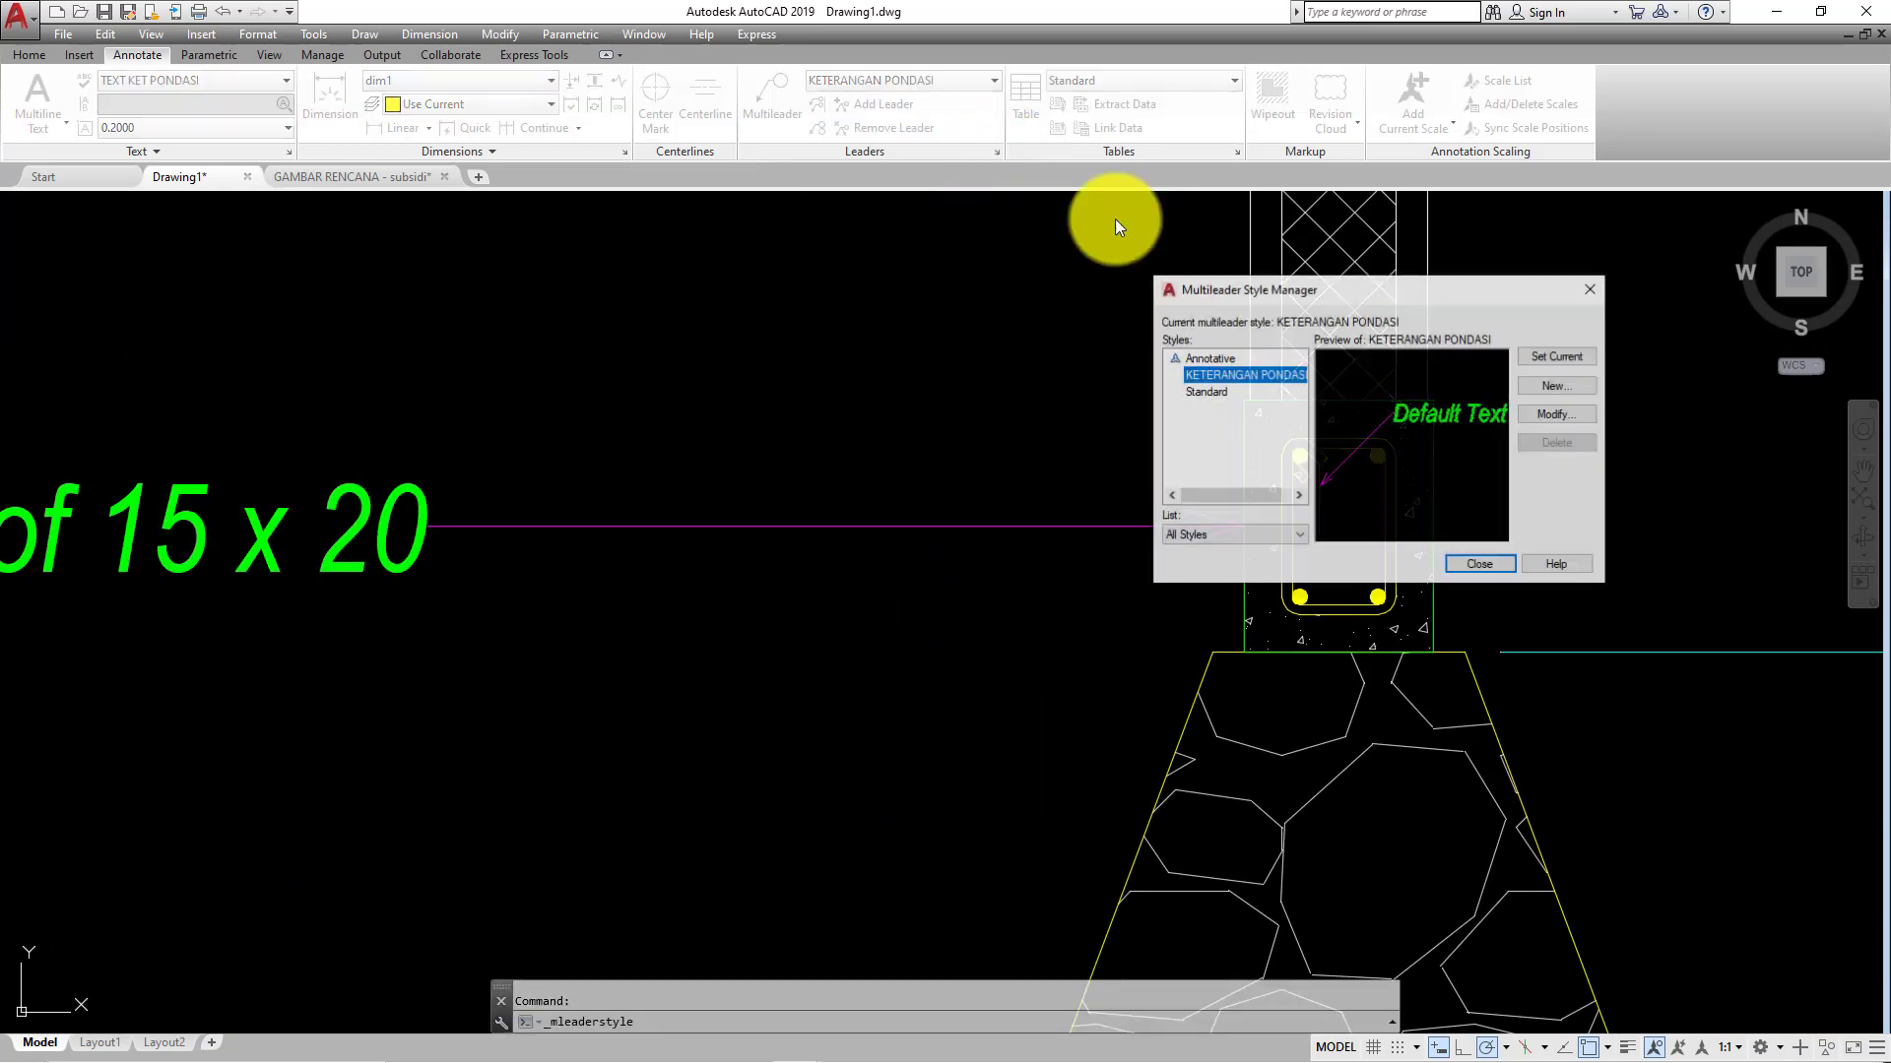
click(1562, 413)
click(1242, 325)
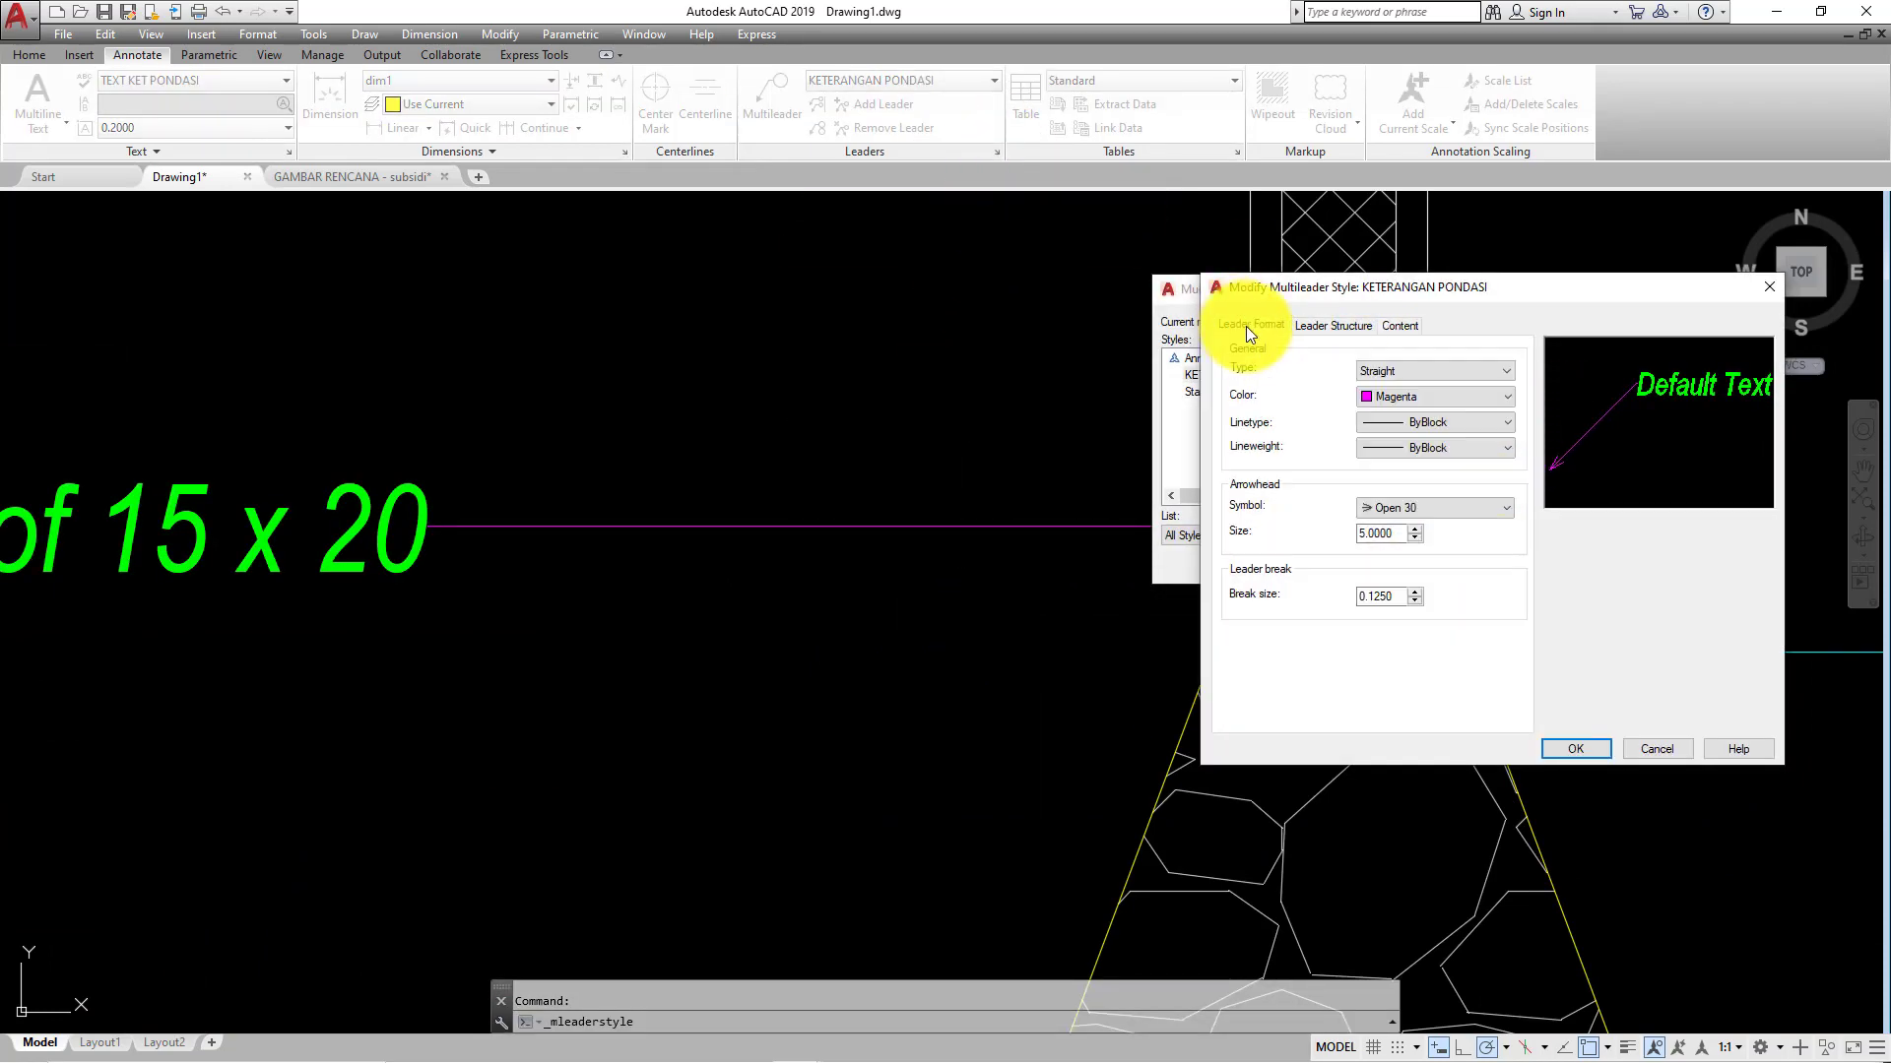
click(1491, 505)
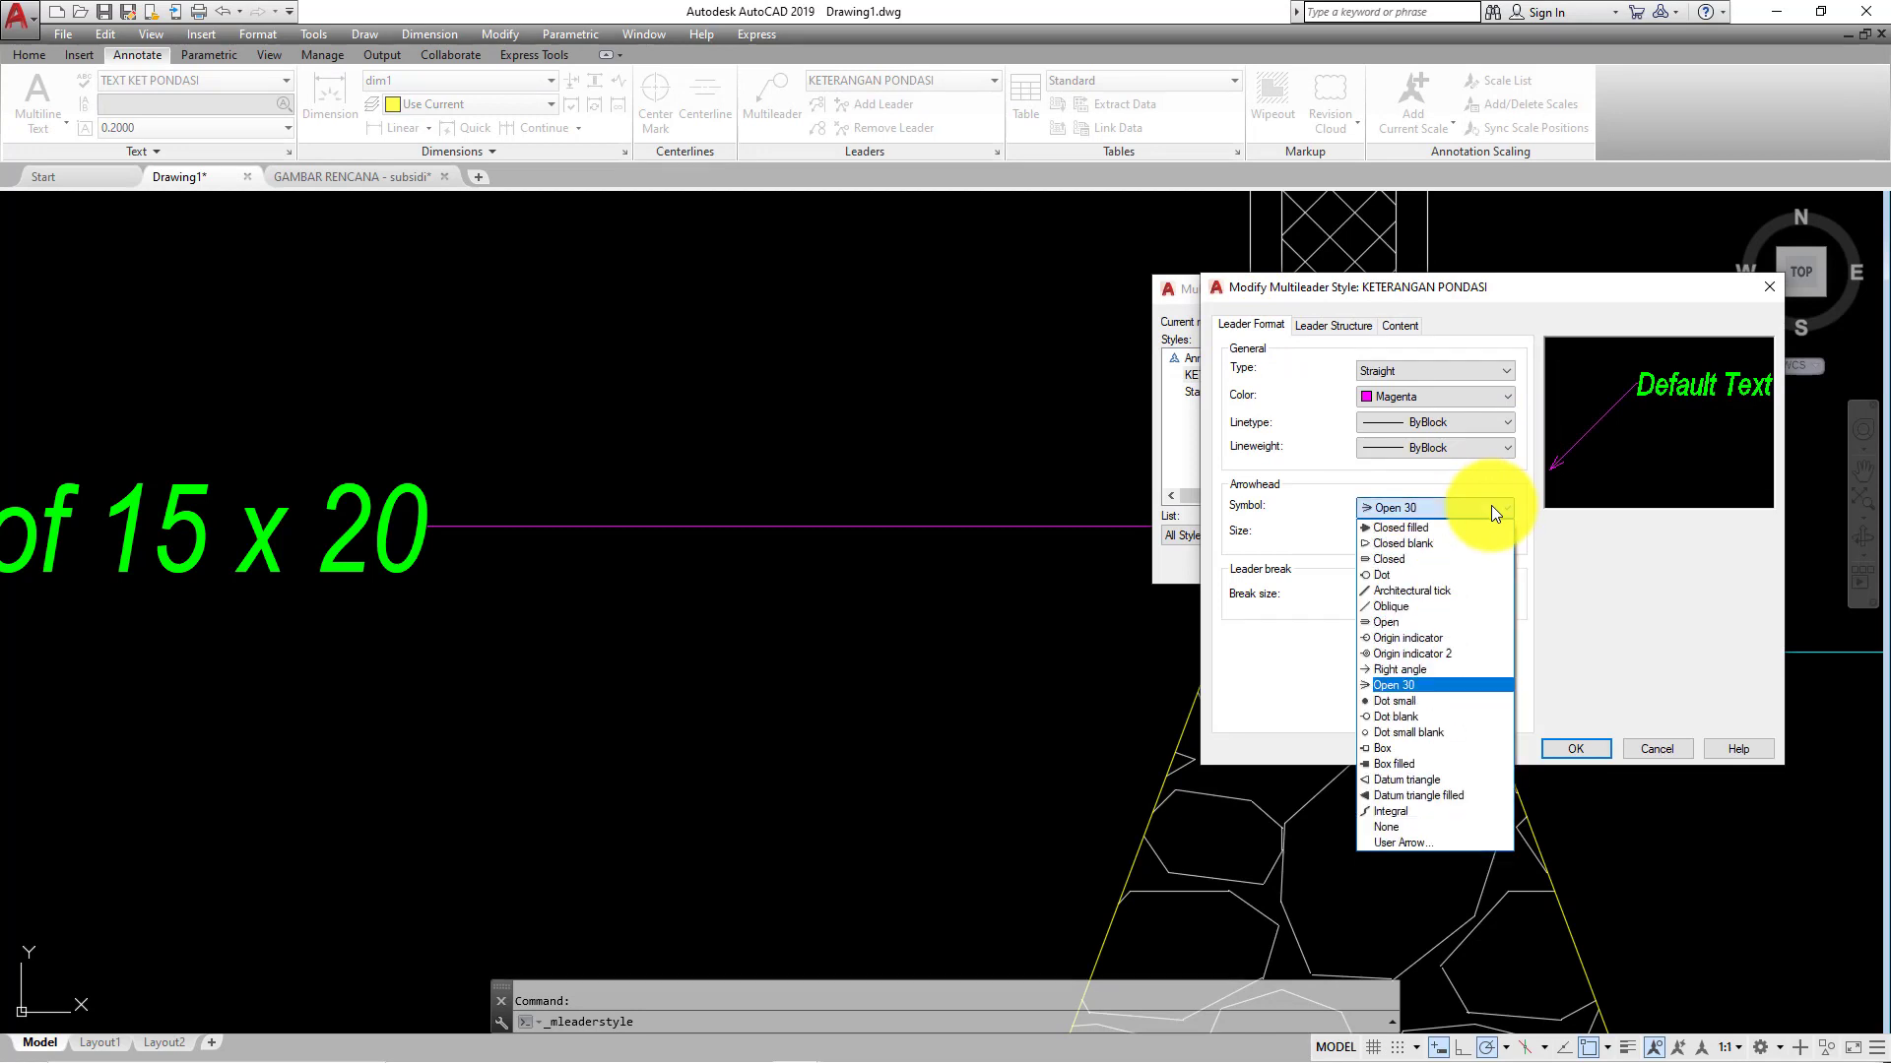
click(1406, 543)
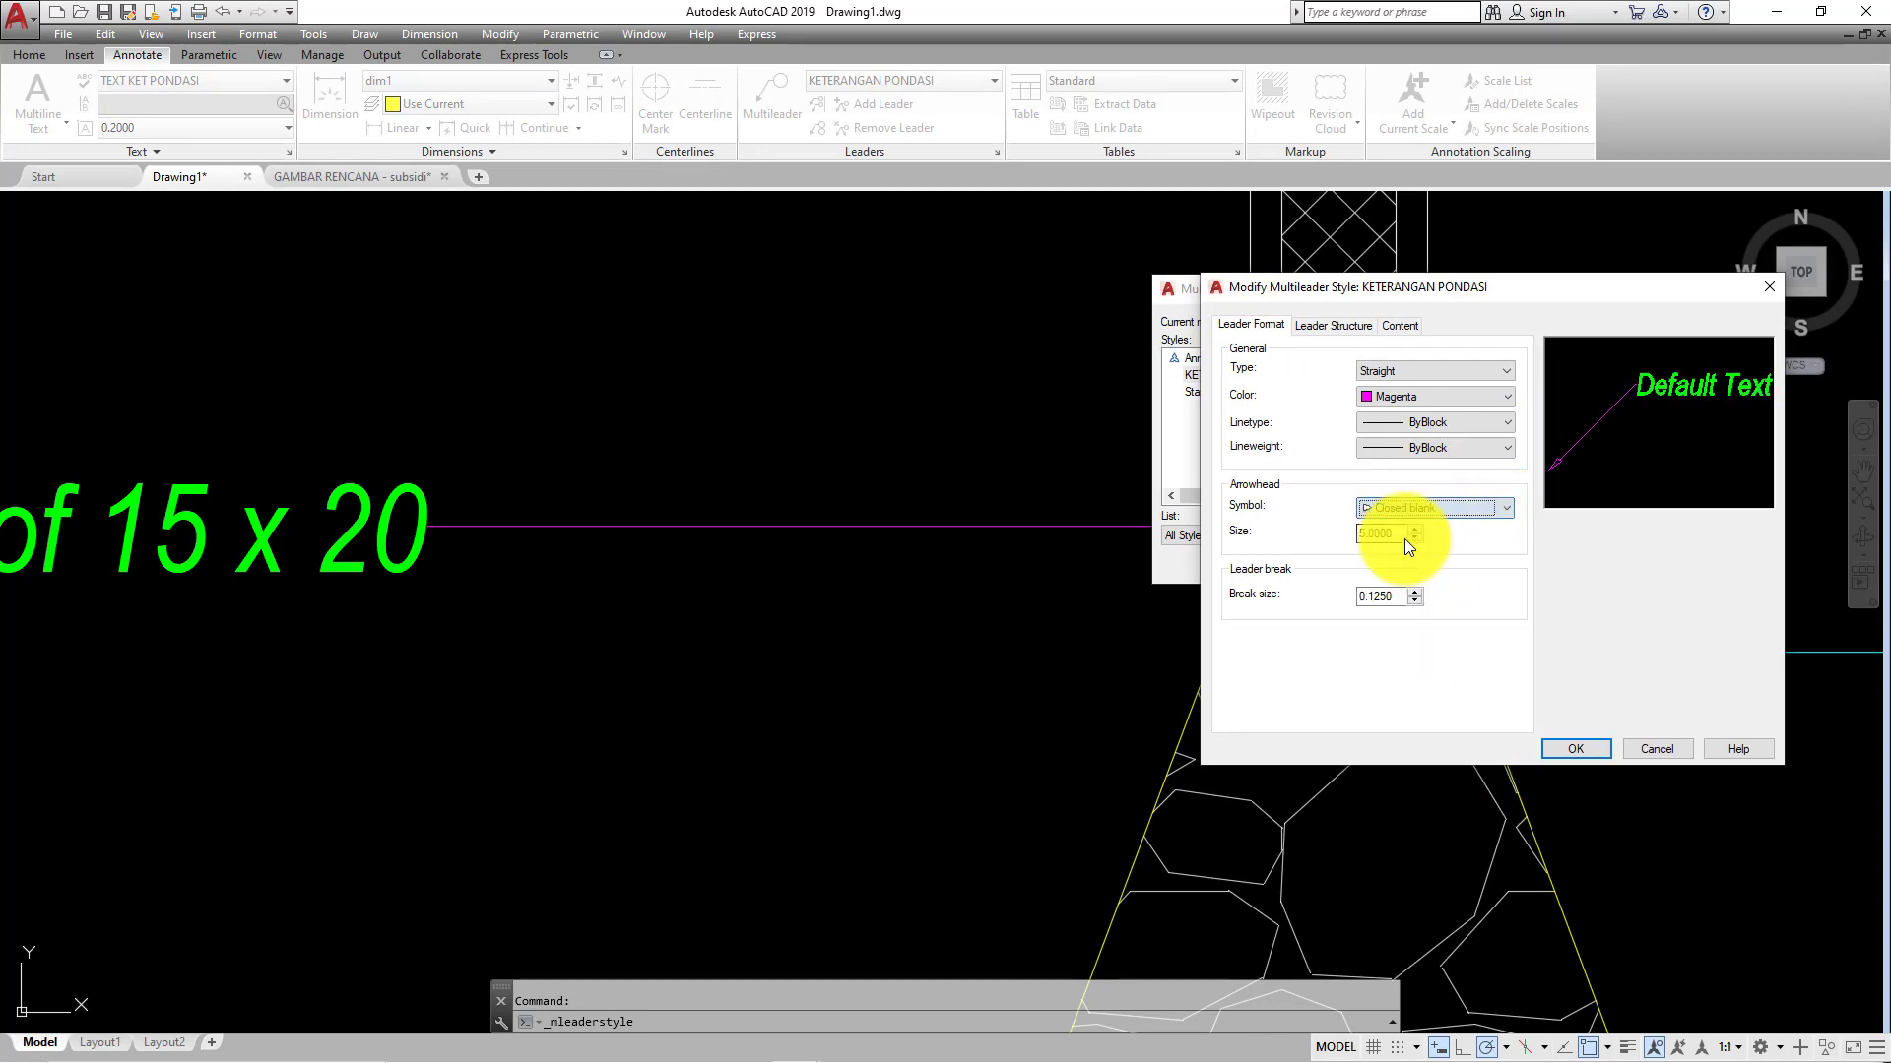
click(1573, 747)
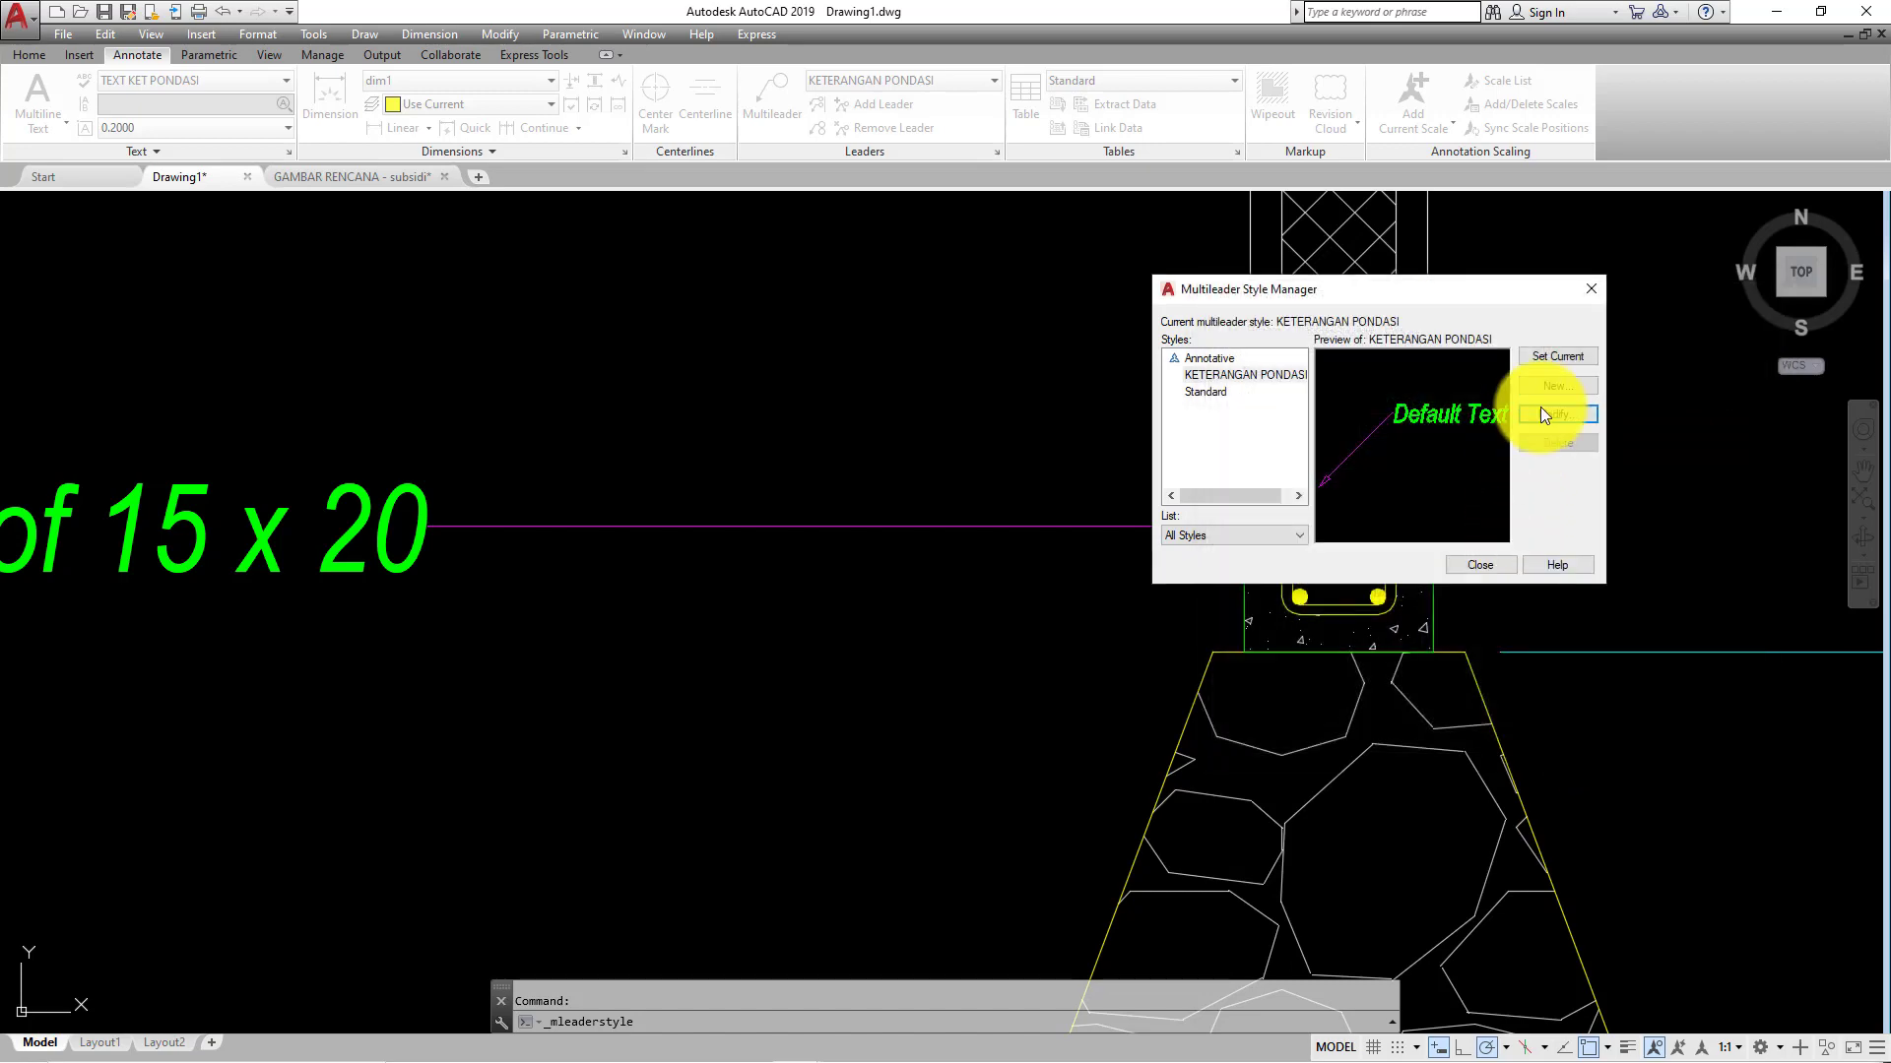
click(1487, 564)
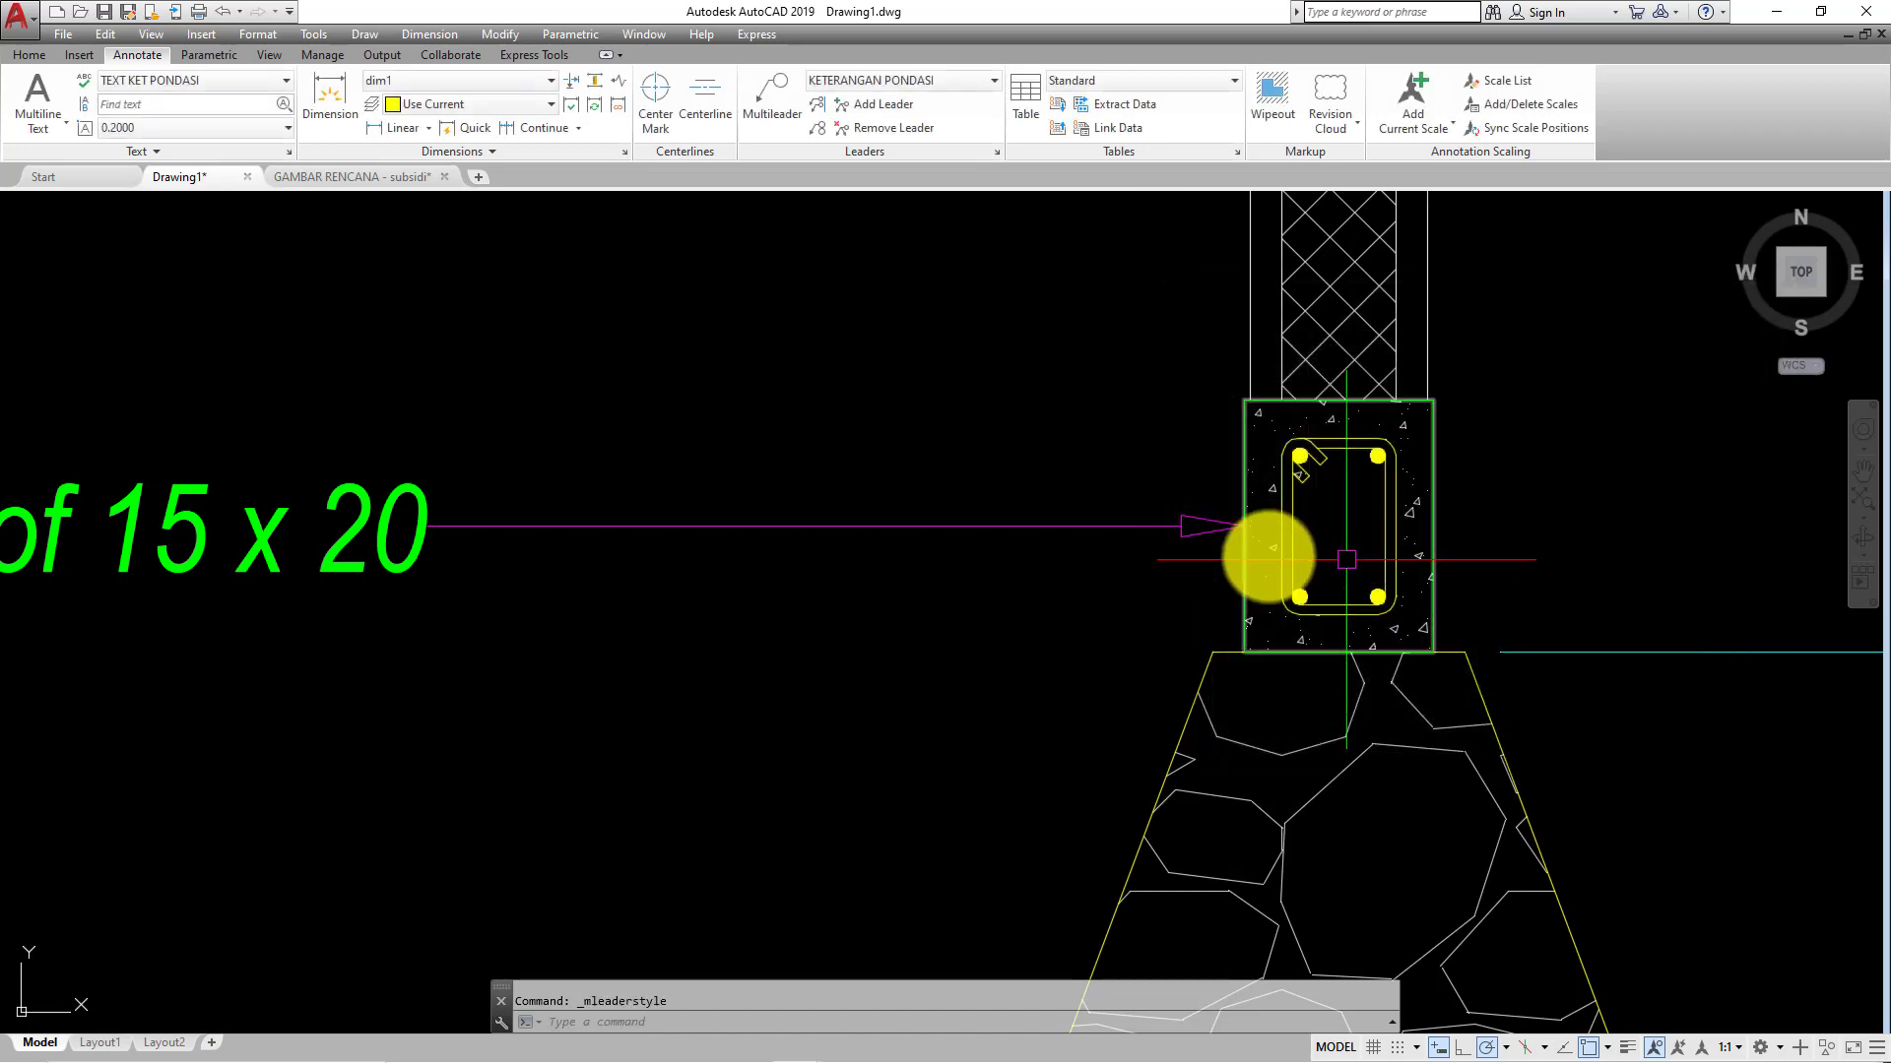
scroll(1271, 552, down, 3)
mouse_move(1210, 585)
middle_down()
mouse_move(1246, 517)
mouse_move(1191, 494)
mouse_move(1345, 473)
middle_up()
scroll(1246, 517, down, 1)
scroll(1148, 498, down, 1)
scroll(1139, 490, down, 2)
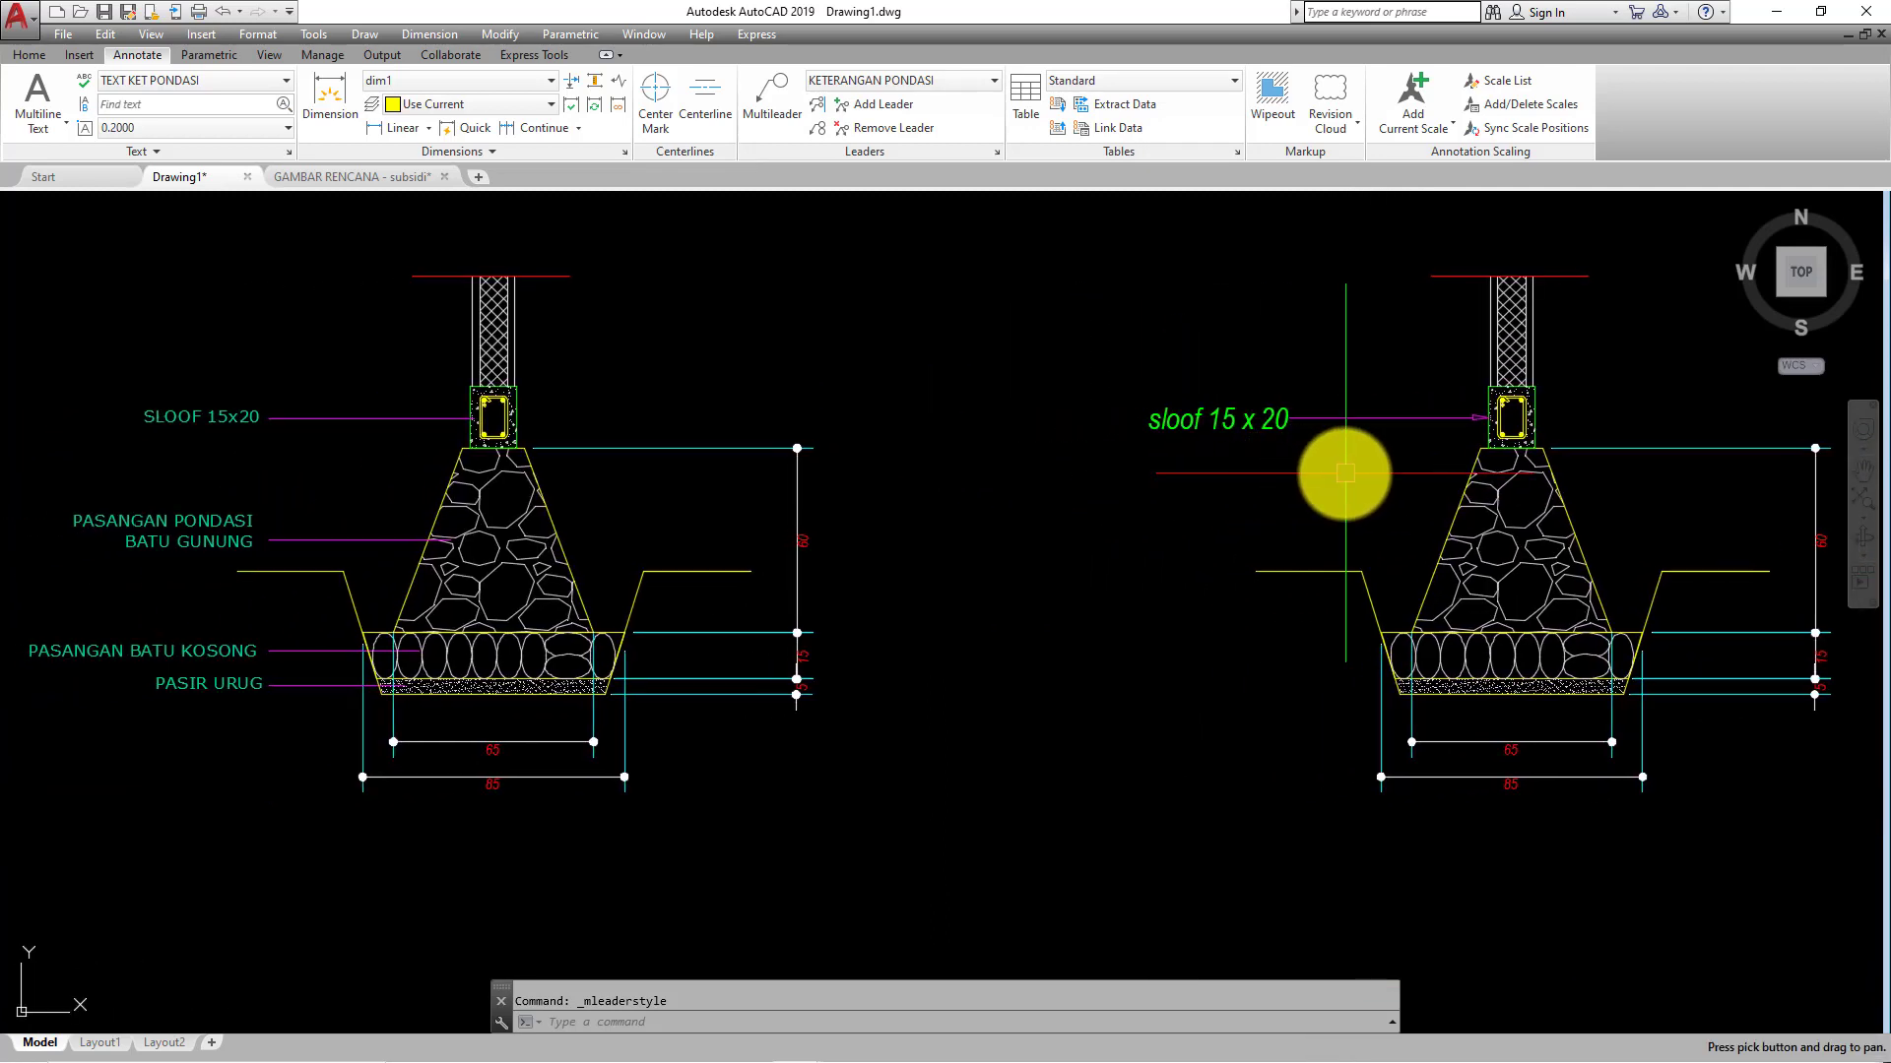
- Point a leader at the right stone footing labelled 'Pasangan Pondasi' / 'batu Gunung' on two lines
click(770, 111)
scroll(1398, 509, up, 2)
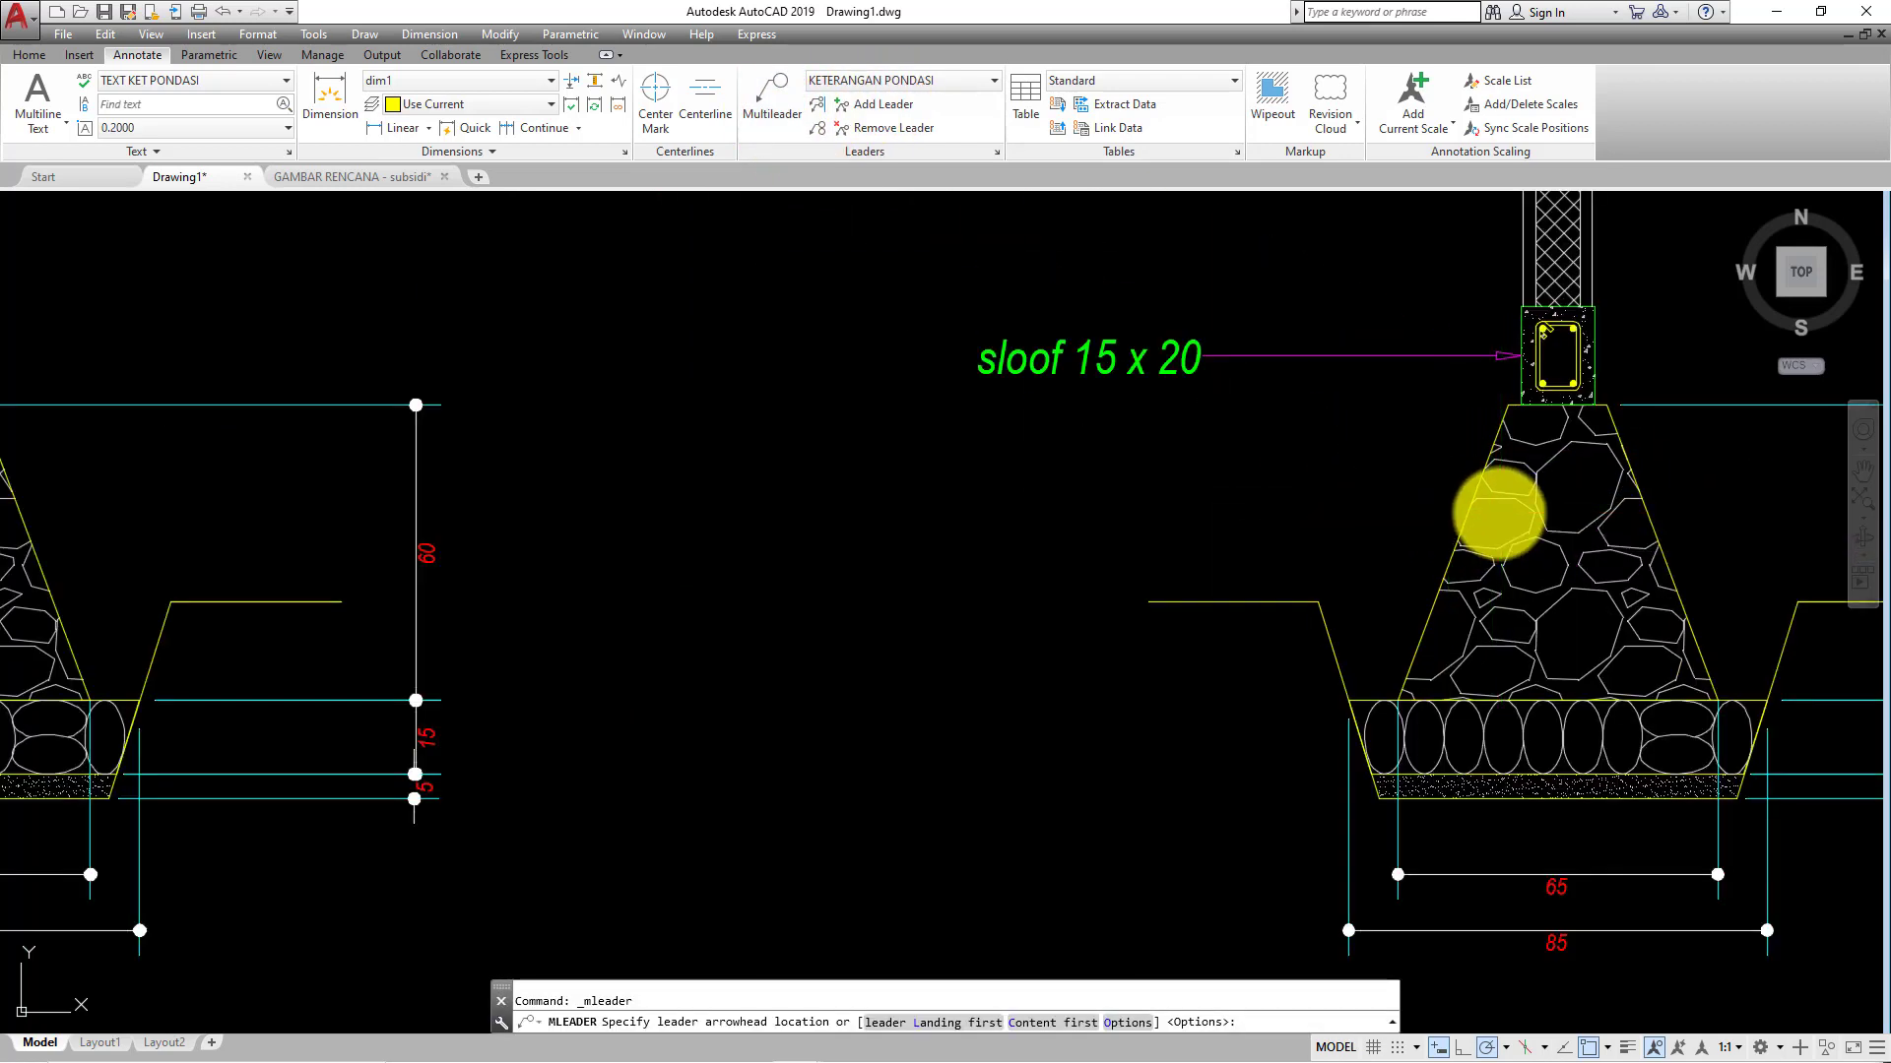
click(1500, 514)
click(1183, 511)
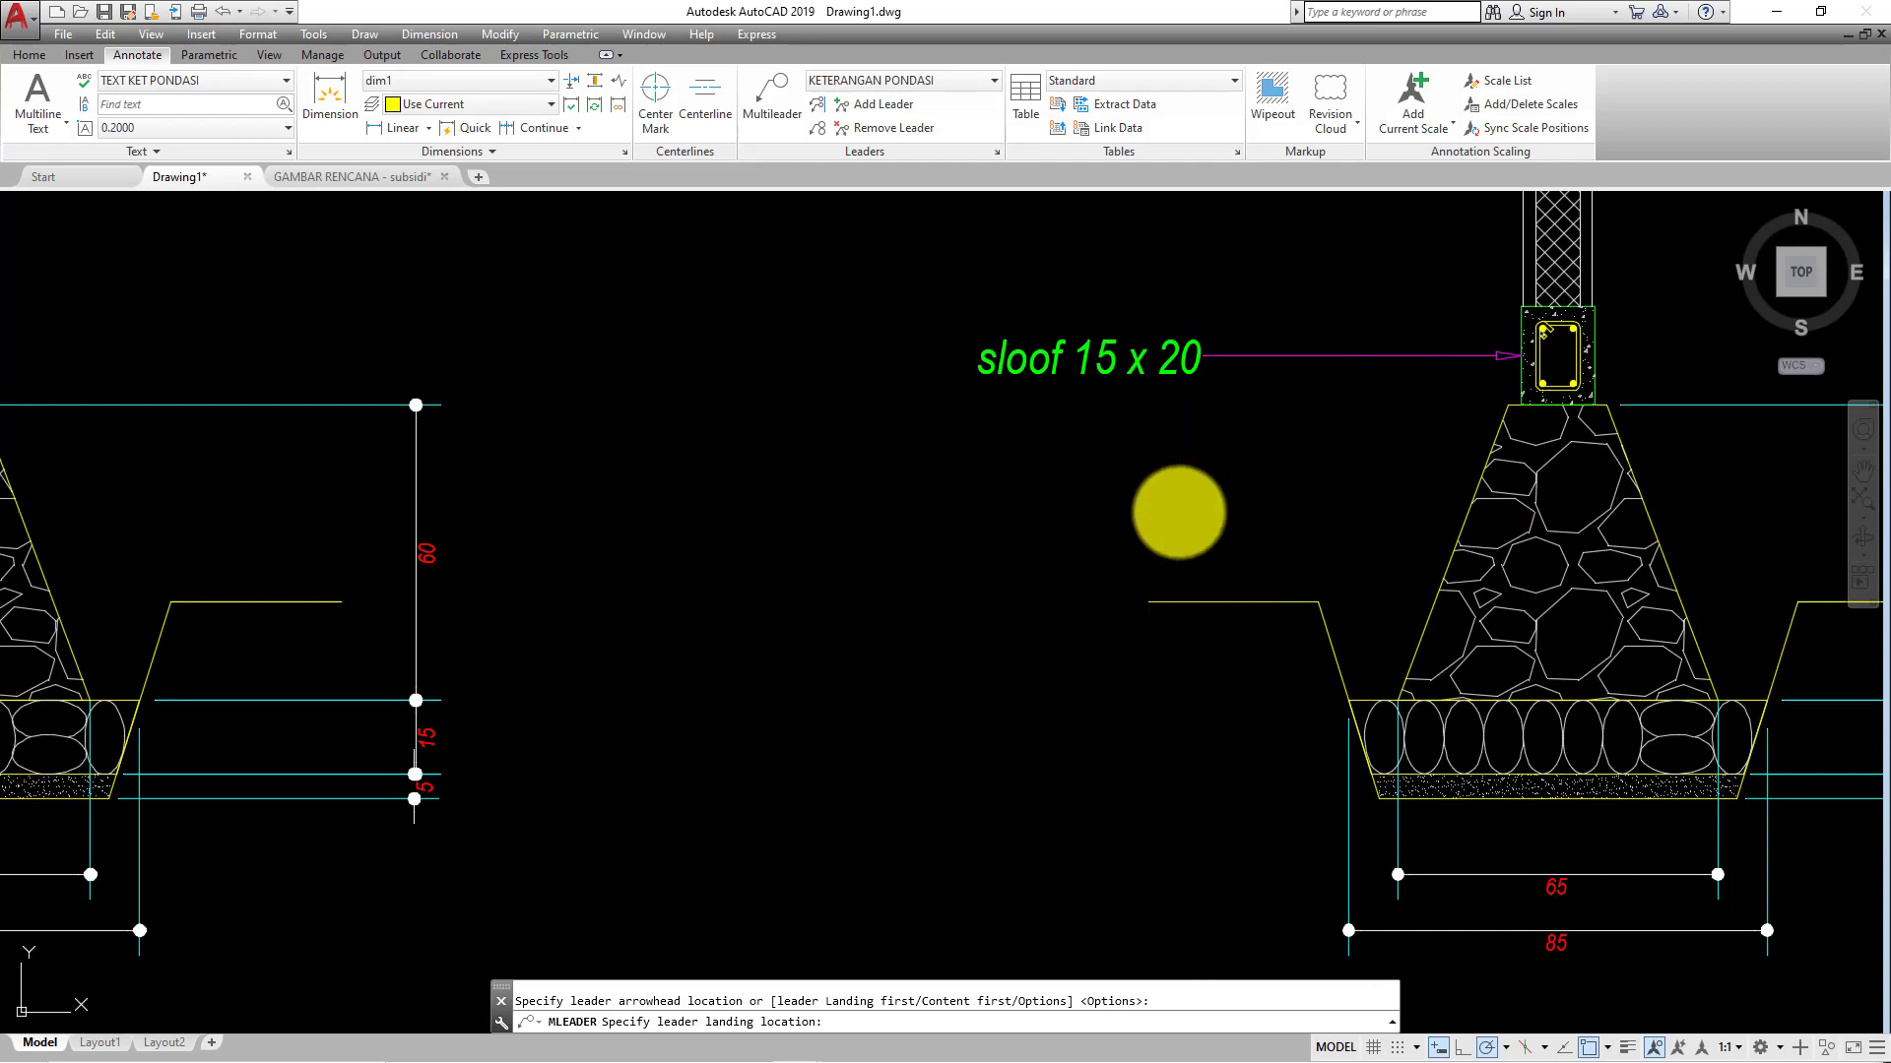
scroll(722, 584, down, 4)
scroll(198, 591, up, 4)
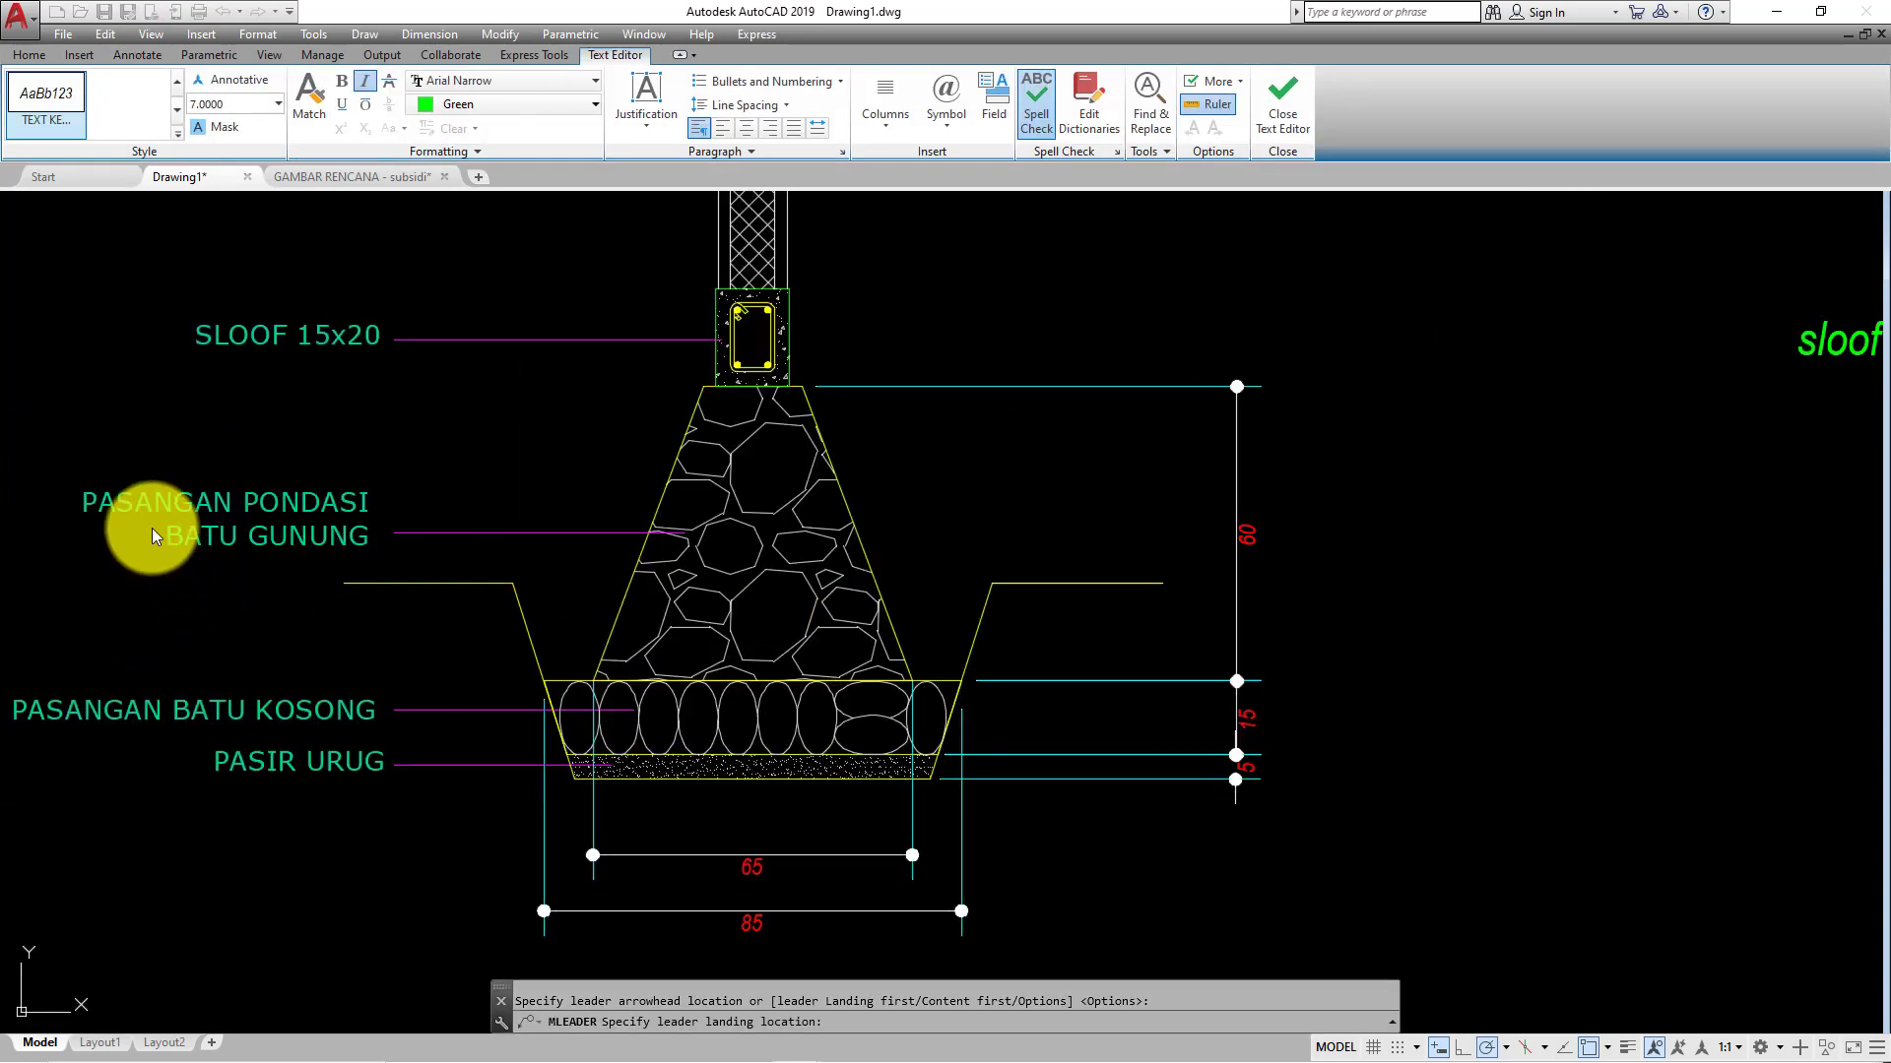
scroll(325, 531, down, 4)
scroll(1158, 535, up, 2)
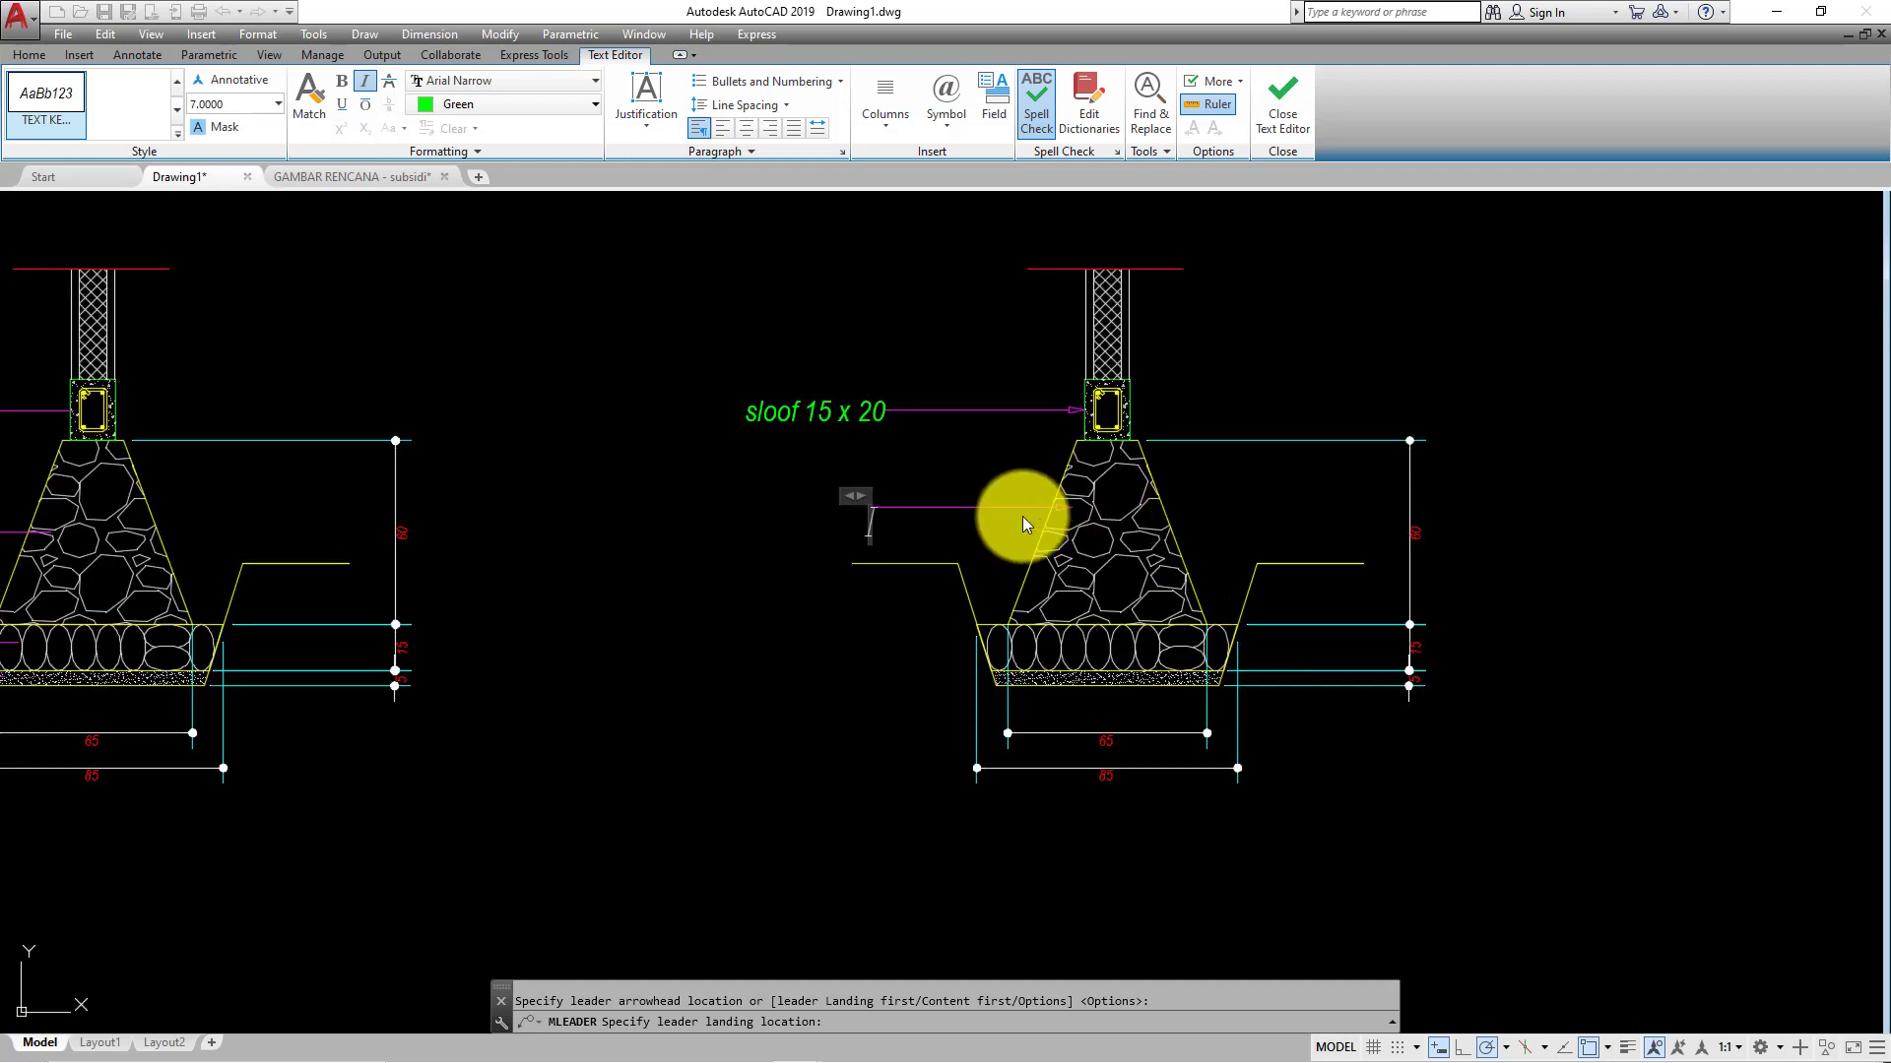
text(Pas)
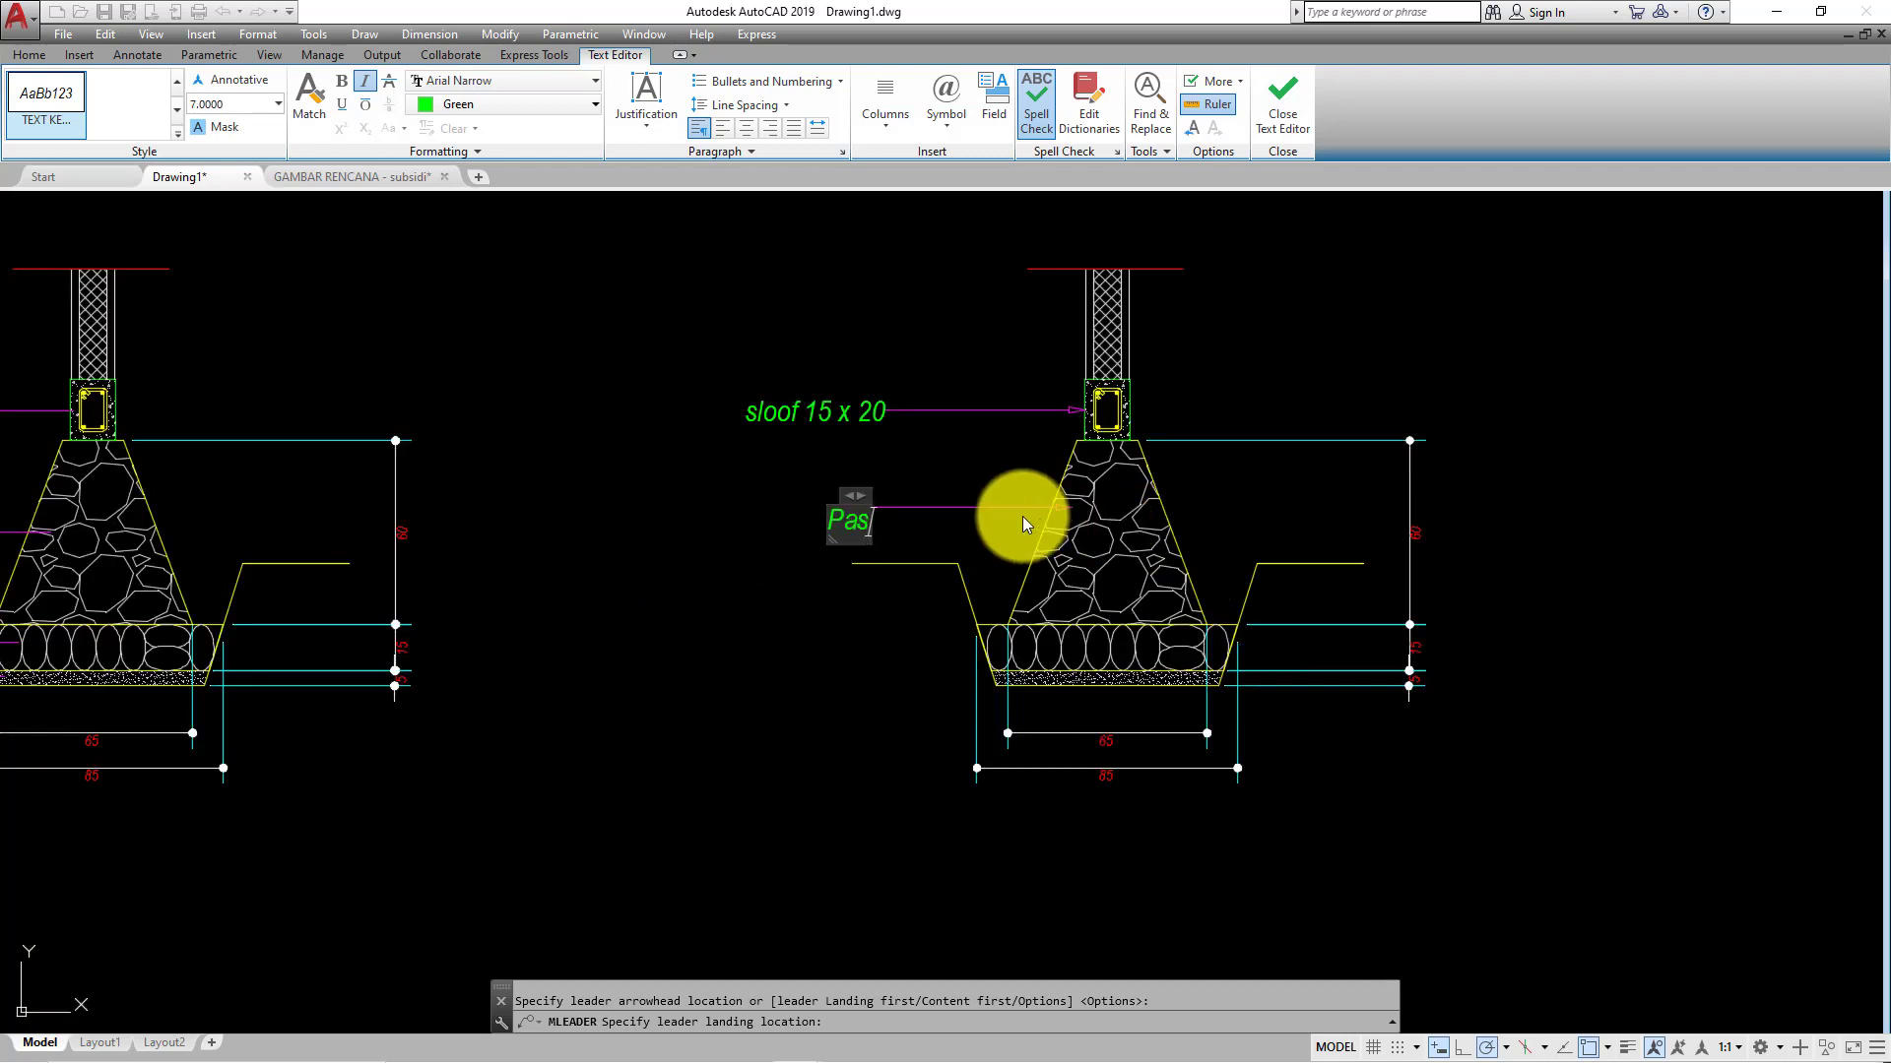
text(angan)
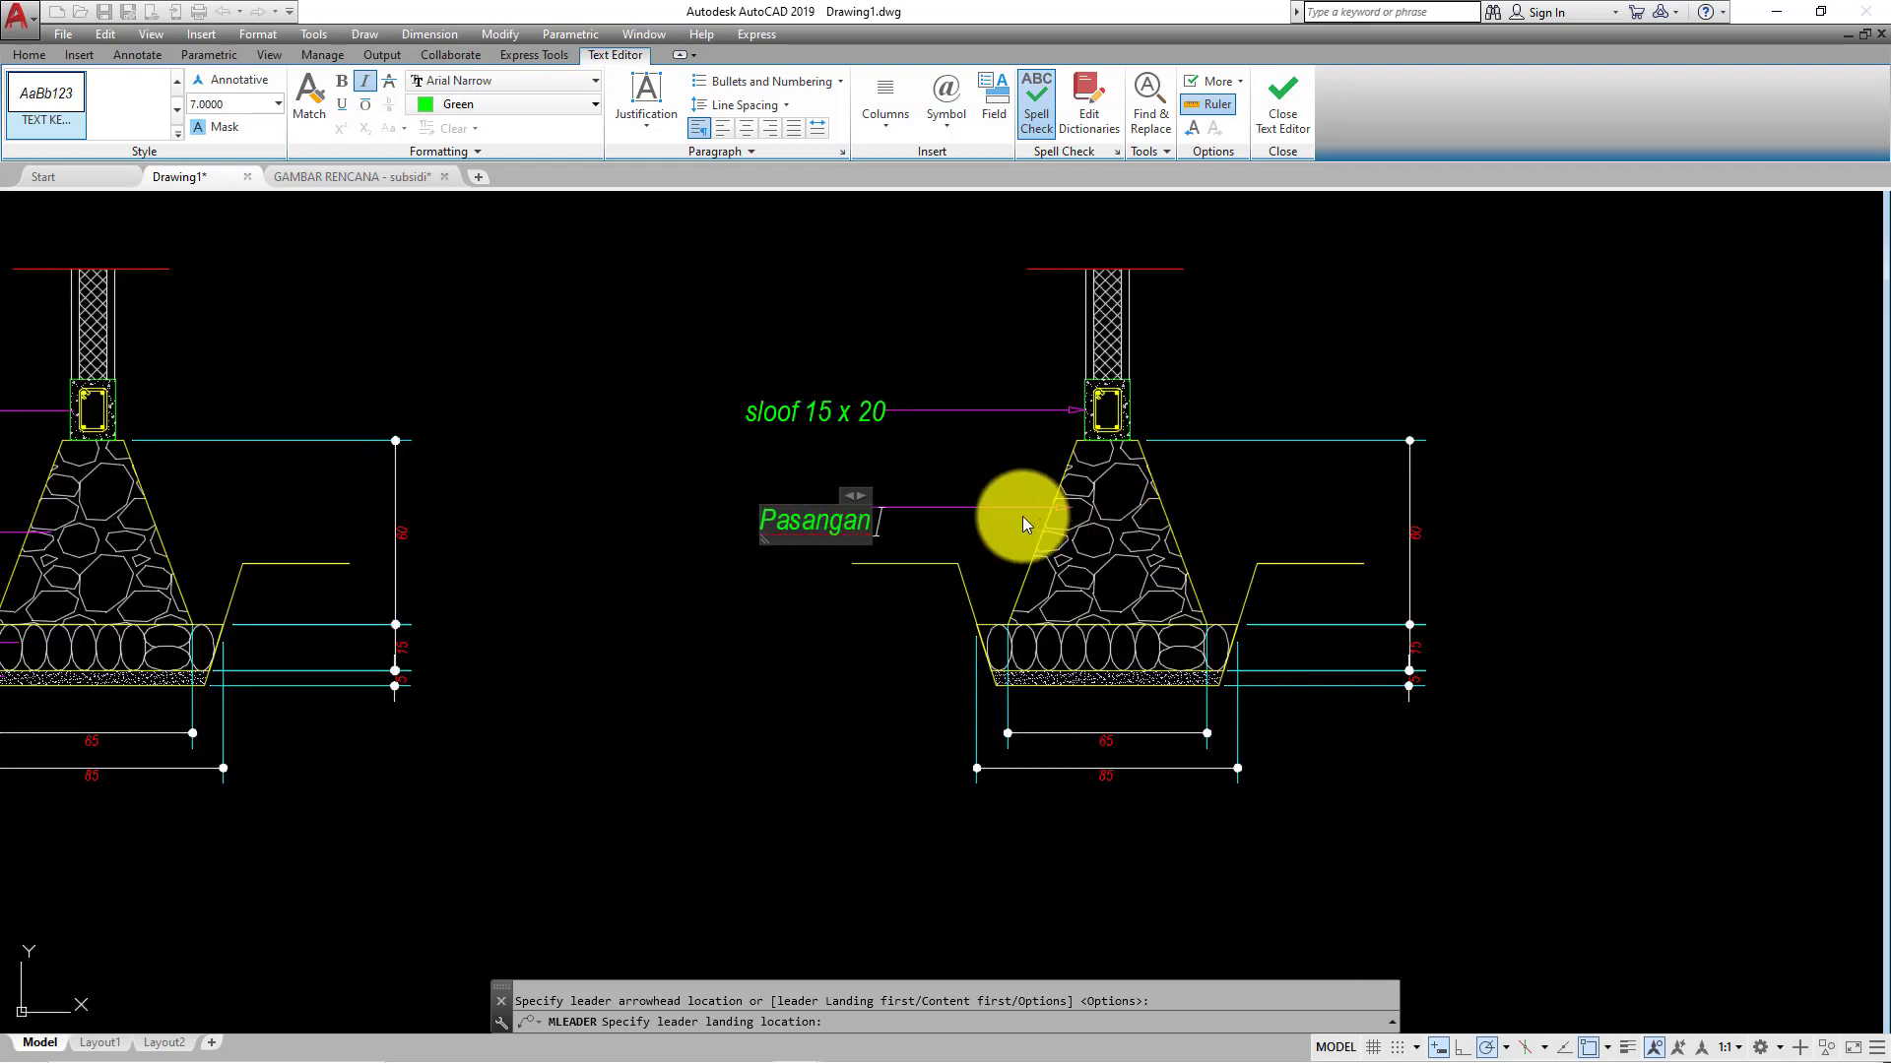
text( Ponda)
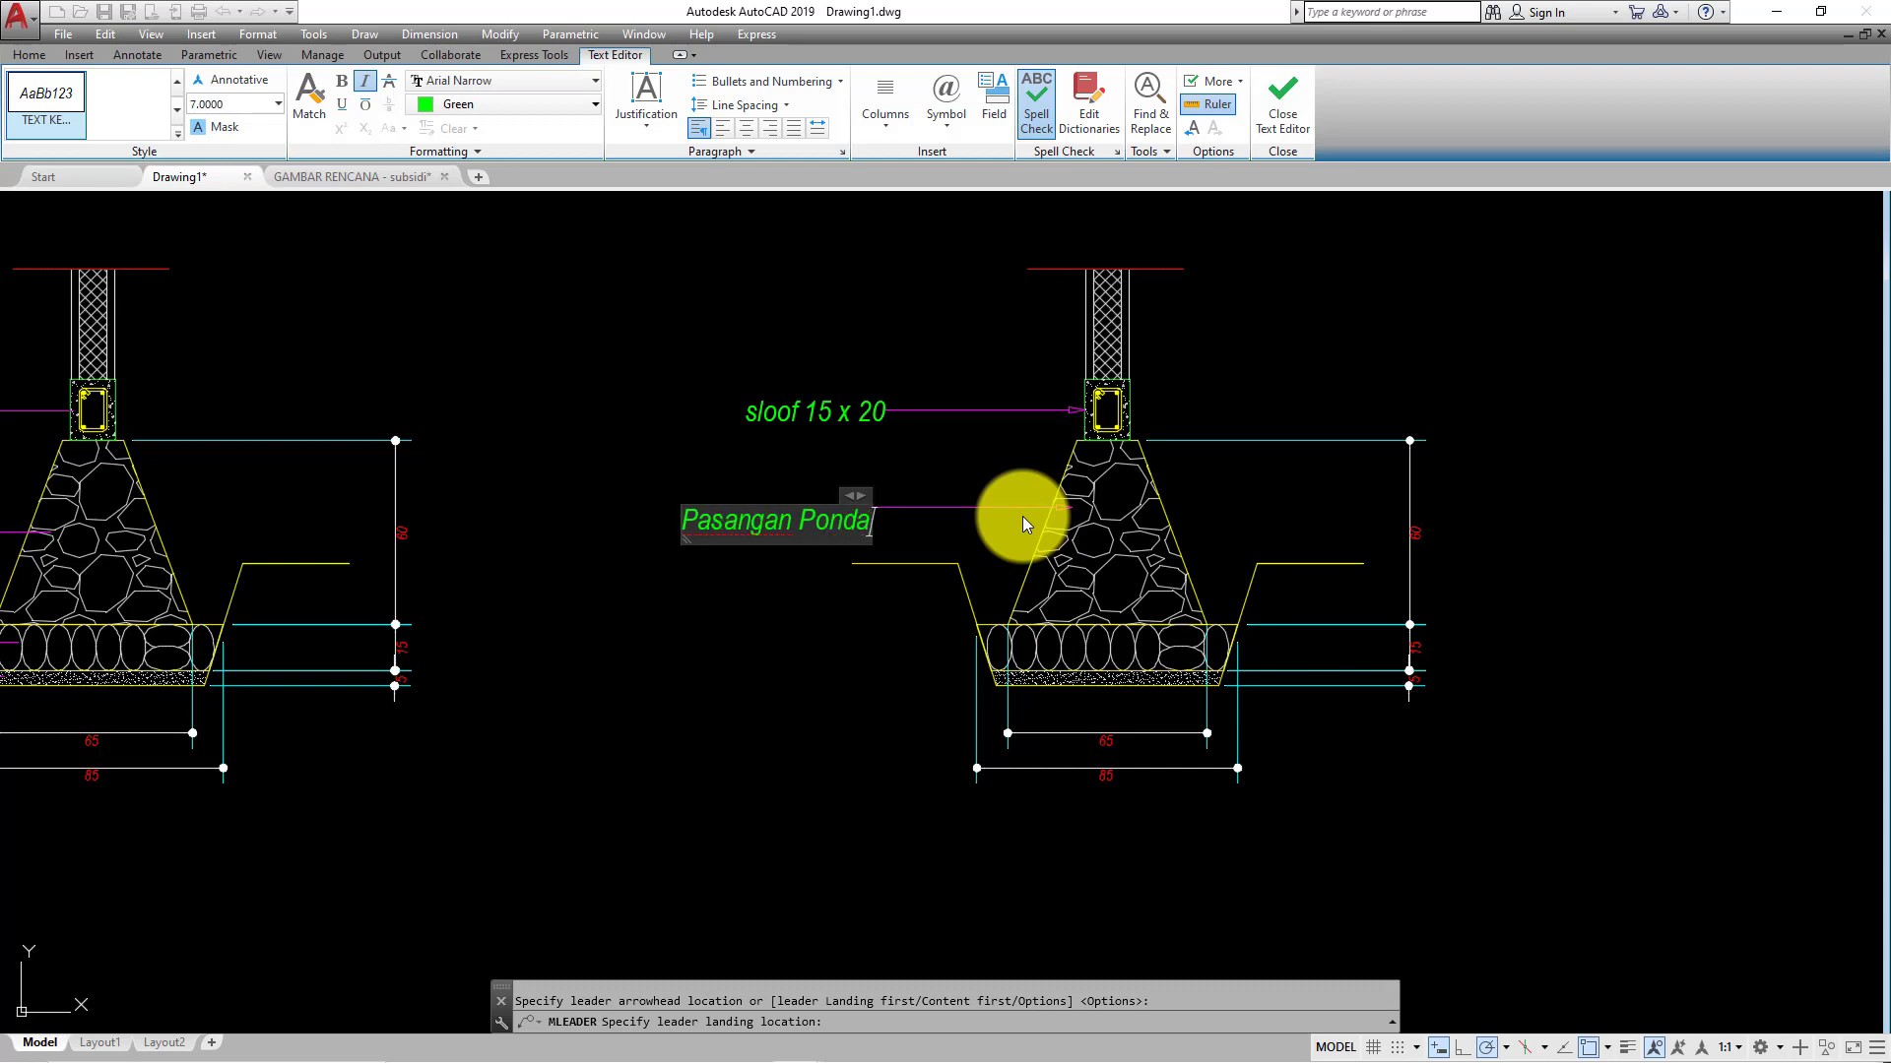
text(si)
key(Return)
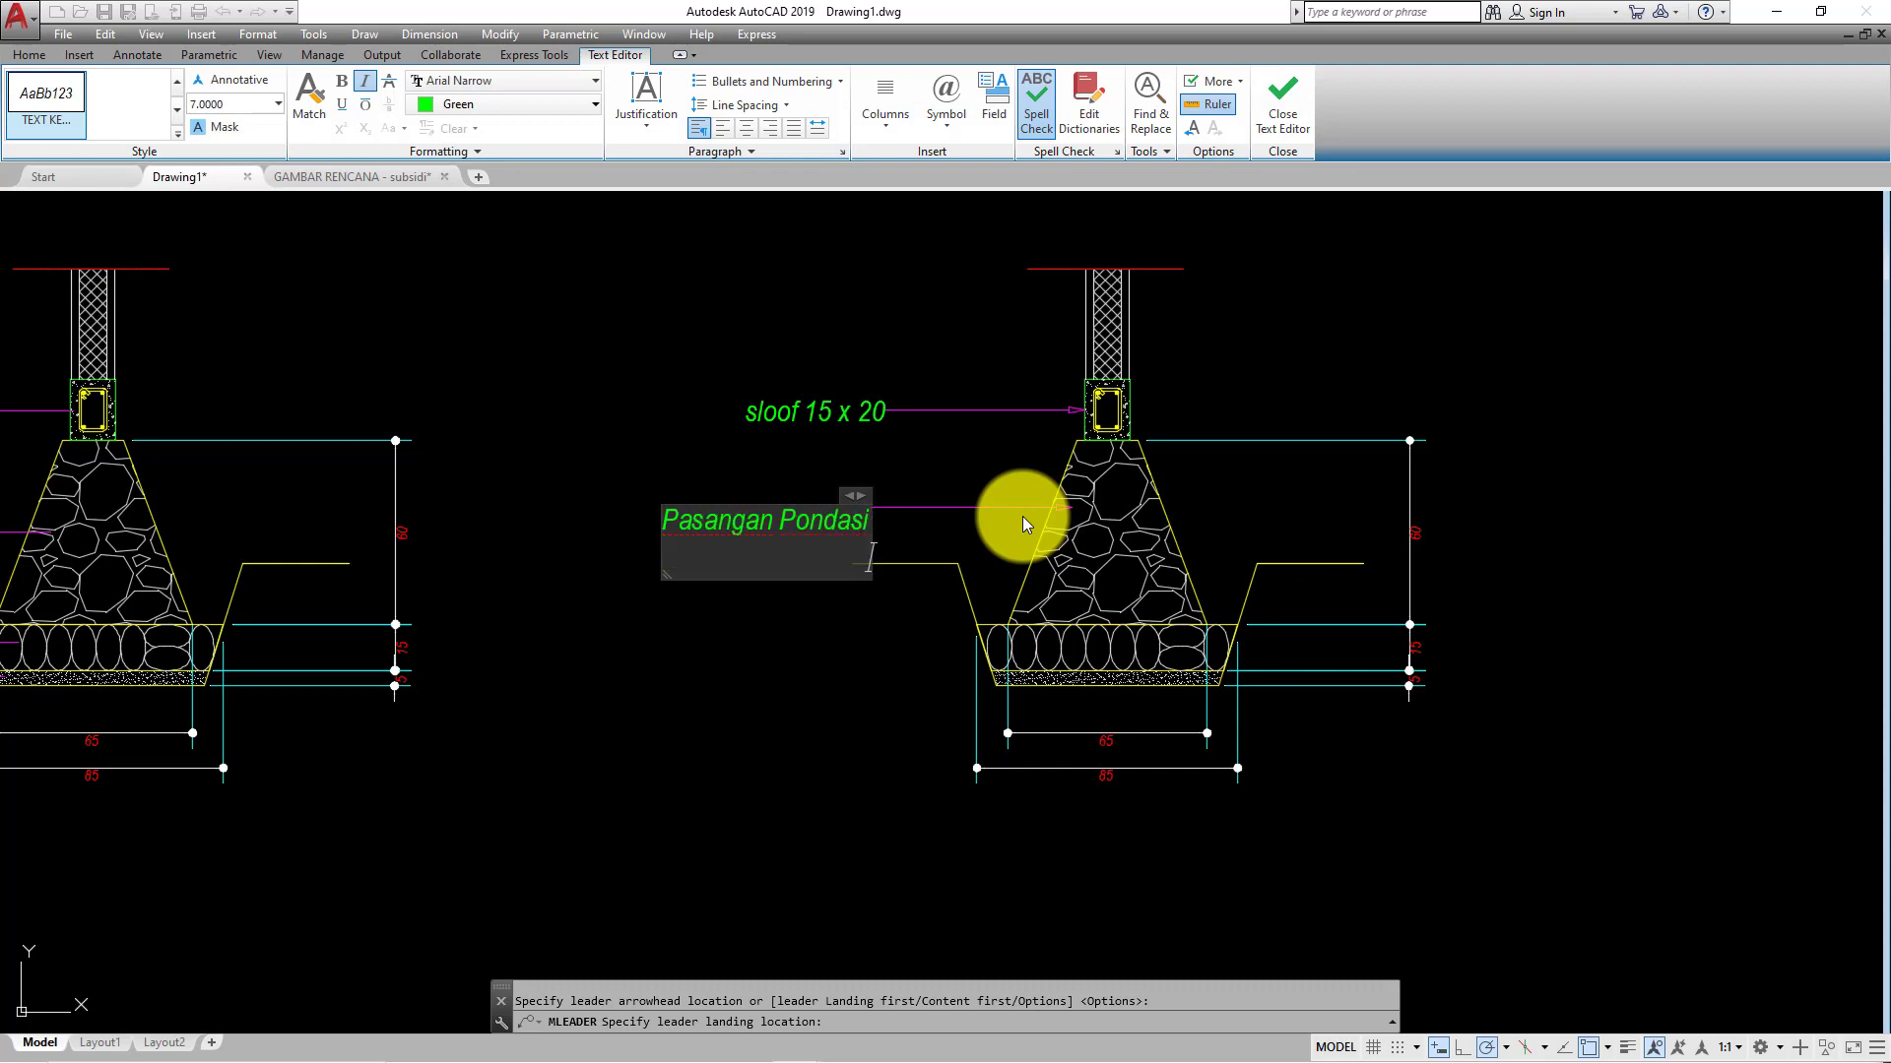
text(batu)
text( Gunung)
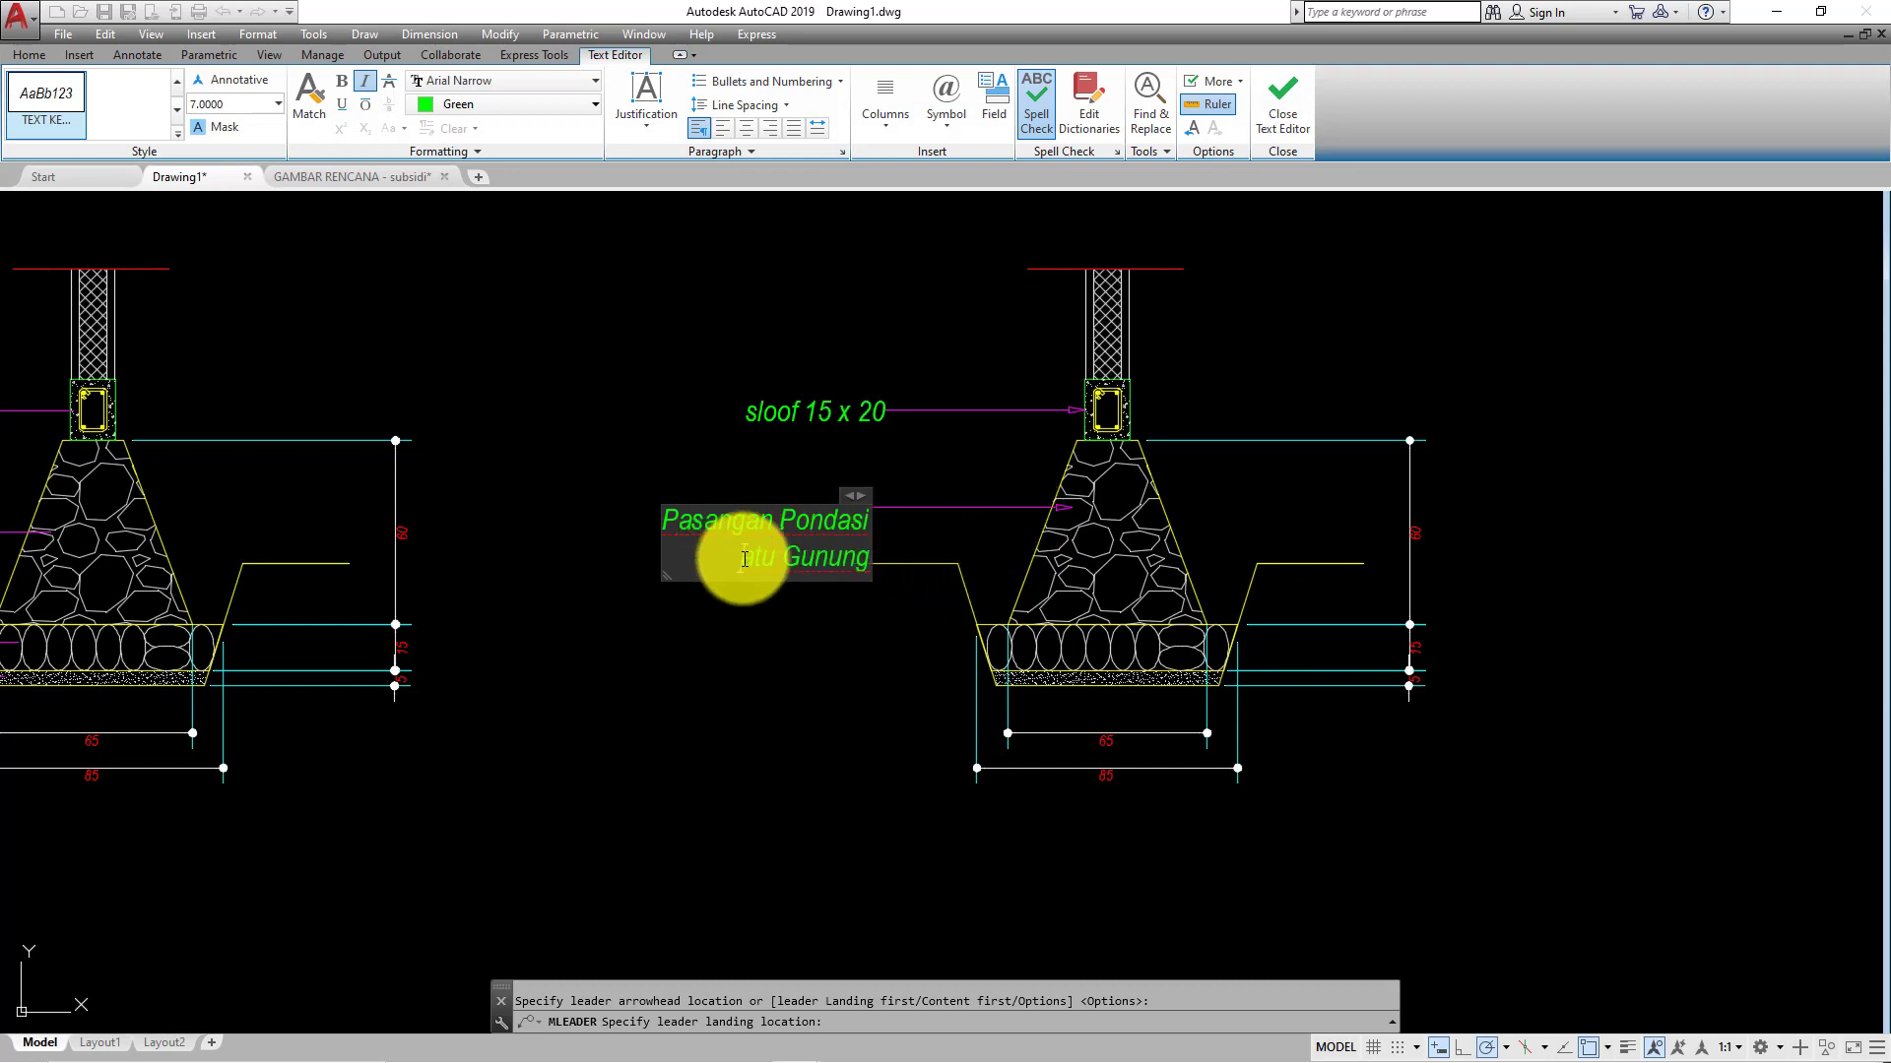
click(763, 645)
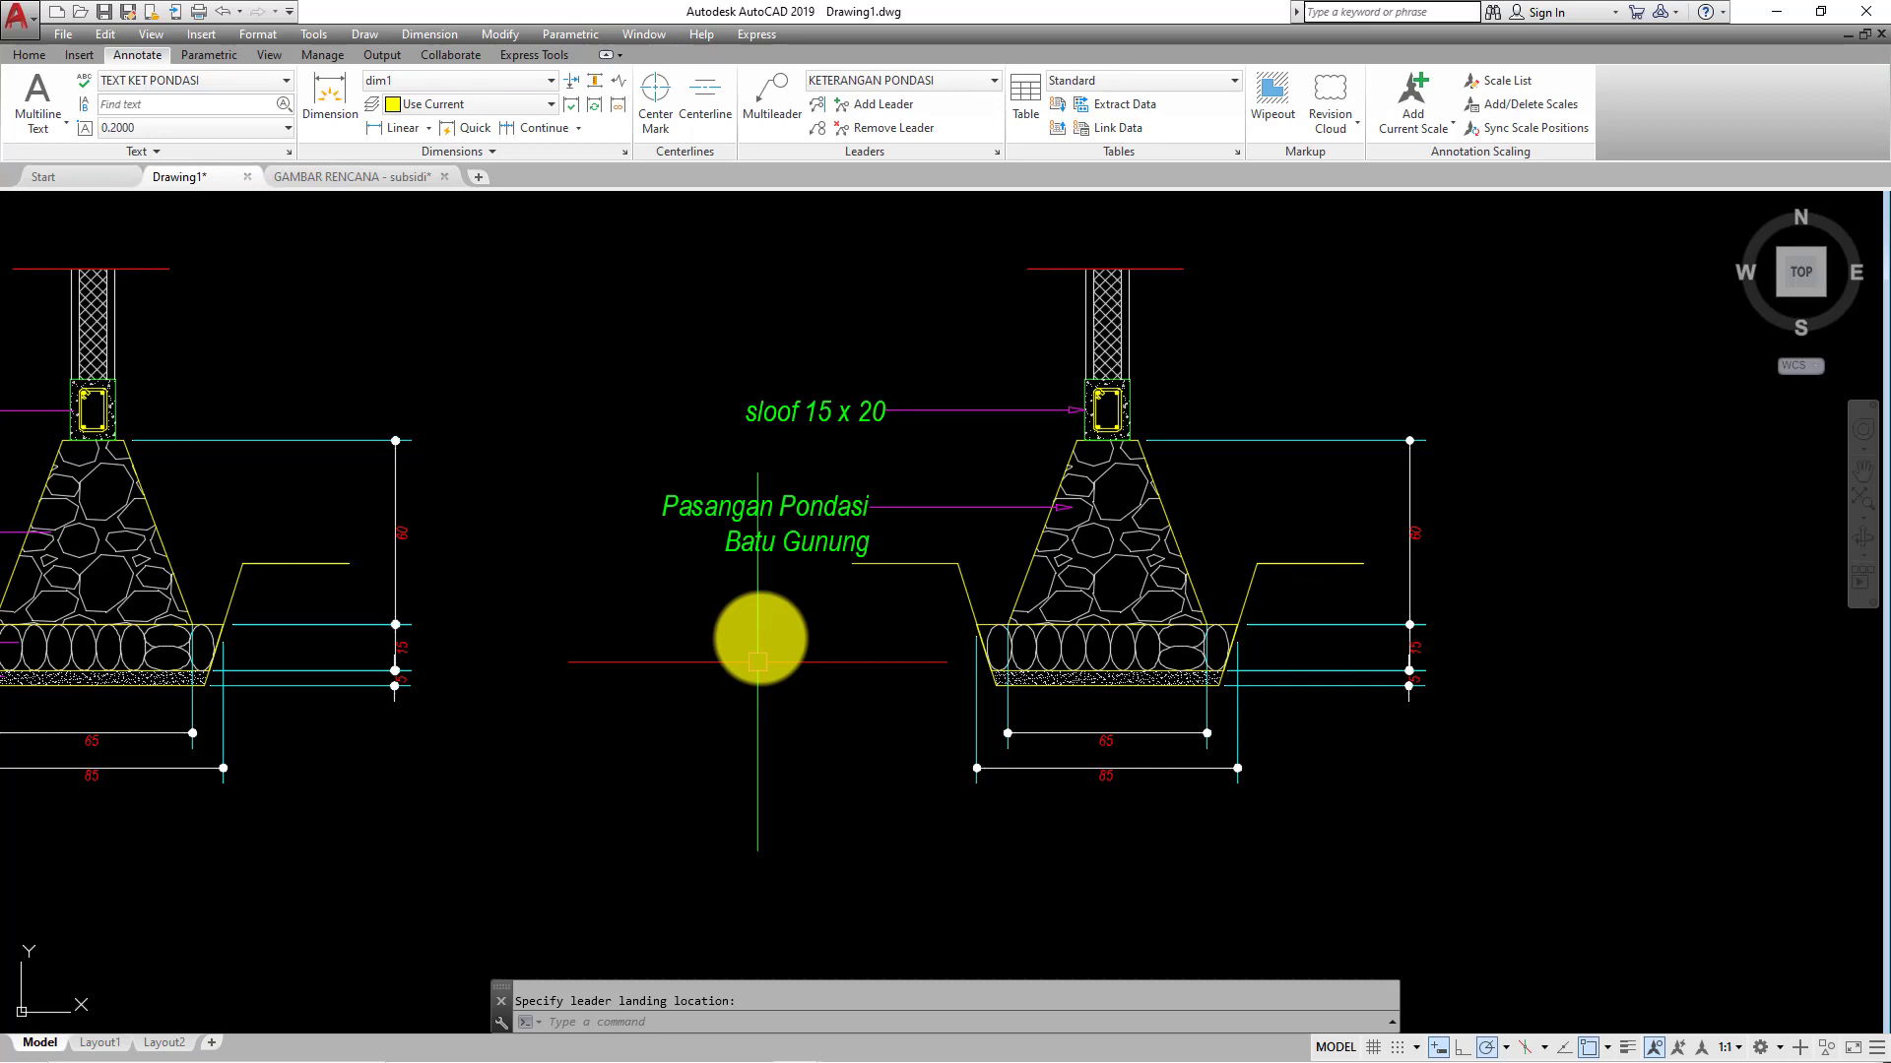
- Select the Pasangan Pondasi callout and start moving it, then cancel the move
click(795, 562)
click(740, 684)
text(m)
key(Return)
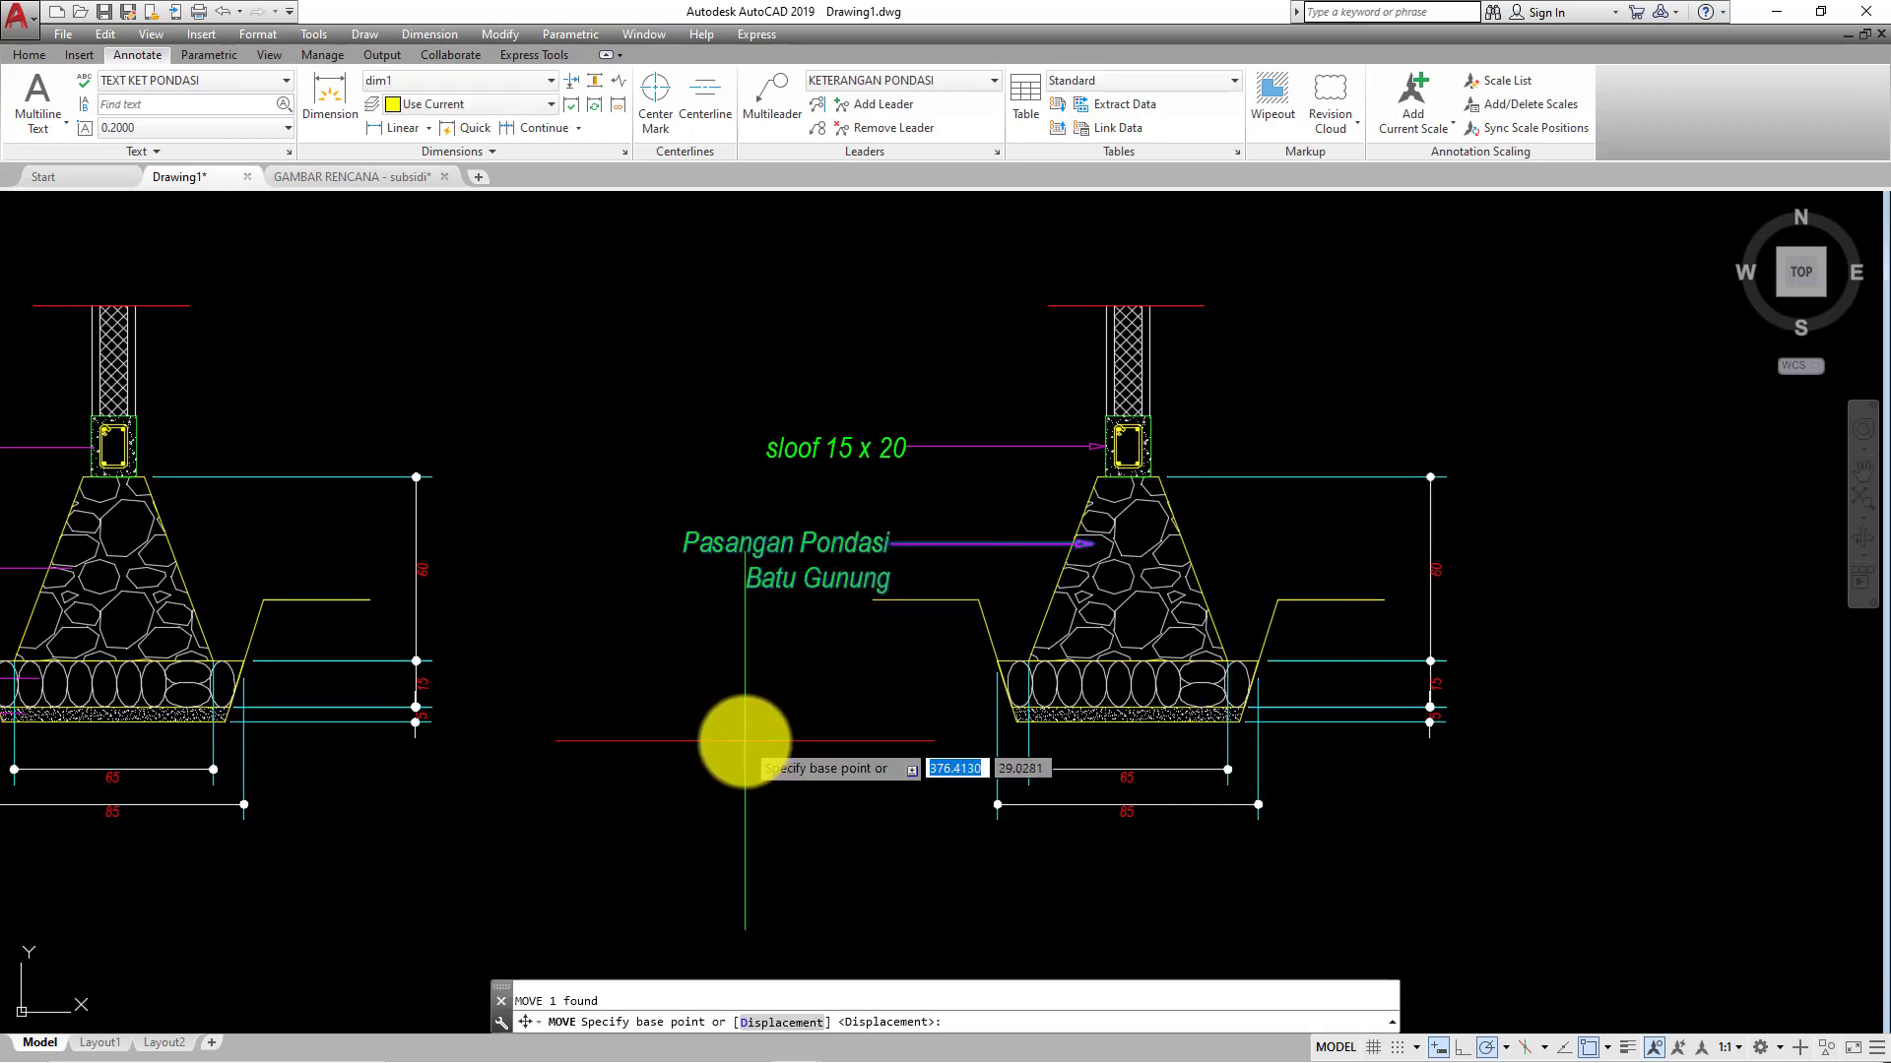
click(745, 740)
scroll(798, 719, down, 5)
scroll(507, 670, up, 5)
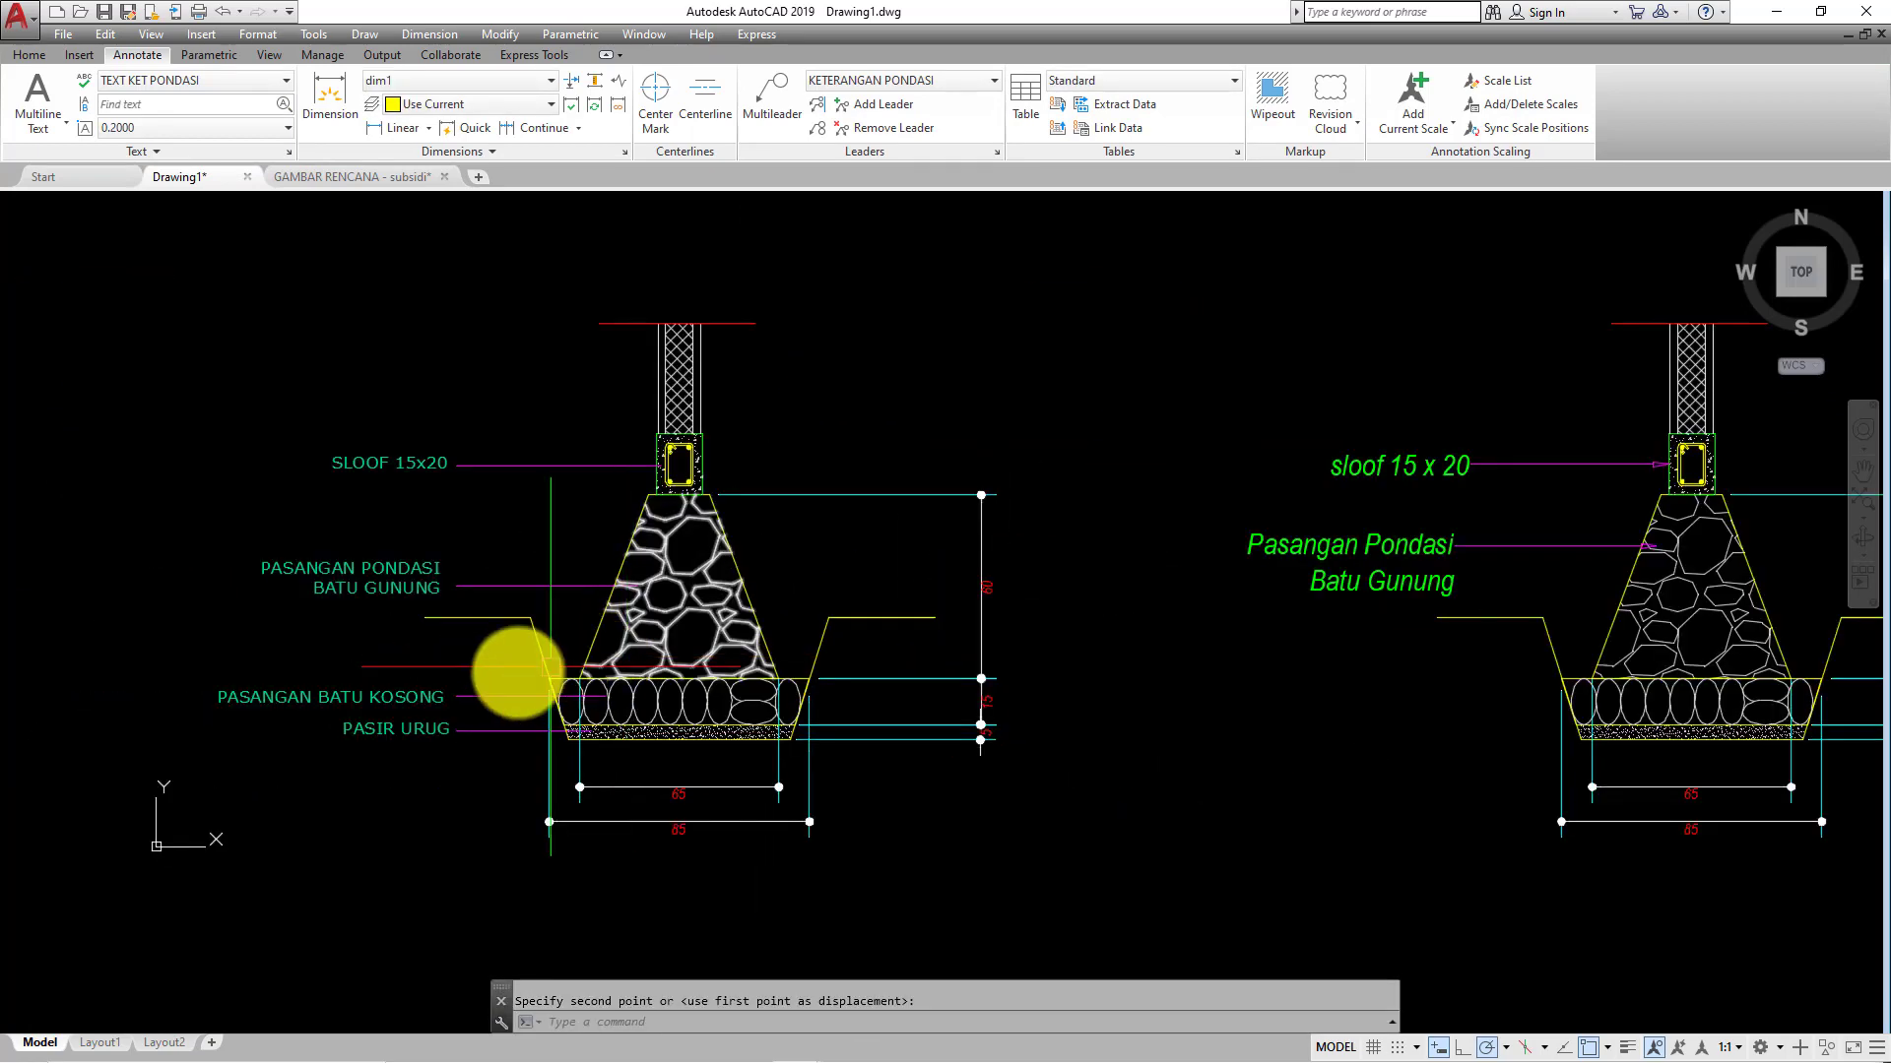
middle_drag(410, 748, 338, 718)
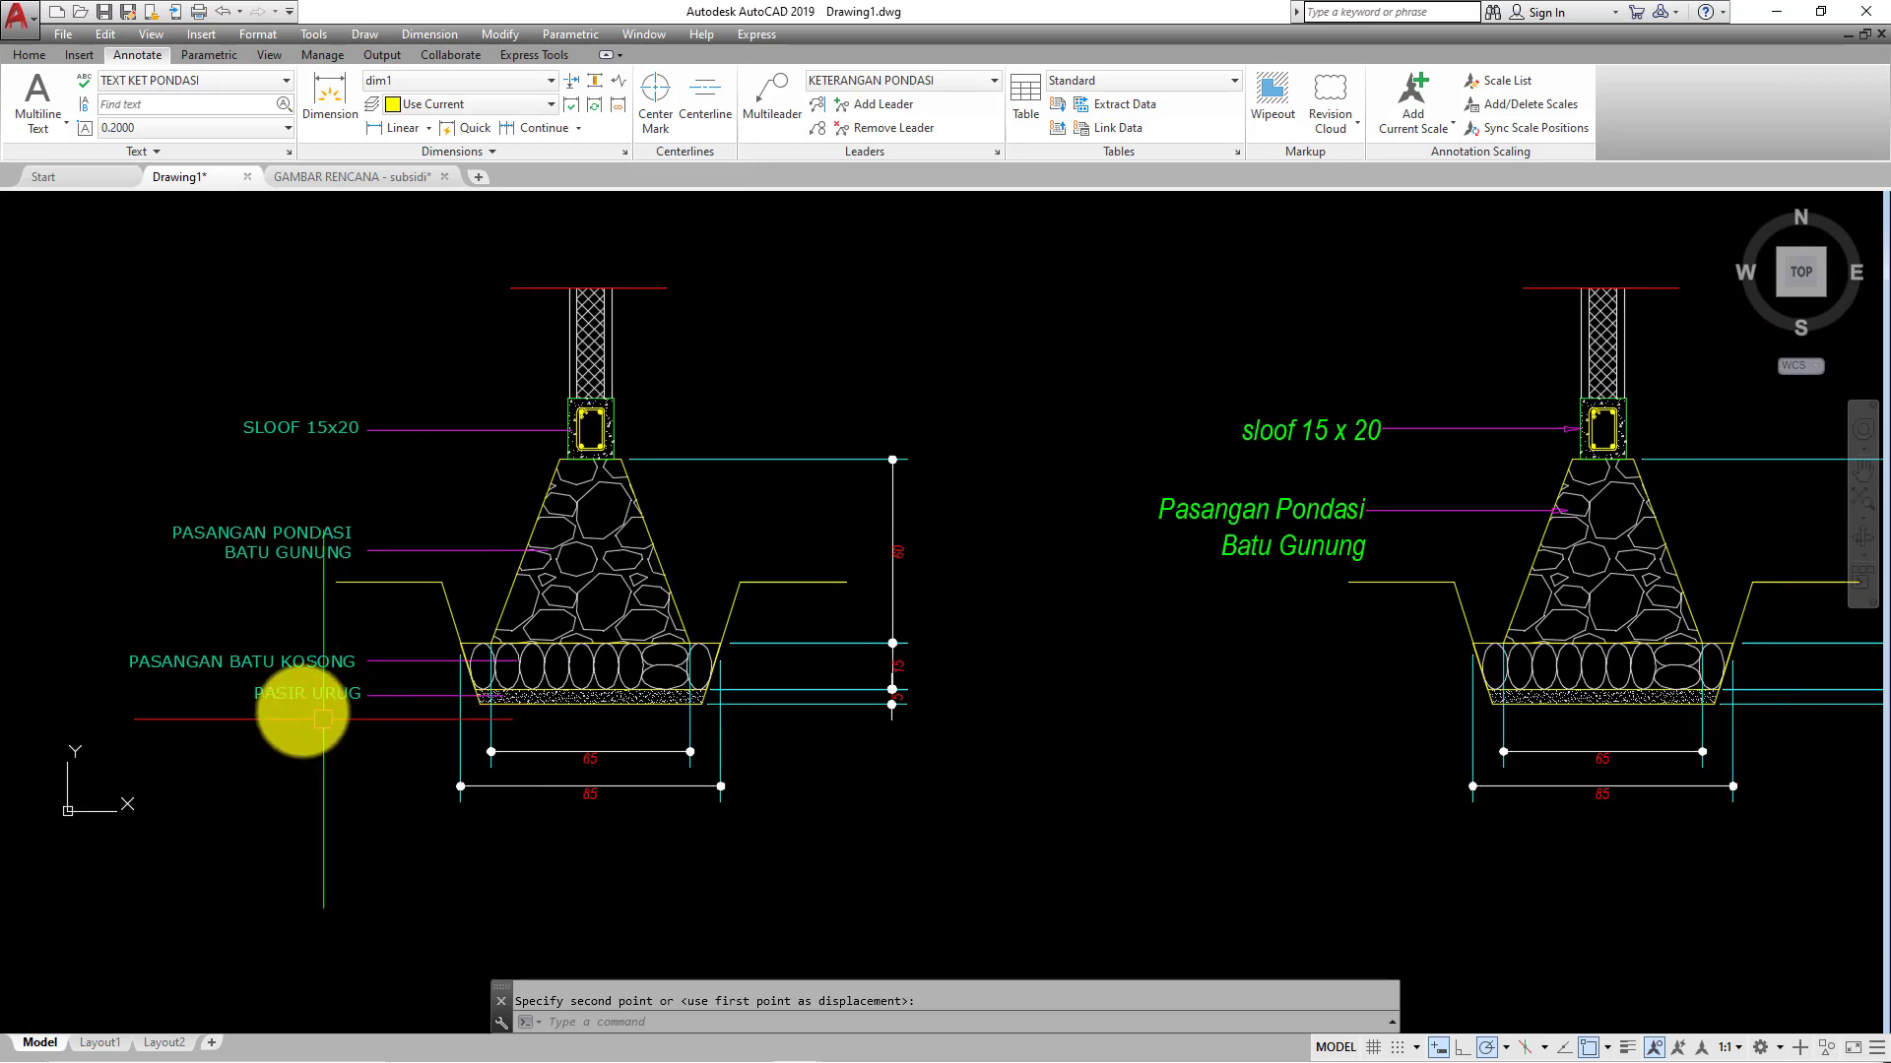
middle_drag(1394, 512, 1197, 475)
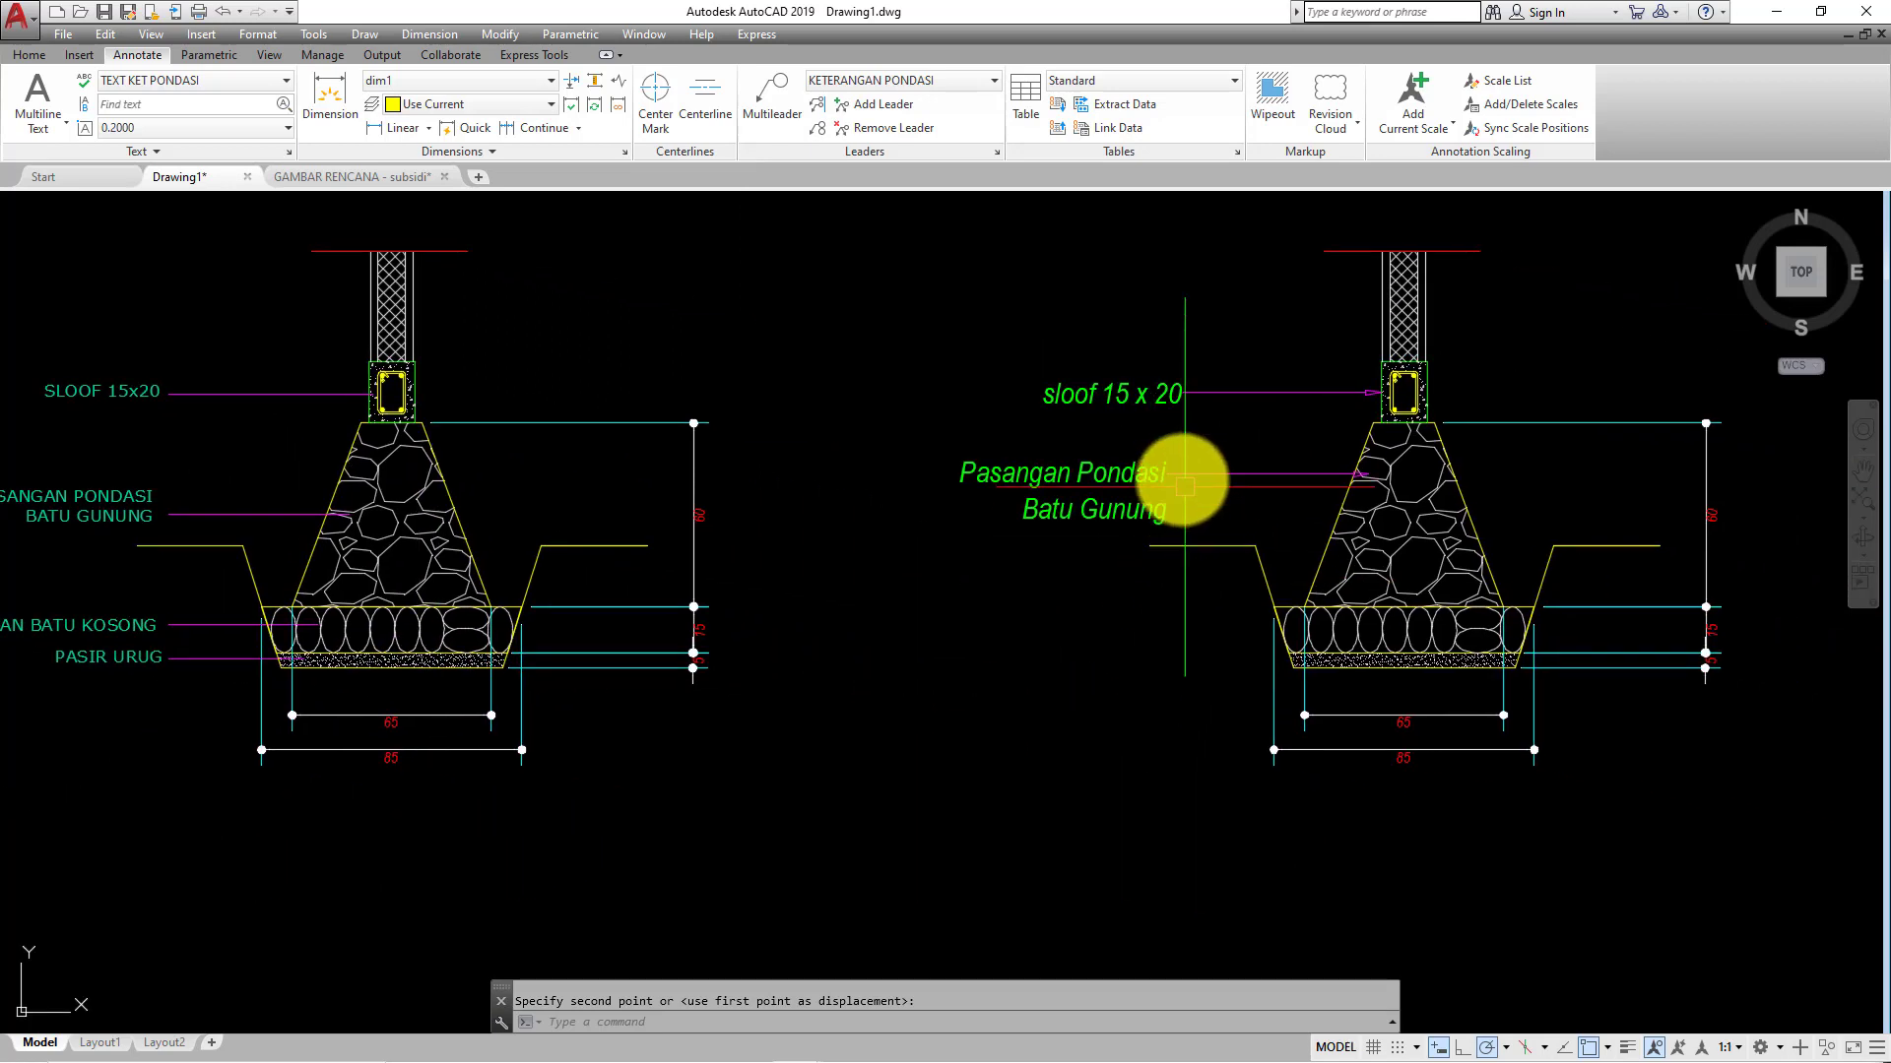
key(Escape)
- Copy the sloof 15 x 20 callout twice, onto the empty-stone and sand layers
click(1260, 443)
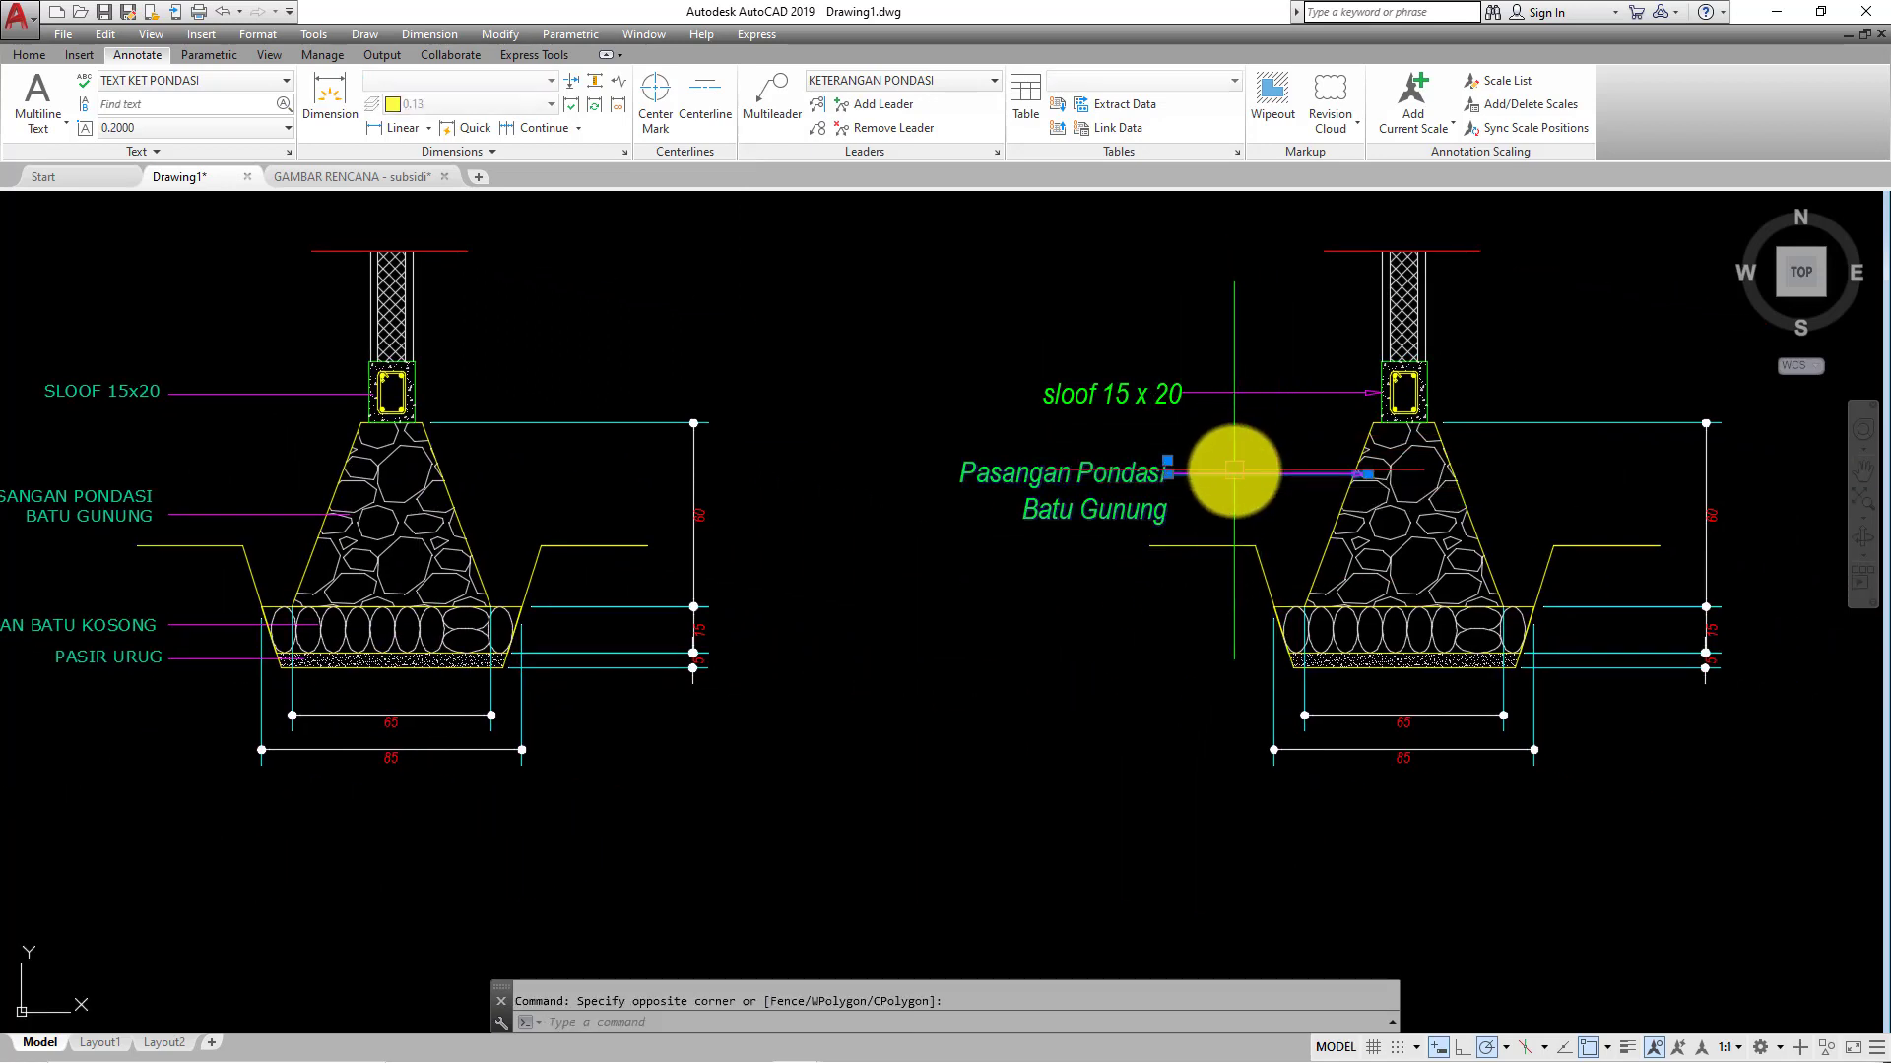
click(1190, 339)
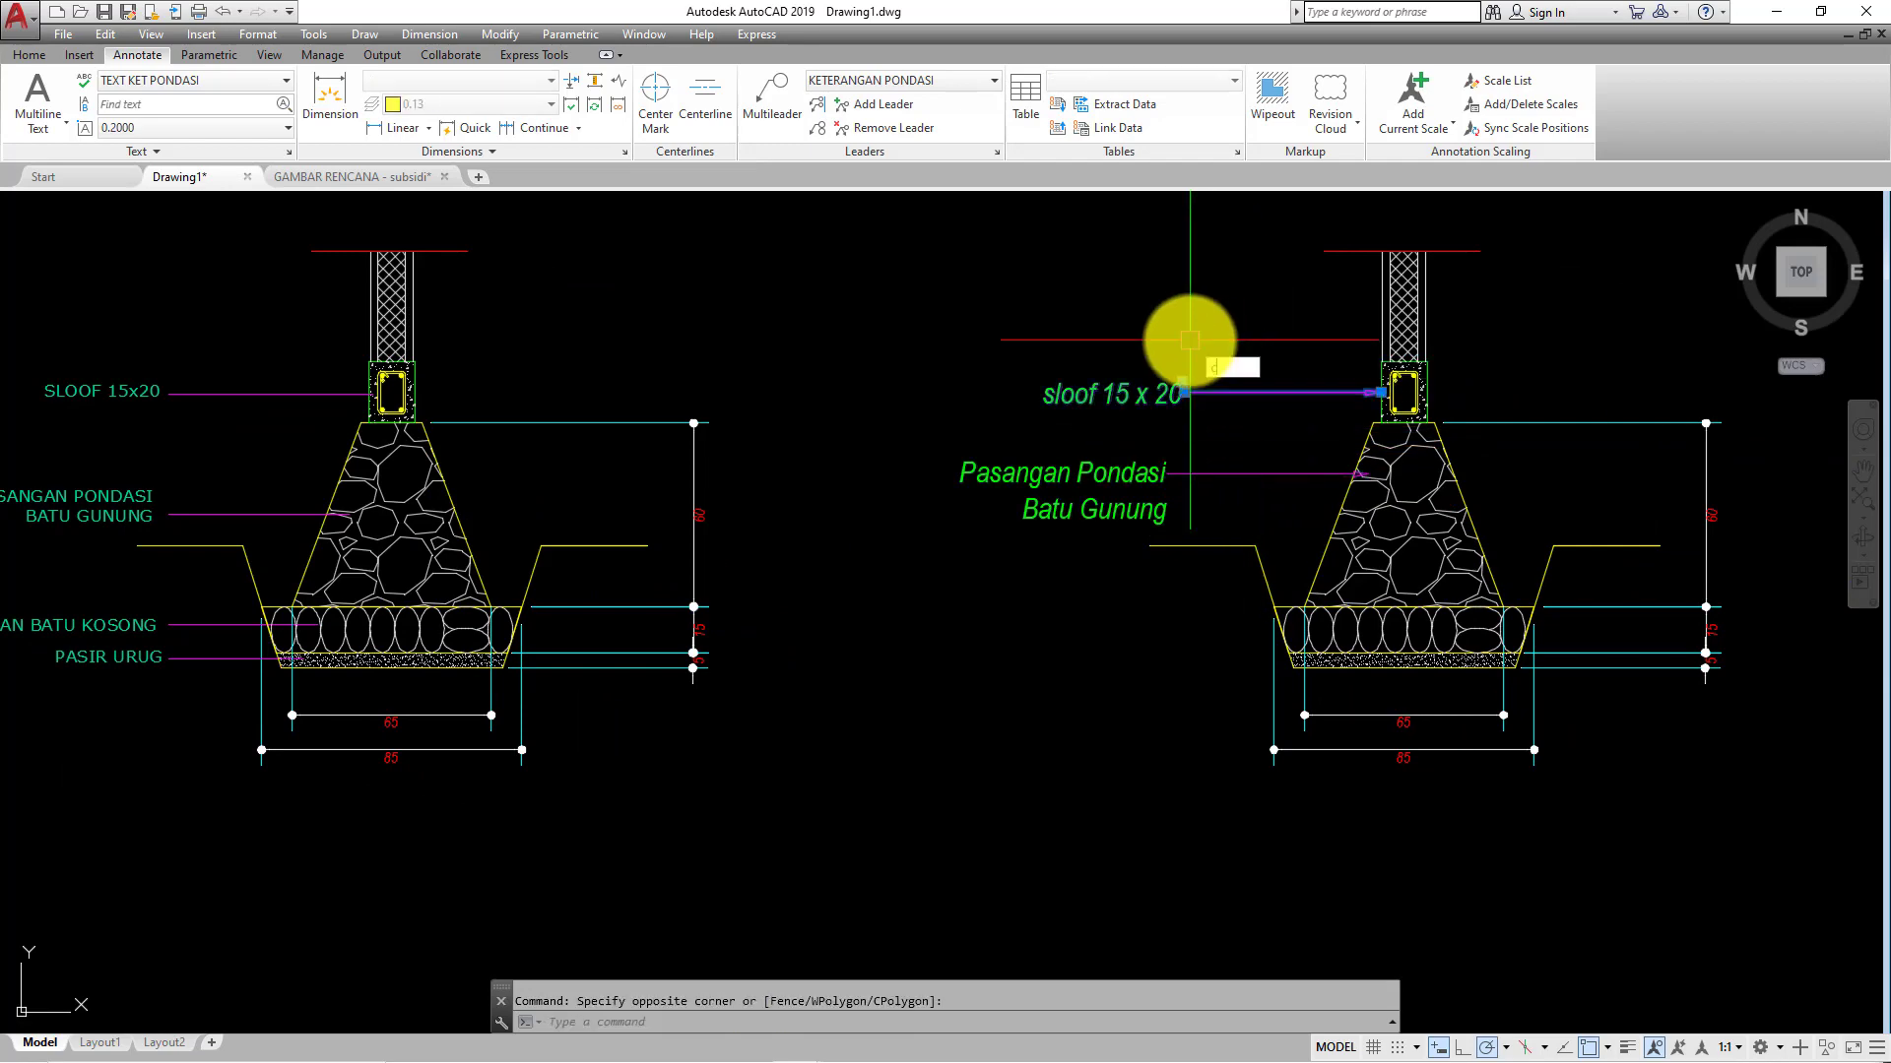
text(o)
key(Return)
click(1379, 394)
scroll(1315, 626, up, 4)
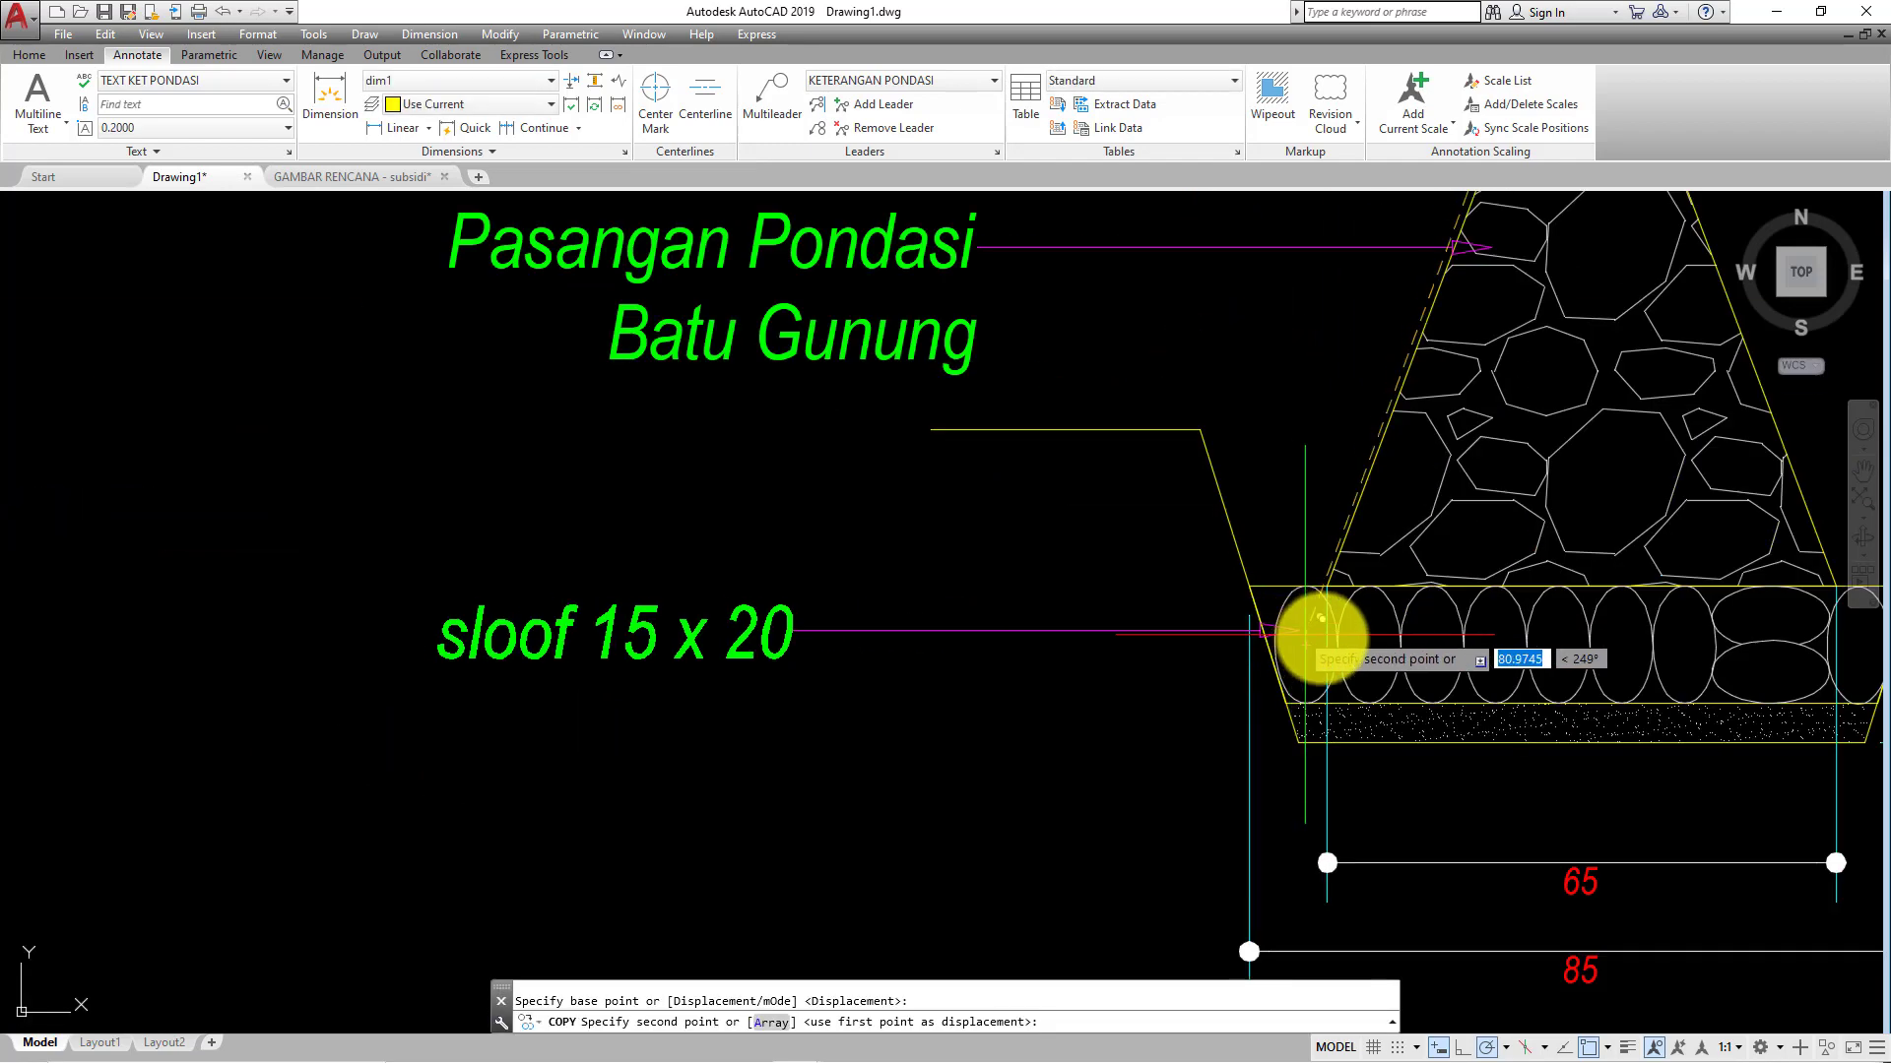
click(1309, 729)
scroll(1344, 734, up, 4)
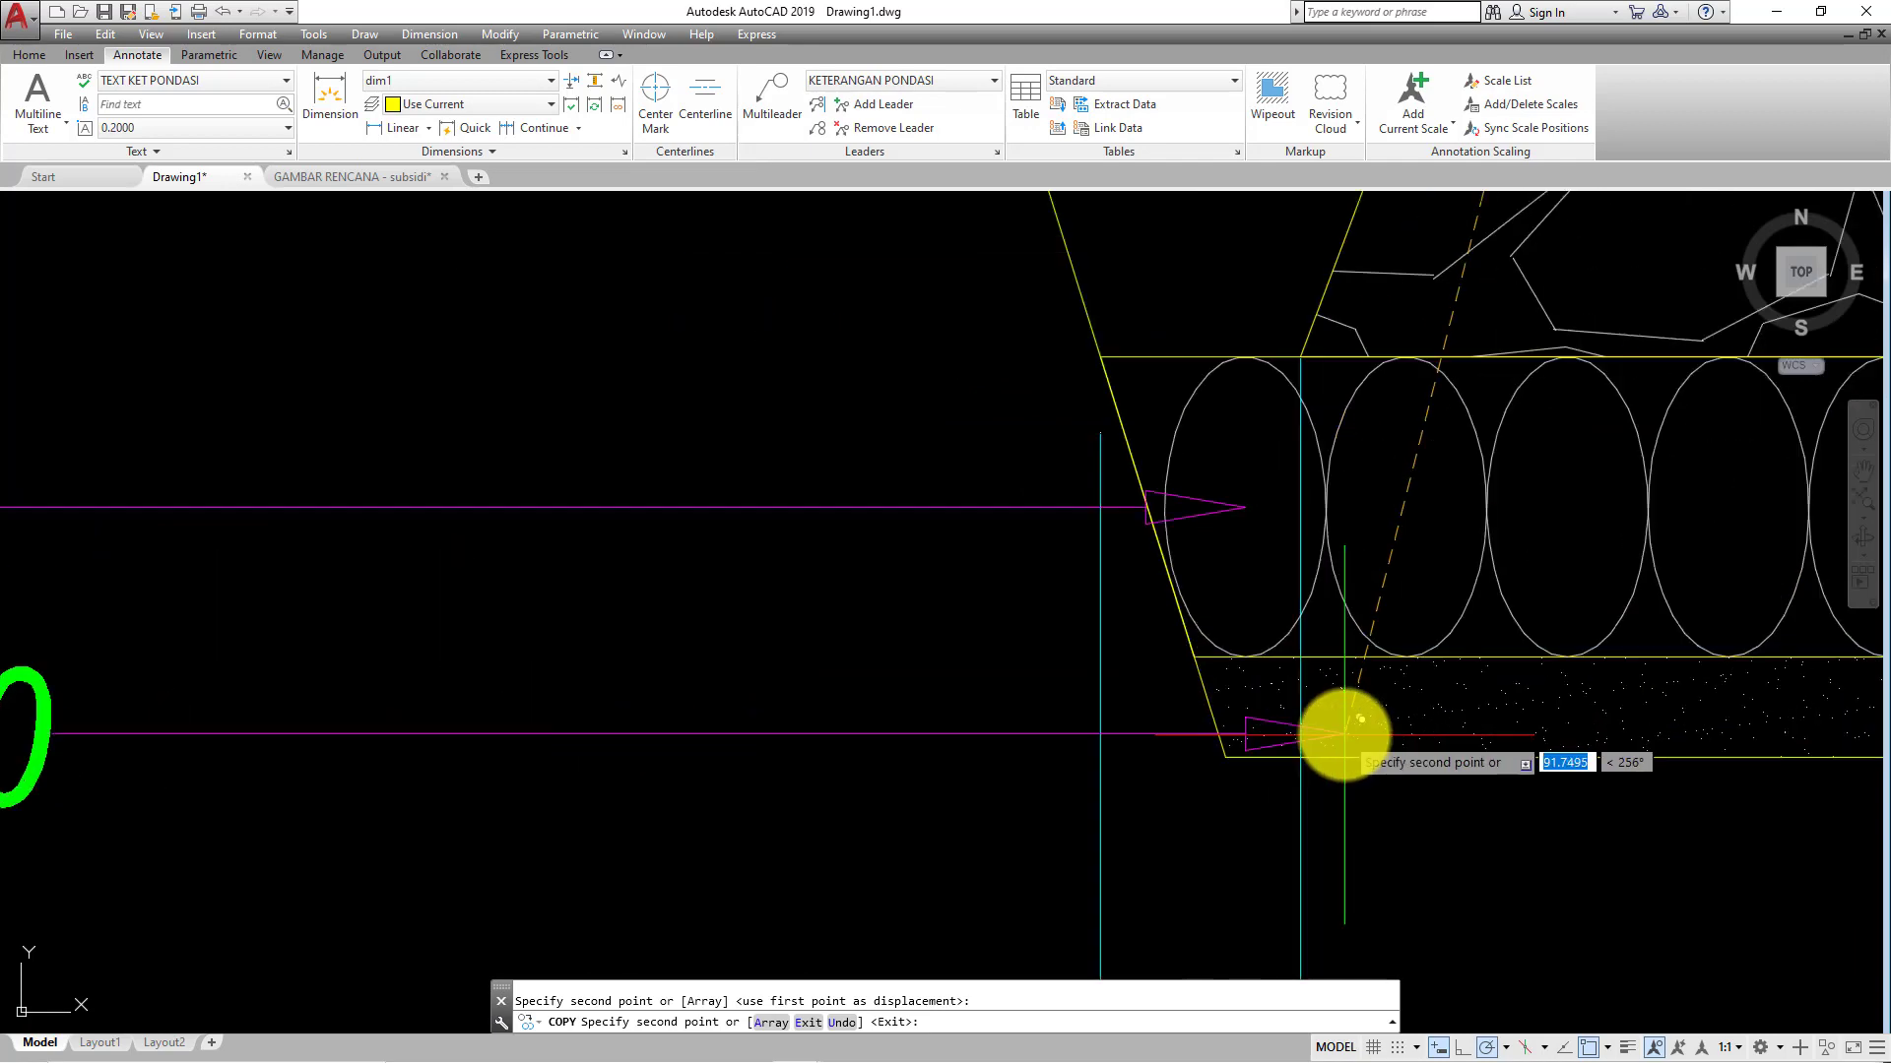
click(1355, 728)
key(Return)
scroll(1277, 677, down, 8)
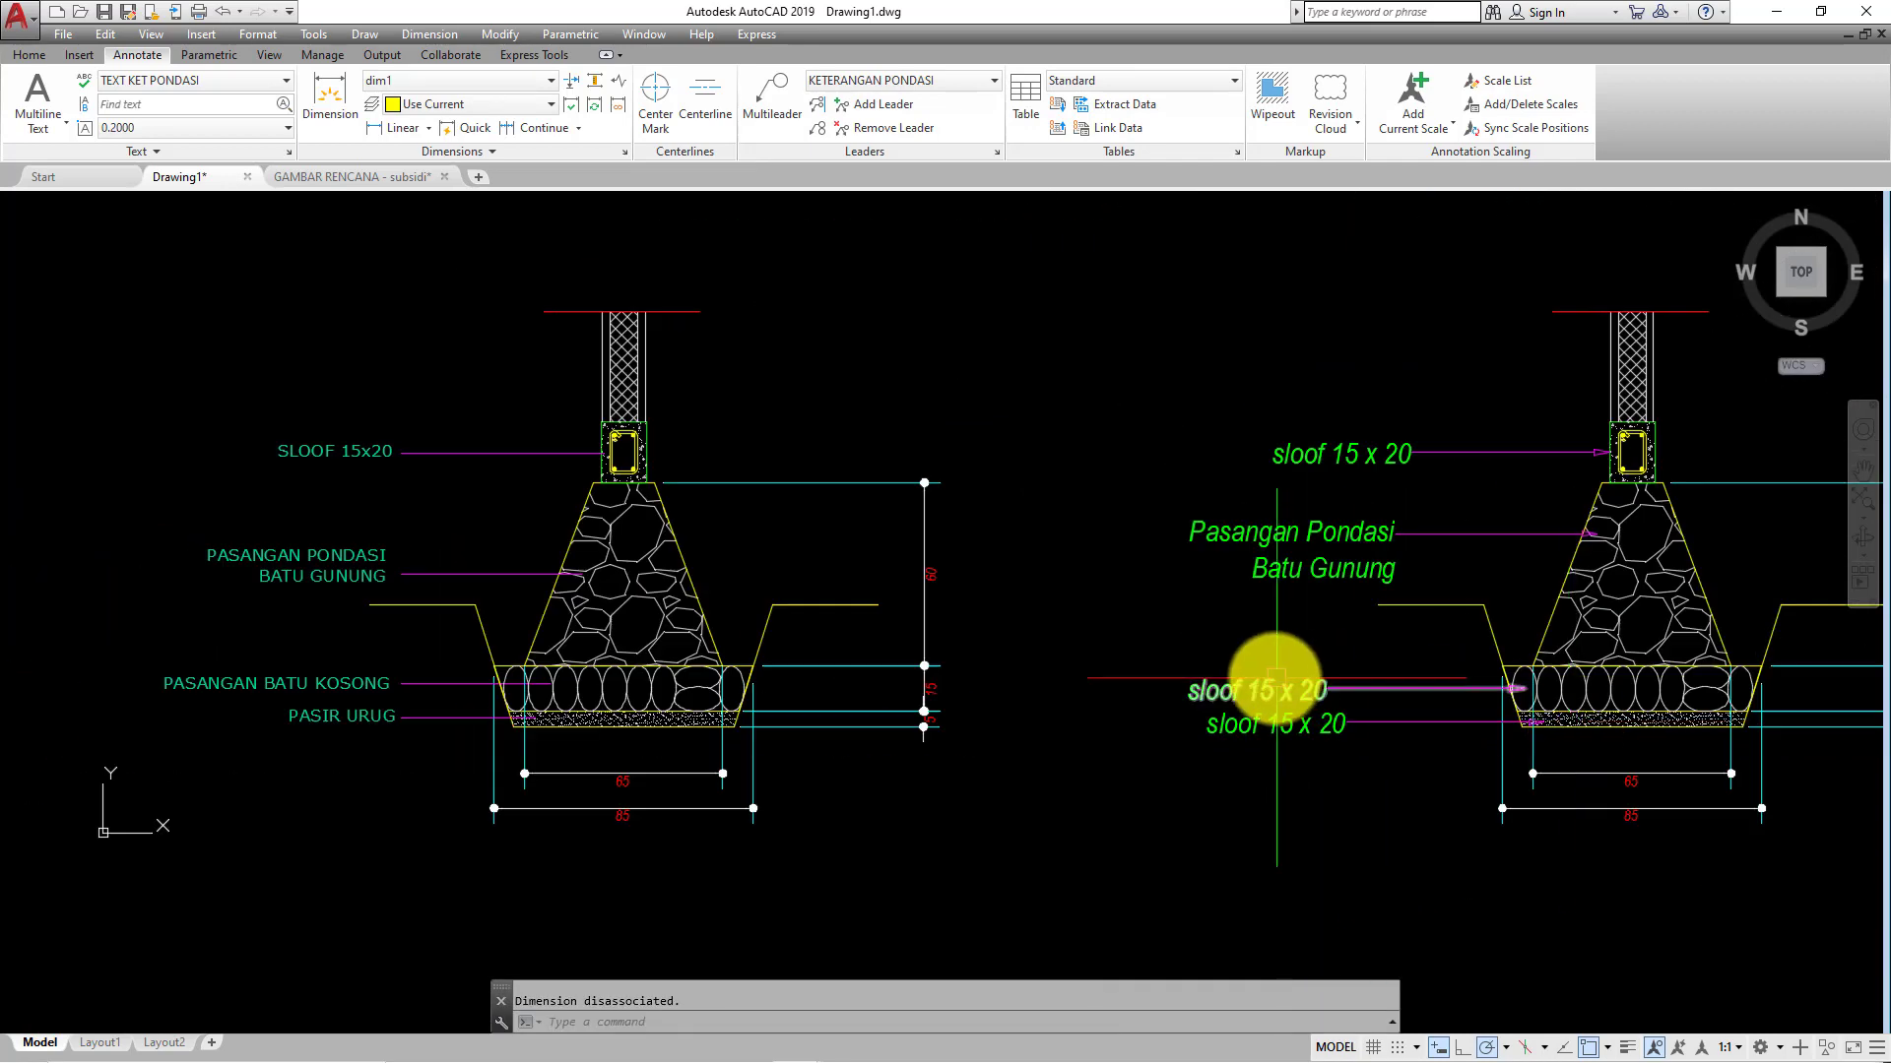
scroll(1277, 677, up, 2)
- Move the upper copied callout slightly upward into its final position
click(1217, 697)
middle_drag(1447, 716, 1406, 684)
text(m)
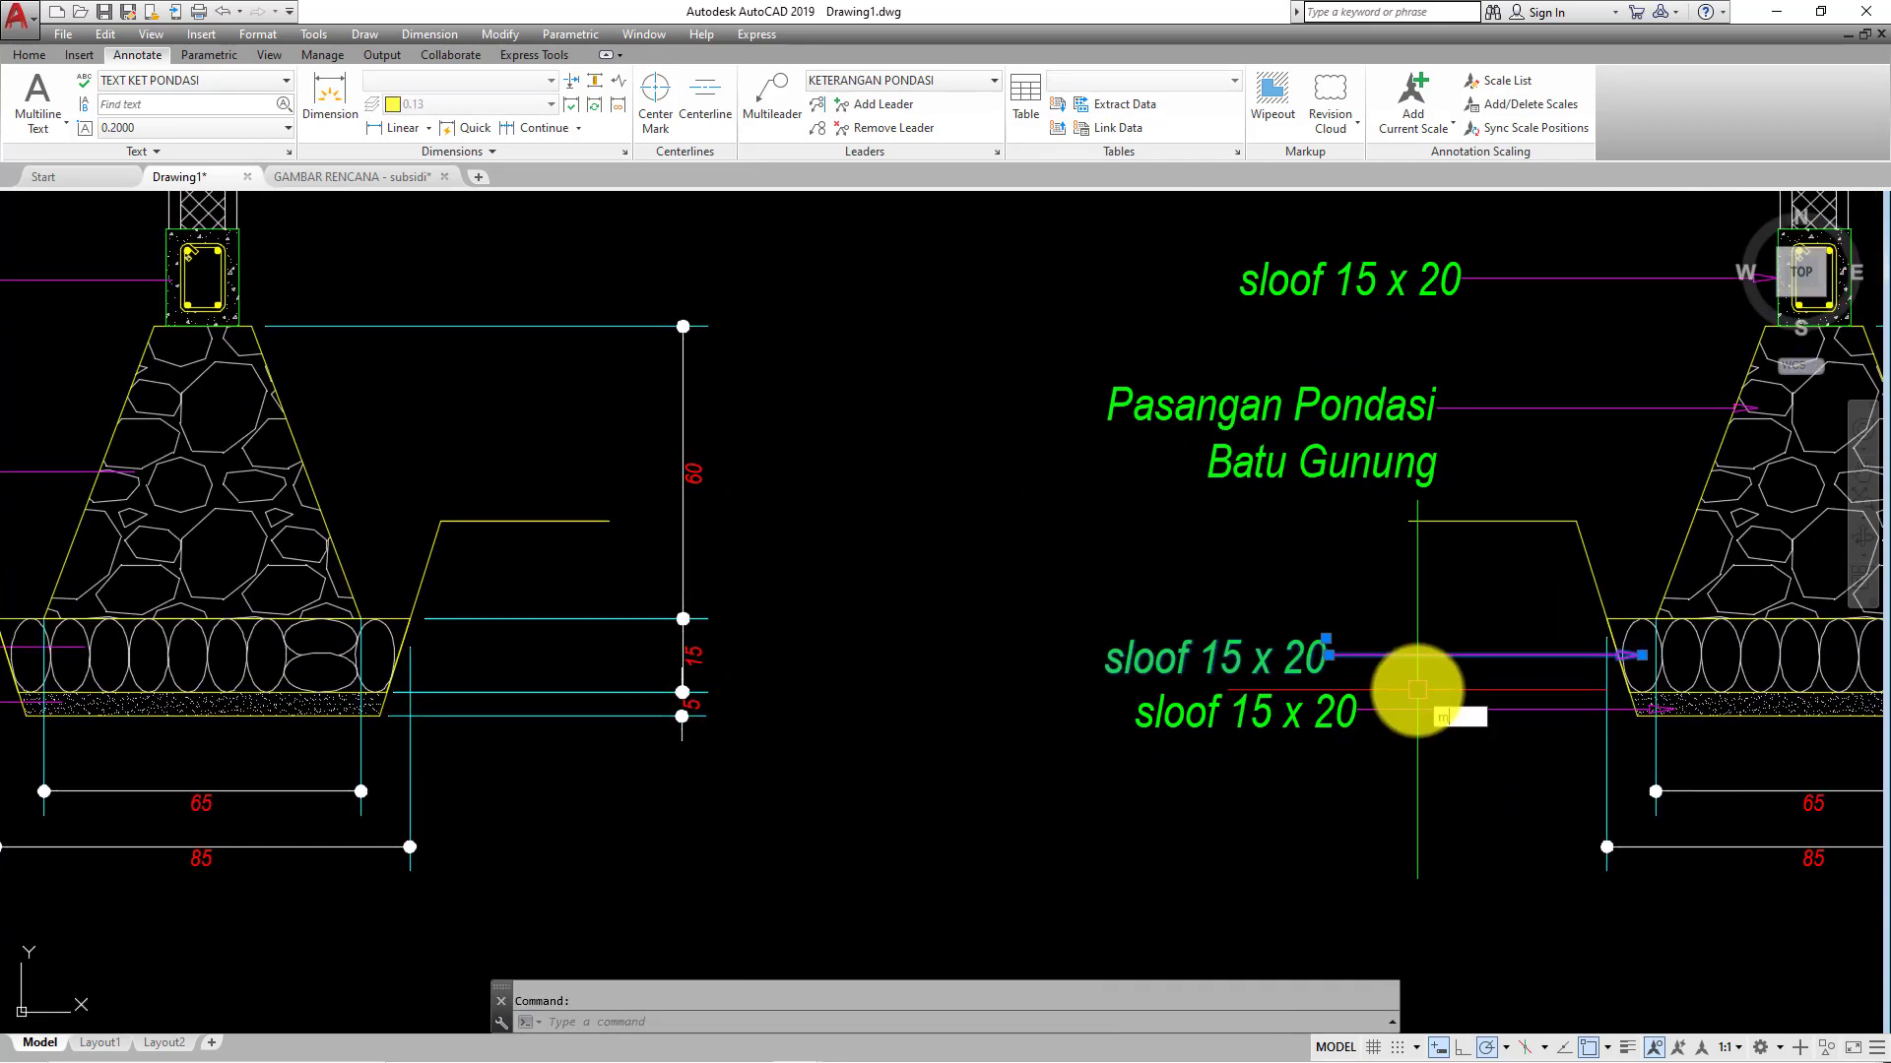
scroll(1417, 689, up, 2)
key(Return)
click(1297, 676)
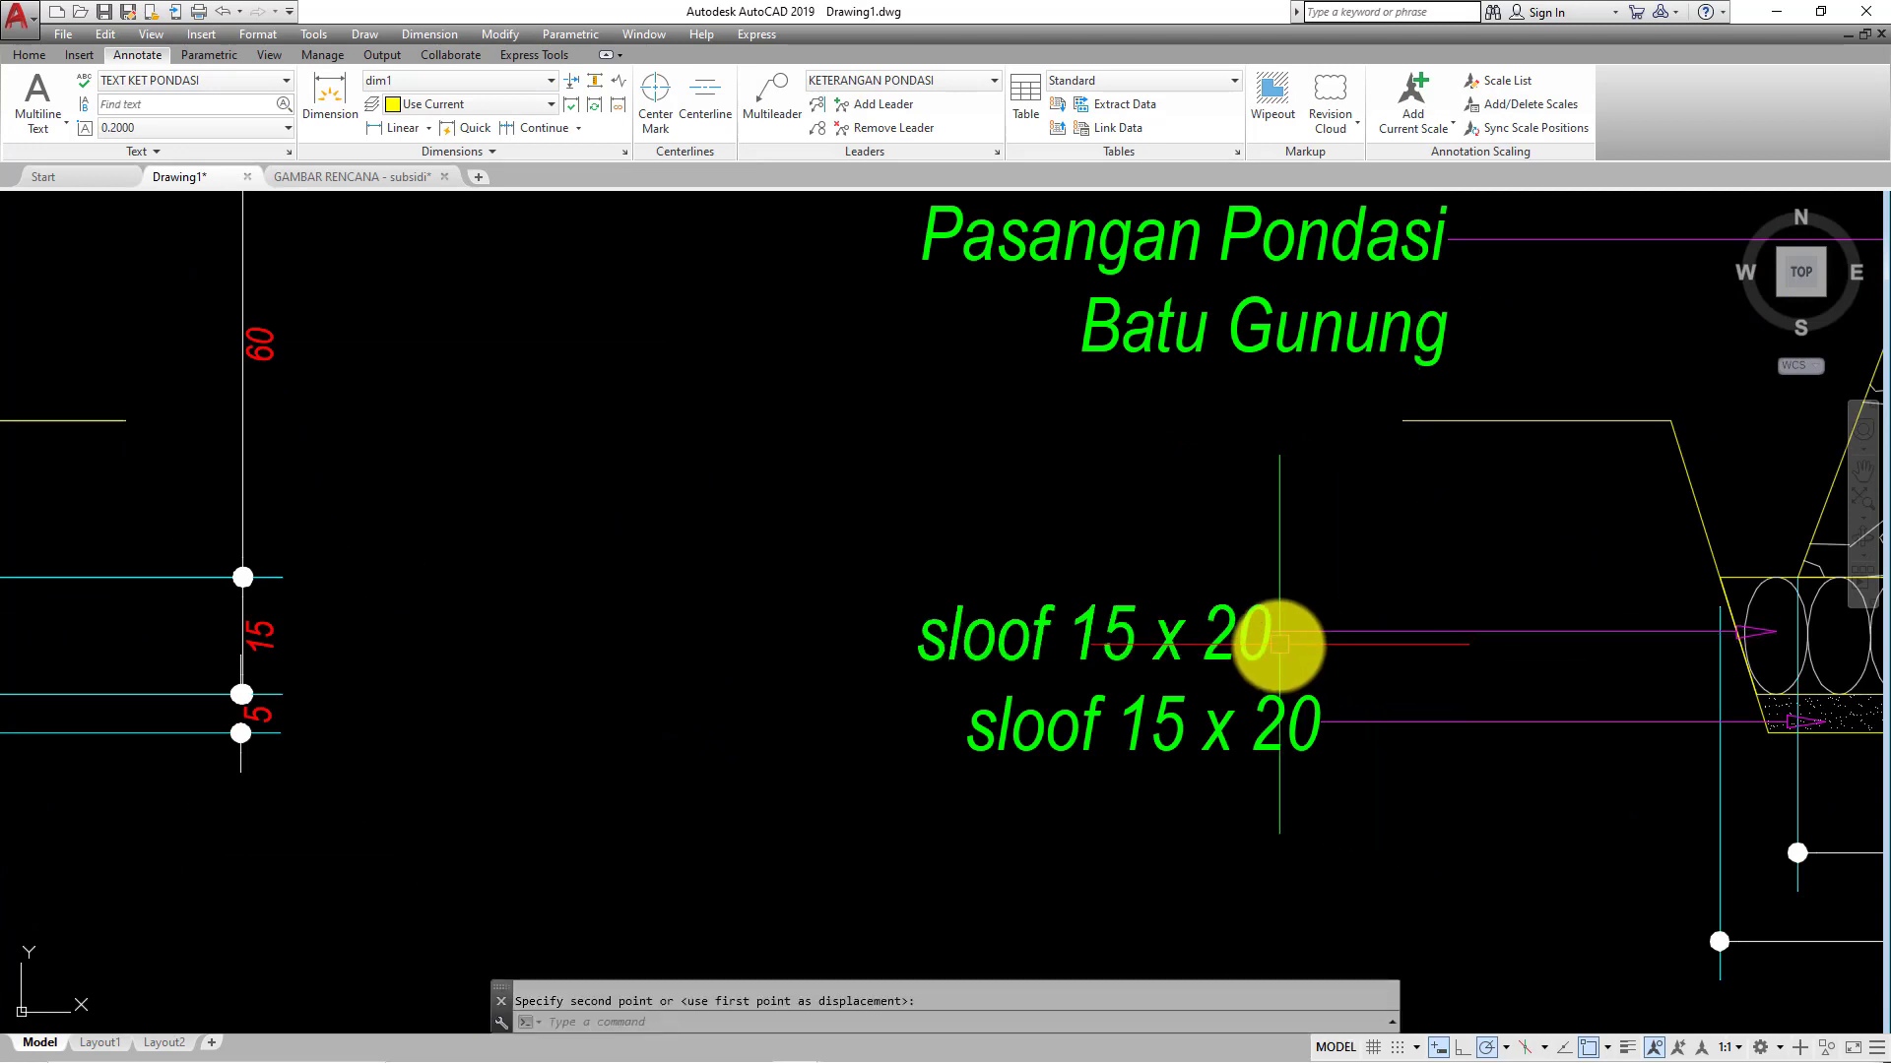
click(1279, 644)
- Replace the upper copy's text 'sloof 15 x 20' with 'Pas. batu kosong'
double_click(1269, 641)
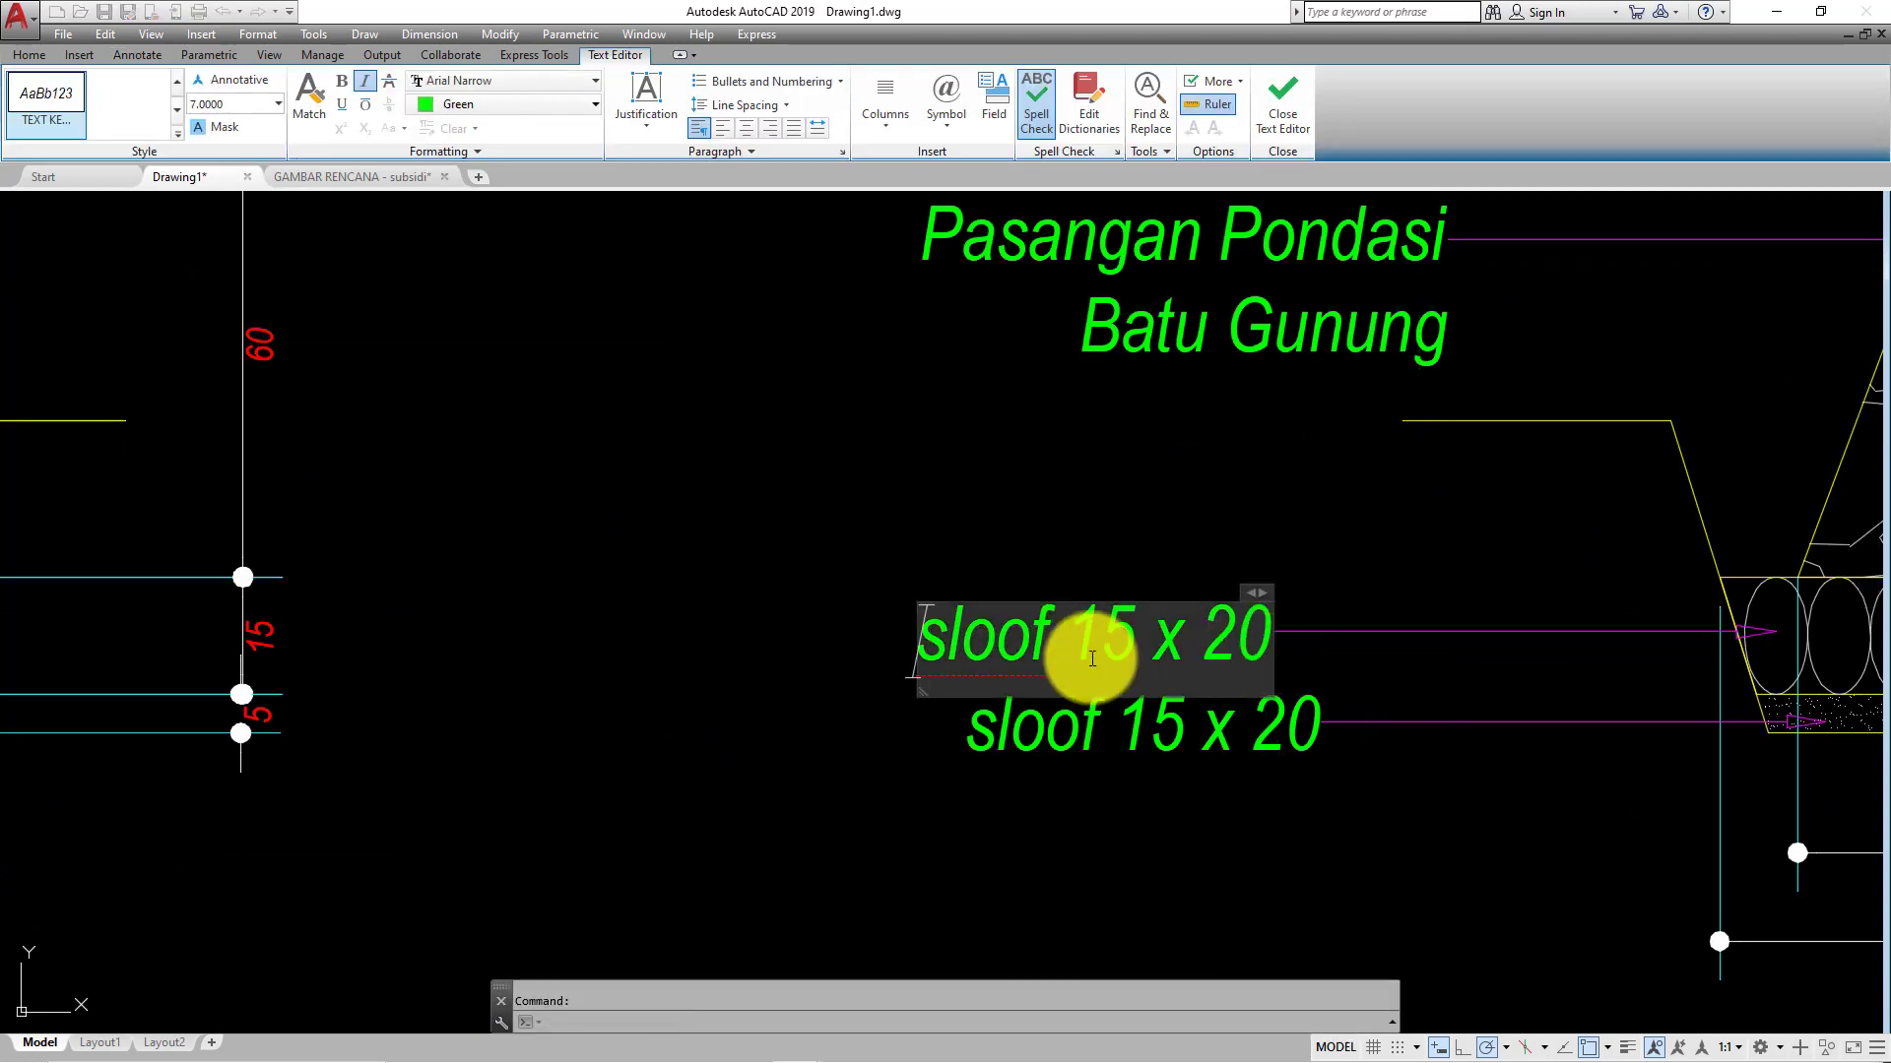
mouse_move(926, 662)
mouse_down()
mouse_move(1266, 676)
mouse_move(806, 659)
mouse_up()
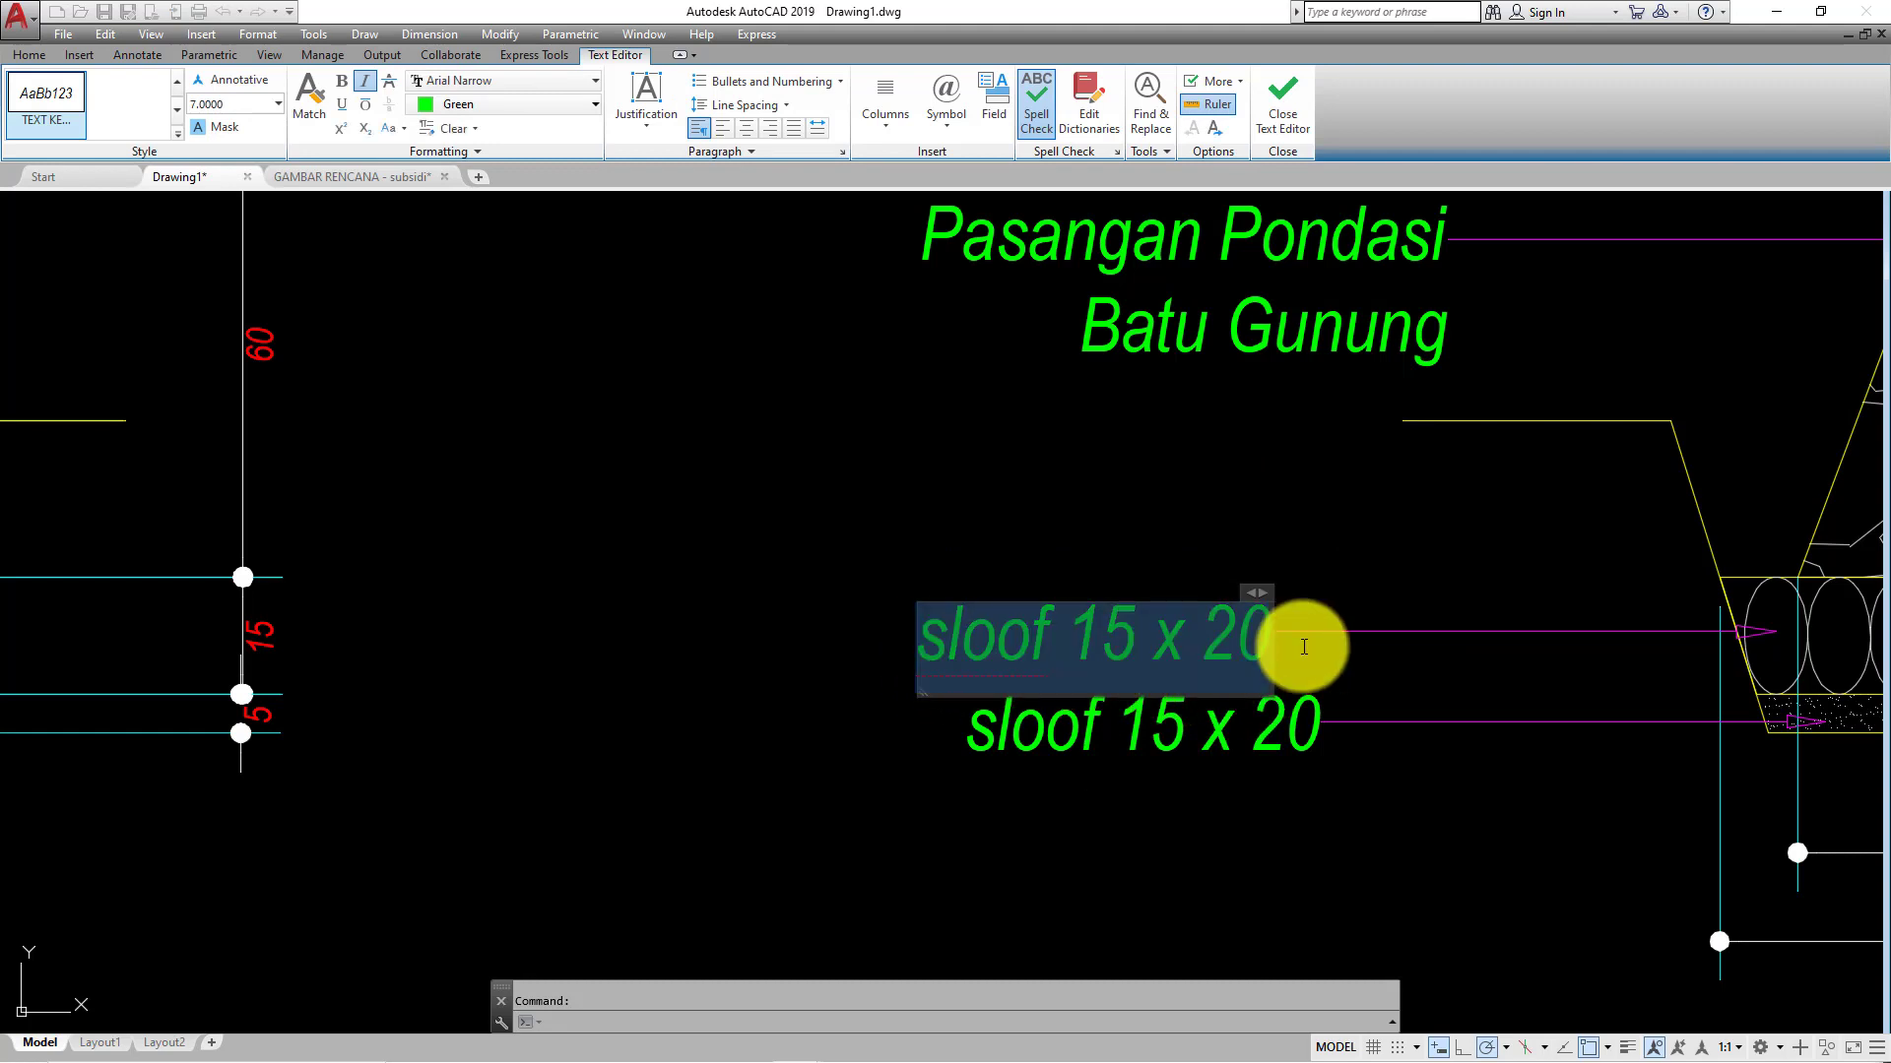
text(Pas)
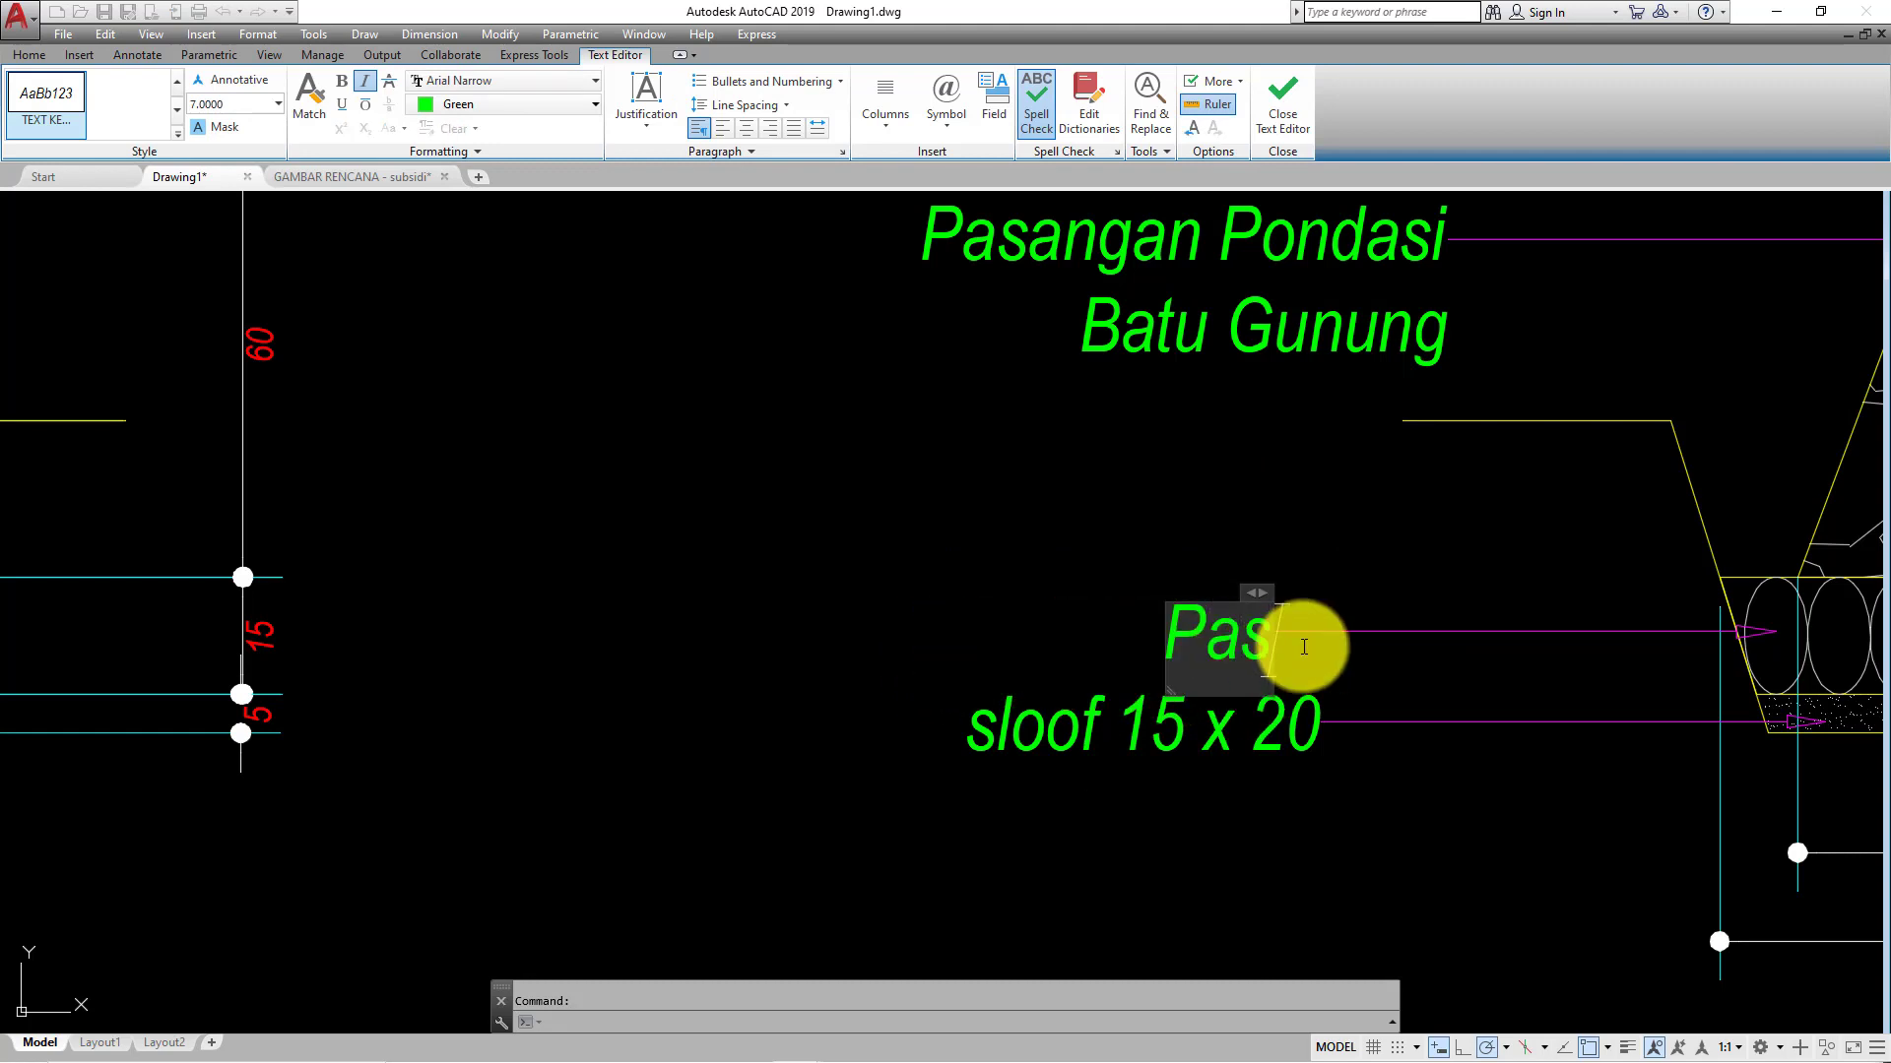
text(. batu)
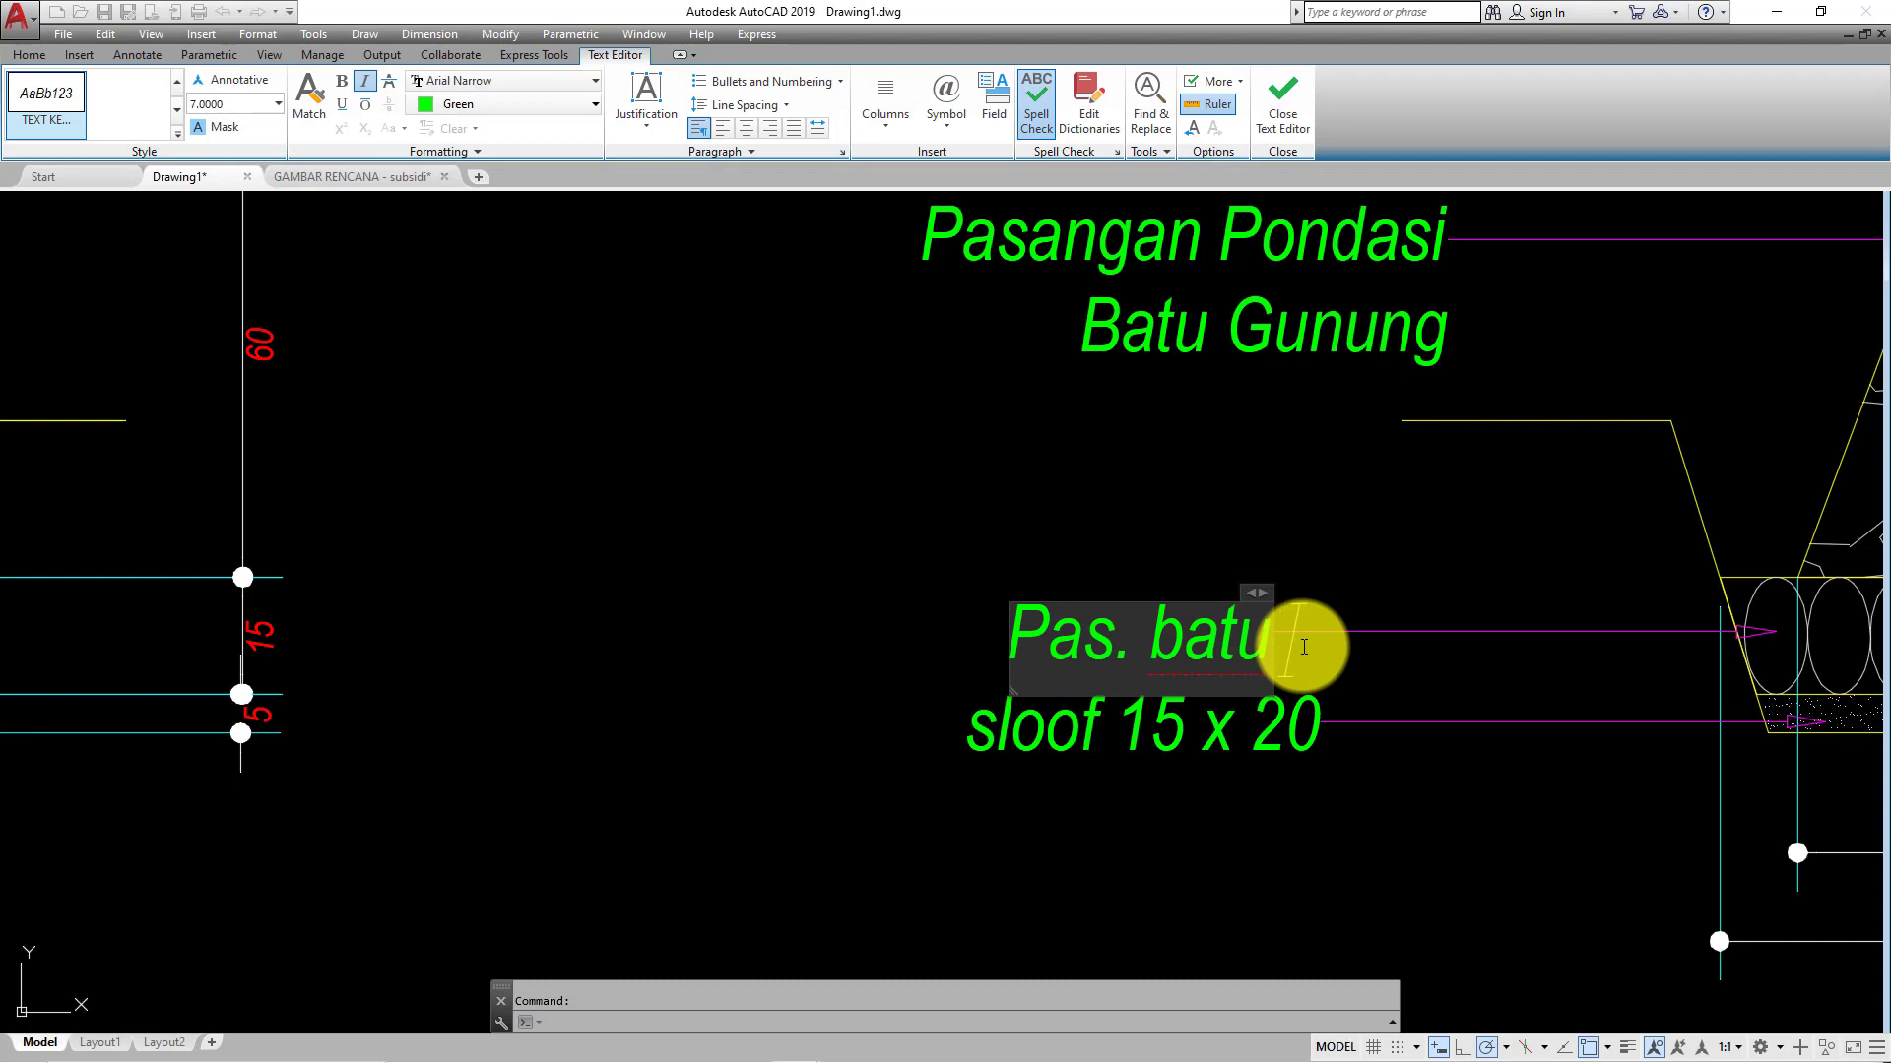
text( kos)
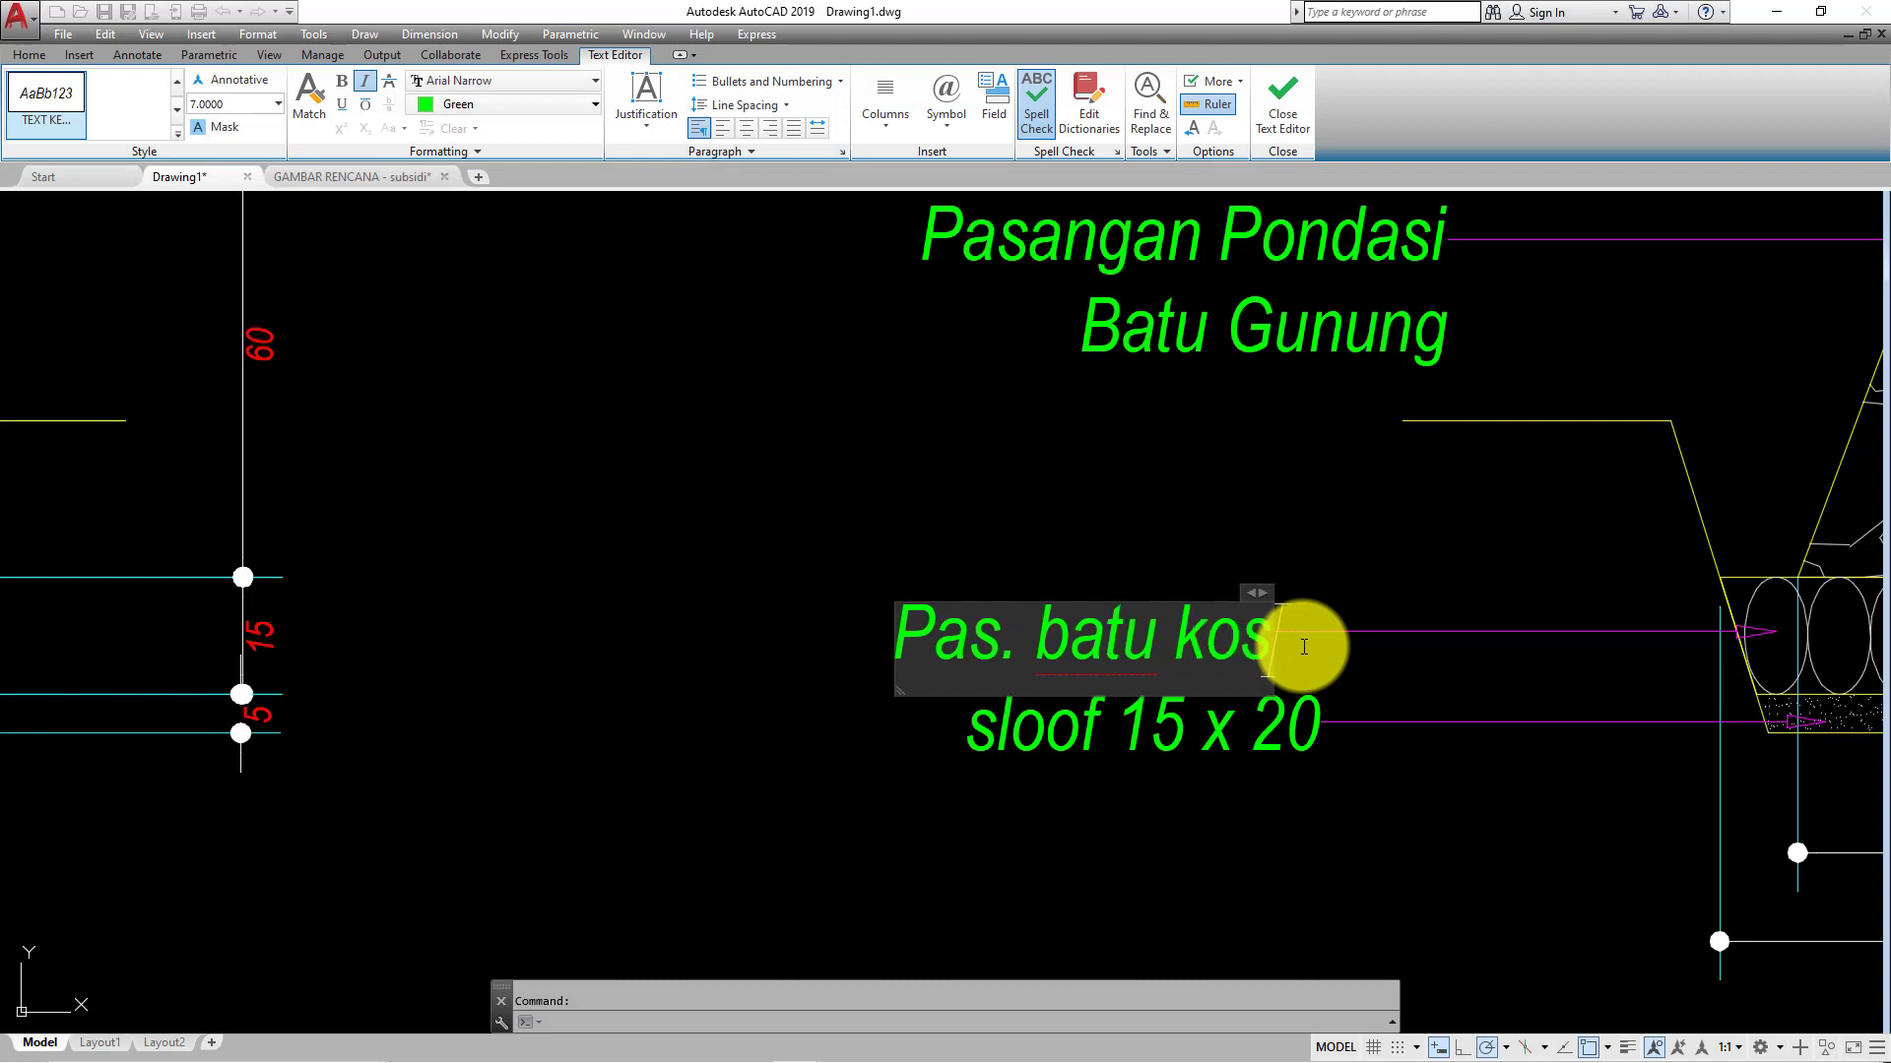
text(mngh)
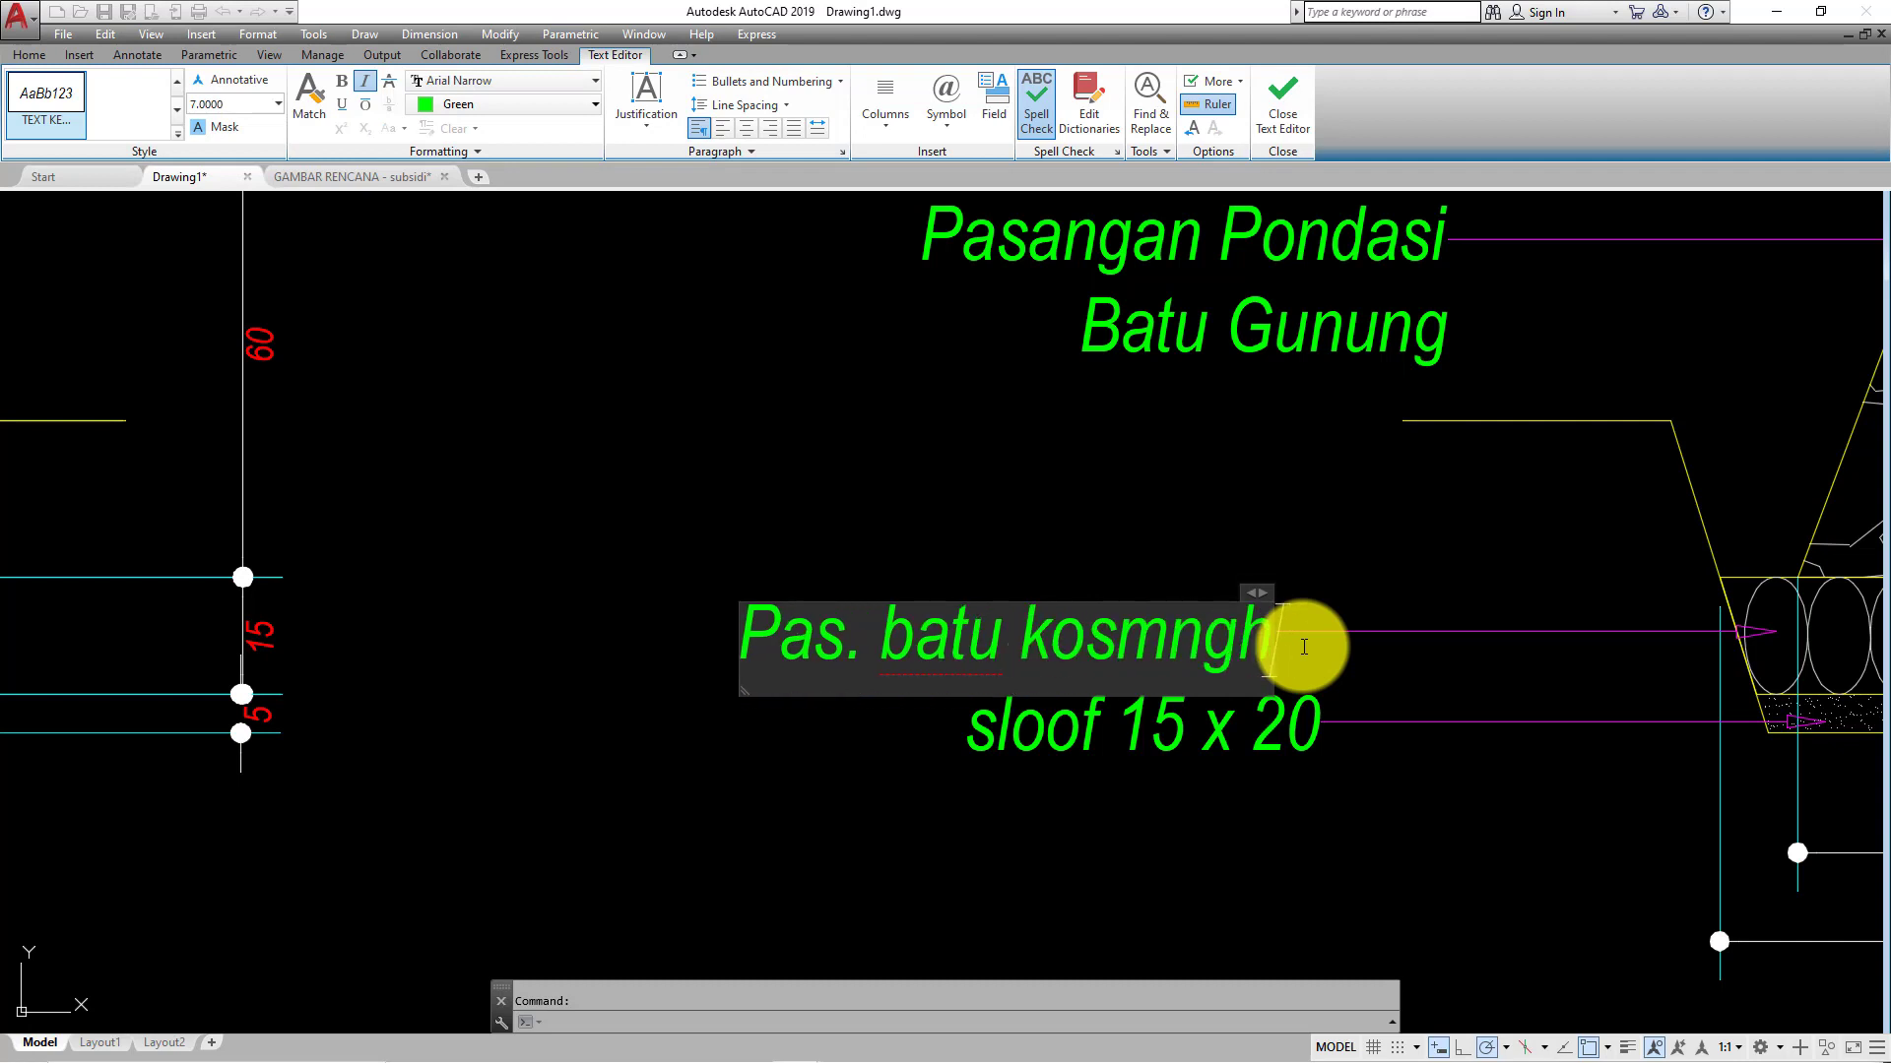
key(BackSpace)
key(BackSpace)
key(BackSpace)
key(BackSpace)
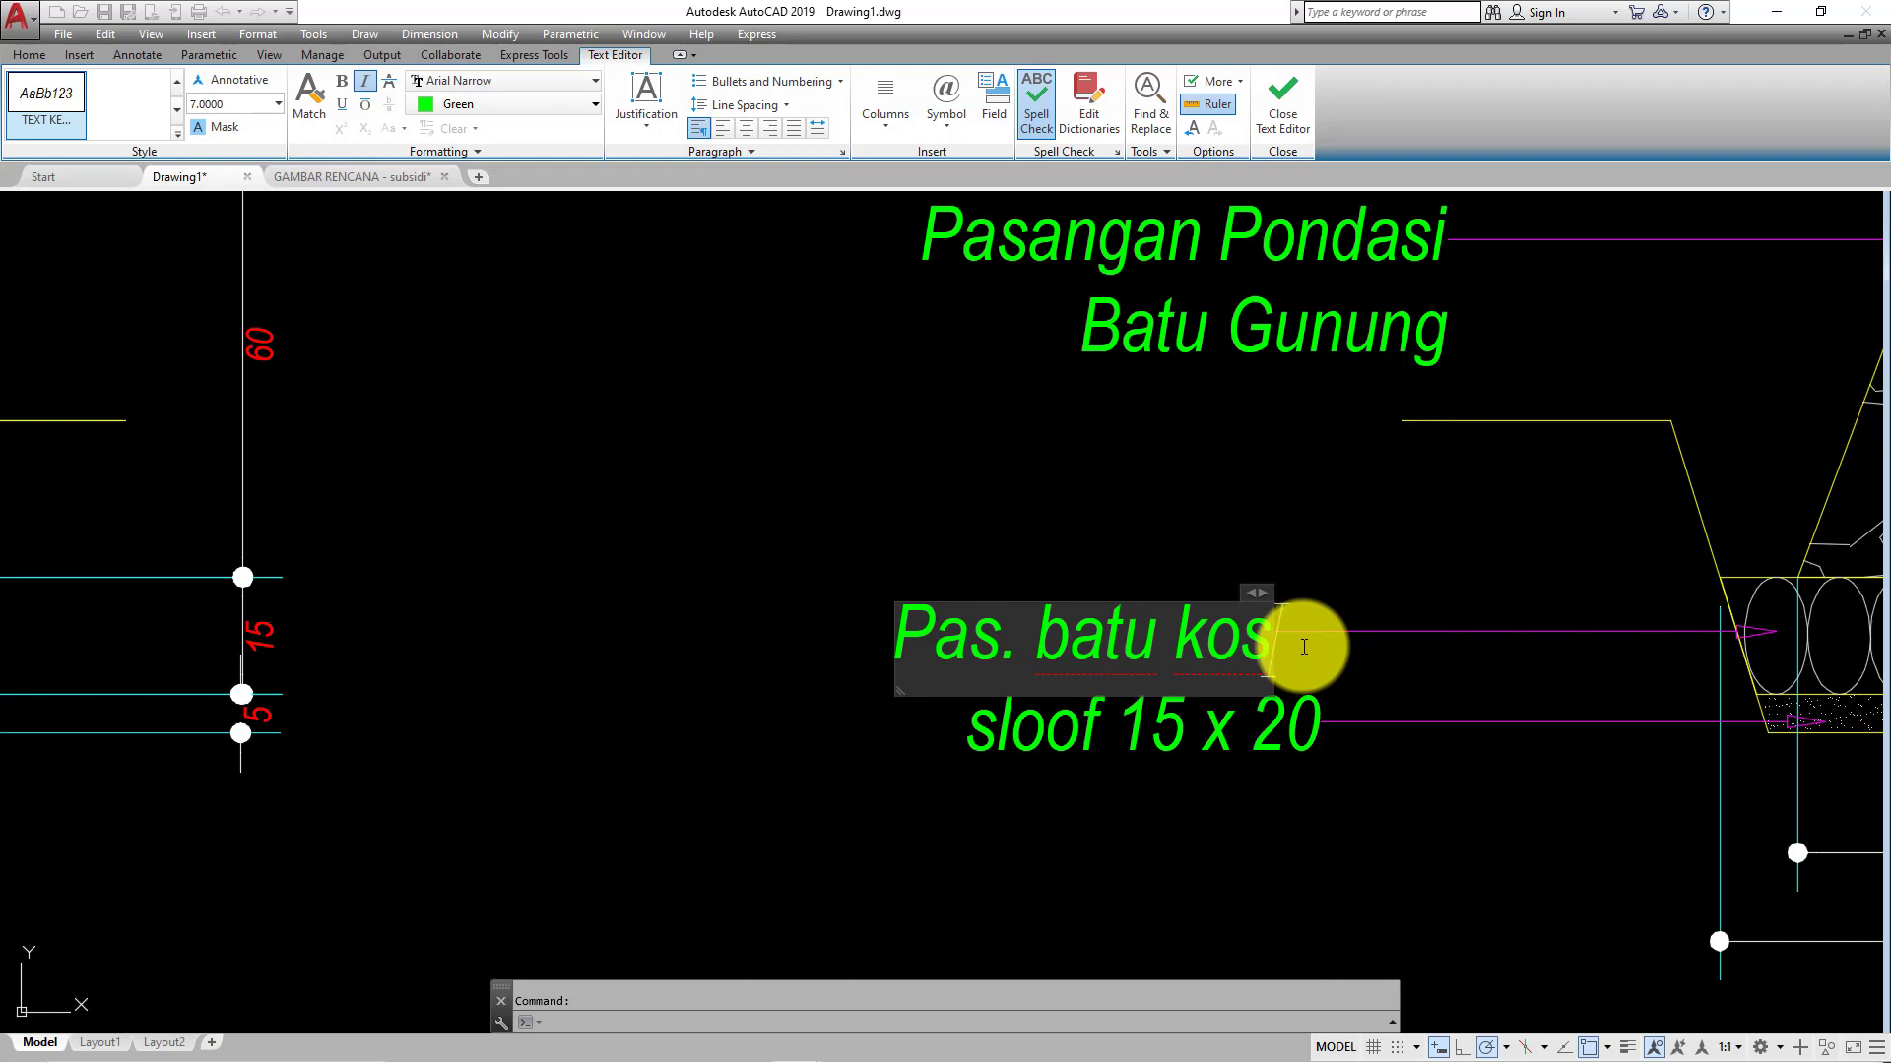
text(ong)
click(1115, 584)
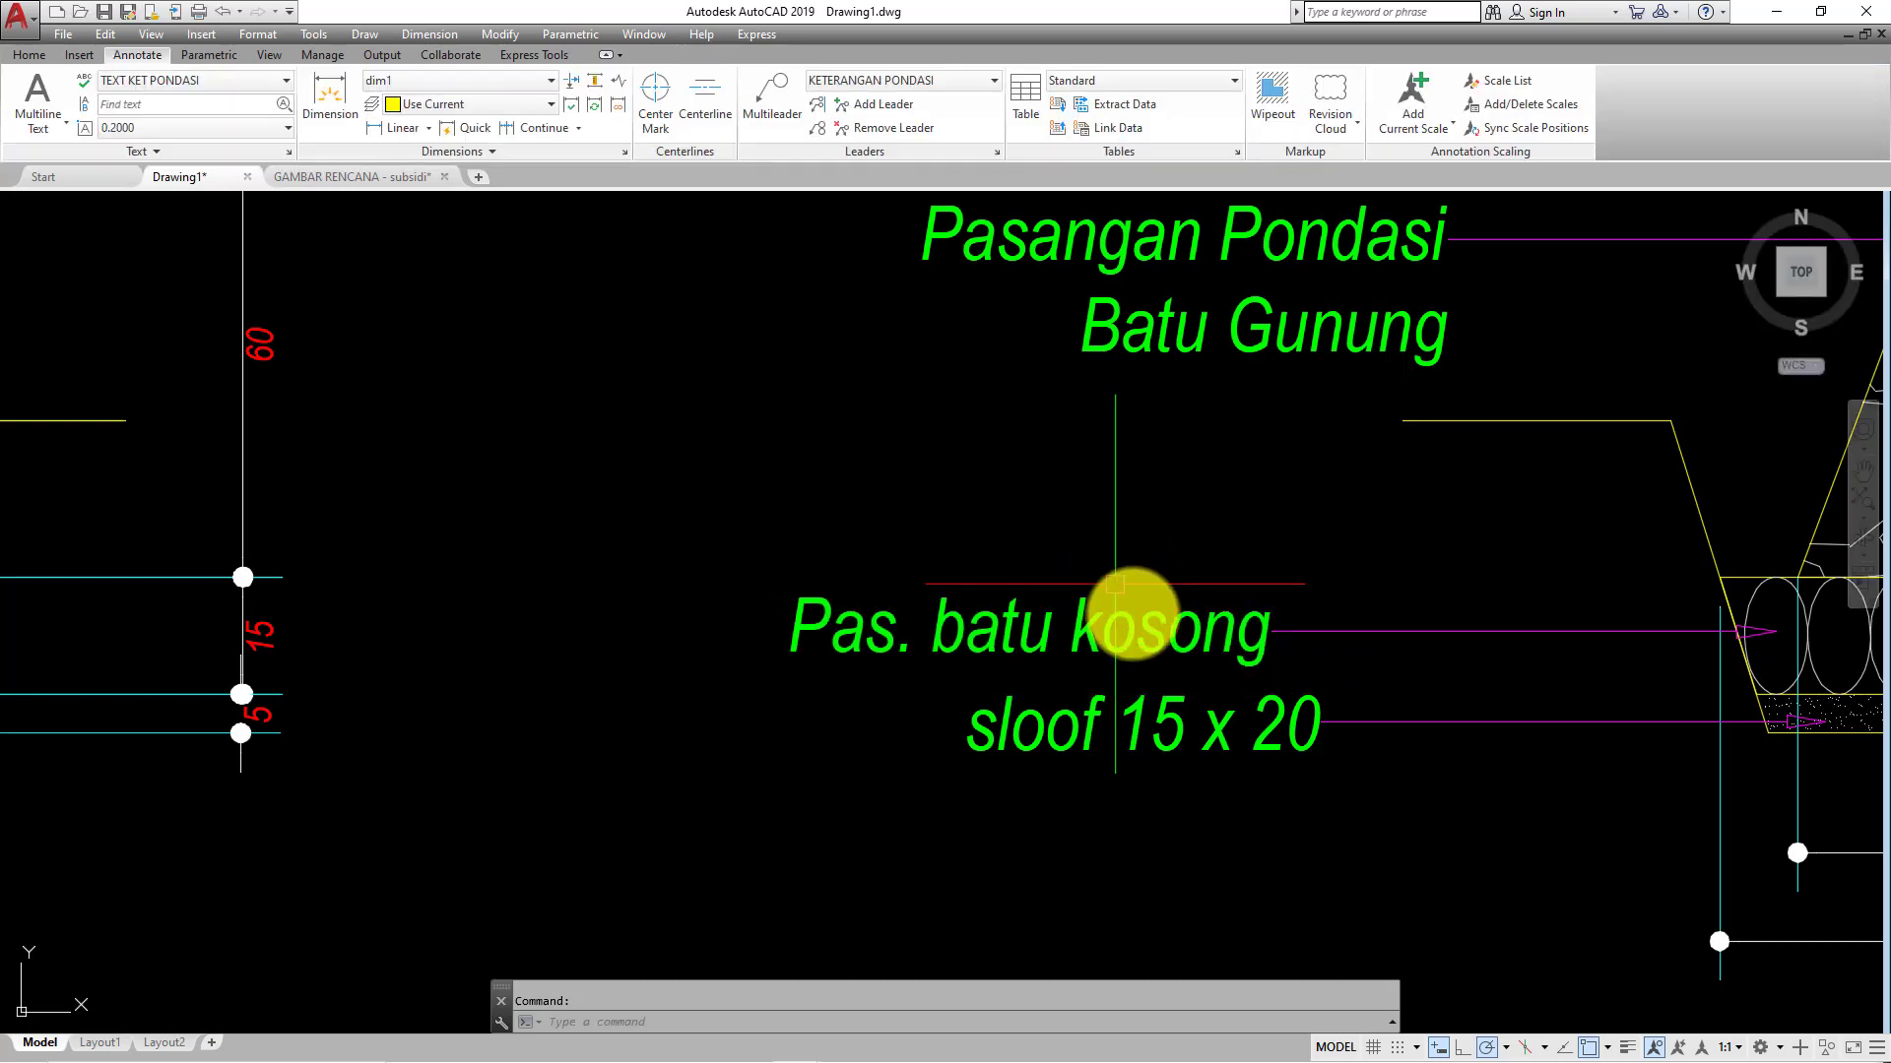
- Open the lower copied callout's text for editing and zoom in on it
double_click(1285, 724)
scroll(1300, 726, down, 4)
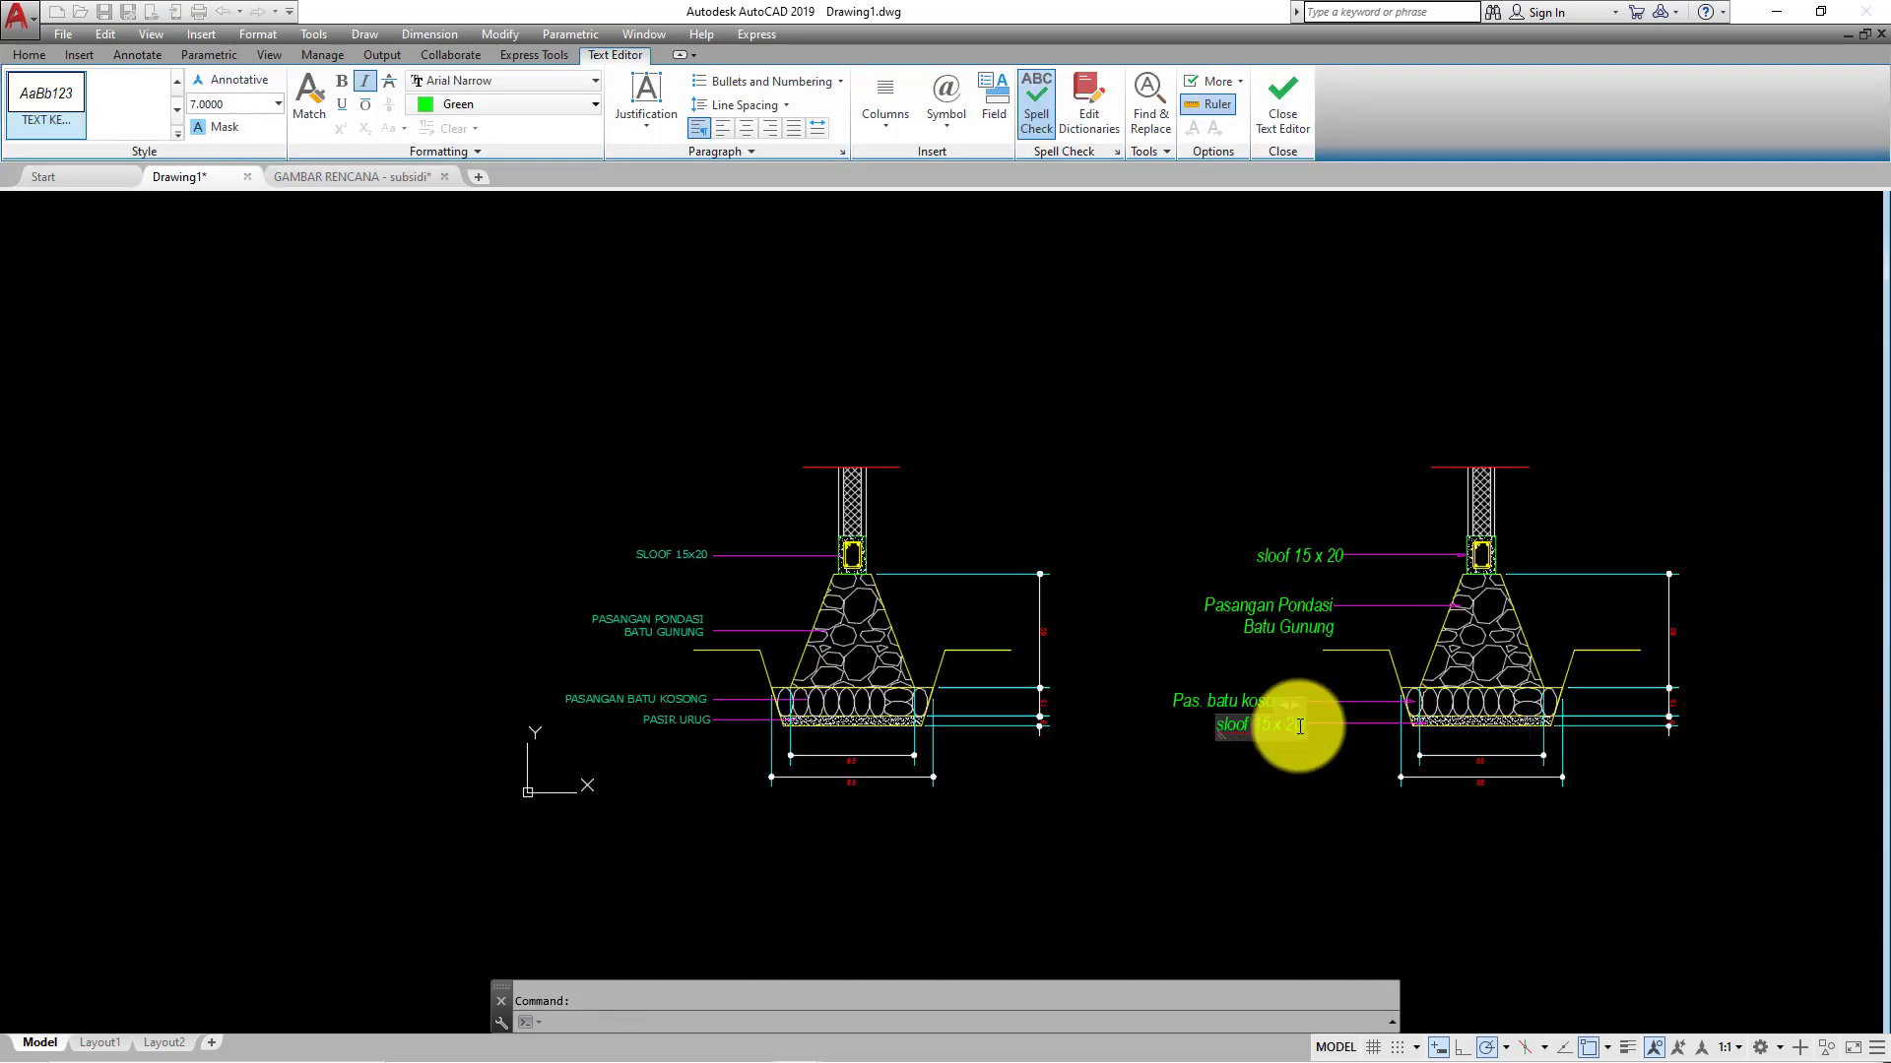
scroll(1300, 726, up, 2)
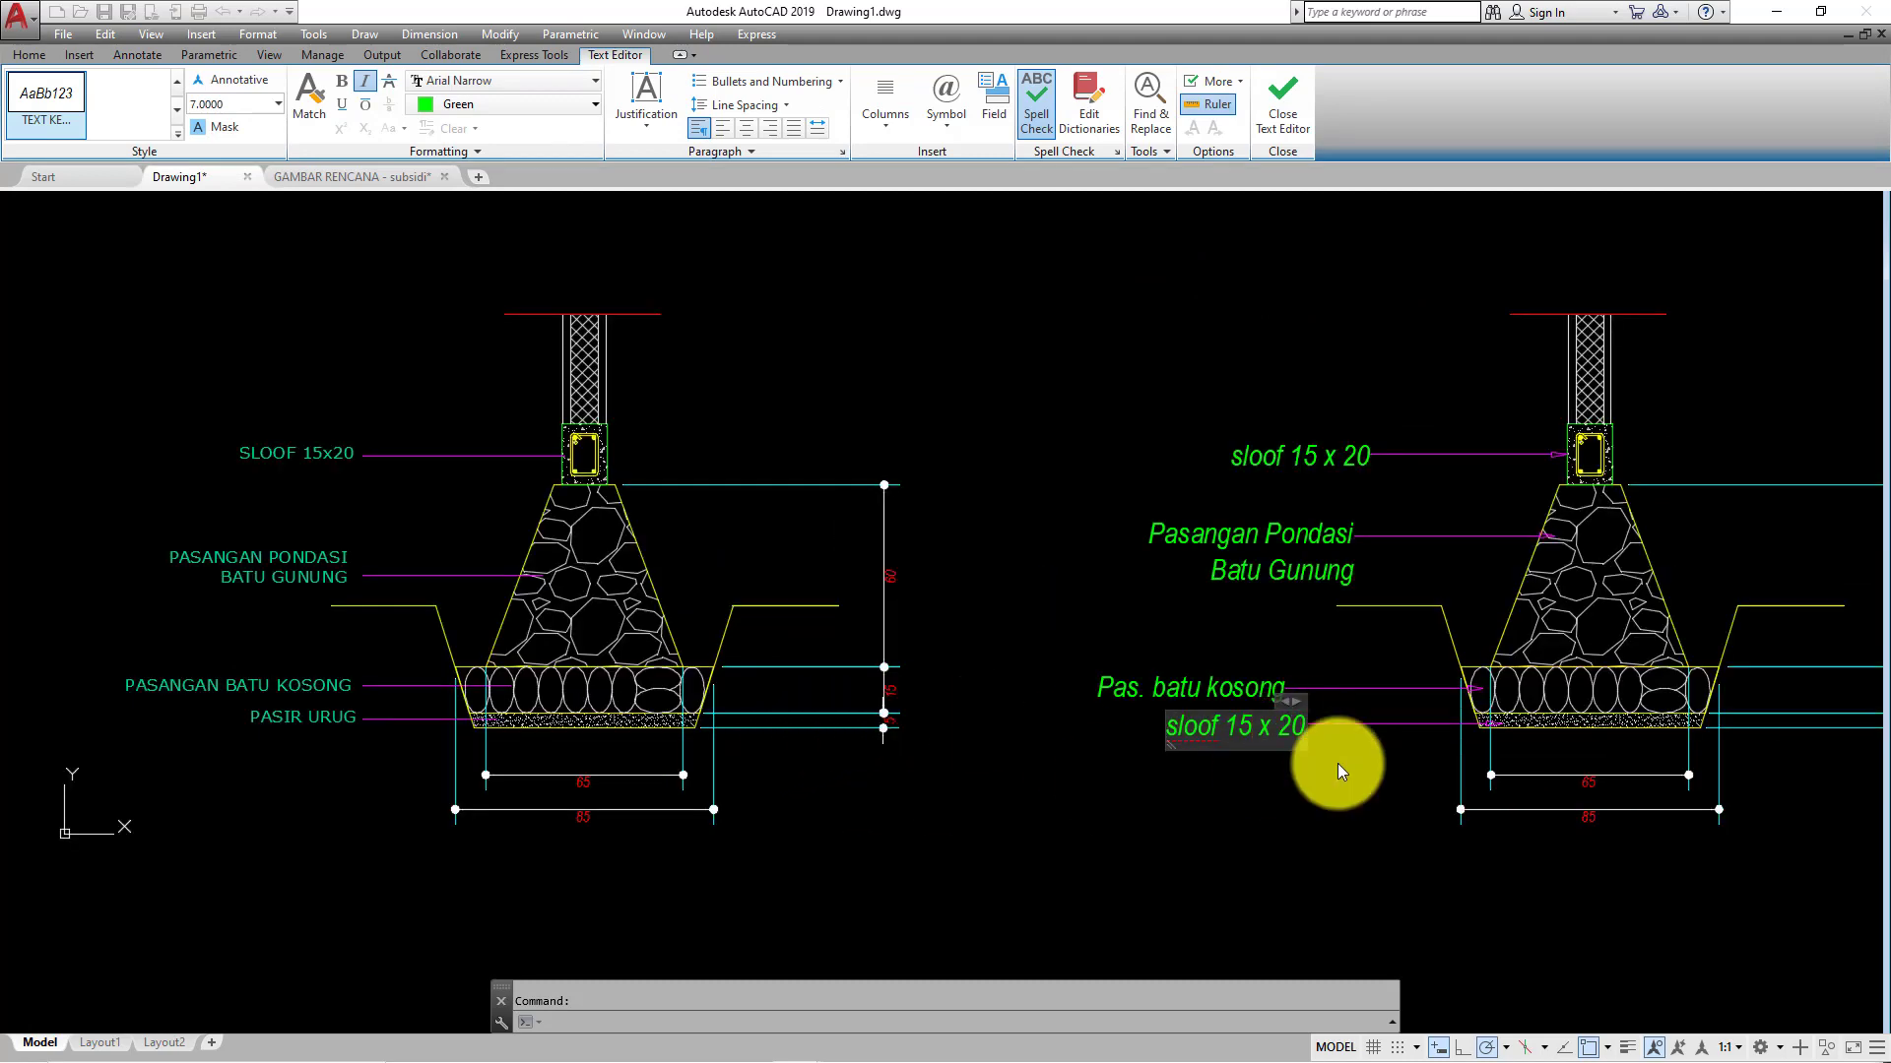
scroll(1111, 758, down, 3)
scroll(1213, 765, up, 1)
scroll(1487, 760, up, 3)
scroll(1391, 716, up, 4)
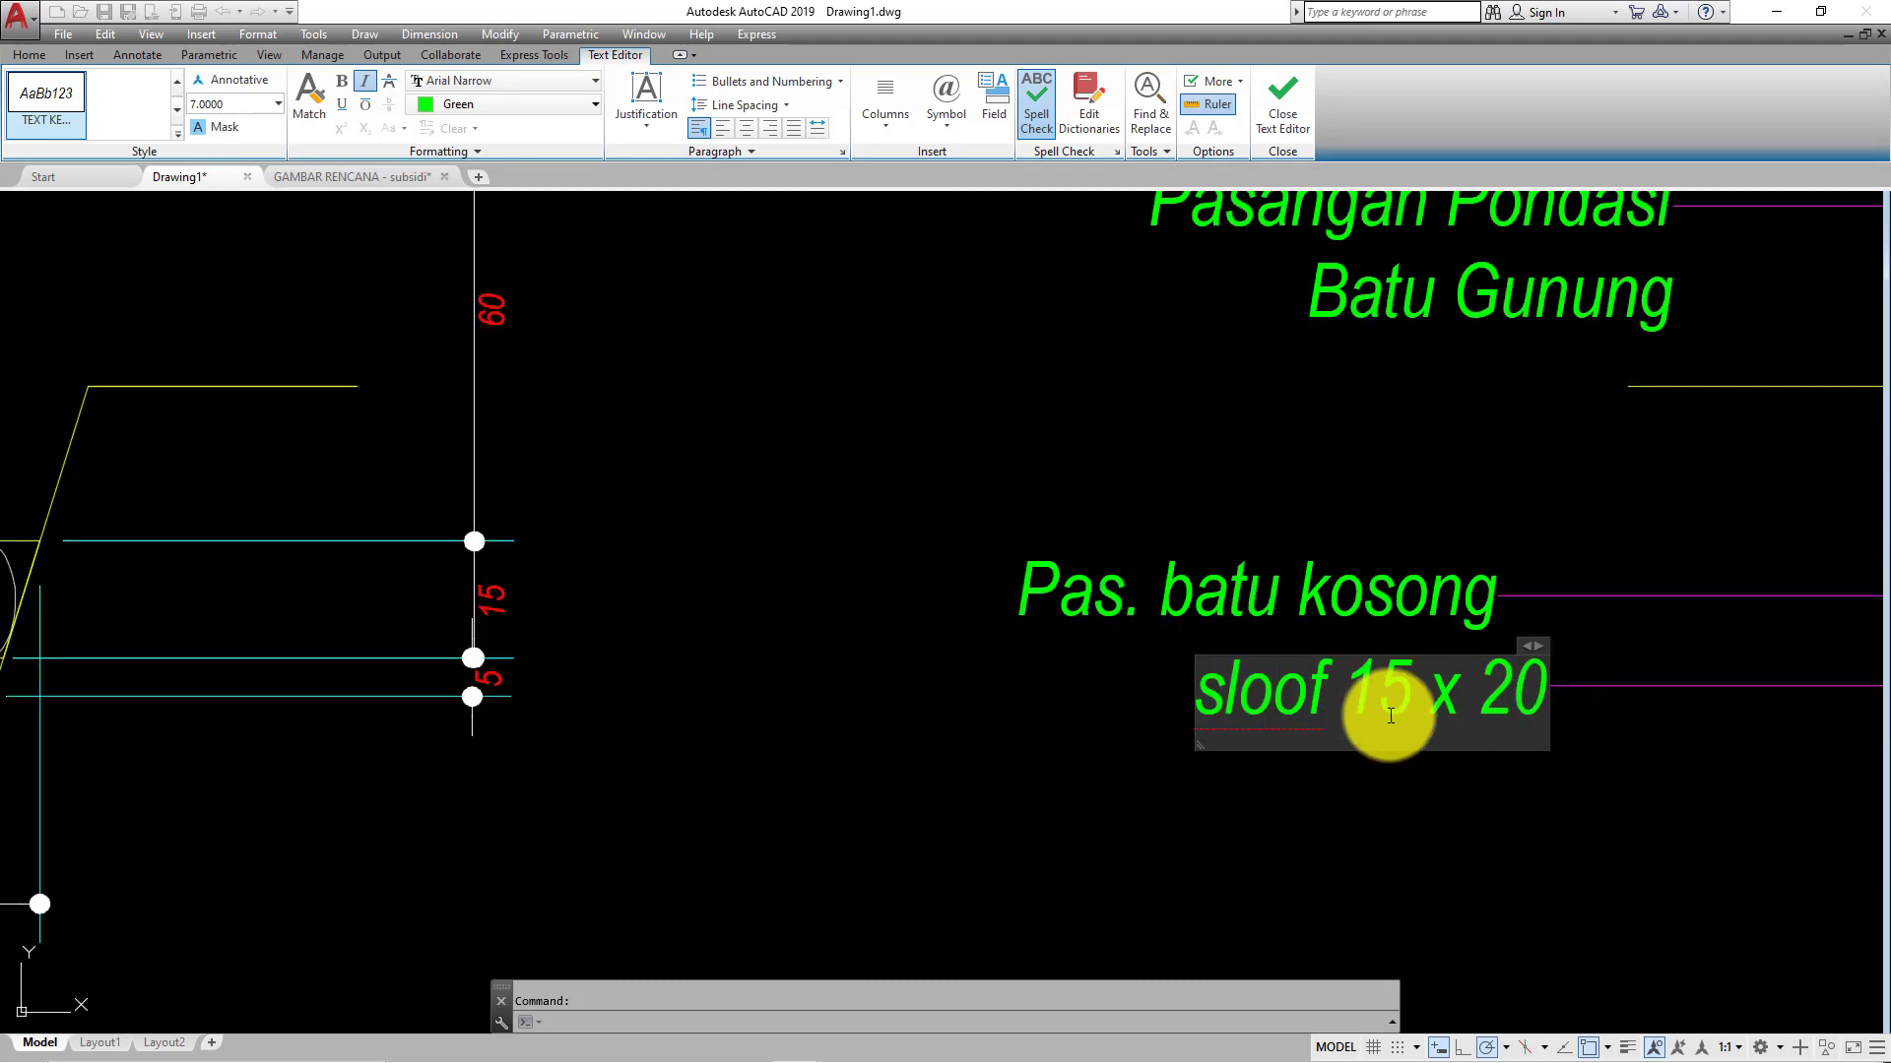
scroll(1309, 716, up, 2)
- Retype the lower callout as 'pasir uruq 5 cm' and zoom out to the whole detail
drag(1132, 690, 1698, 690)
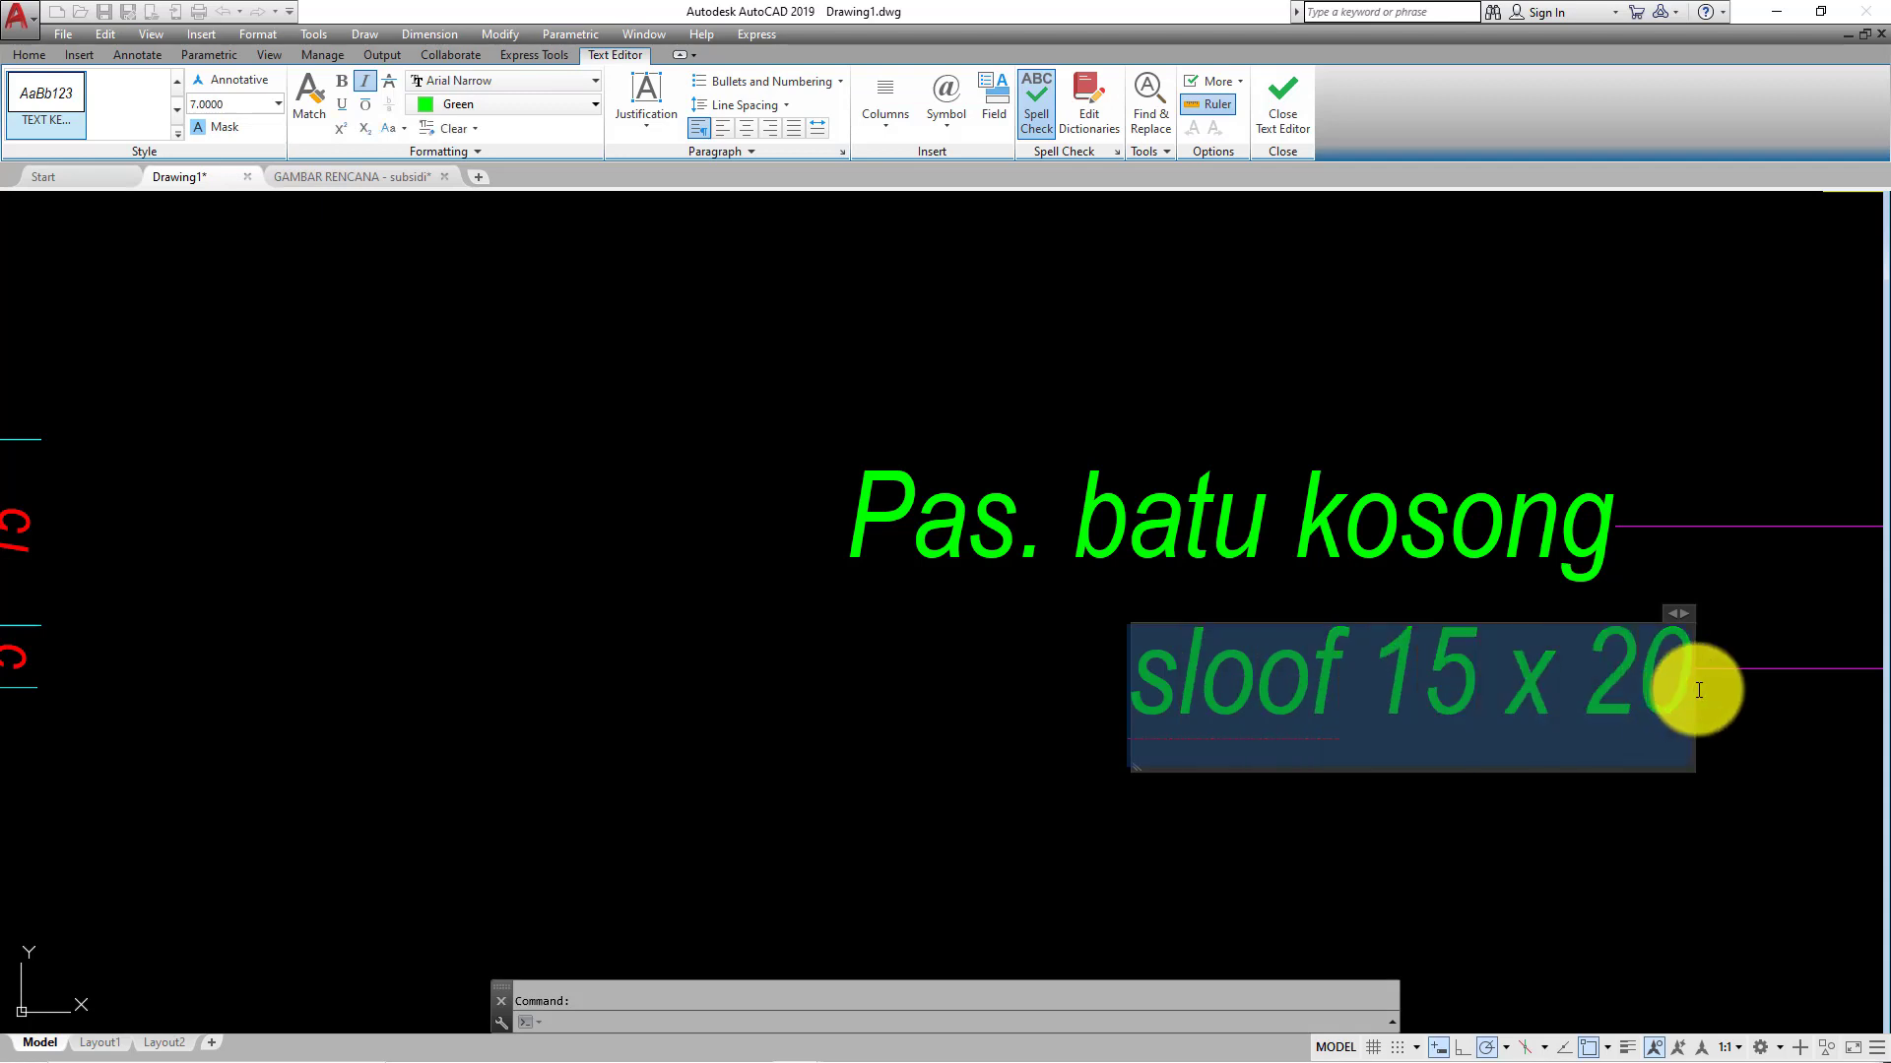
key(Delete)
text(pasi)
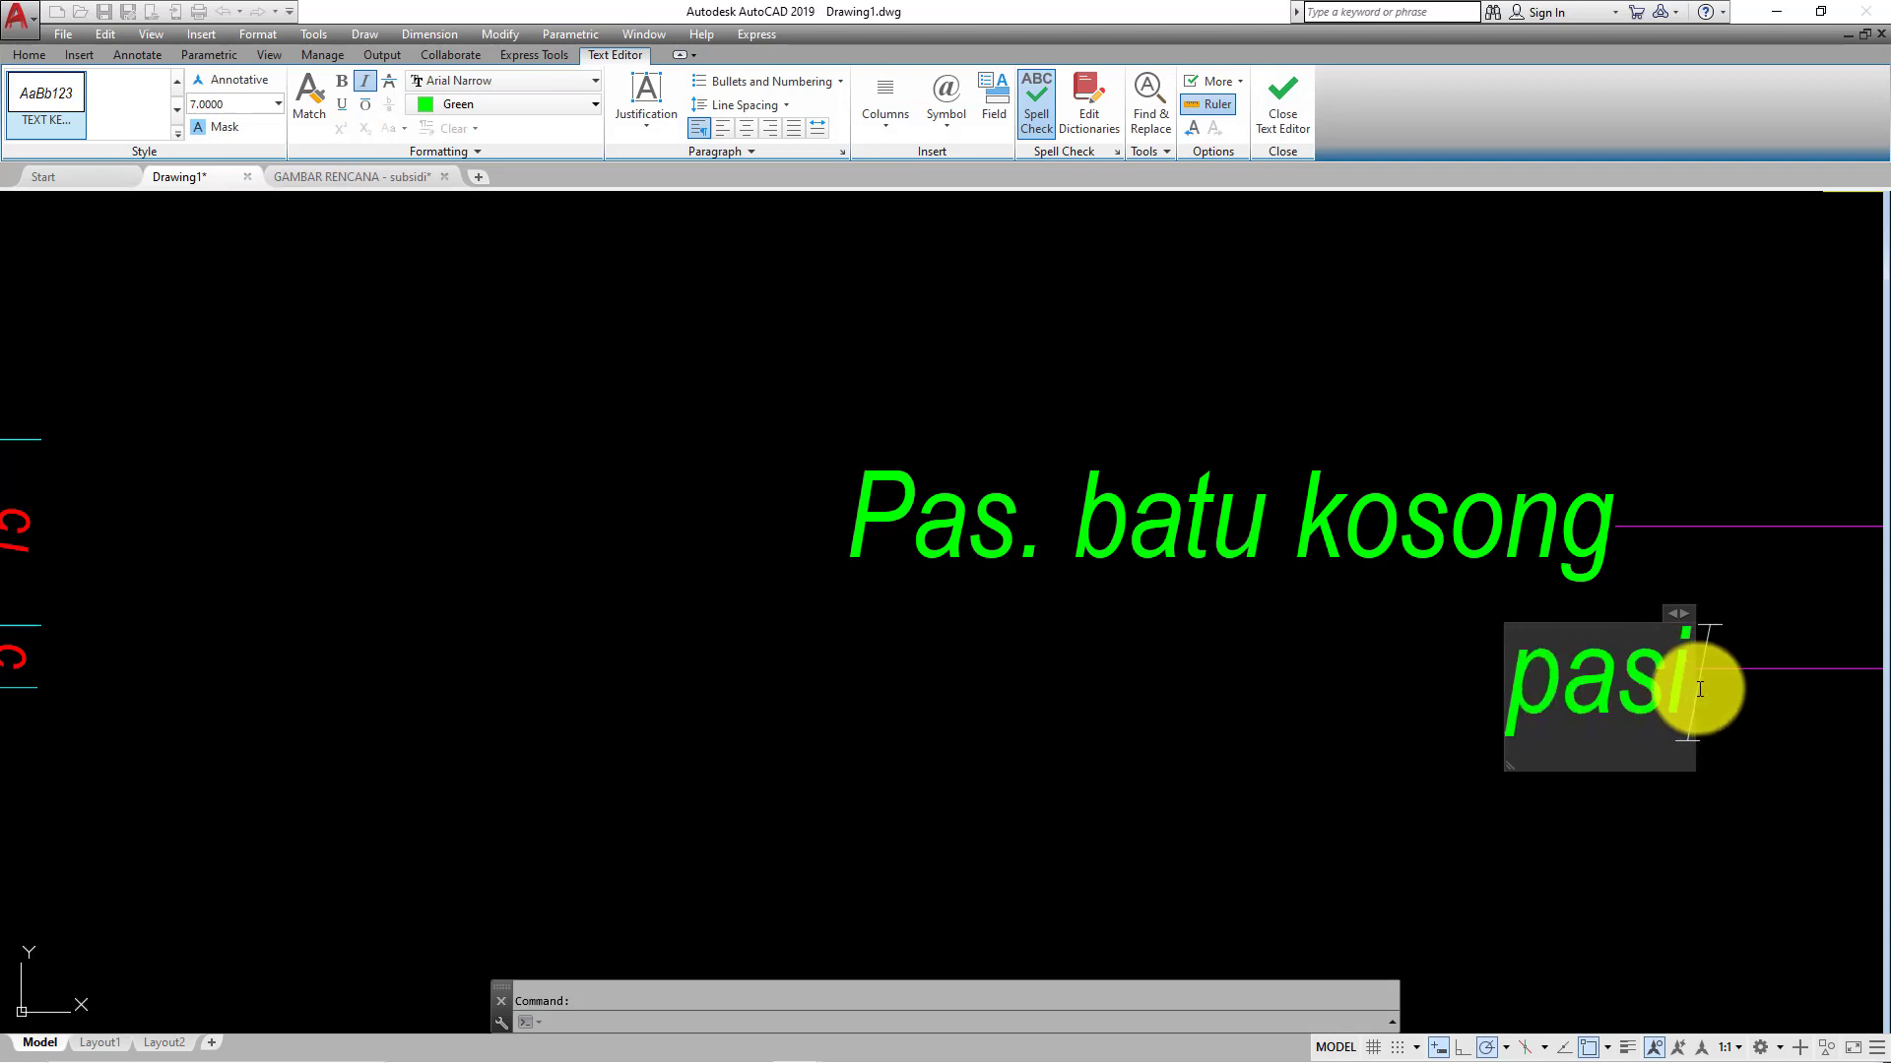
text(r urug)
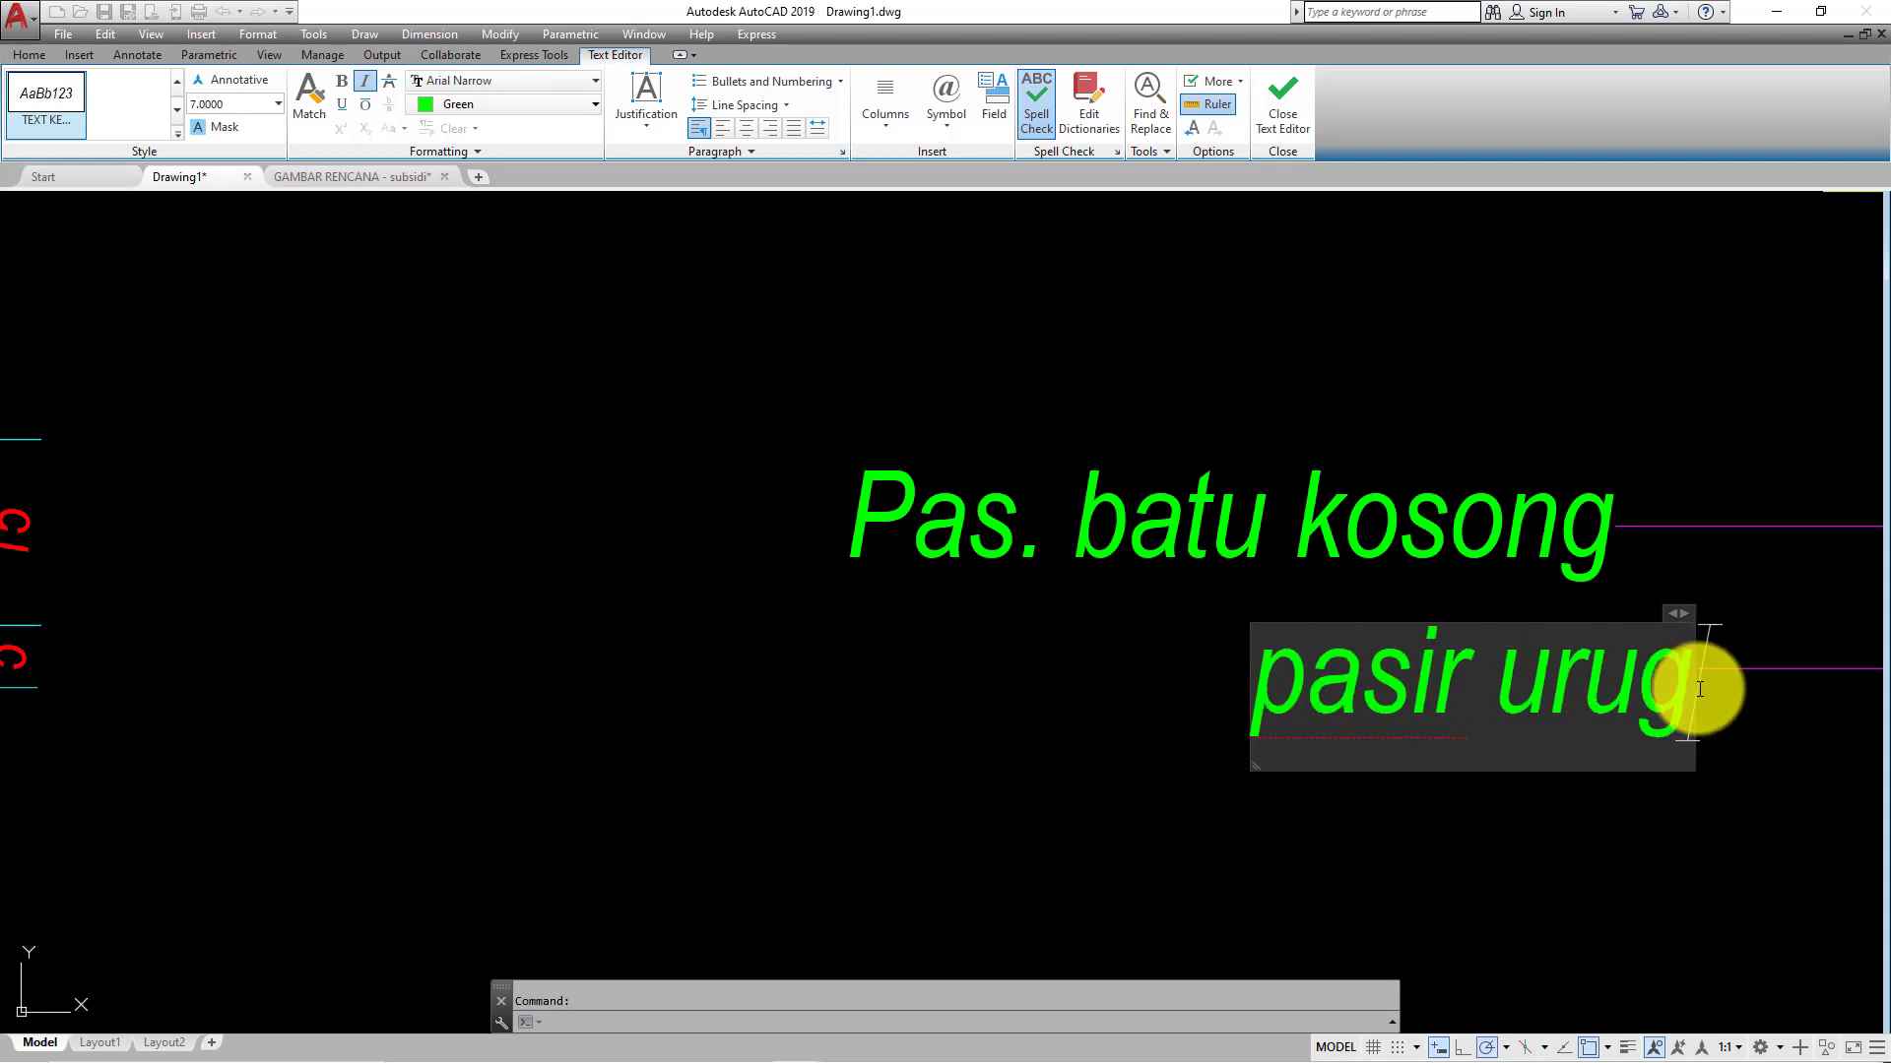
key(BackSpace)
text(q)
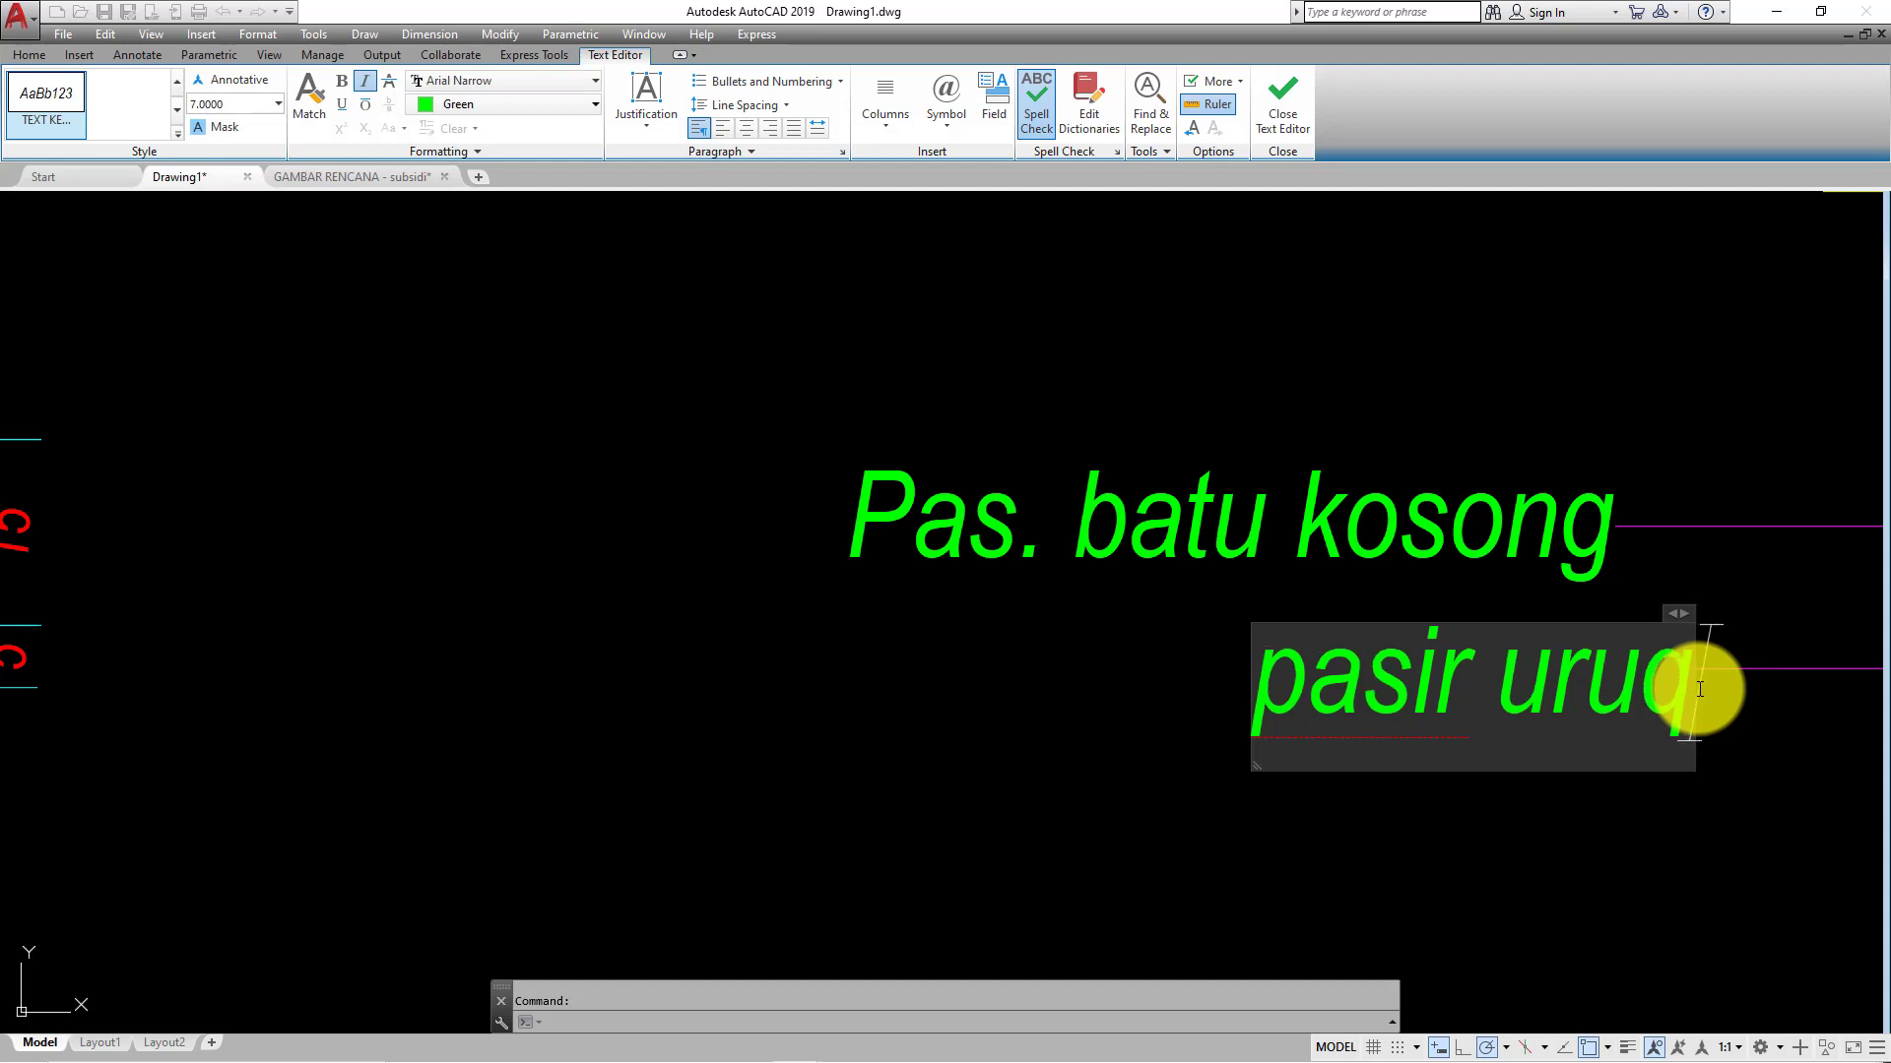
text( 5)
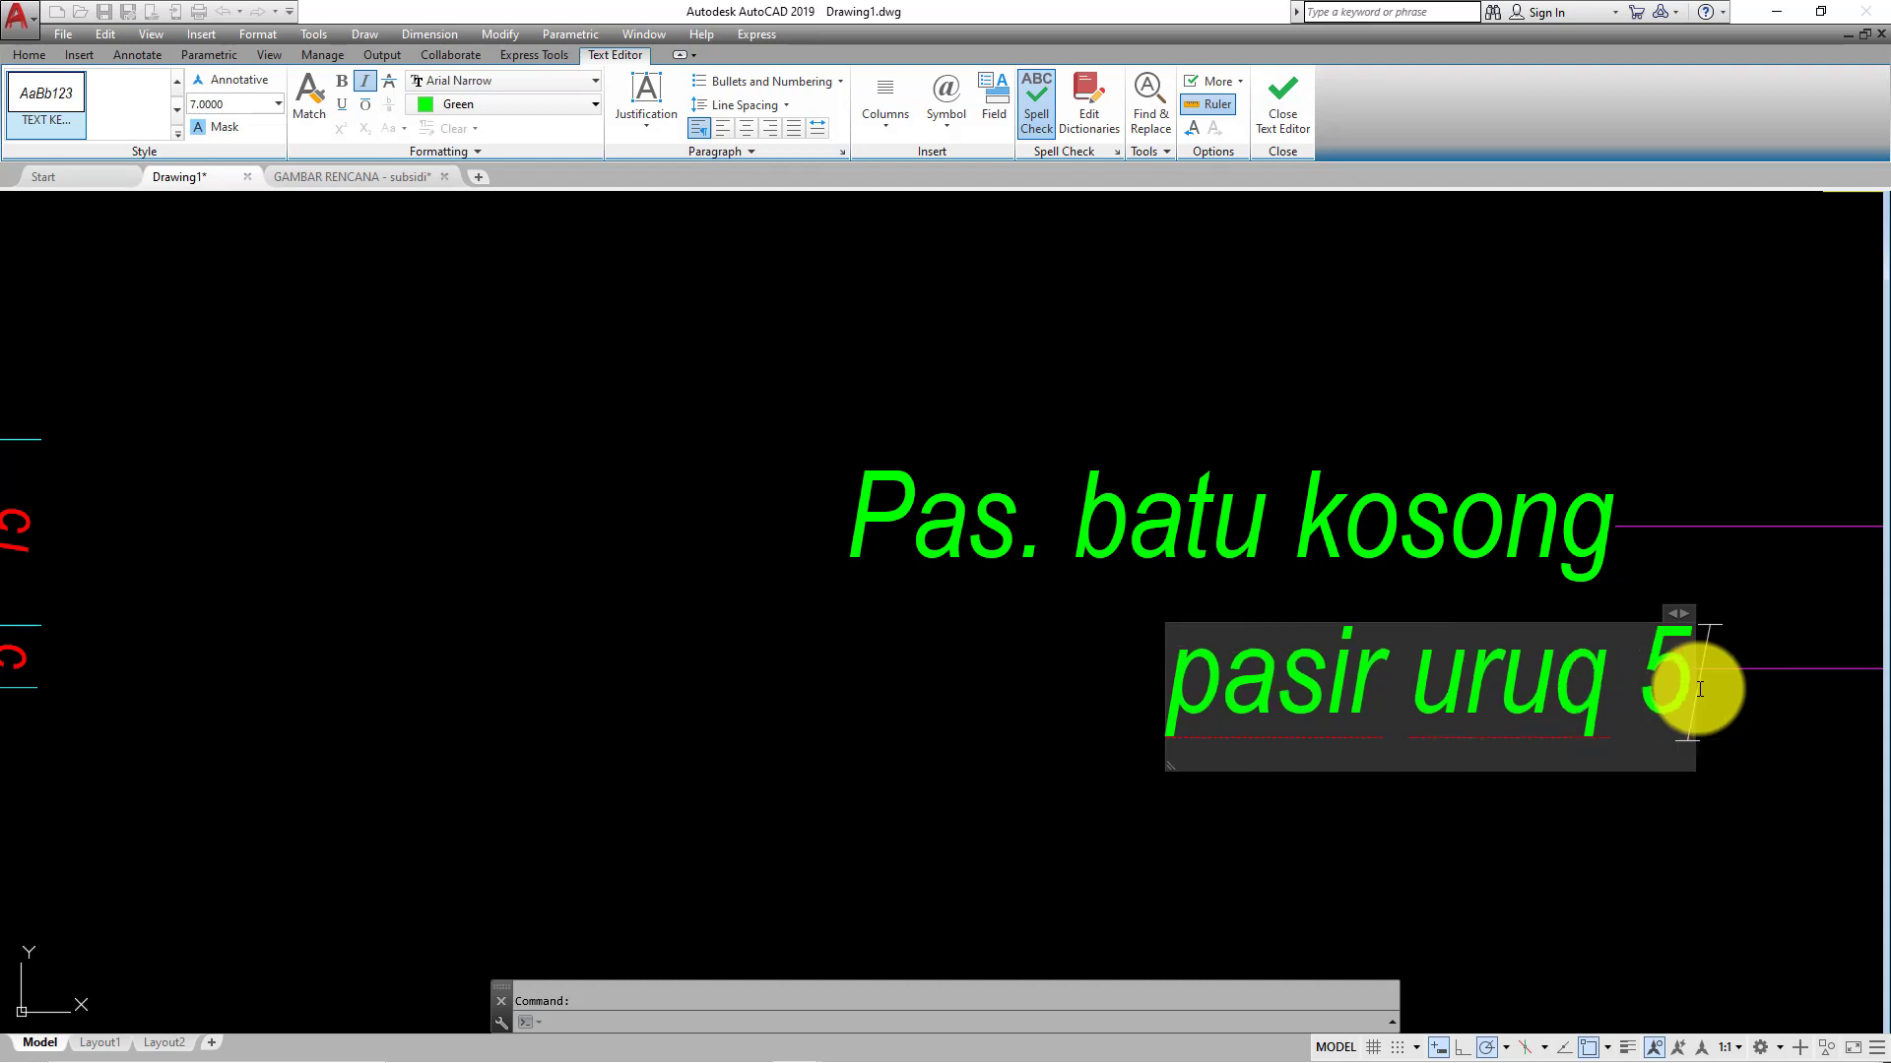
text( 5)
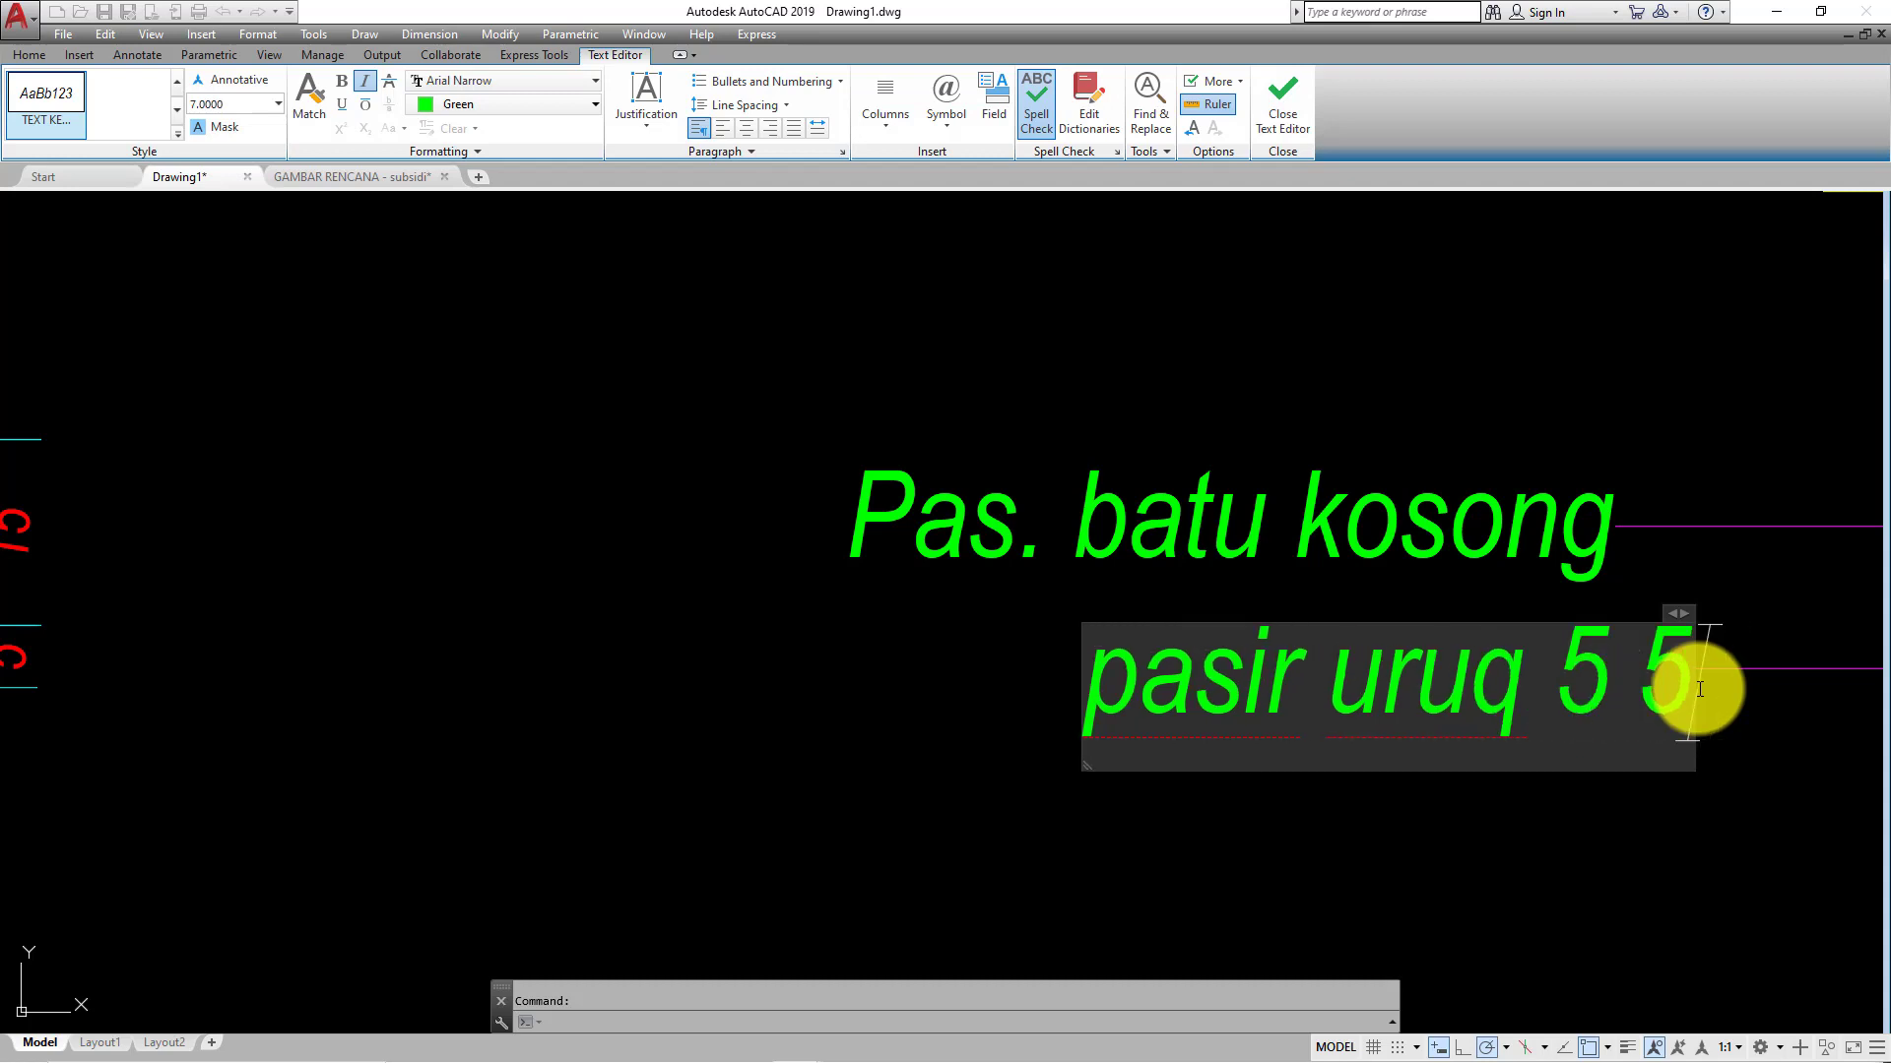
text(cm)
key(BackSpace)
key(BackSpace)
key(BackSpace)
key(BackSpace)
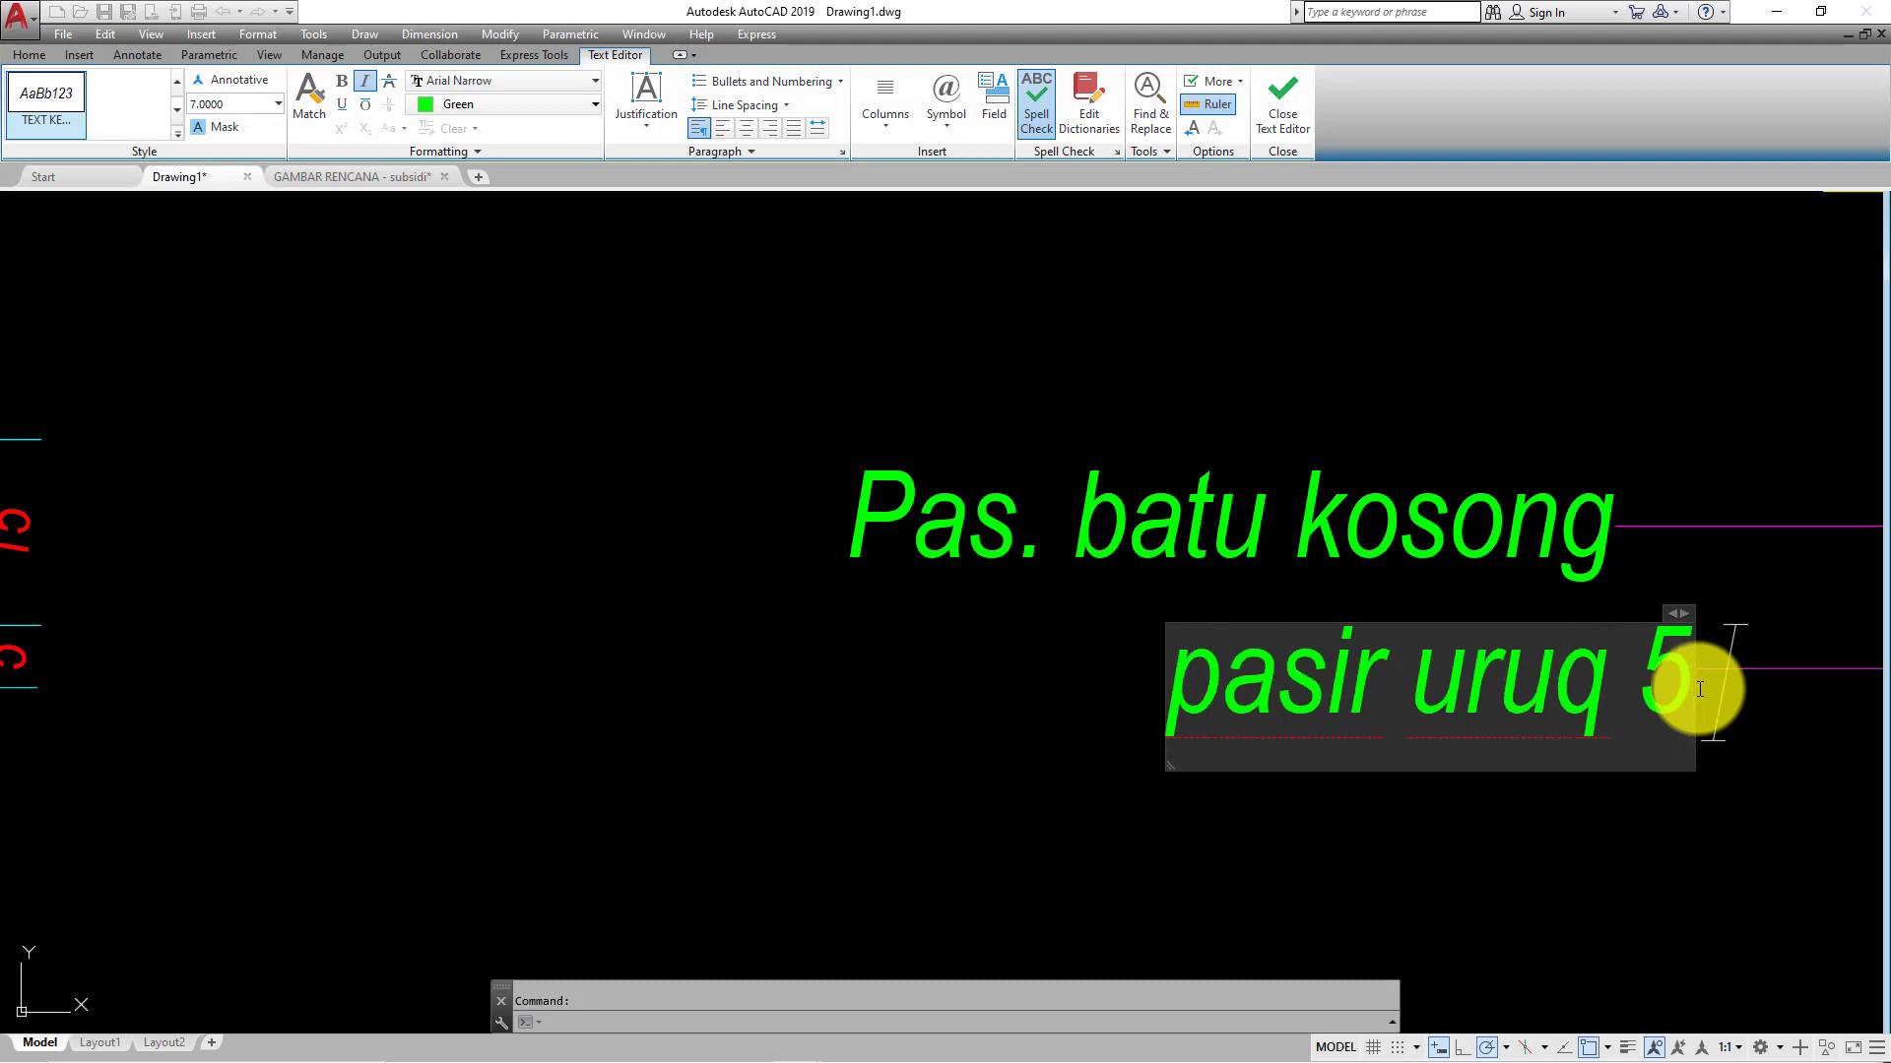
text(cm)
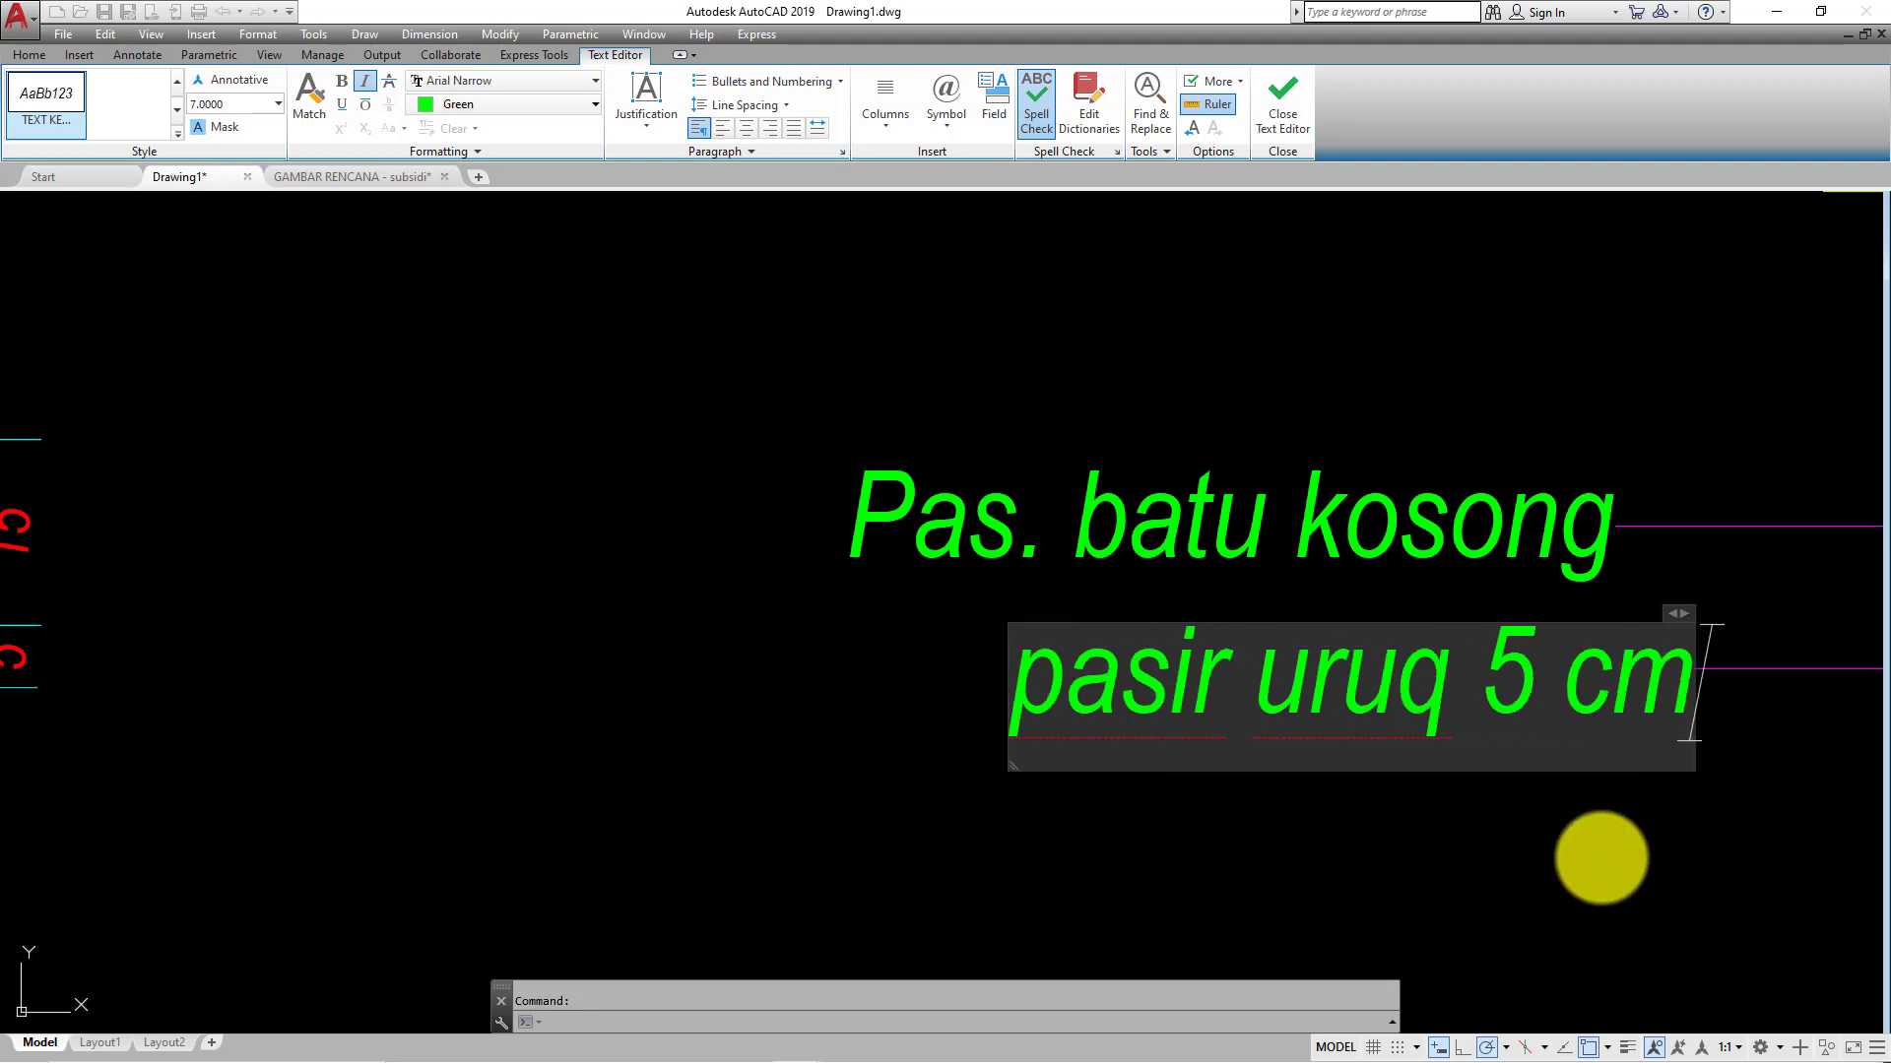
click(1603, 857)
scroll(1513, 772, down, 4)
middle_drag(1224, 718, 535, 709)
scroll(536, 709, down, 2)
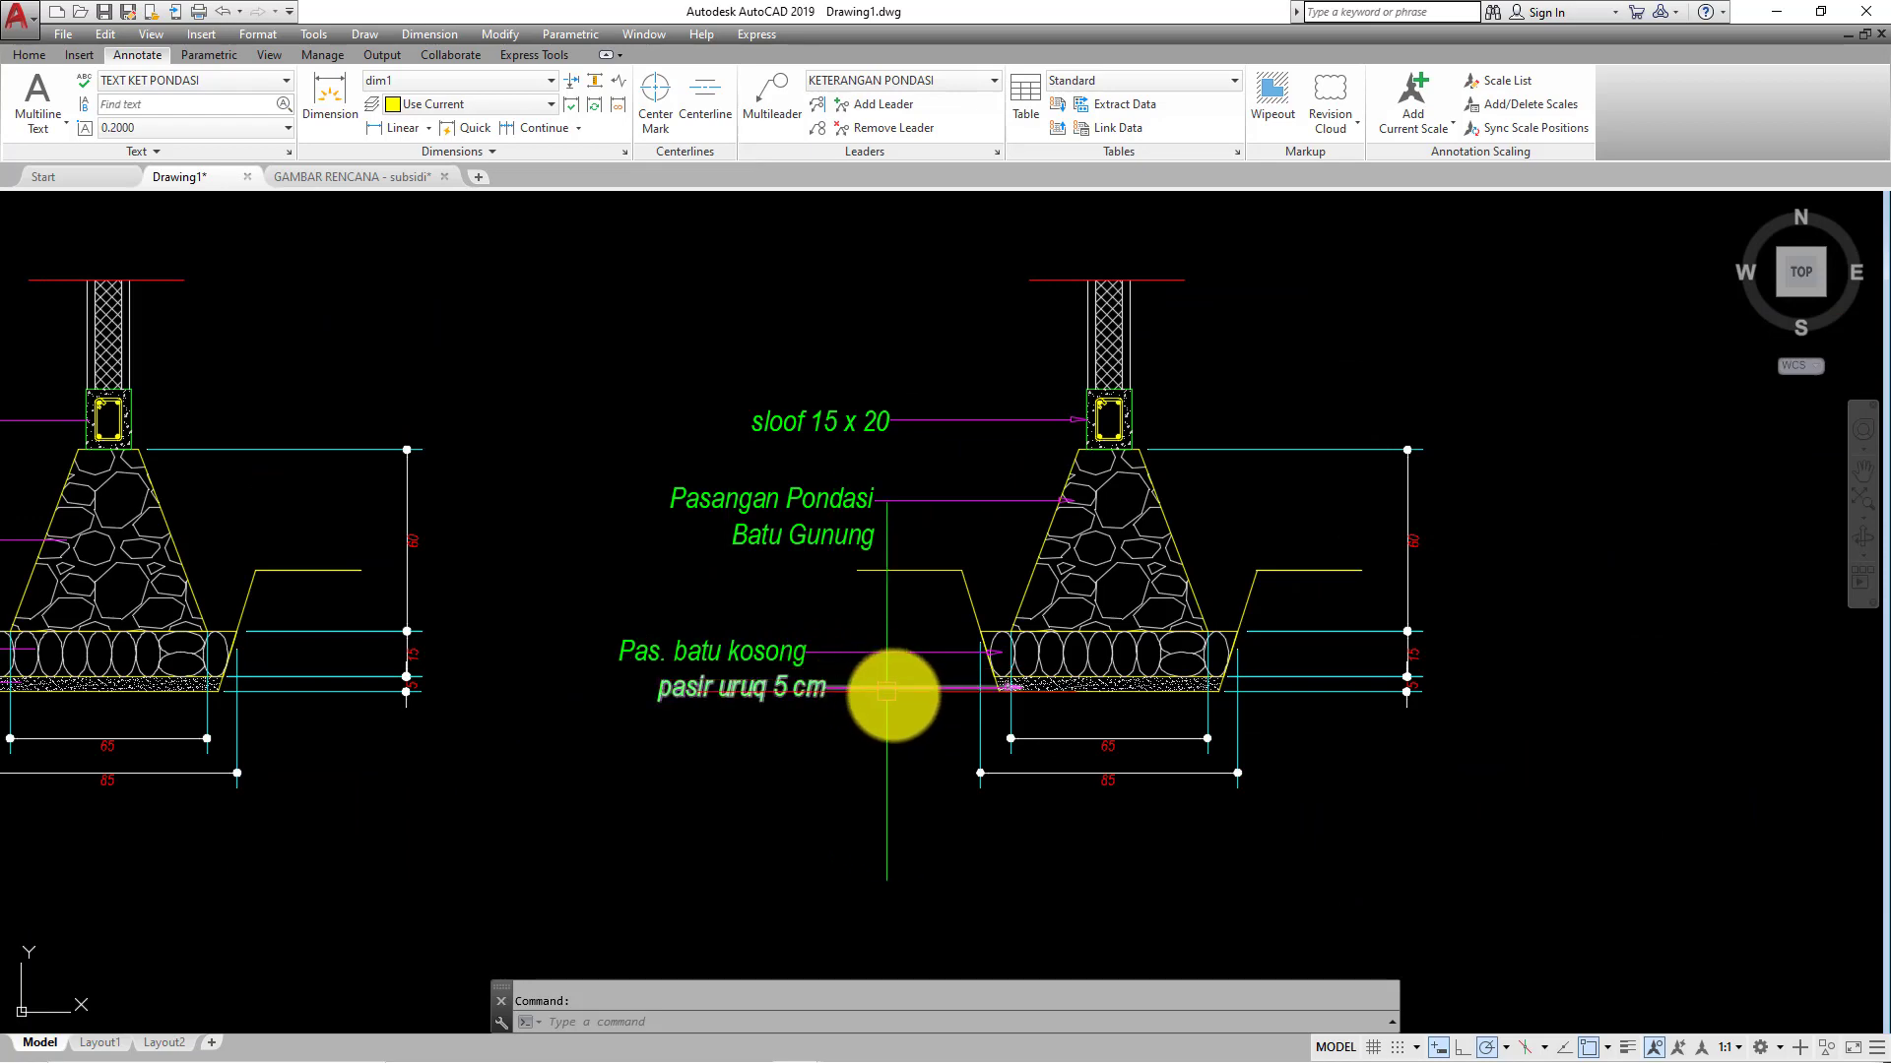
- Frame the right foundation detail and start a multileader with its arrowhead on the sloof's top-right rebar
scroll(1001, 764, down, 3)
scroll(1038, 709, up, 3)
scroll(1191, 517, up, 2)
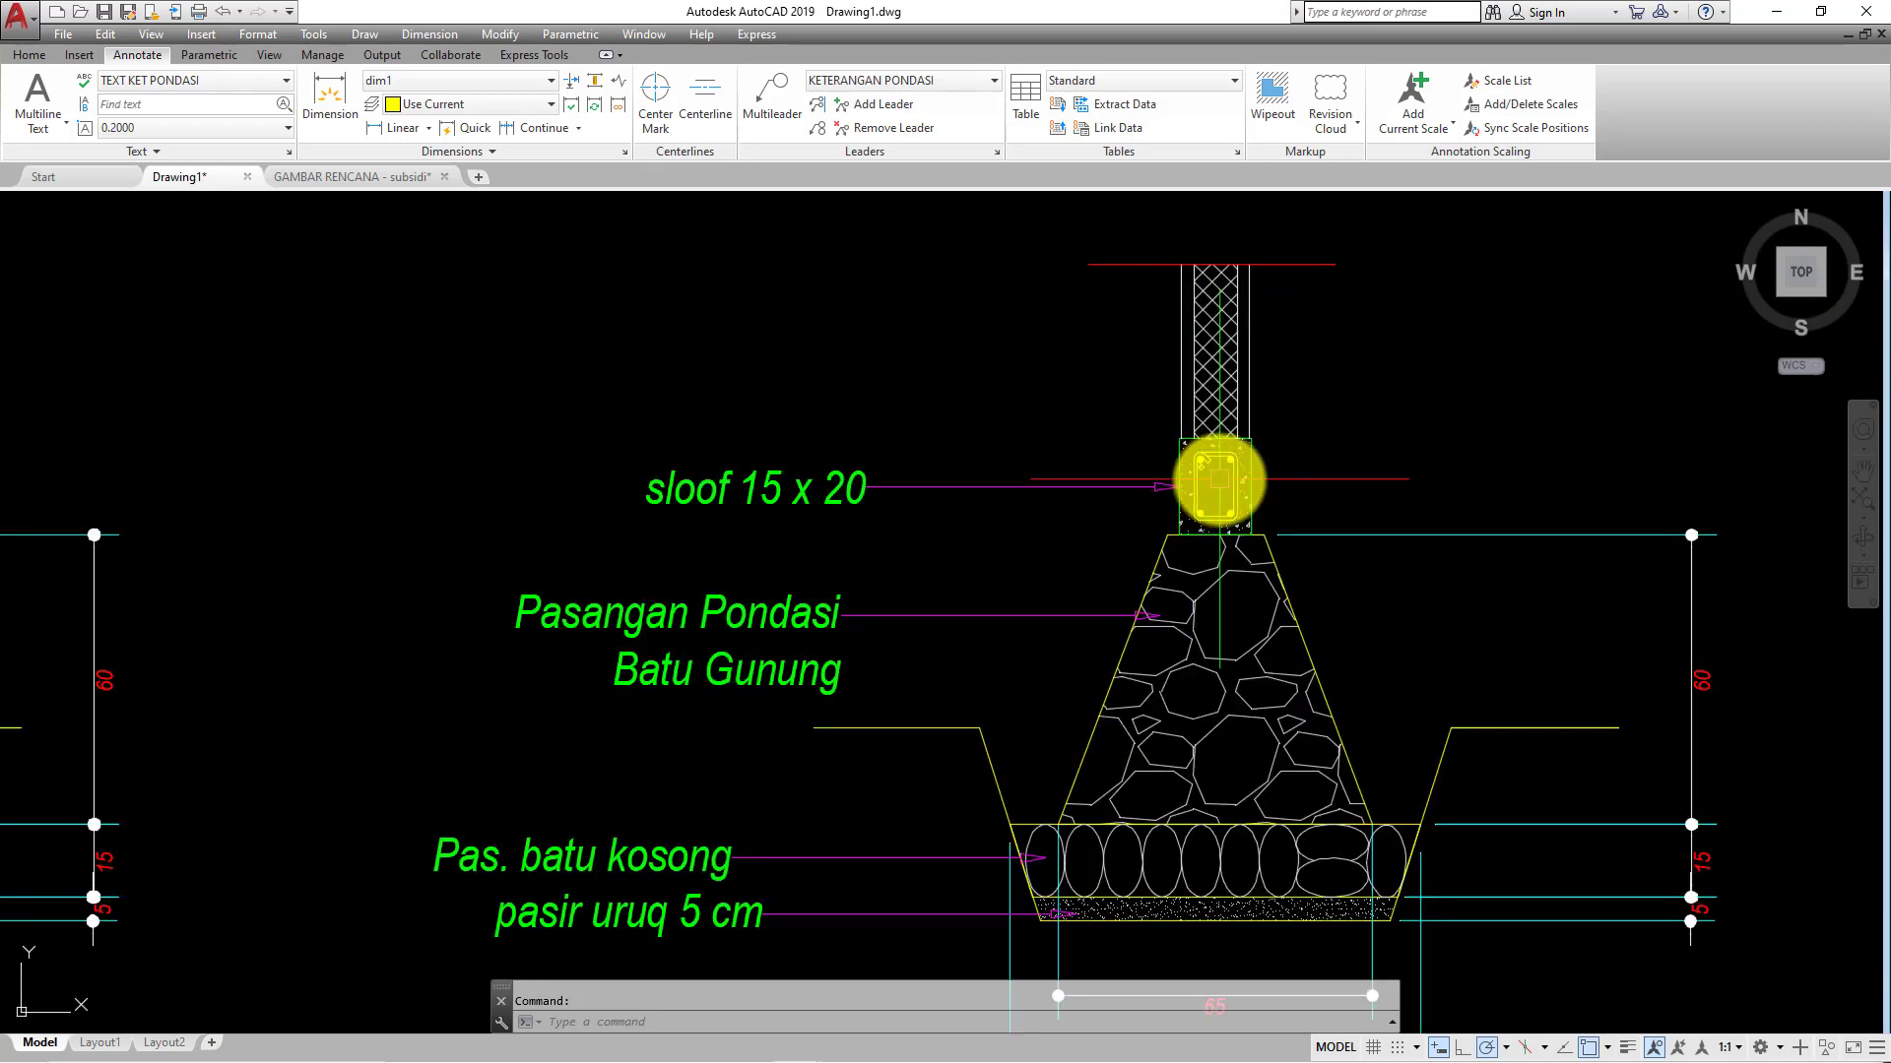
middle_drag(1224, 486, 862, 473)
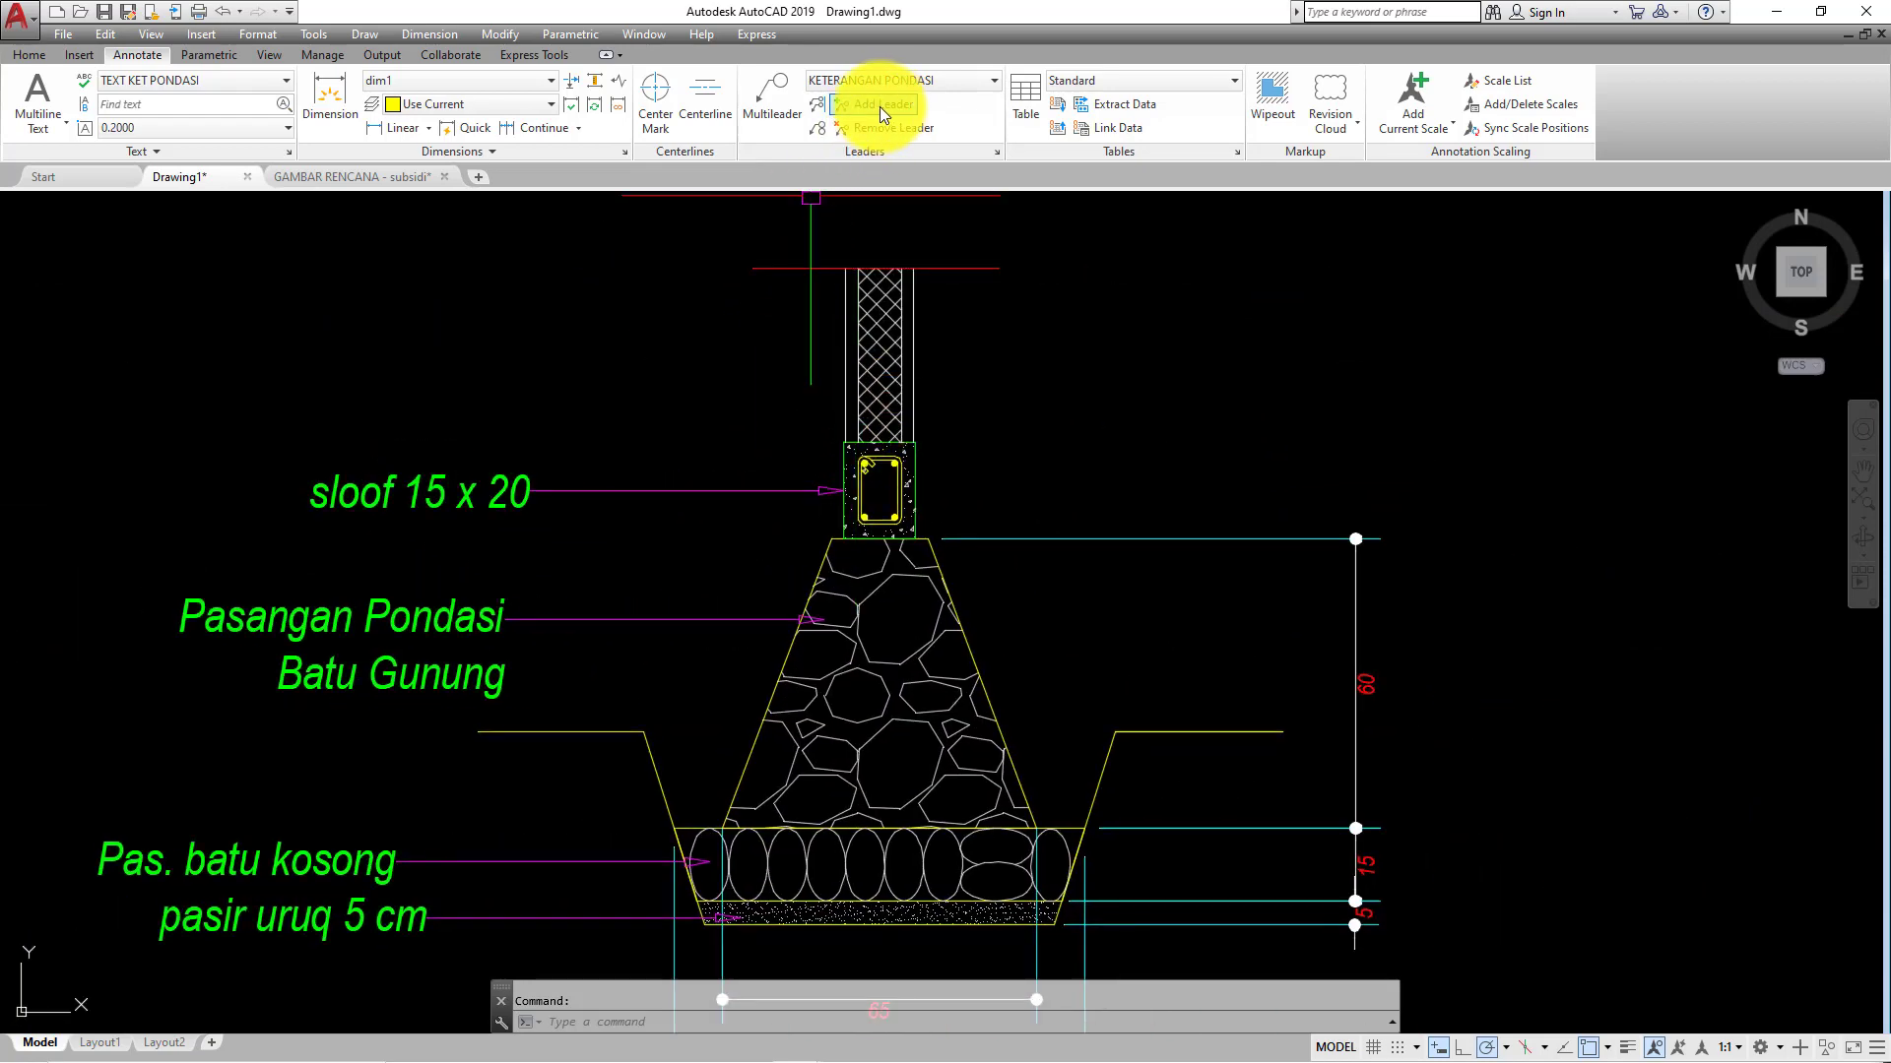
click(768, 105)
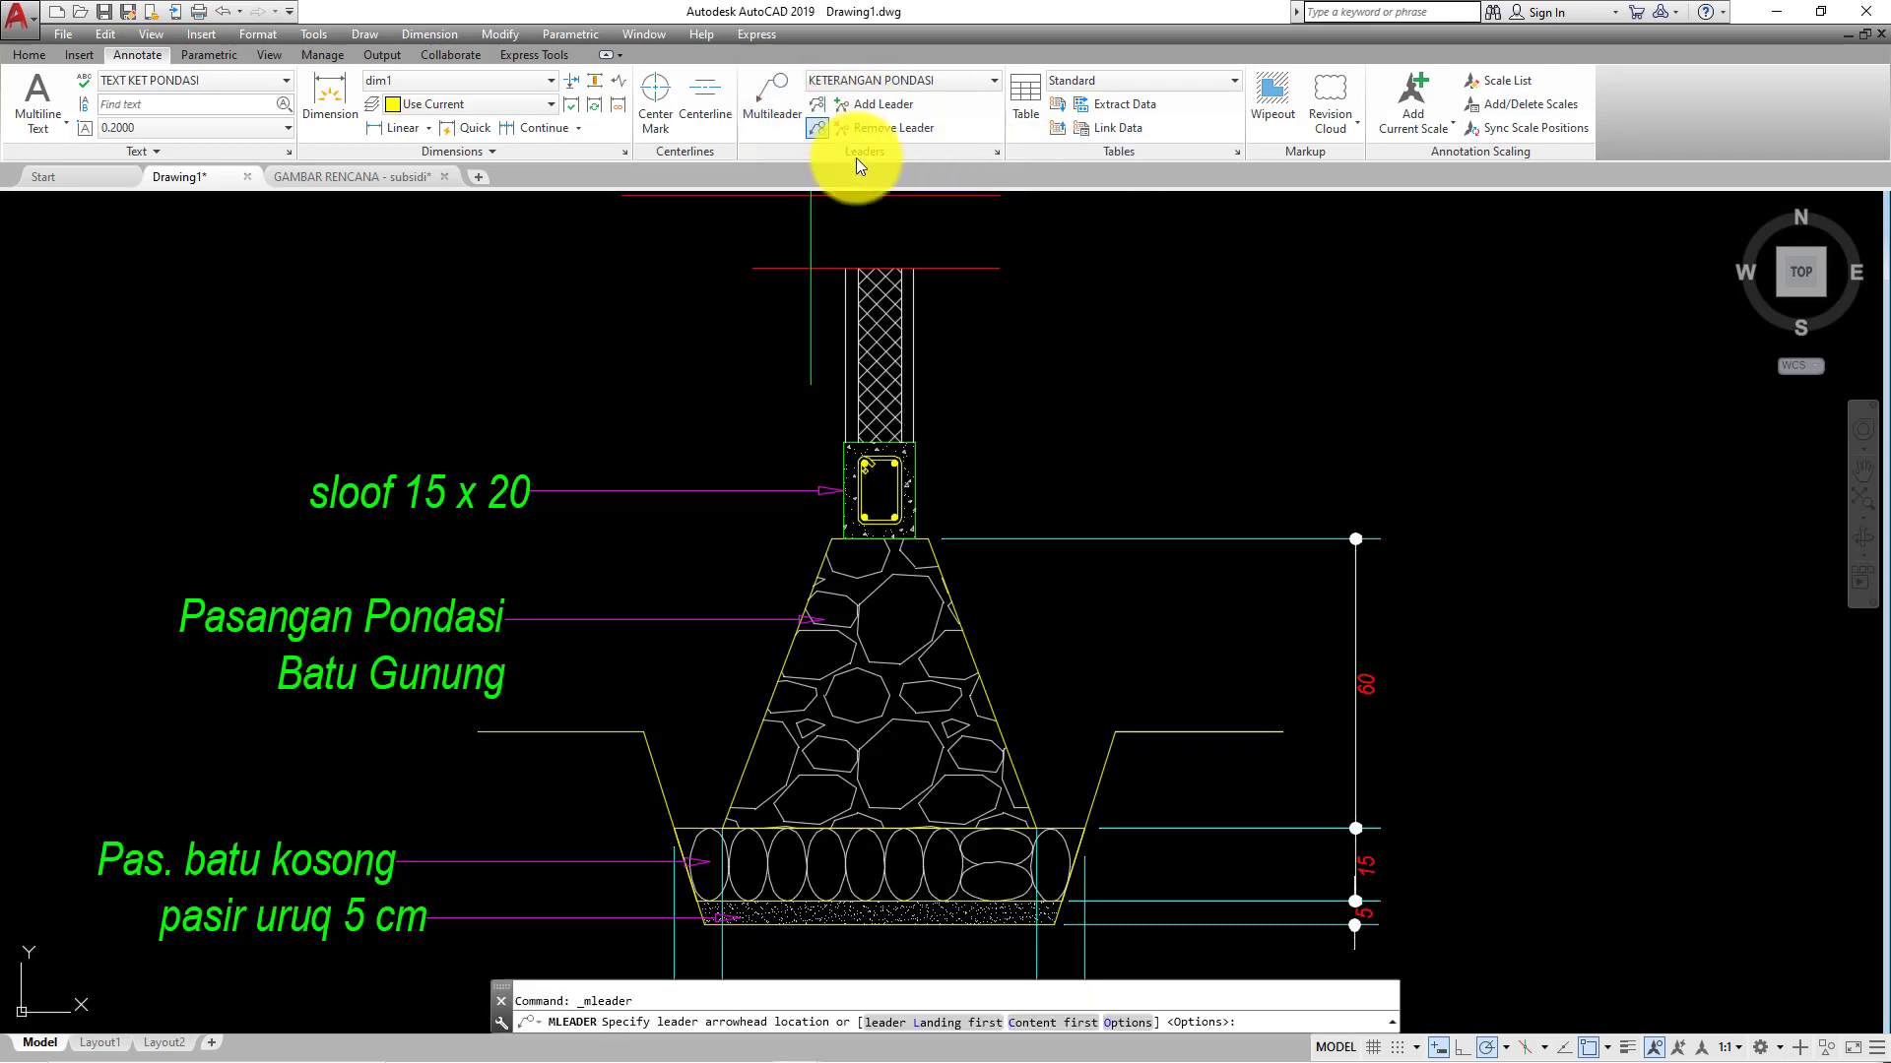
scroll(878, 477, up, 3)
scroll(912, 494, up, 3)
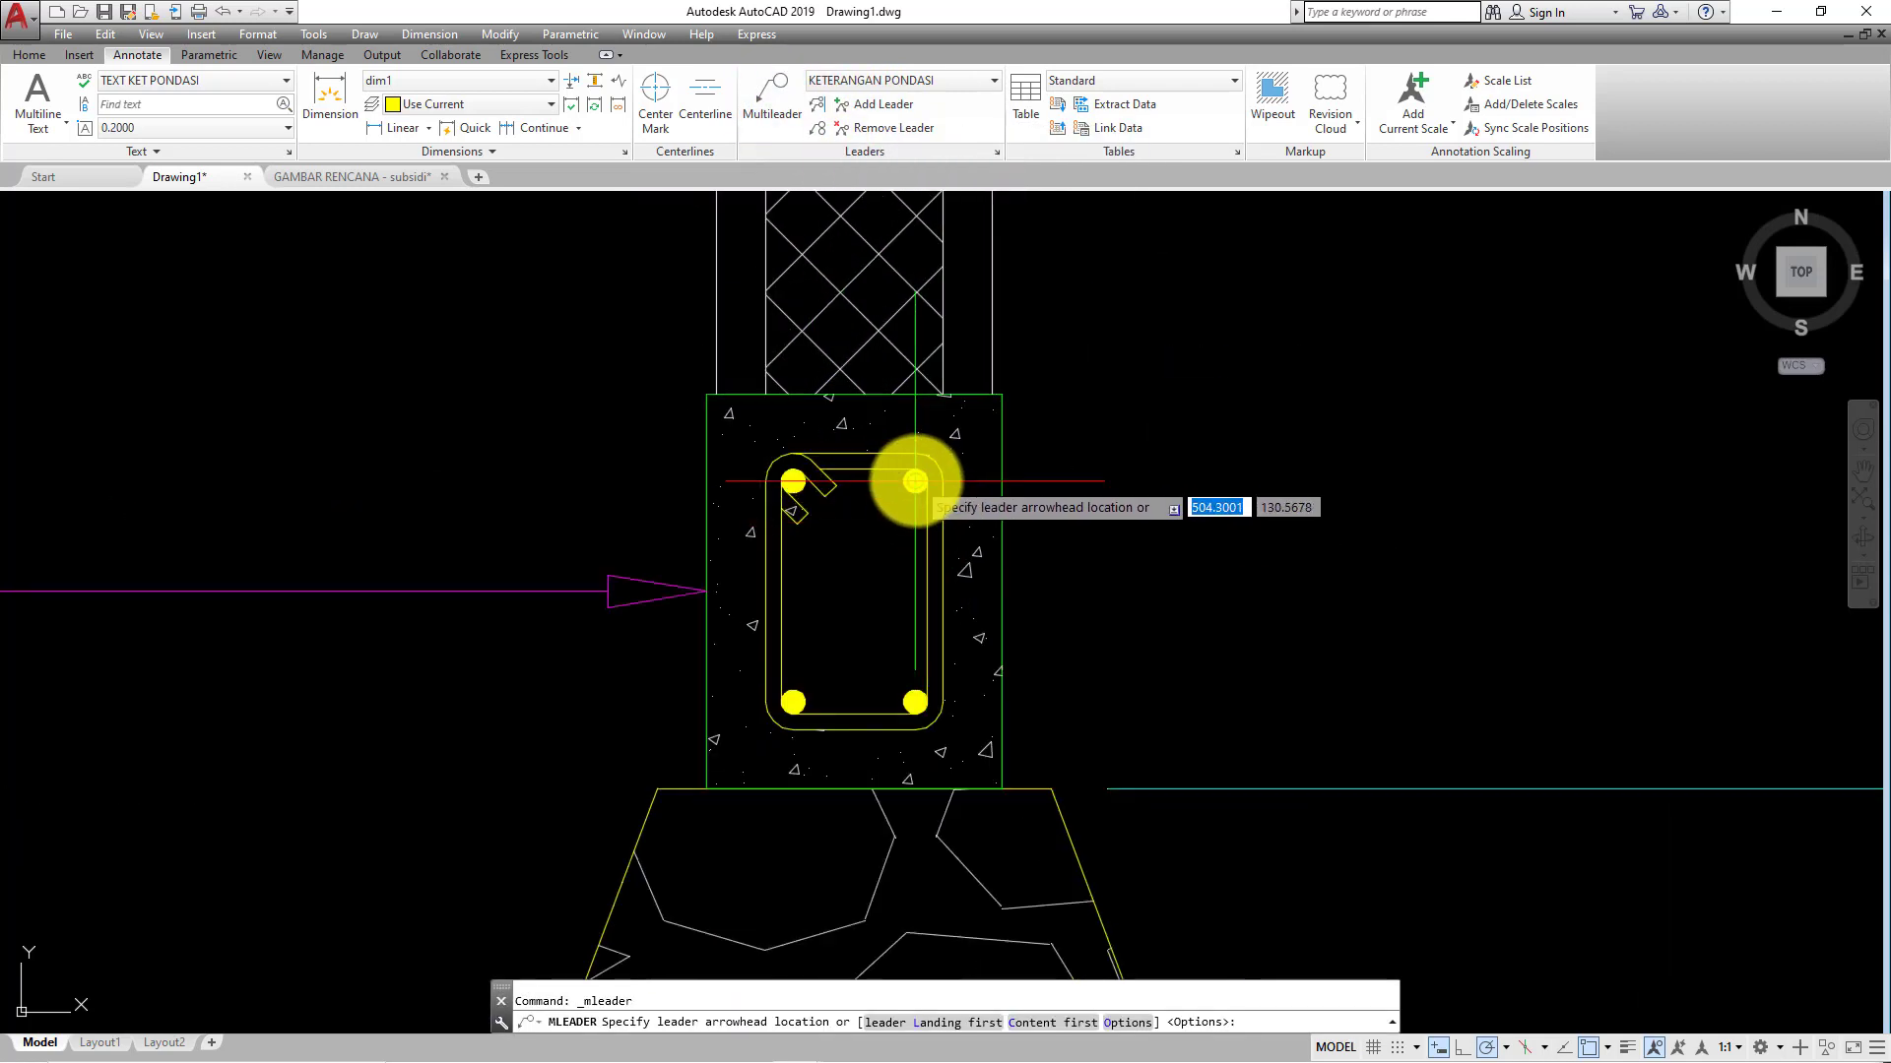
click(915, 482)
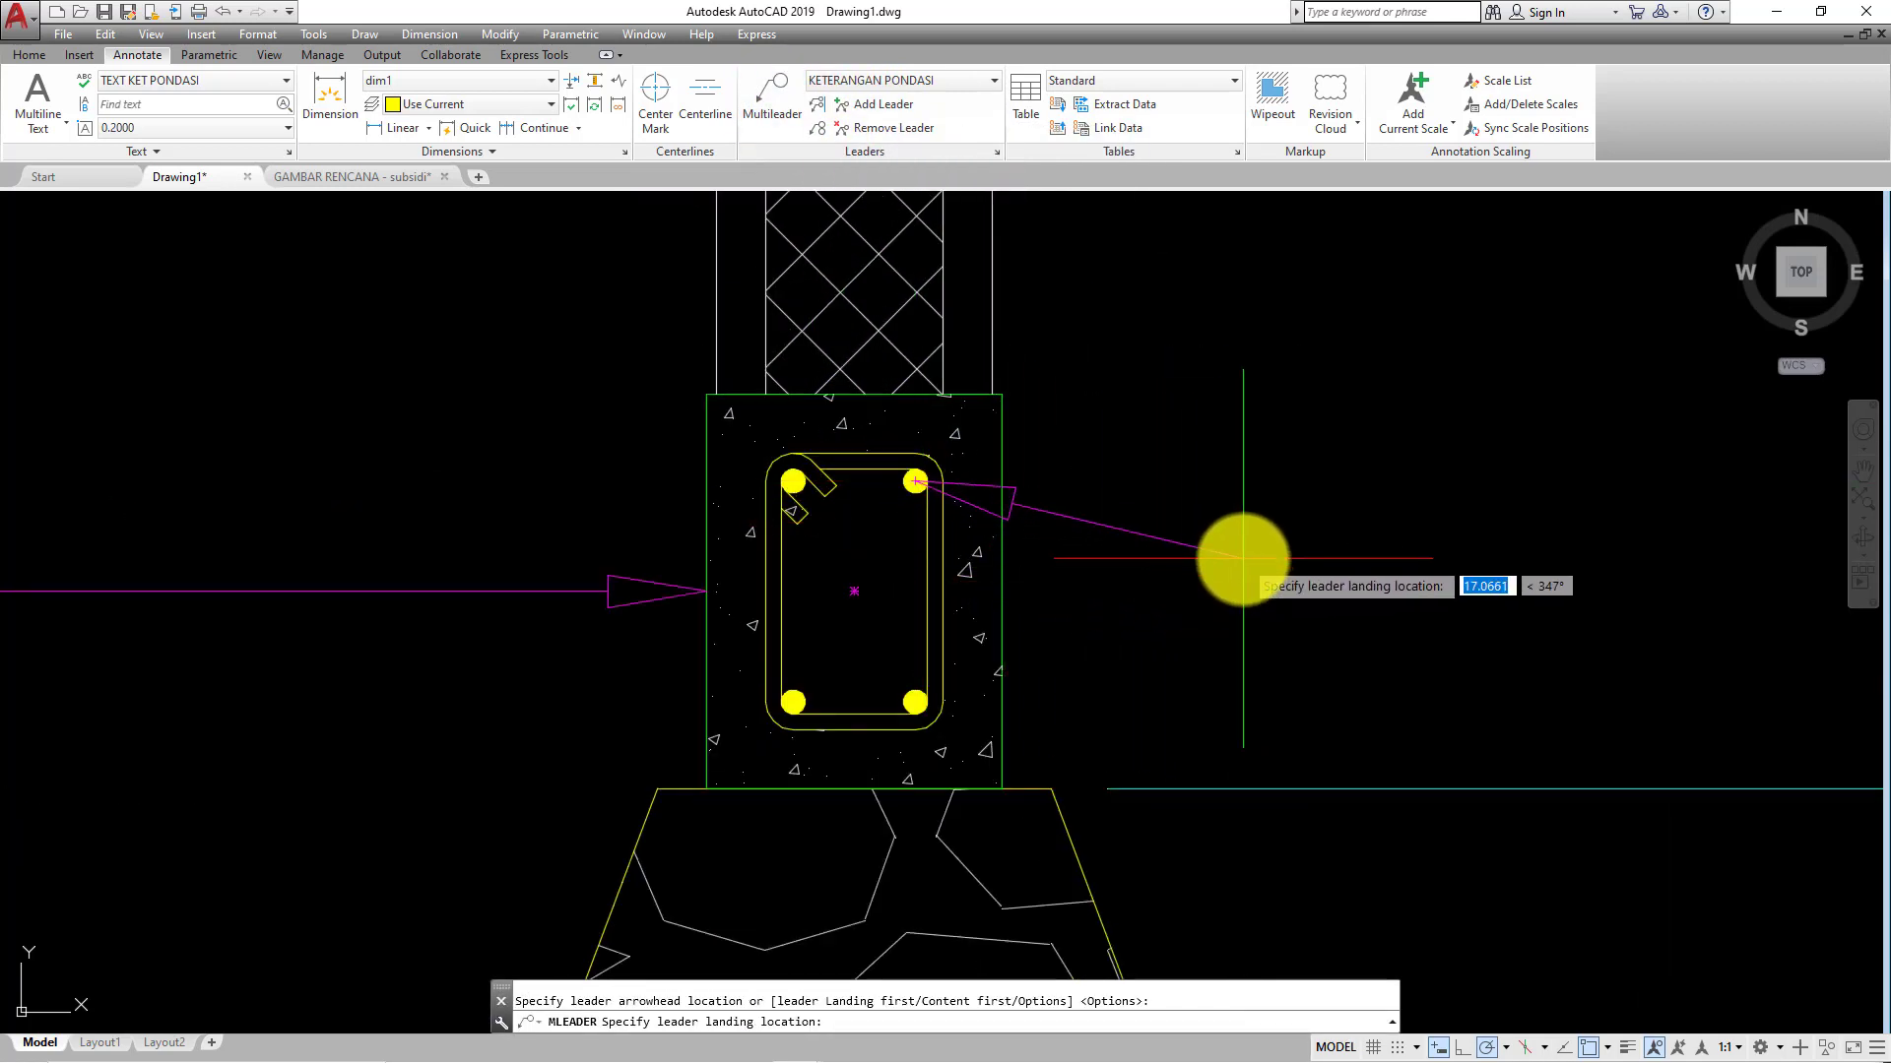
- Place the new callout's landing to the right of the rebar
click(1306, 567)
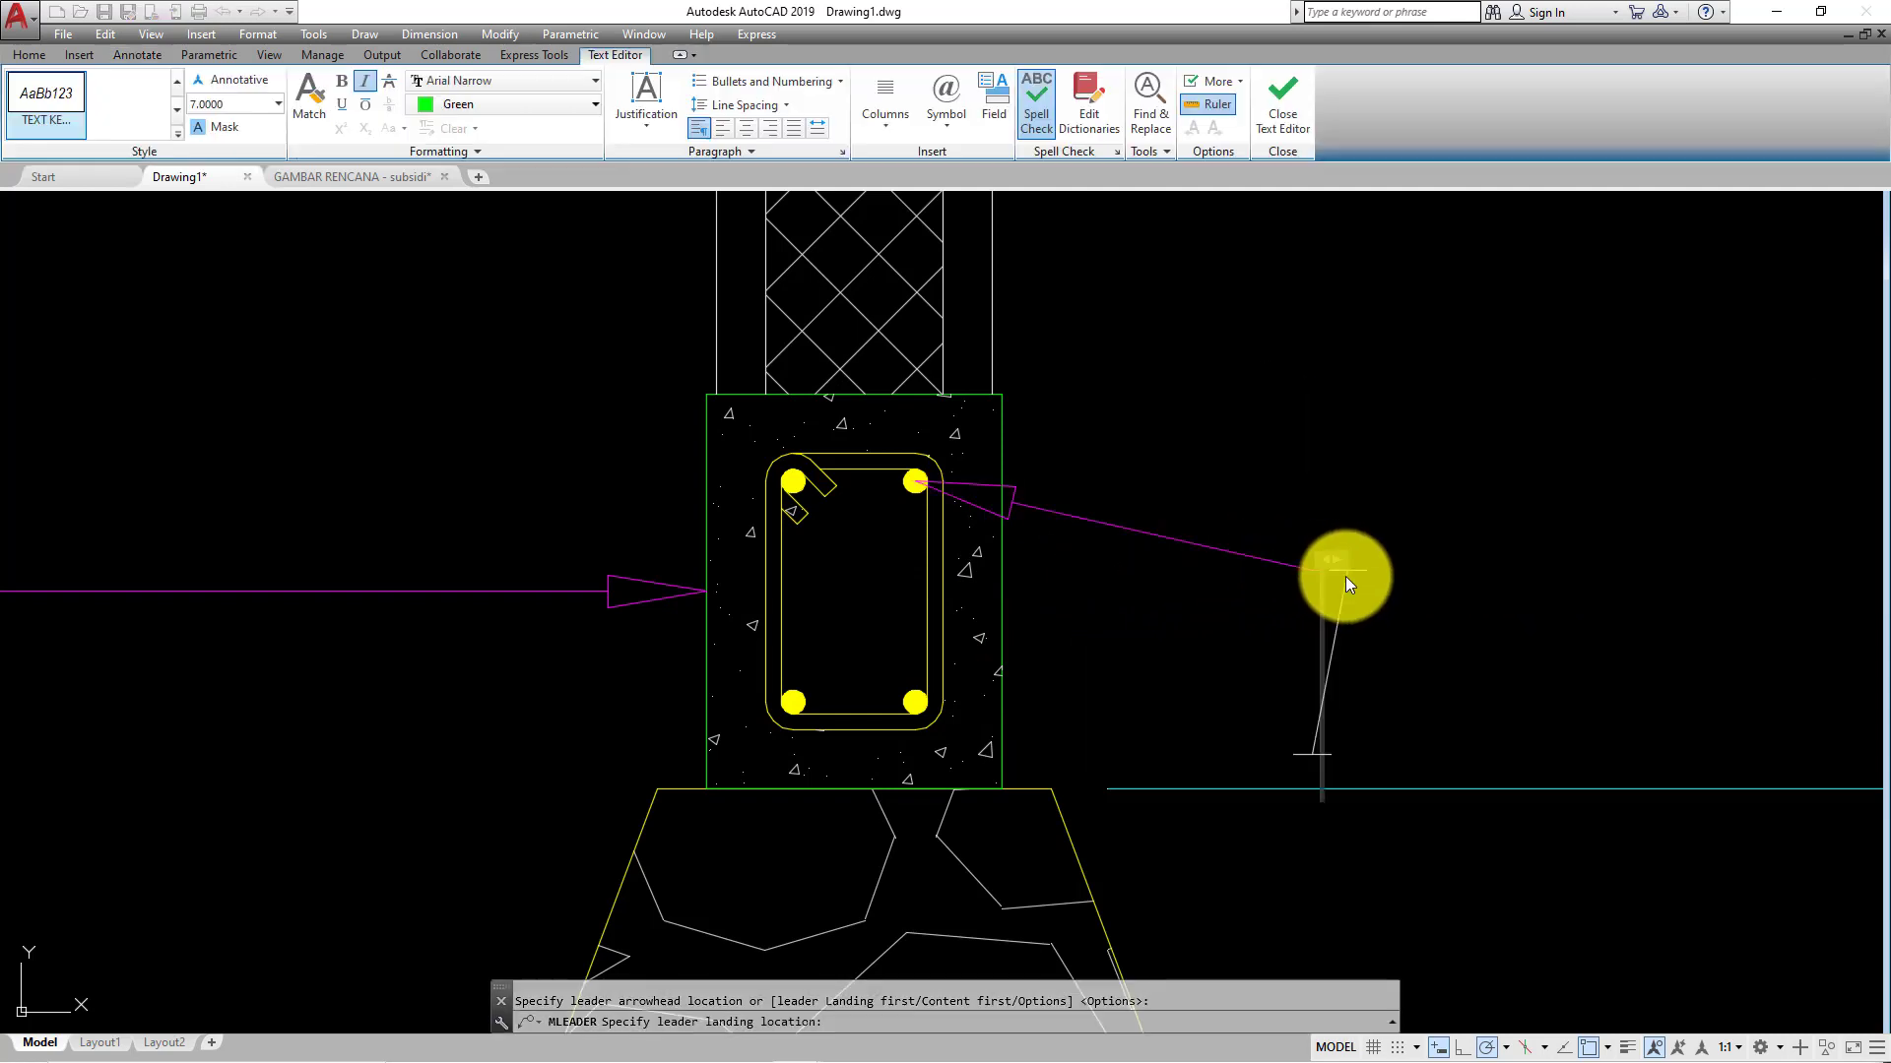
scroll(1353, 552, down, 2)
scroll(1382, 558, down, 1)
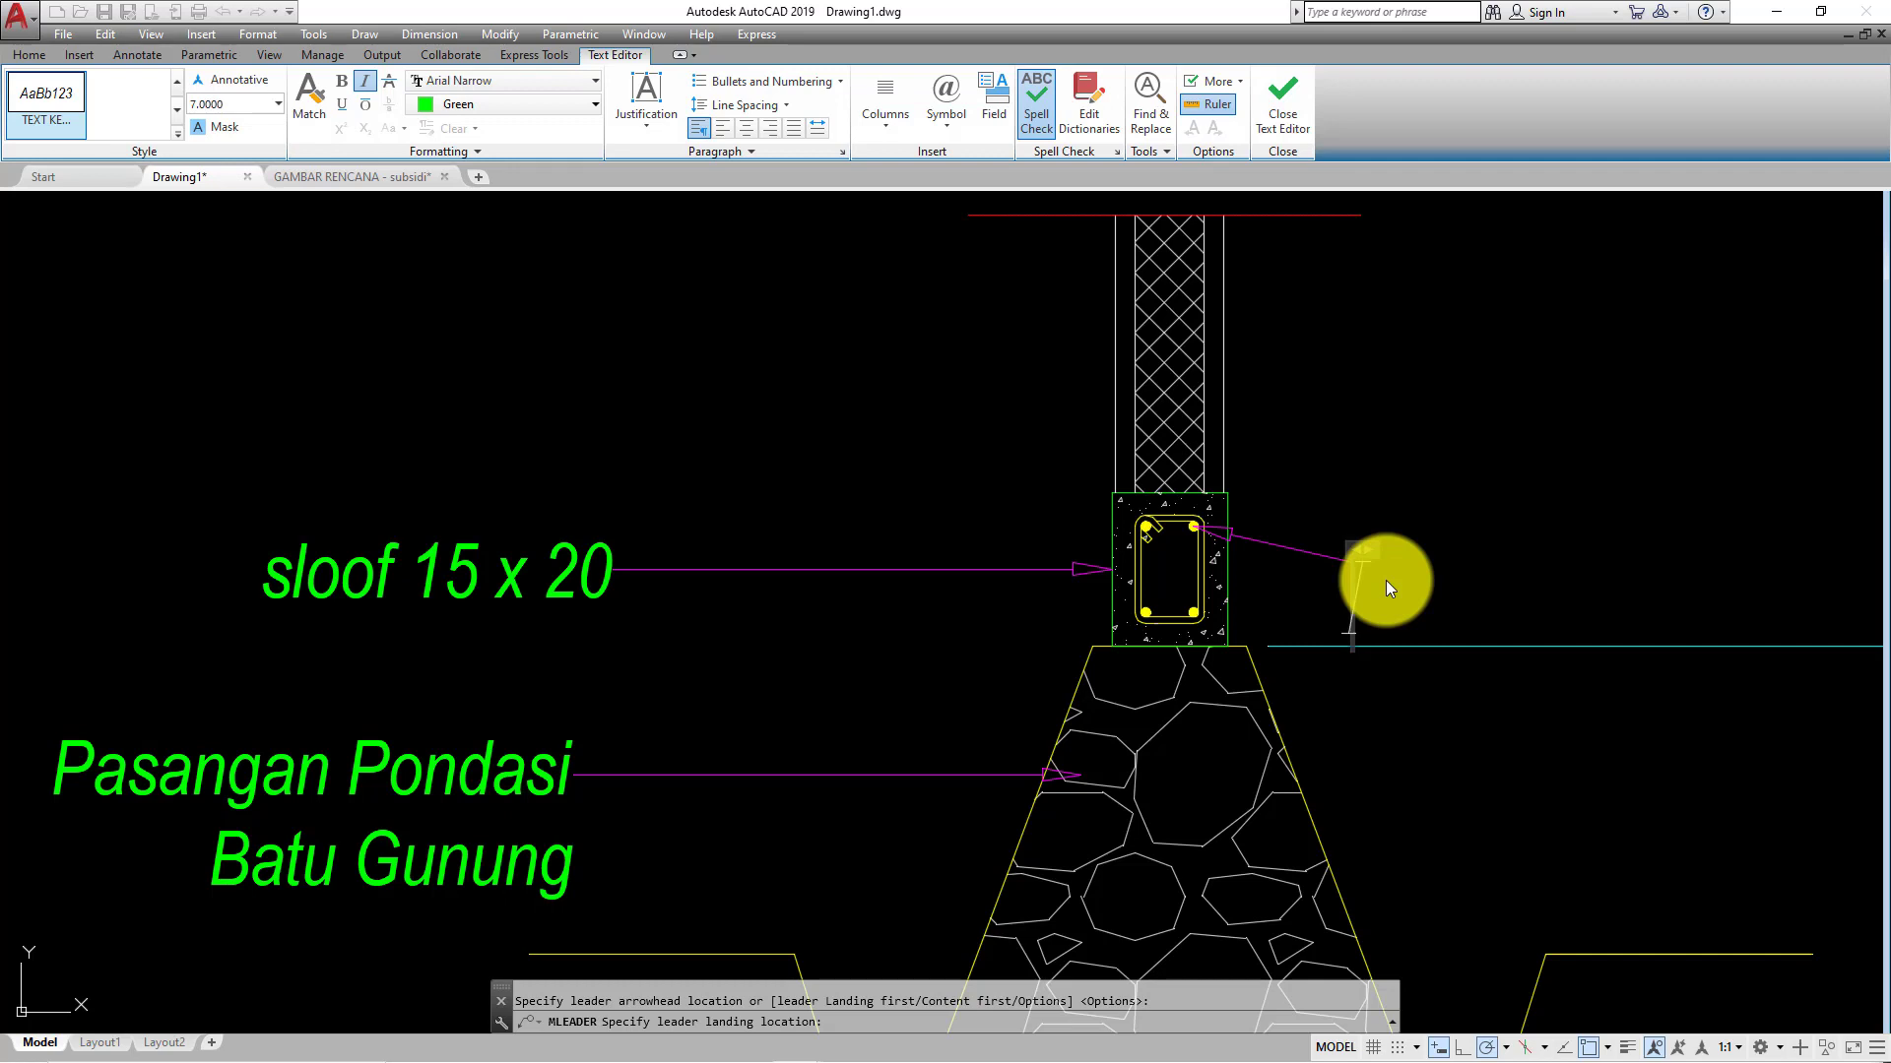
scroll(1201, 558, up, 2)
scroll(1158, 484, up, 3)
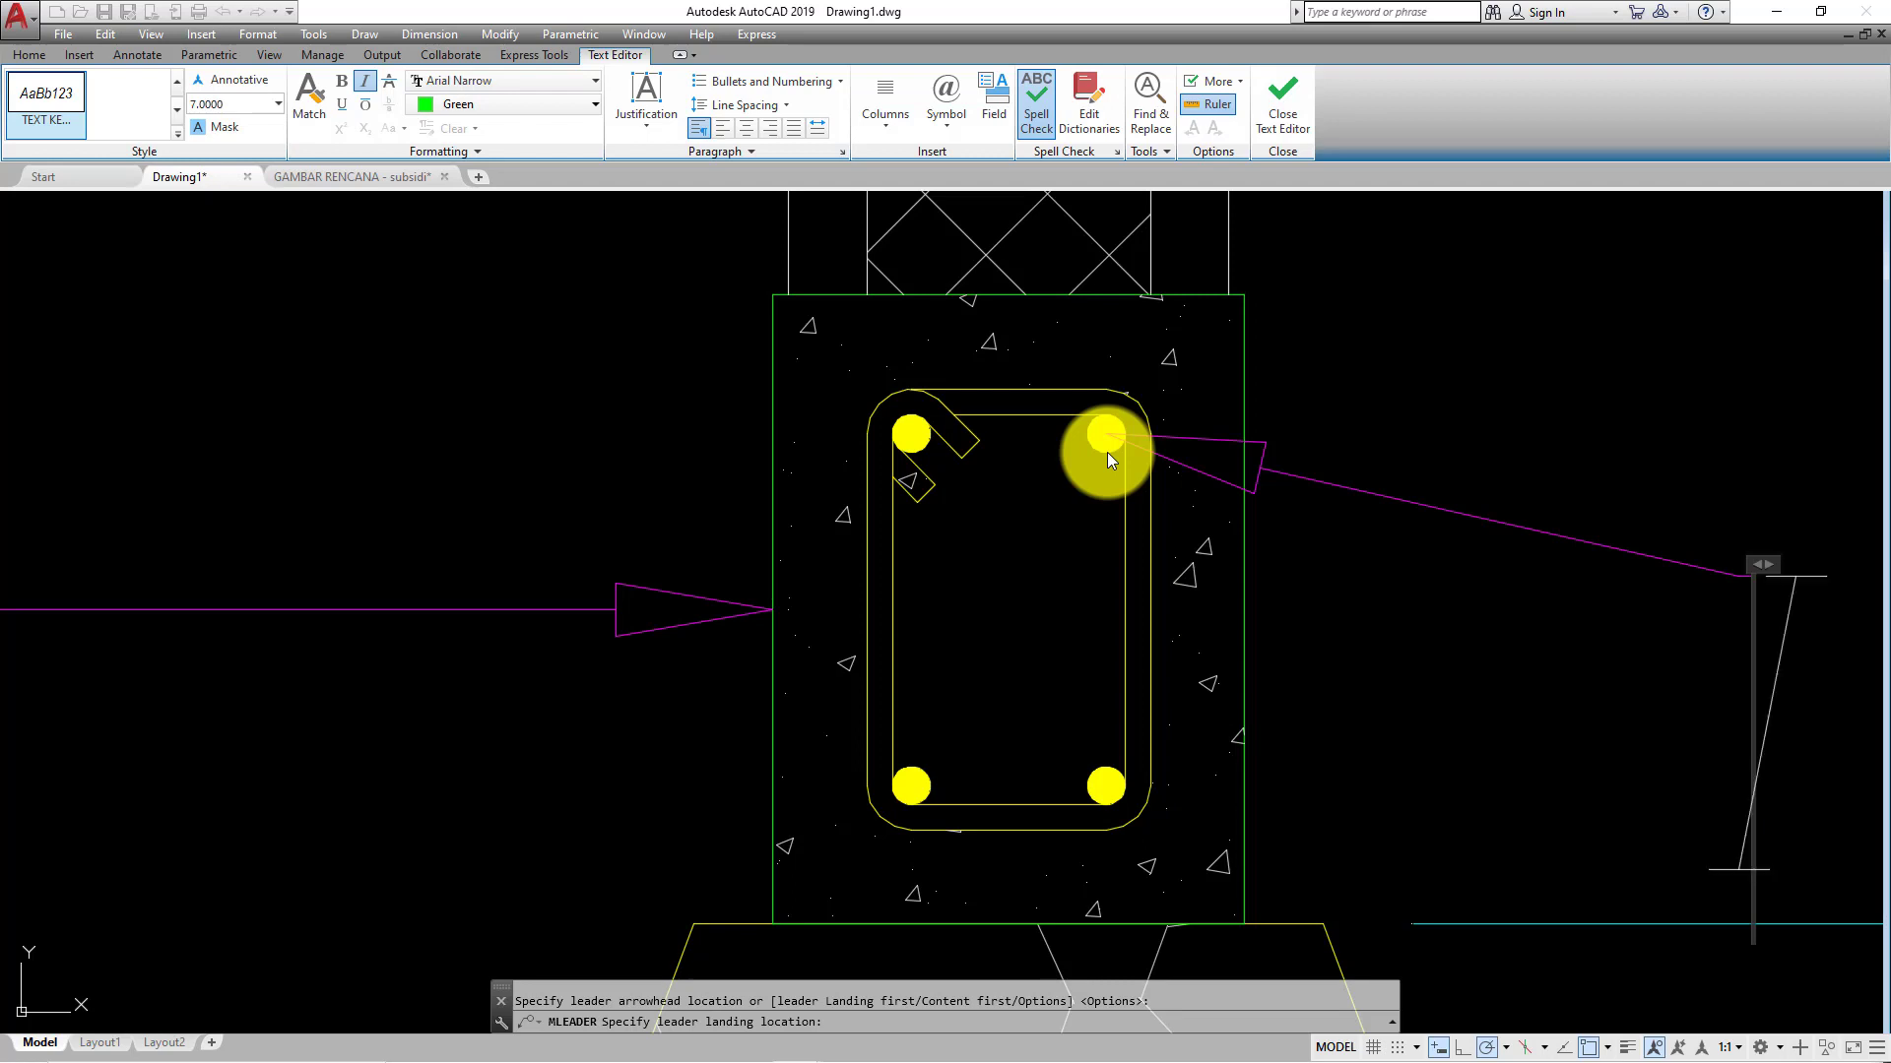
- Enter the label 4Ø10 using the diameter symbol and close the text editor
click(937, 114)
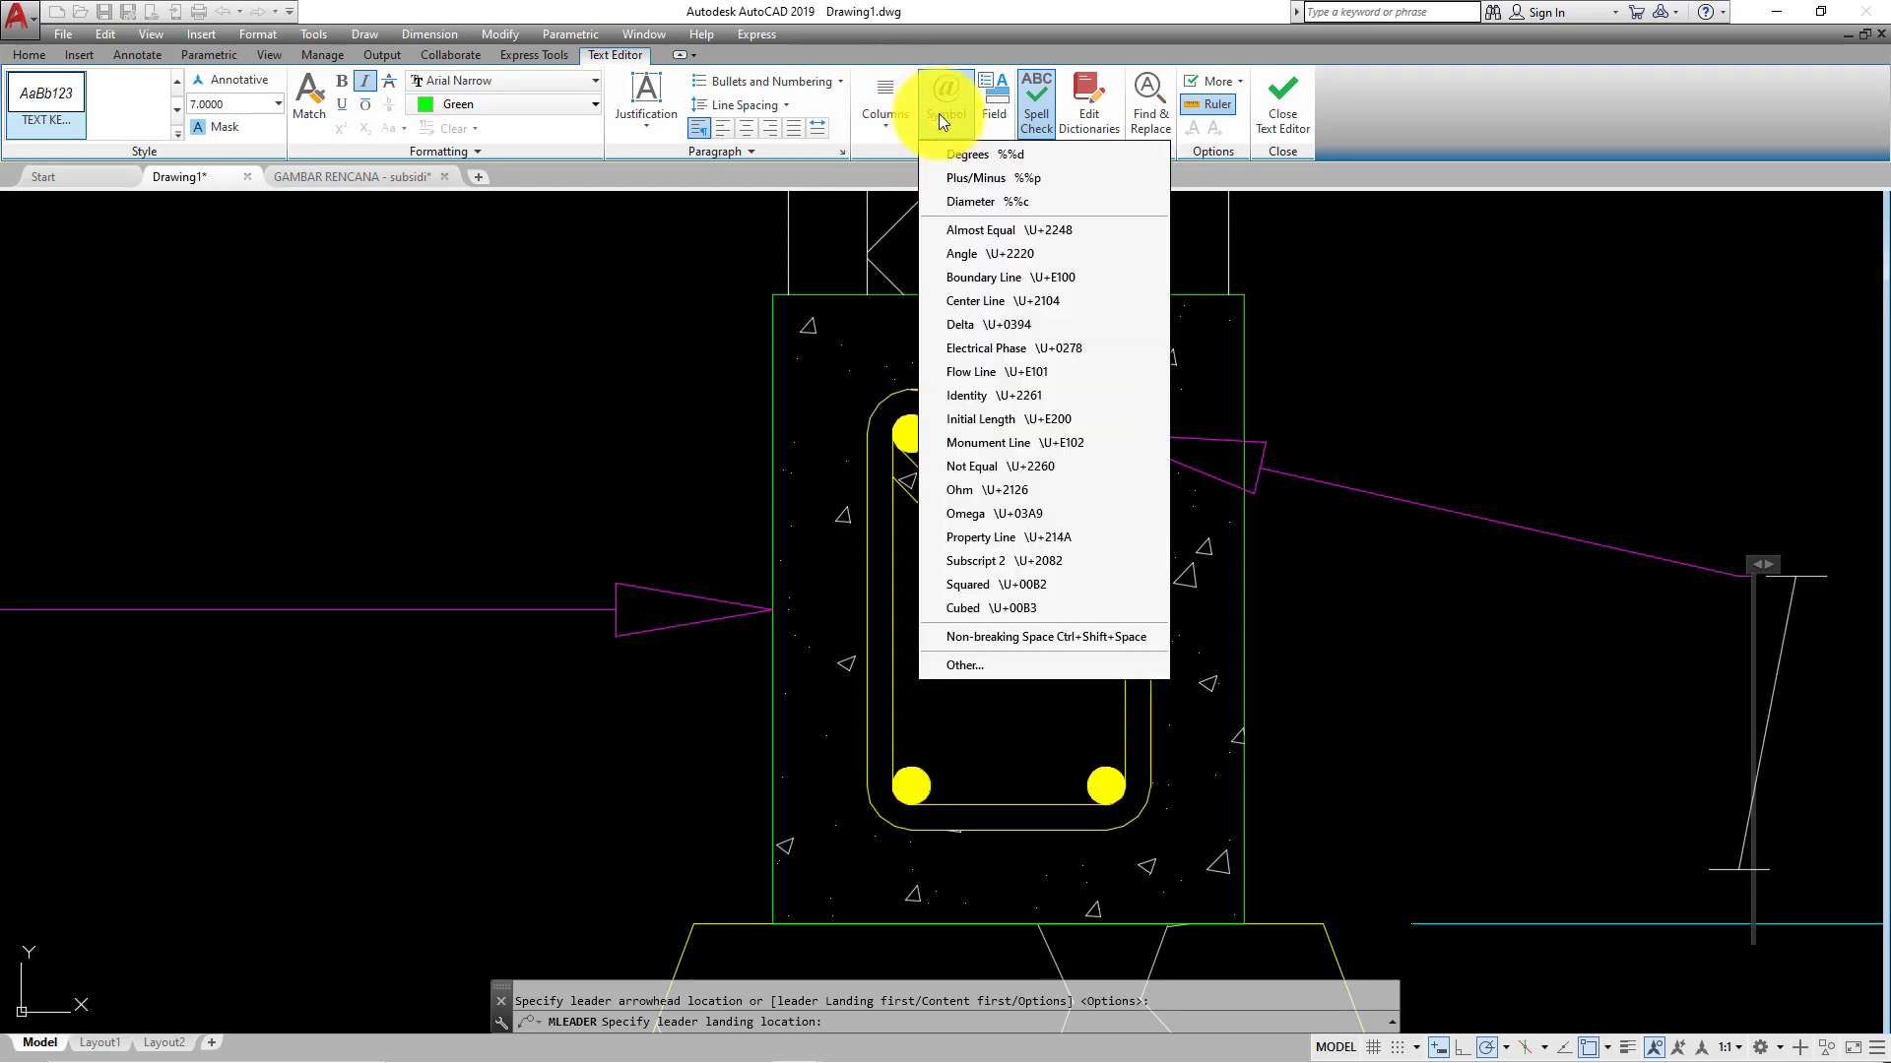
click(973, 203)
scroll(972, 203, down, 1)
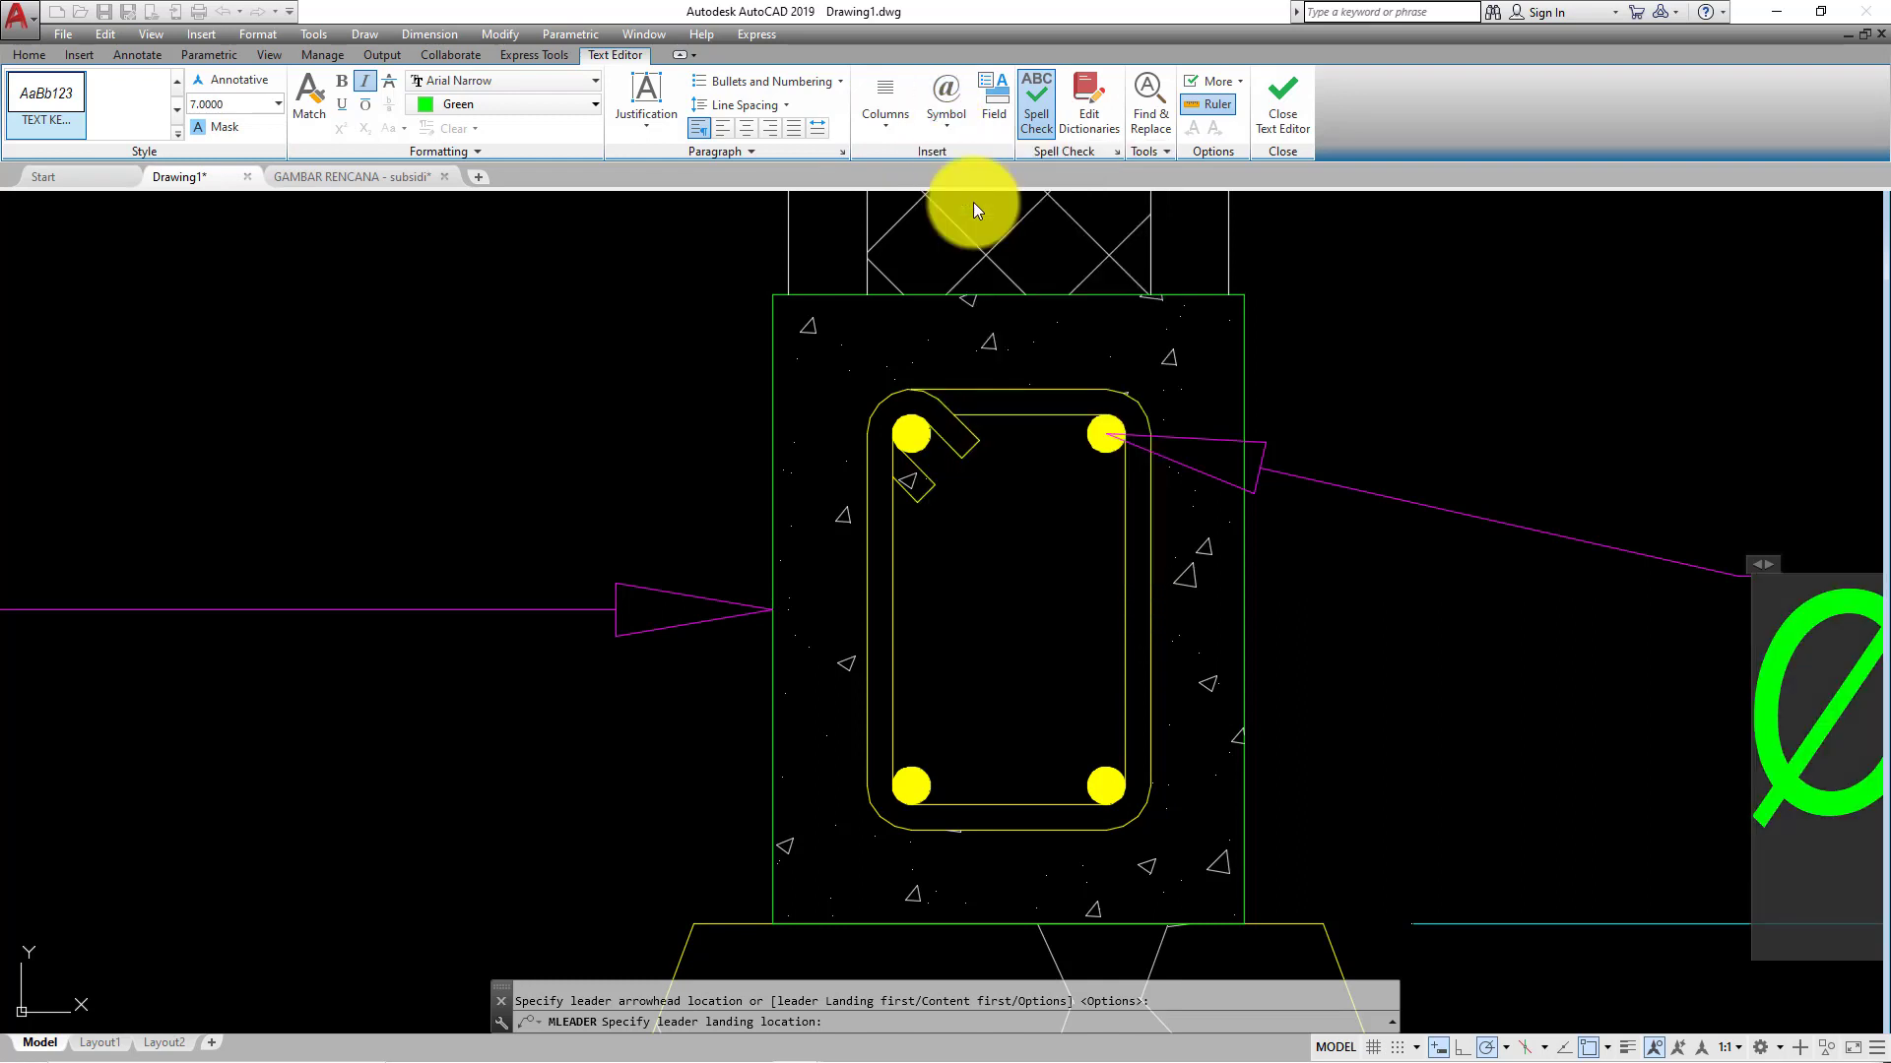
scroll(936, 286, down, 2)
text(1)
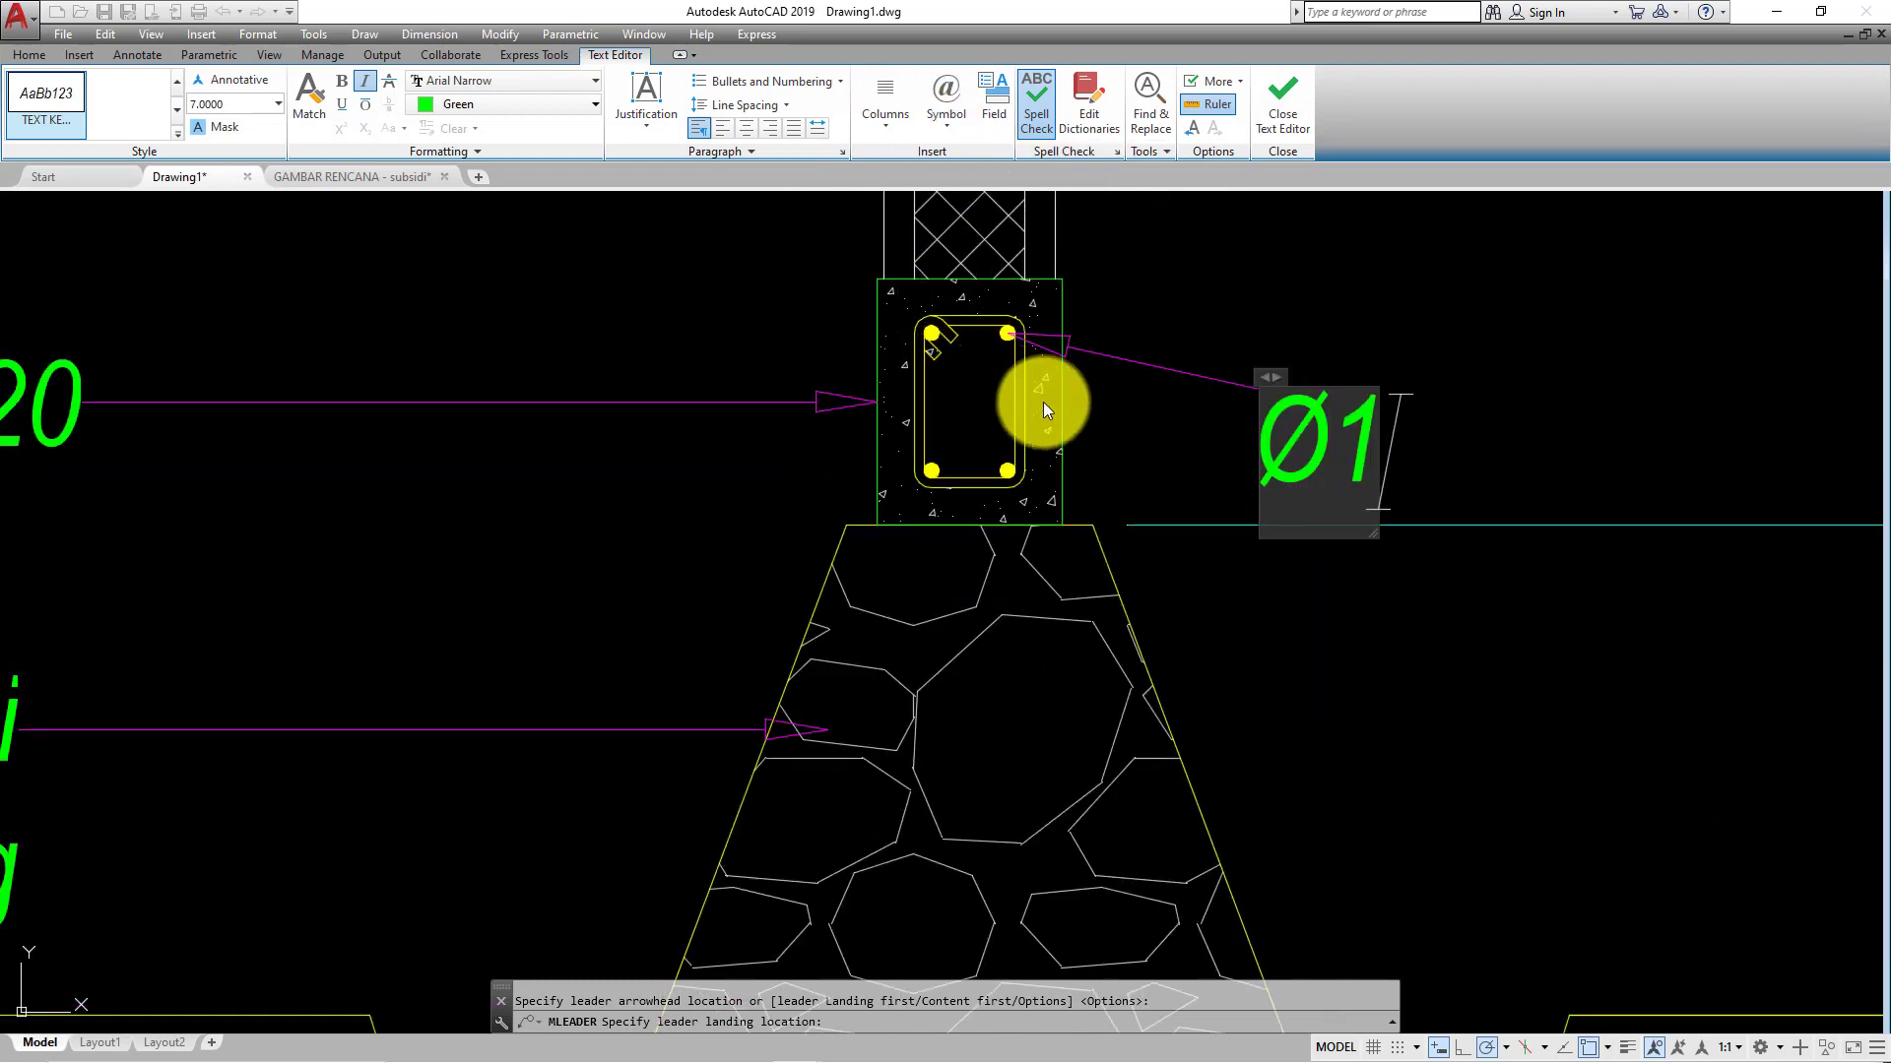
text(0)
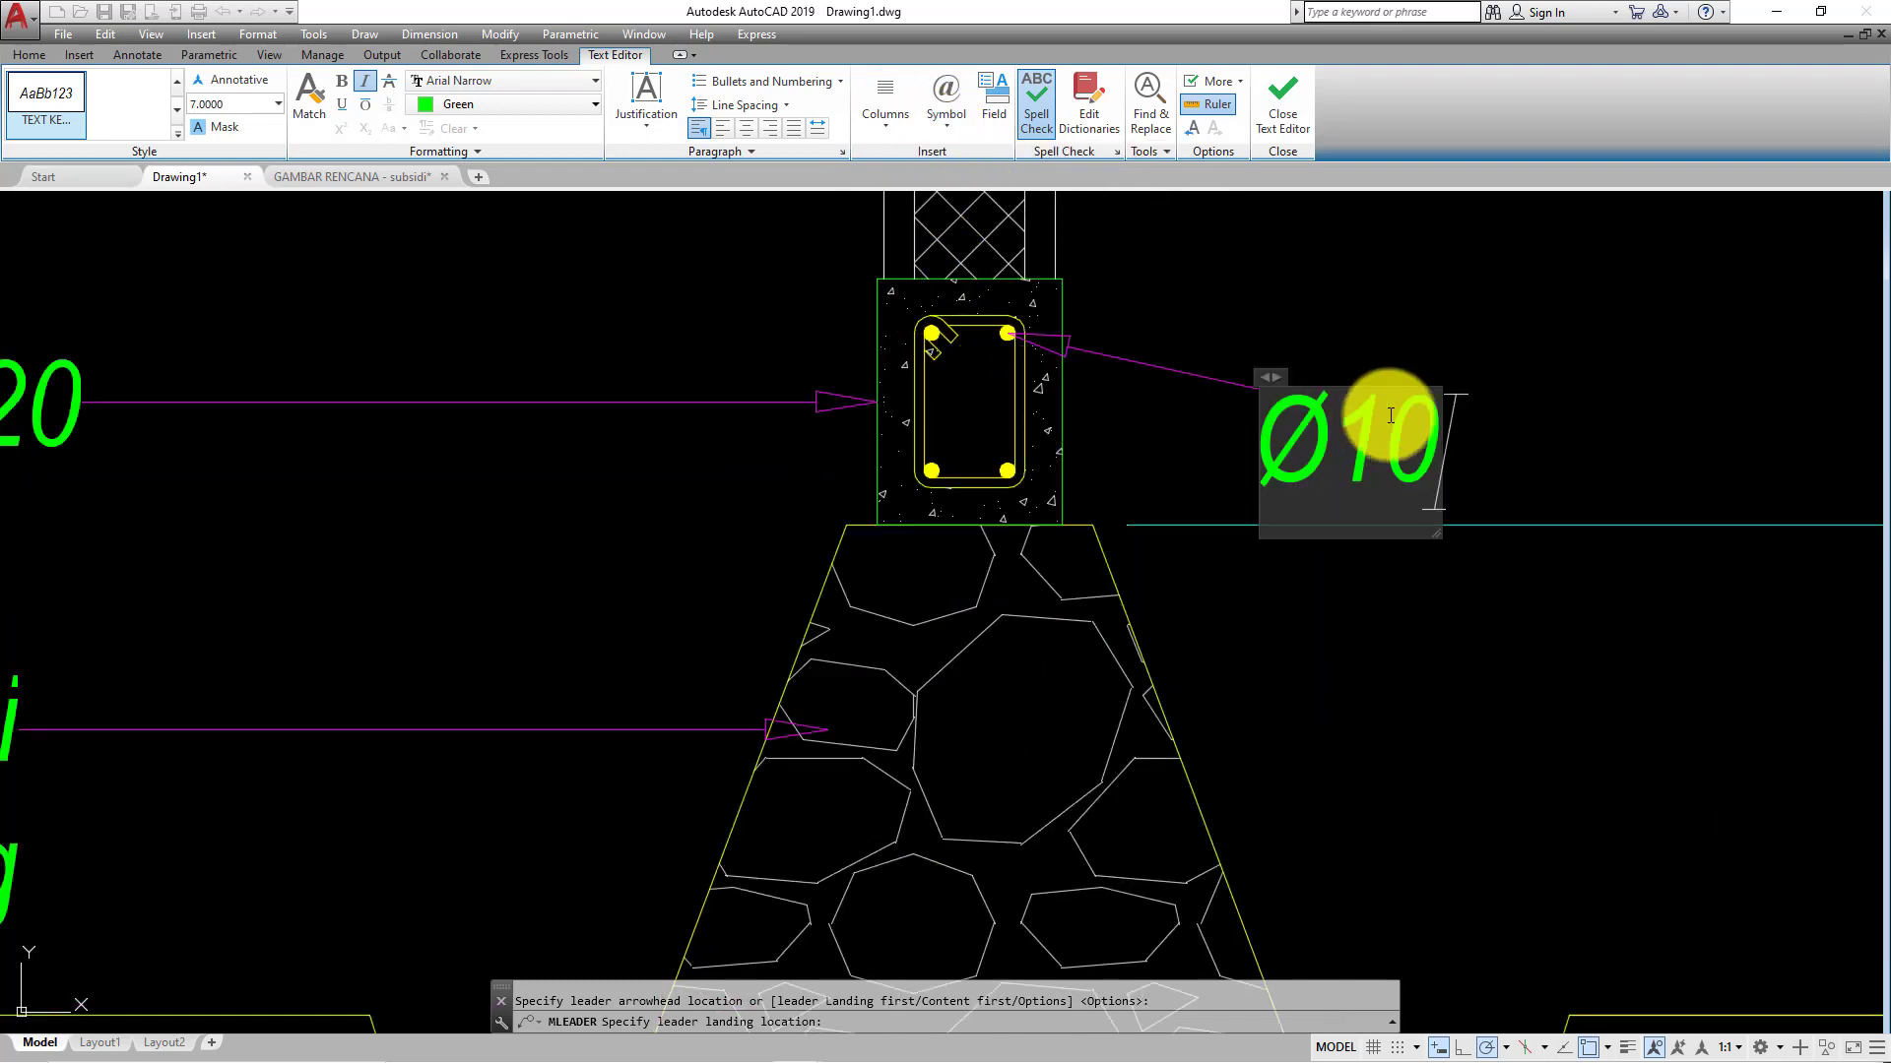
click(1274, 452)
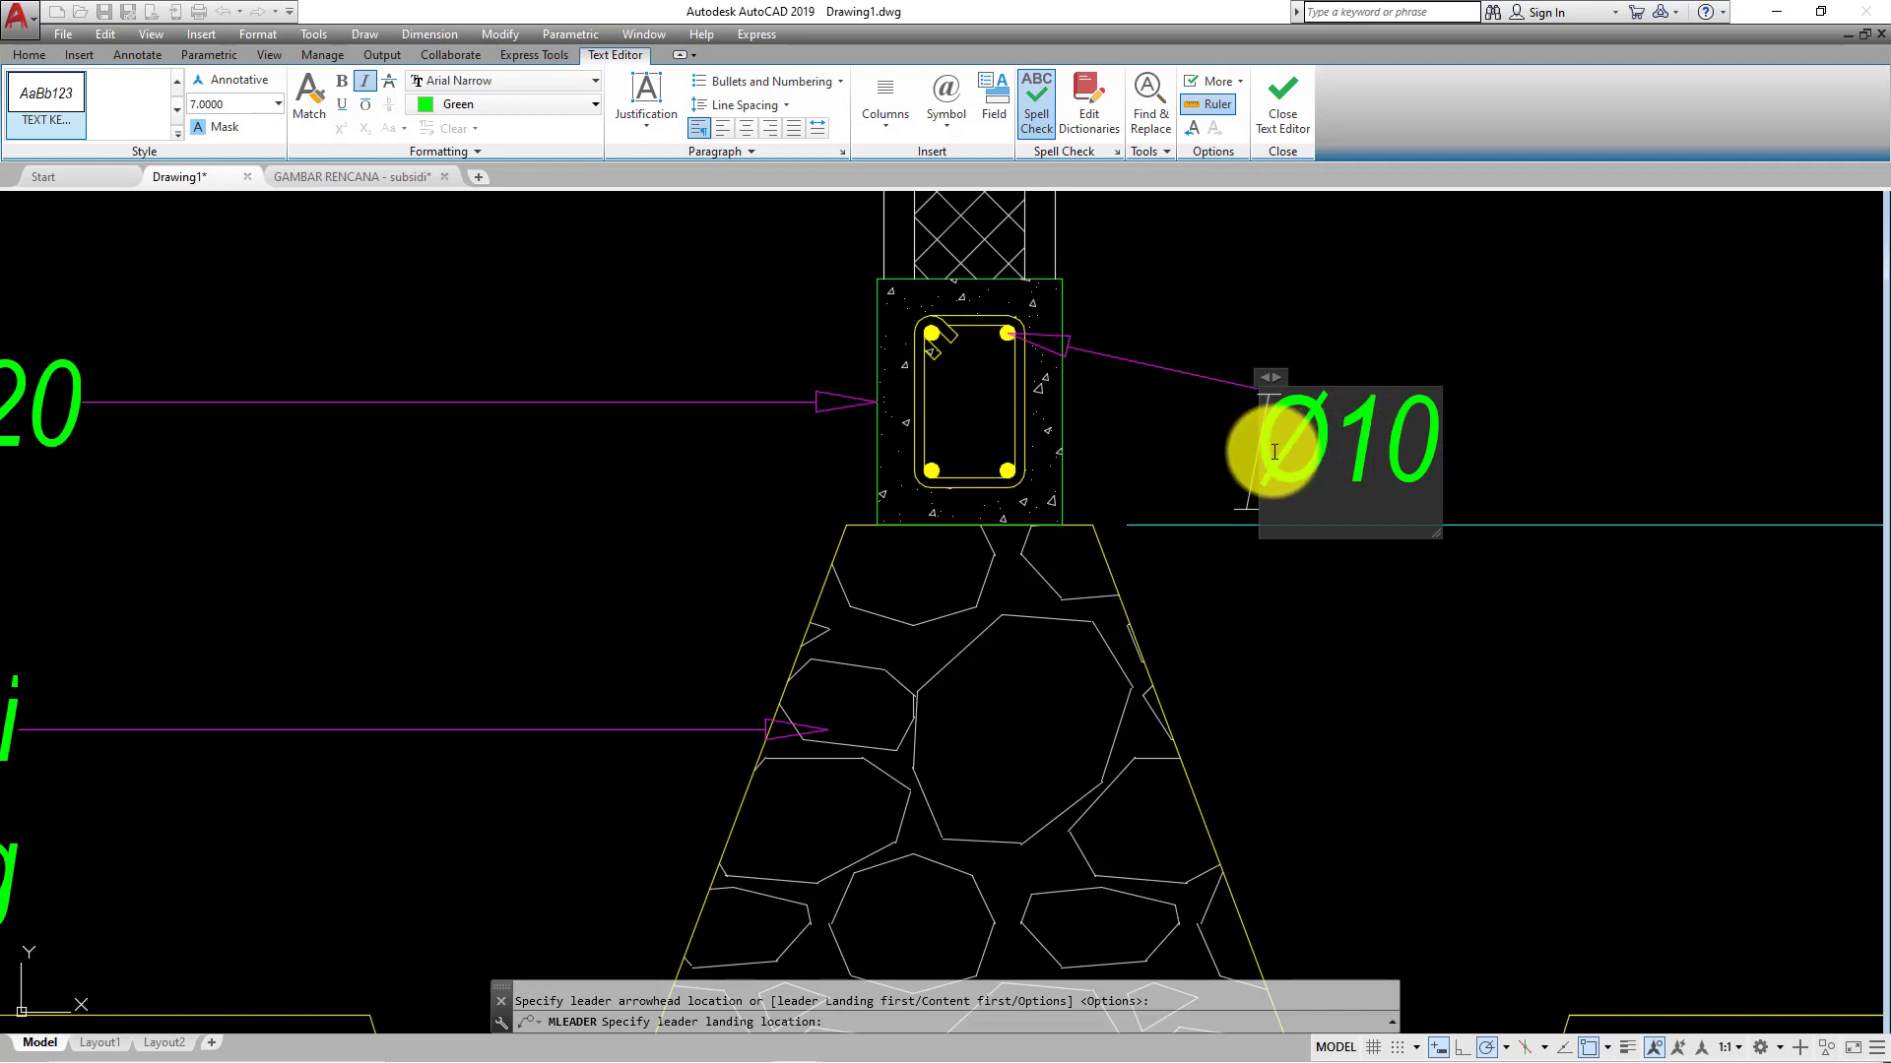
text(4)
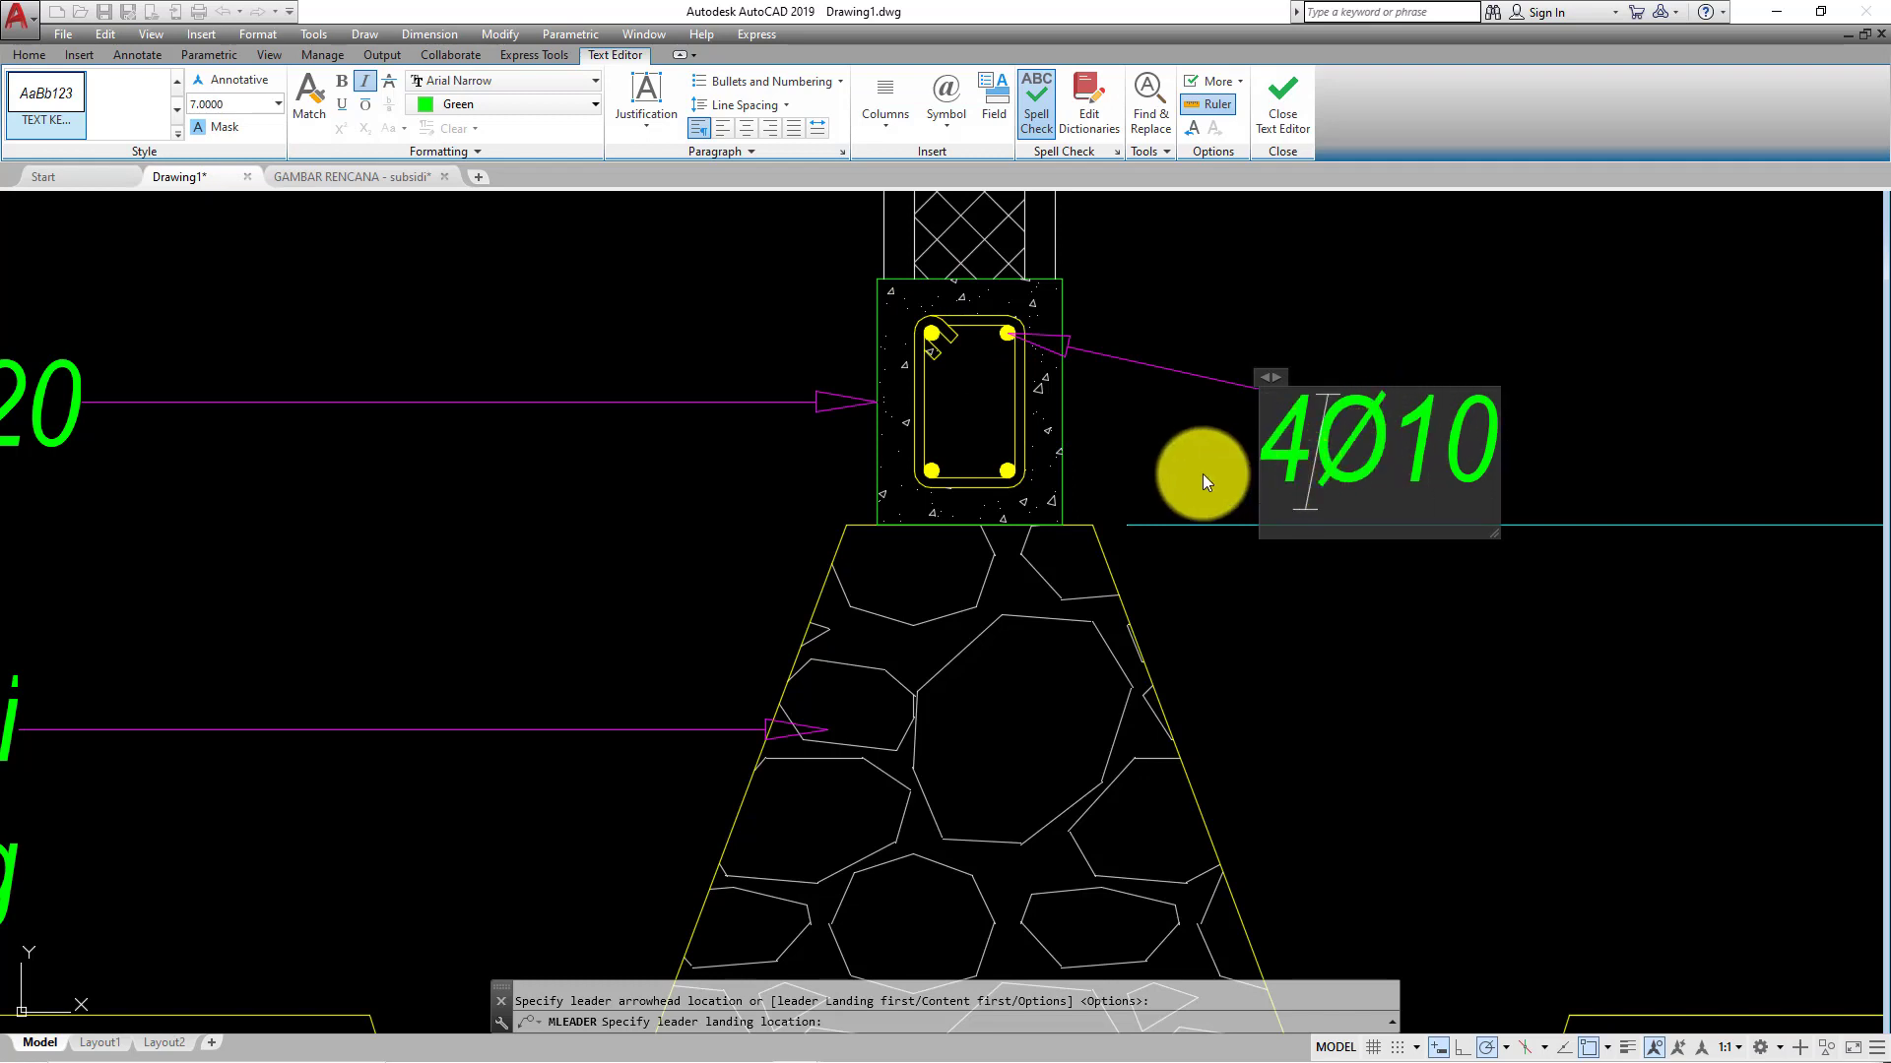
click(1220, 339)
mouse_move(1221, 339)
middle_down()
mouse_move(1232, 410)
mouse_move(1158, 557)
middle_up()
- Move the 4Ø10 callout's landing up and to the right
click(1173, 515)
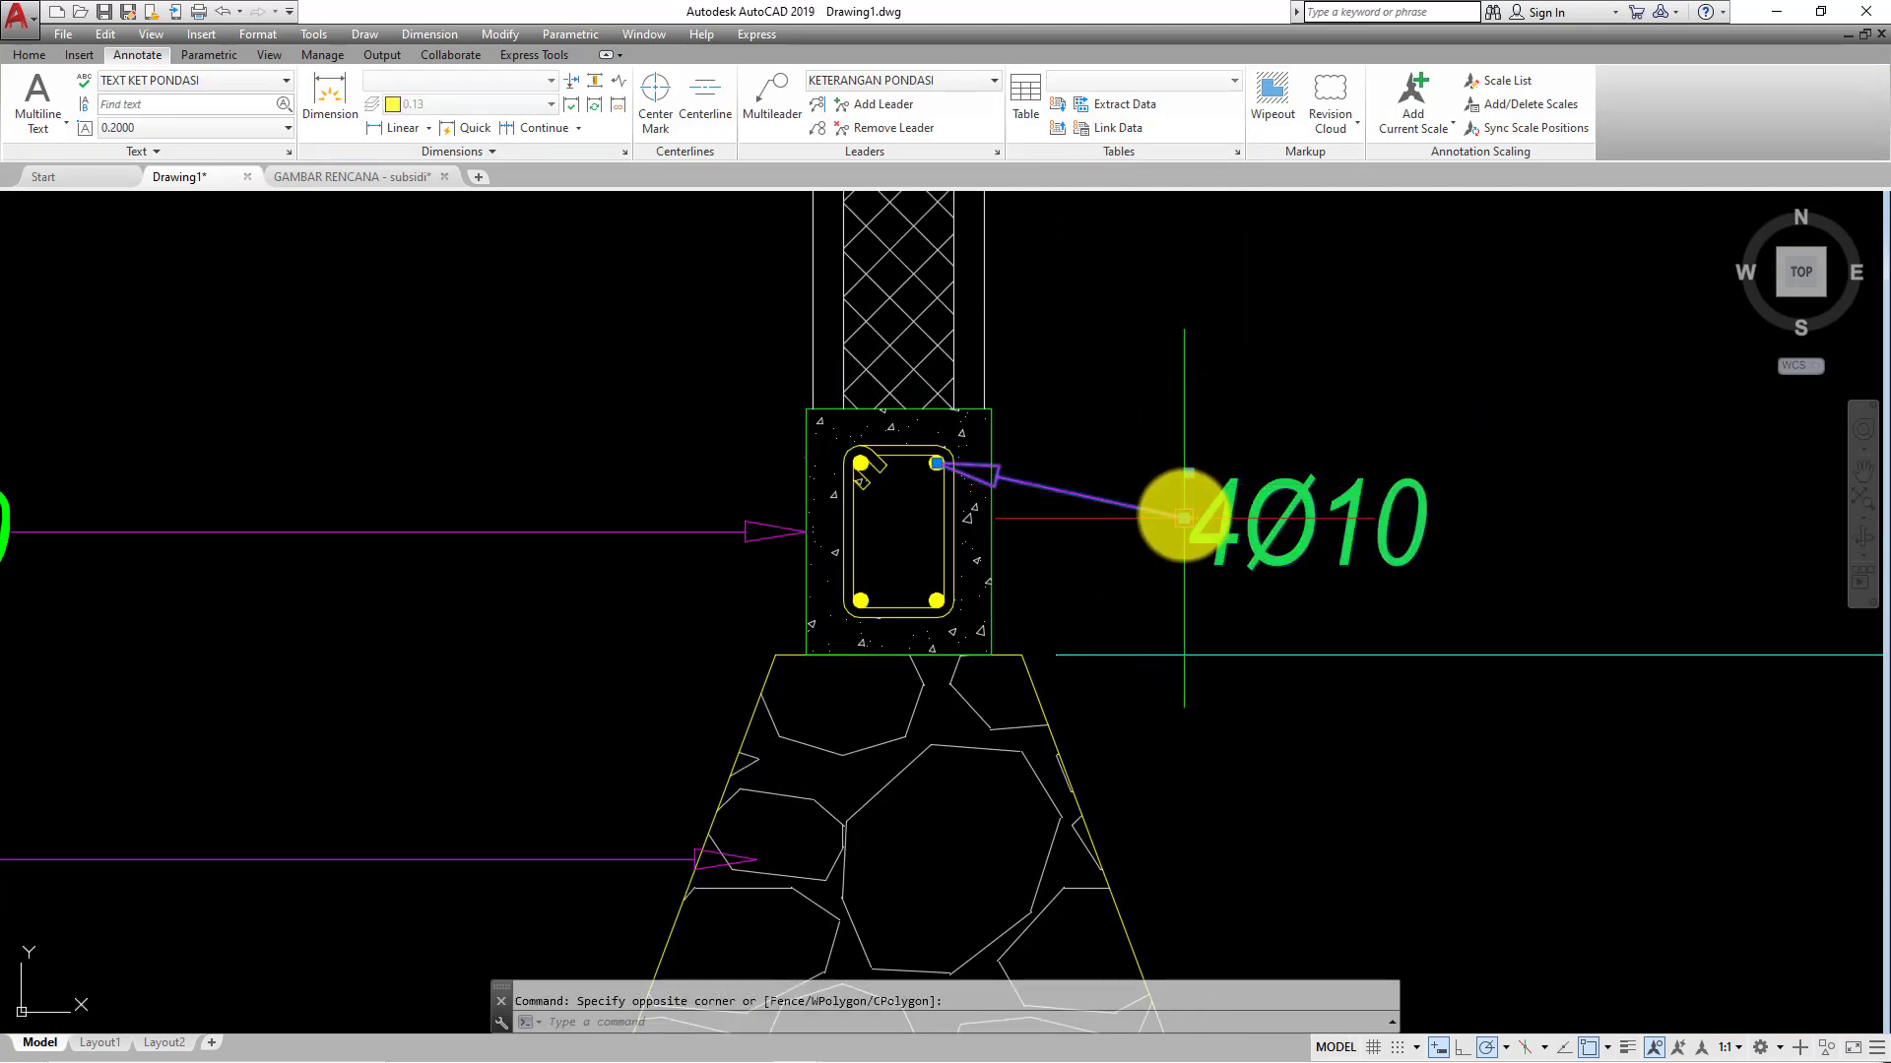
click(1184, 518)
click(1332, 431)
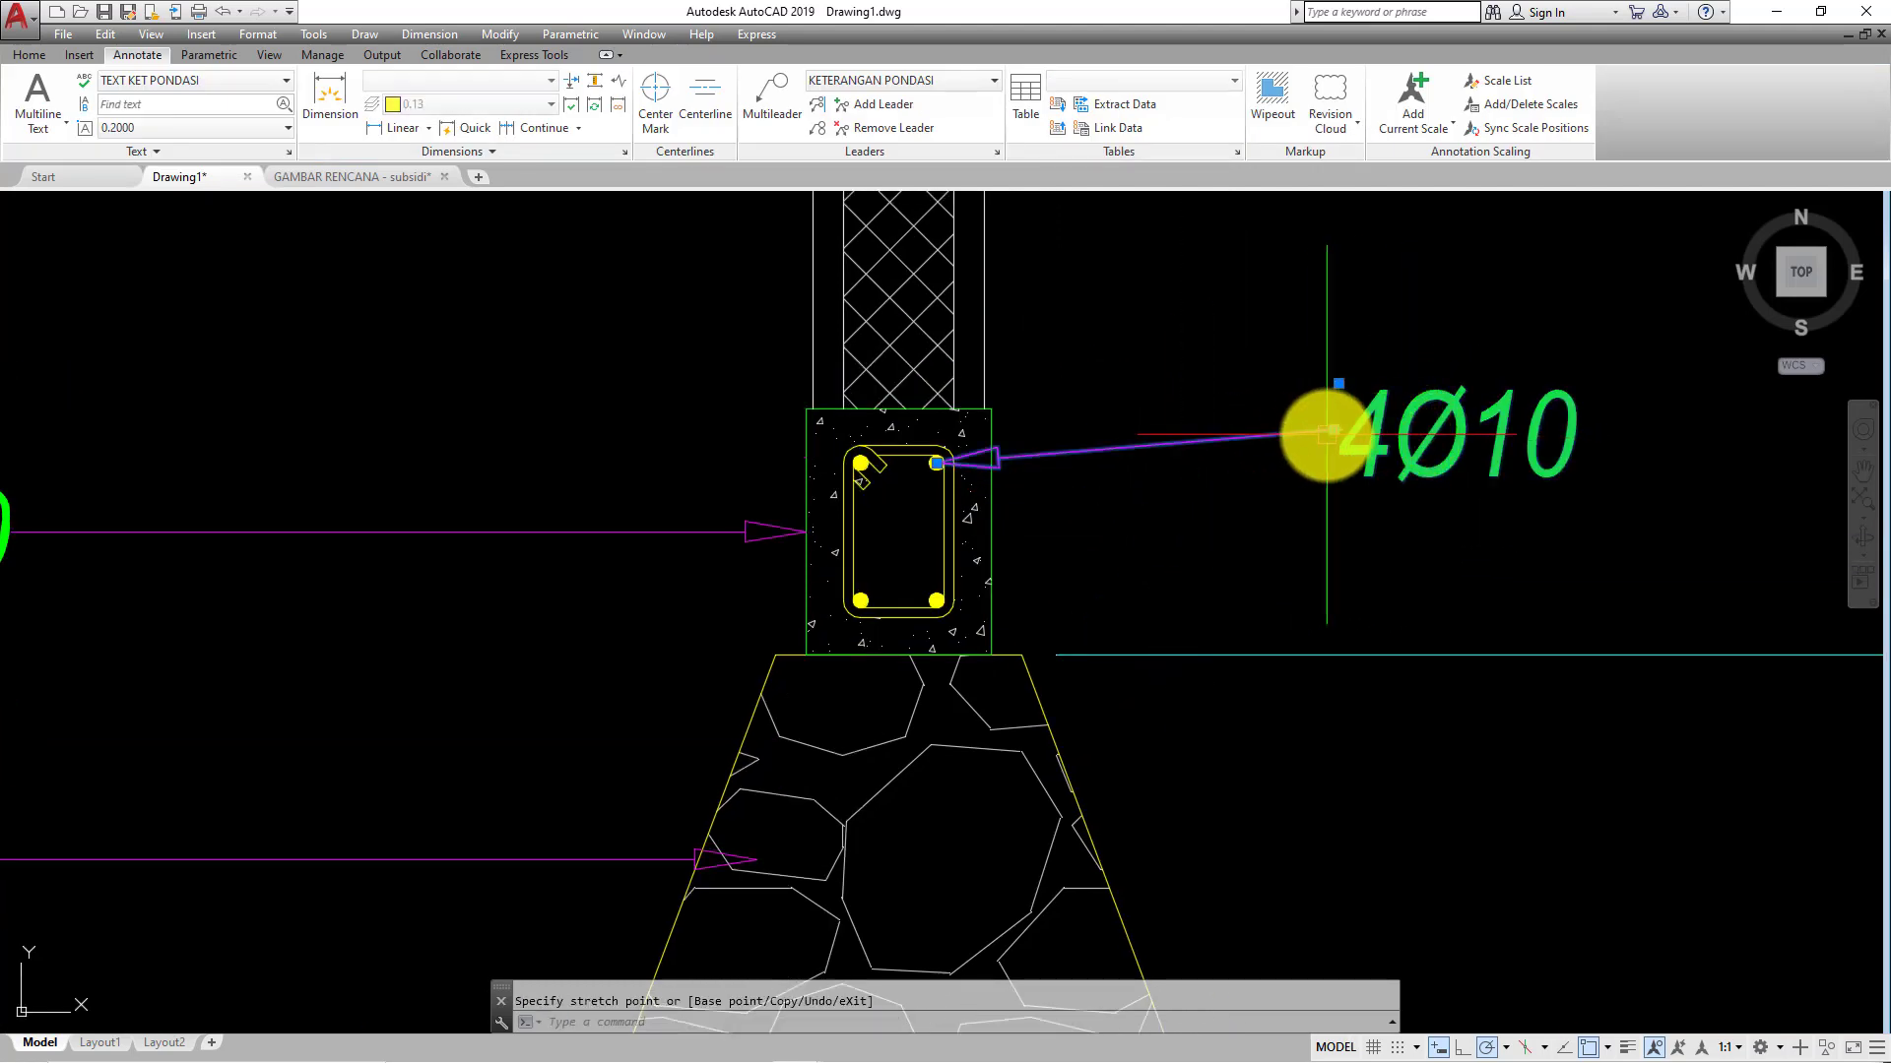
click(1336, 430)
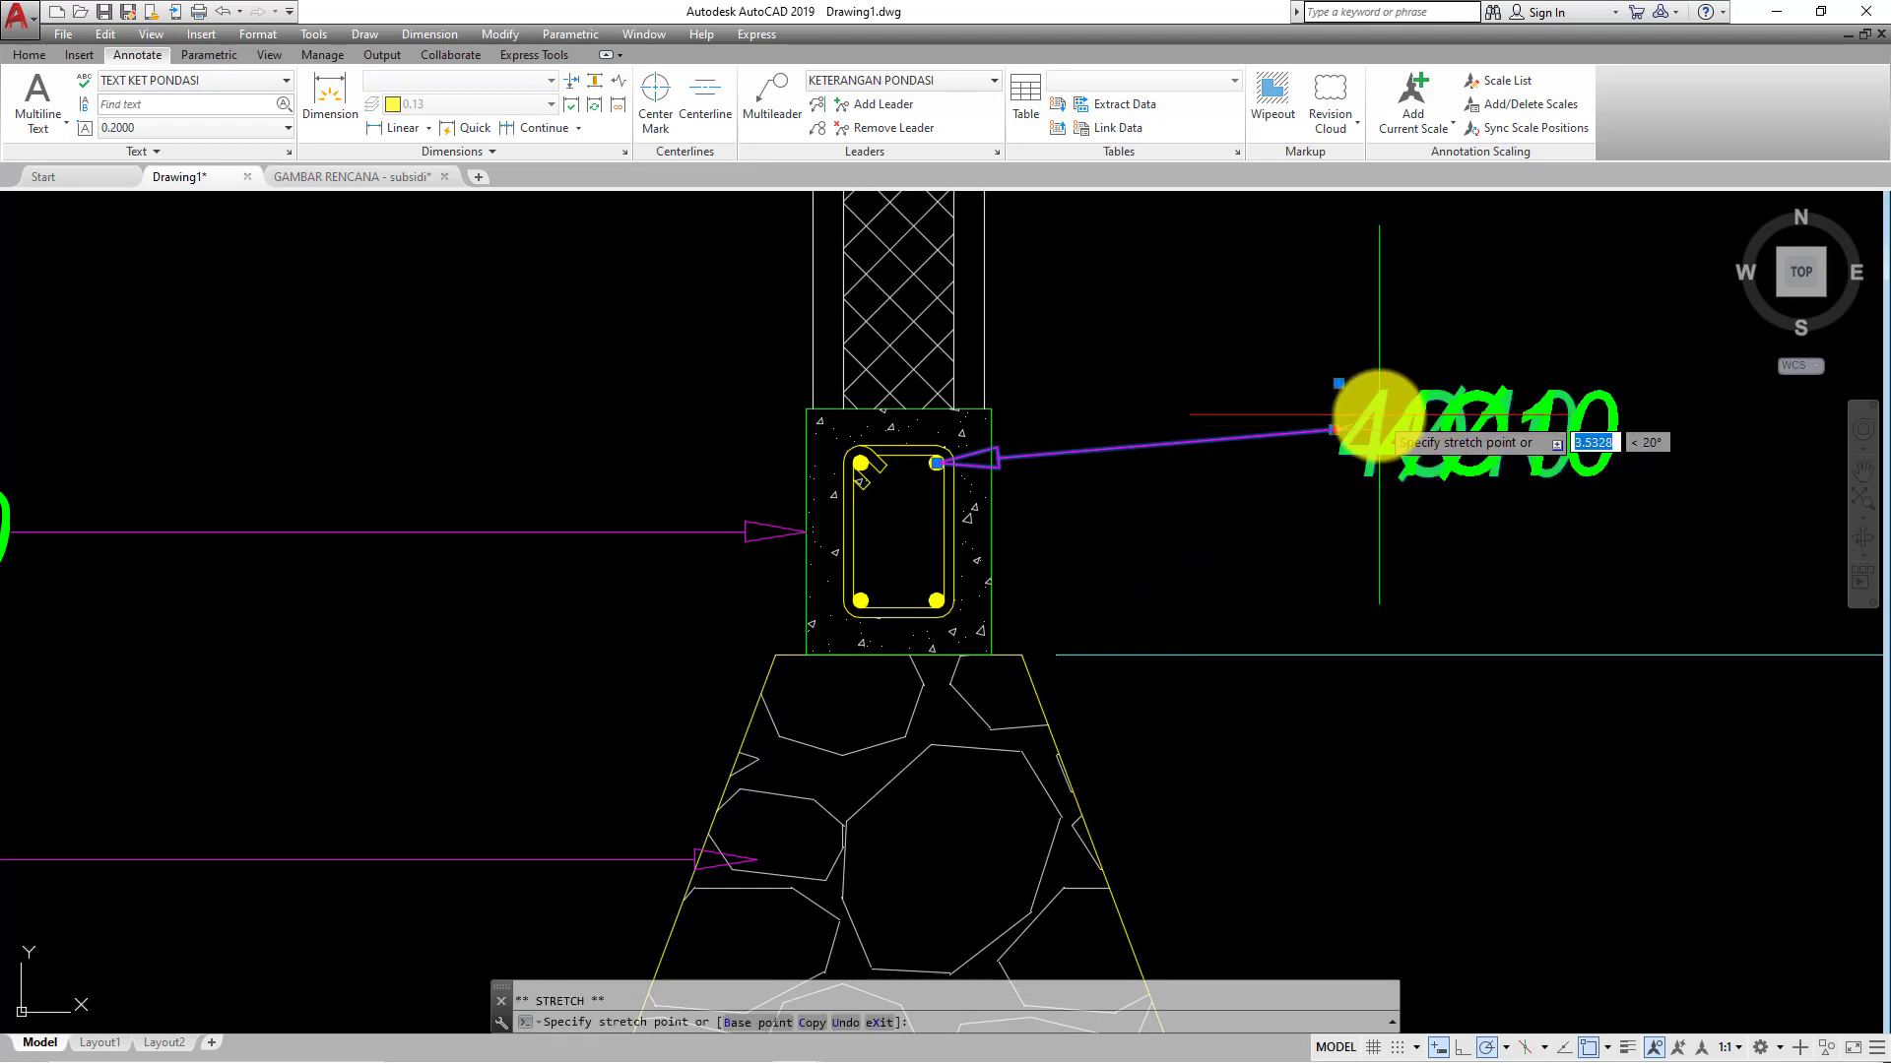
- Add extra 4Ø10 leaders to the bottom-right and bottom-left rebars
click(860, 106)
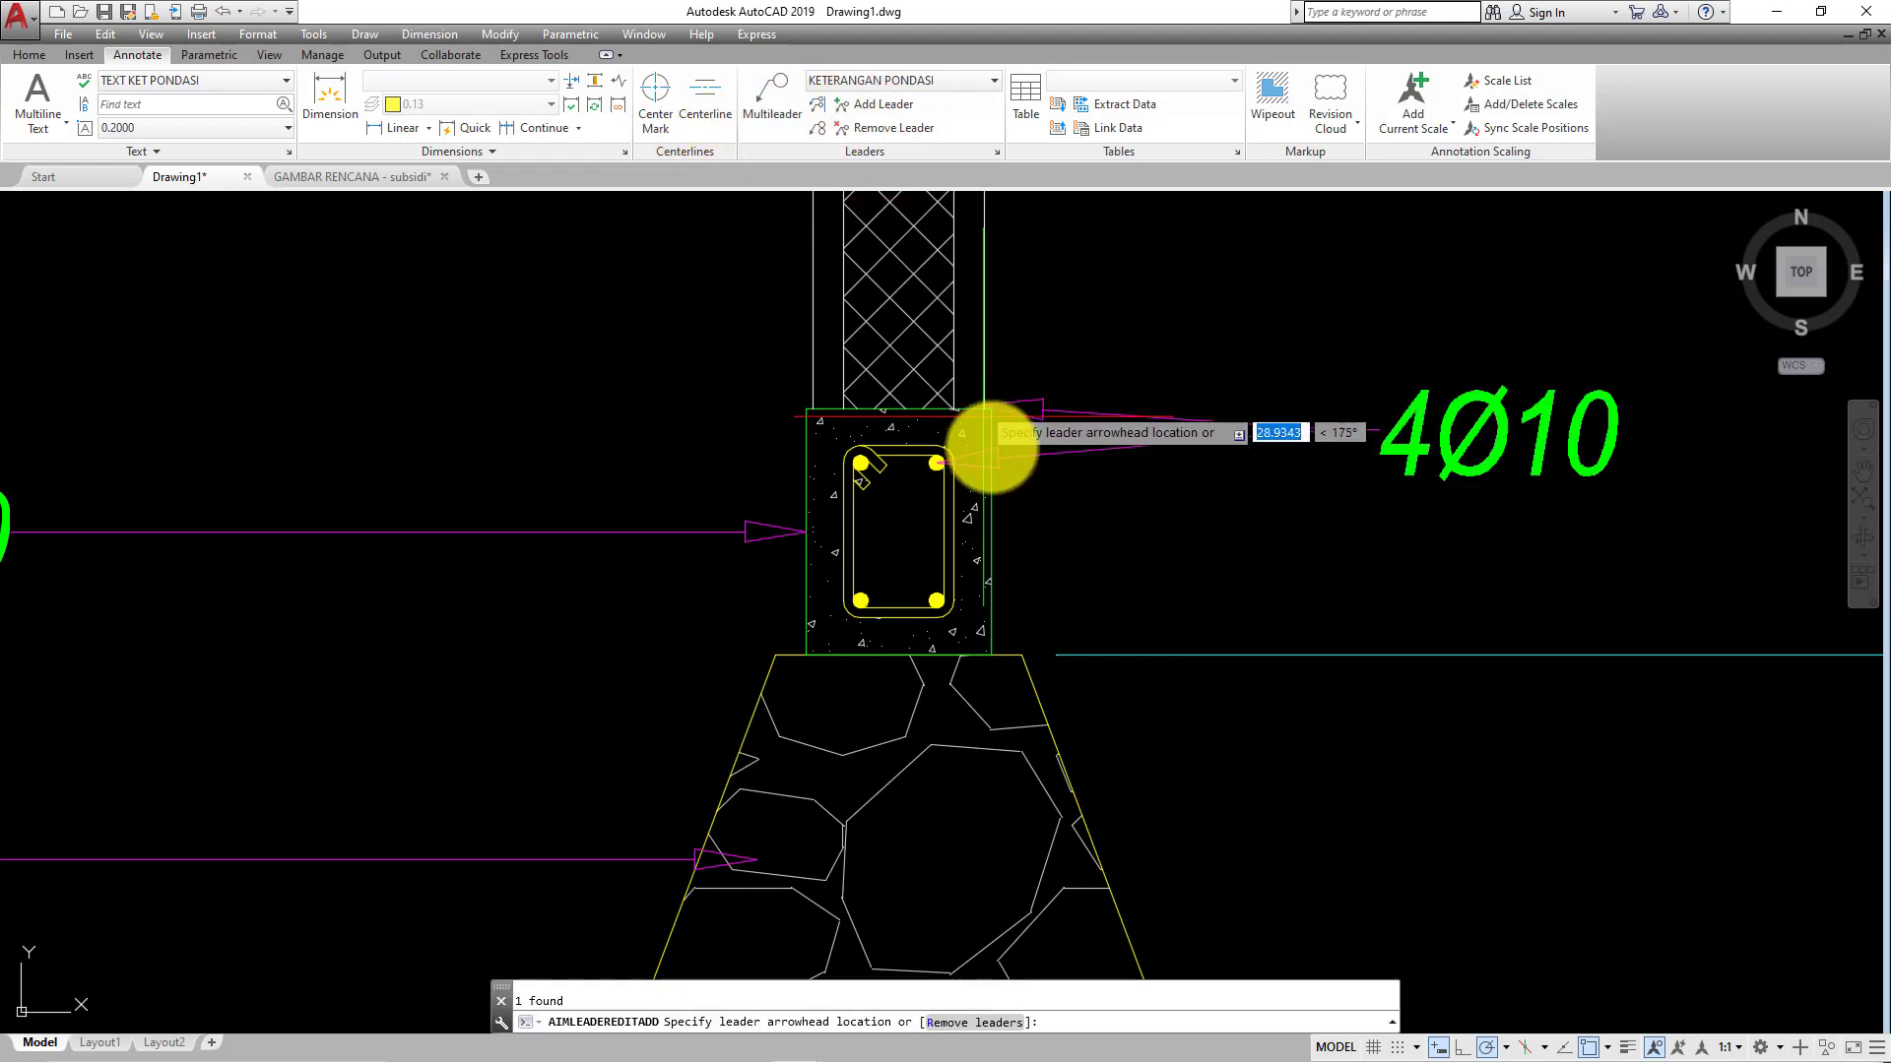
click(937, 594)
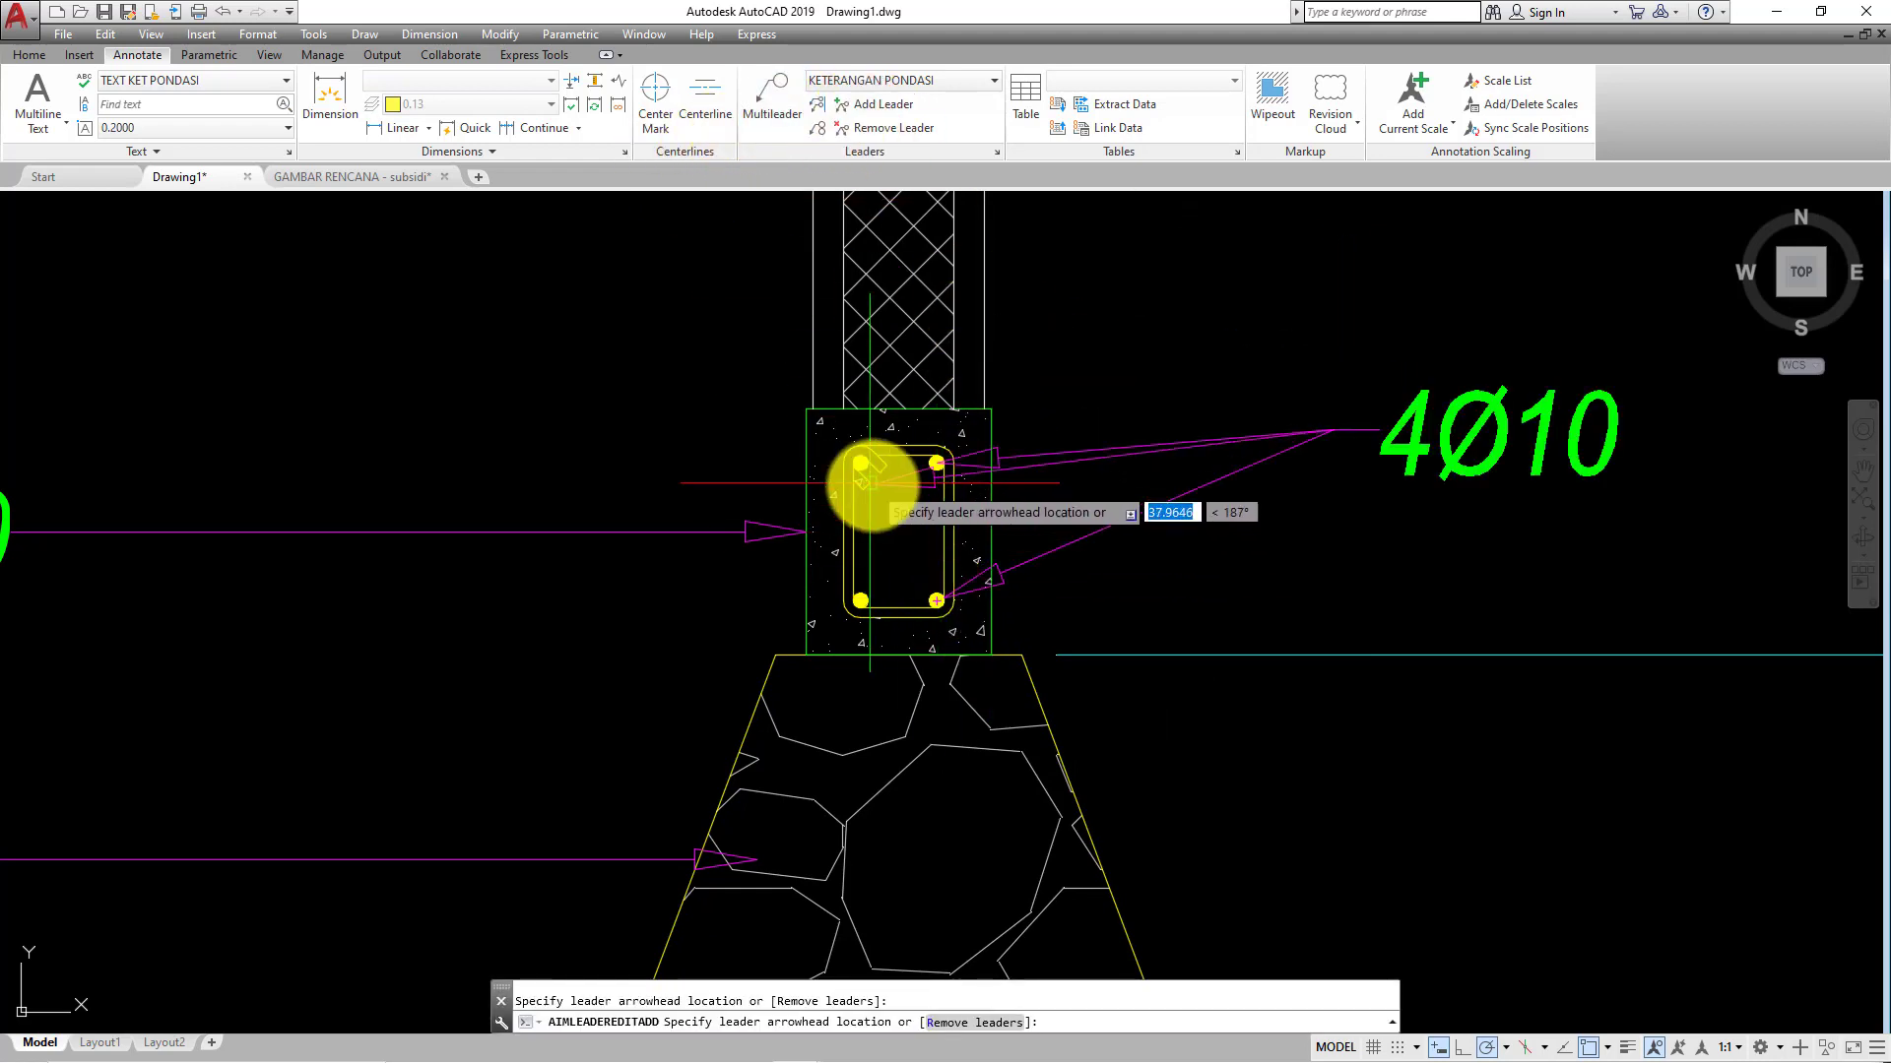
click(861, 598)
key(Escape)
- Remove the lower leader from the 4Ø10 callout
middle_drag(1392, 507, 1195, 506)
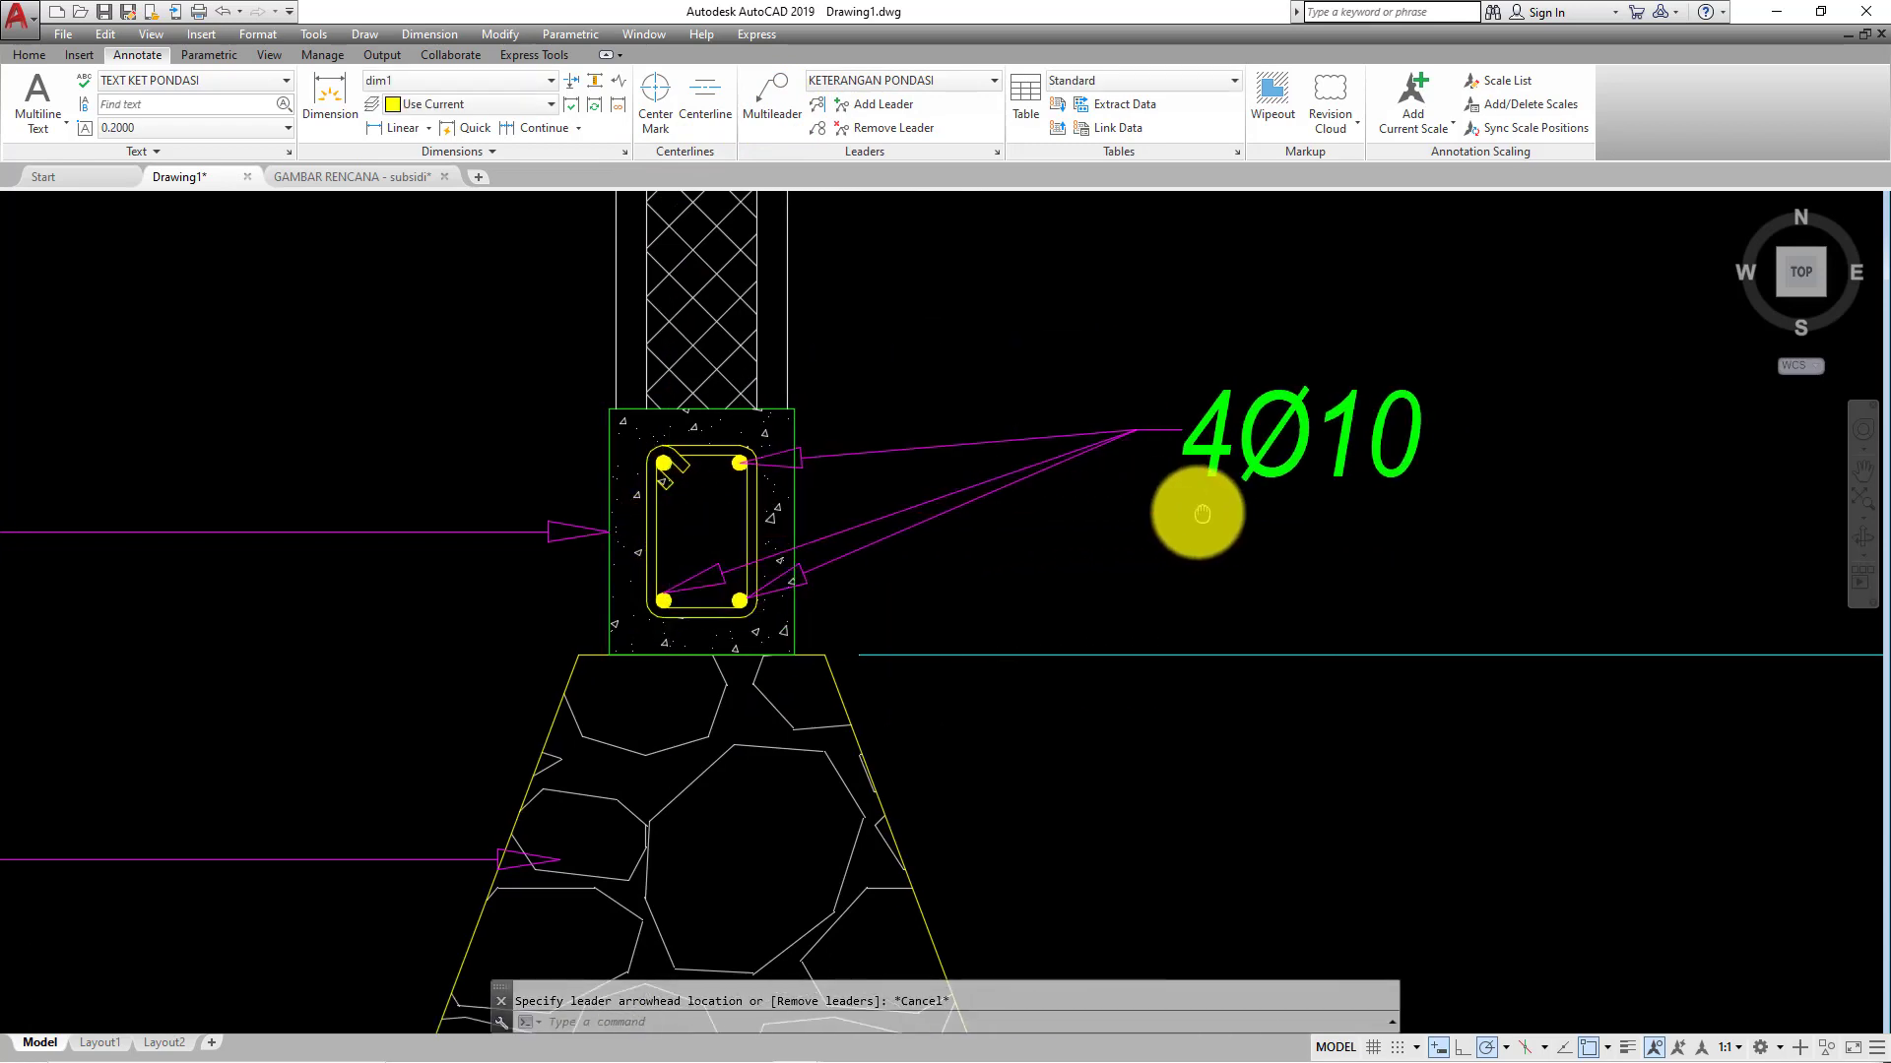
click(924, 437)
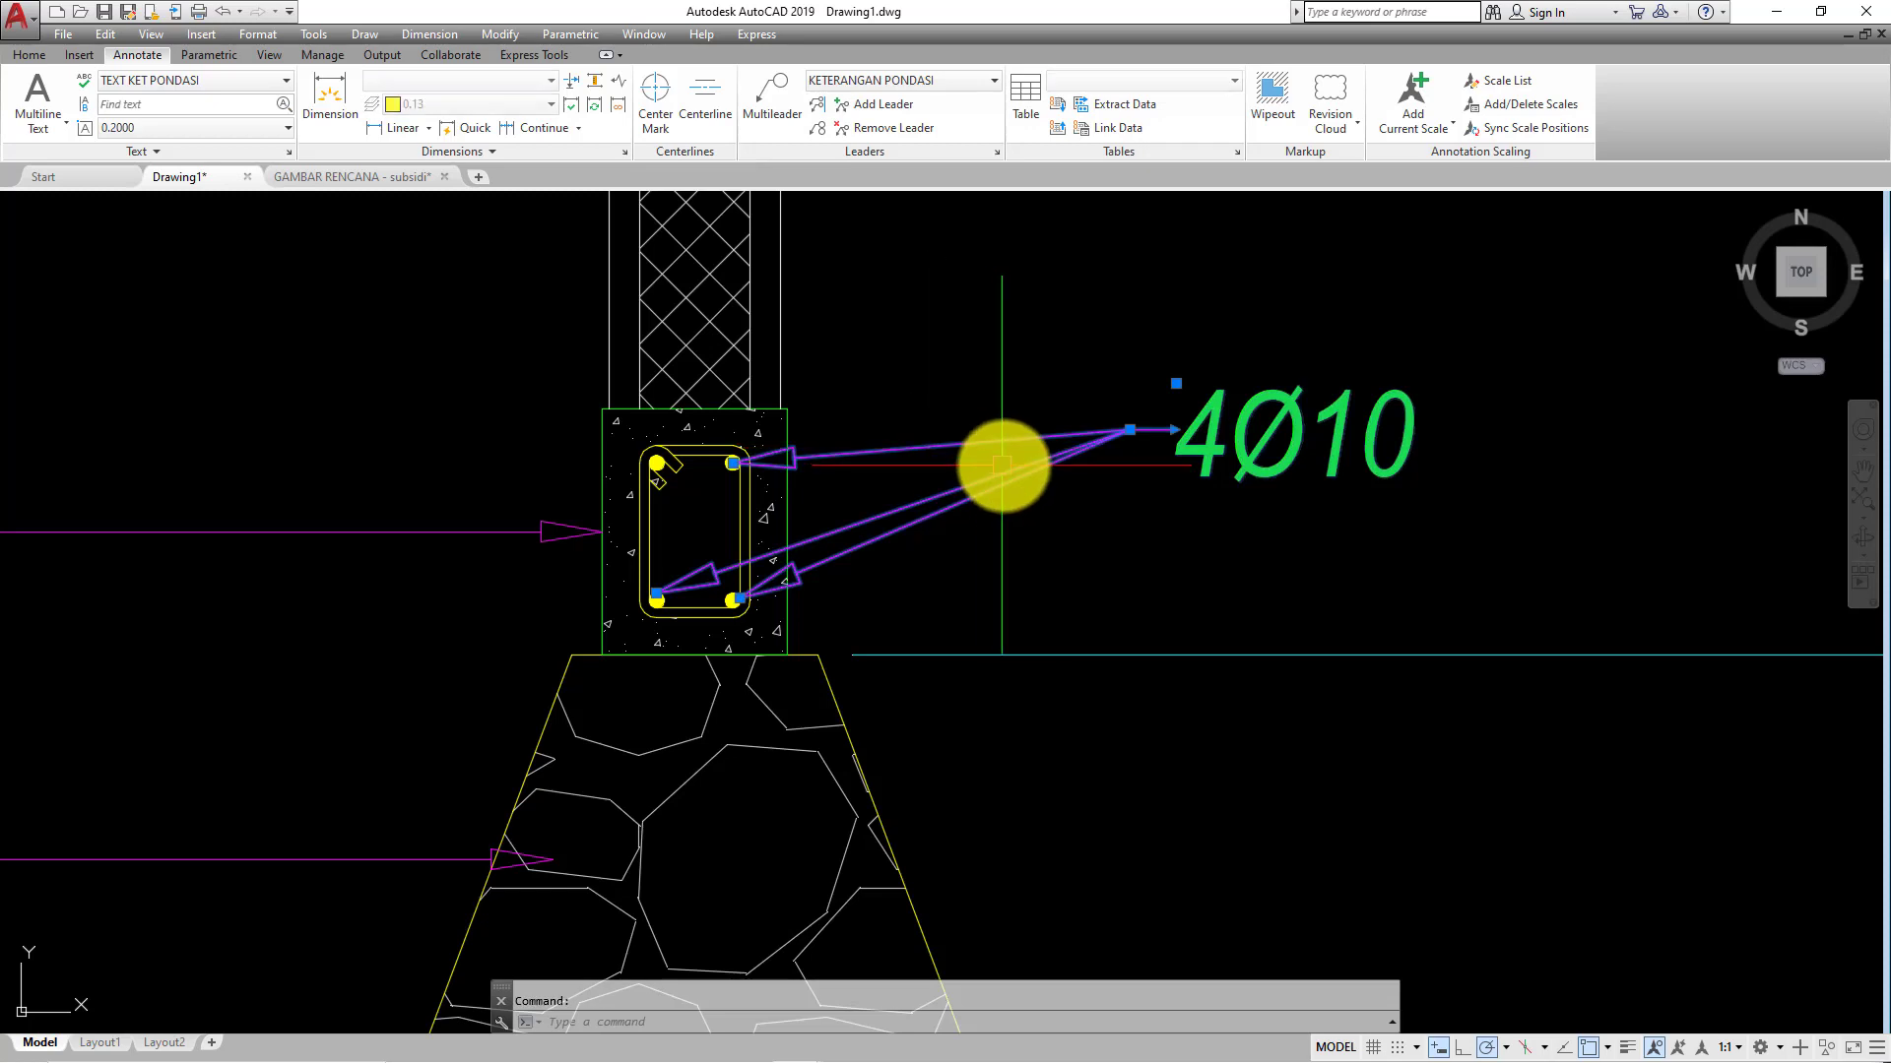
click(869, 132)
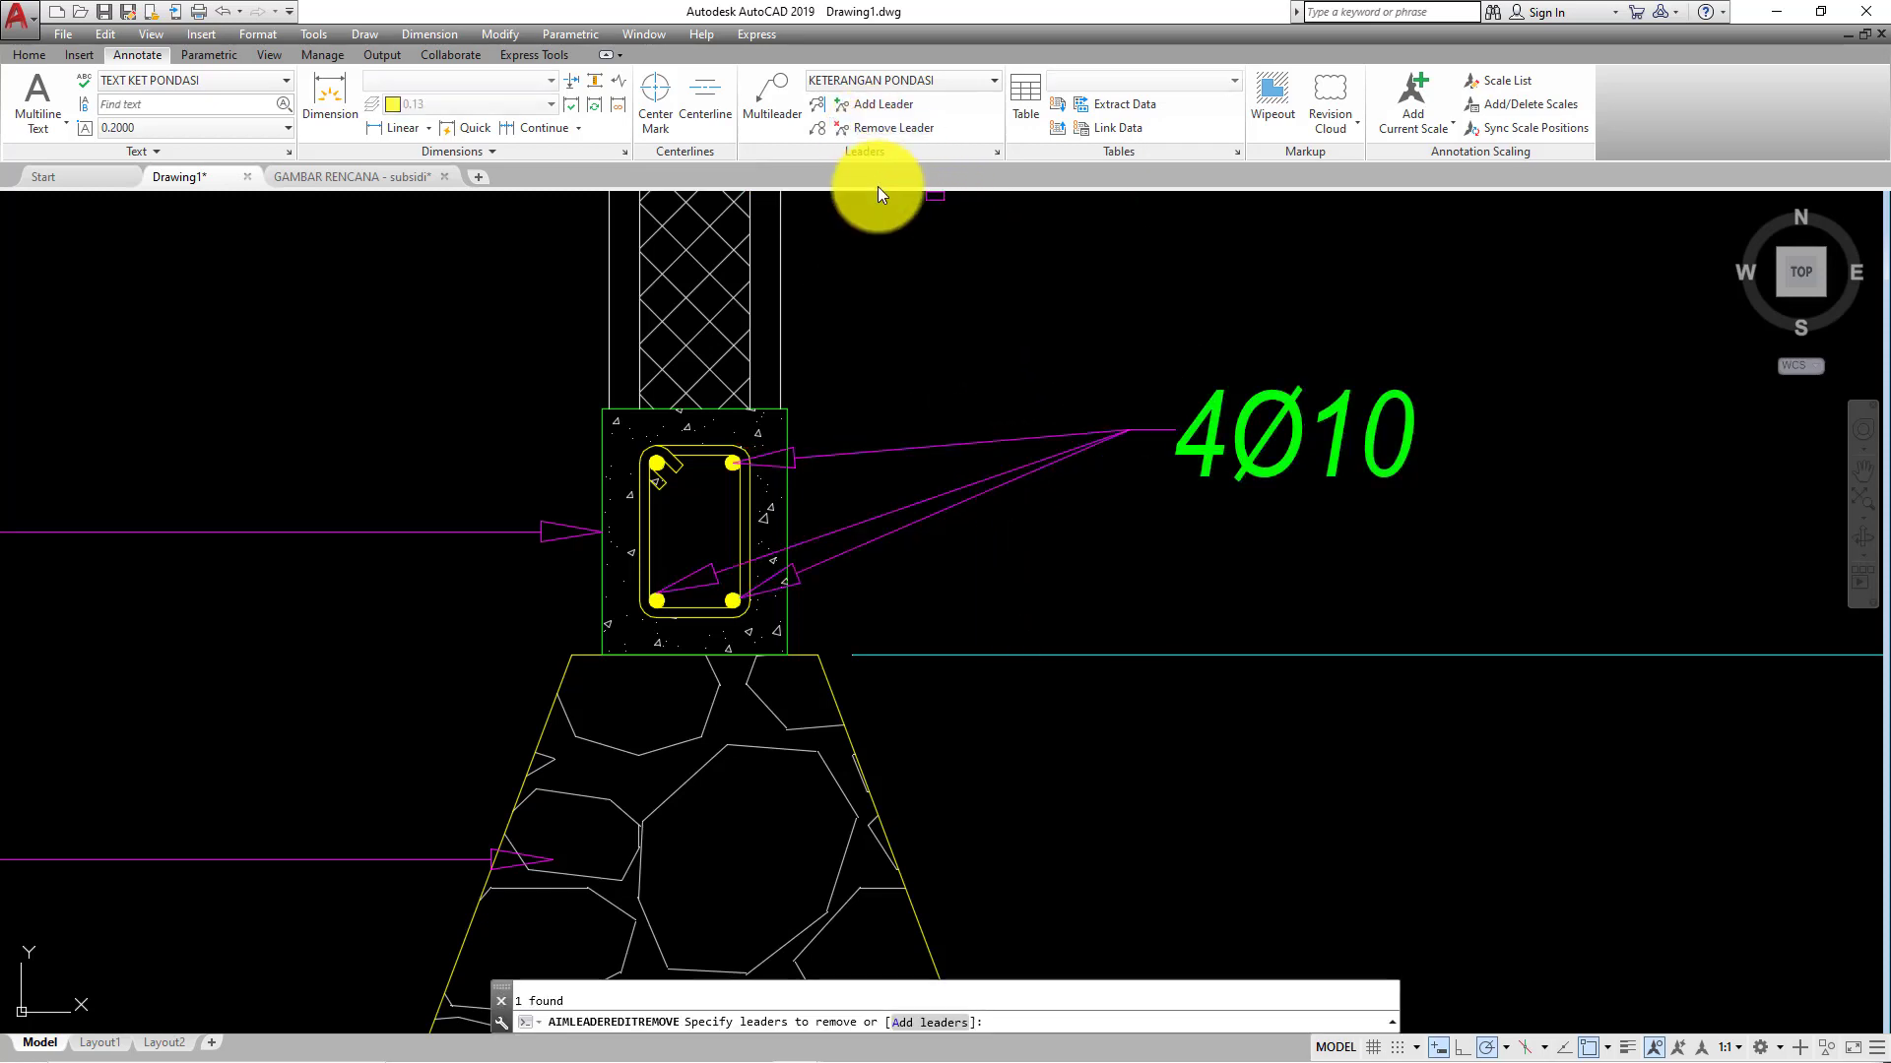
click(853, 522)
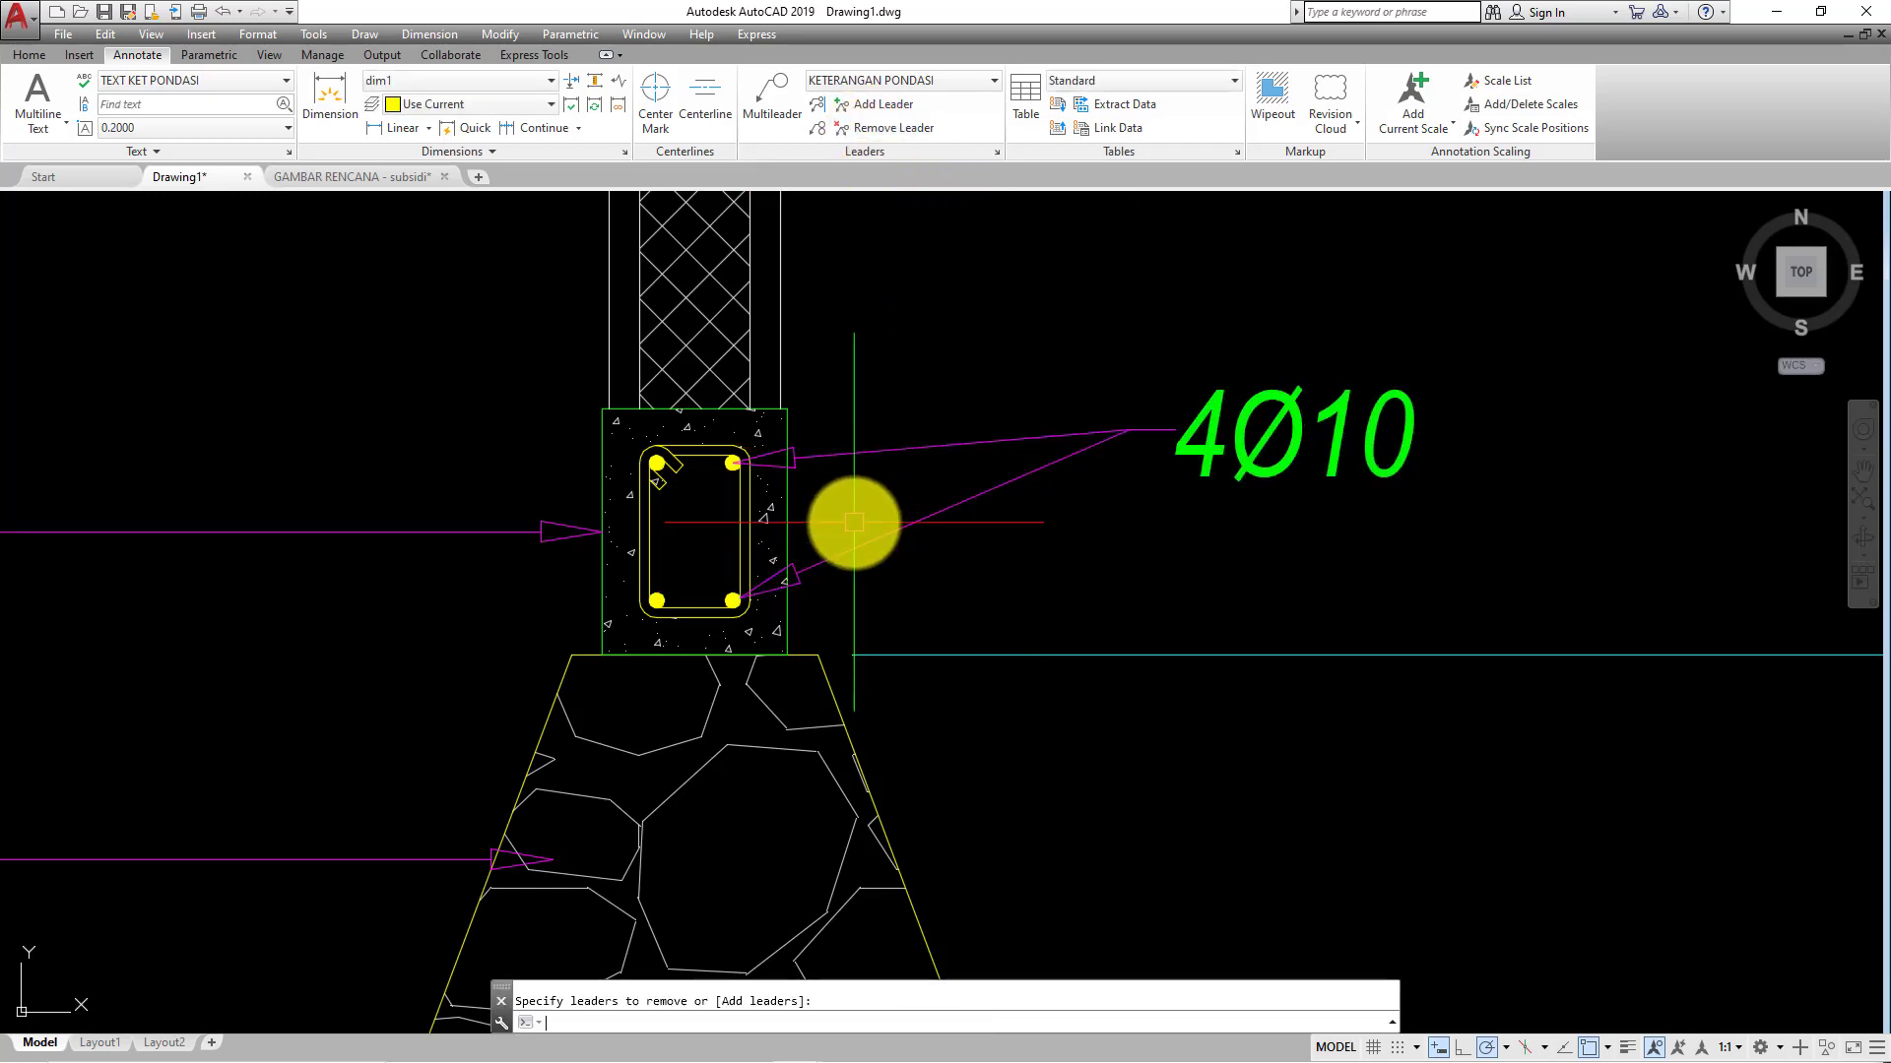
key(Return)
- Add a new 4Ø10 leader pointing at the bottom-left rebar
click(872, 103)
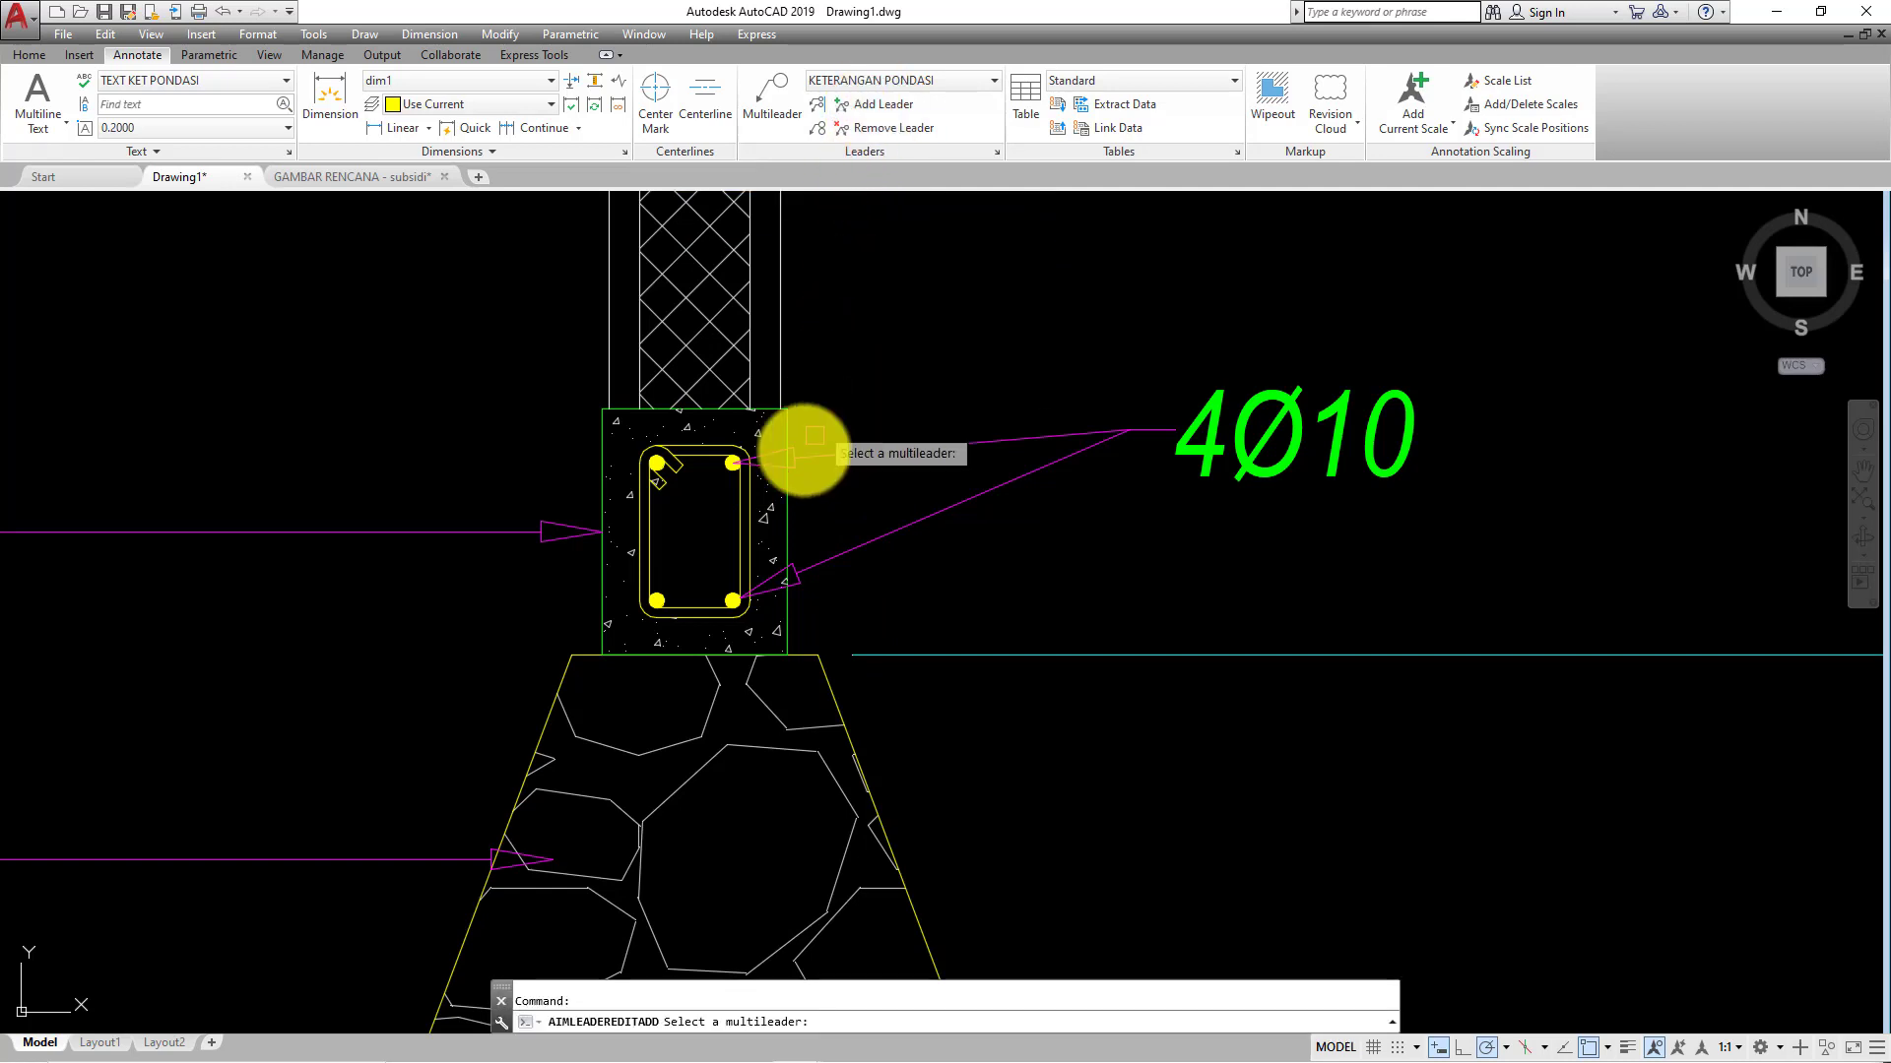
click(826, 455)
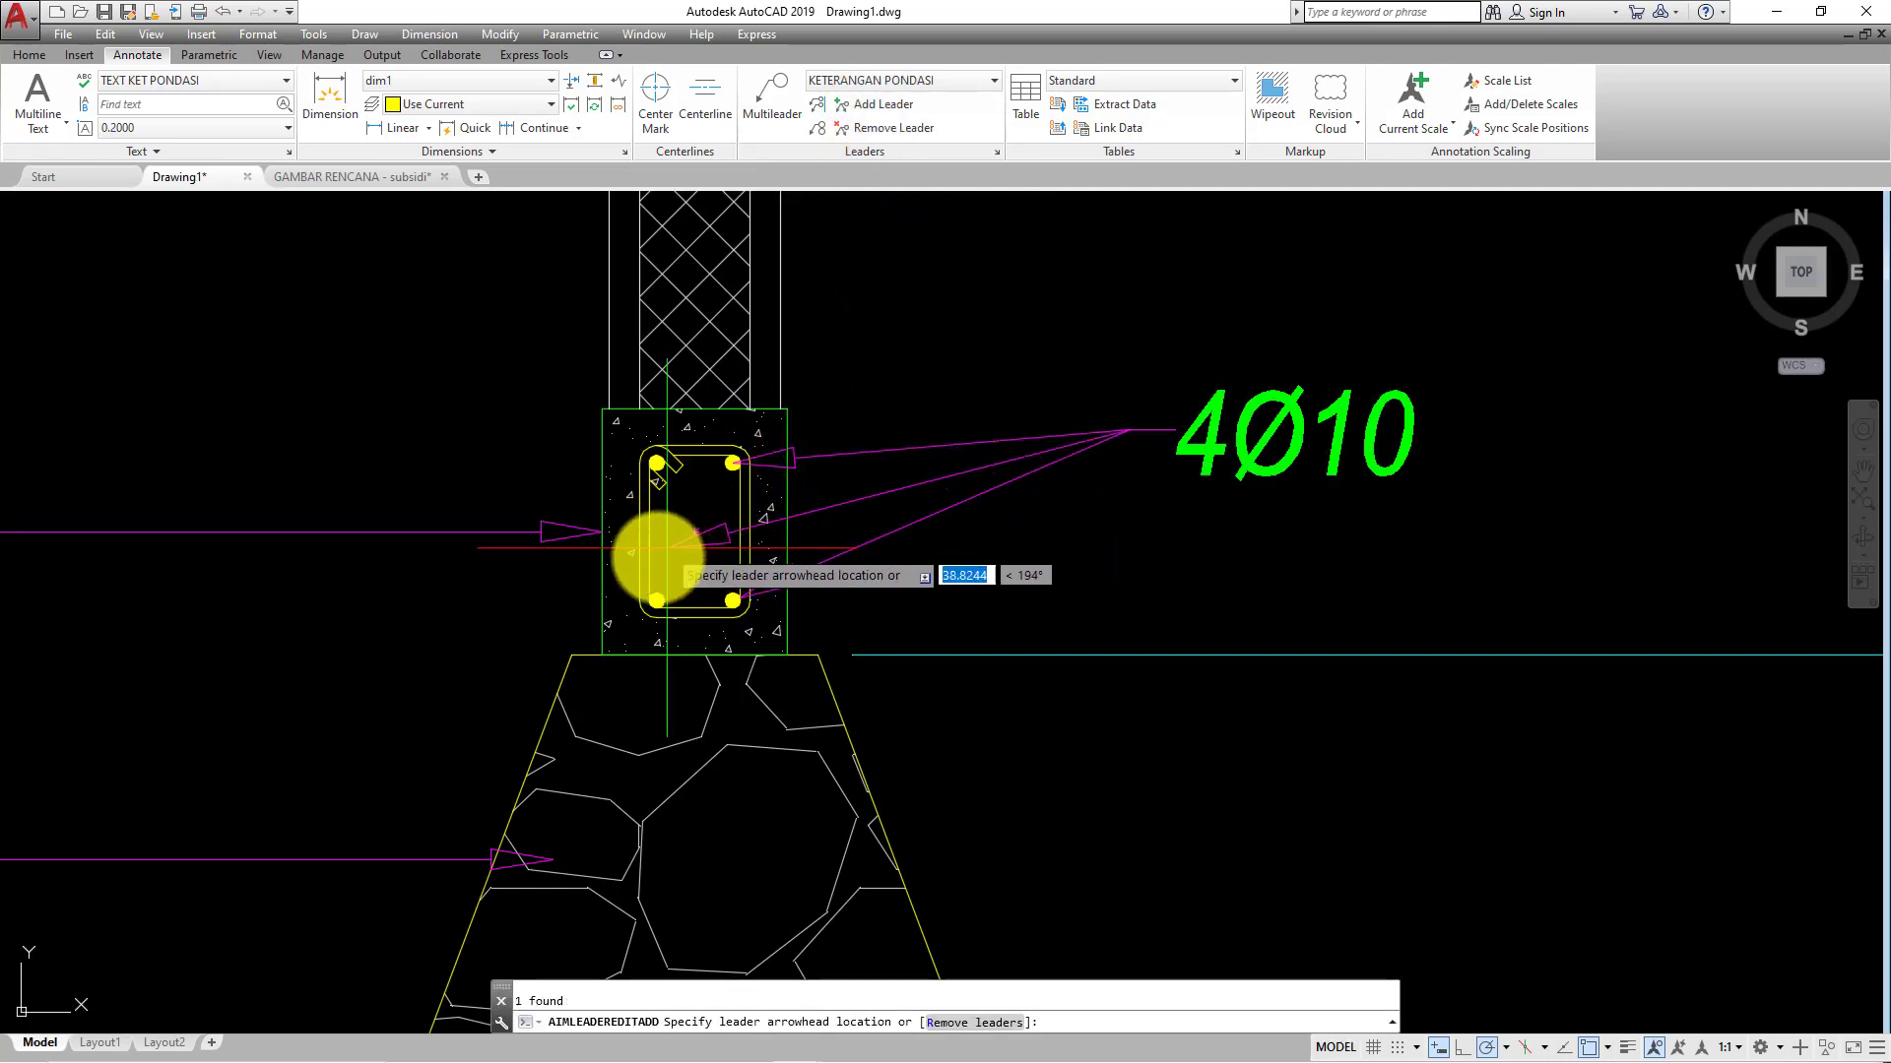
click(657, 600)
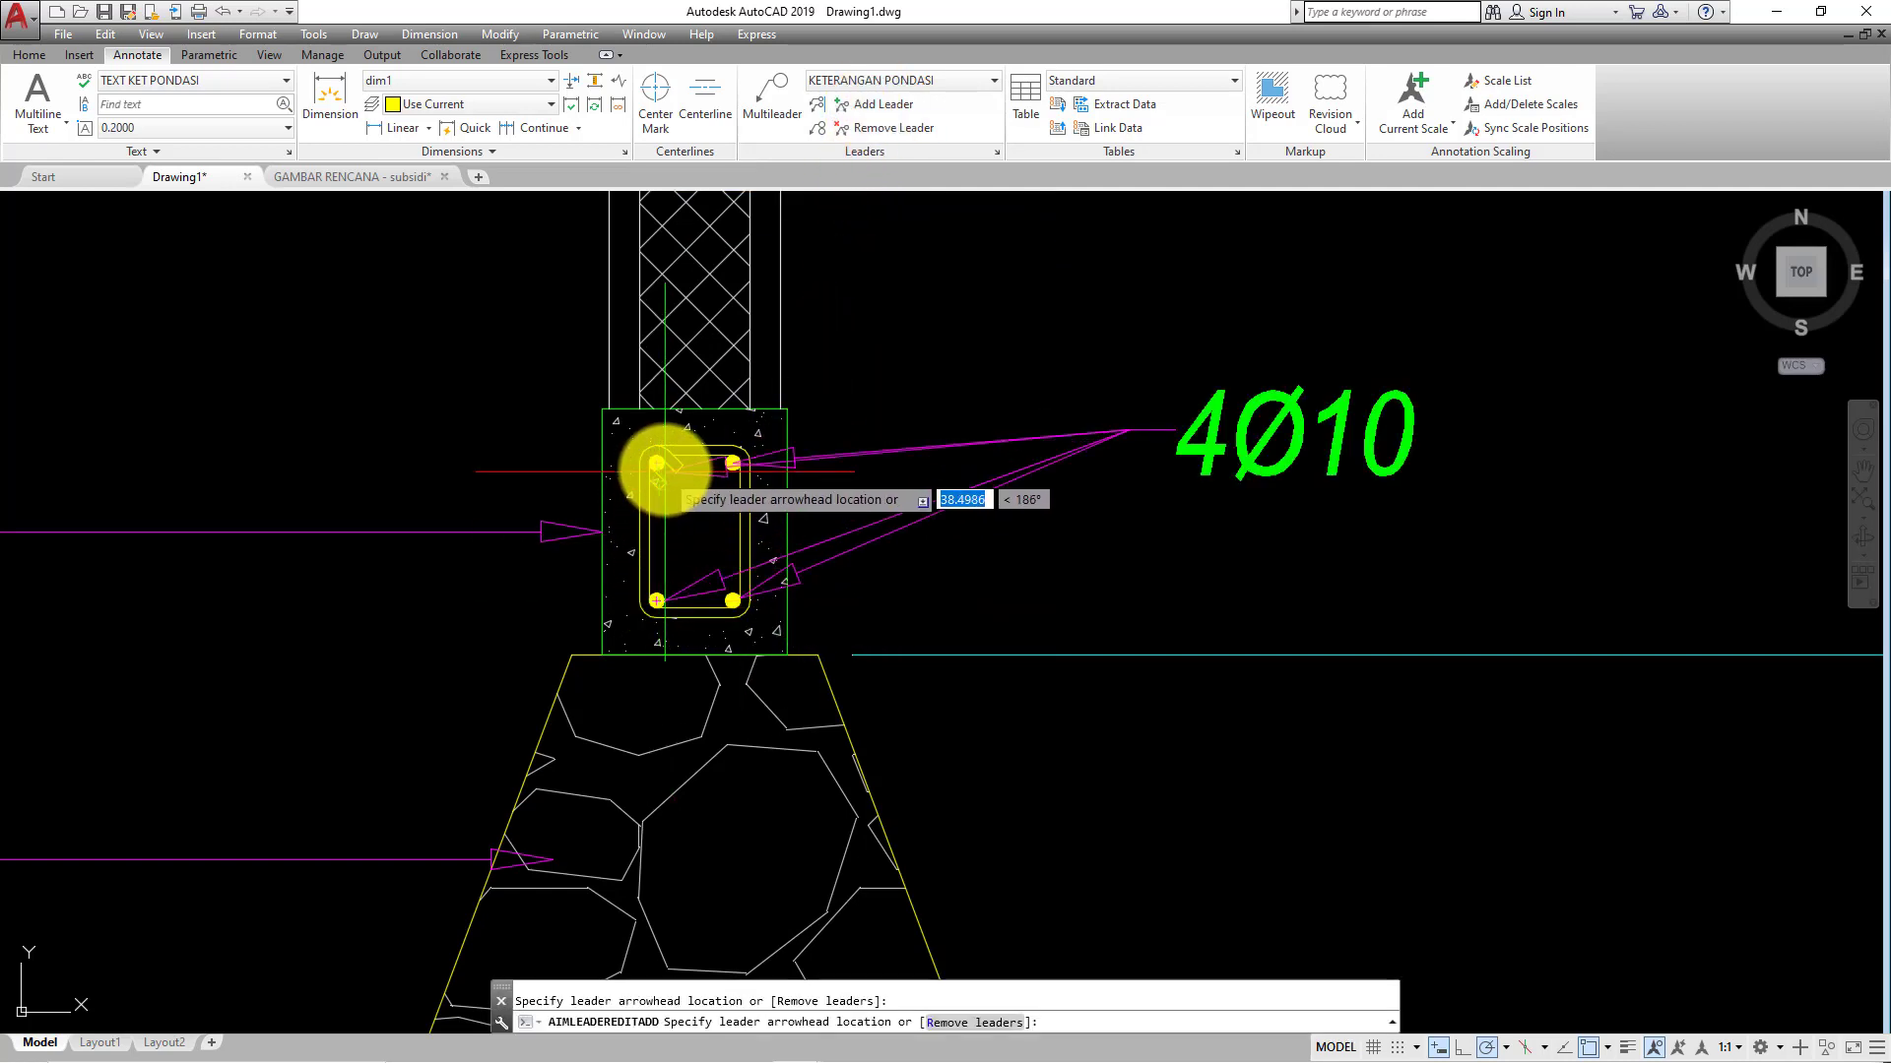
- Finish adding leaders, review the whole labelled foundation section, and return to the Home tab
scroll(689, 532, down, 3)
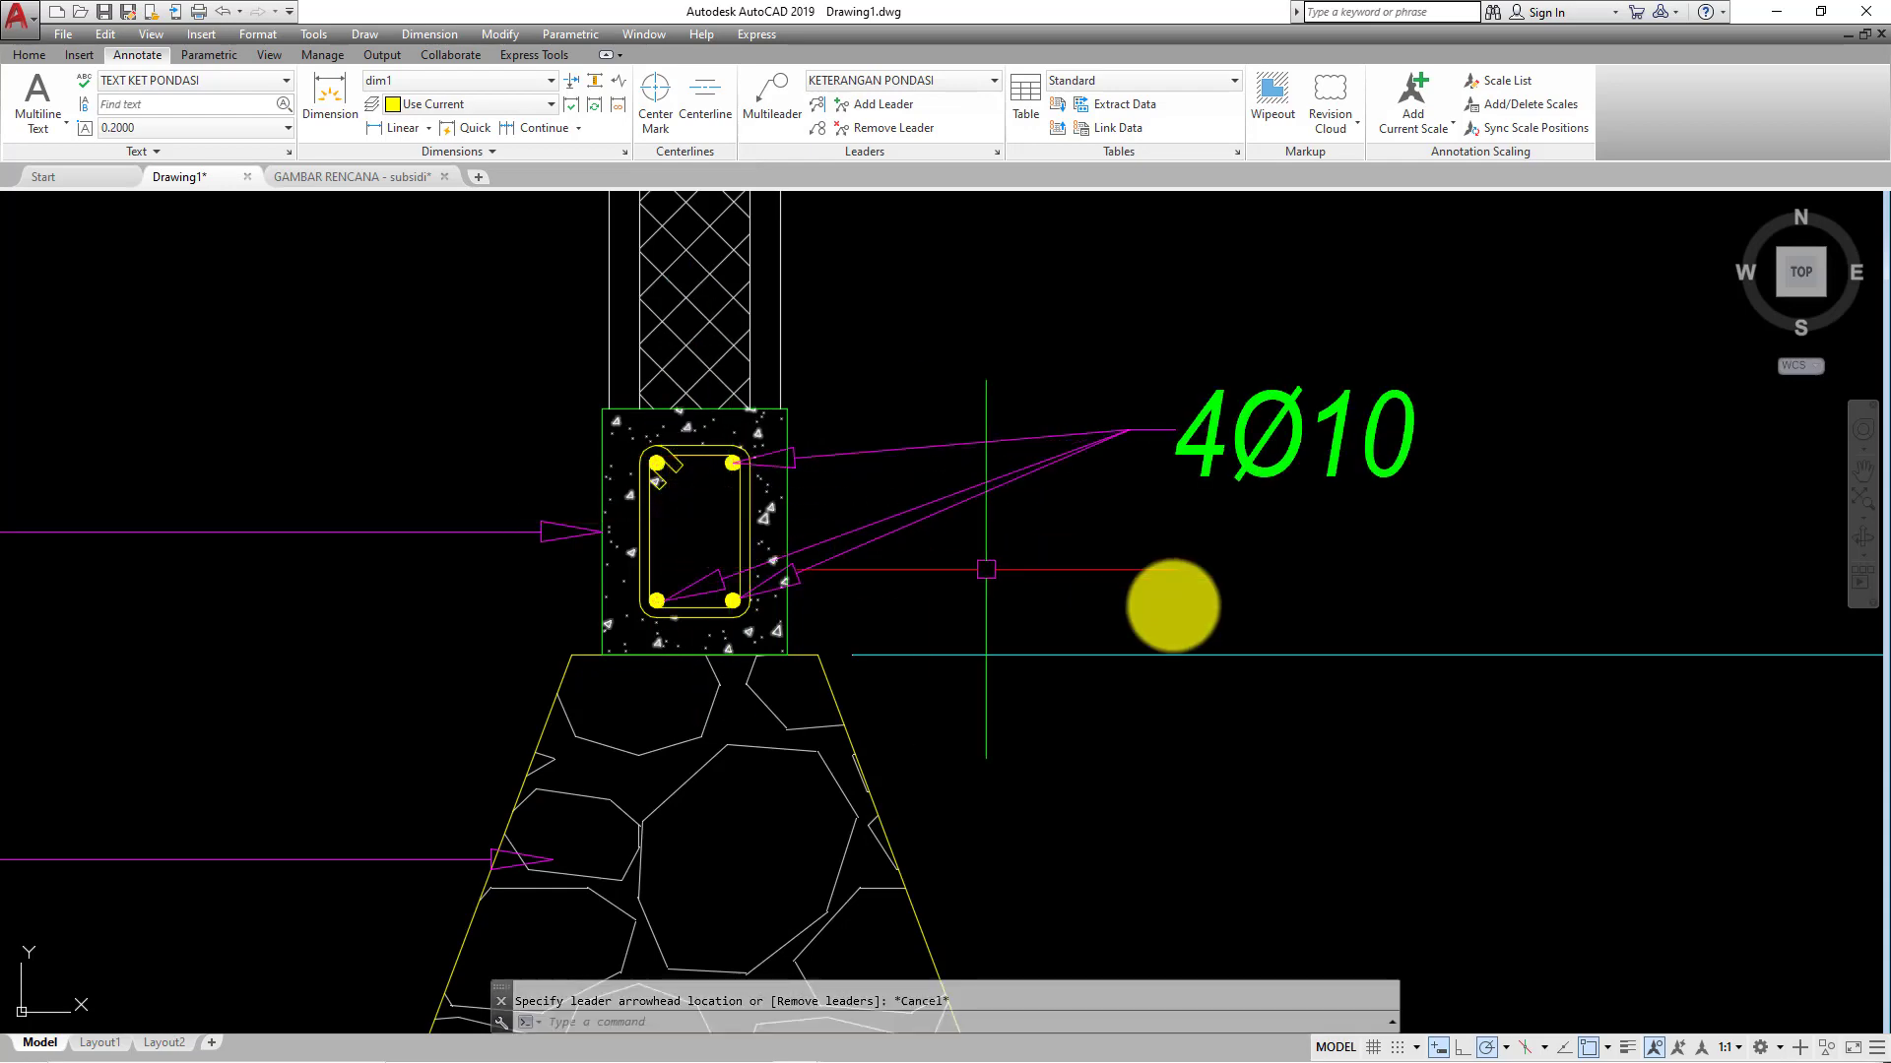
scroll(1291, 570, down, 5)
key(Escape)
scroll(1319, 522, up, 1)
scroll(1347, 476, up, 2)
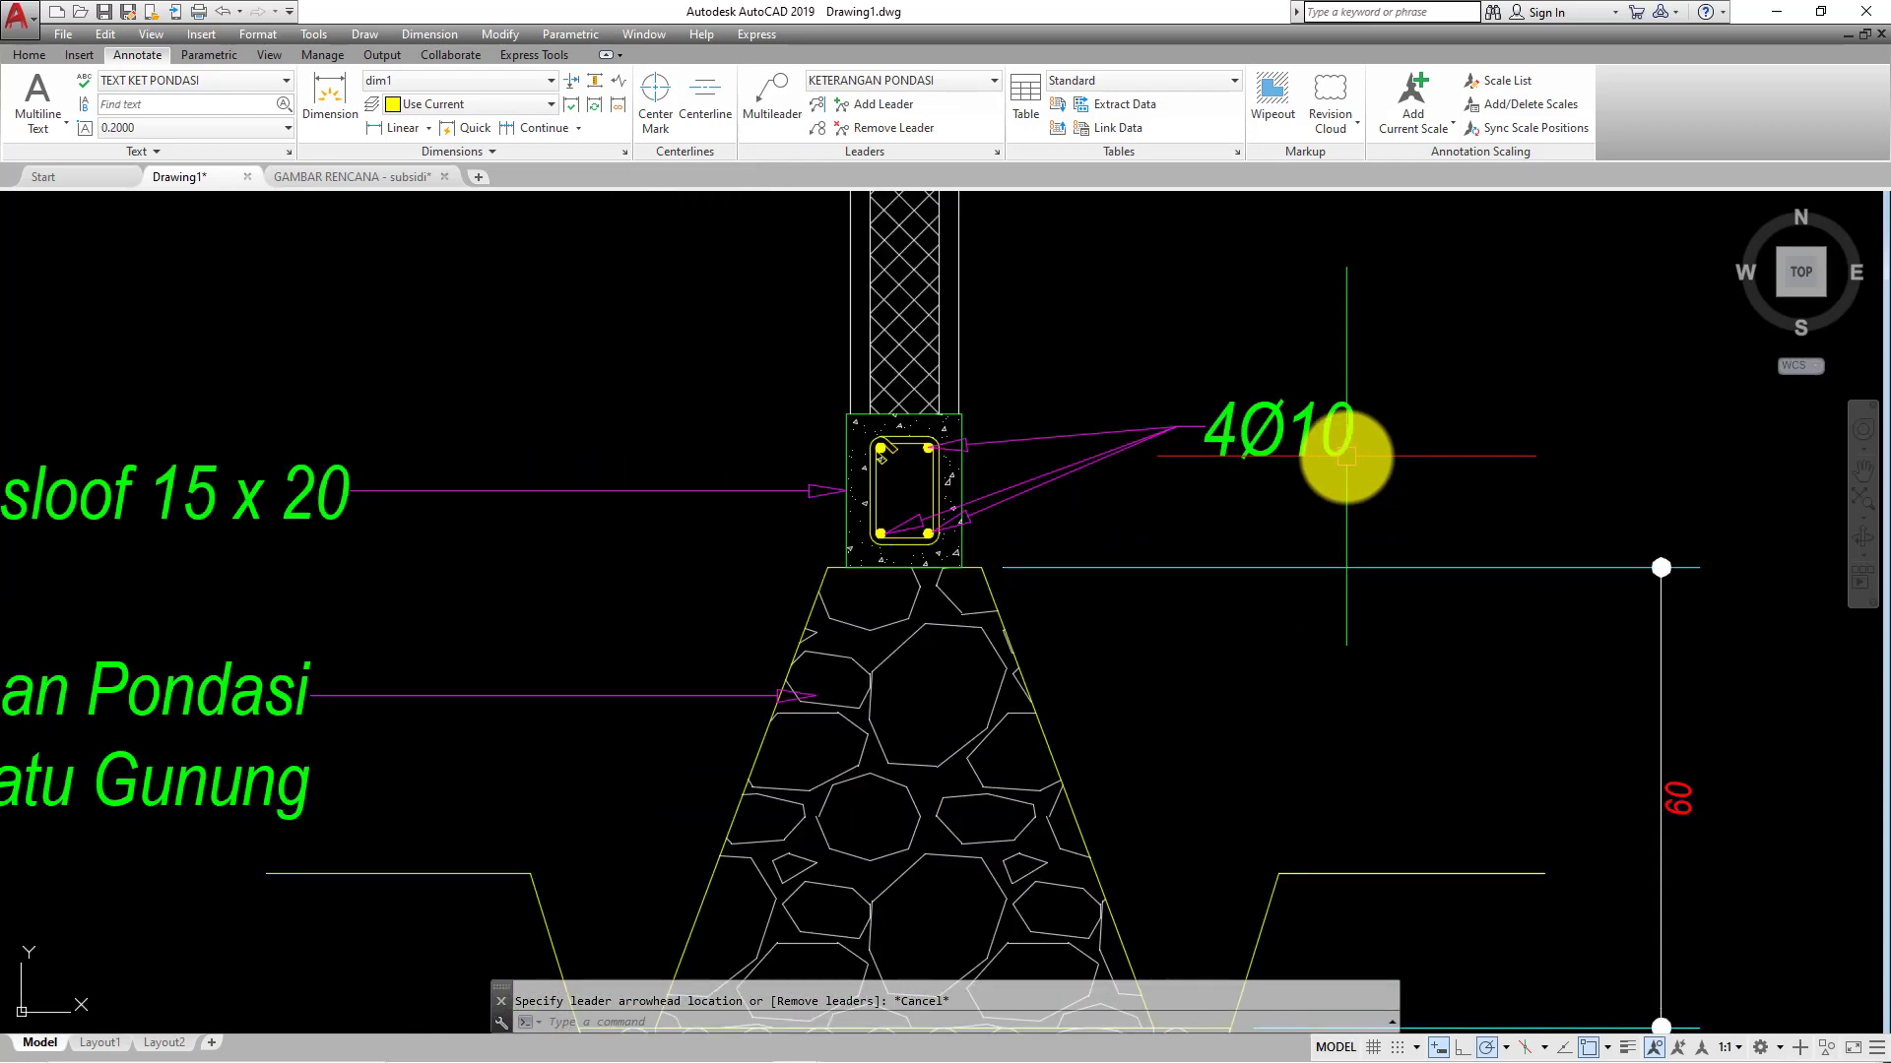
mouse_move(1161, 498)
middle_down()
mouse_move(1287, 464)
mouse_move(1410, 487)
mouse_move(1227, 506)
mouse_move(856, 418)
mouse_move(1229, 442)
mouse_move(1185, 506)
middle_up()
scroll(861, 443, down, 2)
scroll(1224, 464, down, 1)
scroll(1186, 507, up, 1)
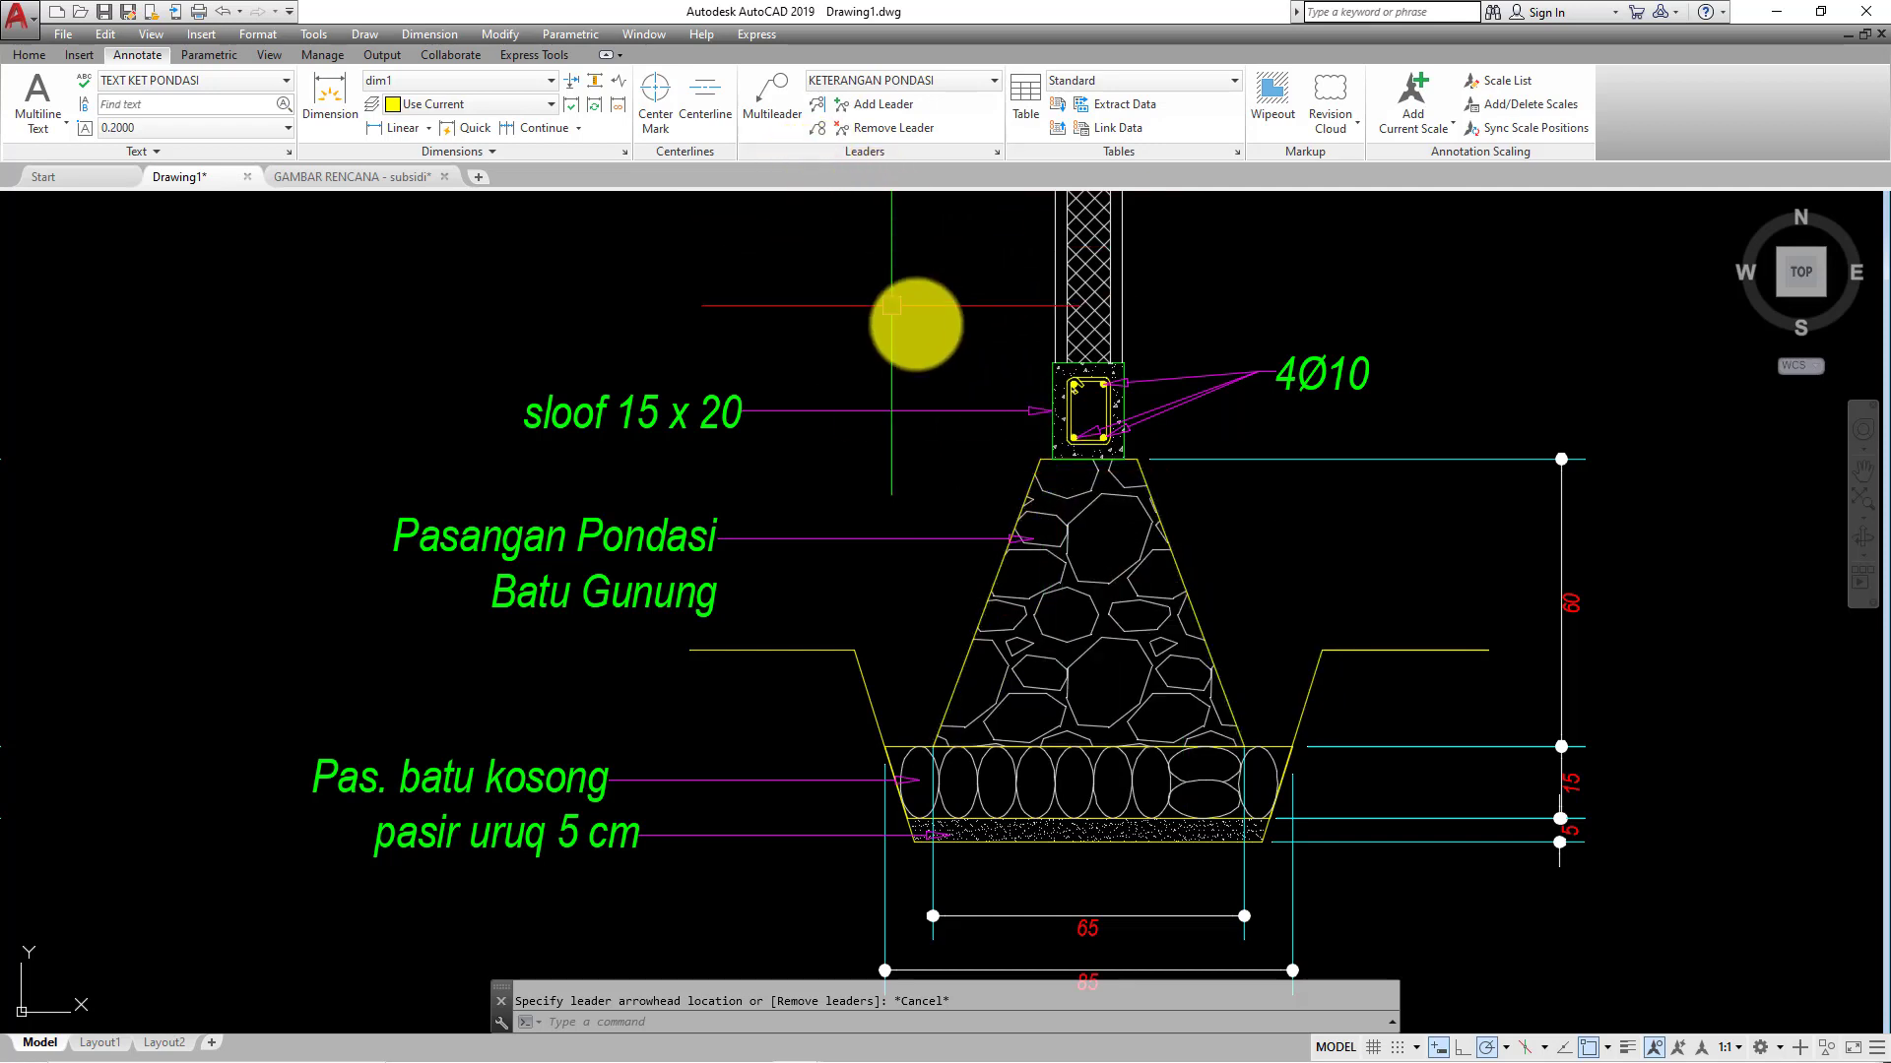
click(47, 57)
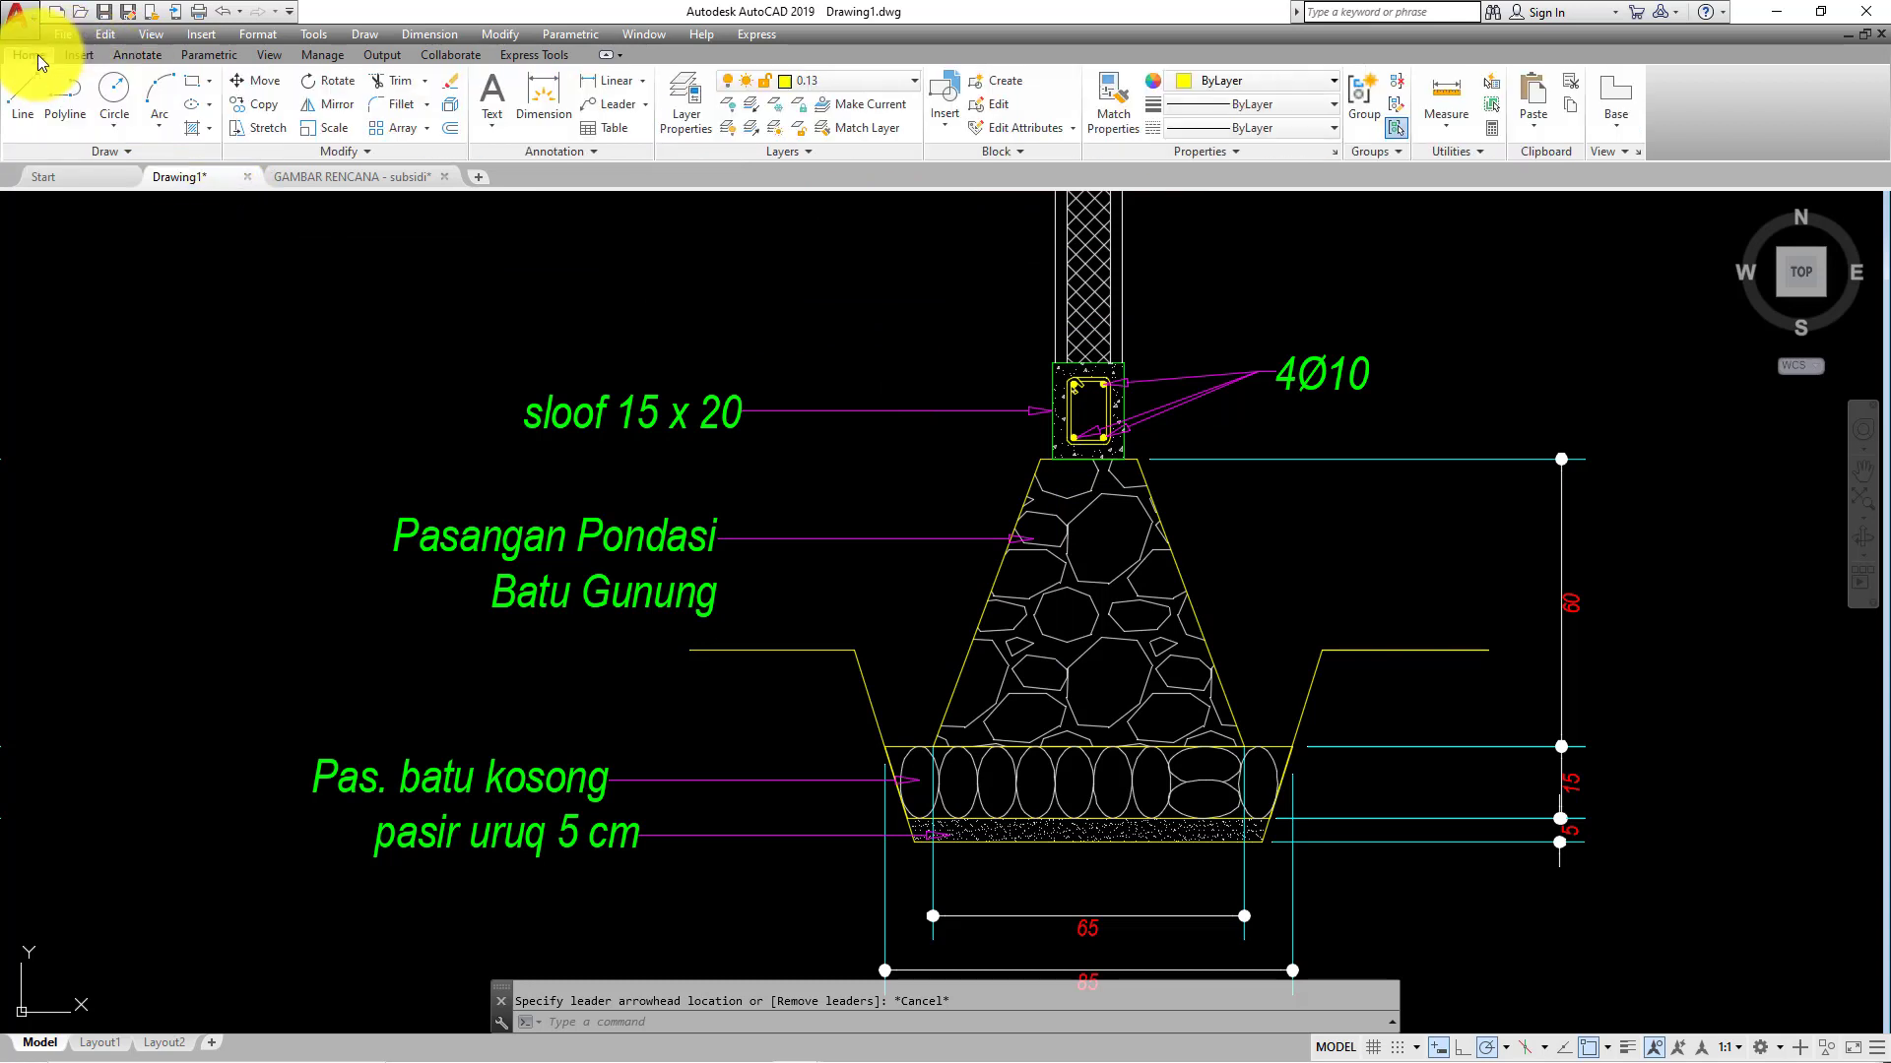